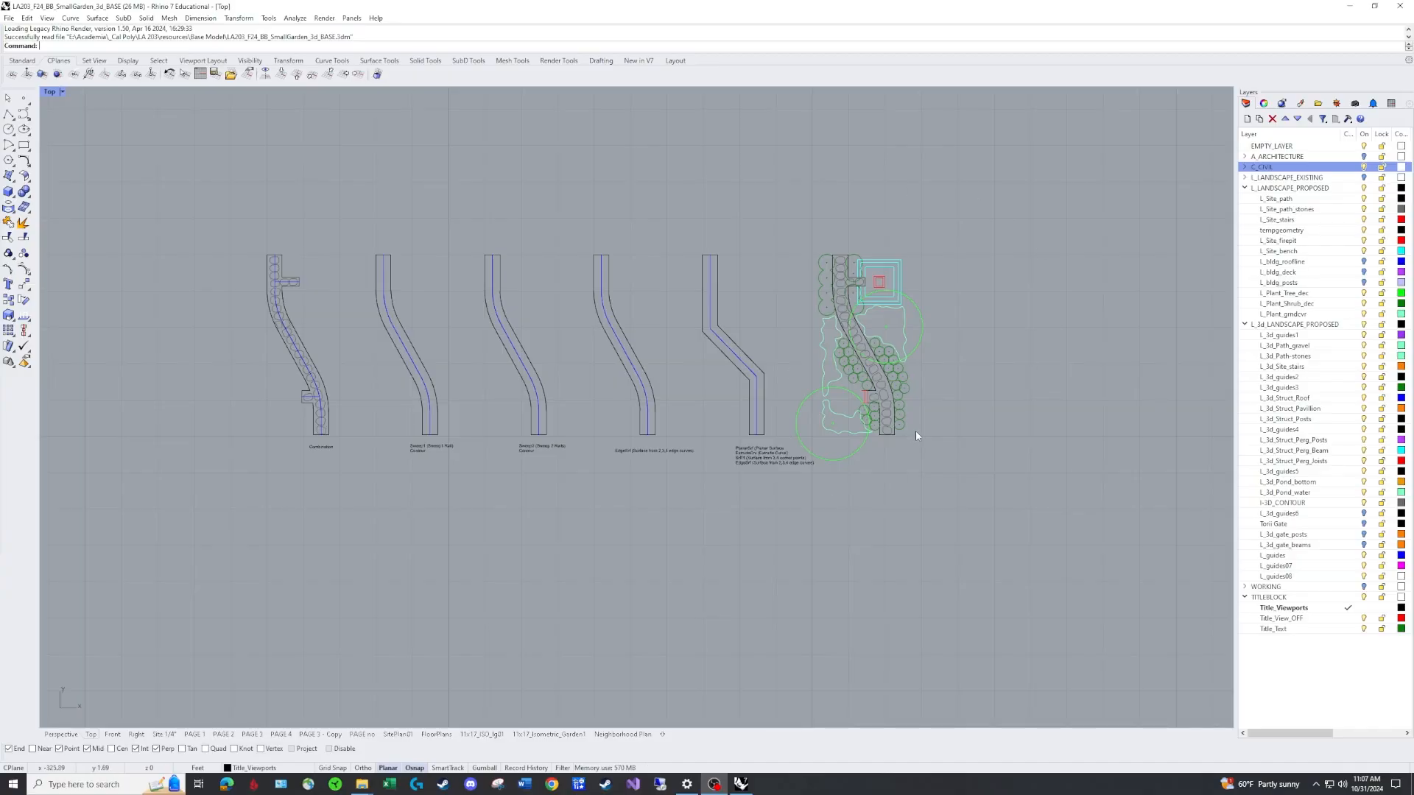
Set the L_LANDSCAPE_PROPOSED layer colour to White.
{"action": "left_click", "coordinate": [1363, 535]}
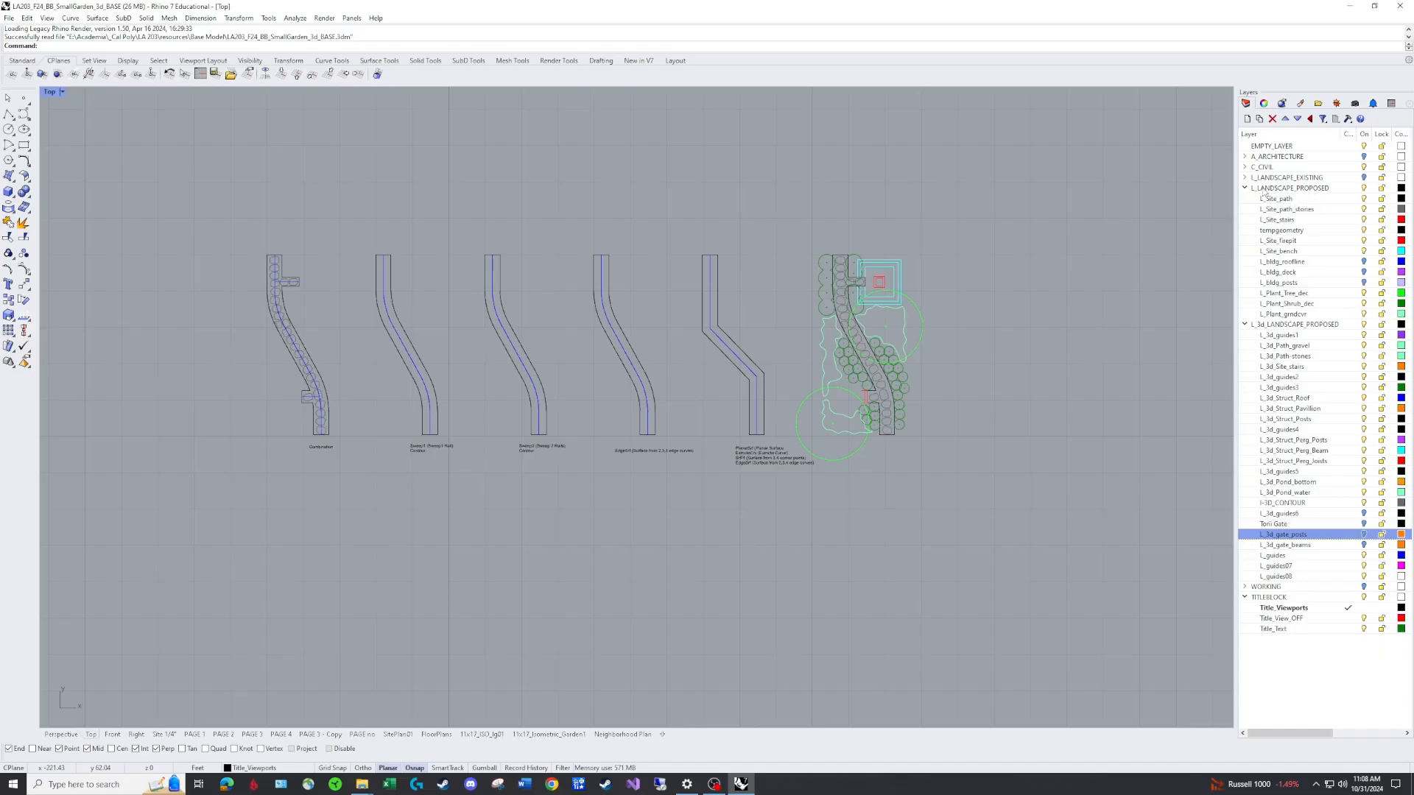
{"action": "left_click", "coordinate": [1401, 188]}
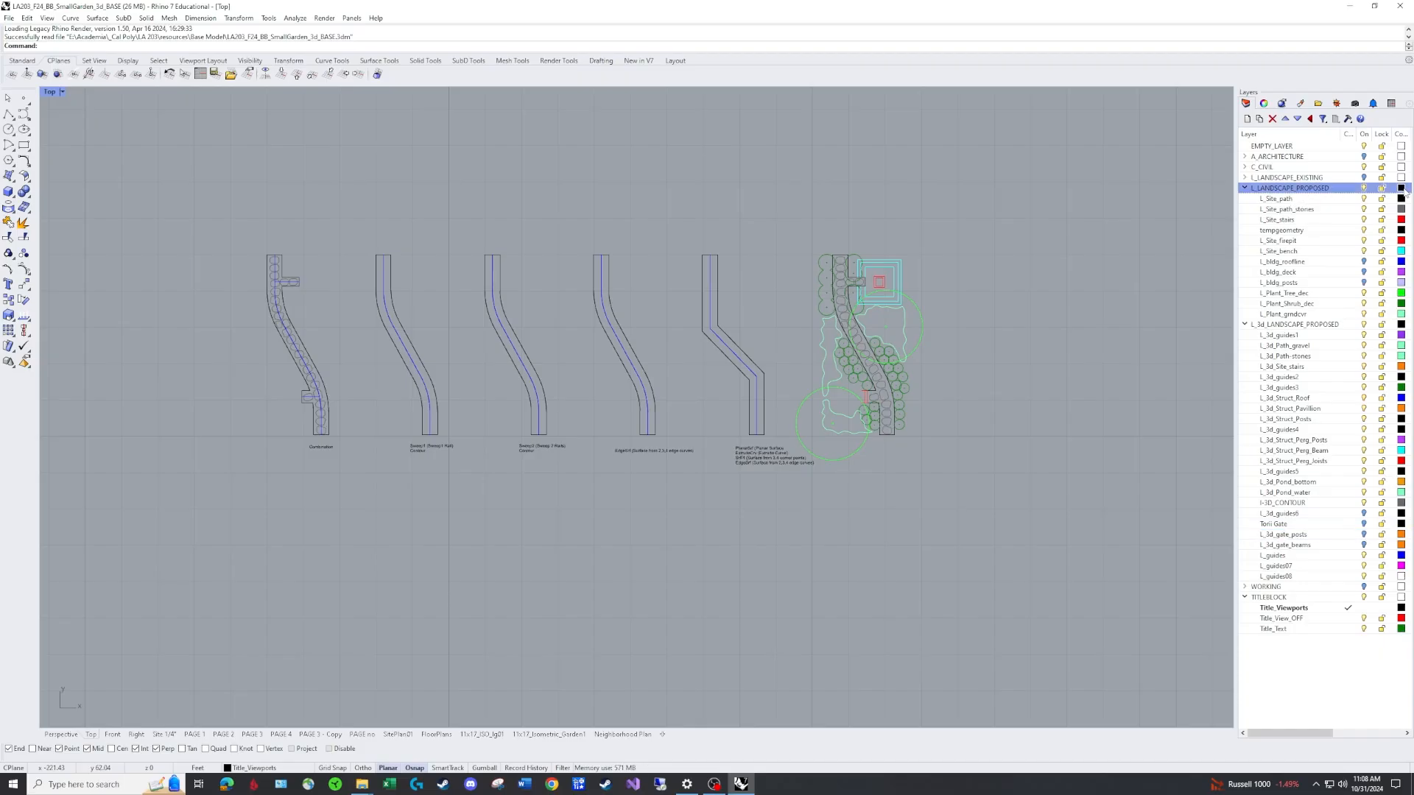
{"action": "left_click", "coordinate": [746, 236]}
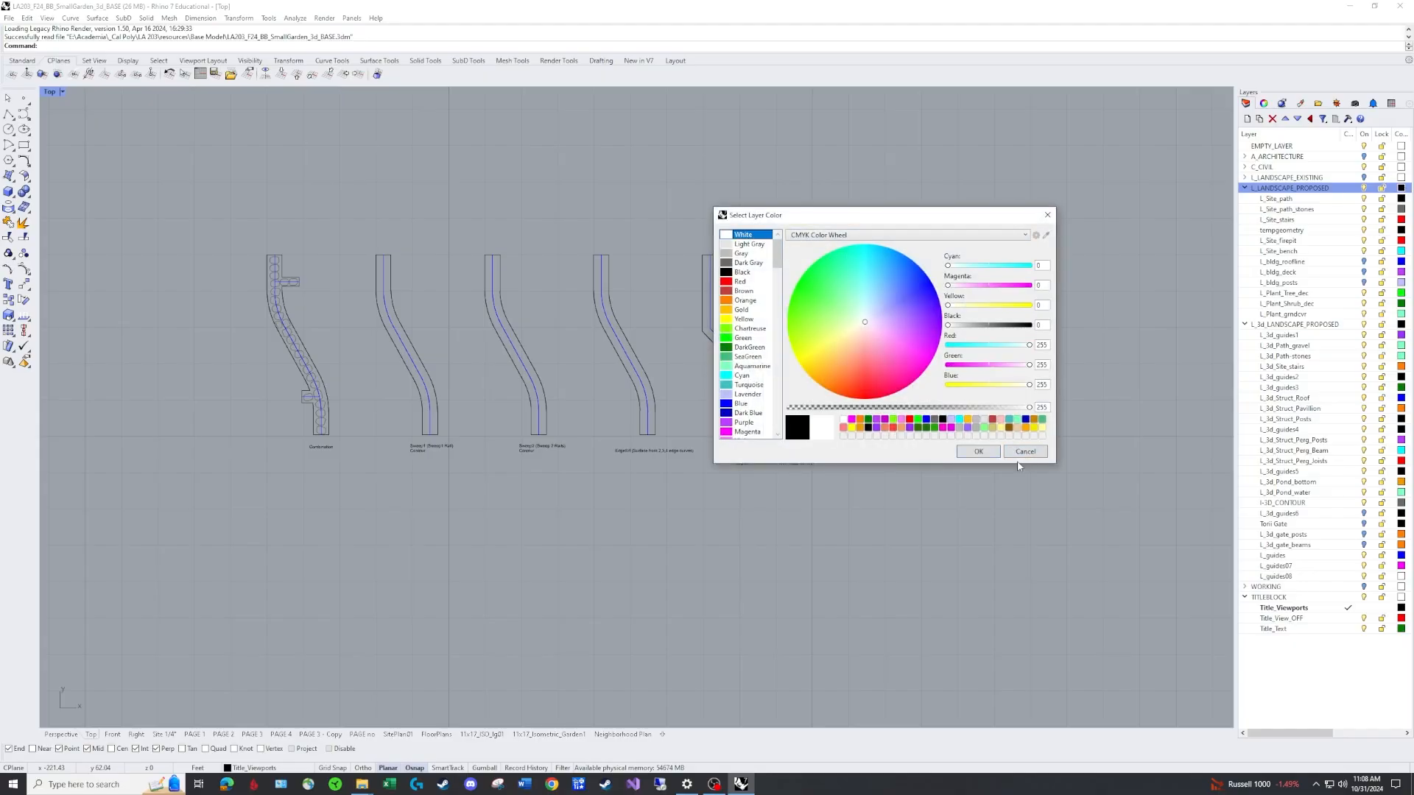
{"action": "left_click", "coordinate": [991, 451]}
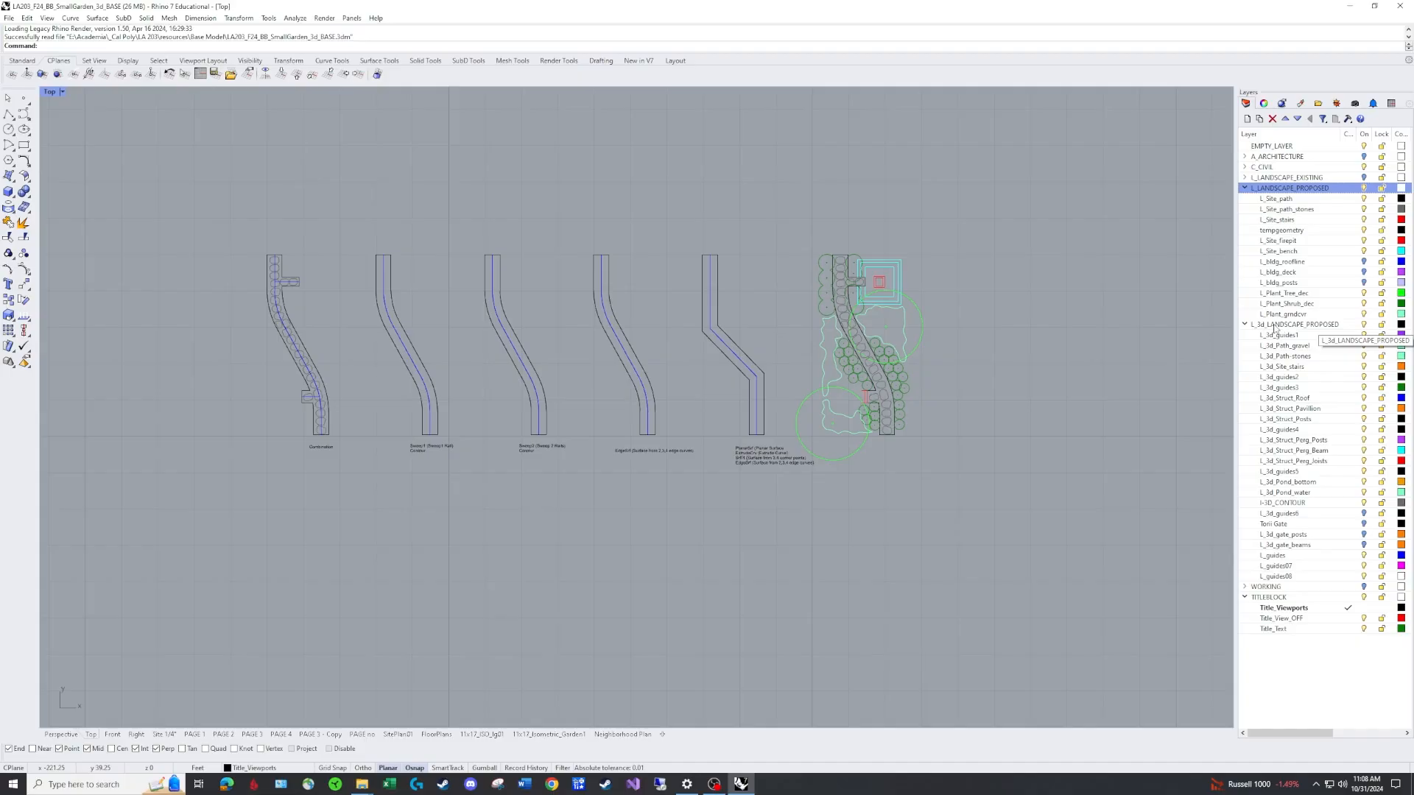
Set the L_3d_LANDSCAPE_PROPOSED layer colour to White.
{"action": "left_click", "coordinate": [1401, 324]}
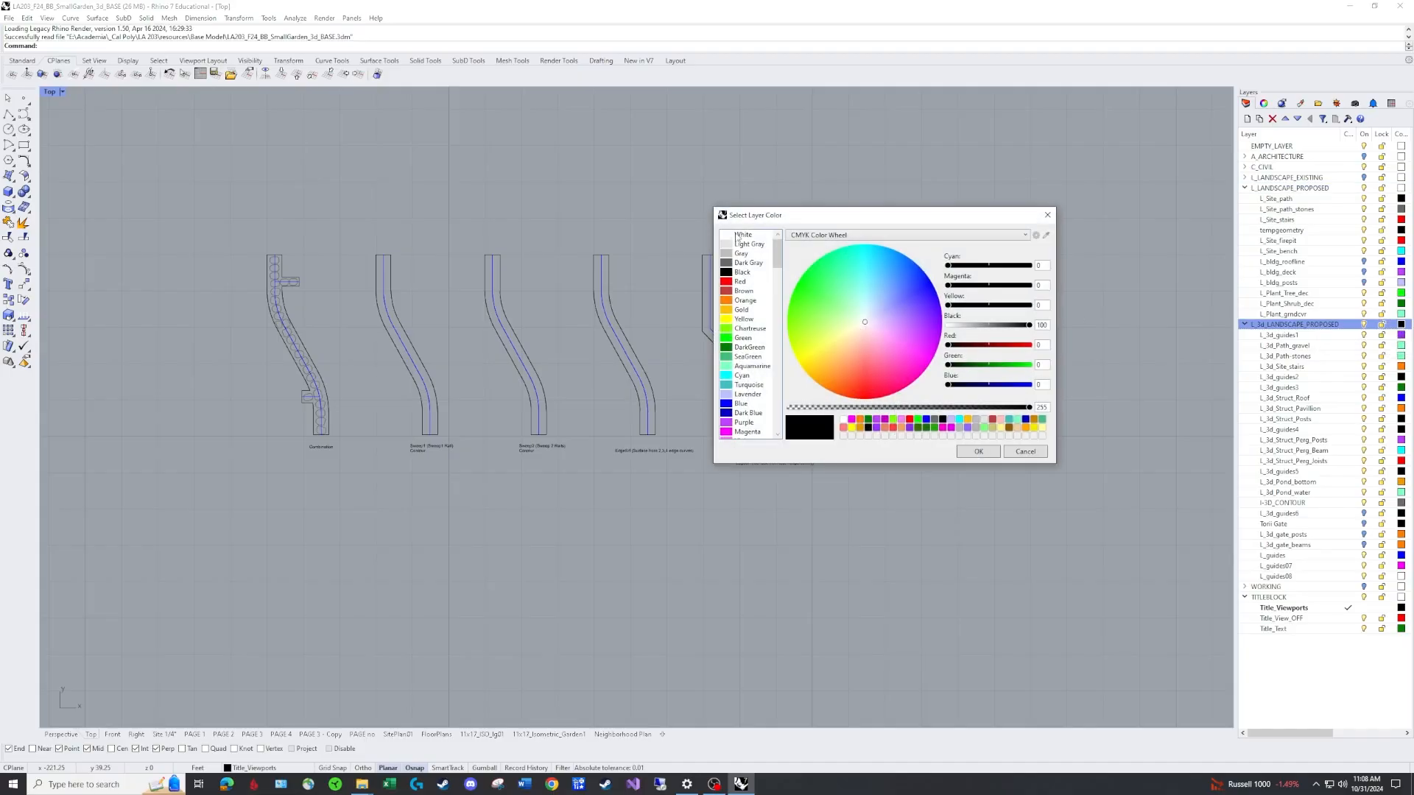
{"action": "left_click", "coordinate": [737, 235]}
{"action": "left_click", "coordinate": [977, 451]}
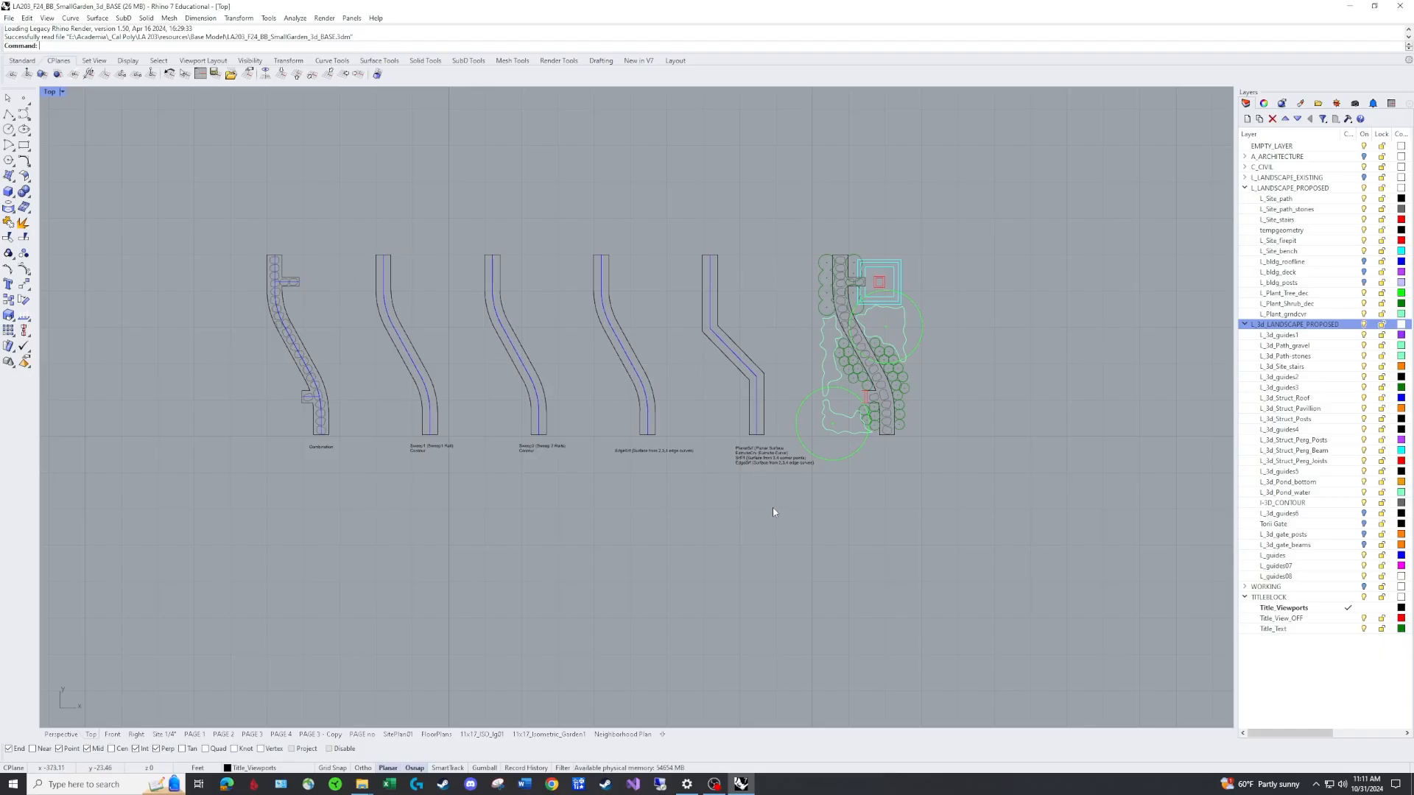
Switch to the four-viewport layout and examine the zigzag path outline in the Perspective view.
{"action": "double_click", "coordinate": [50, 93]}
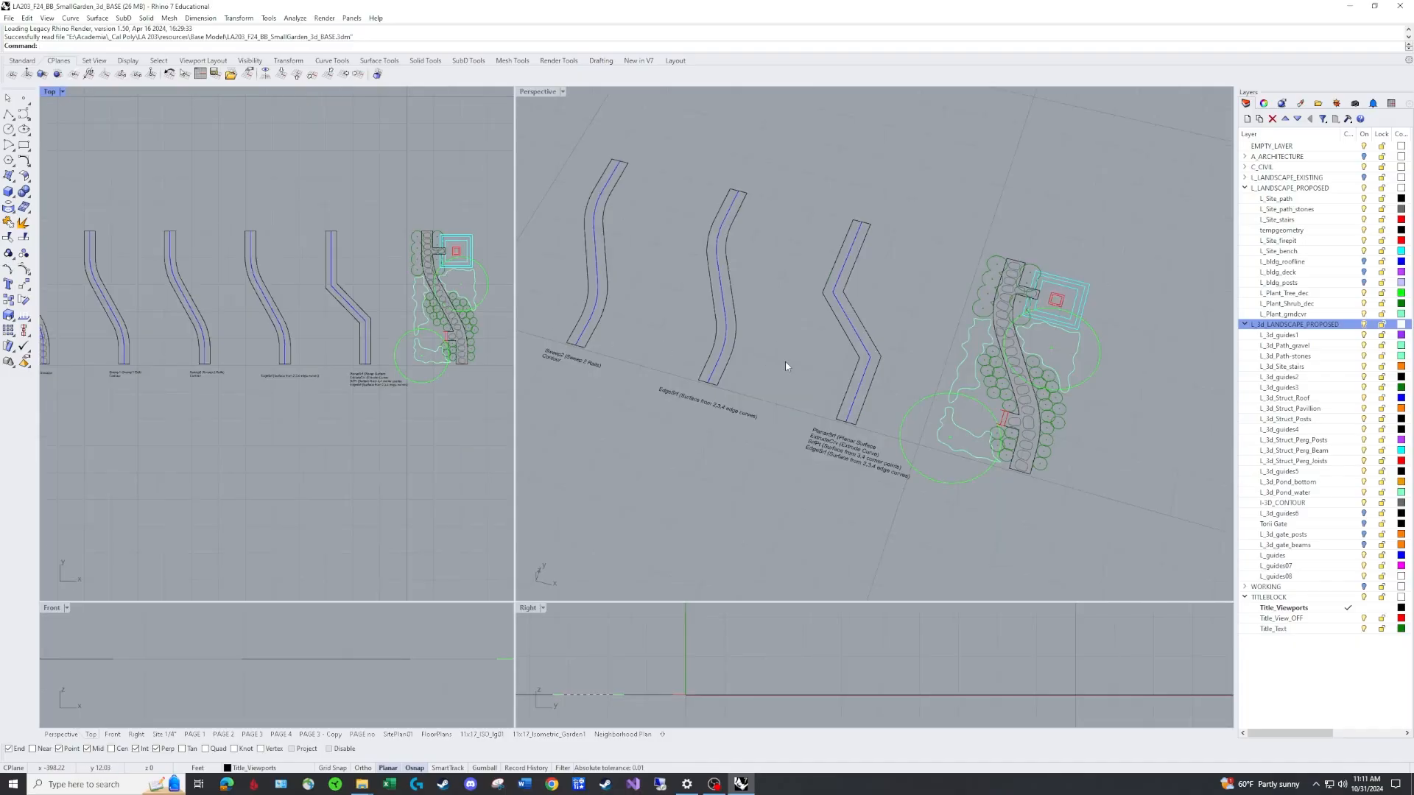
{"action": "right_click_drag", "start_coordinate": [785, 360], "coordinate": [779, 317]}
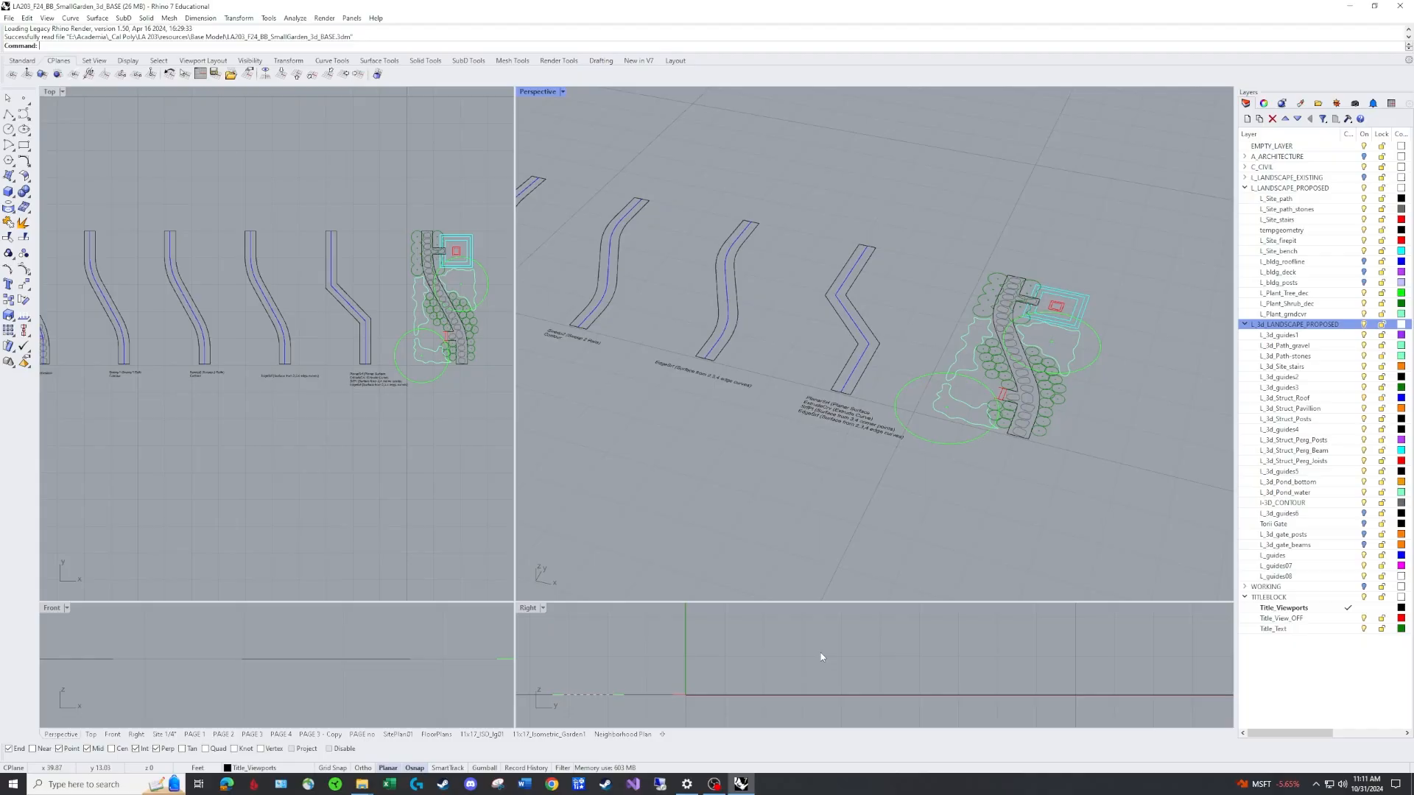
{"action": "left_click", "coordinate": [860, 381]}
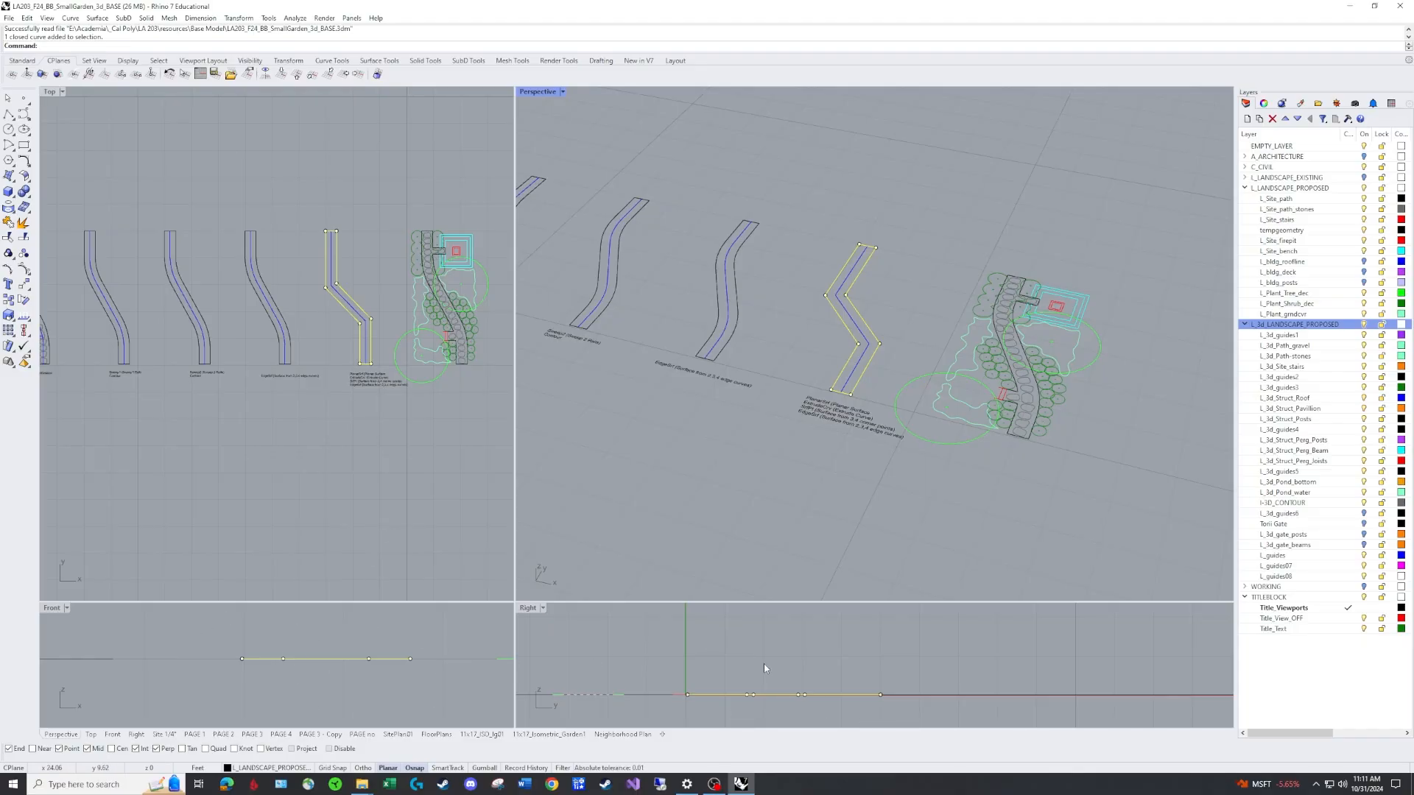
{"action": "left_click", "coordinate": [851, 511]}
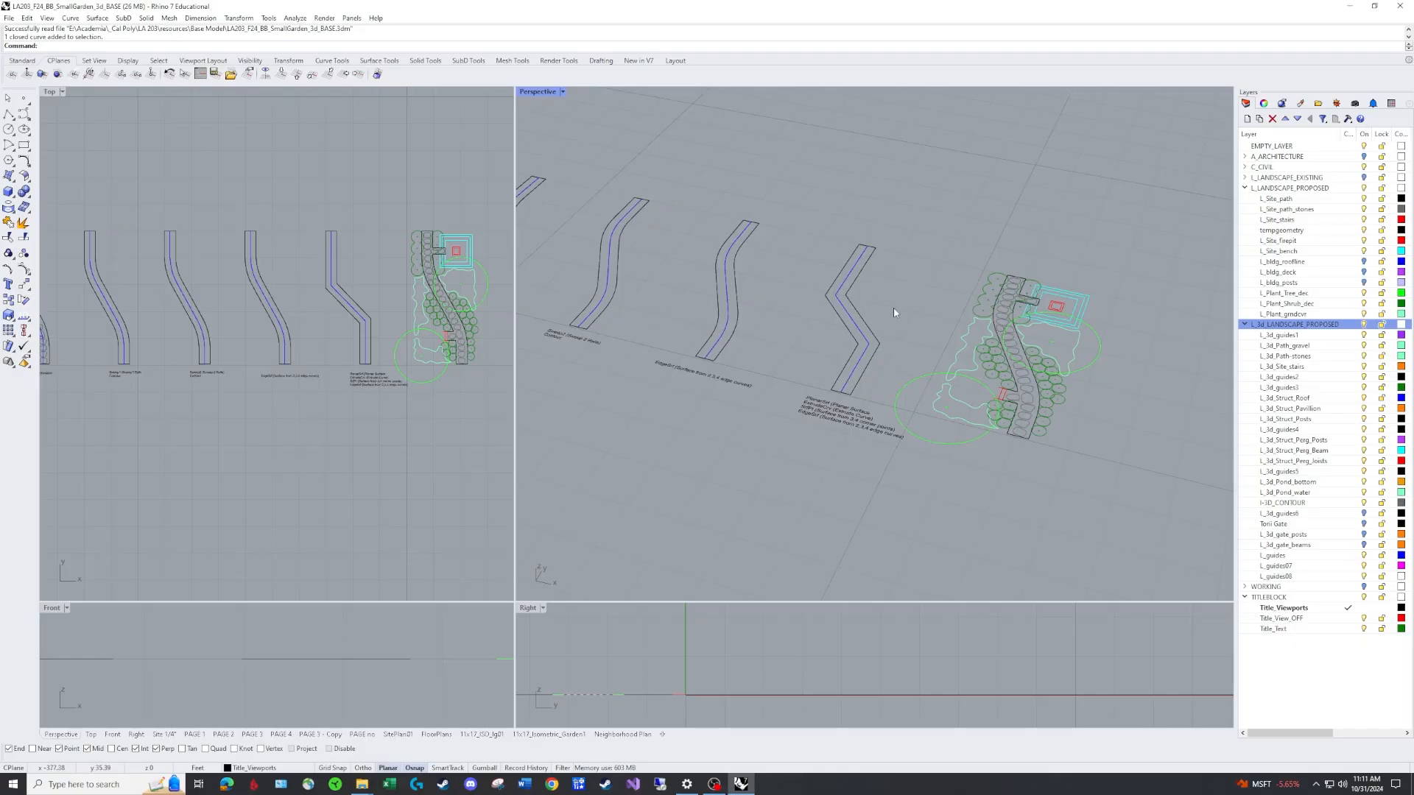
{"action": "scroll", "coordinate": [894, 307], "scroll_direction": "up", "scroll_amount": 3}
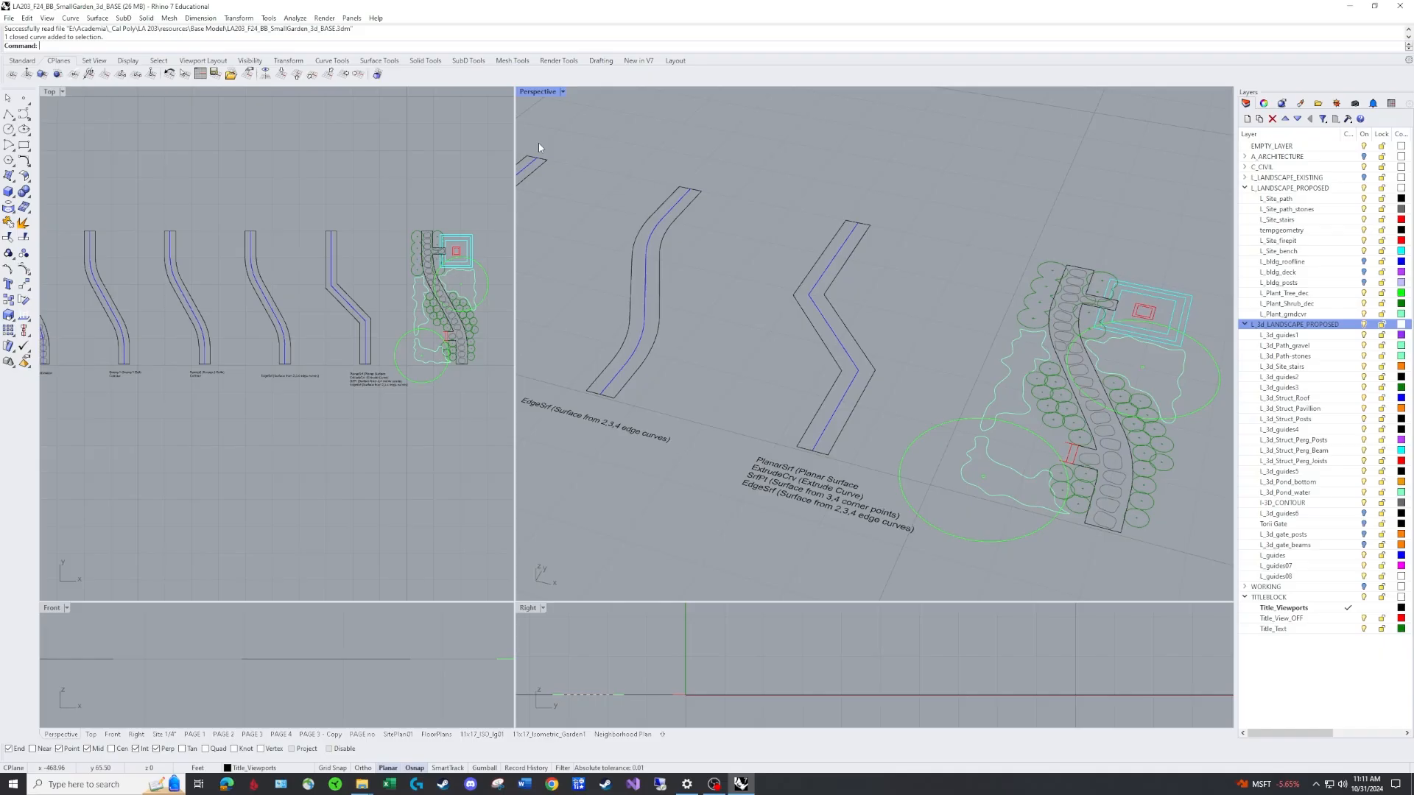
Open the Surface Creation toolbar as a floating palette.
{"action": "type", "text": "PlanarSrf"}
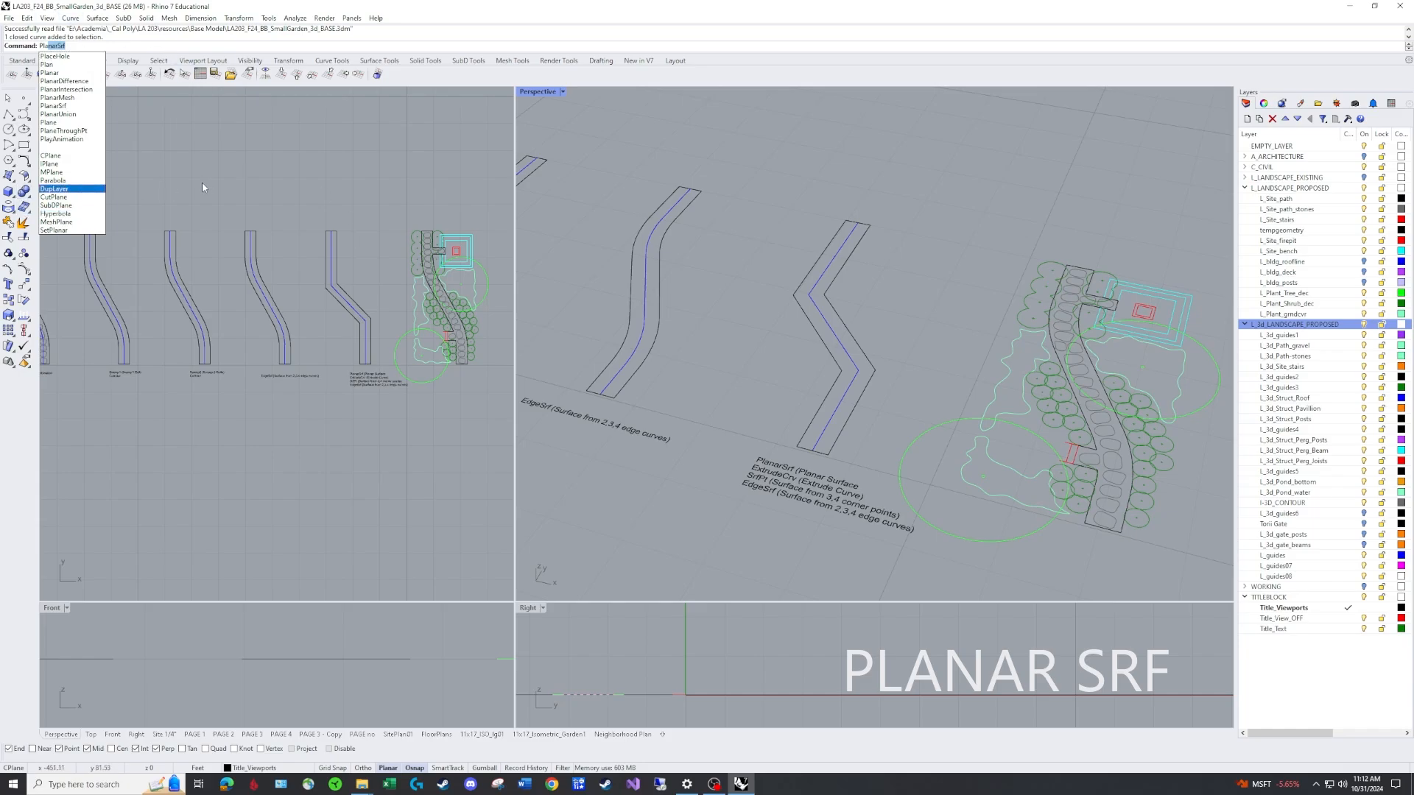
{"action": "key", "text": "Escape"}
{"action": "left_click", "coordinate": [9, 175]}
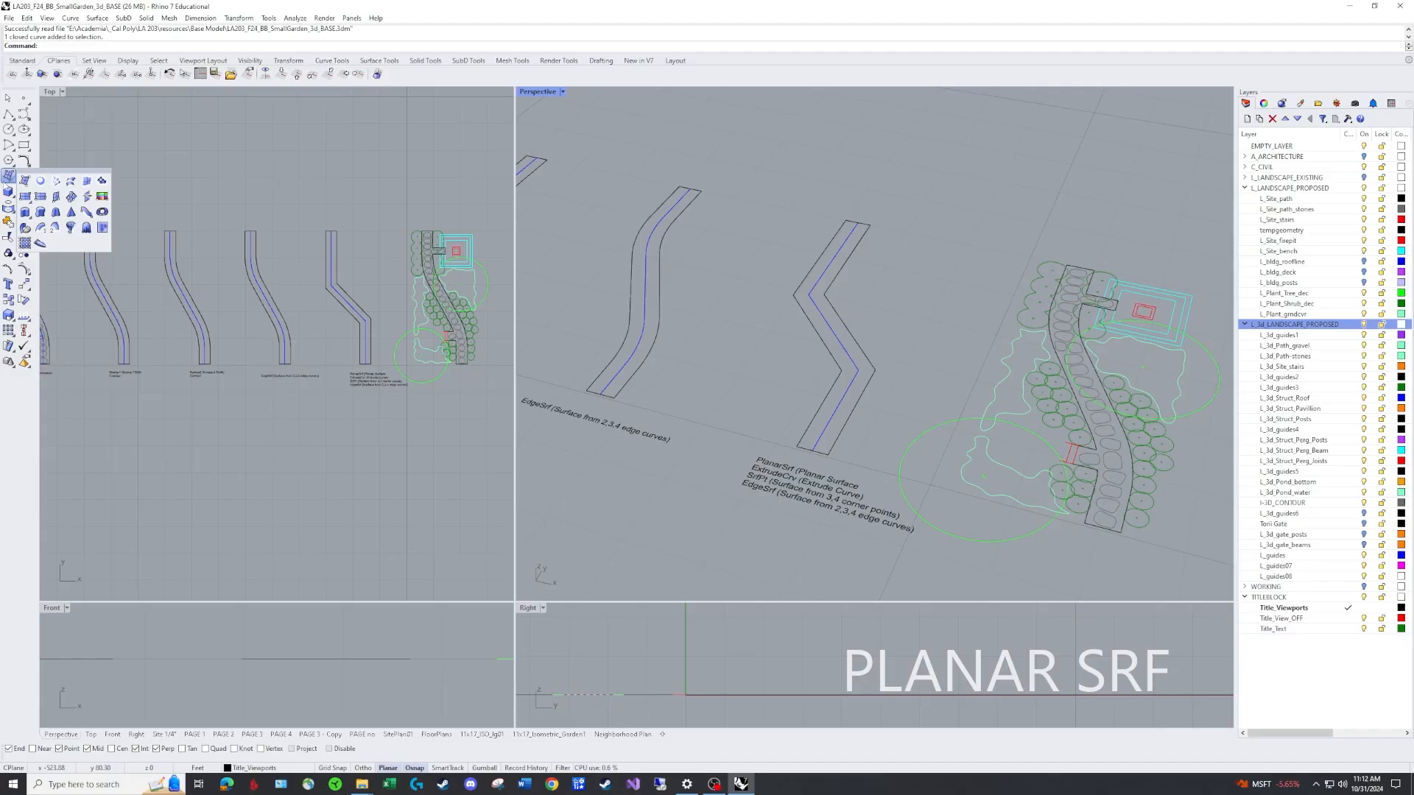
{"action": "left_click_drag", "start_coordinate": [30, 174], "coordinate": [125, 124]}
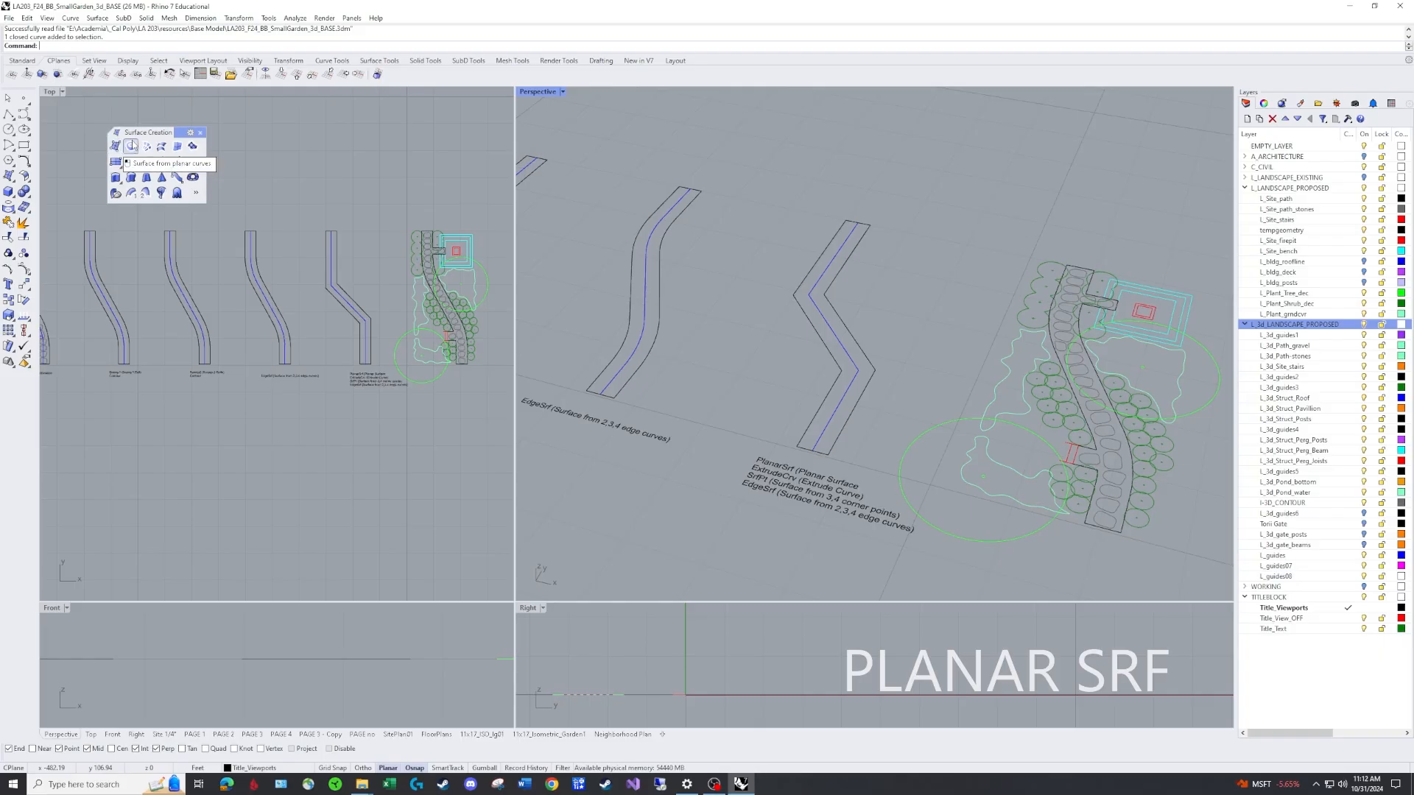
Create a planar surface from the zigzag path outline with Surface from planar curves.
{"action": "left_click", "coordinate": [132, 147]}
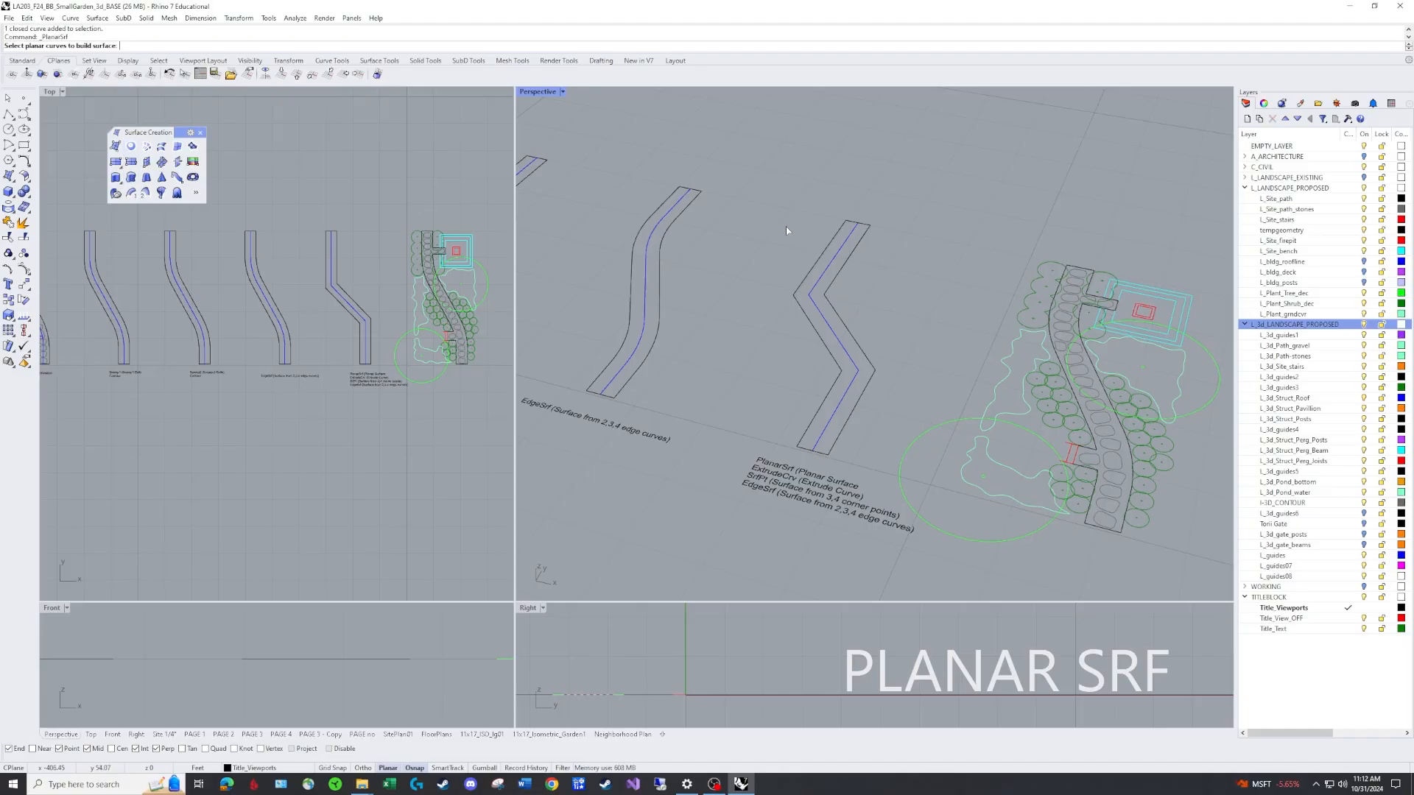
{"action": "left_click", "coordinate": [847, 259]}
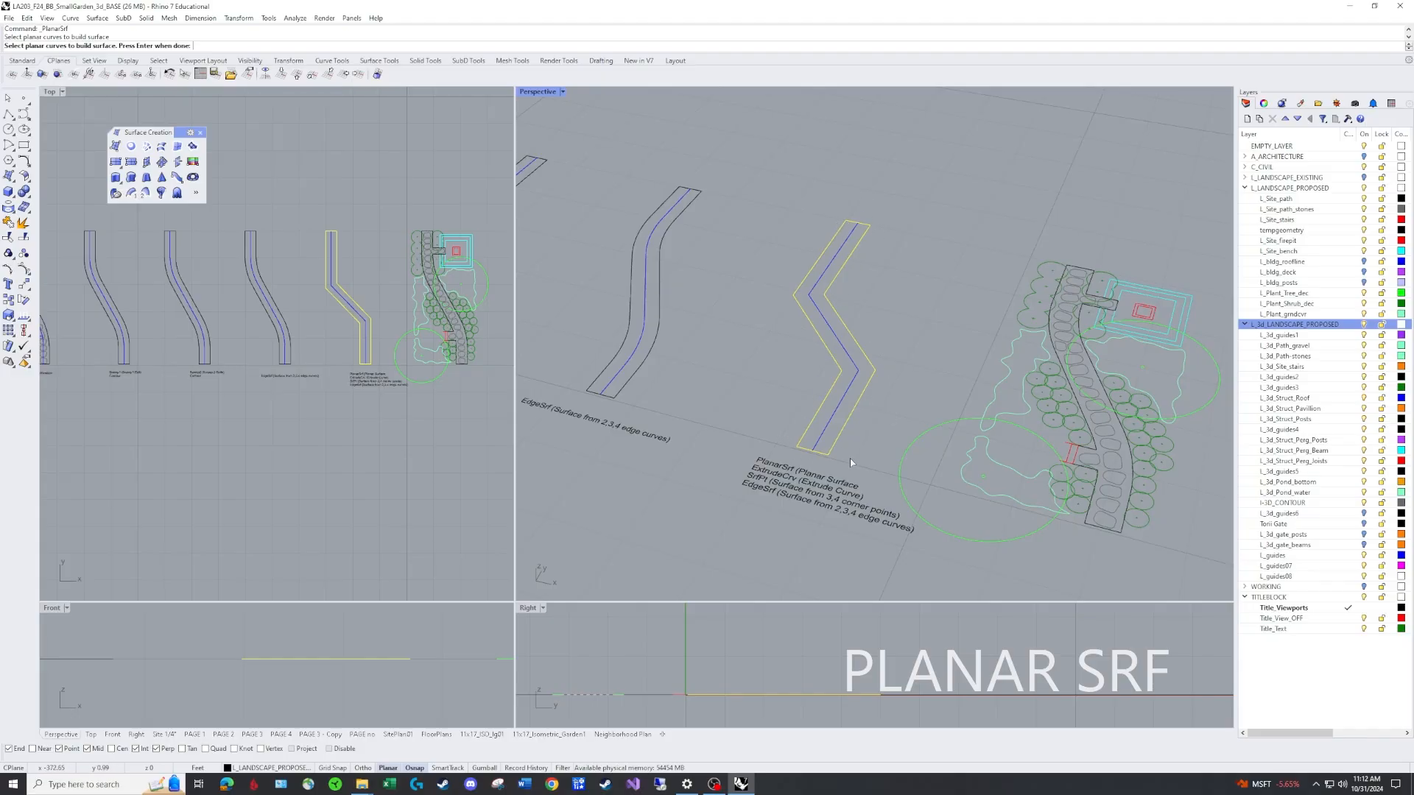
{"action": "key", "text": "Return"}
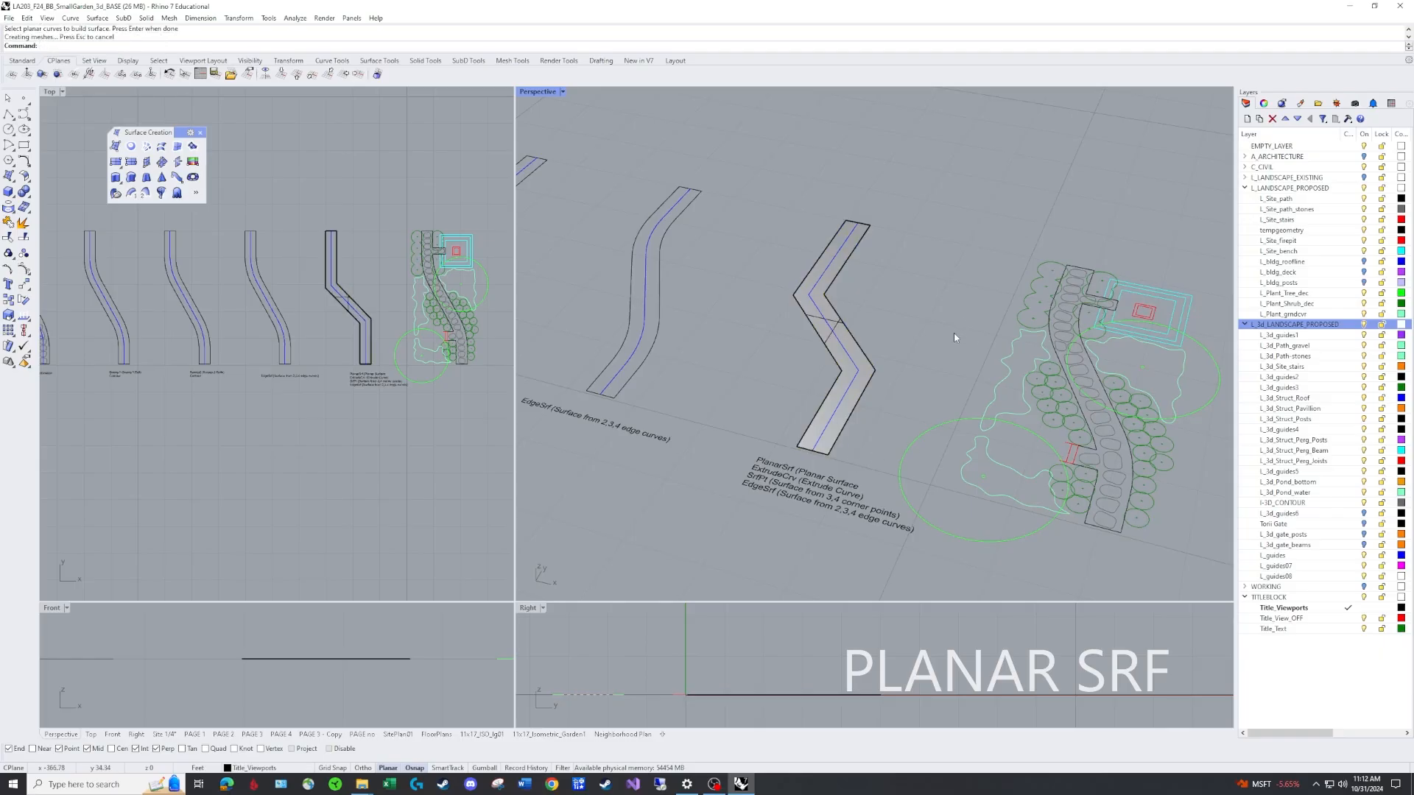
Delete the new planar surface of the zigzag path.
{"action": "right_click_drag", "start_coordinate": [953, 332], "coordinate": [754, 416]}
{"action": "right_click_drag", "start_coordinate": [913, 306], "coordinate": [929, 325]}
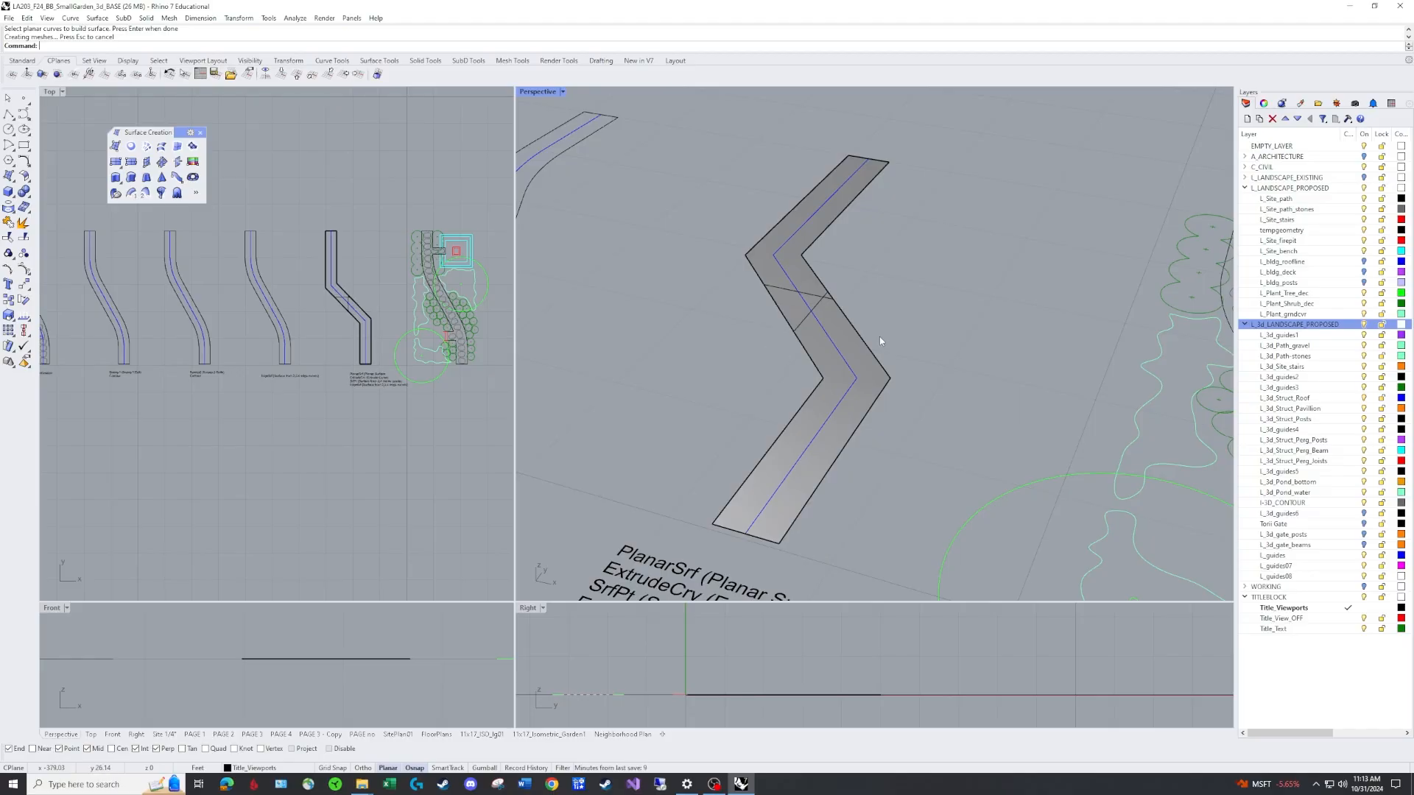
{"action": "left_click", "coordinate": [819, 300]}
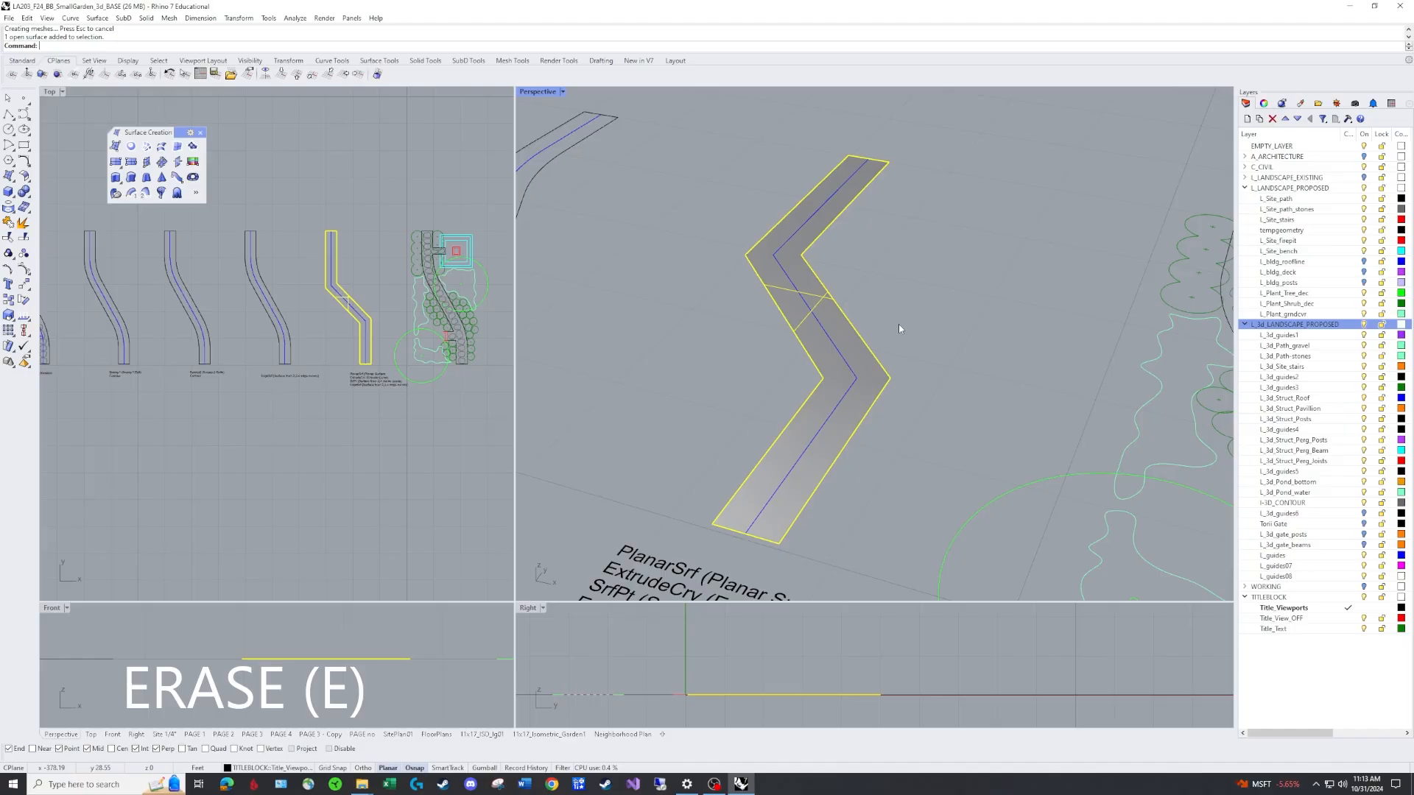
{"action": "key", "text": "Delete"}
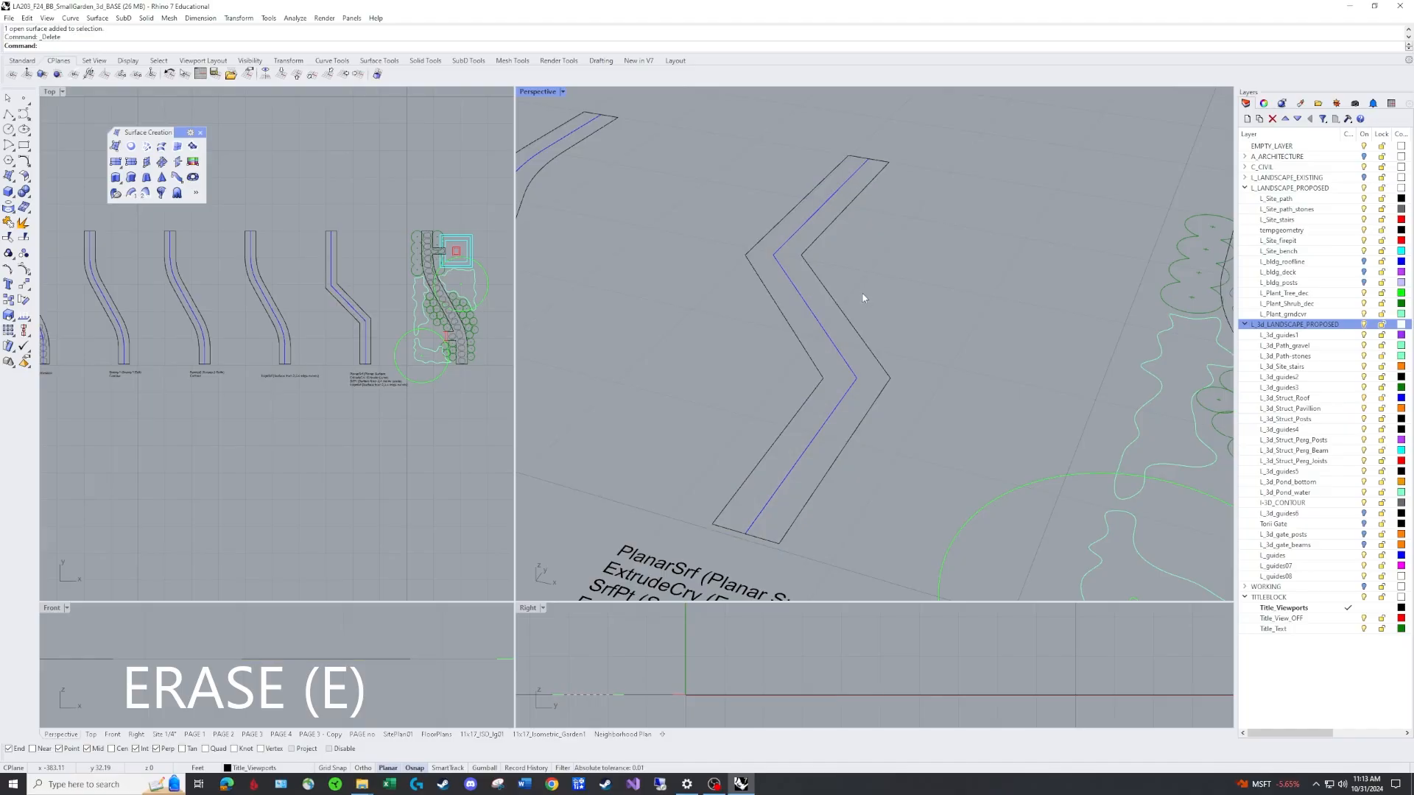
Extrude the zigzag path outline upward as a surface with ExtrudeCrv, one-sided, picking the height in Perspective.
{"action": "scroll", "coordinate": [881, 298], "scroll_direction": "down", "scroll_amount": 3}
{"action": "scroll", "coordinate": [894, 277], "scroll_direction": "up", "scroll_amount": 2}
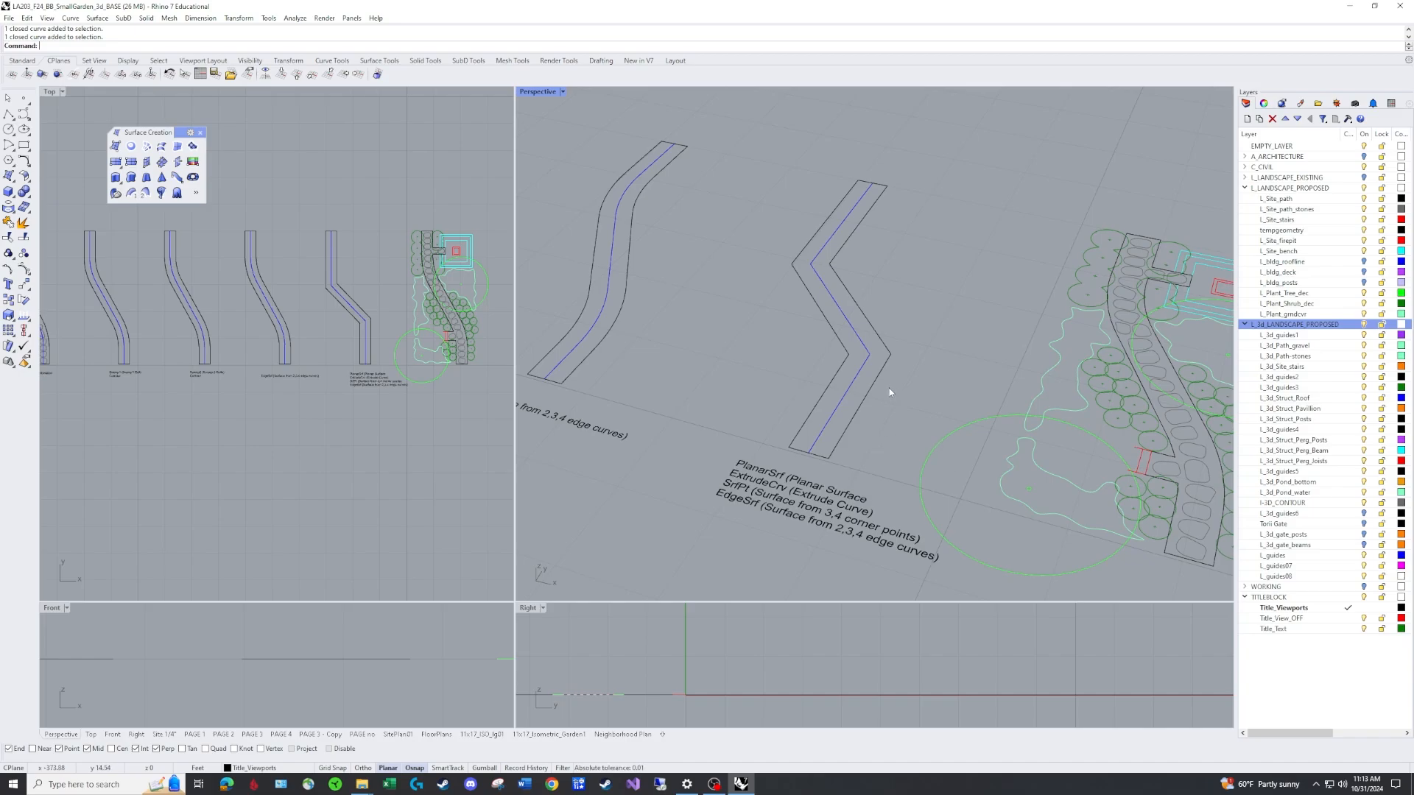
{"action": "right_click_drag", "start_coordinate": [900, 386], "coordinate": [829, 354]}
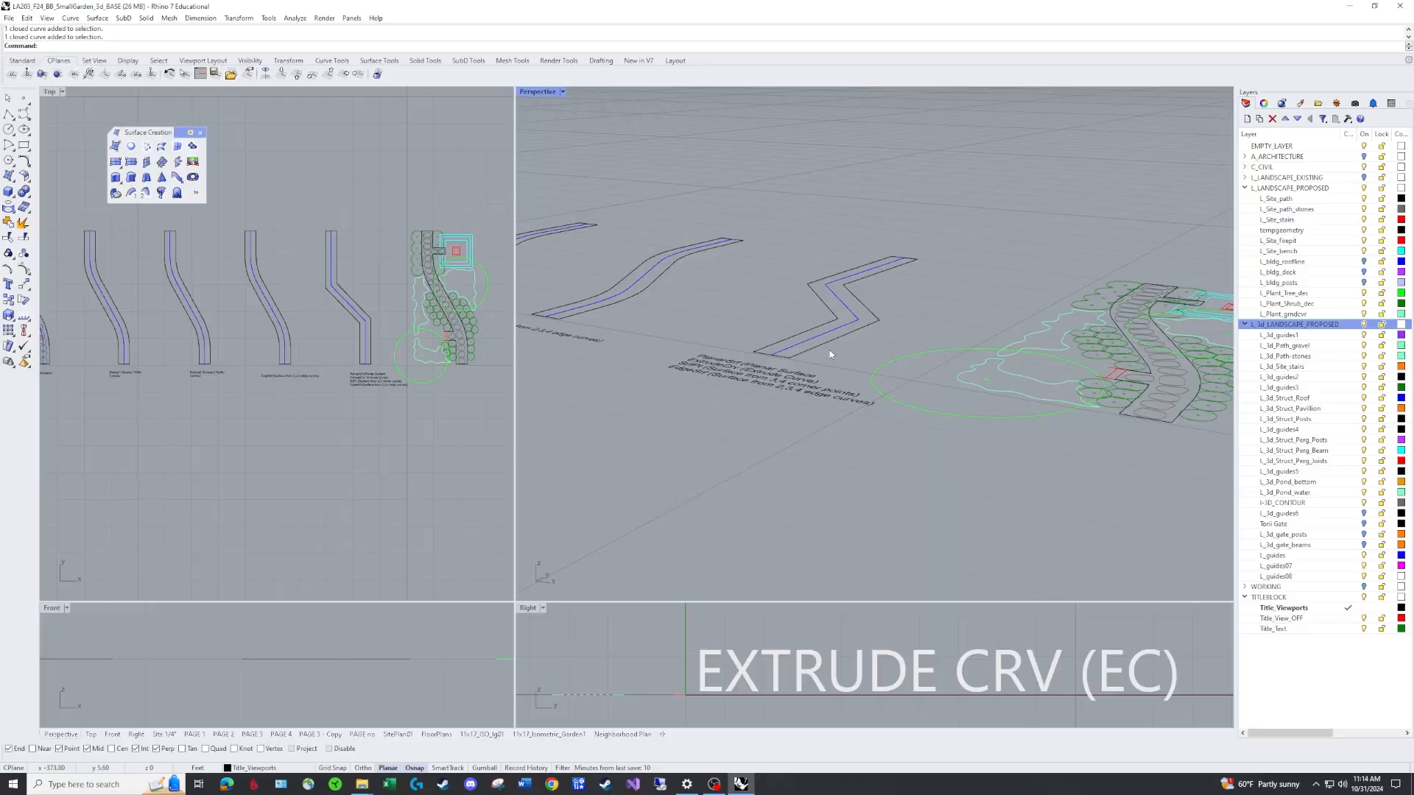
{"action": "scroll", "coordinate": [827, 342], "scroll_direction": "up", "scroll_amount": 5}
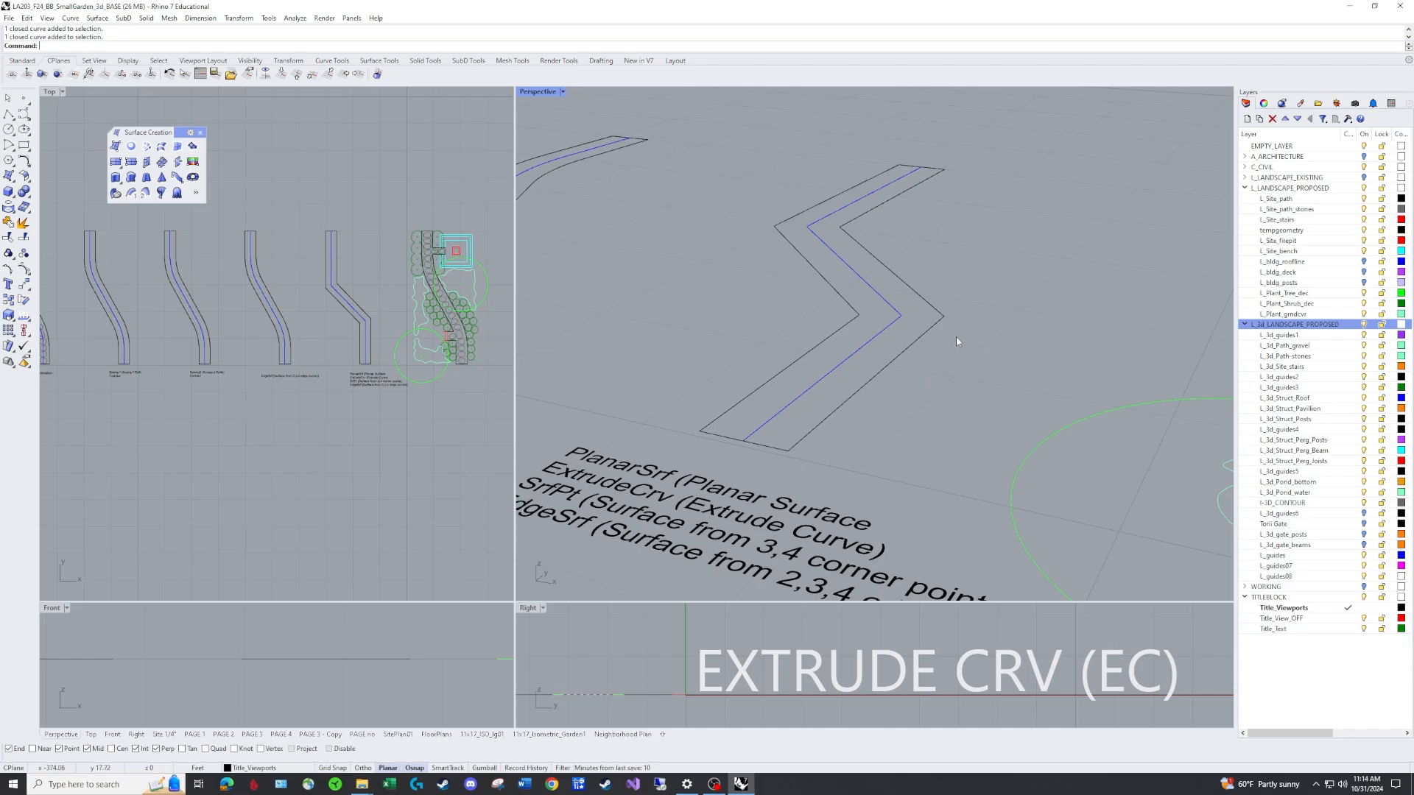
{"action": "type", "text": "Ec"}
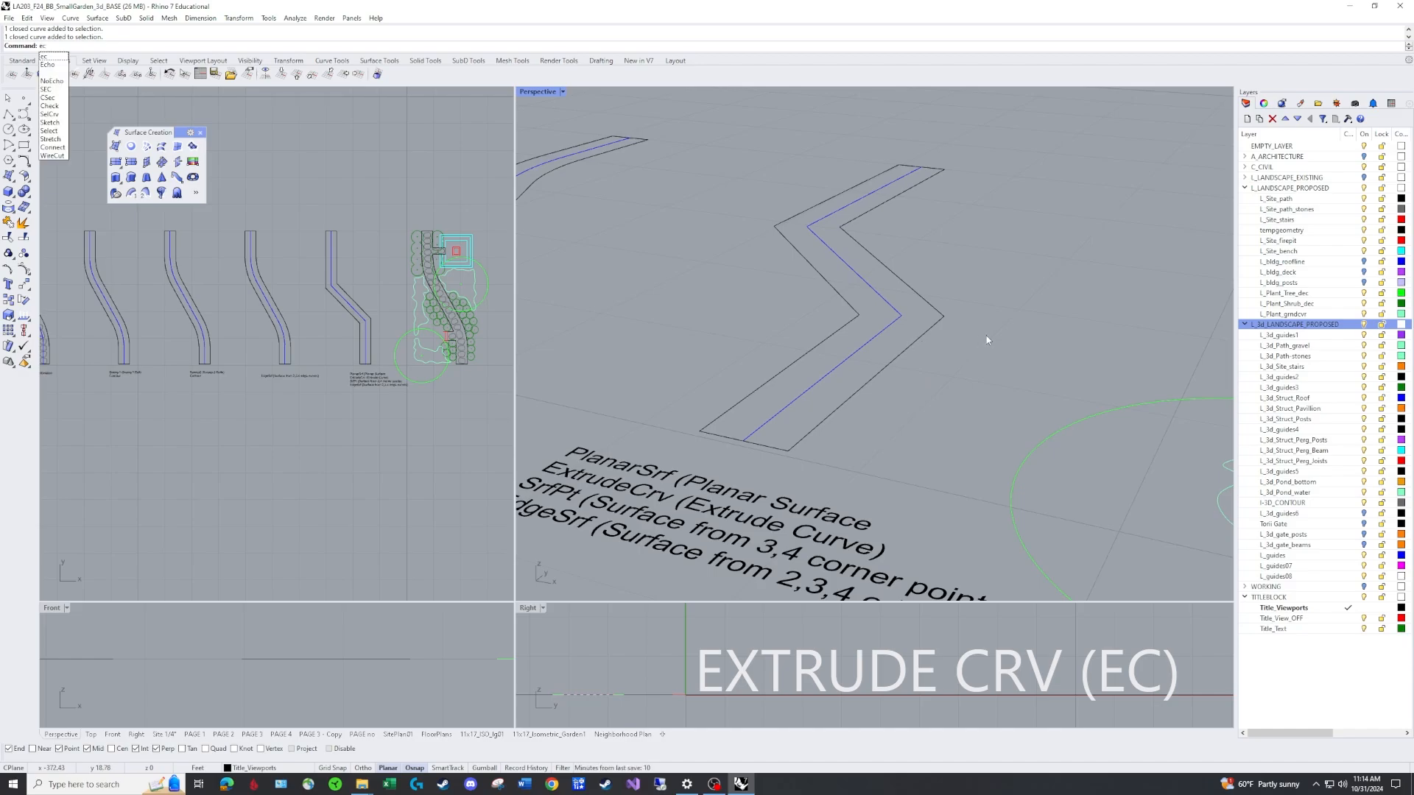
{"action": "key", "text": "Return"}
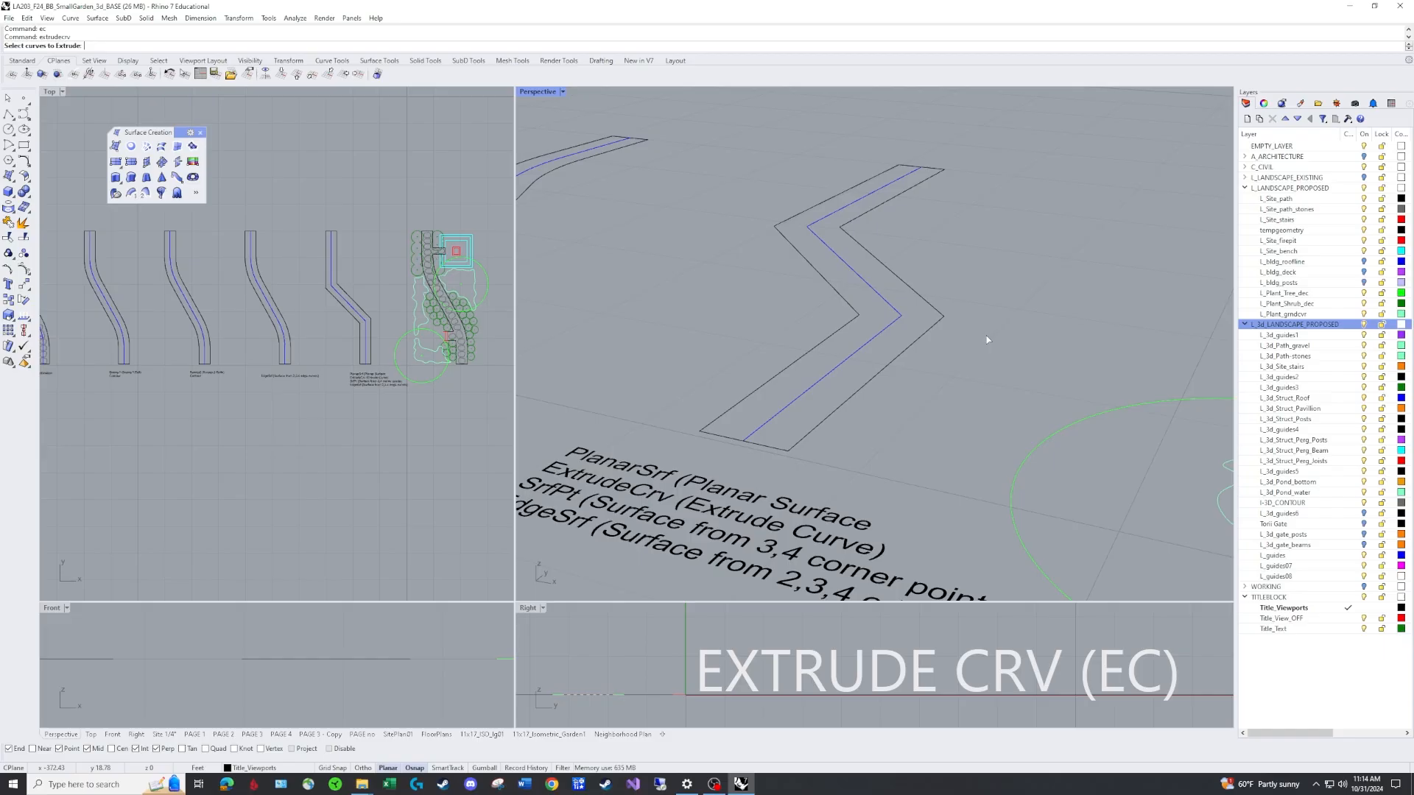
{"action": "left_click", "coordinate": [908, 354]}
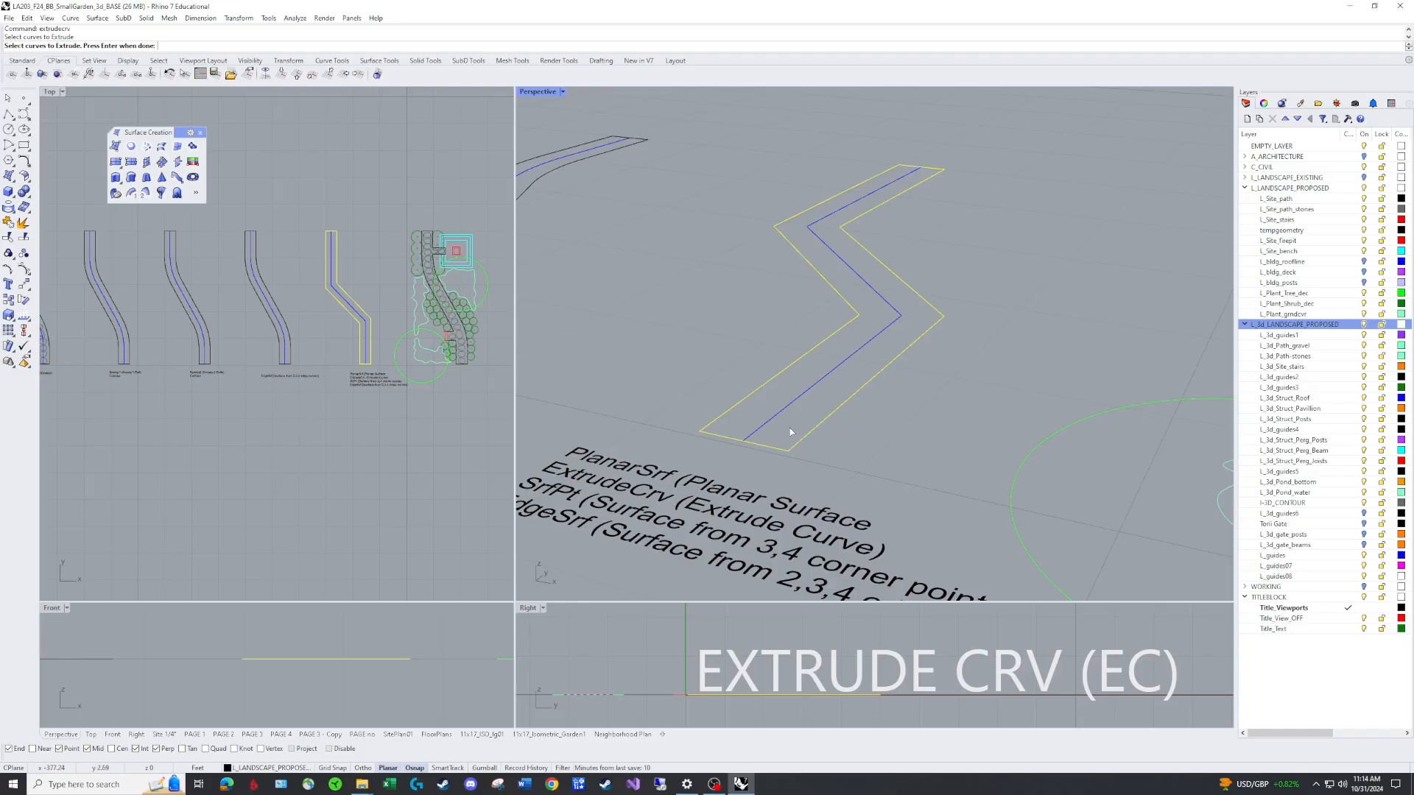
{"action": "key", "text": "Return"}
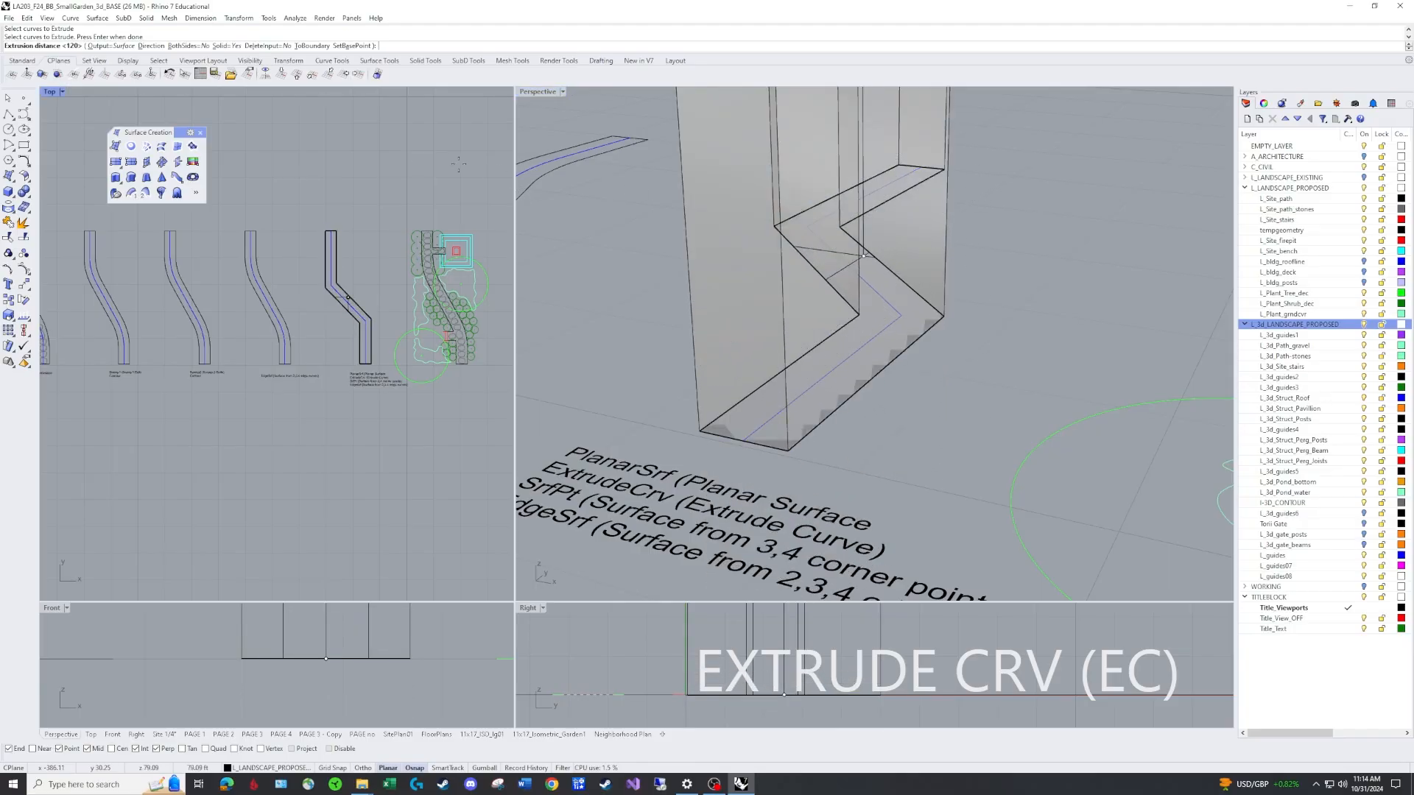
{"action": "left_click", "coordinate": [119, 47]}
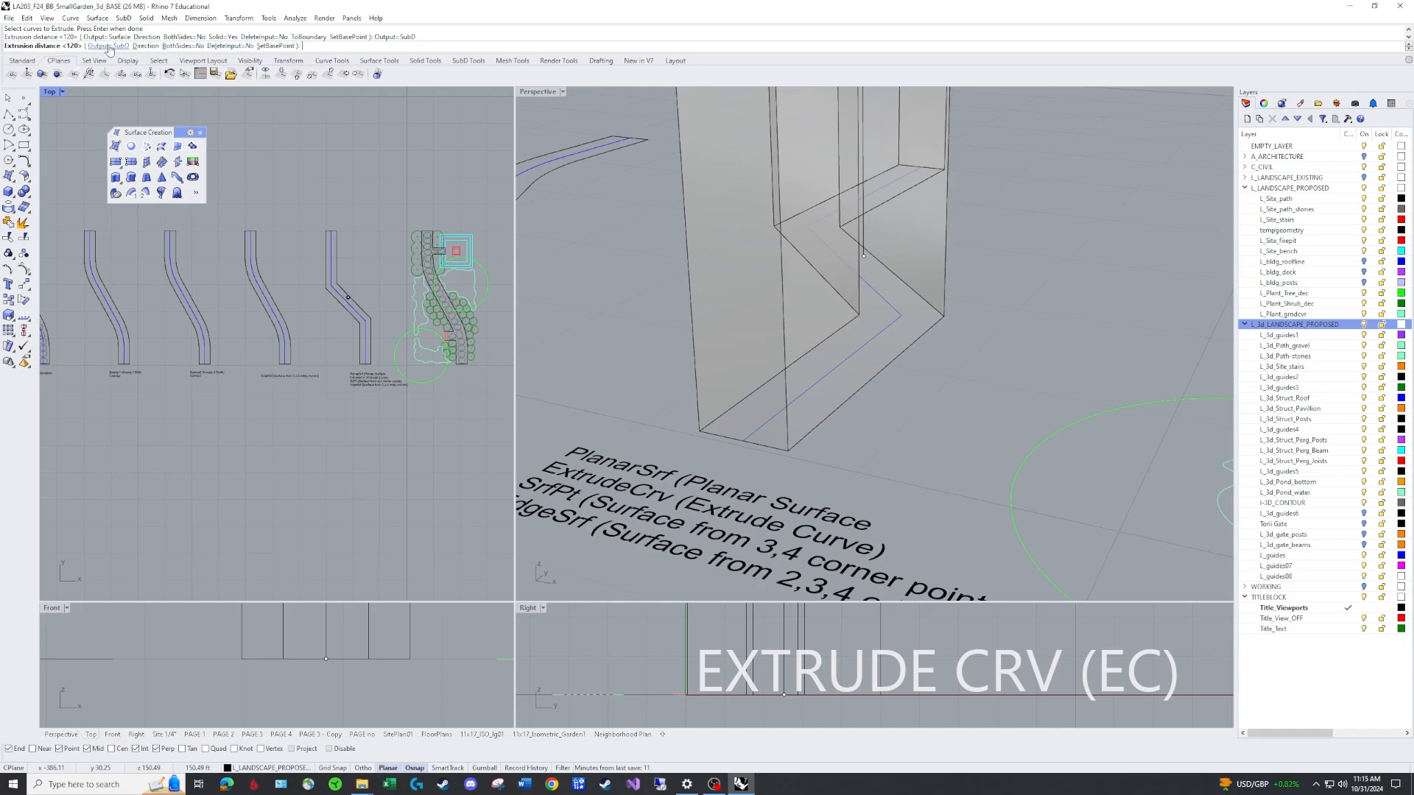
{"action": "left_click", "coordinate": [116, 47]}
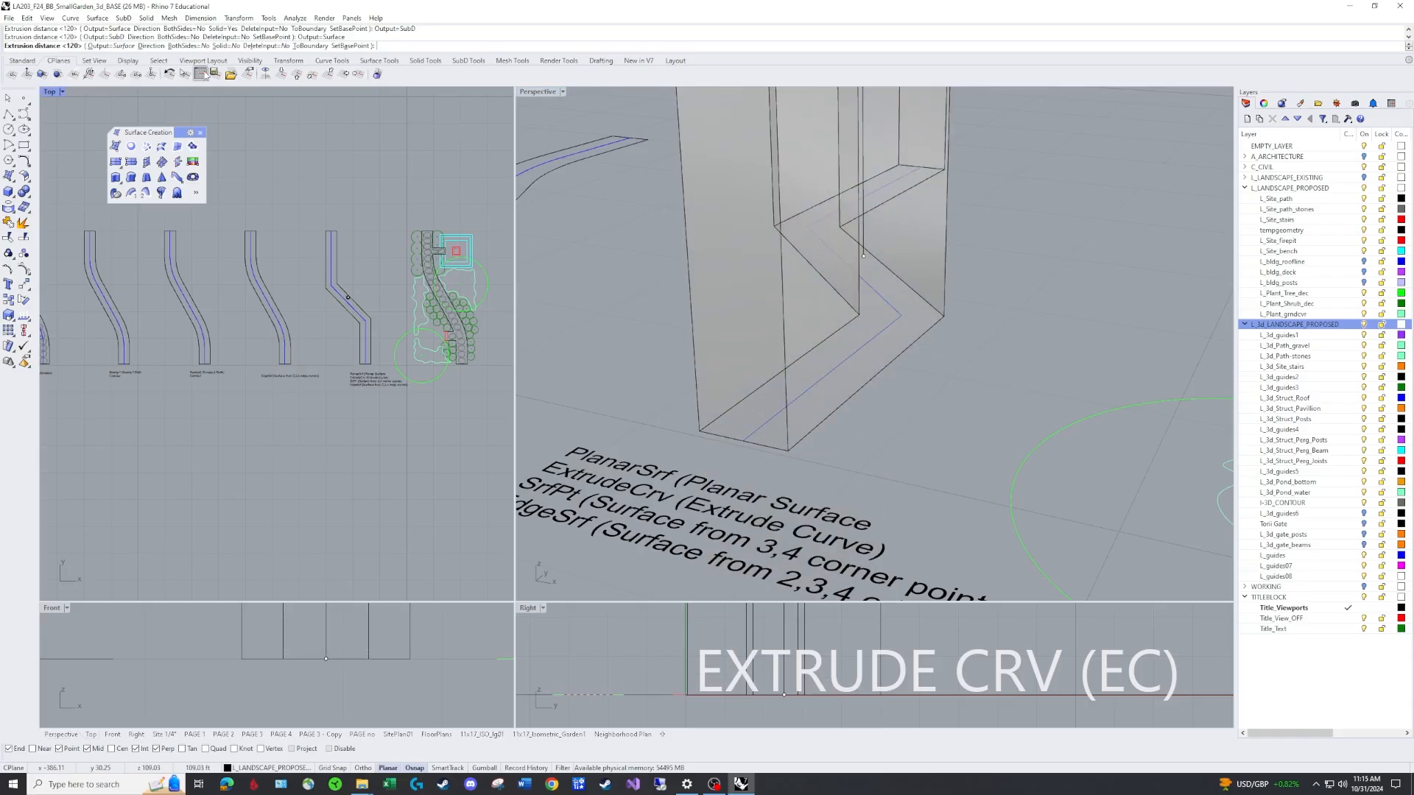
{"action": "left_click", "coordinate": [190, 46]}
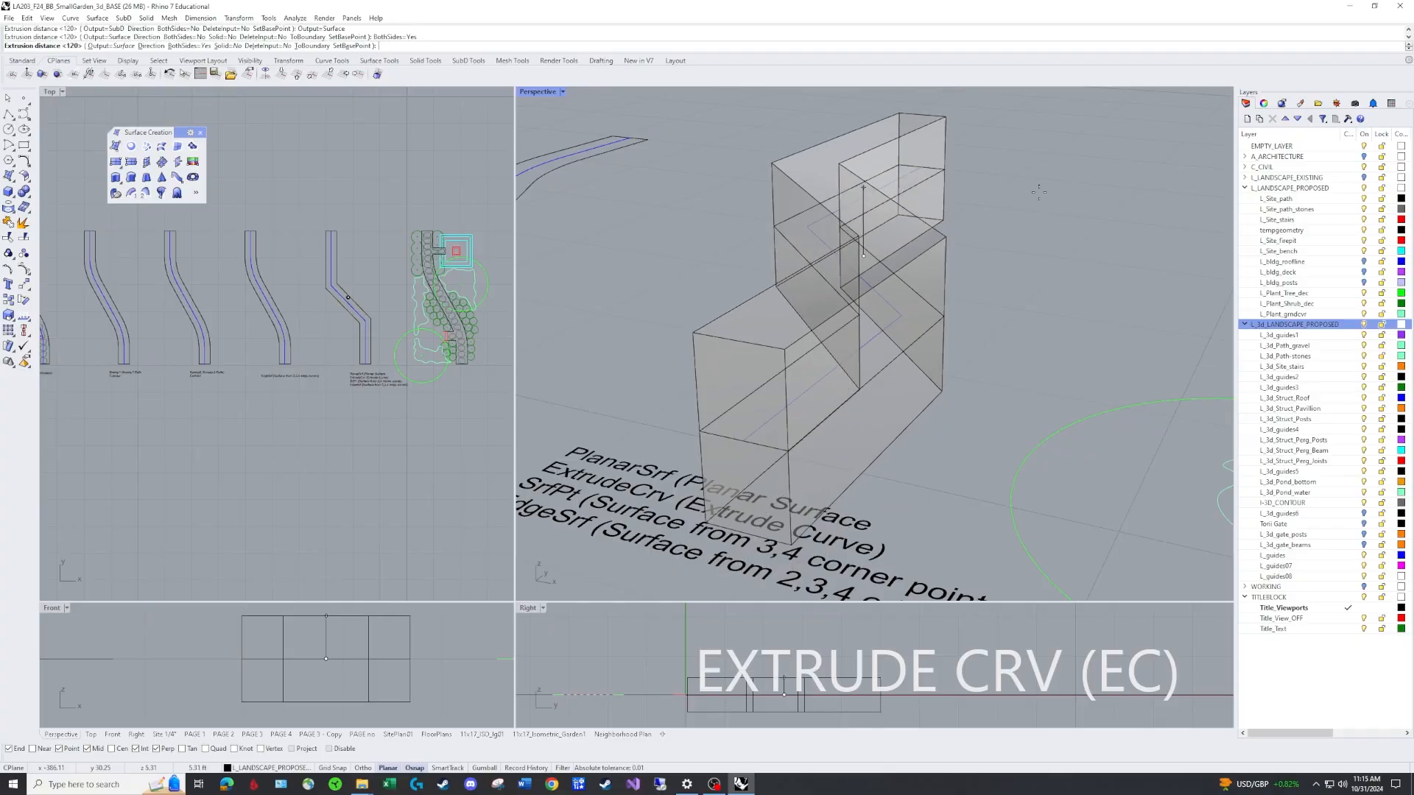
{"action": "left_click", "coordinate": [190, 45]}
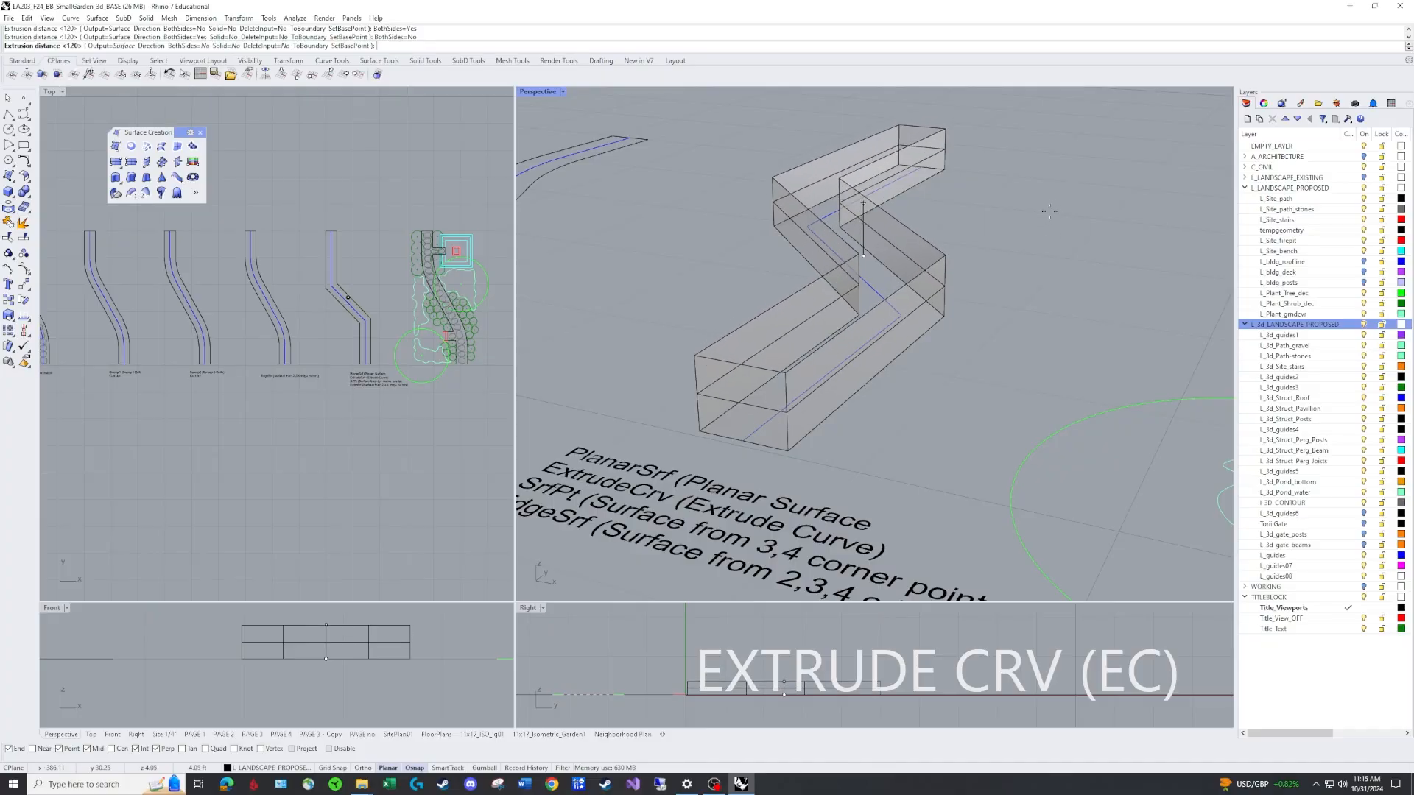
{"action": "left_click", "coordinate": [872, 222]}
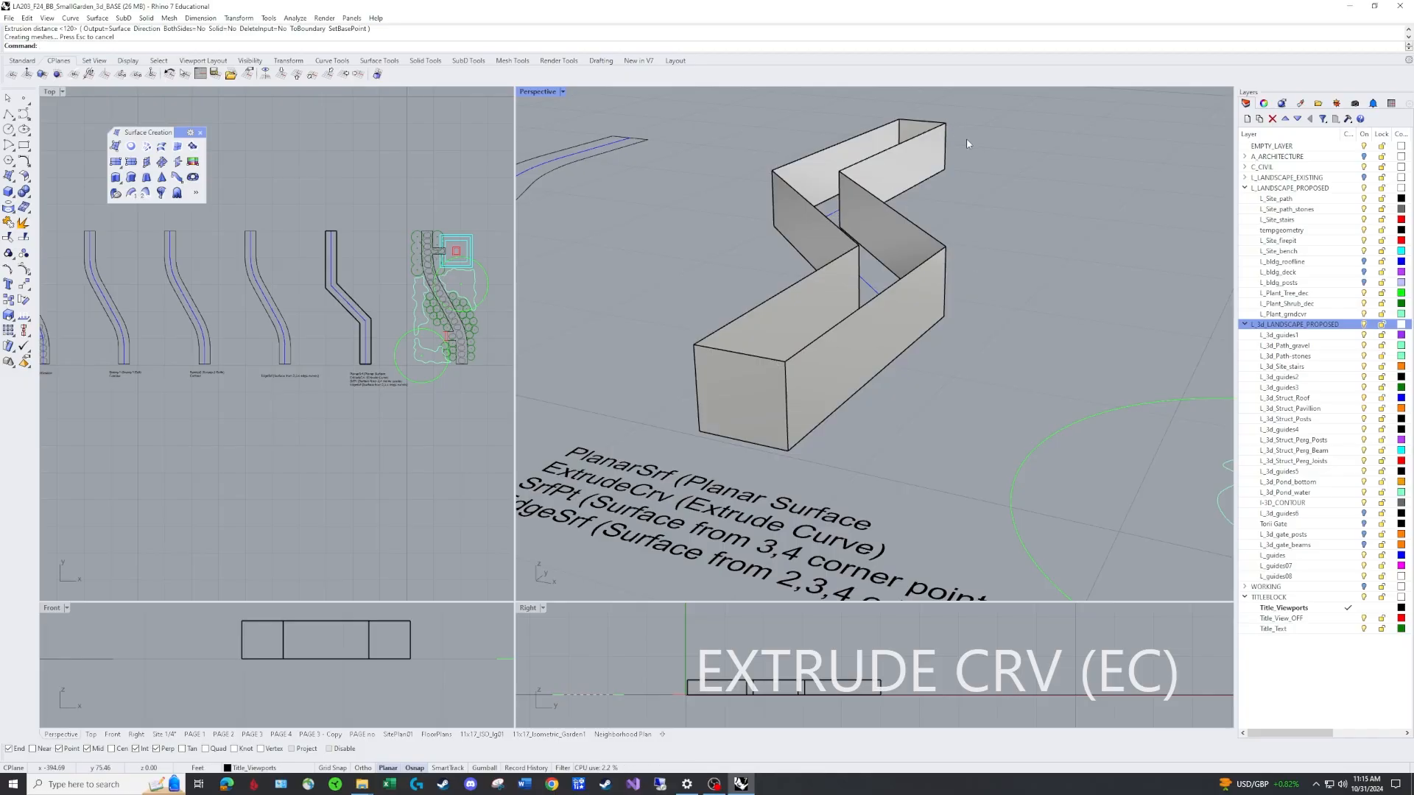
Cap the open top and bottom of the extruded path to make a closed solid.
{"action": "type", "text": "Cap"}
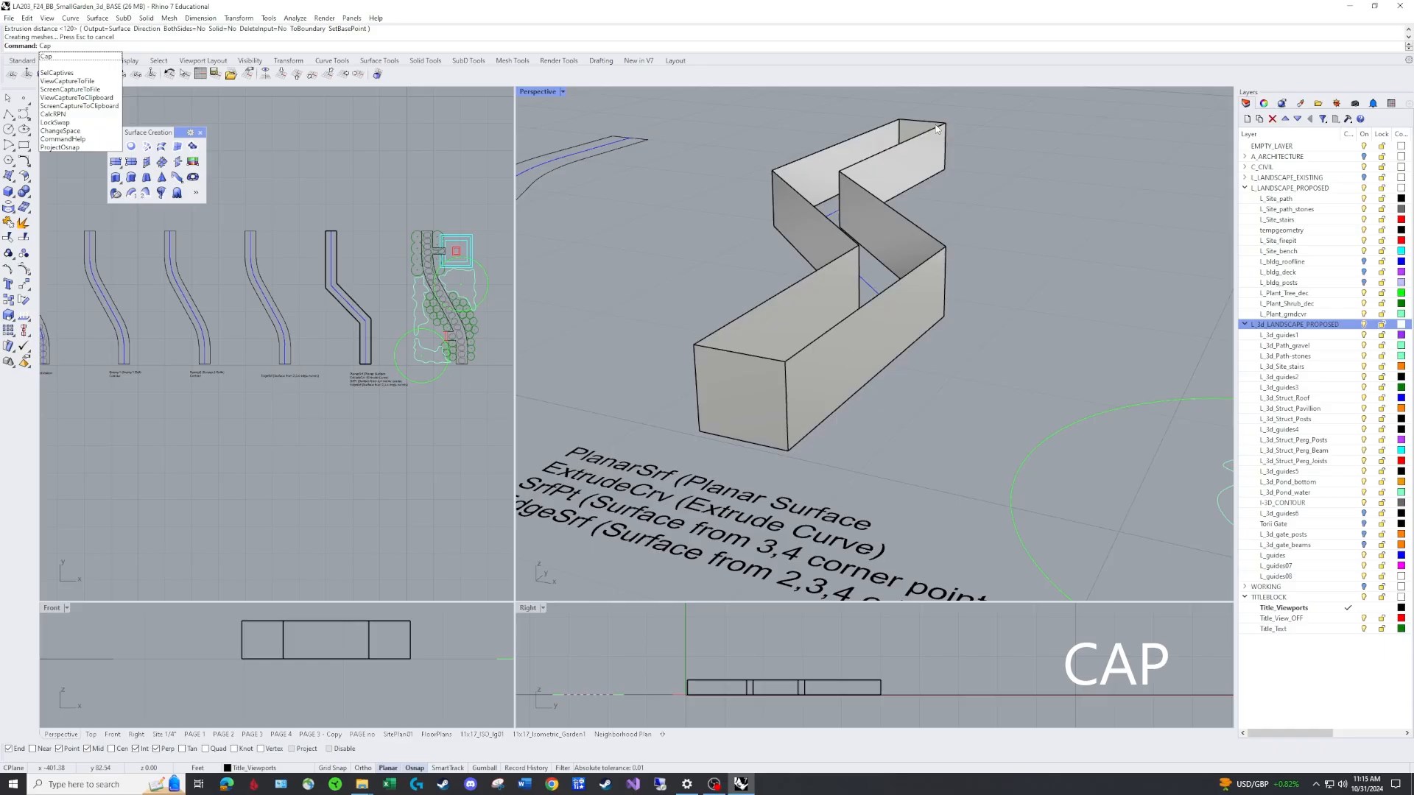
{"action": "key", "text": "Return"}
{"action": "left_click", "coordinate": [937, 130]}
{"action": "key", "text": "Return"}
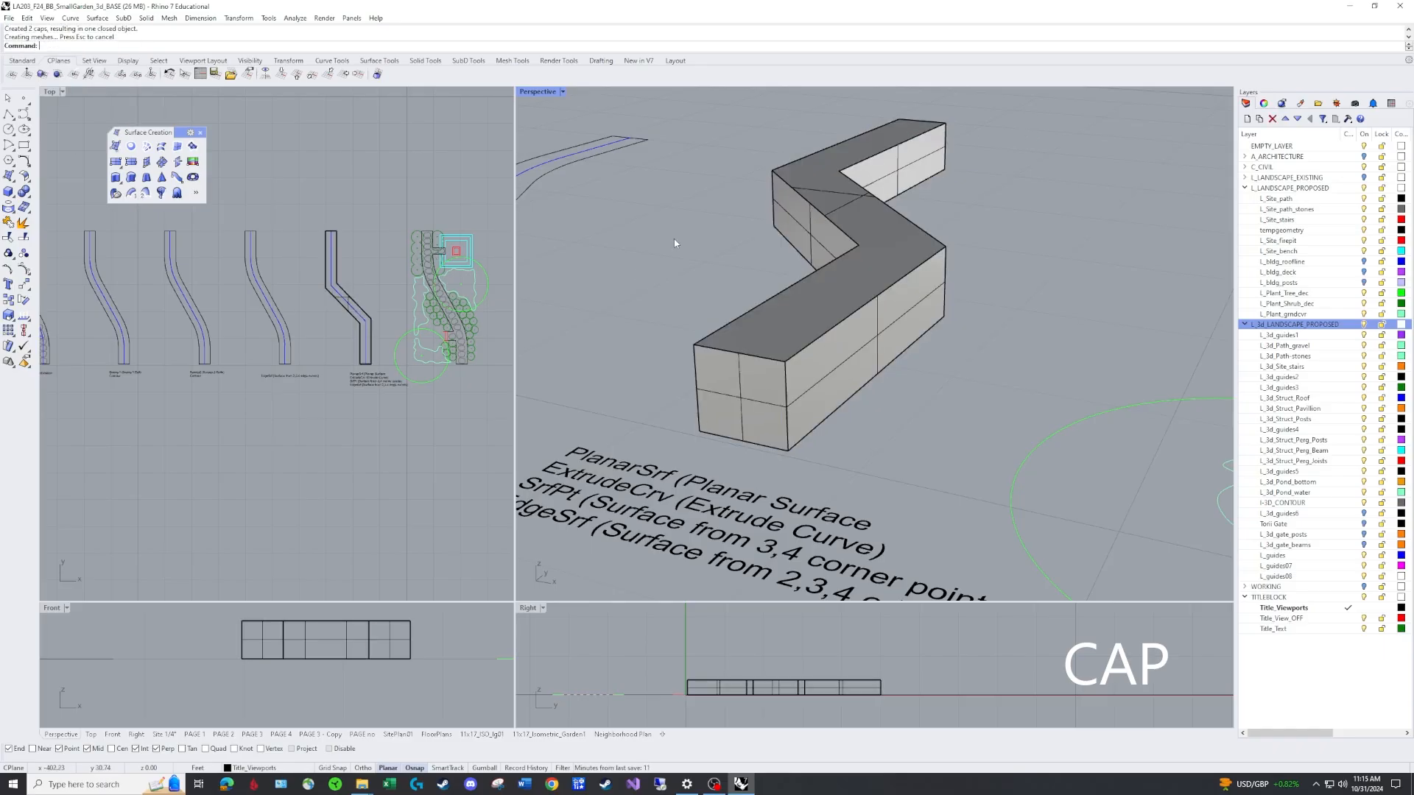
{"action": "left_click", "coordinate": [913, 268]}
{"action": "left_click", "coordinate": [974, 255]}
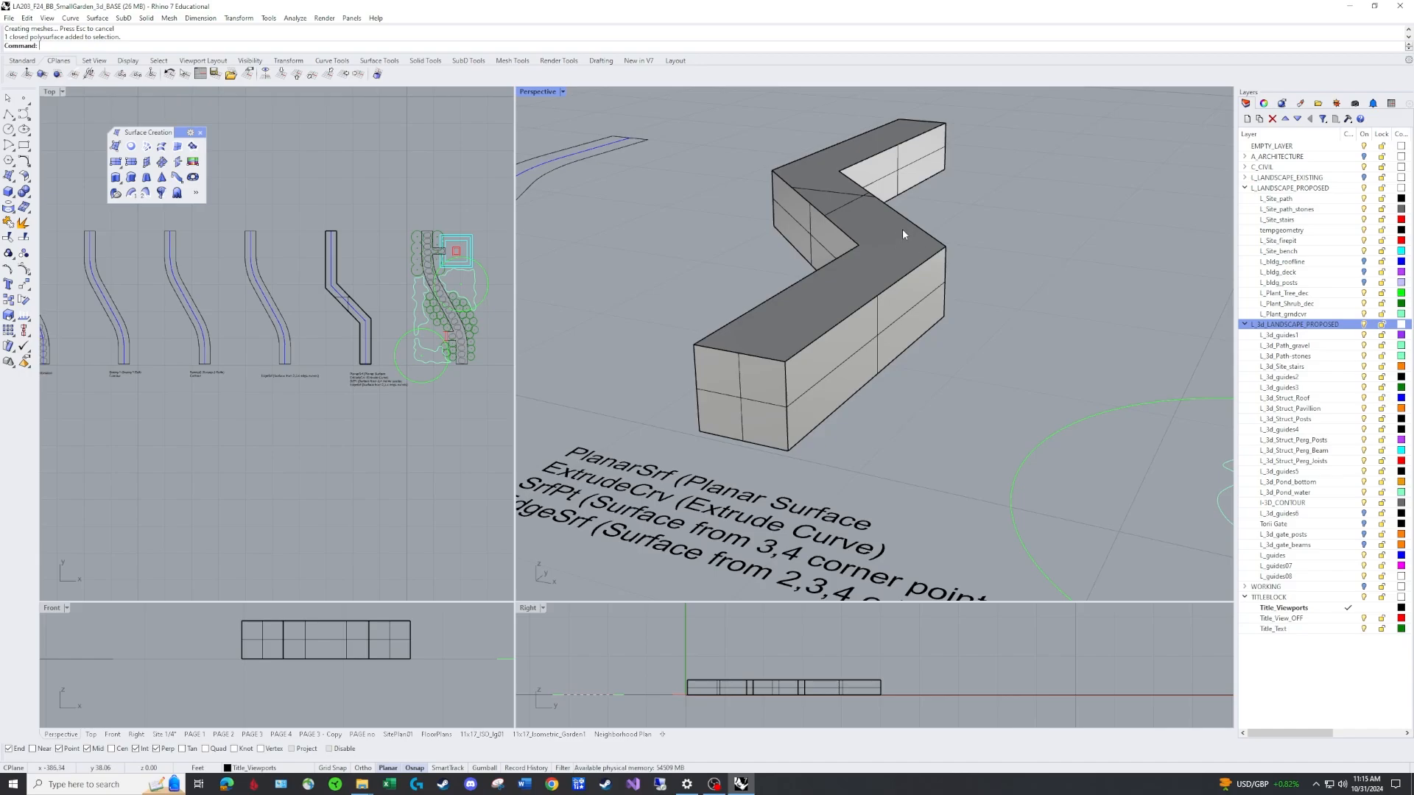
Delete the capped zigzag path solid.
{"action": "left_click", "coordinate": [920, 248]}
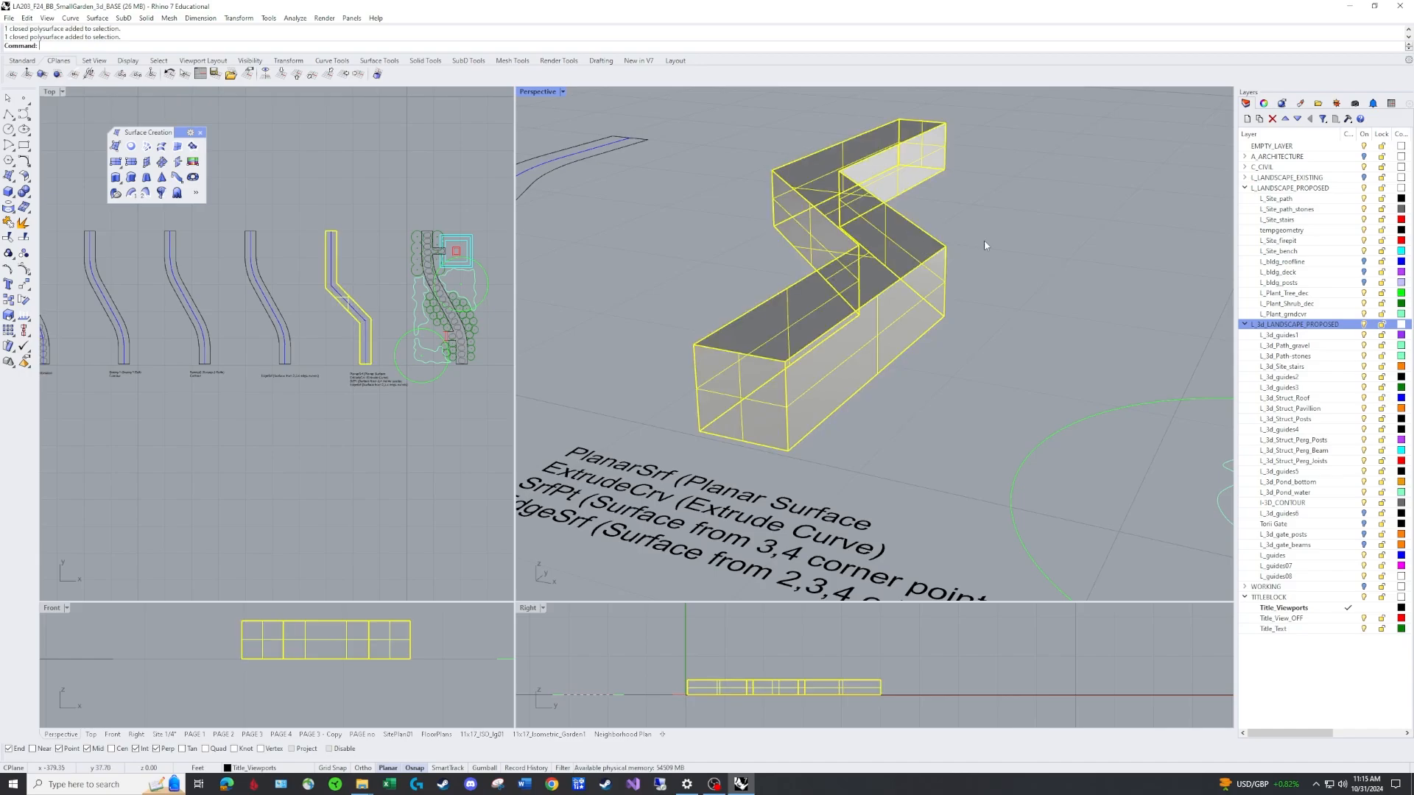
{"action": "type", "text": "E"}
{"action": "key", "text": "Return"}
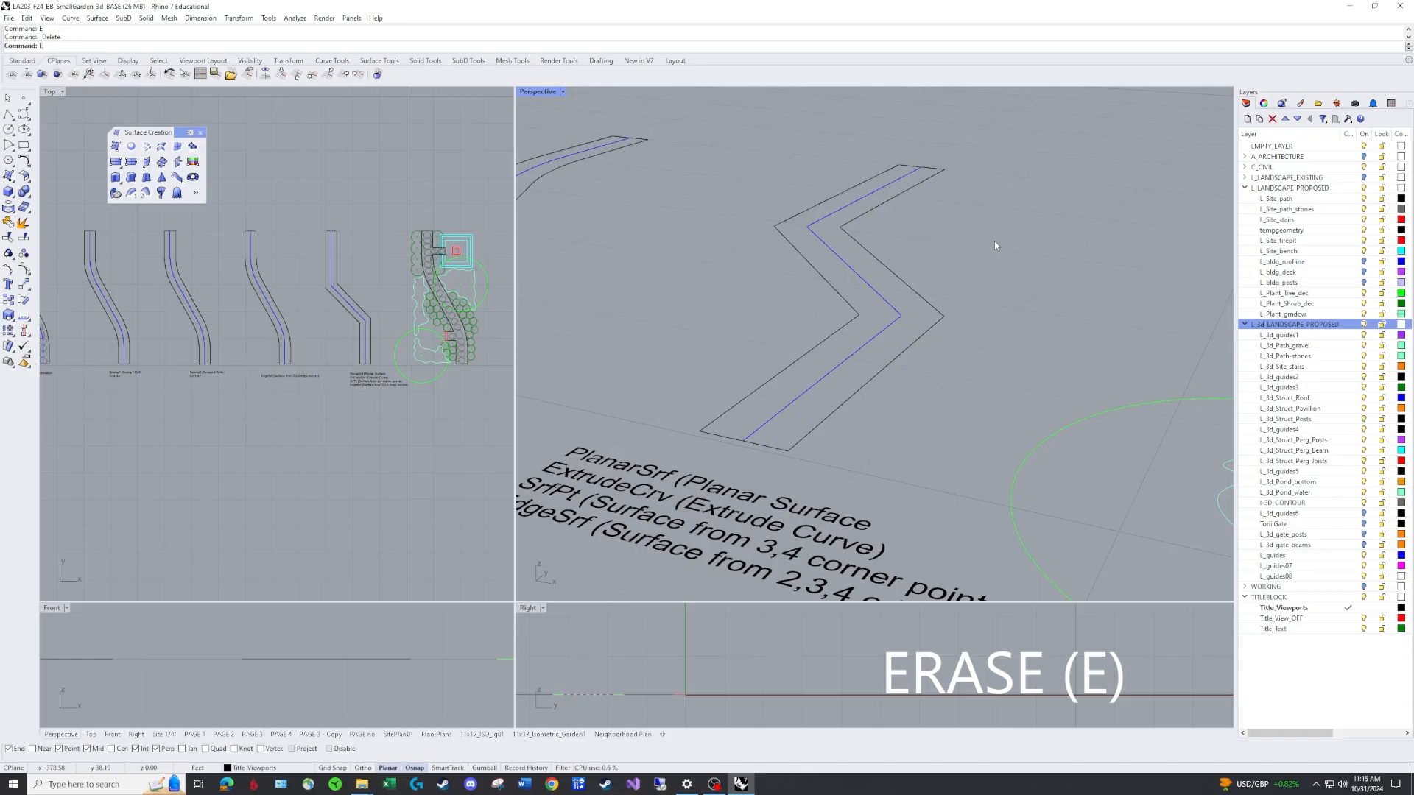
Extrude the zigzag path outline upward as a closed solid 0.5 ft thick with ExtrudeCrv.
{"action": "type", "text": "EC"}
{"action": "key", "text": "Return"}
{"action": "left_click", "coordinate": [858, 244]}
{"action": "key", "text": "Return"}
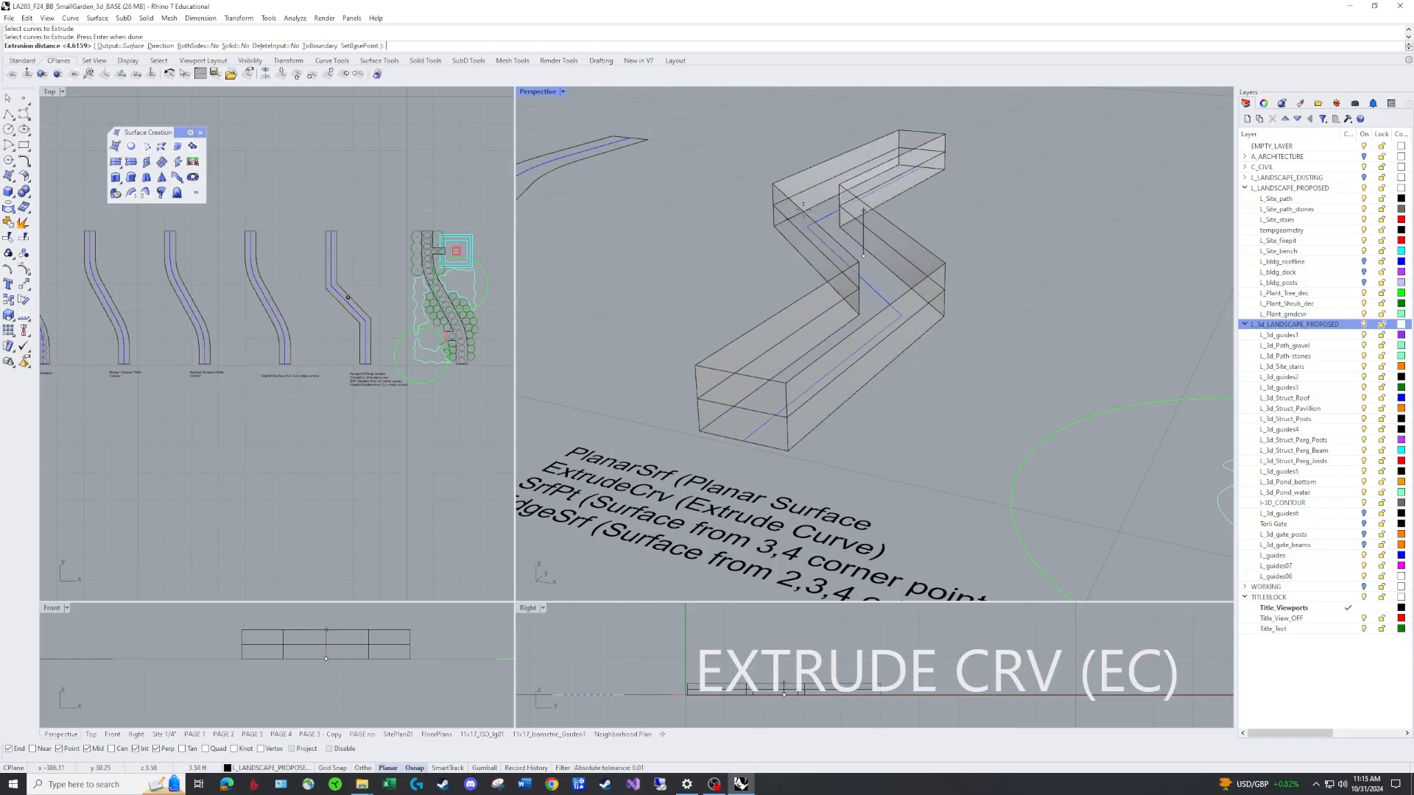
{"action": "left_click", "coordinate": [232, 46]}
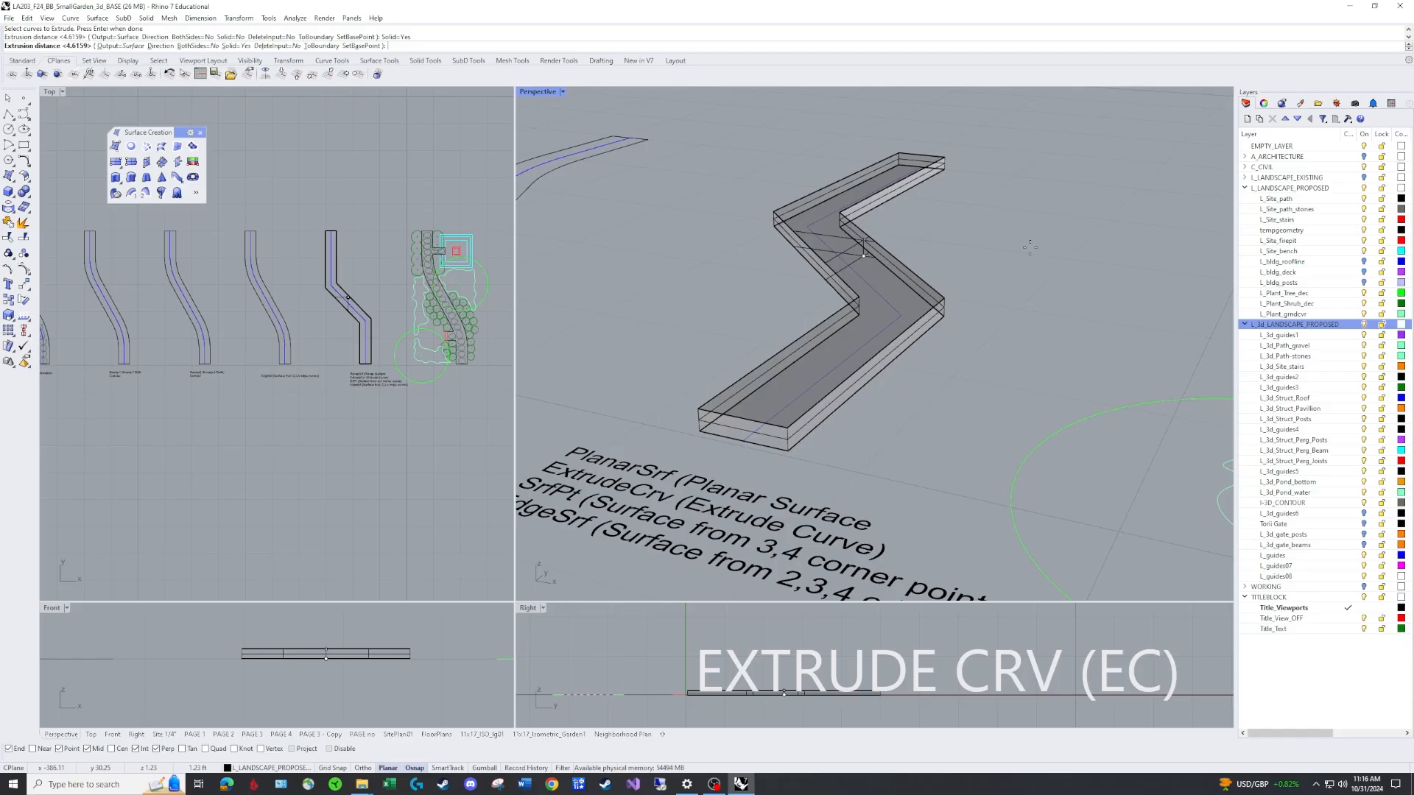
{"action": "type", "text": ".5"}
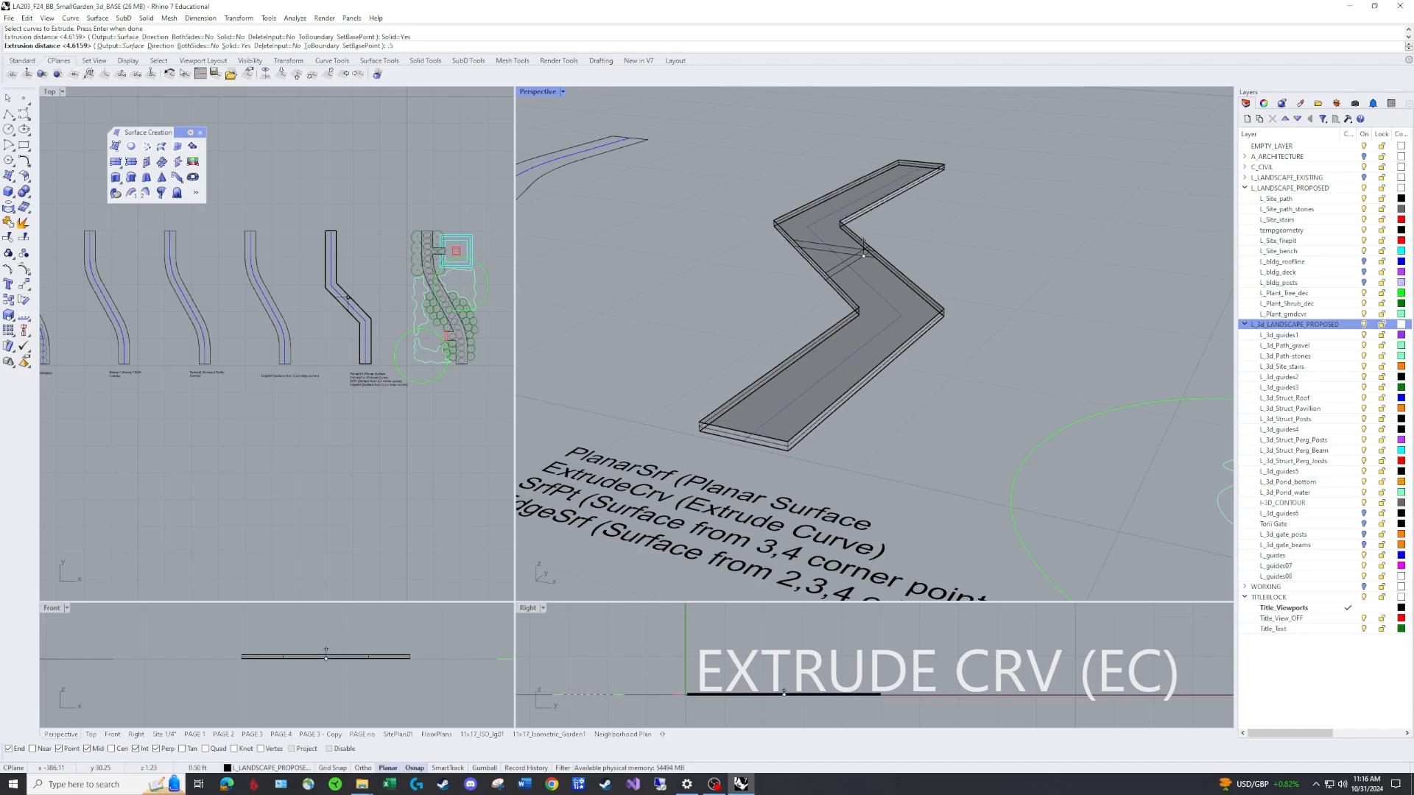
{"action": "key", "text": "Return"}
{"action": "right_click_drag", "start_coordinate": [1019, 243], "coordinate": [839, 323]}
{"action": "scroll", "coordinate": [872, 324], "scroll_direction": "up", "scroll_amount": 3}
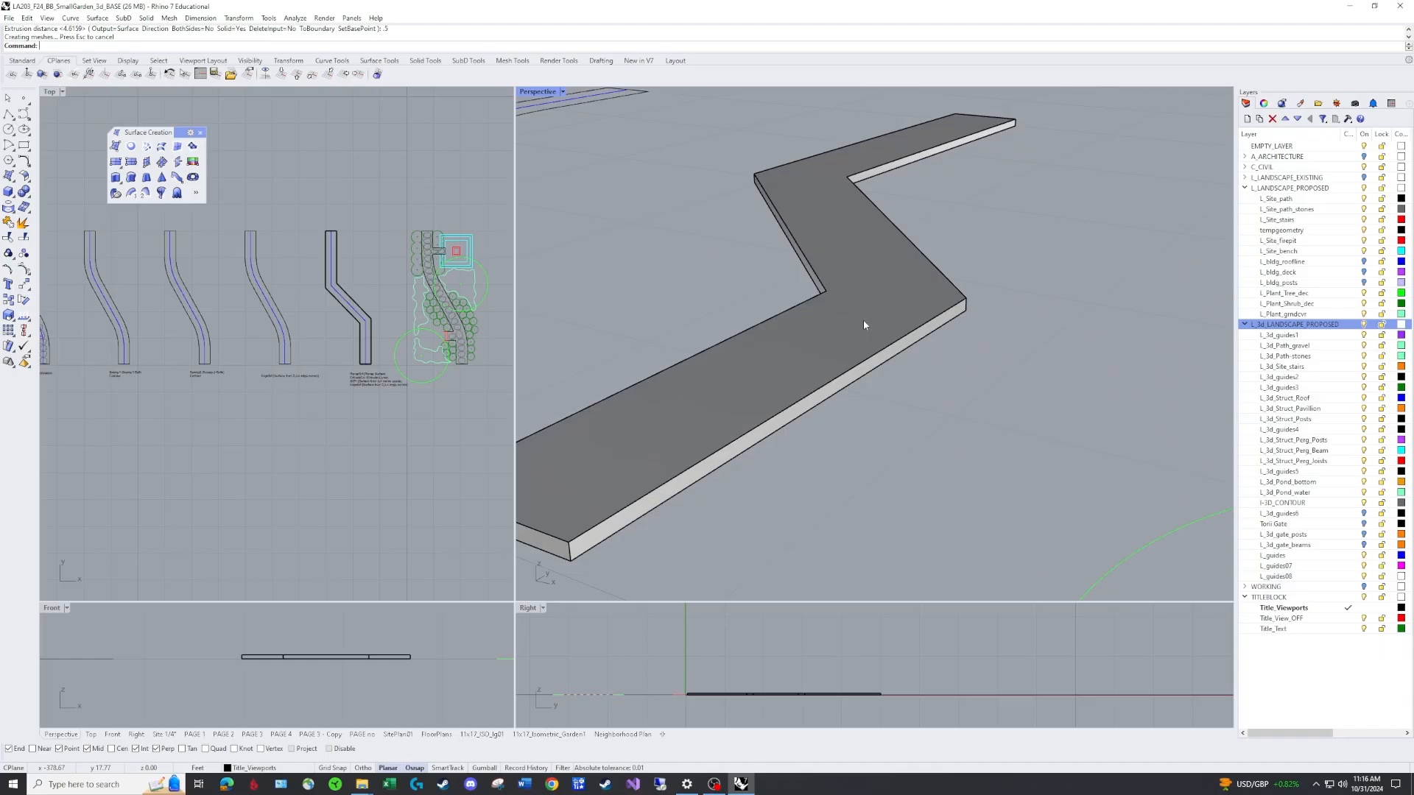
{"action": "scroll", "coordinate": [863, 316], "scroll_direction": "down", "scroll_amount": 5}
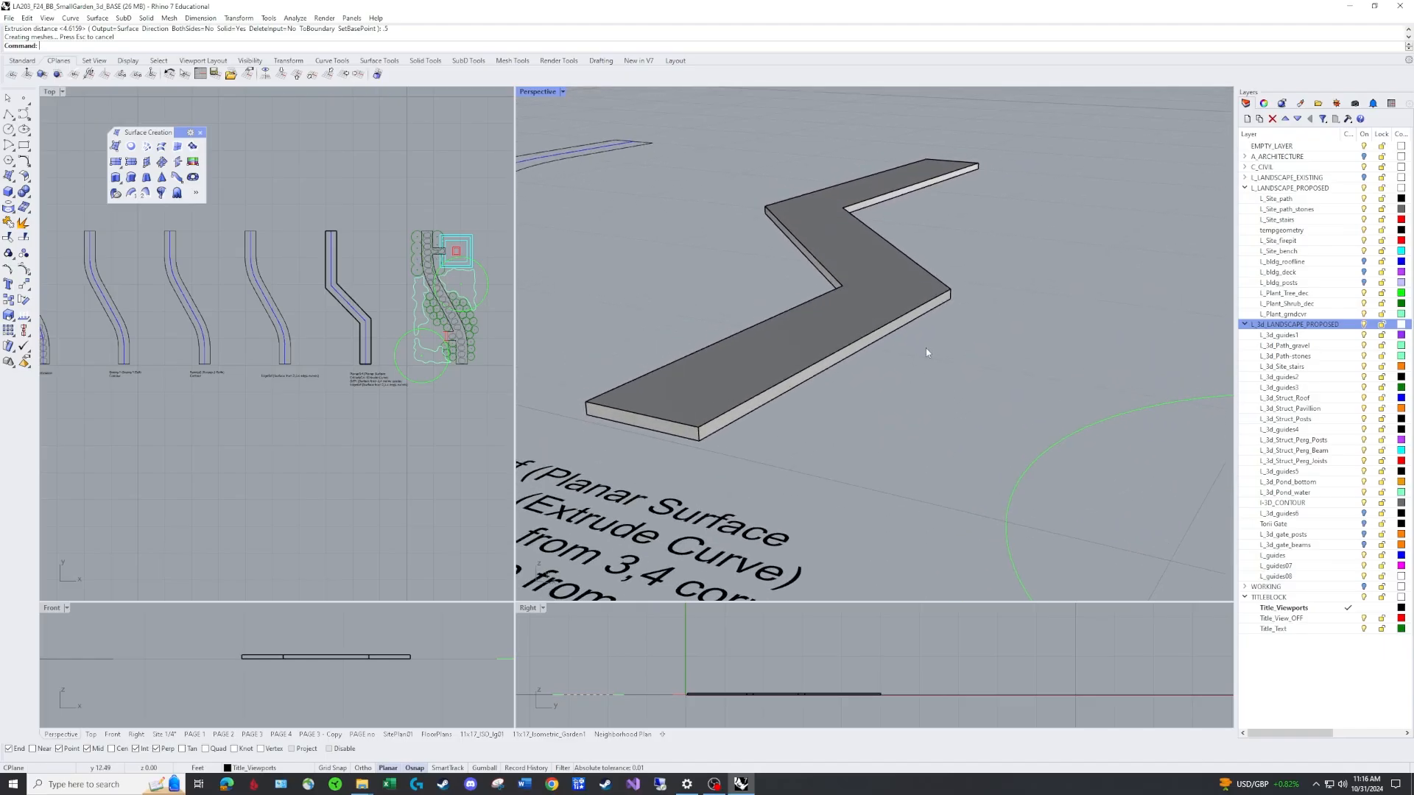
{"action": "right_click_drag", "start_coordinate": [956, 281], "coordinate": [1034, 260]}
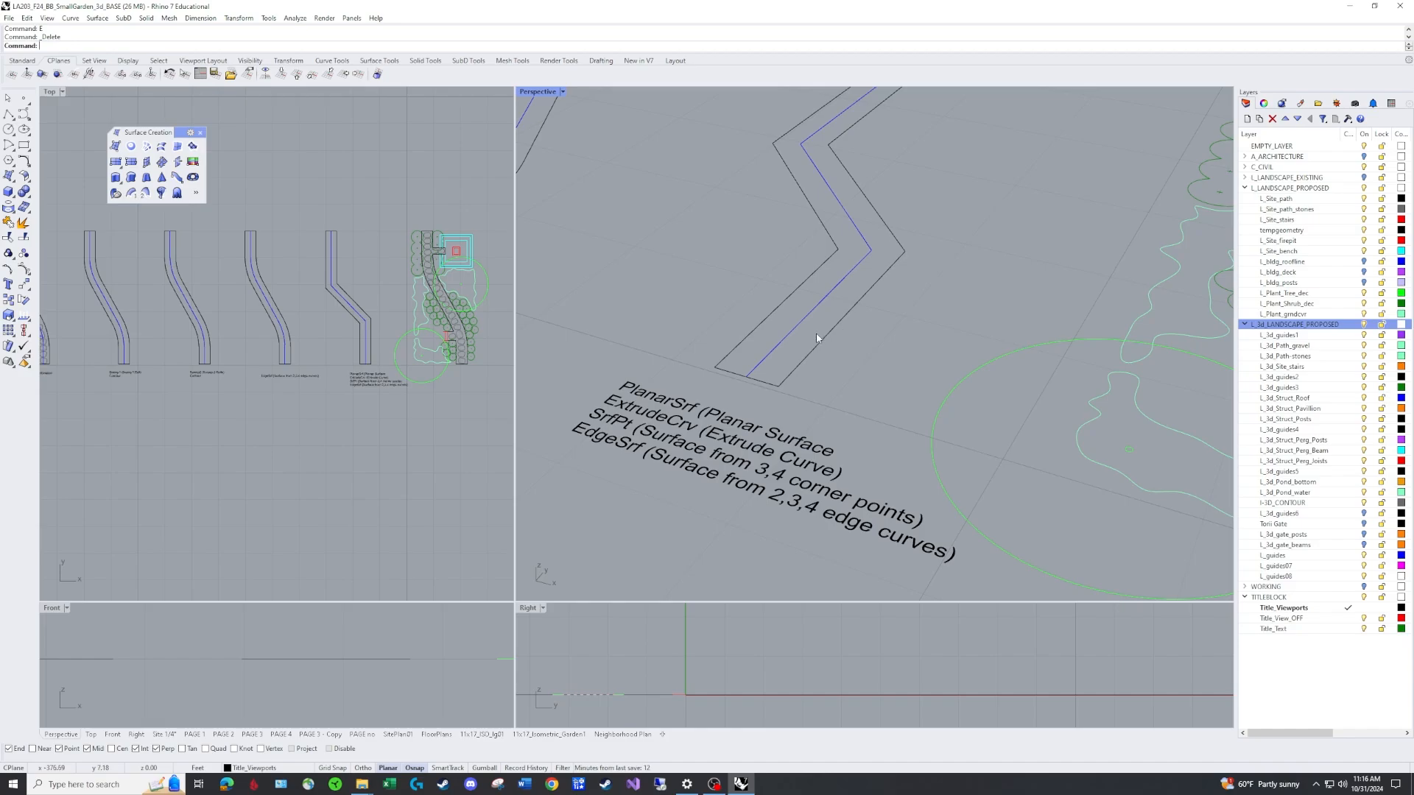
Make L_guides07 the current layer and draw a 1.5 ft vertical polyline up from the end of the path centerline.
{"action": "scroll", "coordinate": [824, 331], "scroll_direction": "down", "scroll_amount": 4}
{"action": "right_click_drag", "start_coordinate": [869, 281], "coordinate": [869, 303]}
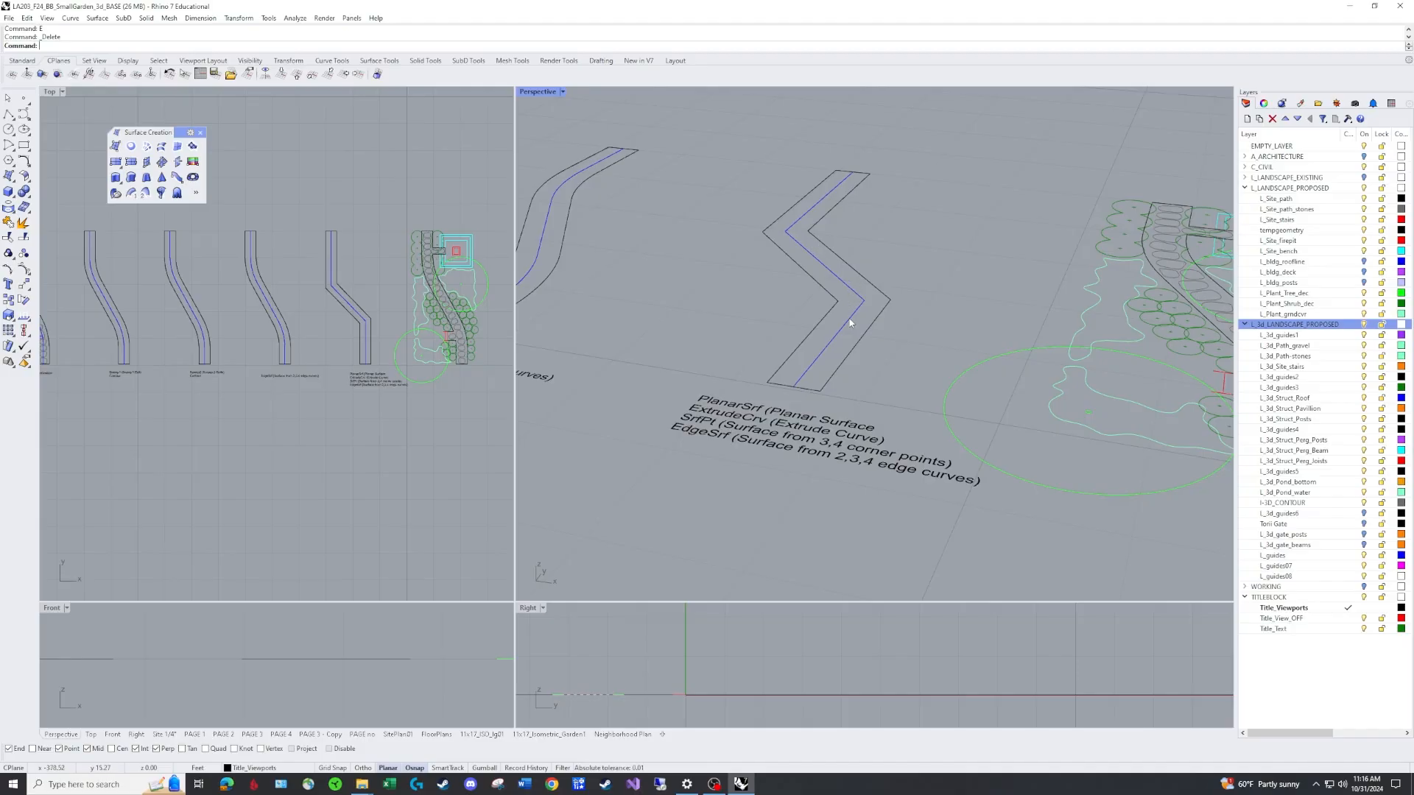
{"action": "scroll", "coordinate": [1040, 256], "scroll_direction": "down", "scroll_amount": 5}
{"action": "right_click_drag", "start_coordinate": [1040, 257], "coordinate": [1058, 483]}
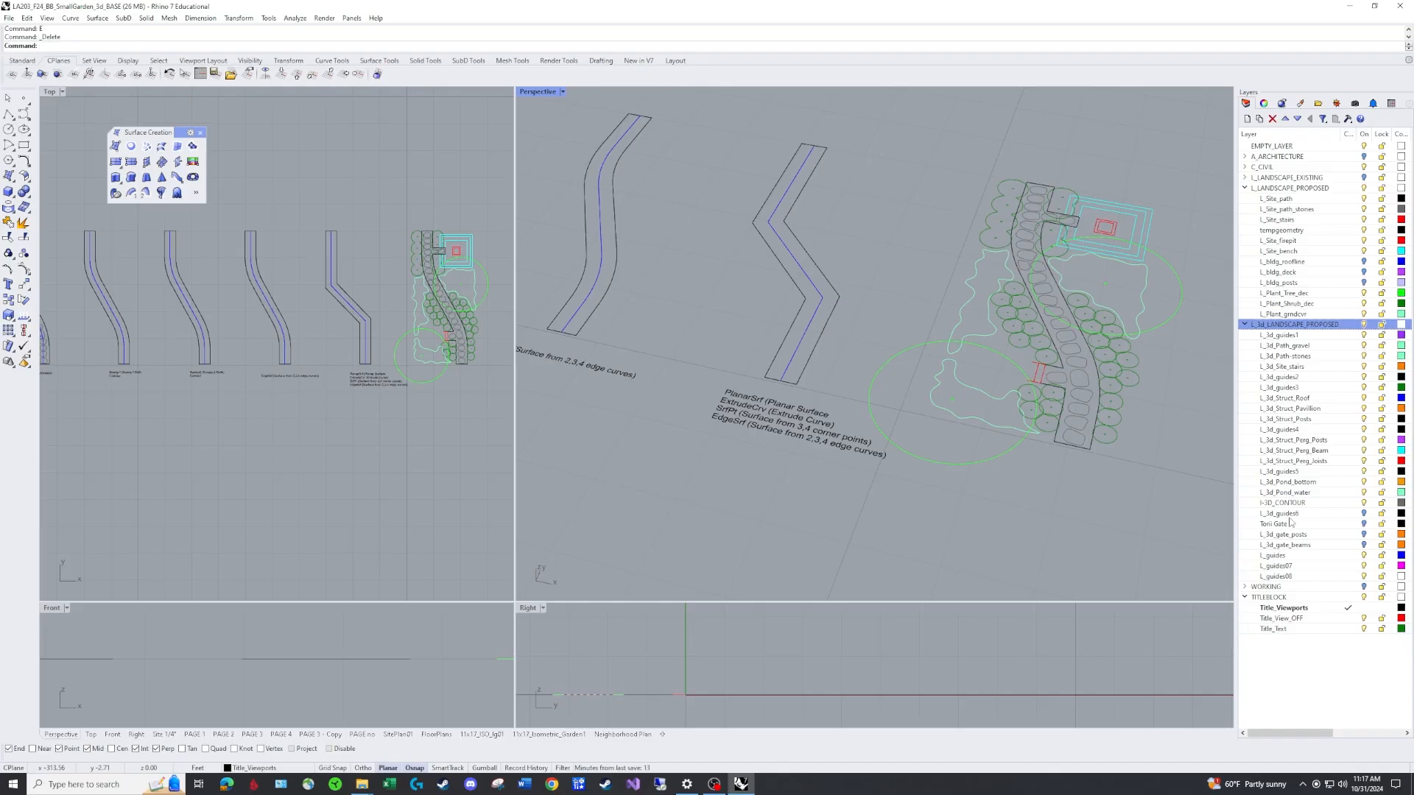
{"action": "left_click", "coordinate": [1346, 567]}
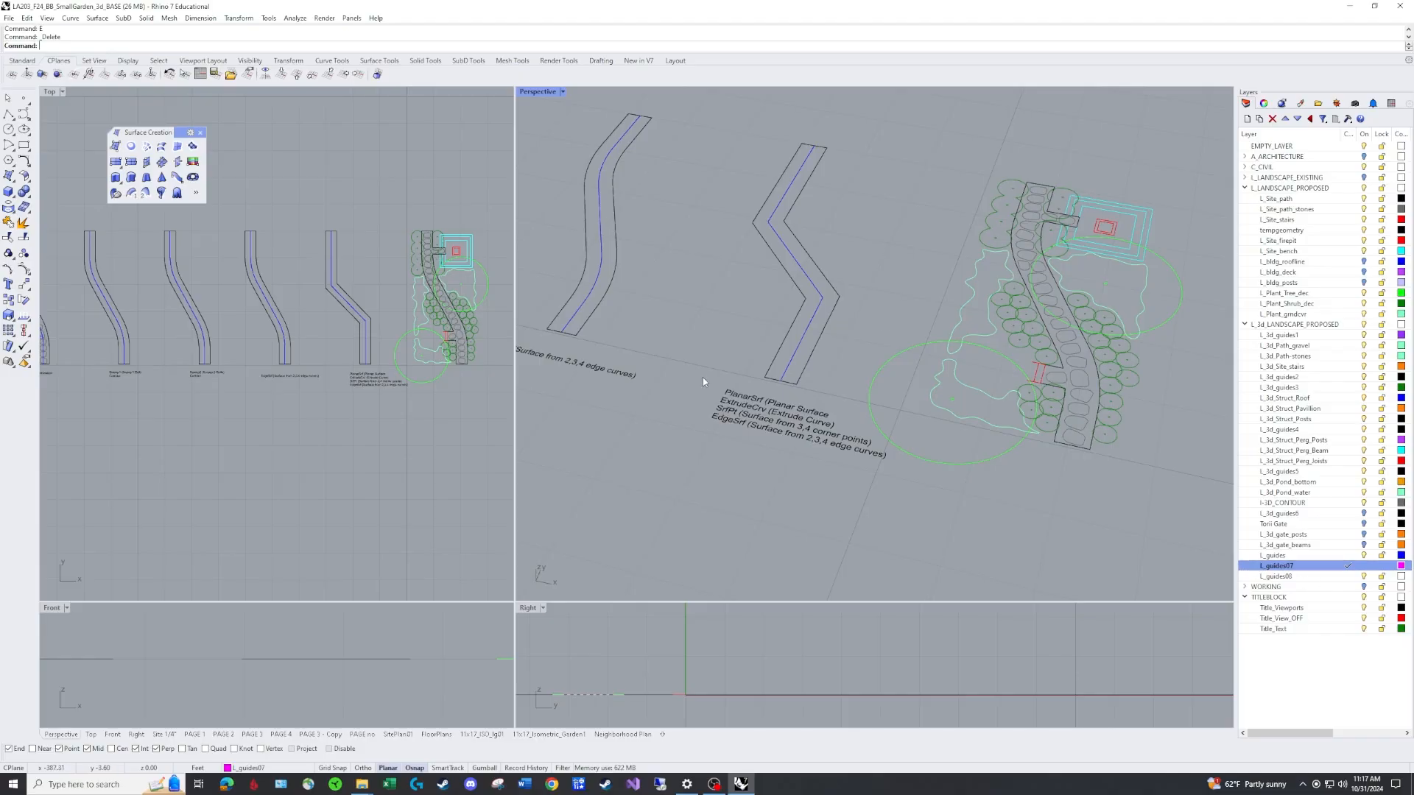
{"action": "type", "text": "PL"}
{"action": "key", "text": "Return"}
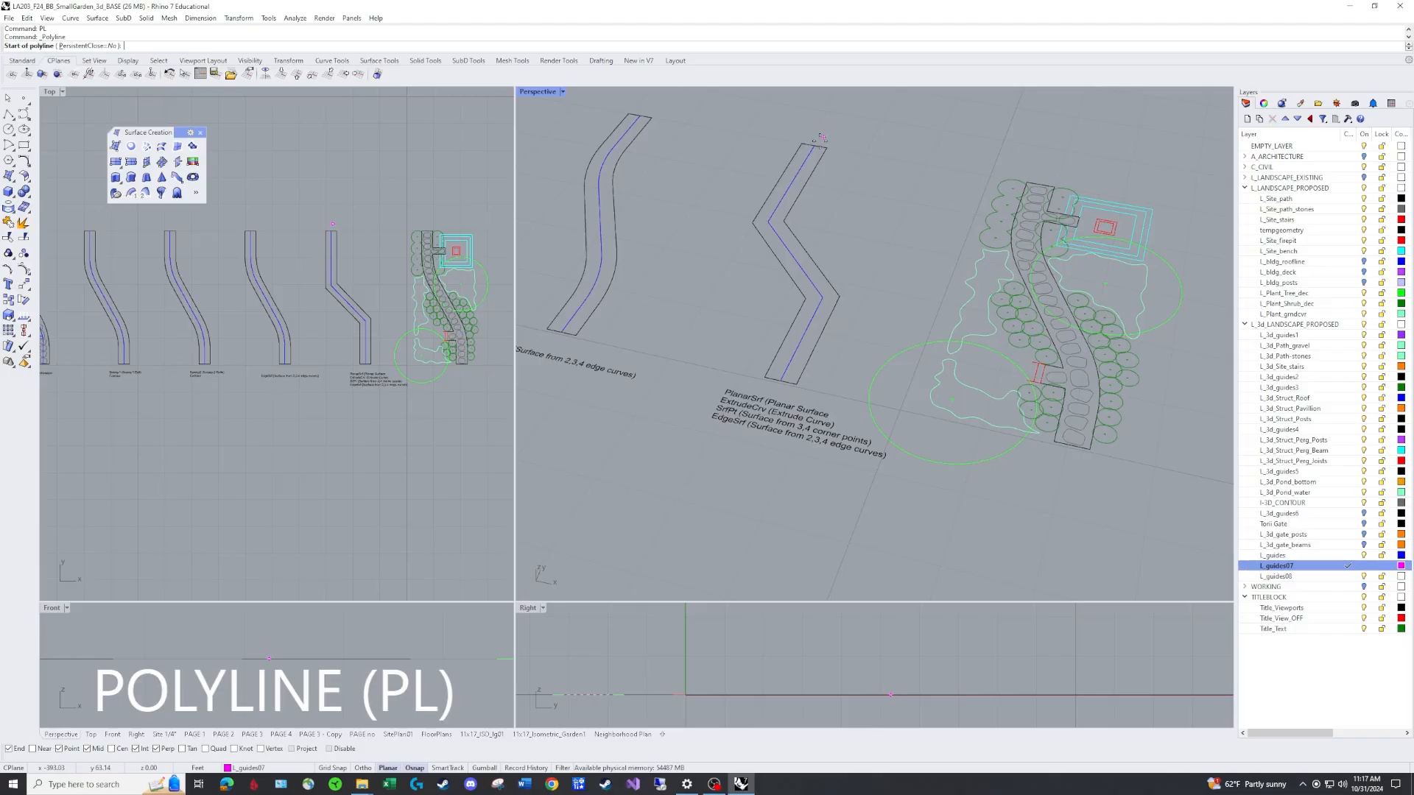
{"action": "left_click", "coordinate": [813, 144]}
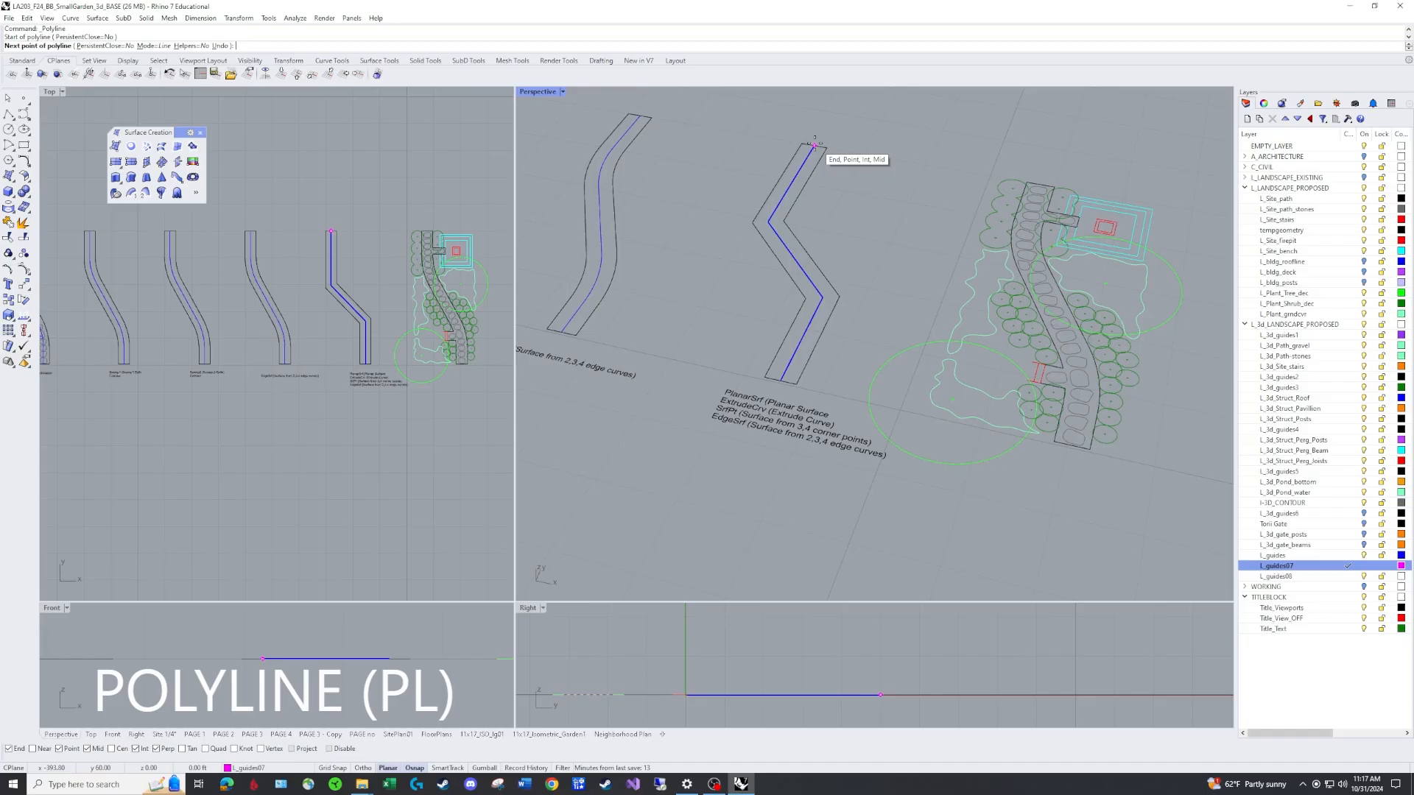
{"action": "scroll", "coordinate": [813, 145], "scroll_direction": "up", "scroll_amount": 5}
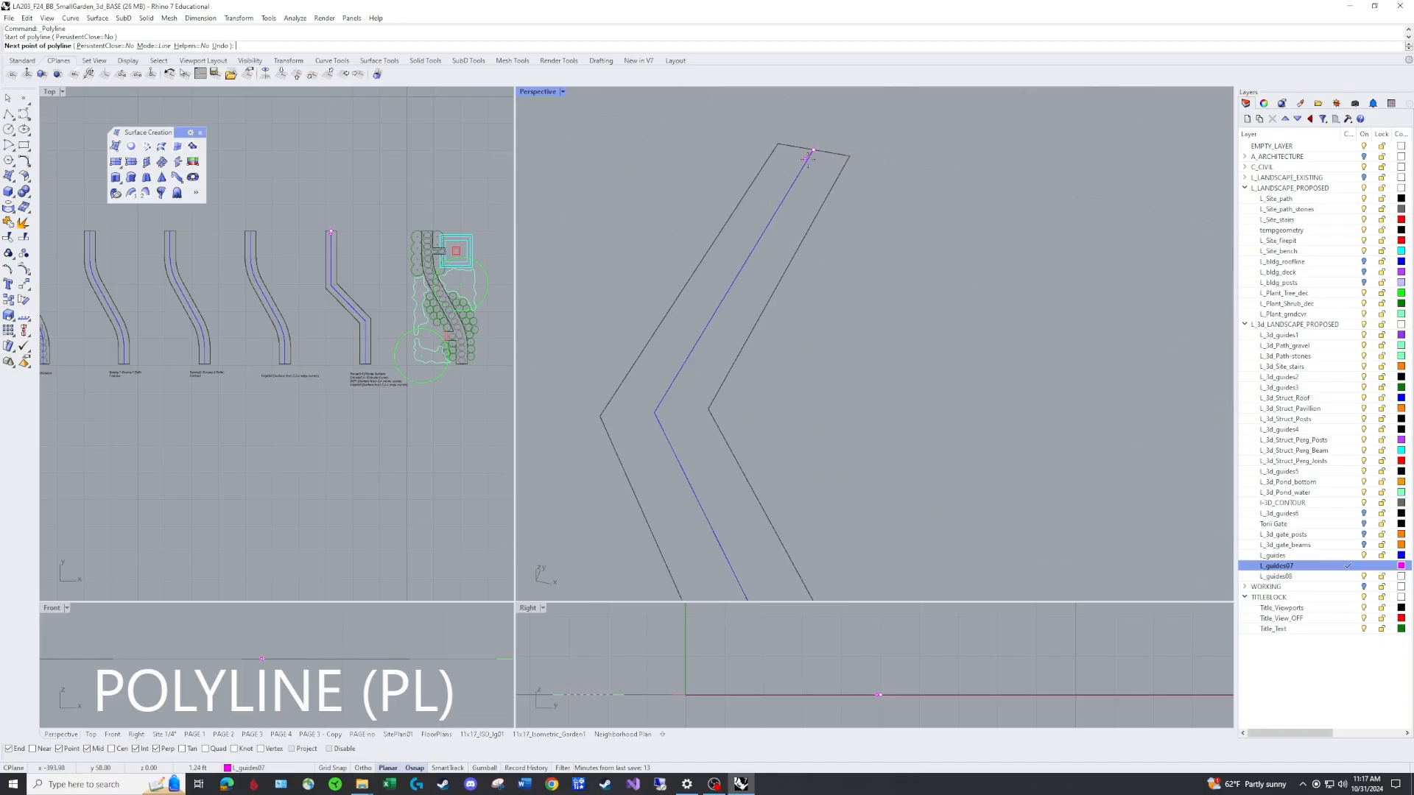
{"action": "scroll", "coordinate": [812, 145], "scroll_direction": "down", "scroll_amount": 5}
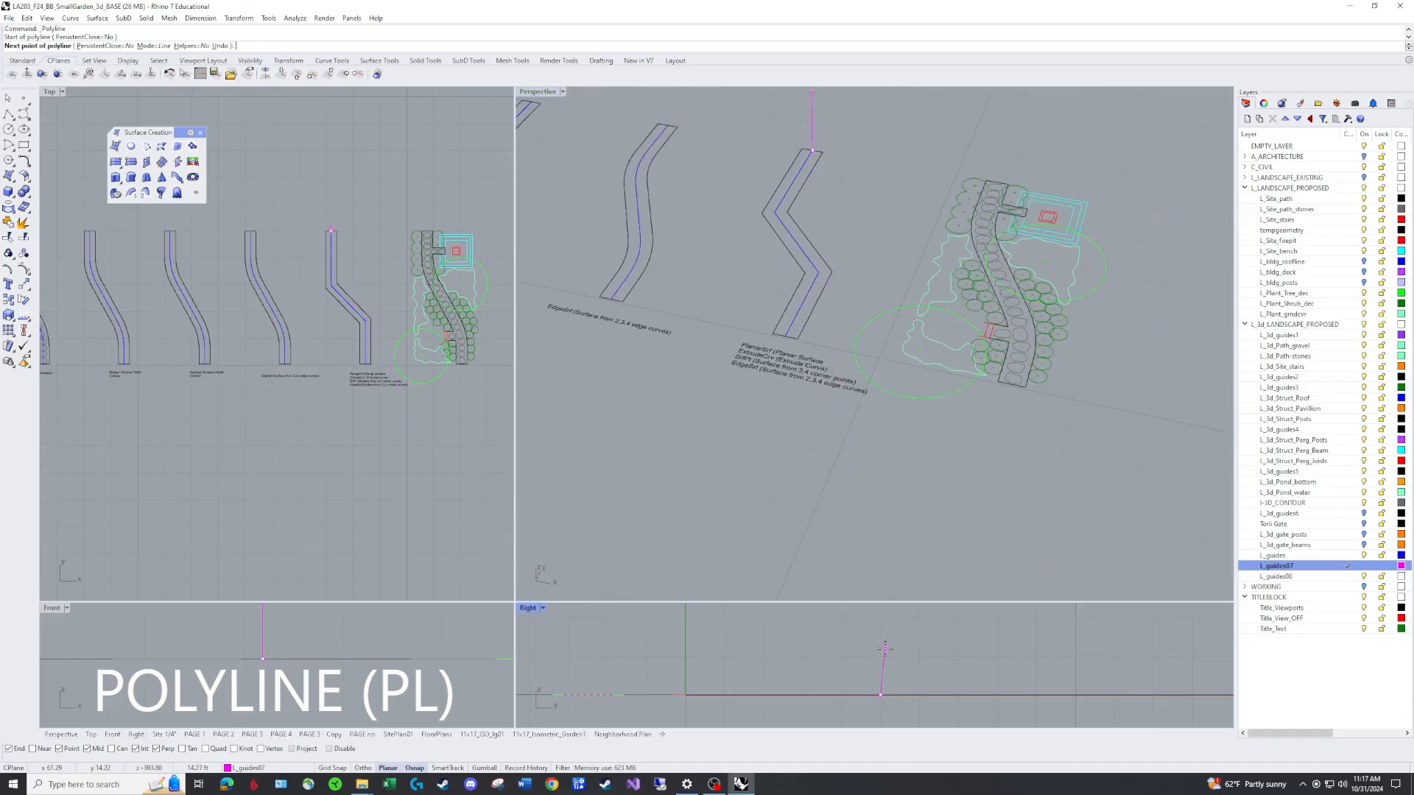
{"action": "type", "text": "1.5"}
{"action": "key", "text": "Return"}
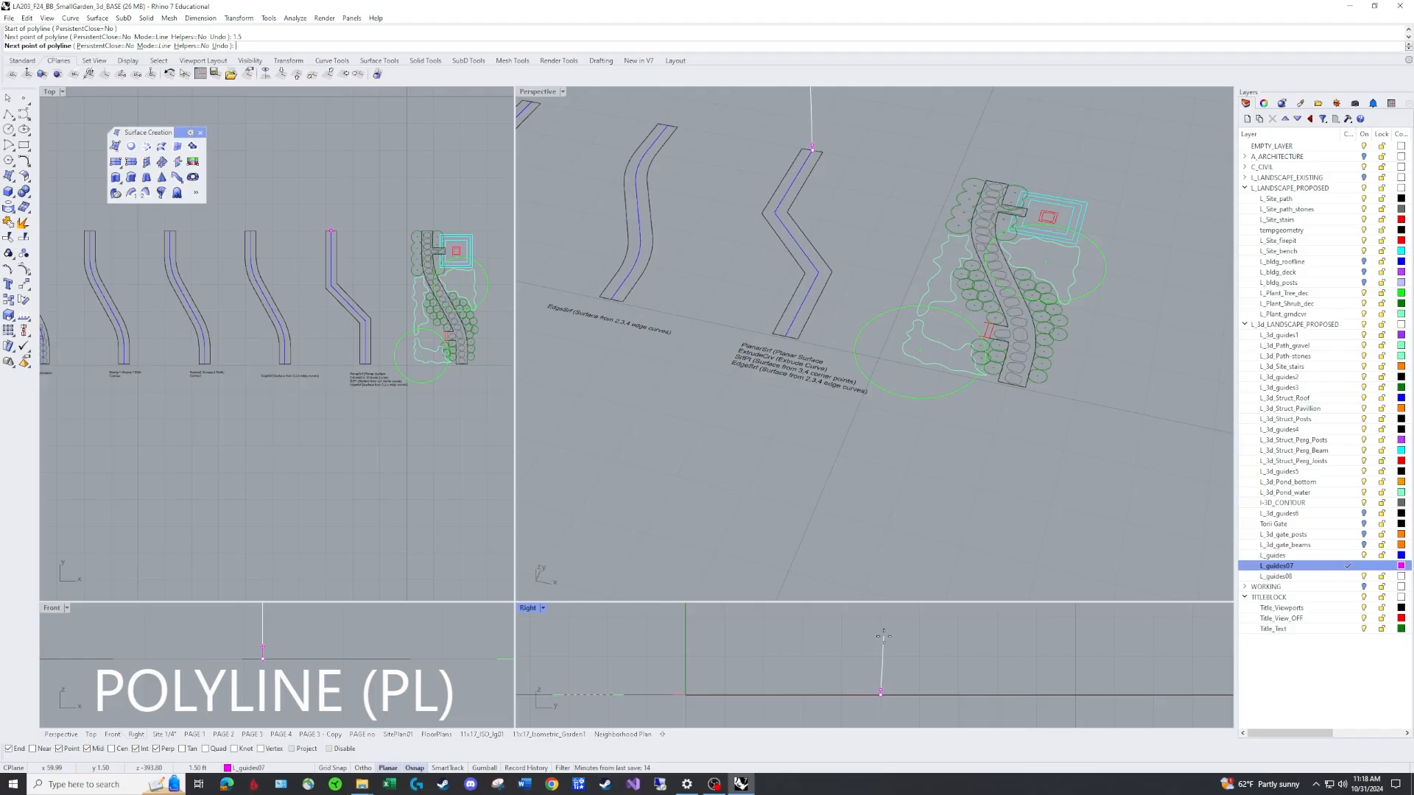
{"action": "key", "text": "F8"}
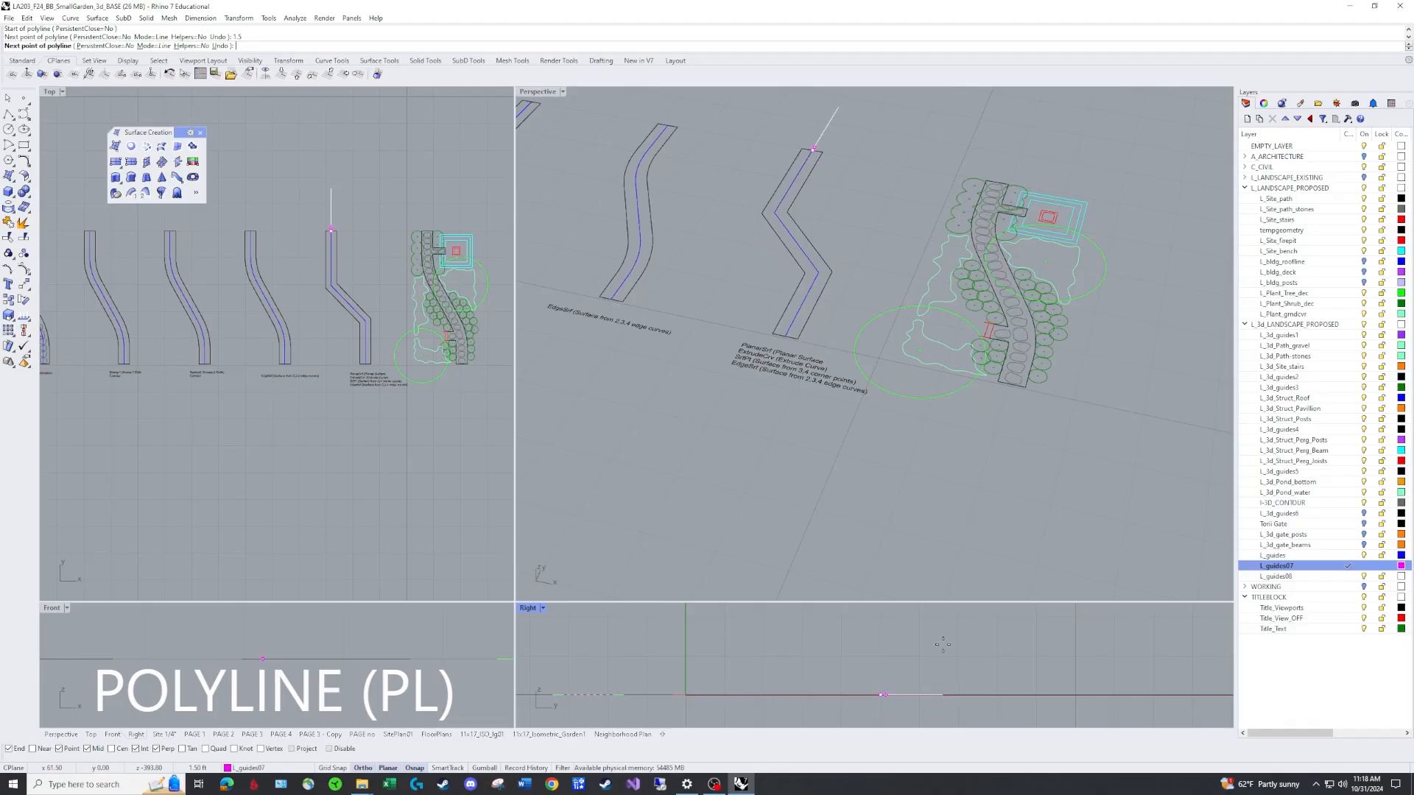
{"action": "key", "text": "F8"}
{"action": "key", "text": "F8"}
{"action": "left_click", "coordinate": [855, 642]}
{"action": "key", "text": "F8"}
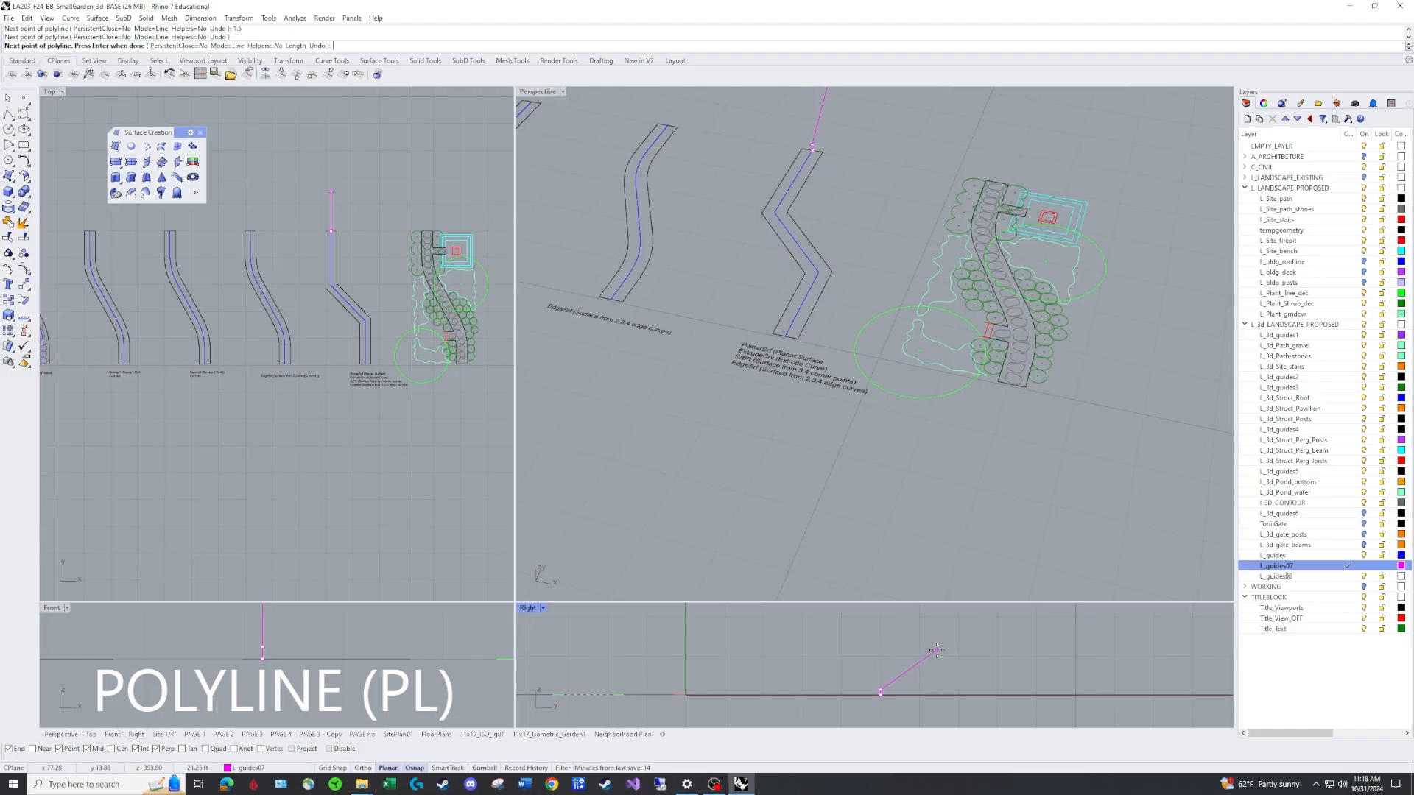
{"action": "key", "text": "Escape"}
Measure the length of the new vertical line at the path end.
{"action": "scroll", "coordinate": [813, 166], "scroll_direction": "up", "scroll_amount": 5}
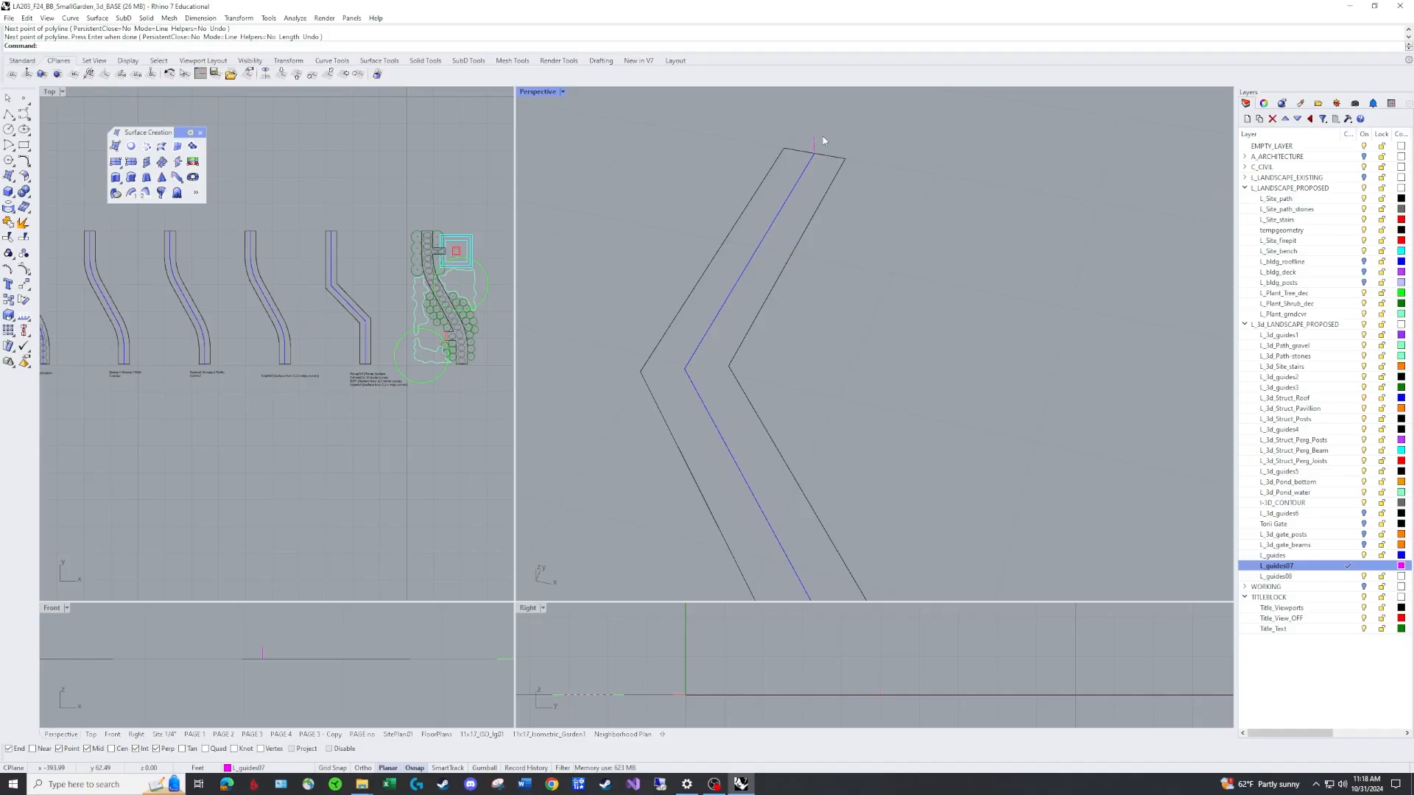
{"action": "type", "text": "DI"}
{"action": "key", "text": "Return"}
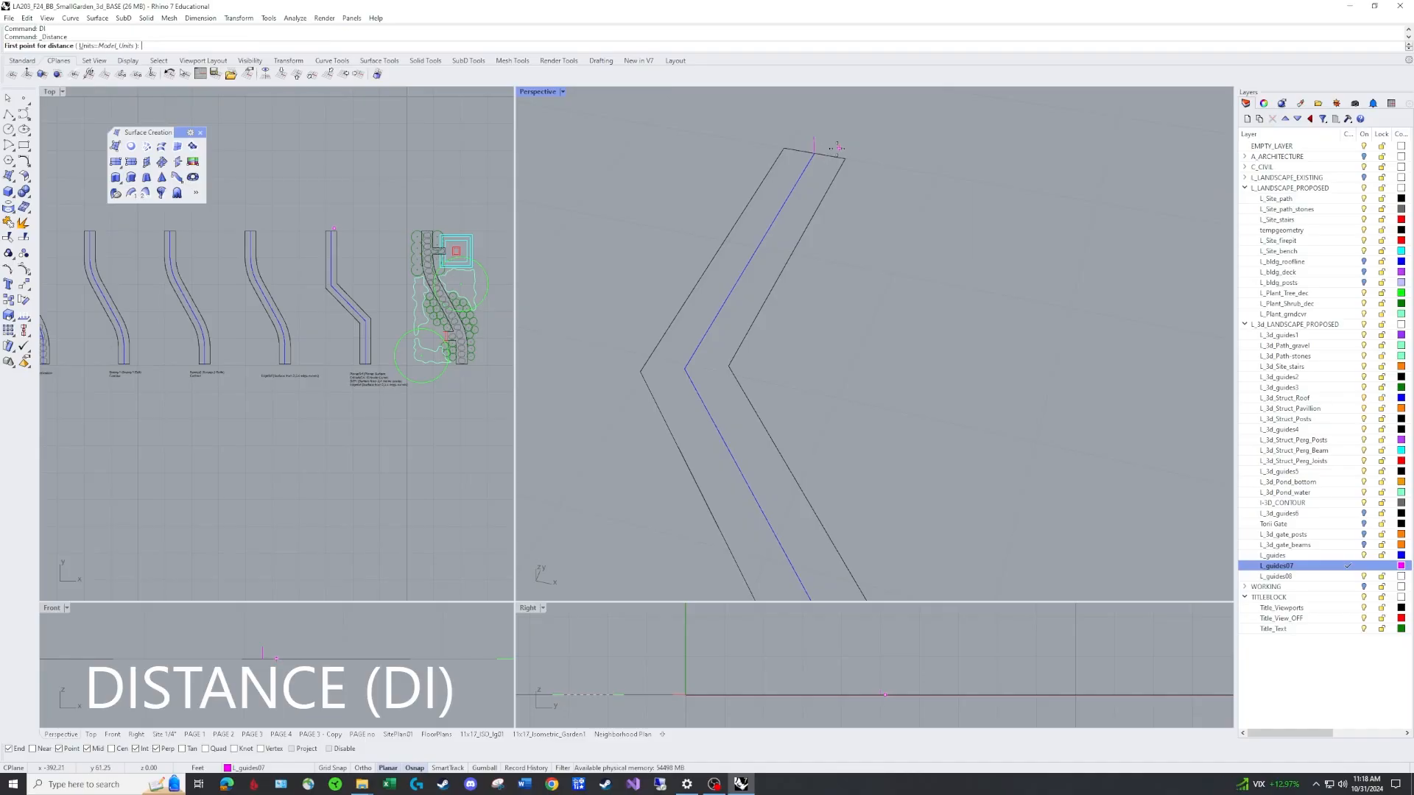
{"action": "left_click", "coordinate": [826, 156]}
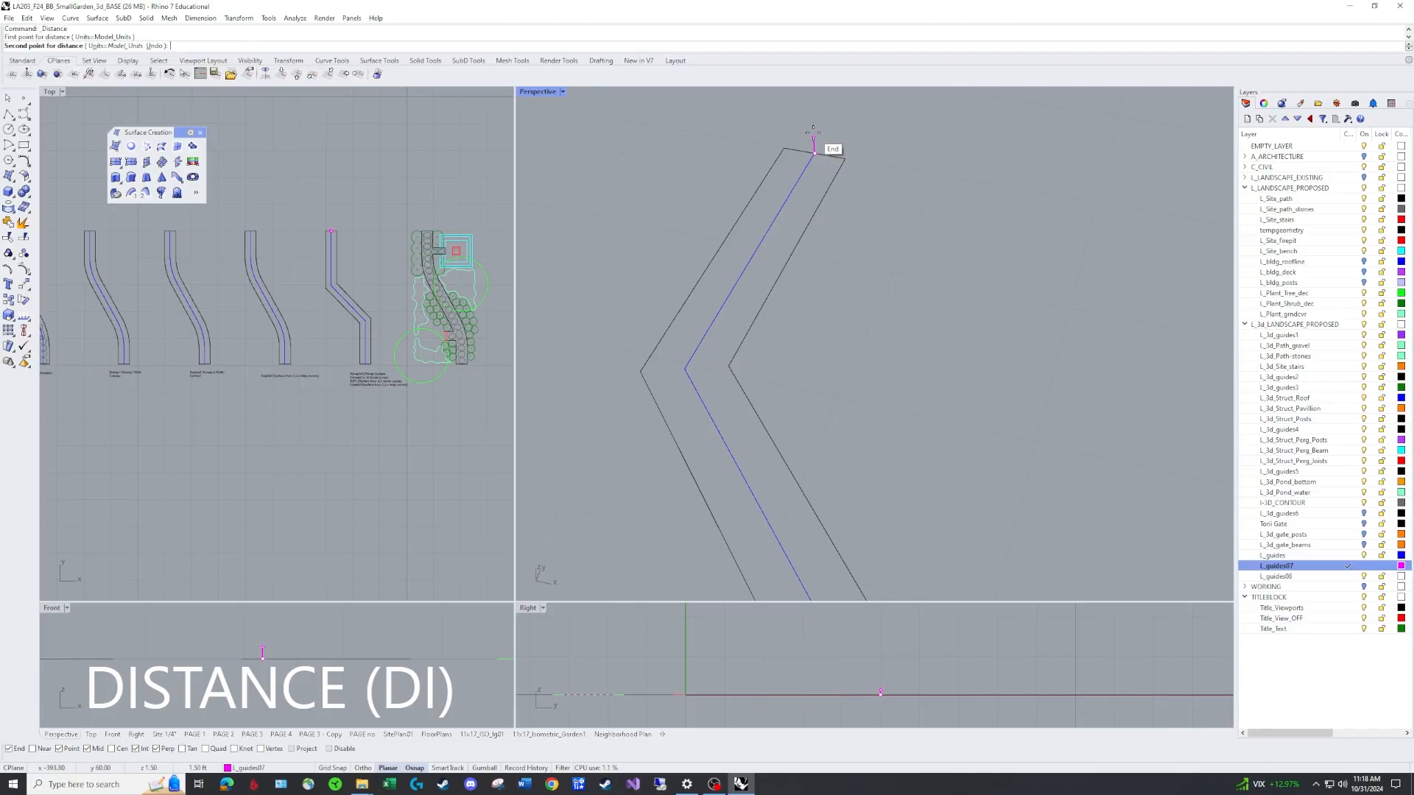
{"action": "left_click", "coordinate": [814, 135]}
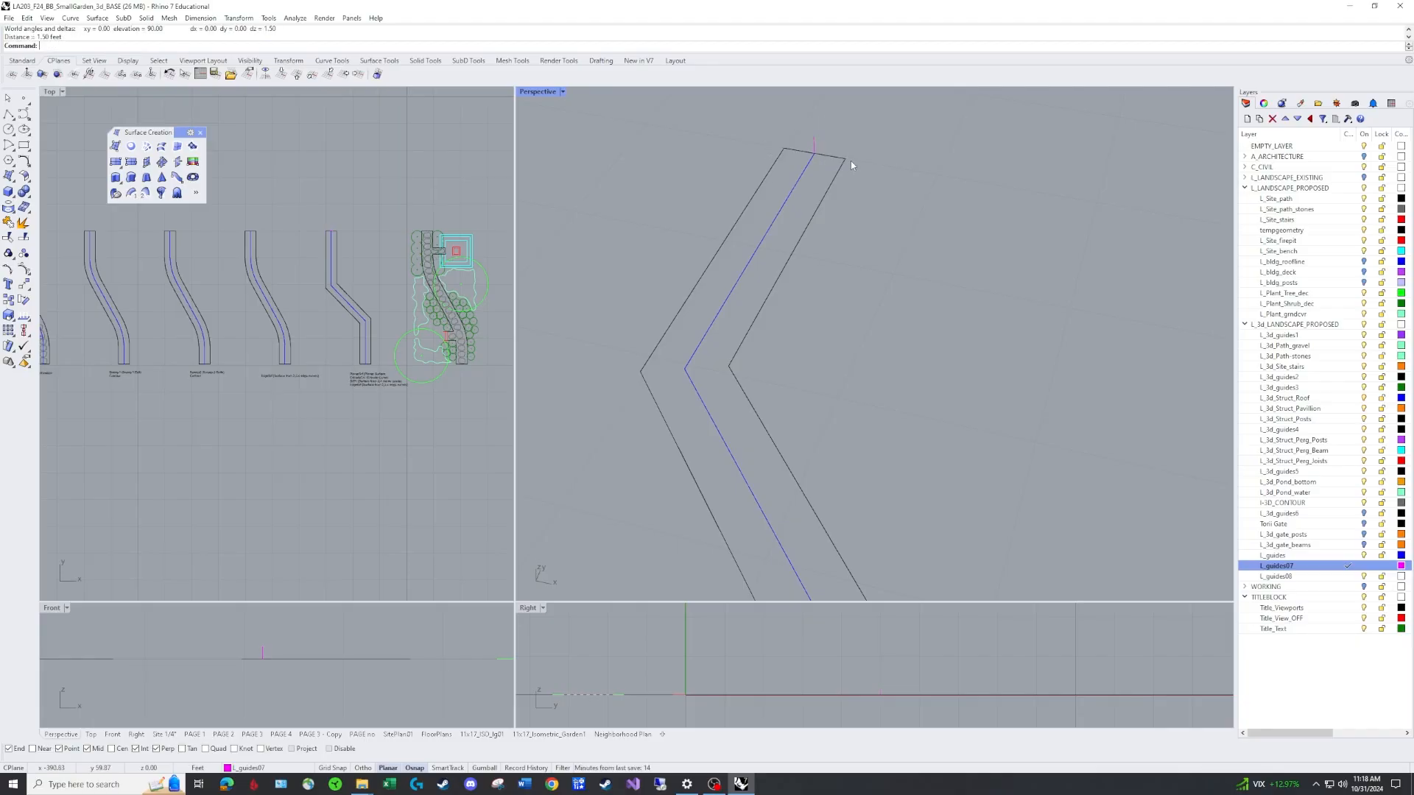
{"action": "scroll", "coordinate": [854, 163], "scroll_direction": "down", "scroll_amount": 3}
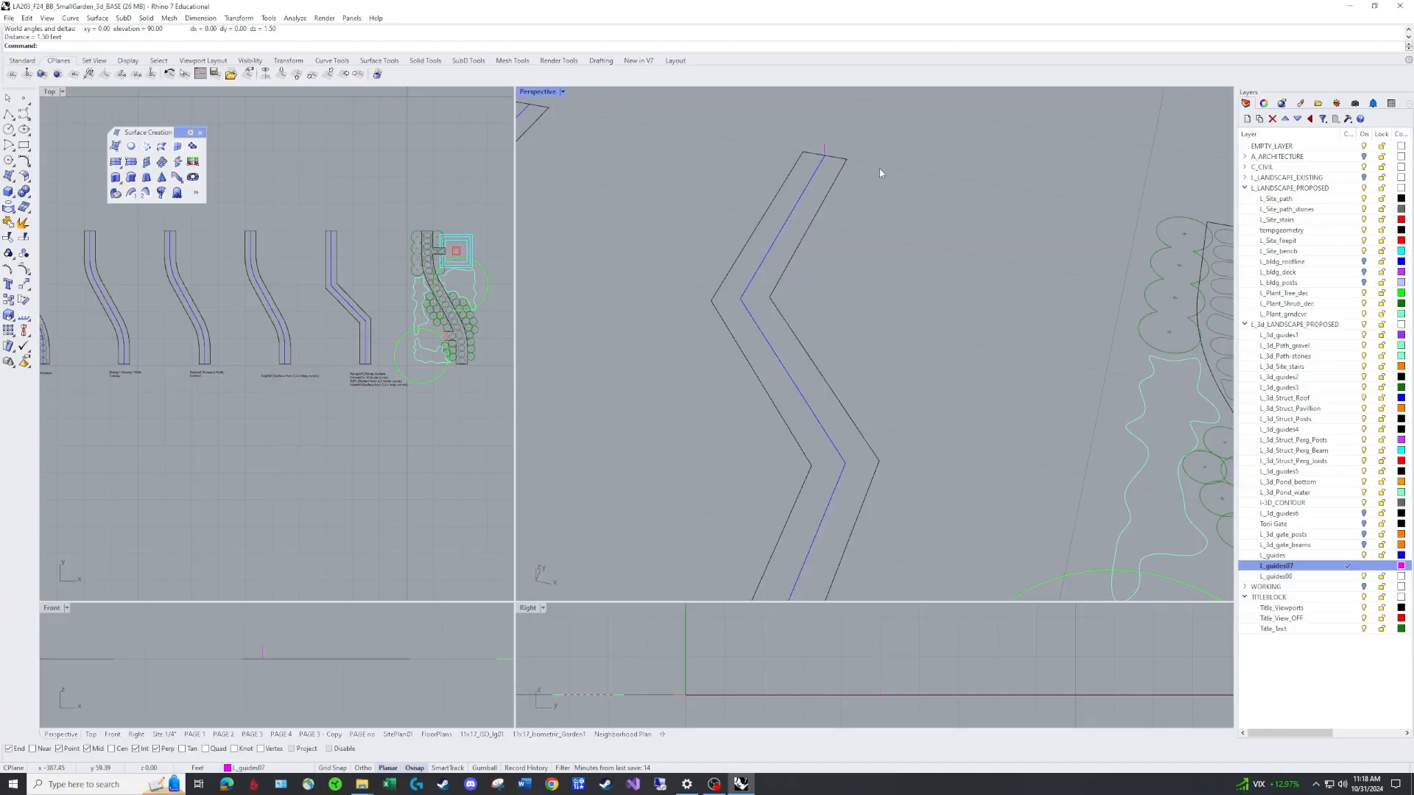
Move the vertical line from the centerline end to the right corner of the path end.
{"action": "type", "text": "m"}
{"action": "key", "text": "Return"}
{"action": "left_click", "coordinate": [825, 154]}
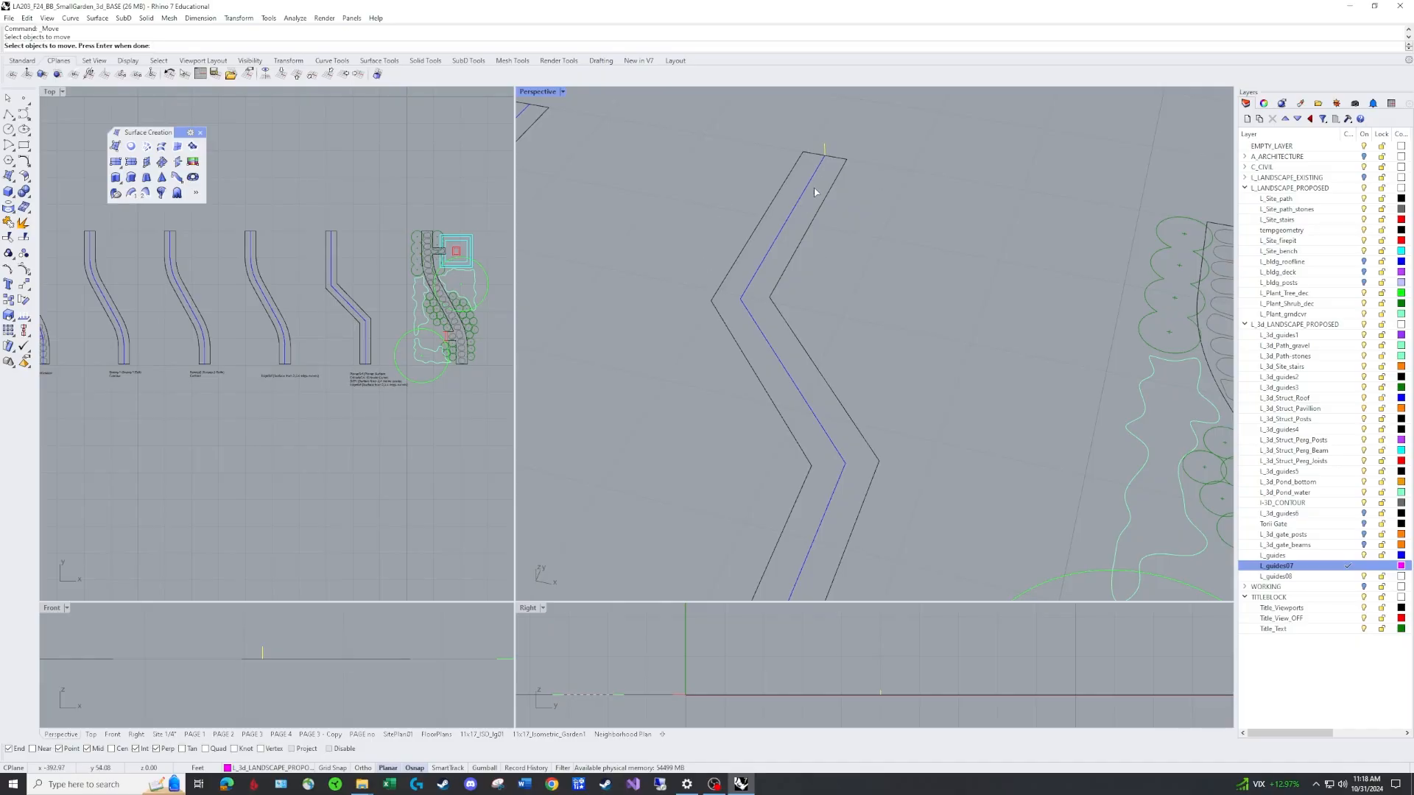
{"action": "key", "text": "Return"}
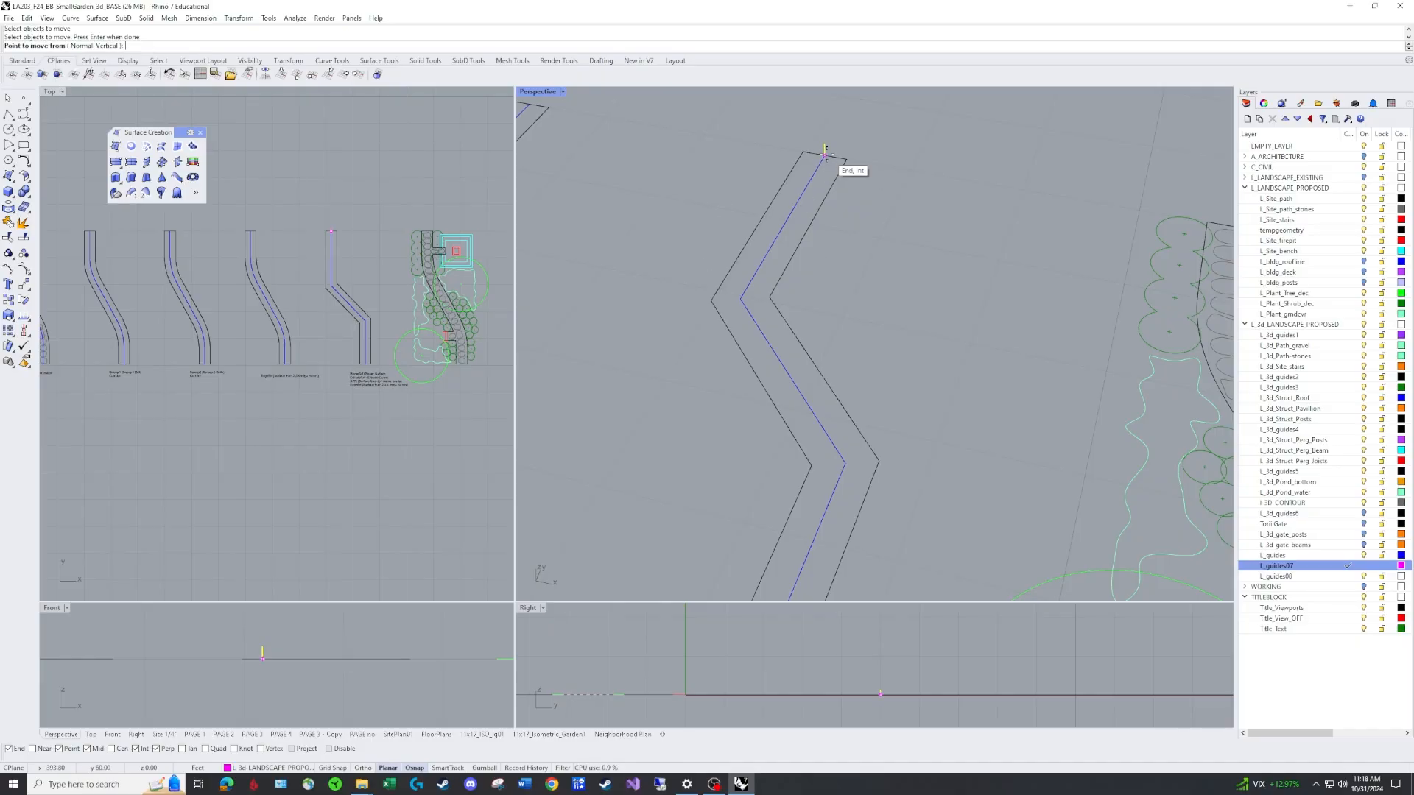
{"action": "left_click", "coordinate": [823, 154]}
{"action": "left_click", "coordinate": [846, 159]}
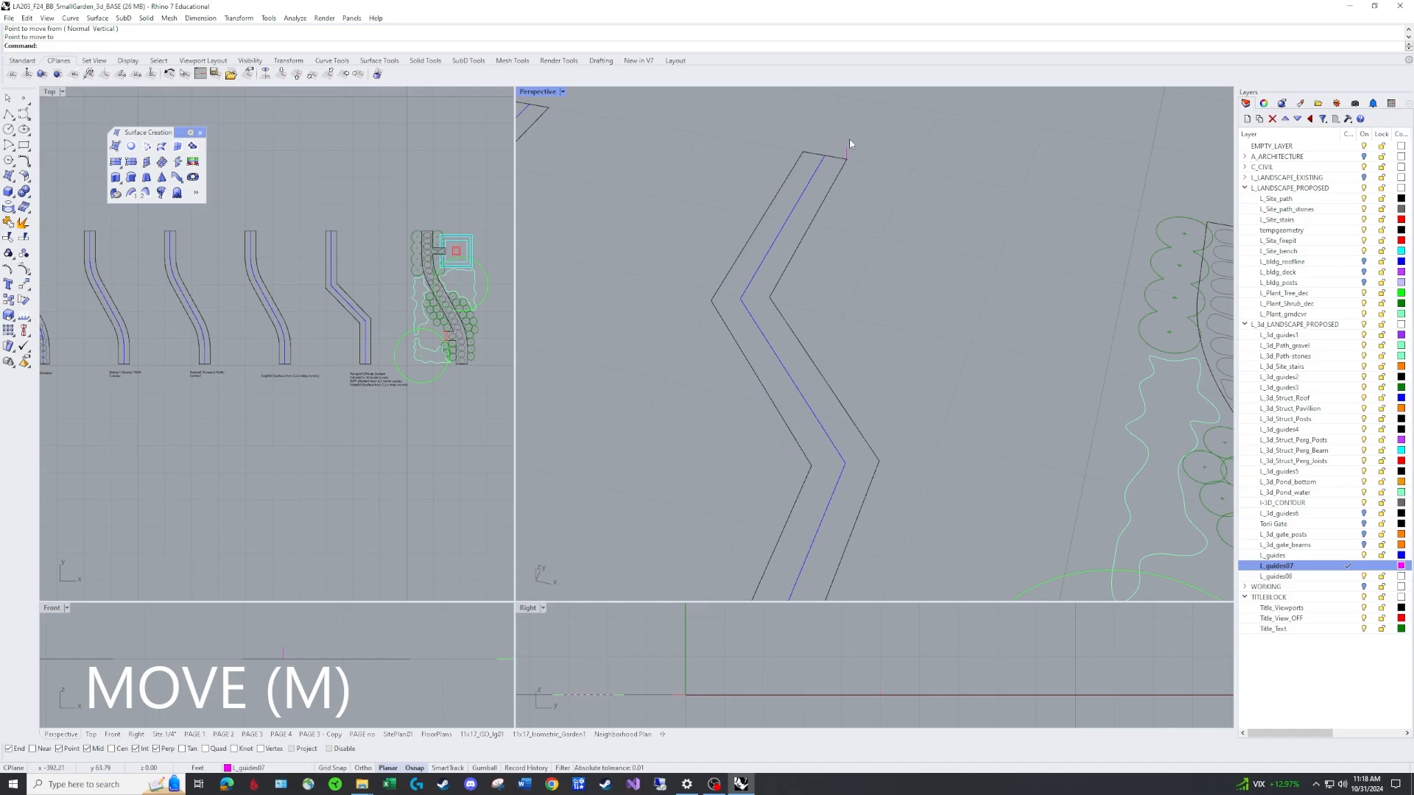
Copy the vertical line from the right corner to the left corner of the path end.
{"action": "type", "text": "co"}
{"action": "key", "text": "Return"}
{"action": "left_click", "coordinate": [847, 152]}
{"action": "key", "text": "Return"}
{"action": "left_click", "coordinate": [847, 159]}
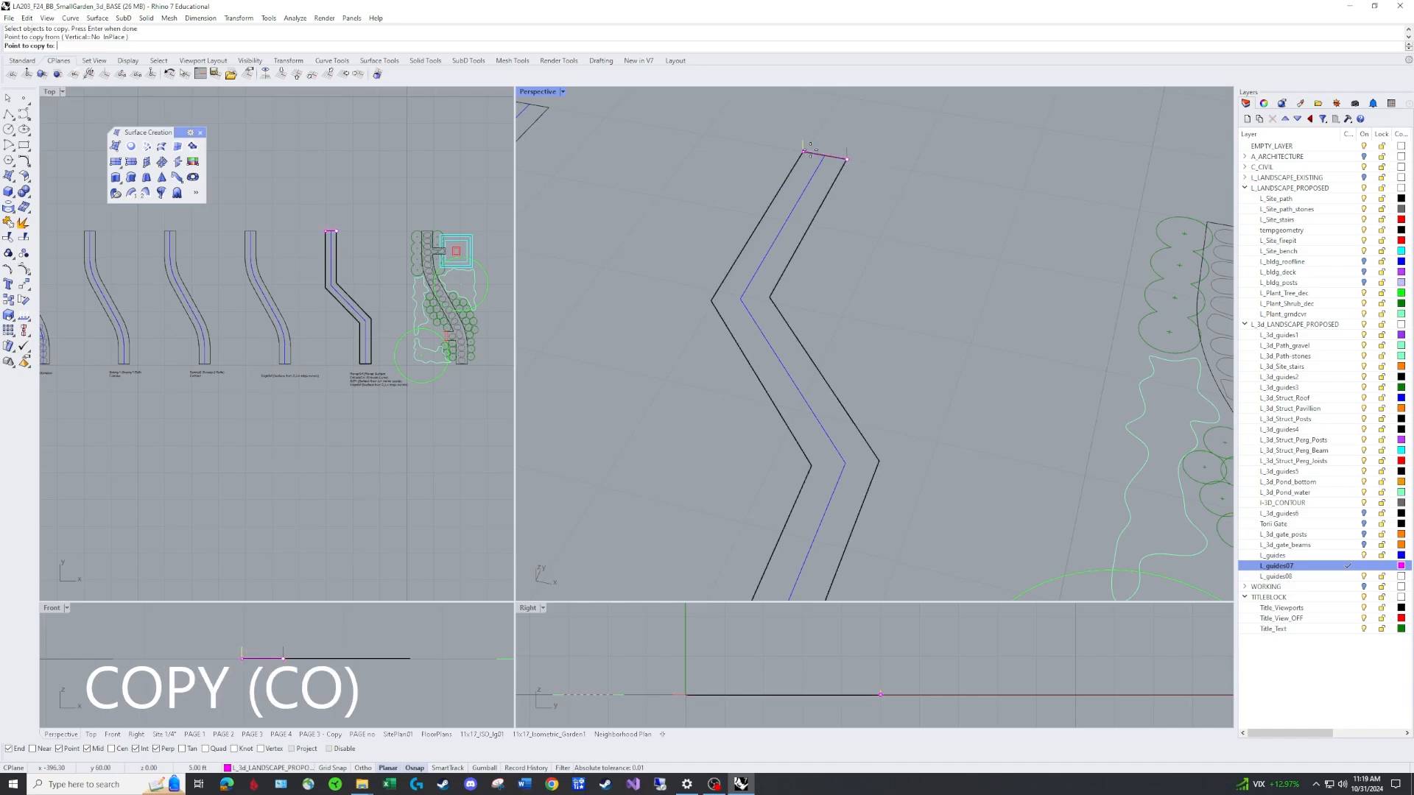
{"action": "left_click", "coordinate": [803, 152]}
{"action": "key", "text": "Return"}
{"action": "scroll", "coordinate": [837, 236], "scroll_direction": "down", "scroll_amount": 7}
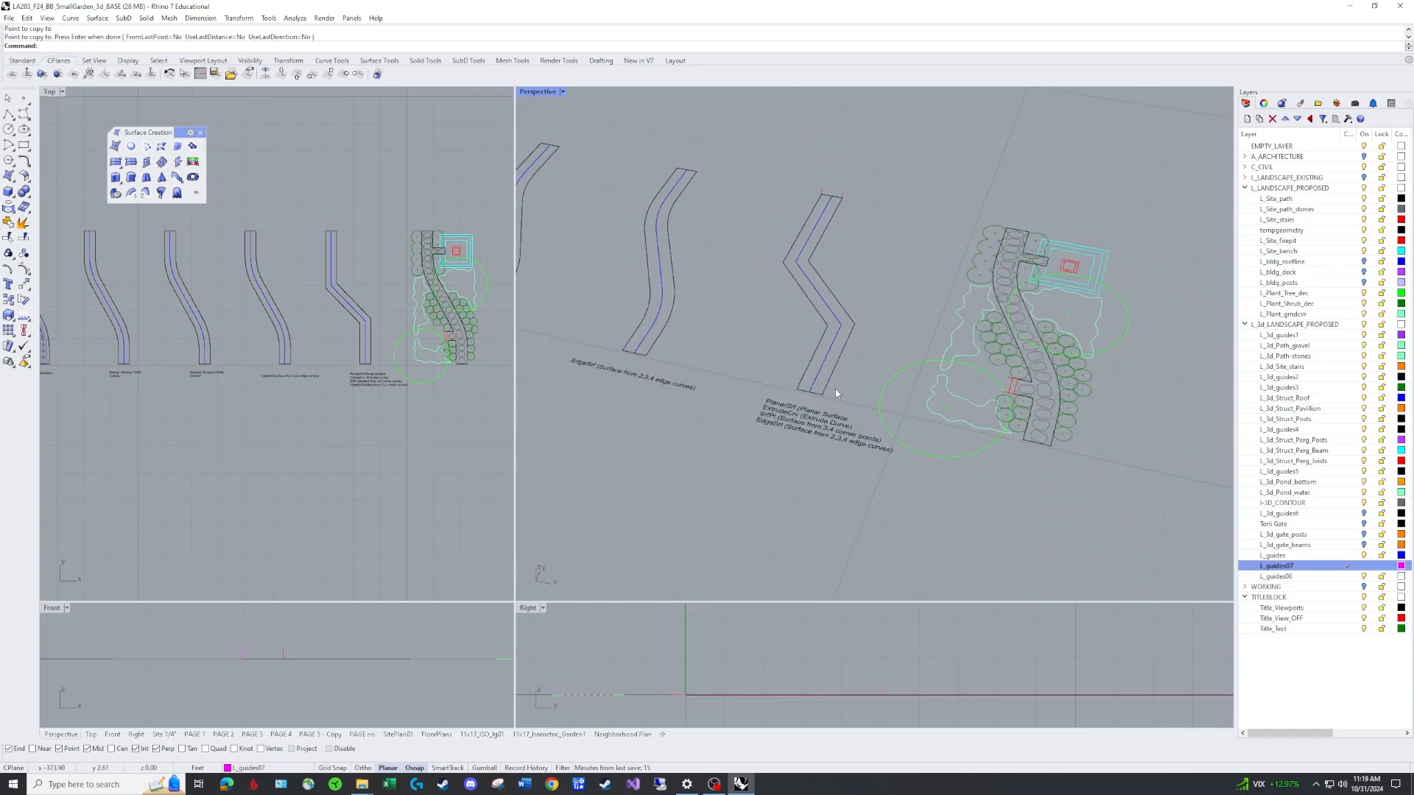
Draw a 1 ft vertical polyline at the first bend of the path centerline.
{"action": "scroll", "coordinate": [809, 406], "scroll_direction": "up", "scroll_amount": 5}
{"action": "scroll", "coordinate": [824, 390], "scroll_direction": "down", "scroll_amount": 5}
{"action": "scroll", "coordinate": [809, 447], "scroll_direction": "up", "scroll_amount": 3}
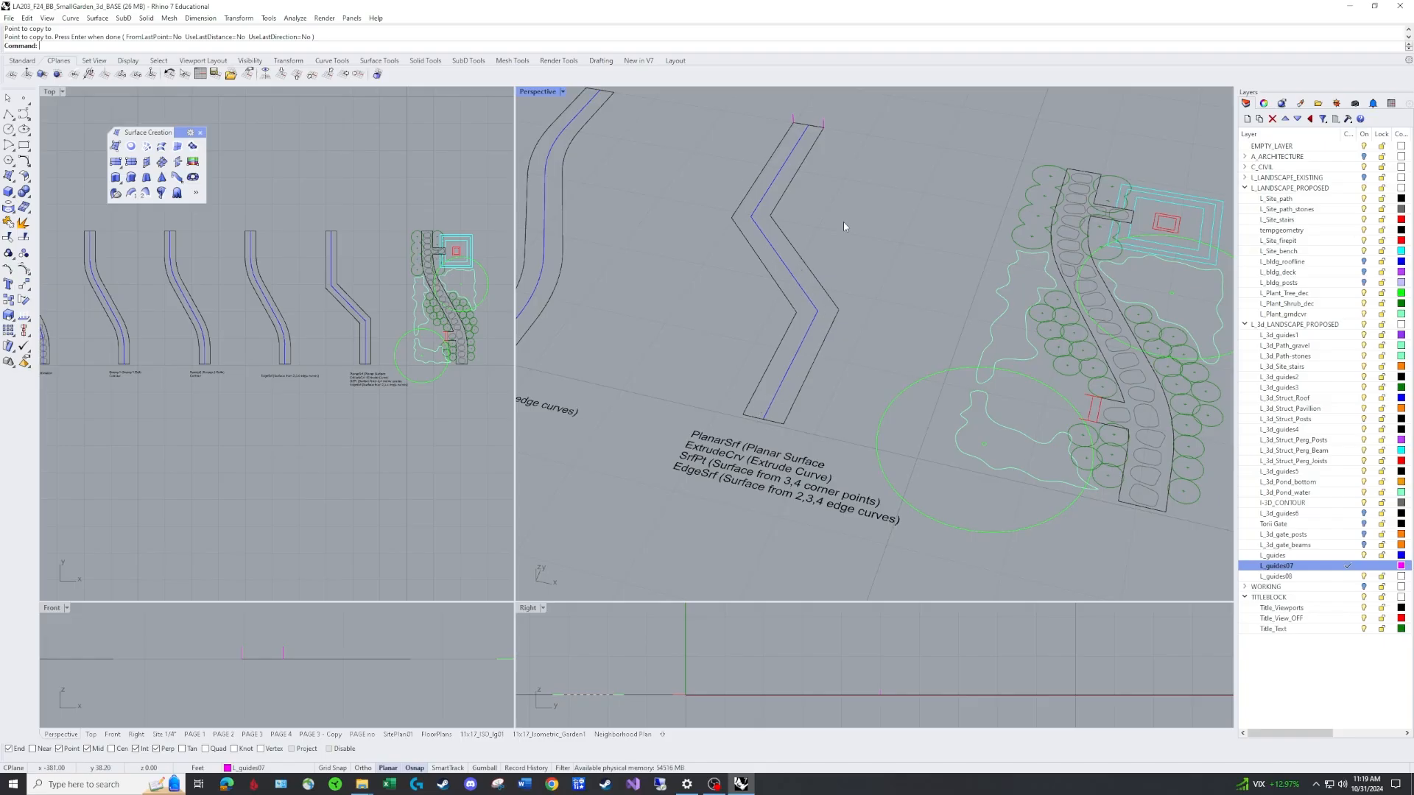
{"action": "type", "text": "P"}
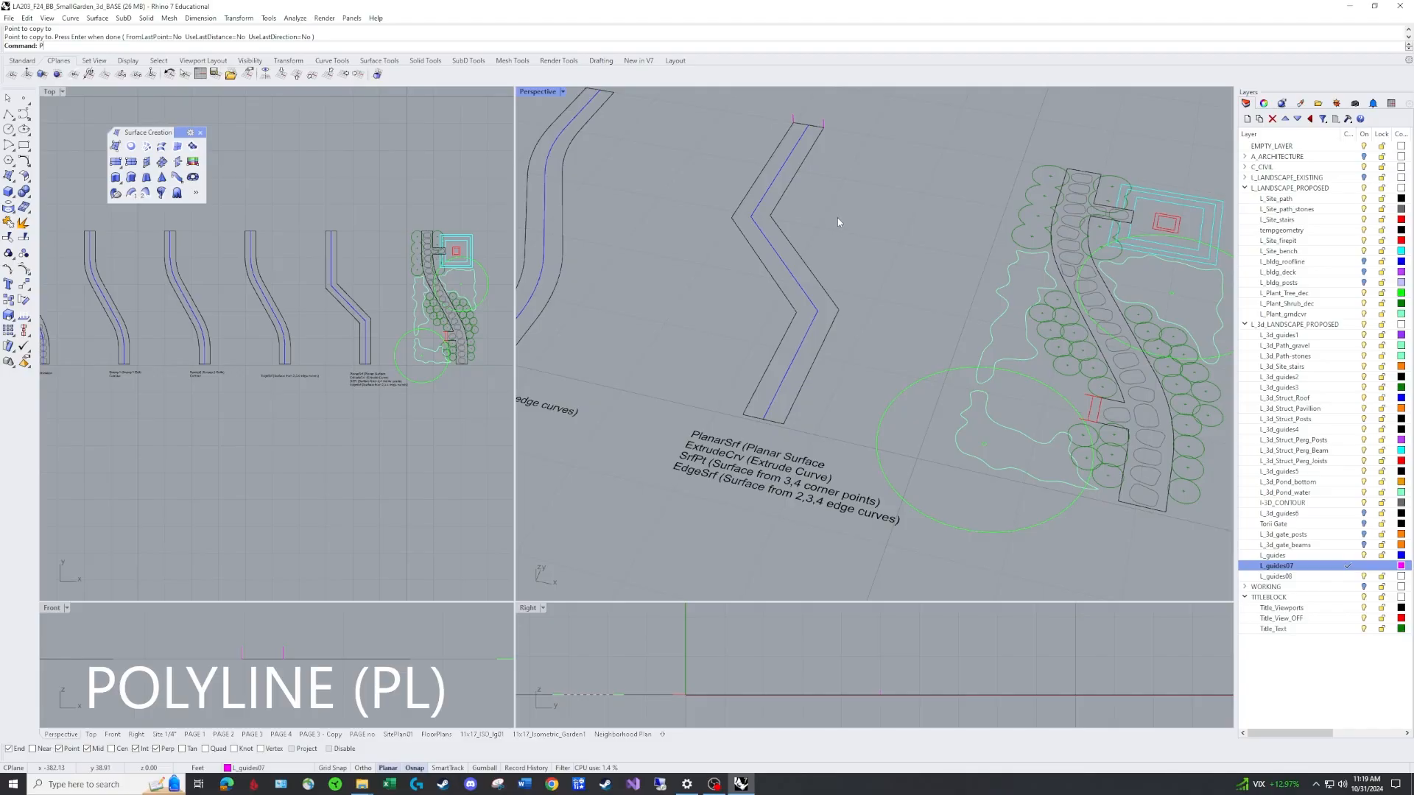
{"action": "type", "text": "L"}
{"action": "key", "text": "Return"}
{"action": "left_click", "coordinate": [770, 215]}
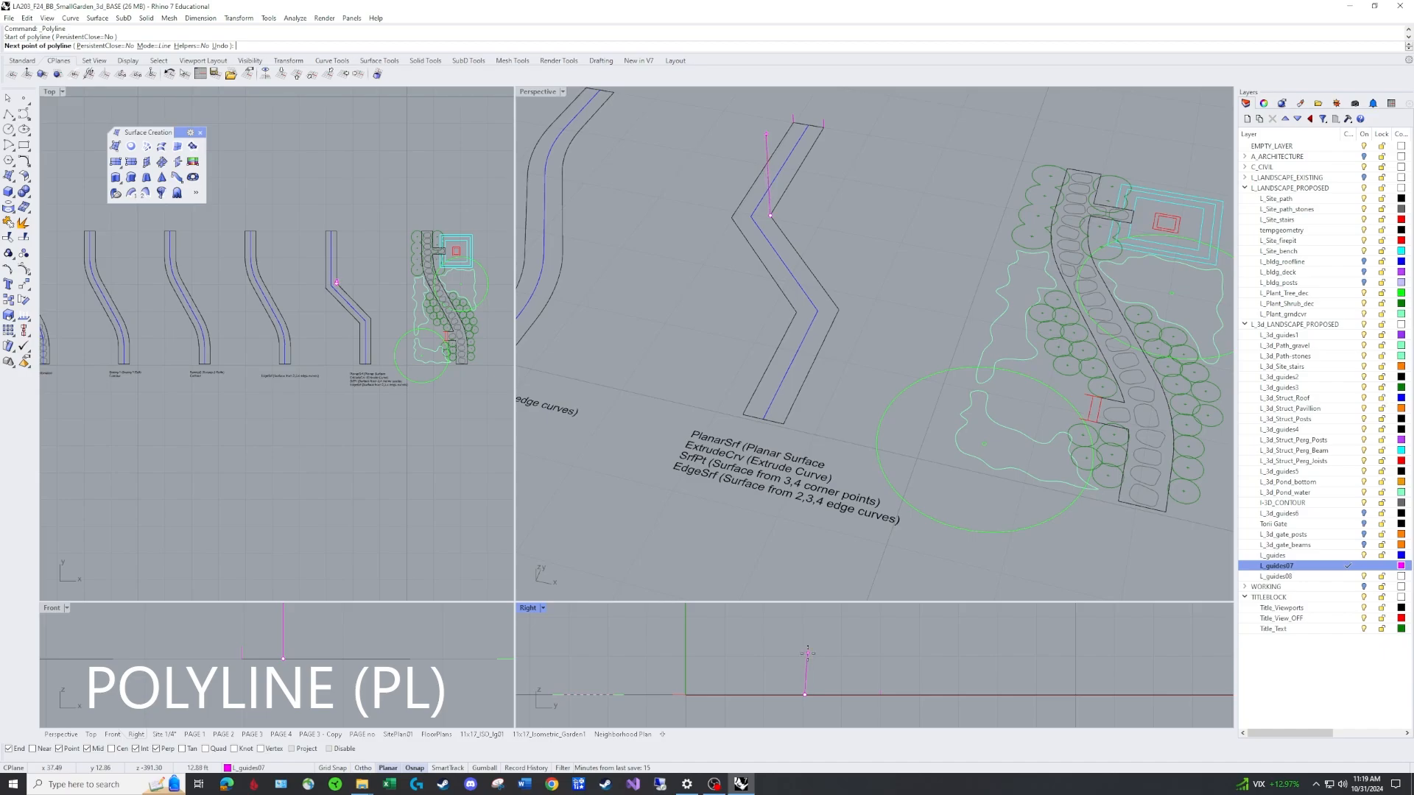
{"action": "type", "text": "1"}
{"action": "key", "text": "Return"}
{"action": "key", "text": "F8"}
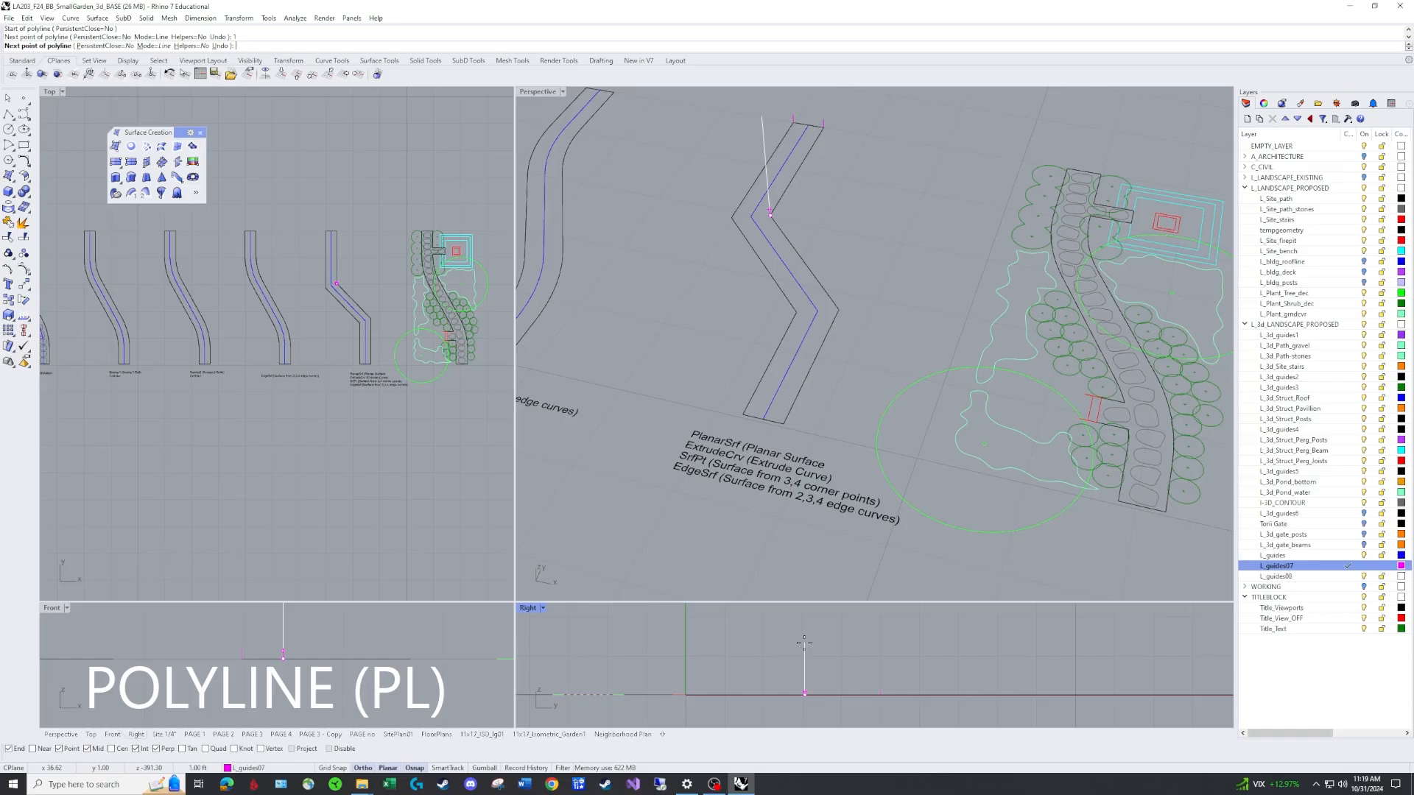
{"action": "left_click", "coordinate": [771, 212]}
{"action": "key", "text": "Return"}
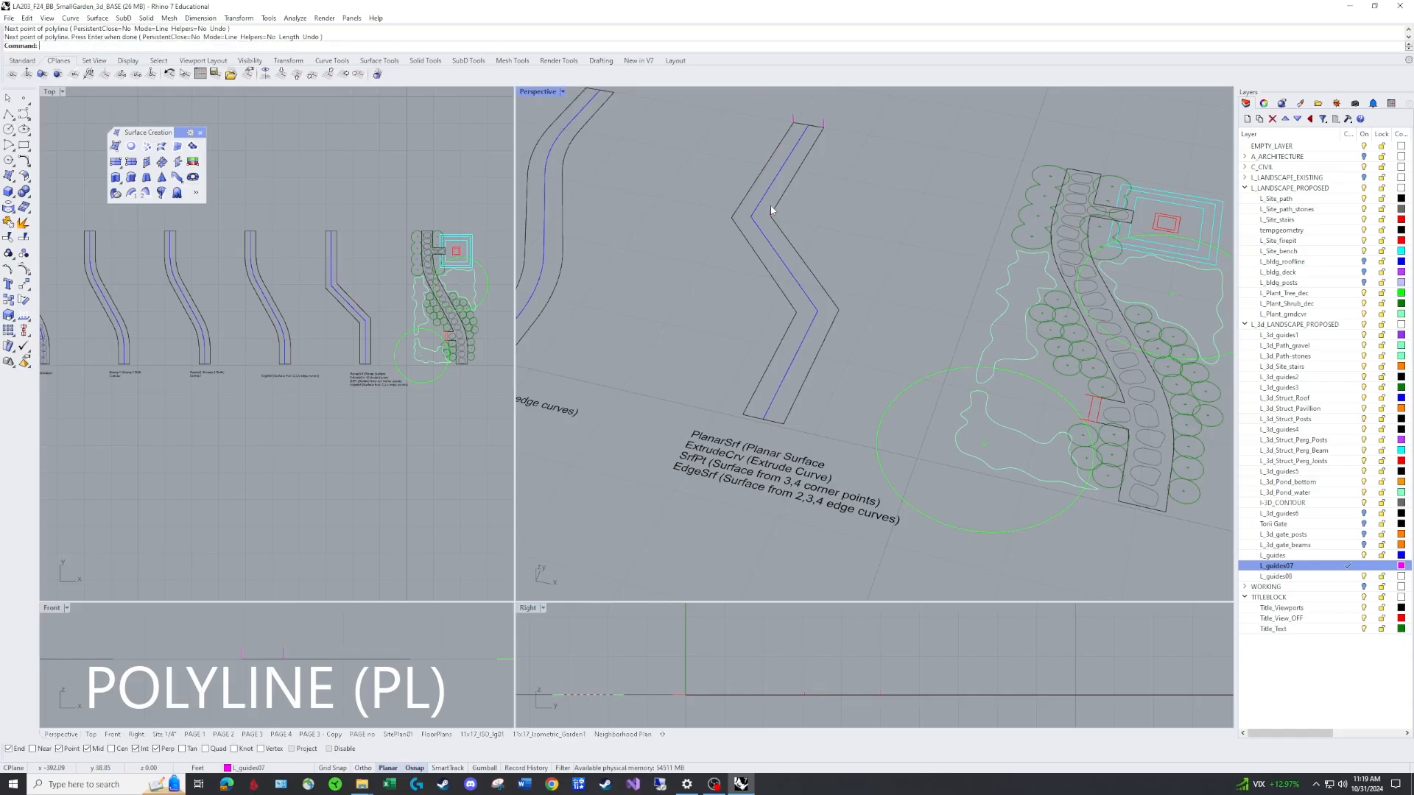
{"action": "scroll", "coordinate": [773, 213], "scroll_direction": "up", "scroll_amount": 5}
{"action": "type", "text": "co"}
{"action": "key", "text": "Return"}
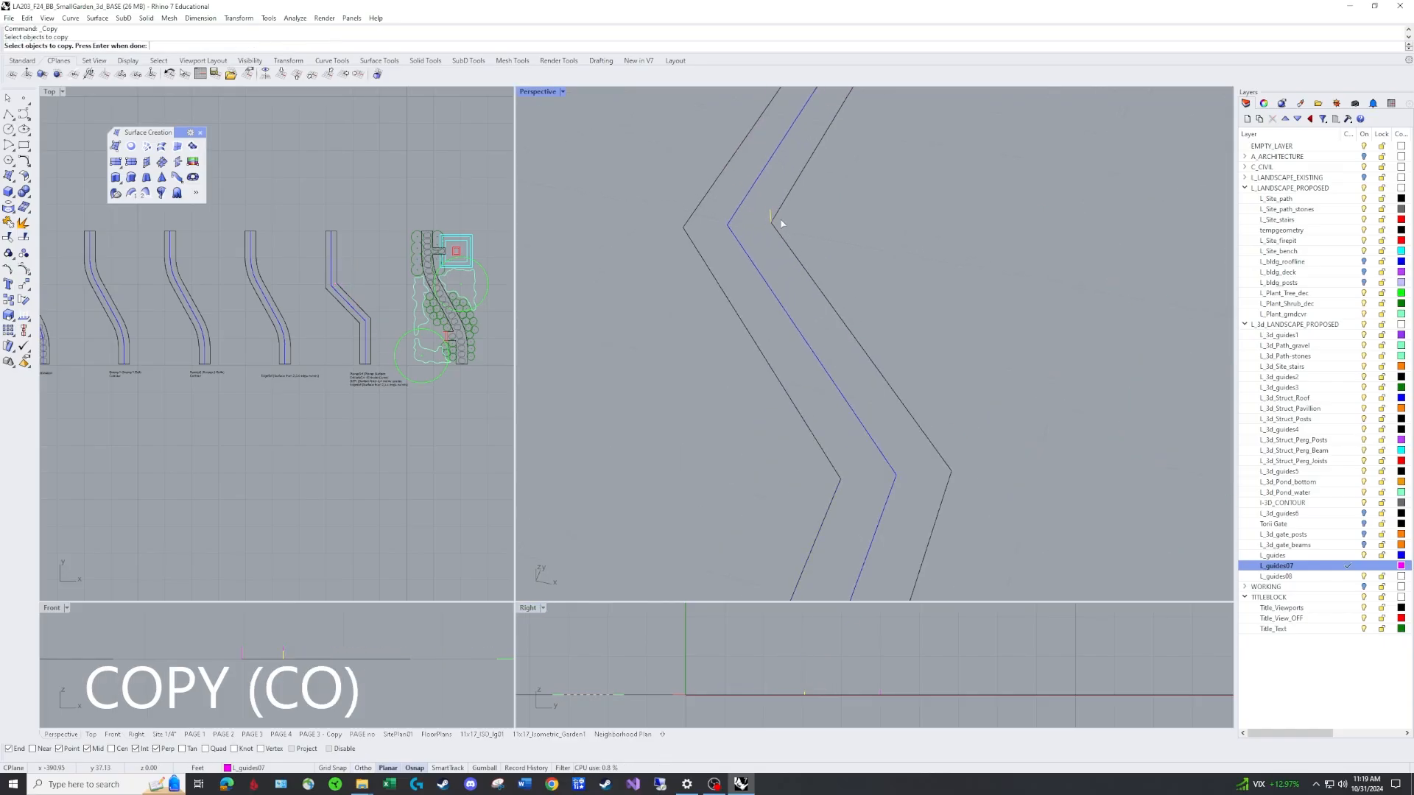
{"action": "key", "text": "Return"}
{"action": "left_click", "coordinate": [771, 221]}
{"action": "scroll", "coordinate": [784, 310], "scroll_direction": "down", "scroll_amount": 3}
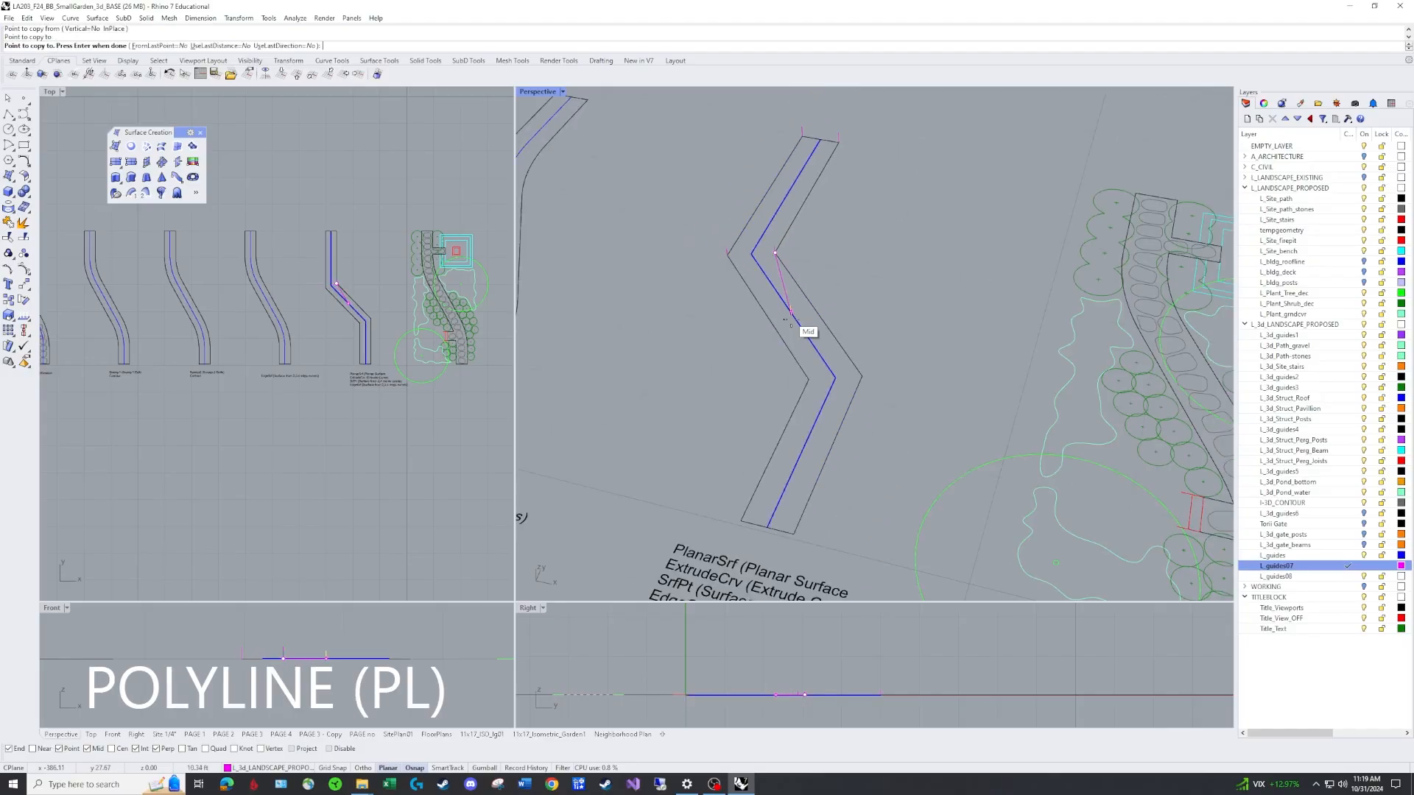
{"action": "key", "text": "Escape"}
Draw a 0.5 ft vertical polyline at the second bend of the path centerline.
{"action": "type", "text": "pl"}
{"action": "key", "text": "Return"}
{"action": "left_click", "coordinate": [862, 377]}
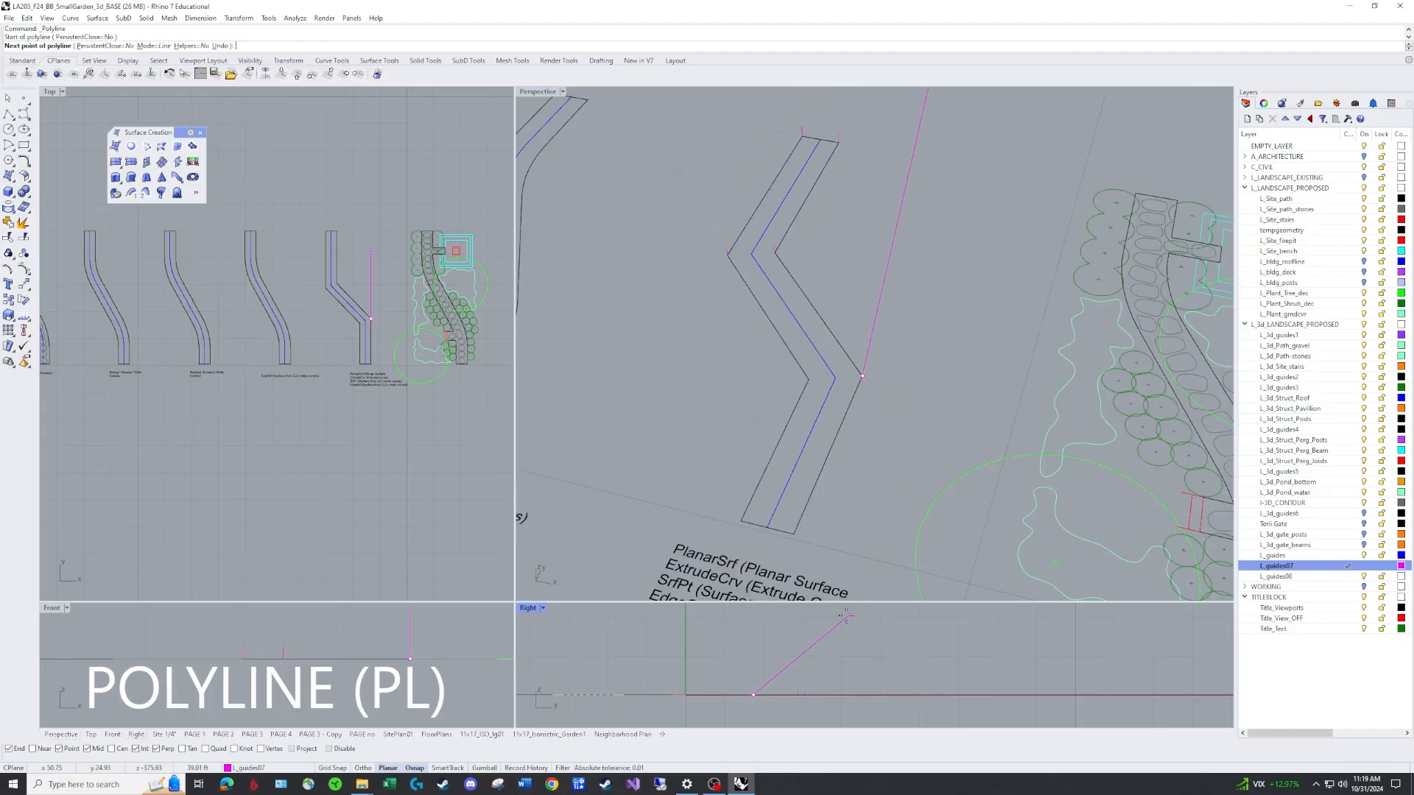
{"action": "key", "text": "F8"}
{"action": "type", "text": ".5"}
{"action": "key", "text": "Return"}
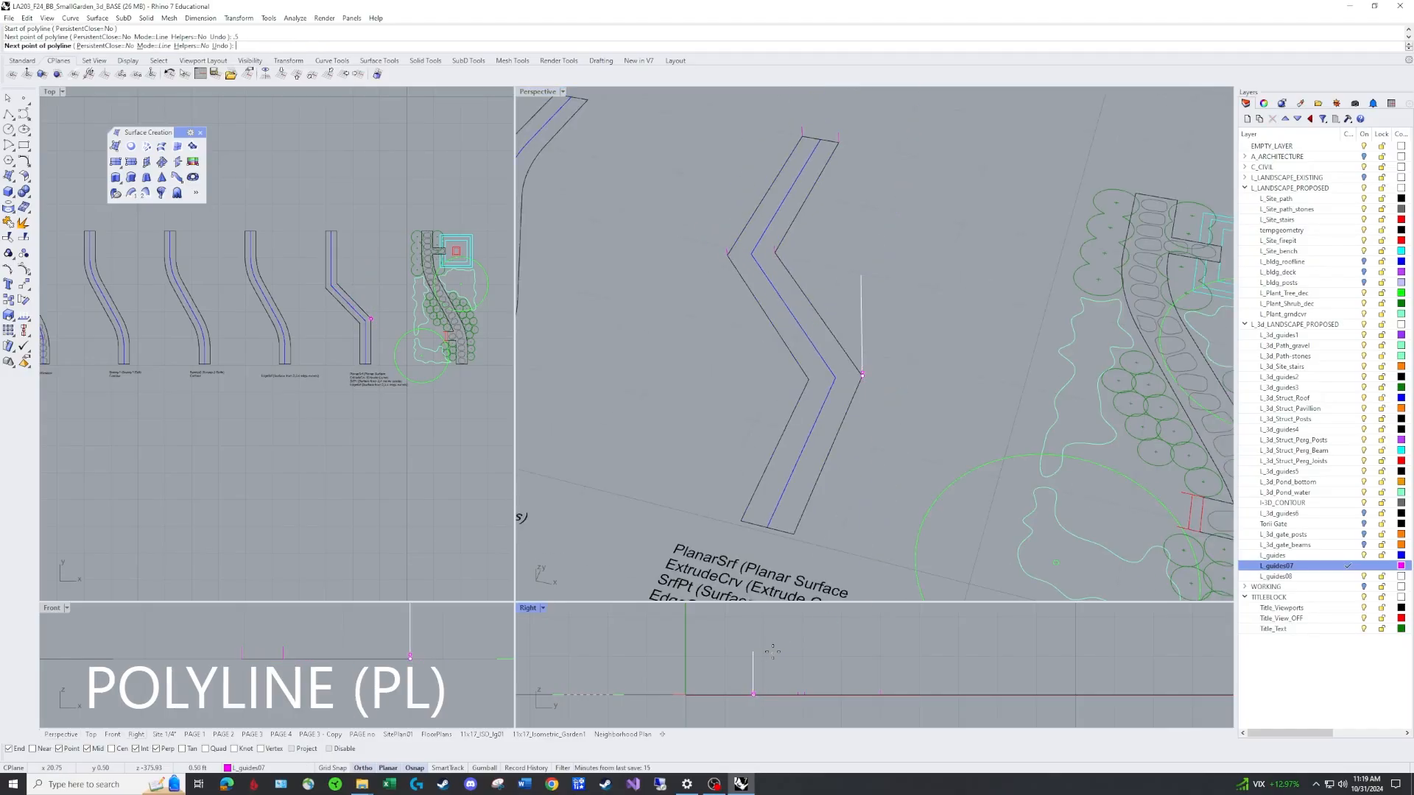
{"action": "left_click", "coordinate": [753, 656], "text": "shift"}
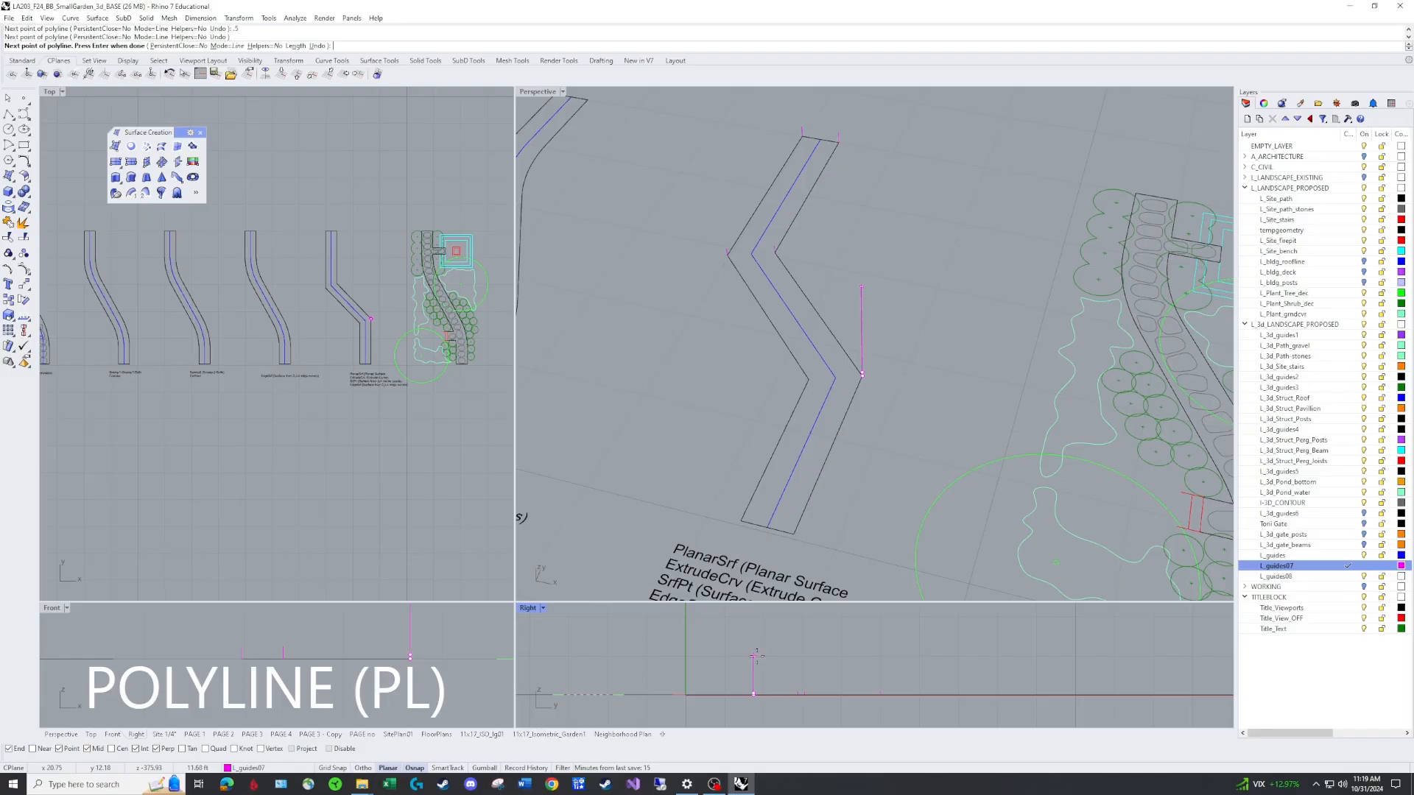
{"action": "key", "text": "Return"}
Copy the new vertical line from one corner of the second bend to the opposite corner of the path.
{"action": "scroll", "coordinate": [860, 361], "scroll_direction": "up", "scroll_amount": 9}
{"action": "type", "text": "co"}
{"action": "key", "text": "Return"}
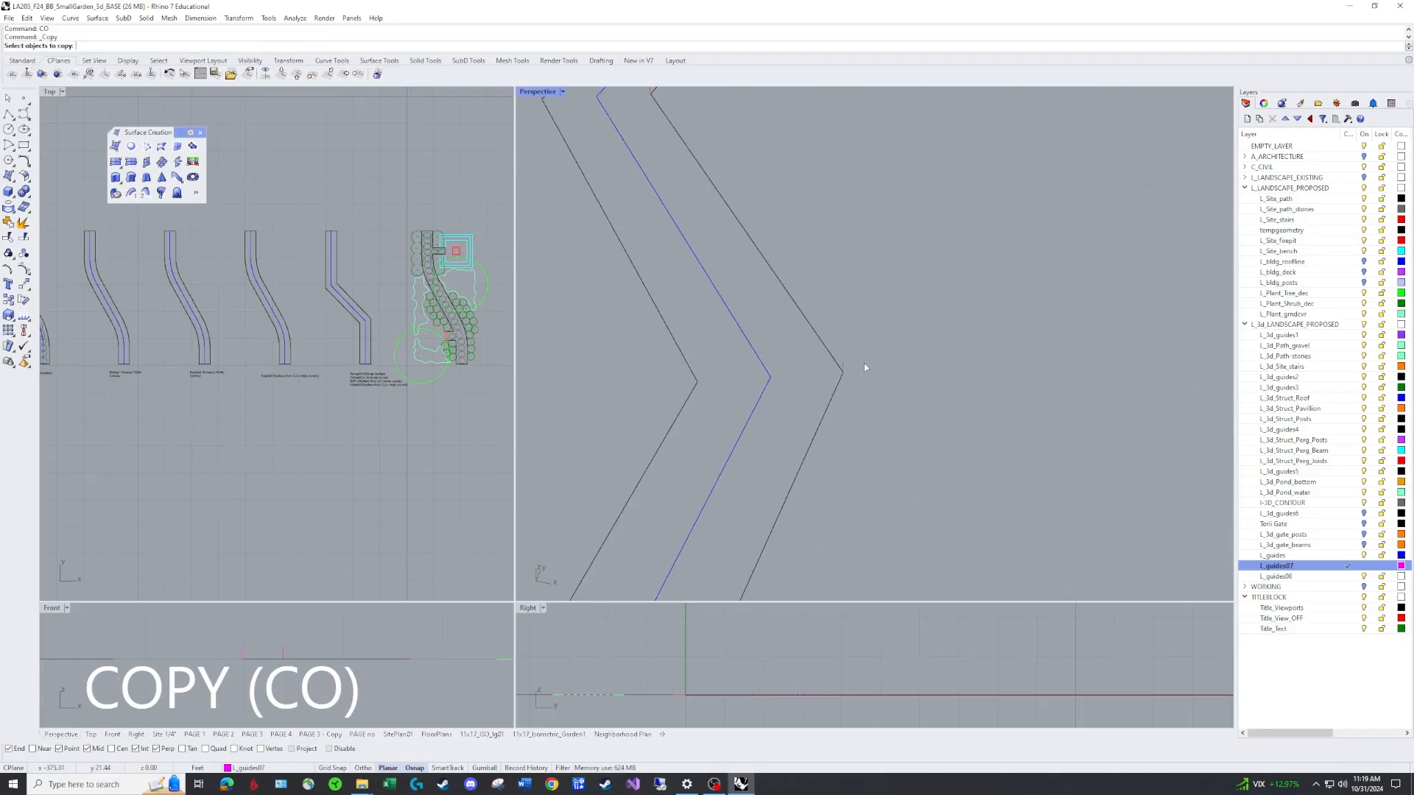
{"action": "left_click_drag", "start_coordinate": [833, 328], "coordinate": [882, 399]}
{"action": "key", "text": "Return"}
{"action": "left_click", "coordinate": [843, 373]}
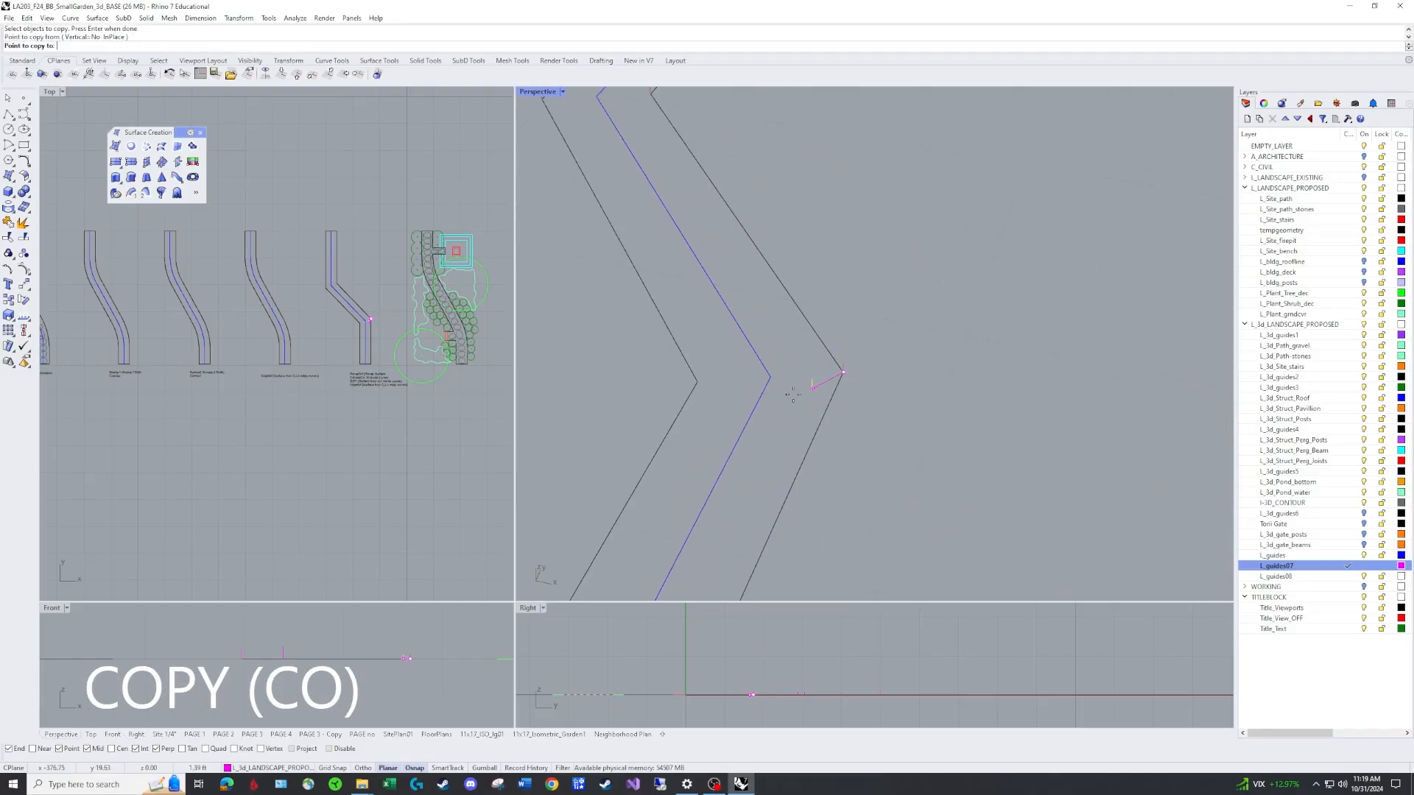
{"action": "left_click", "coordinate": [697, 383]}
{"action": "key", "text": "Return"}
Create a four-corner surface over the path's end segment through the tops of its vertical guide lines.
{"action": "scroll", "coordinate": [797, 427], "scroll_direction": "down", "scroll_amount": 10}
{"action": "right_click_drag", "start_coordinate": [820, 462], "coordinate": [847, 401]}
{"action": "scroll", "coordinate": [833, 417], "scroll_direction": "up", "scroll_amount": 5}
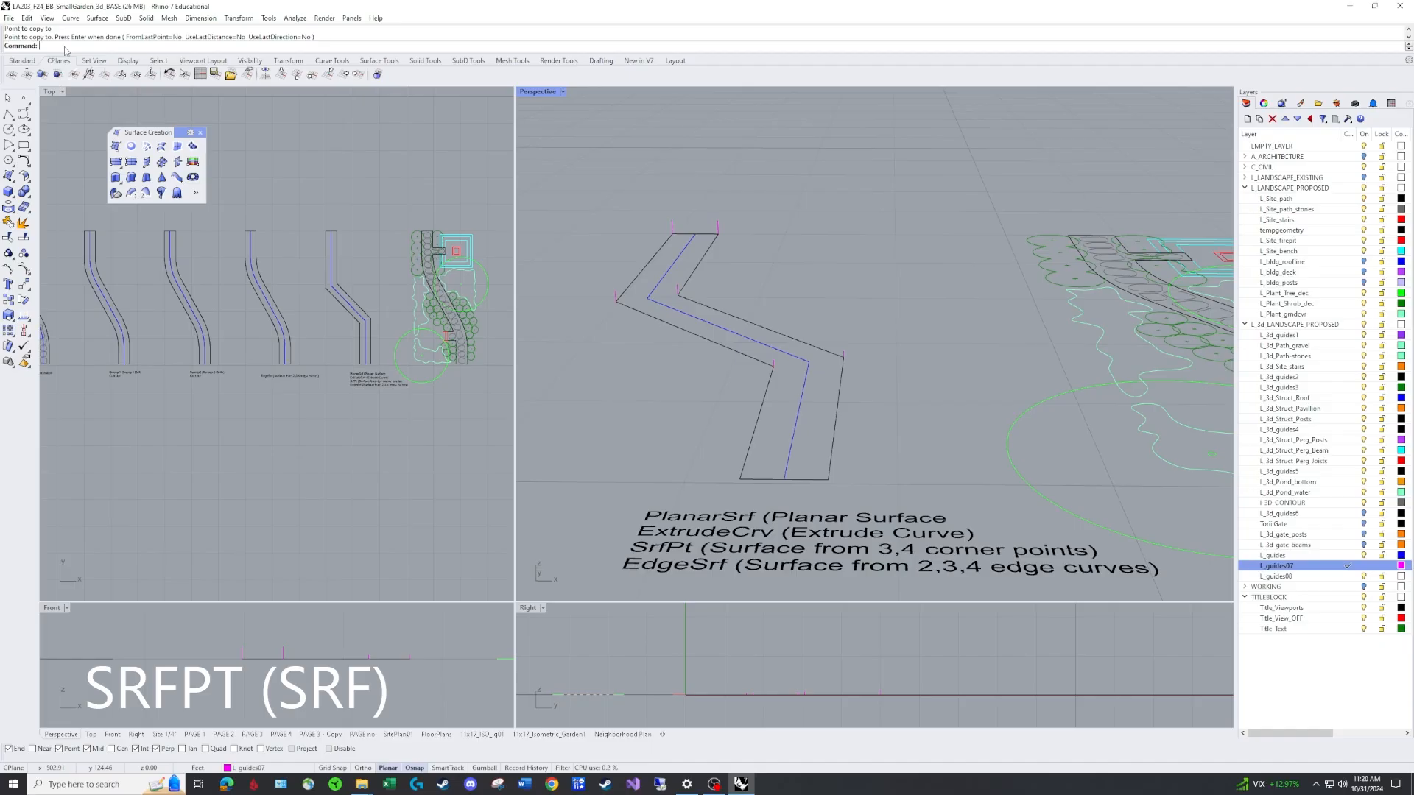
{"action": "type", "text": "SrfPt"}
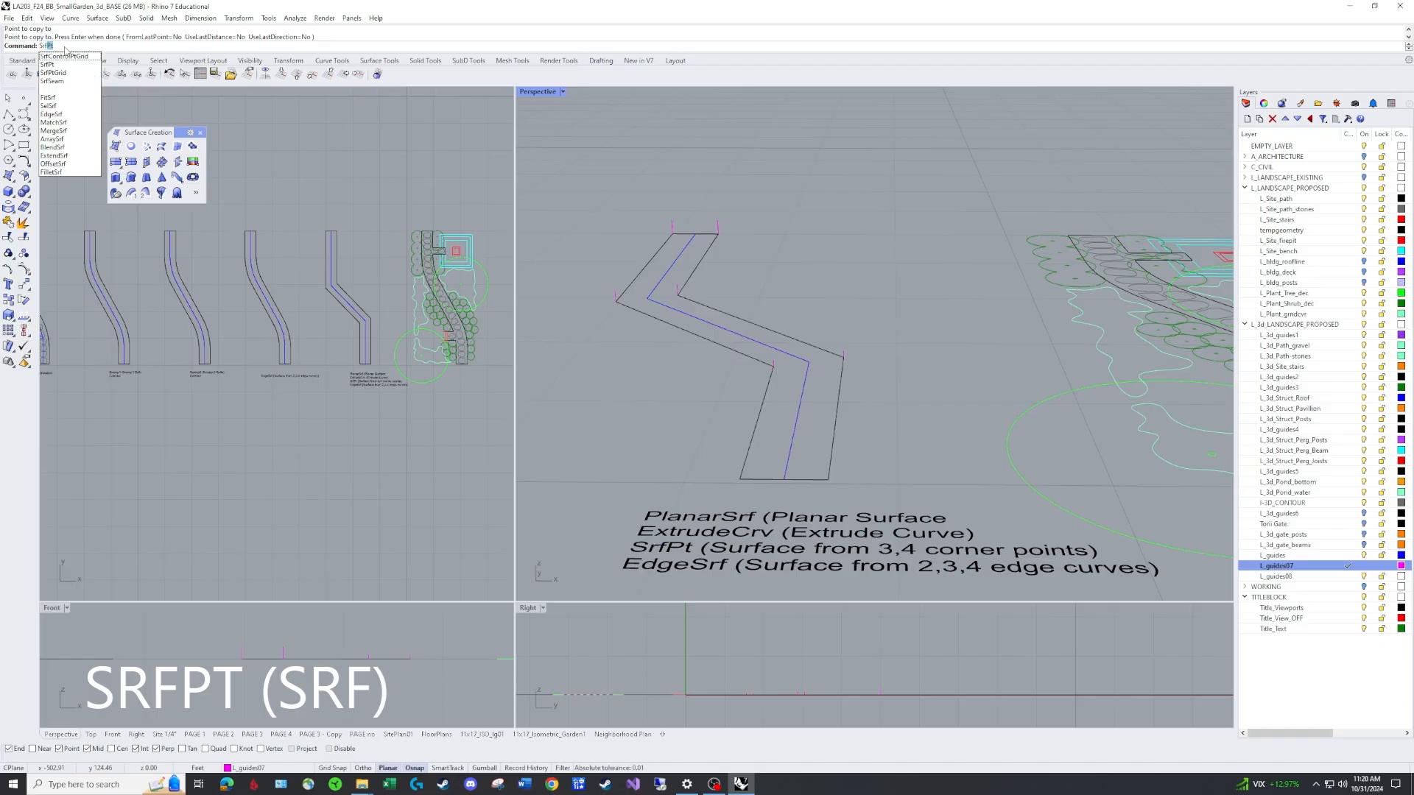
{"action": "key", "text": "Return"}
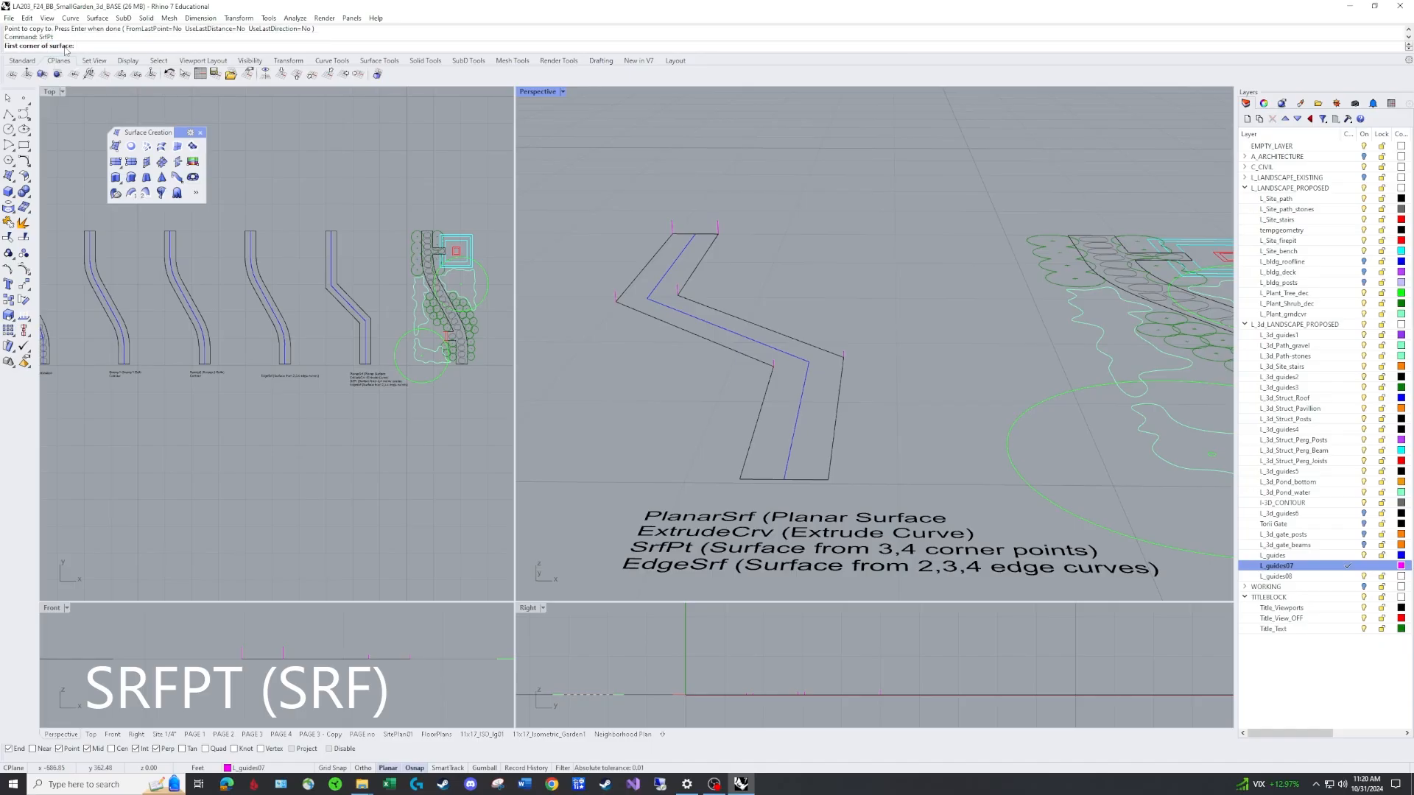
{"action": "left_click", "coordinate": [674, 216]}
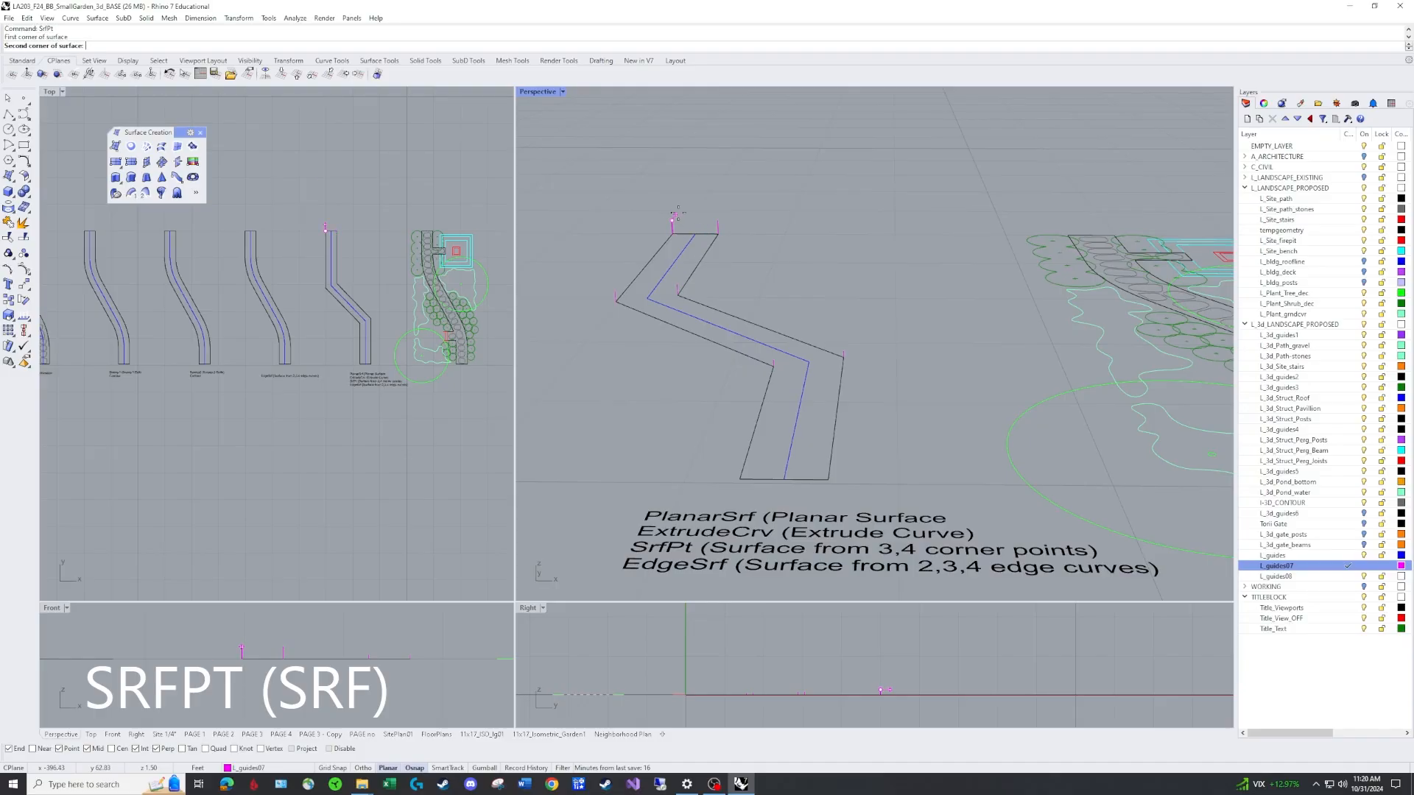
{"action": "left_click", "coordinate": [717, 221]}
{"action": "left_click", "coordinate": [677, 284]}
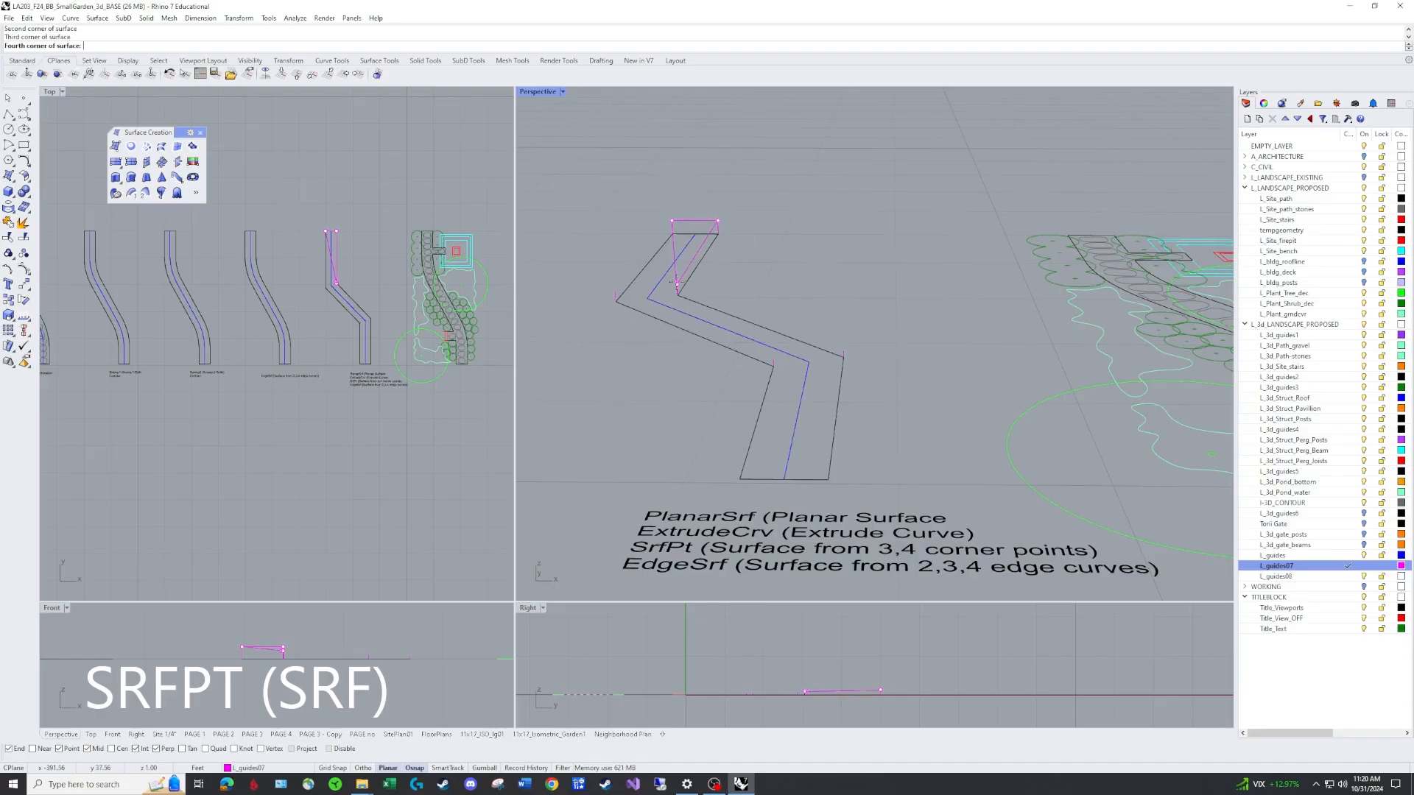
{"action": "left_click", "coordinate": [615, 289]}
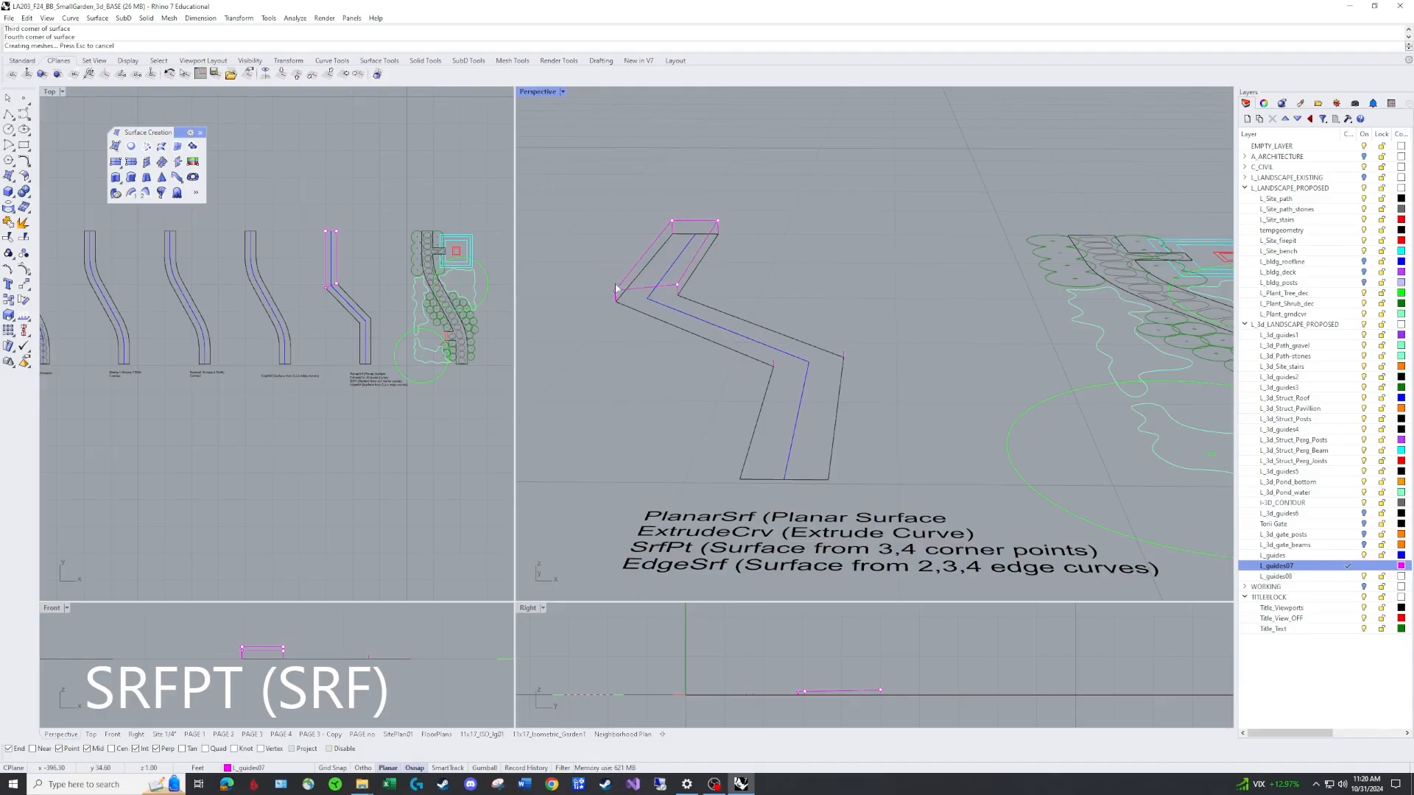
Create a four-corner surface over the middle path segment between the two bends.
{"action": "key", "text": "Return"}
{"action": "left_click", "coordinate": [613, 287]}
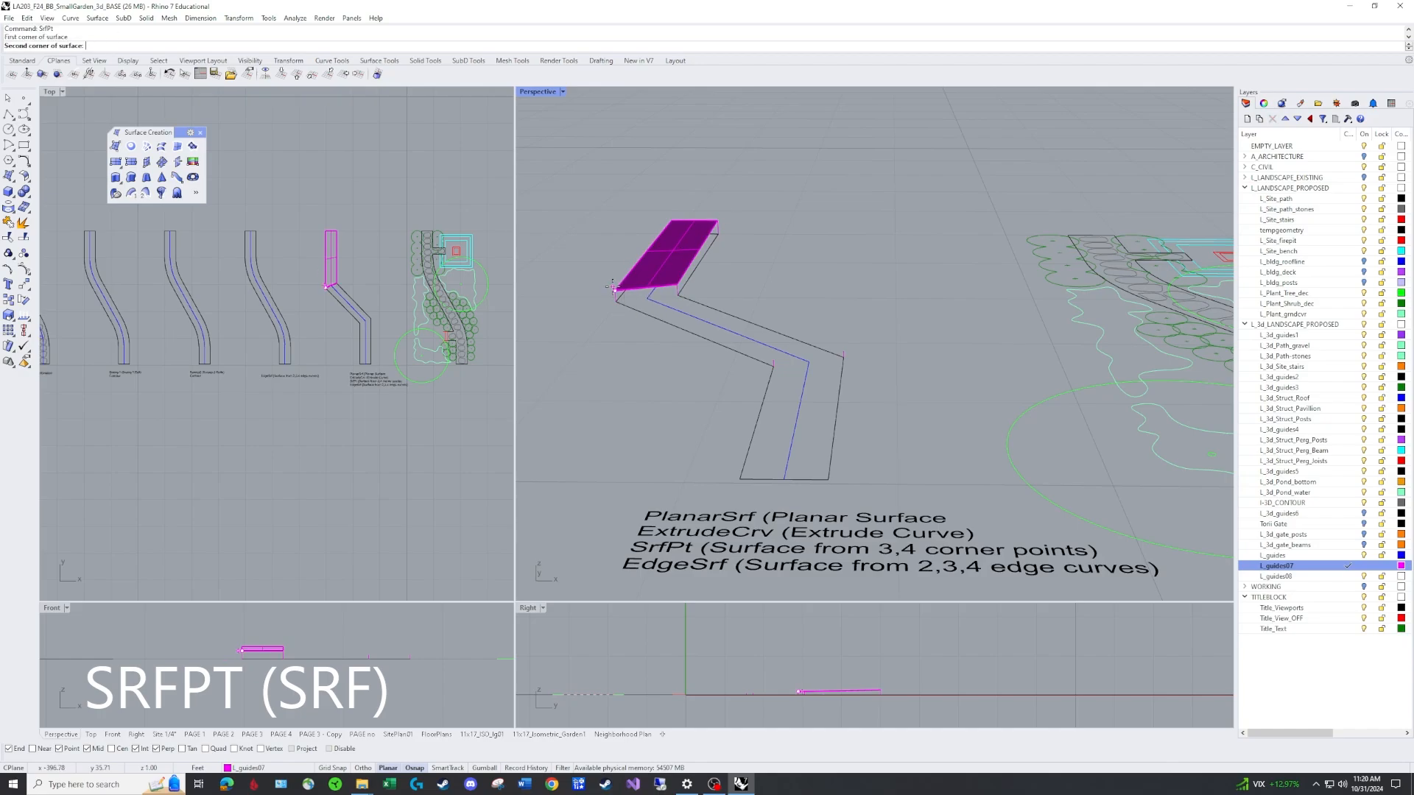
{"action": "left_click", "coordinate": [773, 360]}
{"action": "left_click", "coordinate": [843, 351]}
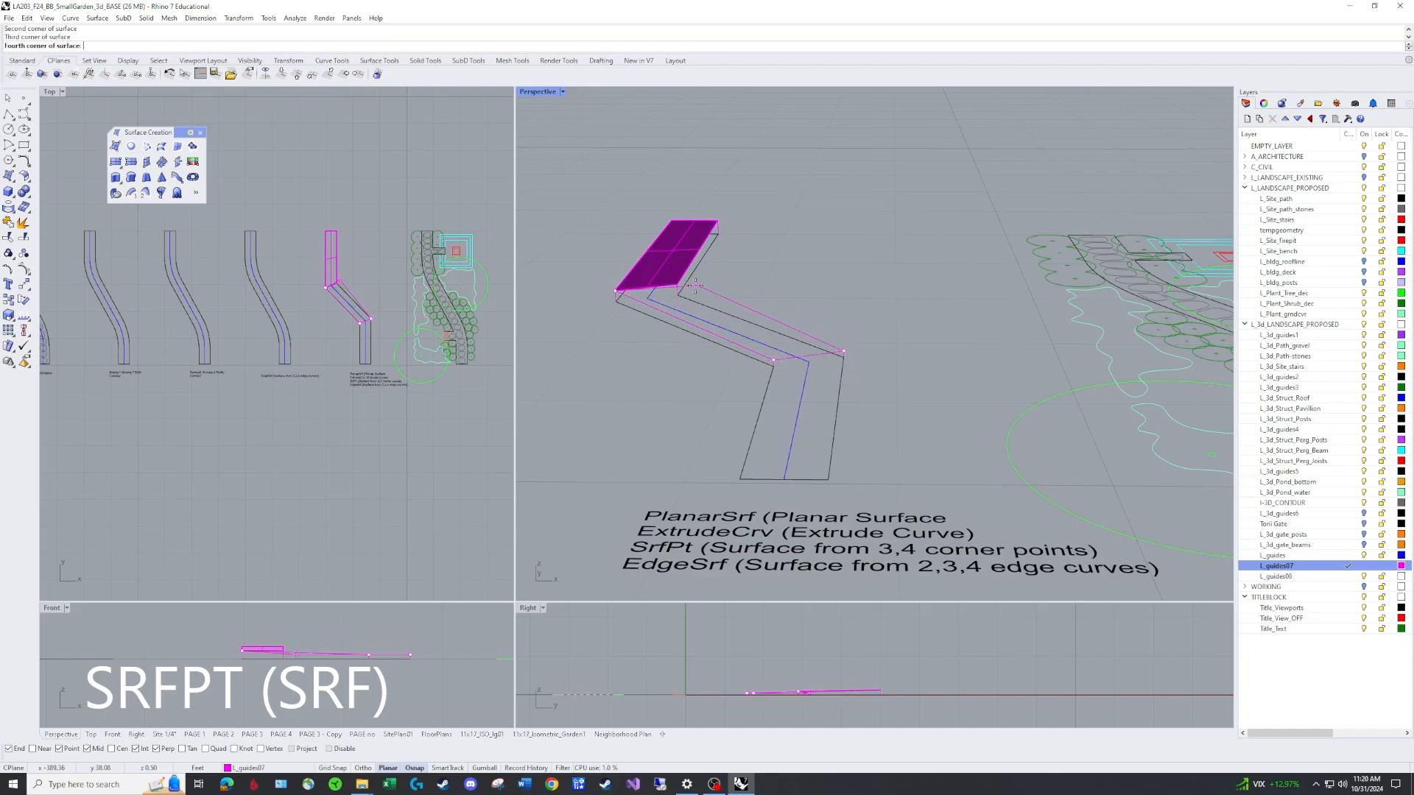
{"action": "left_click", "coordinate": [681, 287]}
Create a four-corner surface over the remaining path segment down to the ground-level end.
{"action": "key", "text": "Return"}
{"action": "left_click", "coordinate": [773, 360]}
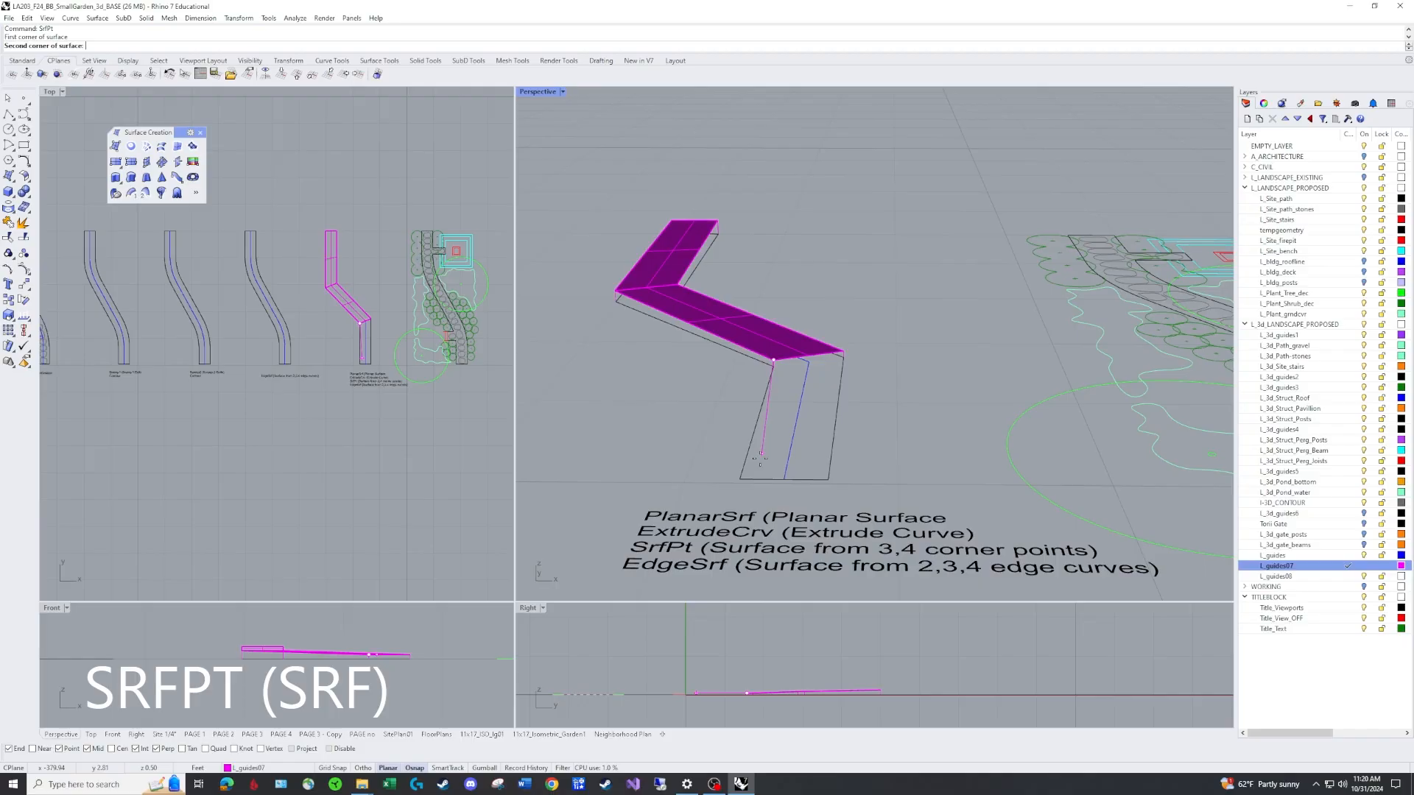
{"action": "left_click", "coordinate": [740, 479]}
{"action": "left_click", "coordinate": [828, 479]}
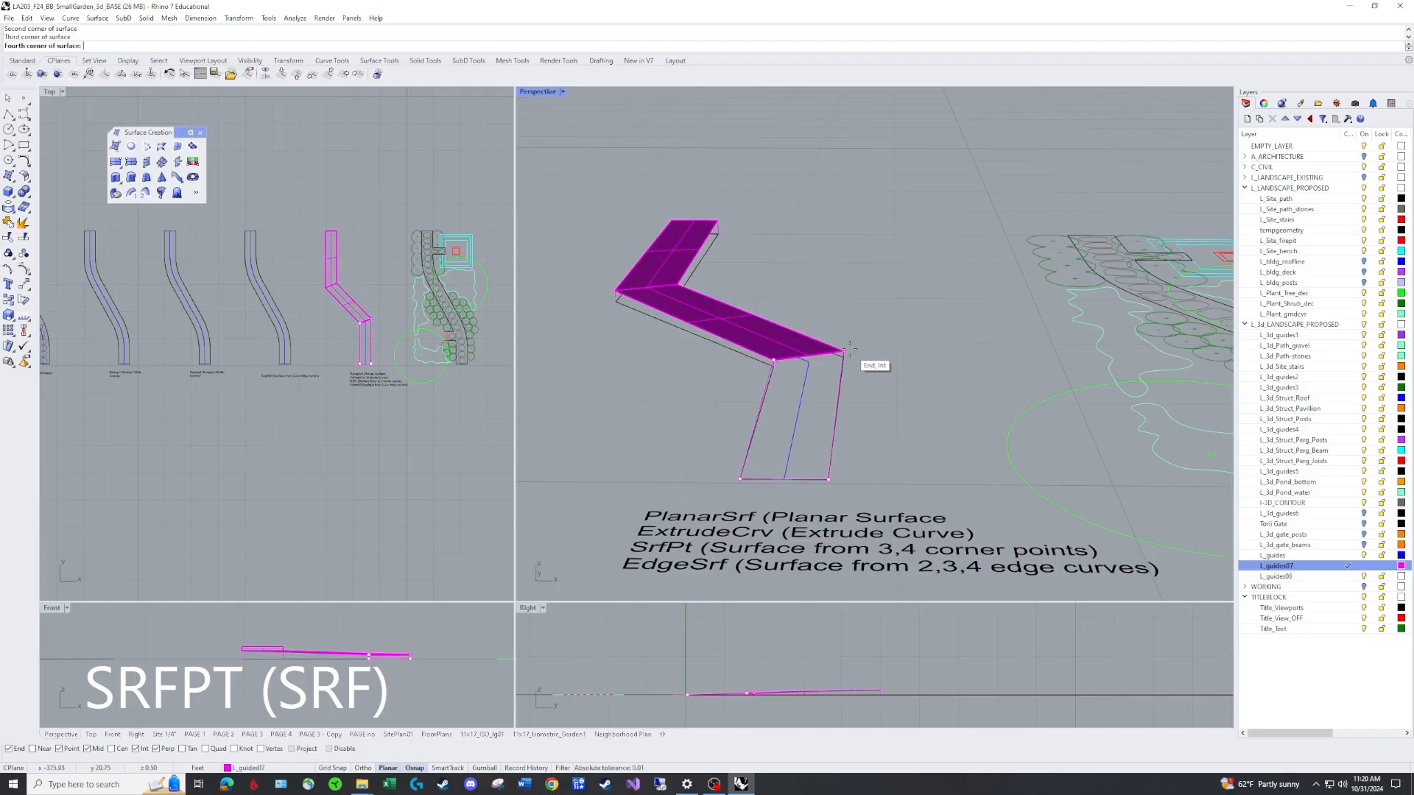
{"action": "left_click", "coordinate": [845, 350]}
Inspect the three new path surfaces by selecting them one at a time.
{"action": "right_click_drag", "start_coordinate": [923, 365], "coordinate": [976, 397]}
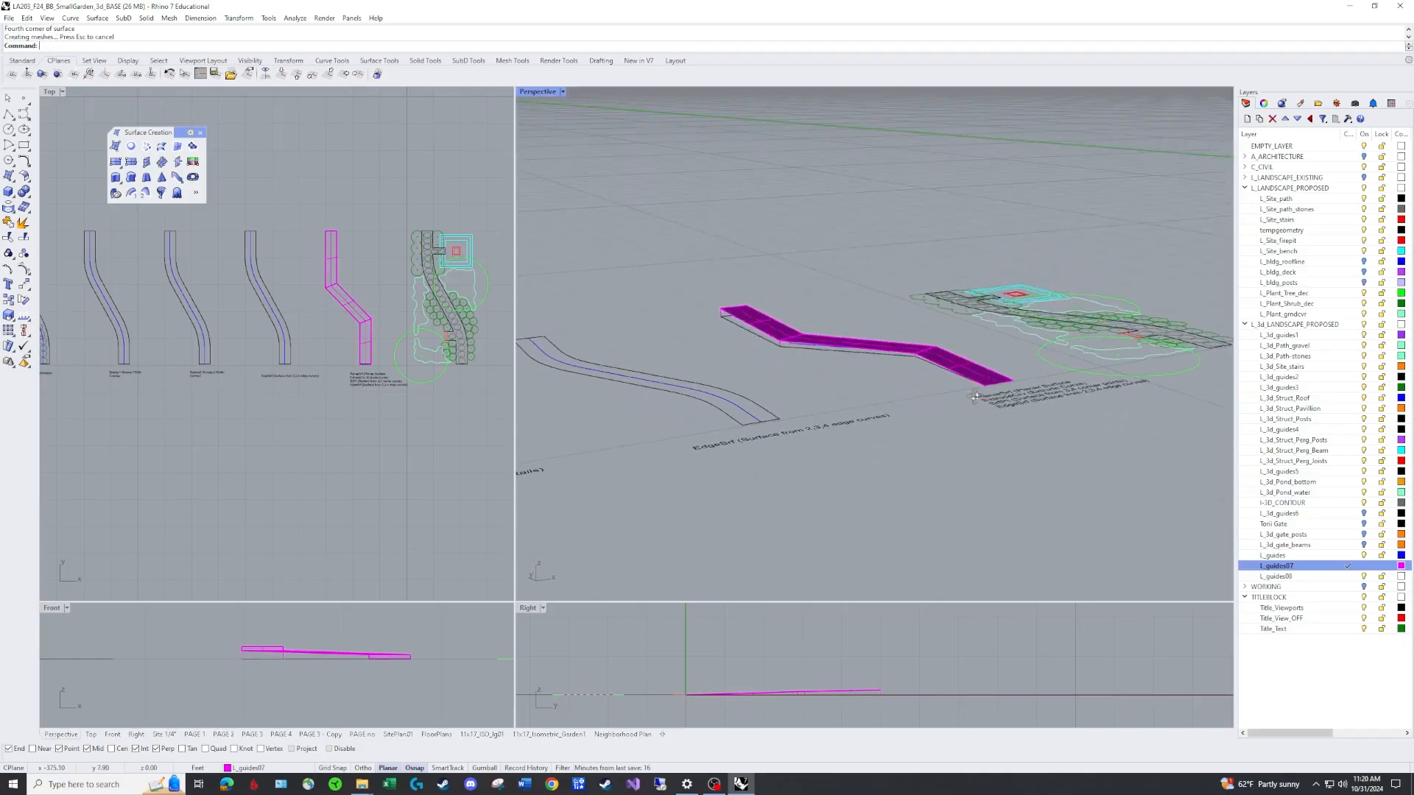
{"action": "scroll", "coordinate": [976, 398], "scroll_direction": "up", "scroll_amount": 5}
{"action": "left_click", "coordinate": [895, 370]}
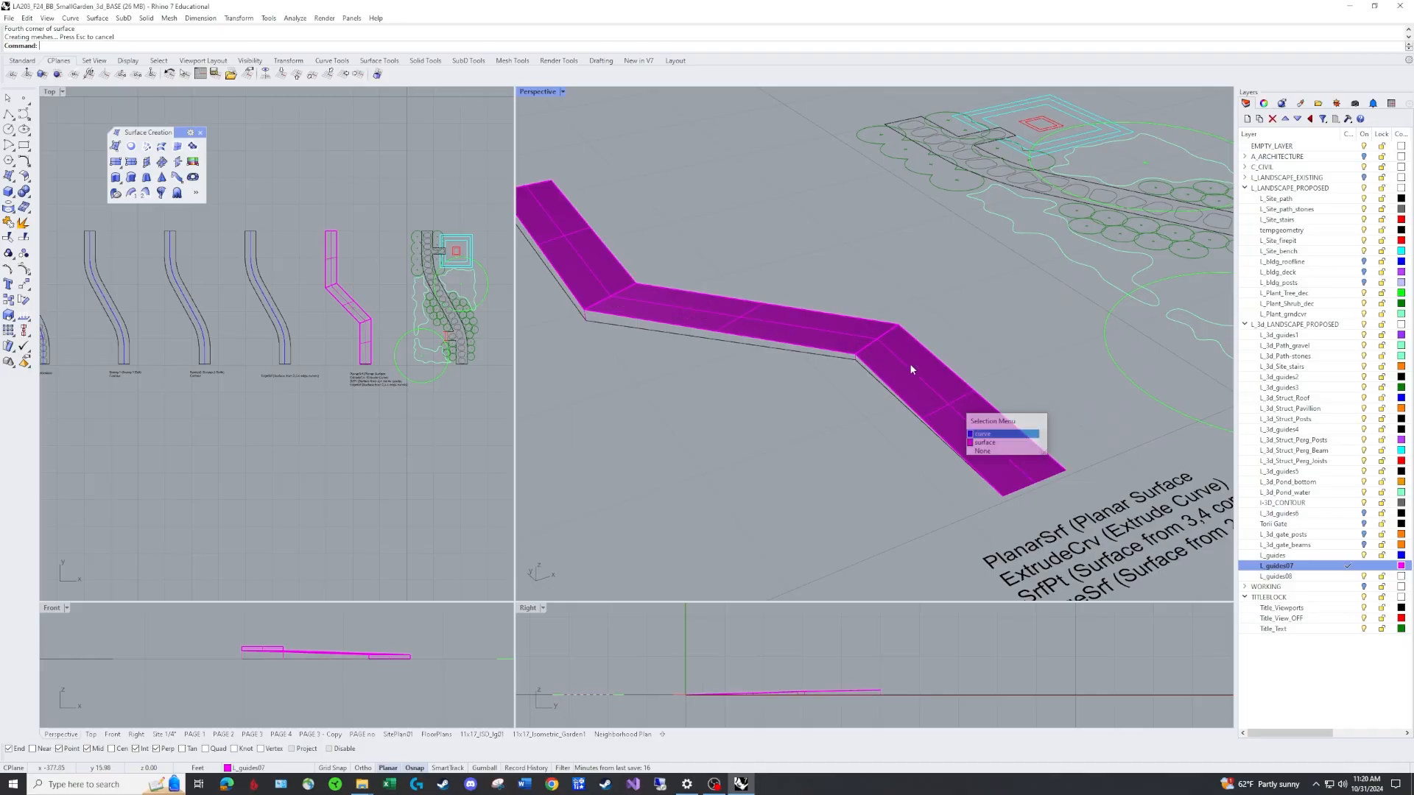
{"action": "left_click", "coordinate": [886, 332]}
{"action": "left_click", "coordinate": [896, 345]}
{"action": "left_click", "coordinate": [905, 353]}
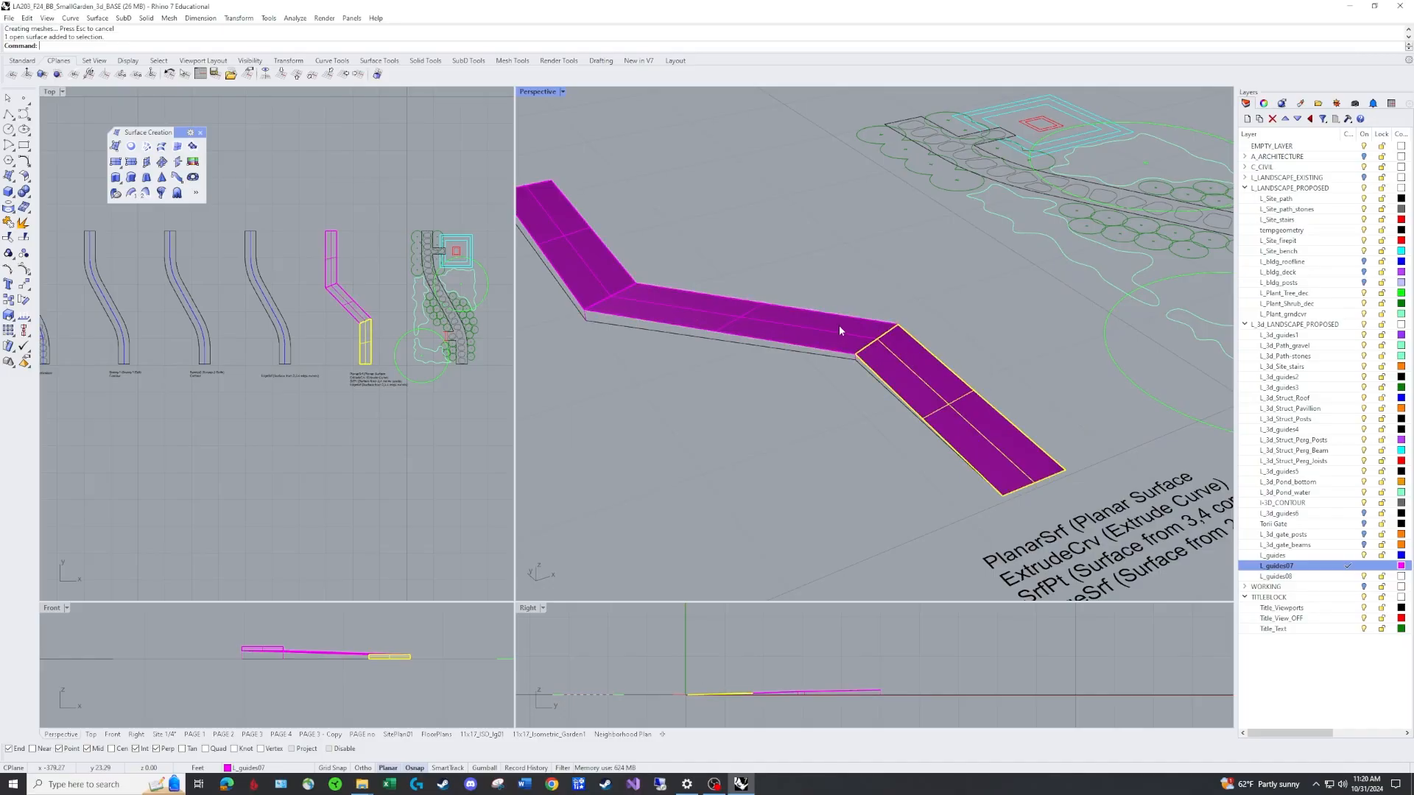
{"action": "left_click", "coordinate": [747, 312]}
{"action": "left_click", "coordinate": [607, 264]}
{"action": "left_click", "coordinate": [832, 251]}
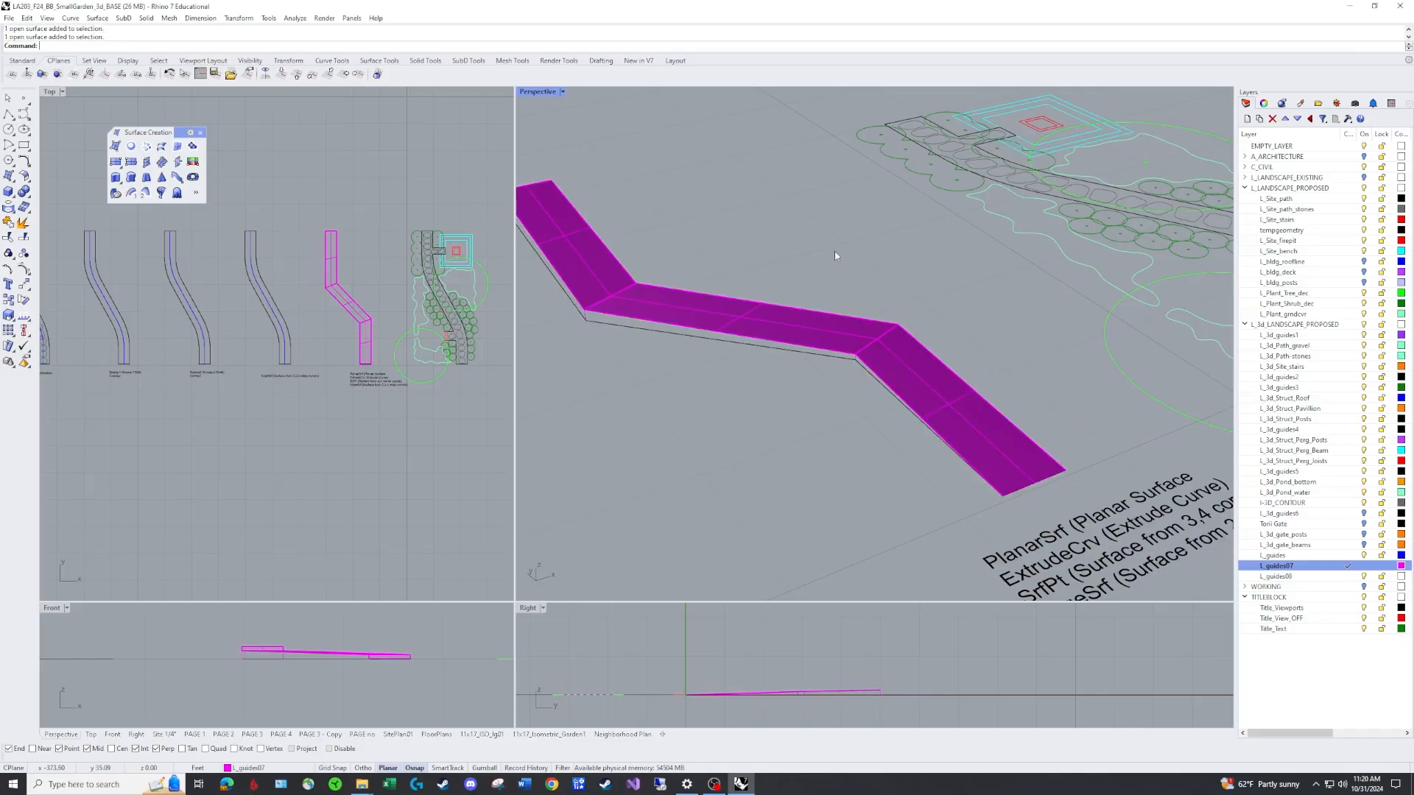
Join the three path segment surfaces into one polysurface.
{"action": "type", "text": "j"}
{"action": "key", "text": "Return"}
{"action": "left_click", "coordinate": [602, 268]}
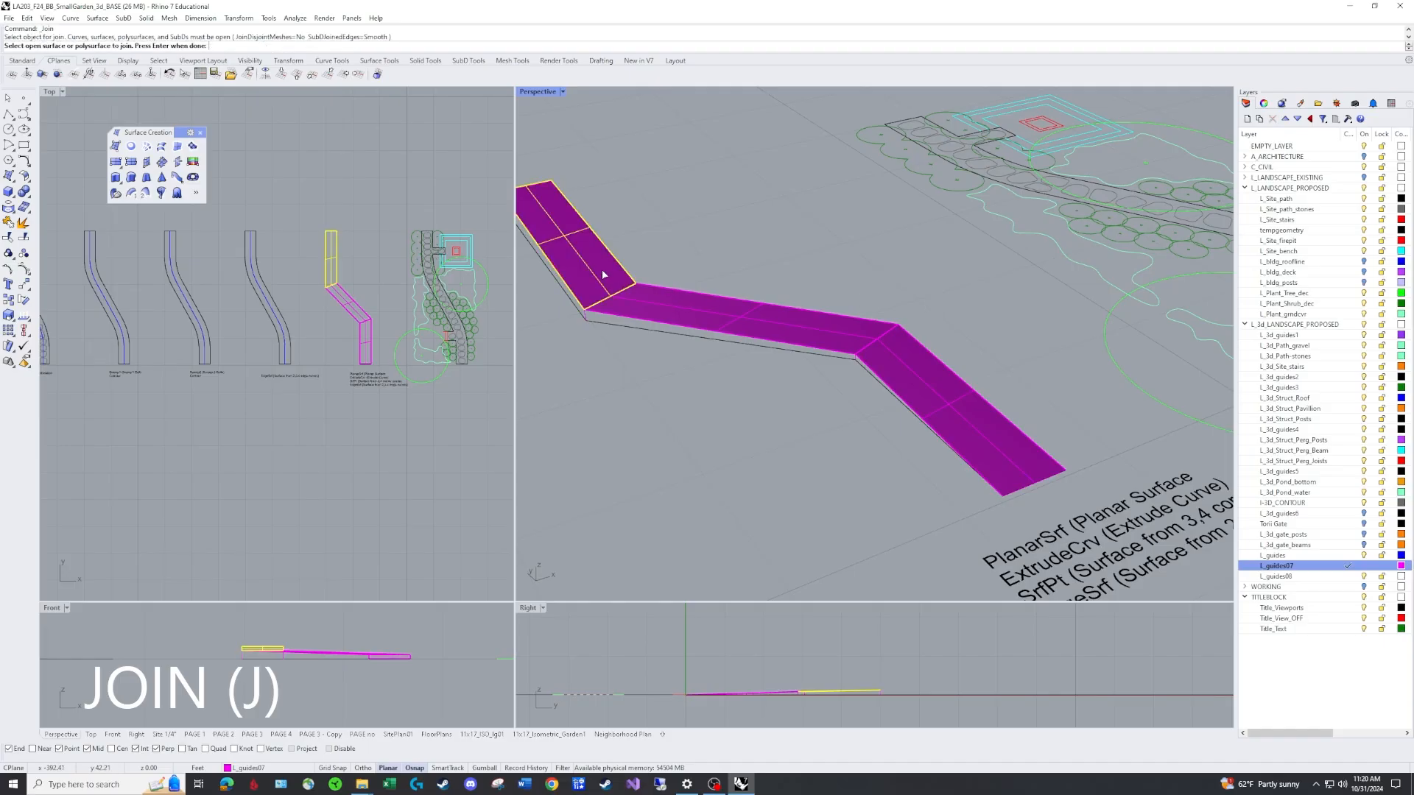
{"action": "left_click", "coordinate": [712, 312]}
{"action": "left_click", "coordinate": [924, 368]}
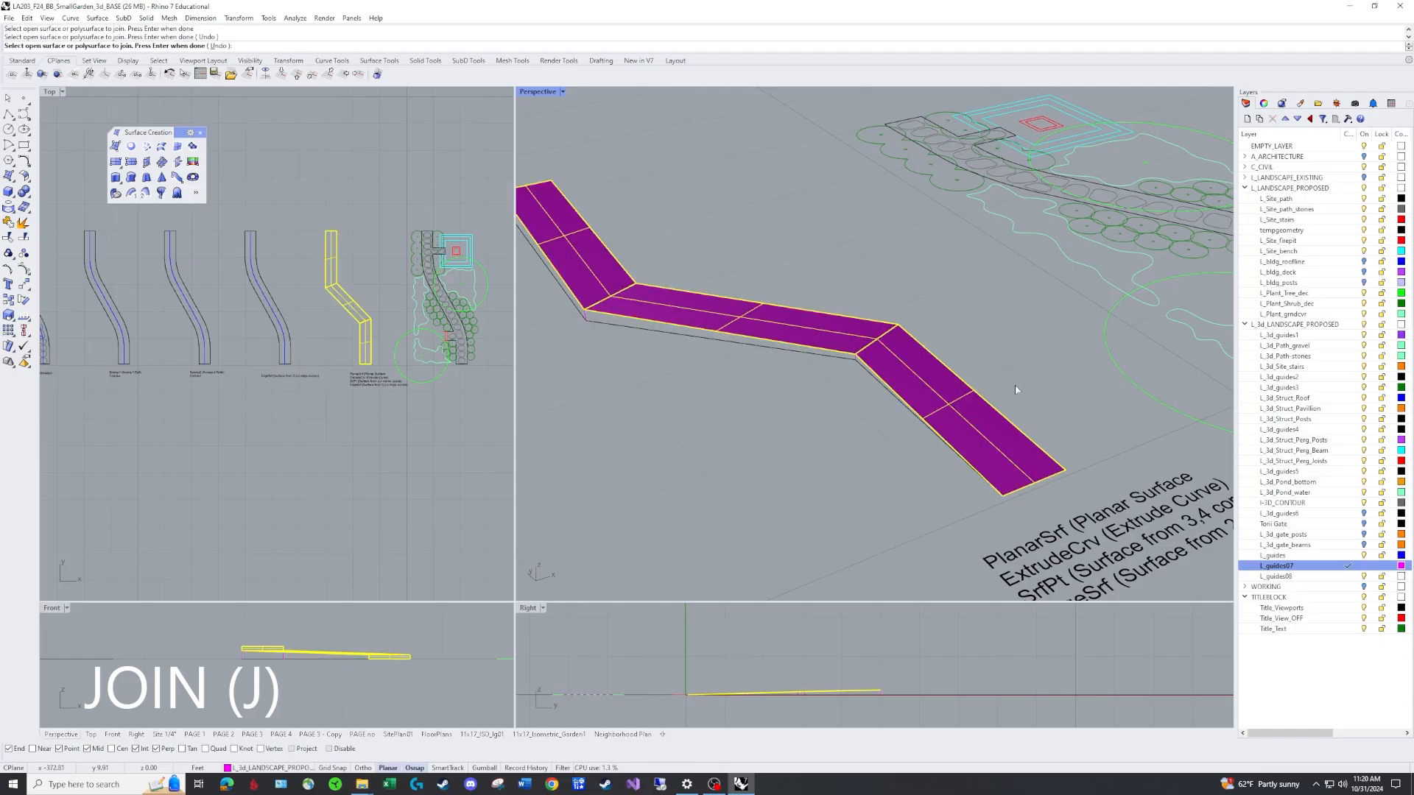
{"action": "key", "text": "Return"}
Move the joined path polysurface away from the original path outline.
{"action": "left_click", "coordinate": [942, 388]}
{"action": "scroll", "coordinate": [975, 372], "scroll_direction": "down", "scroll_amount": 7}
{"action": "right_click_drag", "start_coordinate": [979, 373], "coordinate": [895, 386]}
{"action": "scroll", "coordinate": [846, 357], "scroll_direction": "up", "scroll_amount": 4}
{"action": "left_click", "coordinate": [835, 357]}
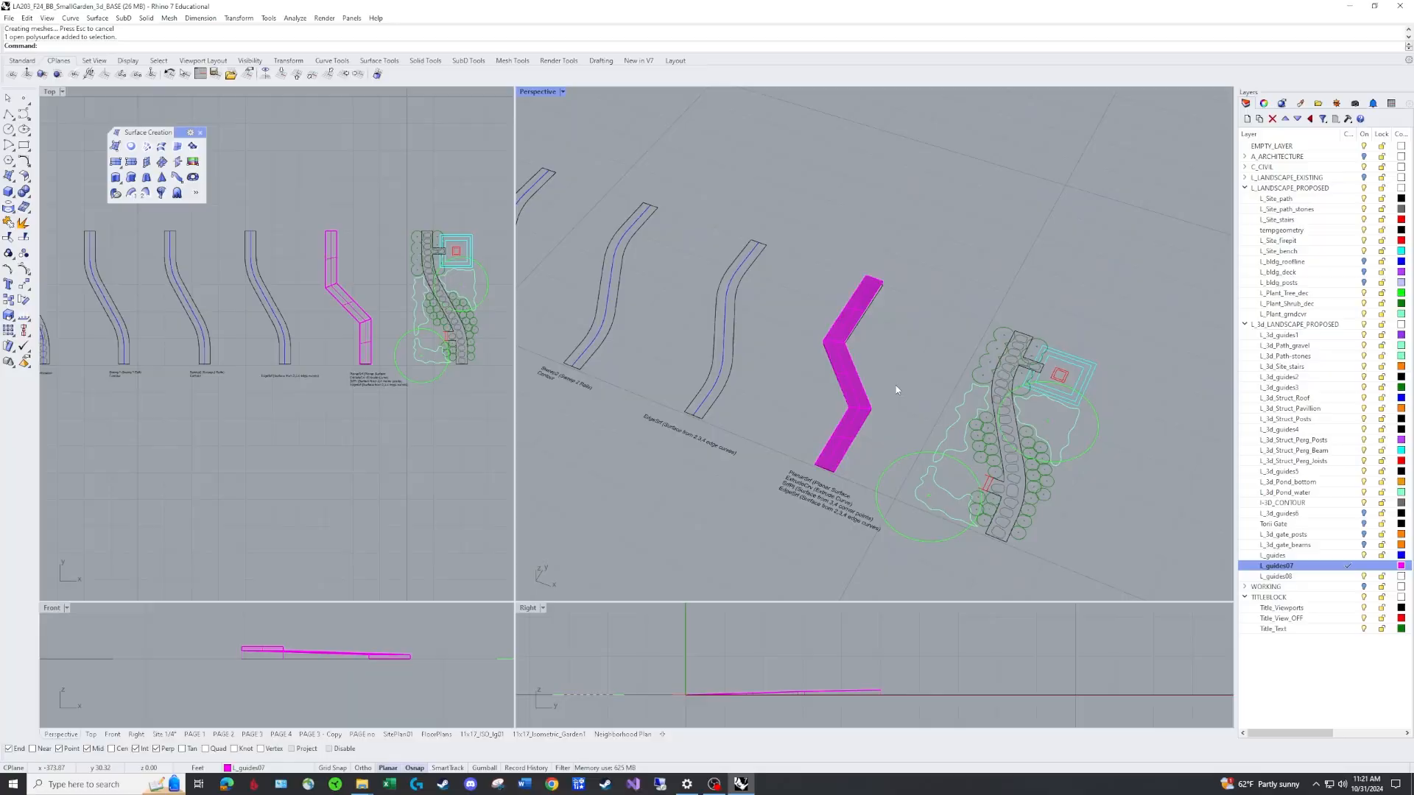
{"action": "type", "text": "m"}
{"action": "key", "text": "Return"}
{"action": "left_click", "coordinate": [858, 399]}
{"action": "key", "text": "Return"}
{"action": "left_click", "coordinate": [850, 479]}
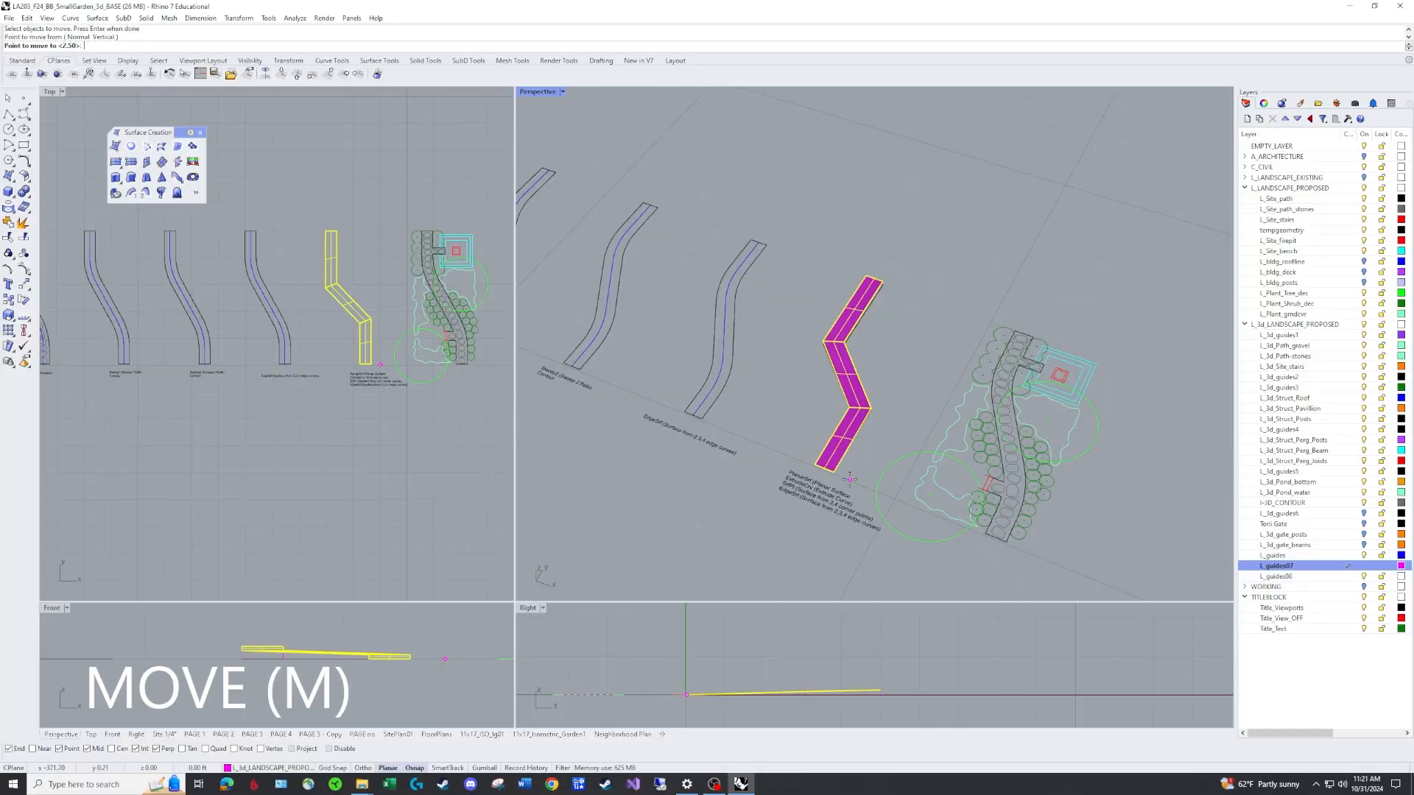
{"action": "left_click", "coordinate": [961, 286]}
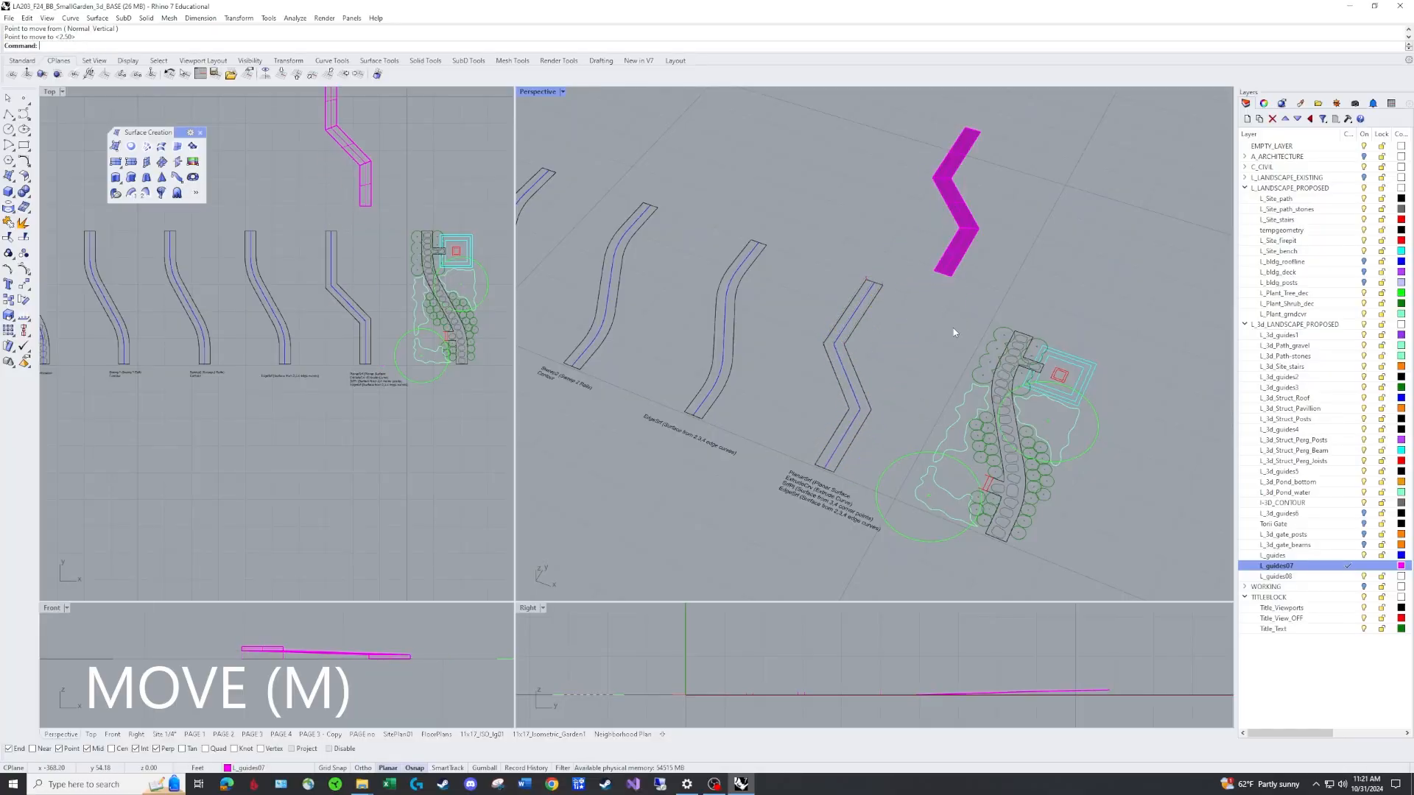
Trace a closed polyline around the path outline through the tops of the vertical guide lines.
{"action": "right_click_drag", "start_coordinate": [953, 328], "coordinate": [917, 374]}
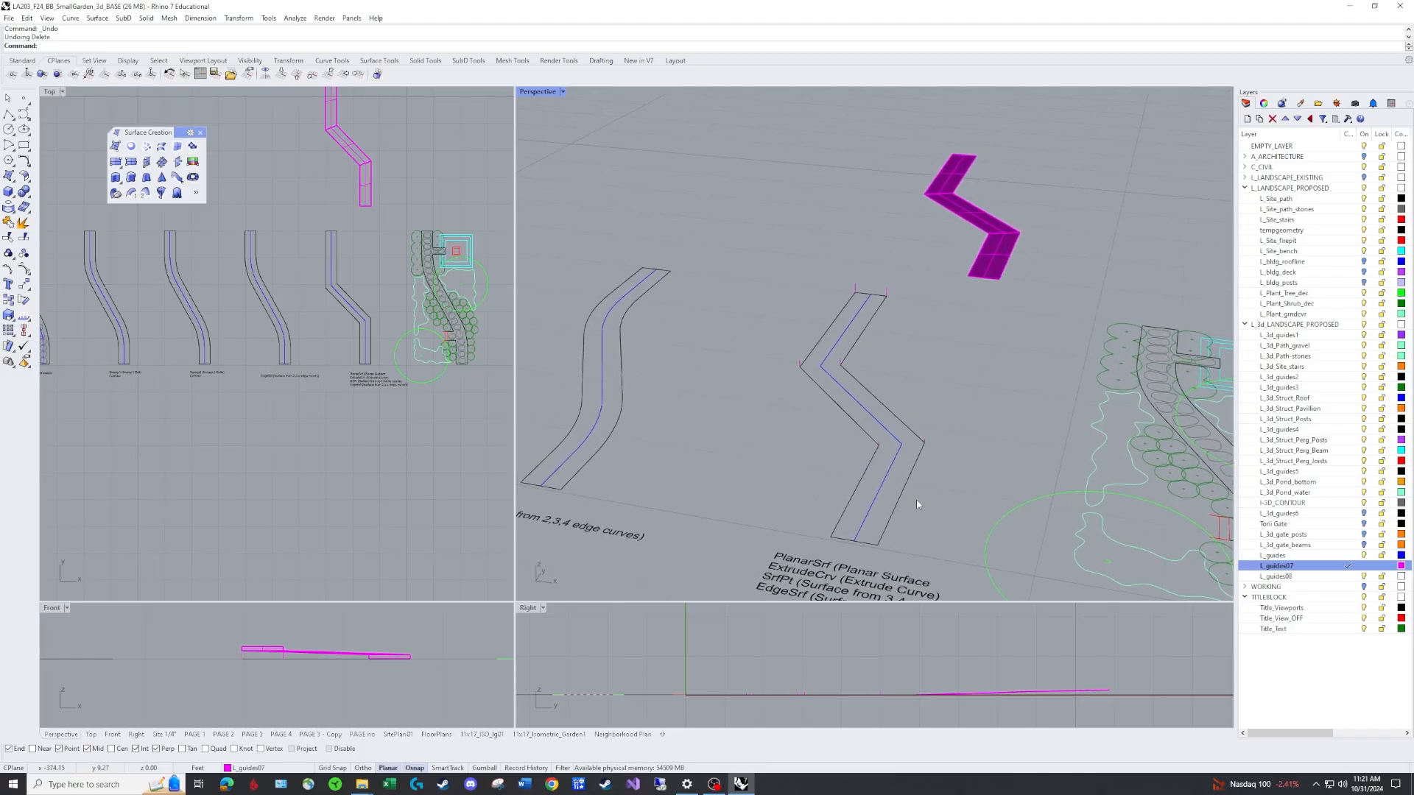
{"action": "right_click_drag", "start_coordinate": [916, 499], "coordinate": [934, 399], "text": "shift"}
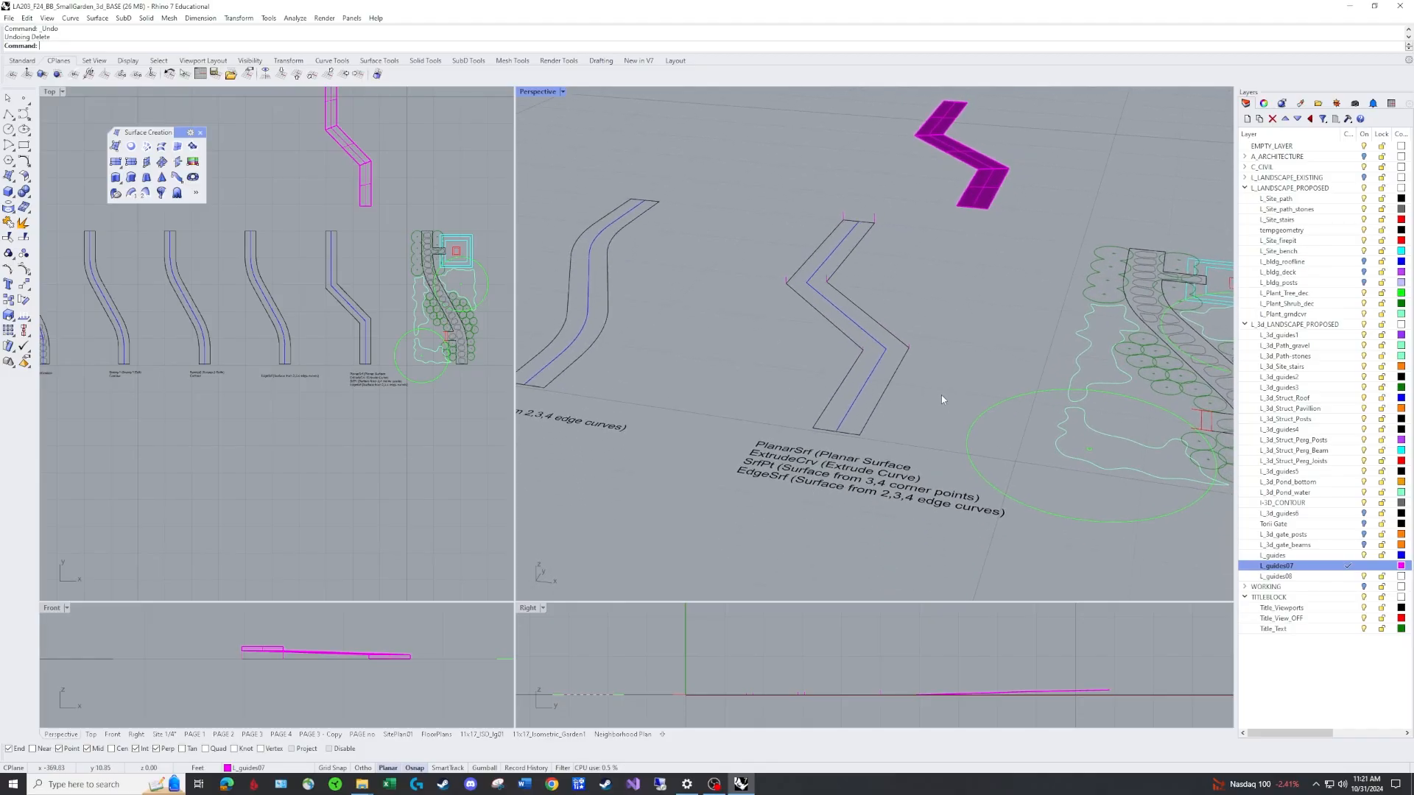
{"action": "left_click", "coordinate": [881, 401]}
{"action": "type", "text": "PL"}
{"action": "key", "text": "Return"}
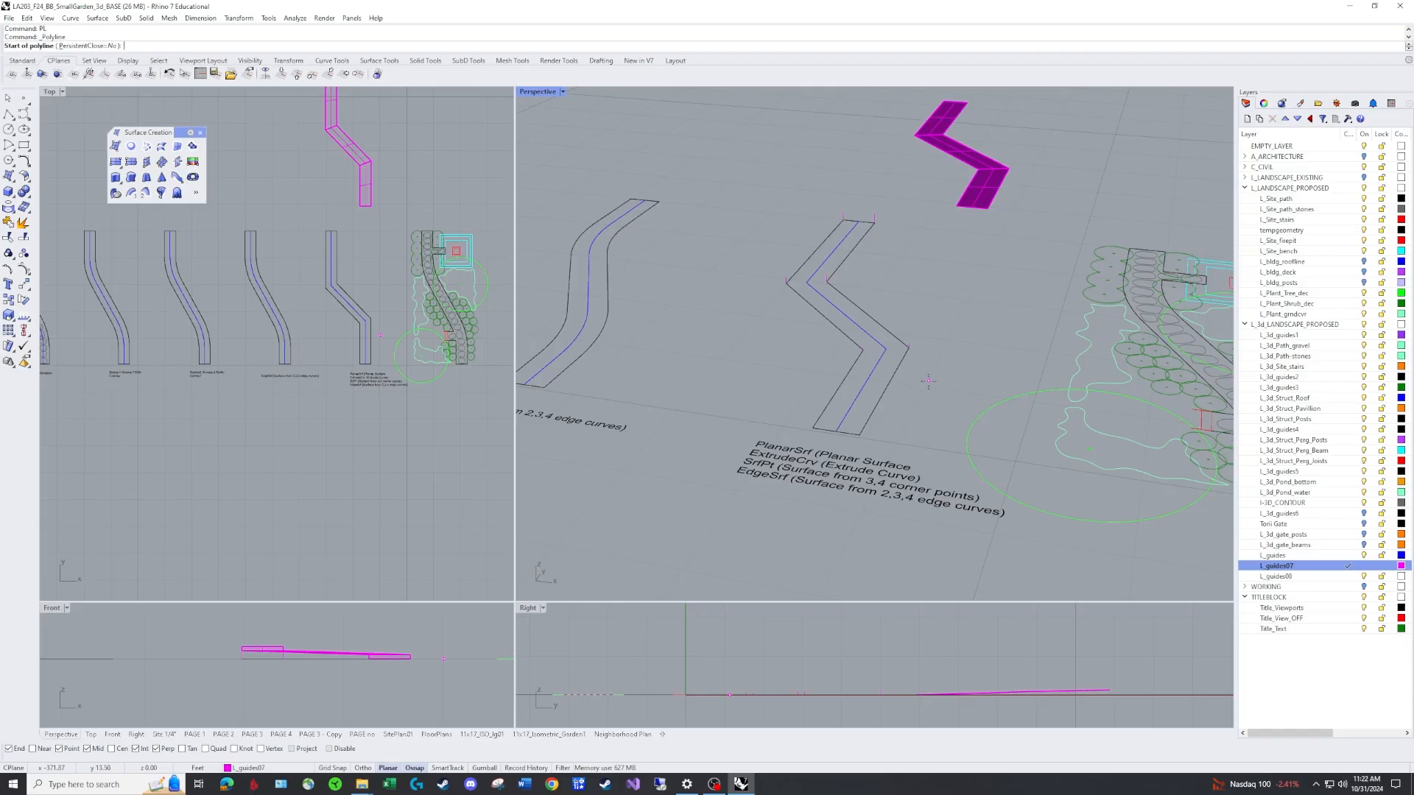
{"action": "left_click", "coordinate": [860, 435]}
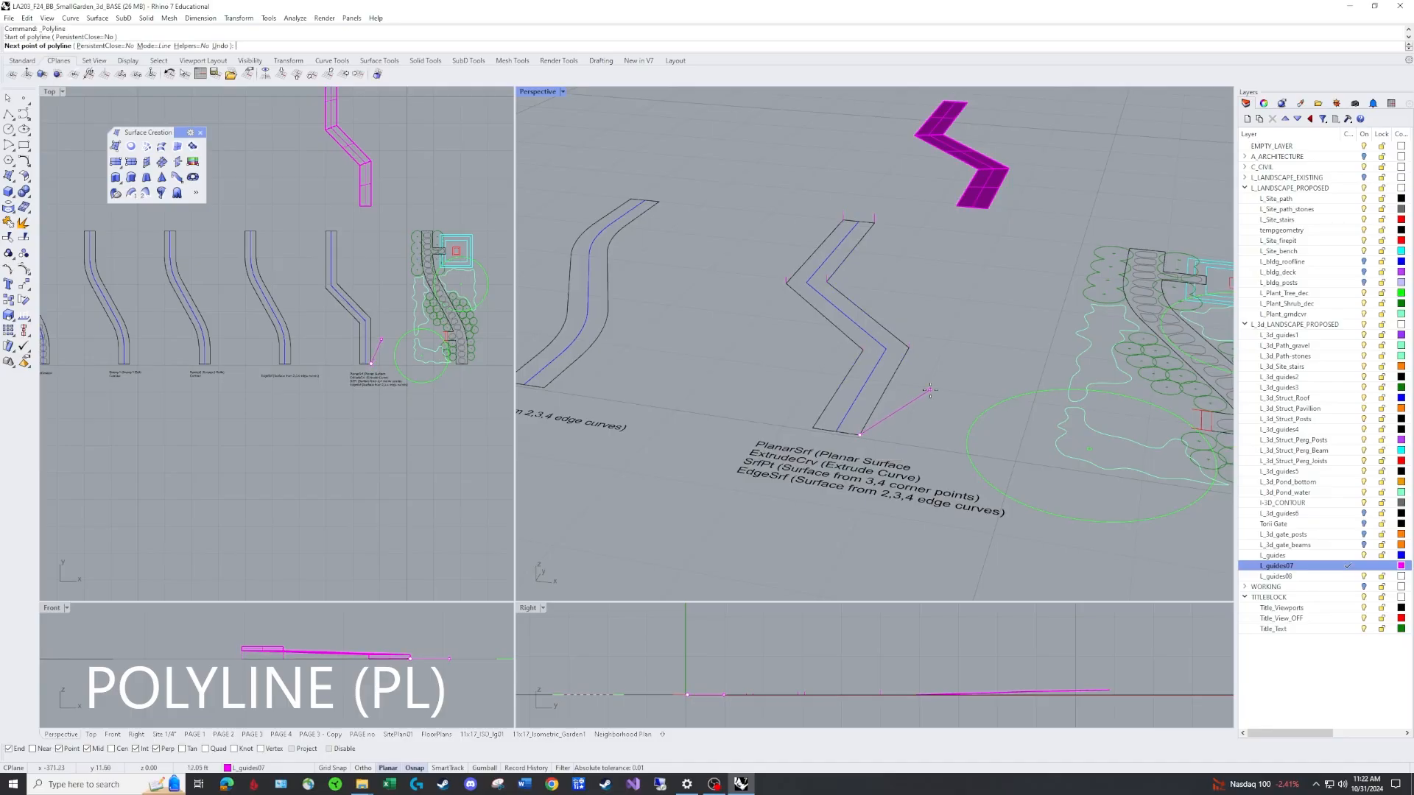
{"action": "left_click", "coordinate": [909, 344]}
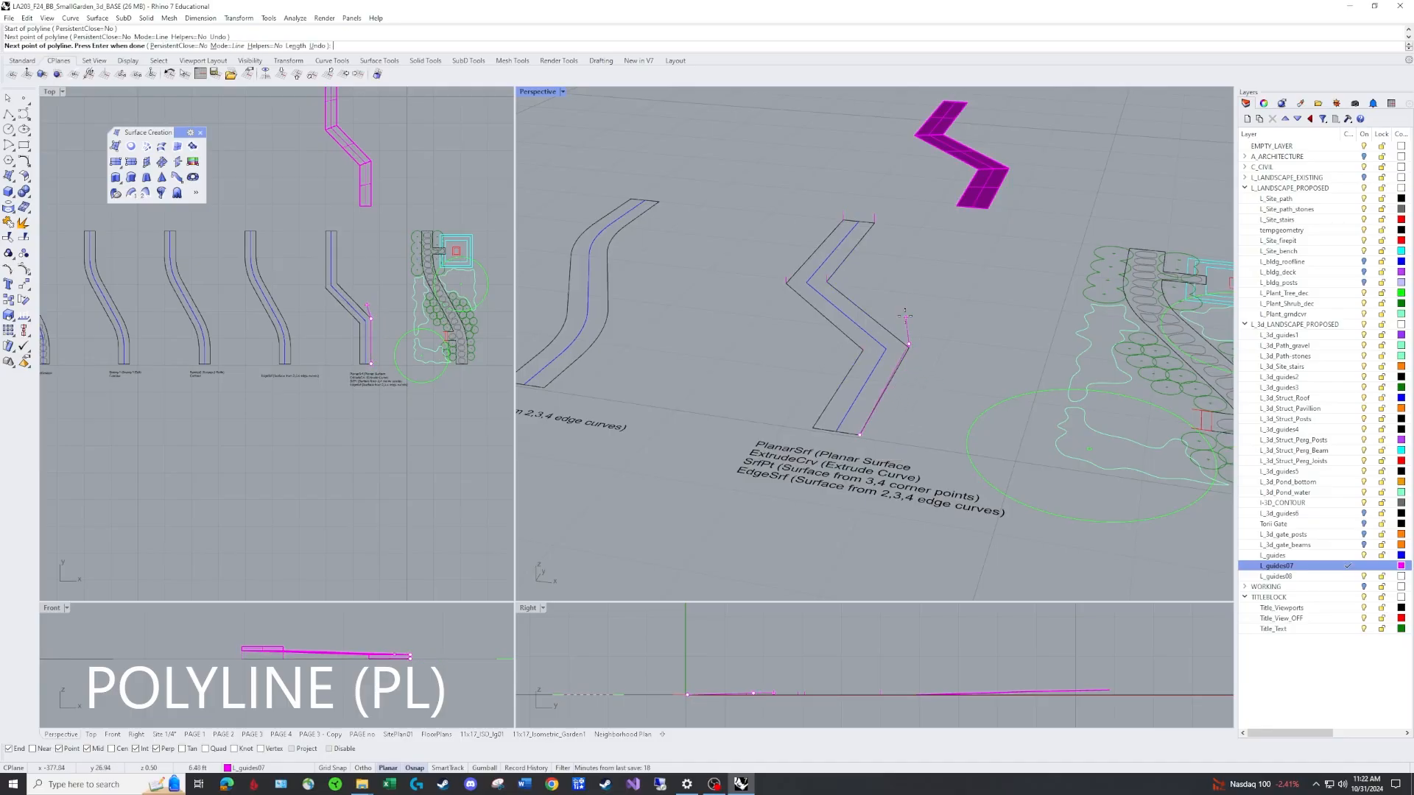
{"action": "left_click", "coordinate": [826, 275]}
{"action": "left_click", "coordinate": [874, 215]}
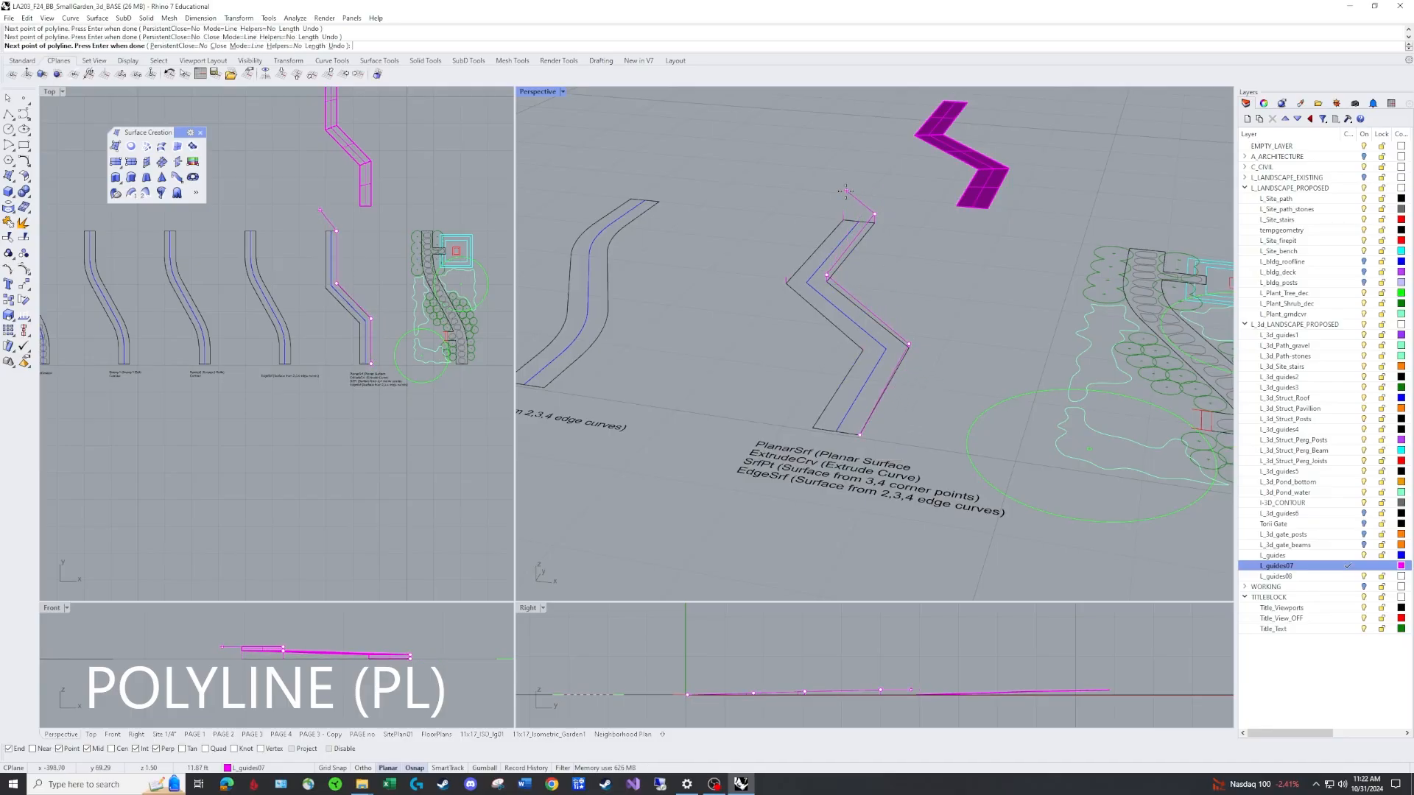
{"action": "left_click", "coordinate": [843, 212]}
{"action": "left_click", "coordinate": [786, 278]}
{"action": "left_click", "coordinate": [862, 346]}
{"action": "left_click", "coordinate": [815, 427]}
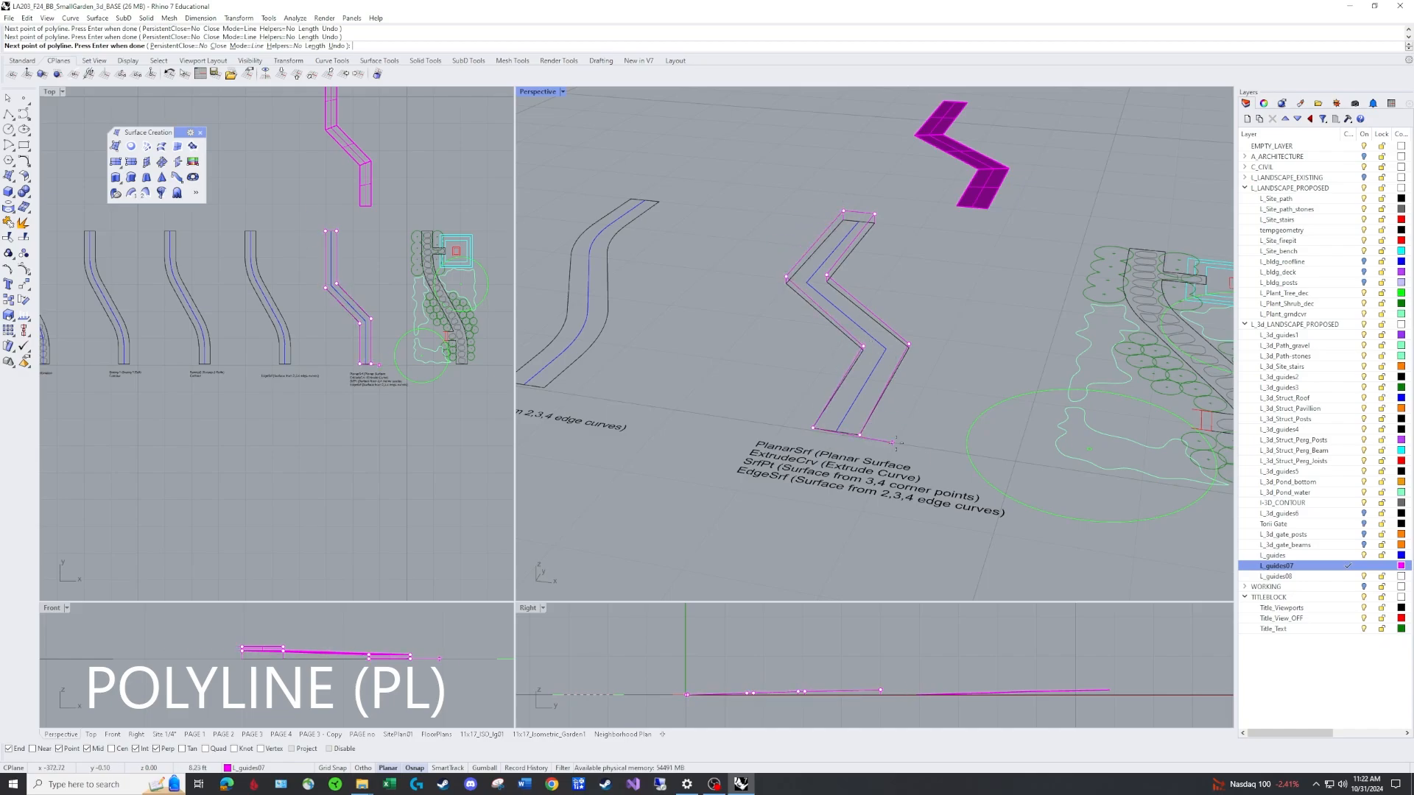
{"action": "scroll", "coordinate": [861, 442], "scroll_direction": "up", "scroll_amount": 5}
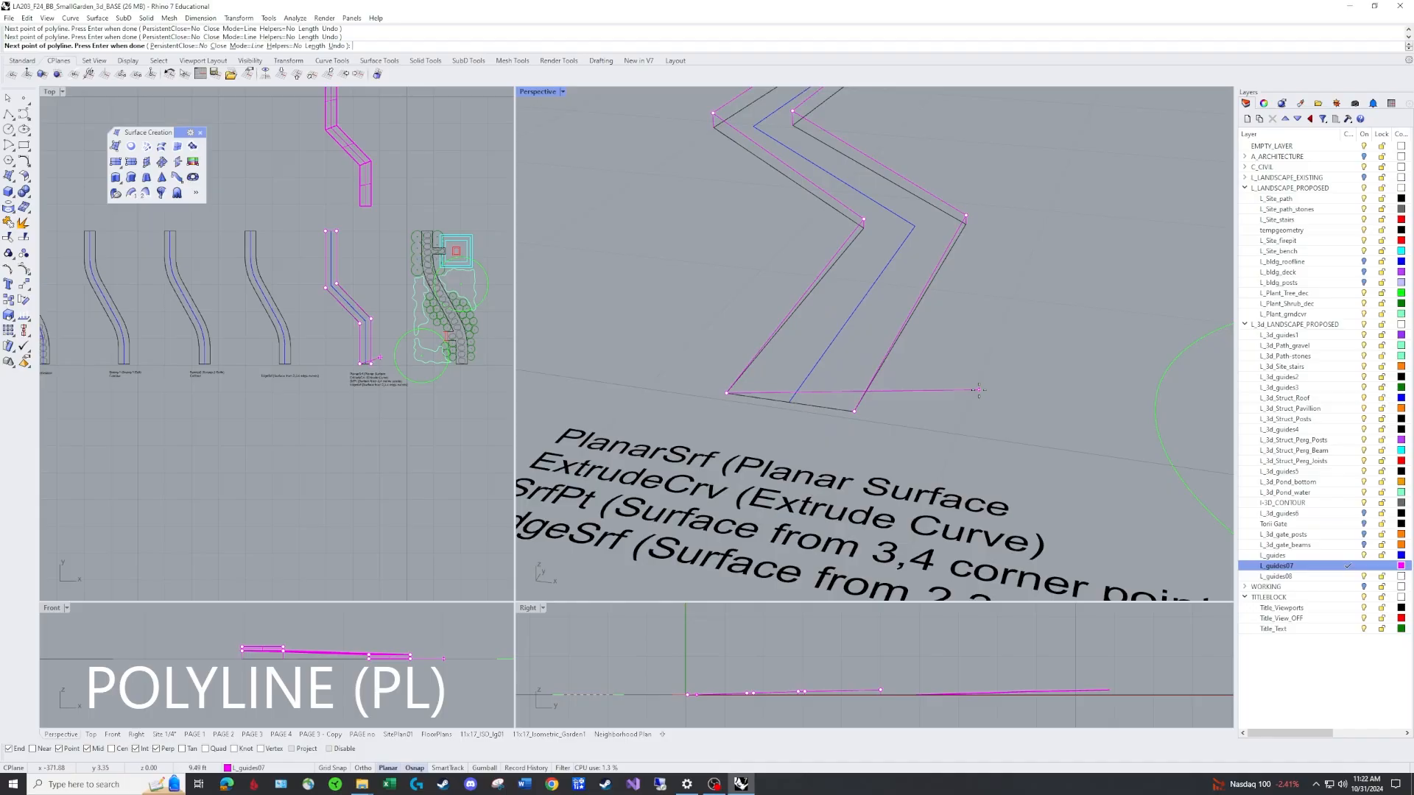
{"action": "type", "text": "c"}
{"action": "key", "text": "Return"}
{"action": "scroll", "coordinate": [851, 237], "scroll_direction": "down", "scroll_amount": 4}
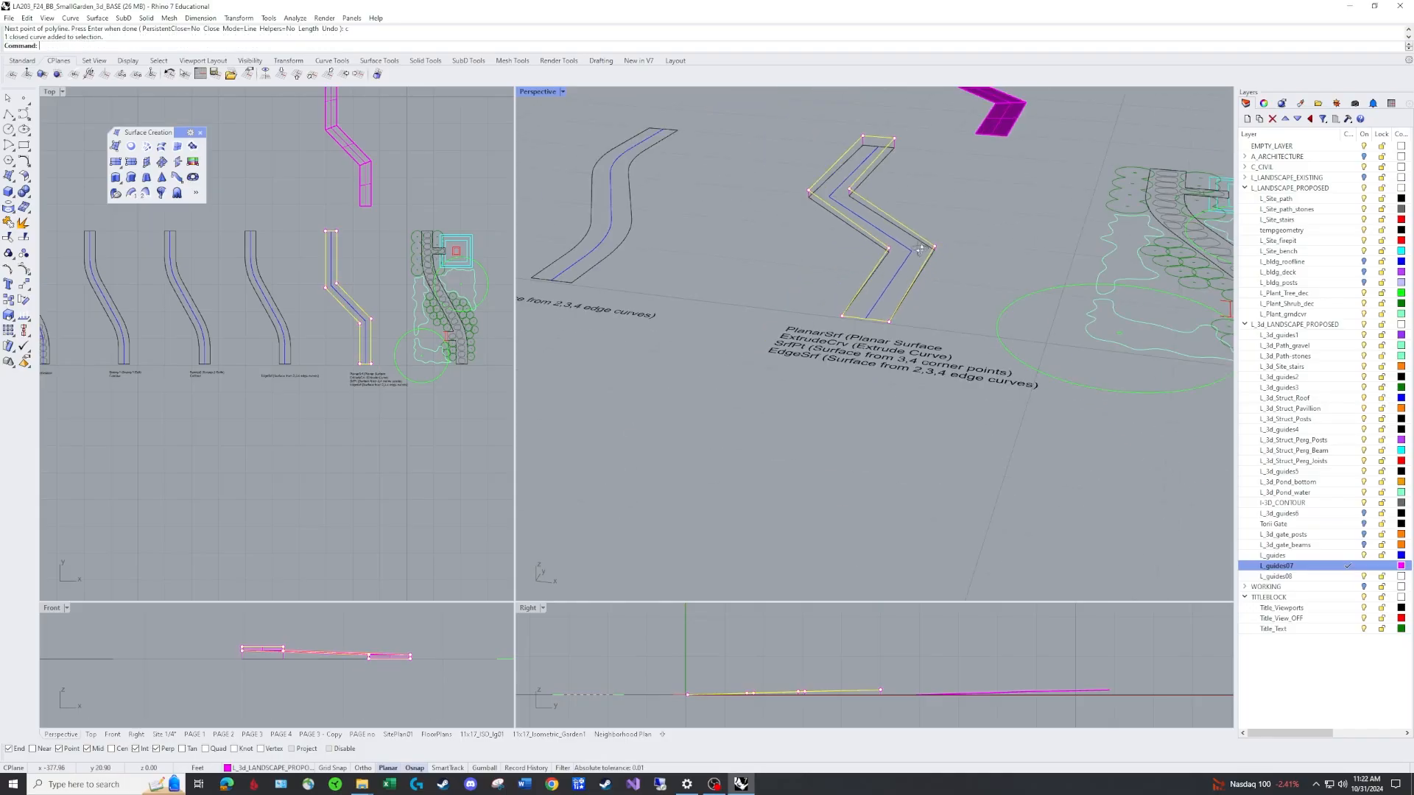
Examine the traced closed polyline and the path outline from several angles.
{"action": "scroll", "coordinate": [883, 254], "scroll_direction": "up", "scroll_amount": 2}
{"action": "left_click", "coordinate": [884, 254]}
{"action": "right_click_drag", "start_coordinate": [883, 254], "coordinate": [682, 350]}
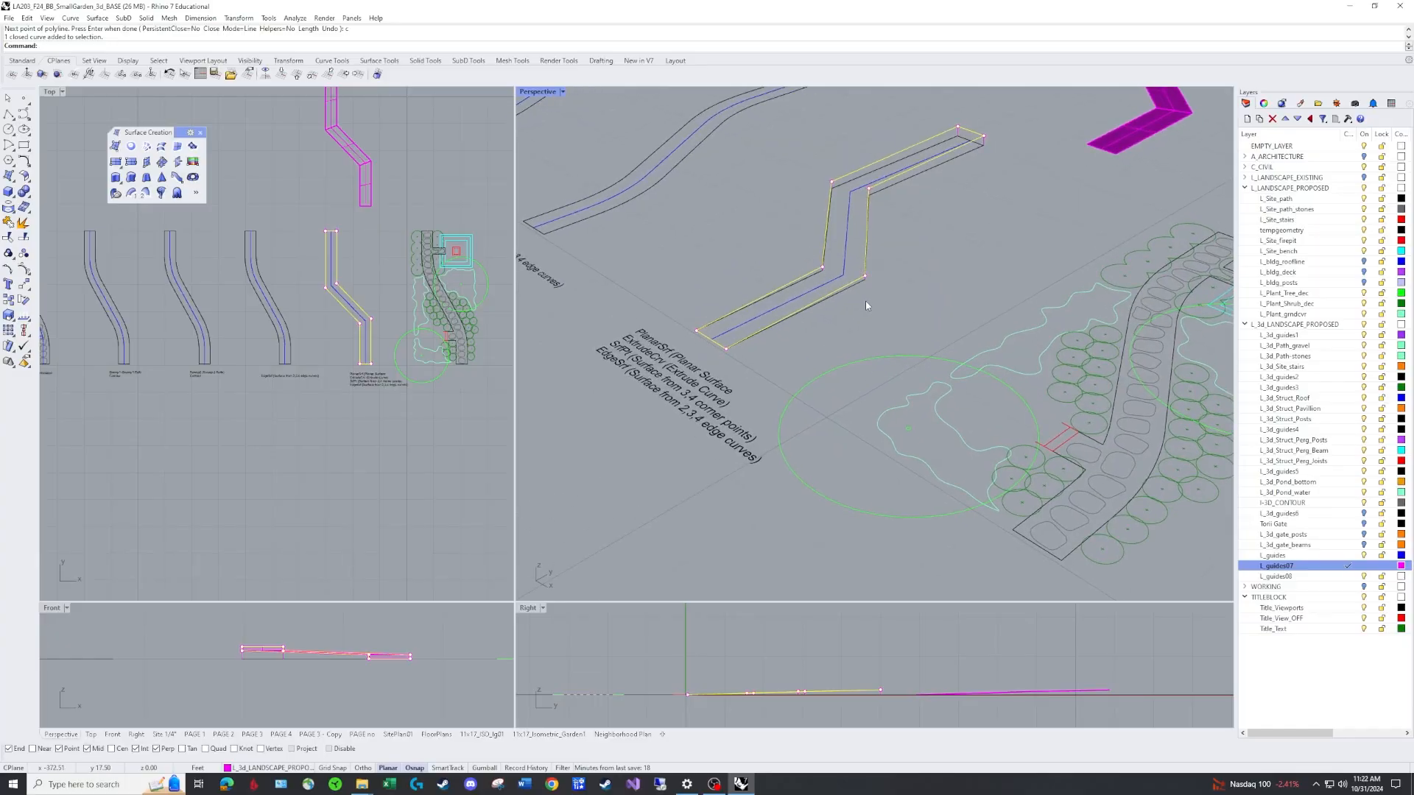
{"action": "right_click_drag", "start_coordinate": [857, 306], "coordinate": [906, 372]}
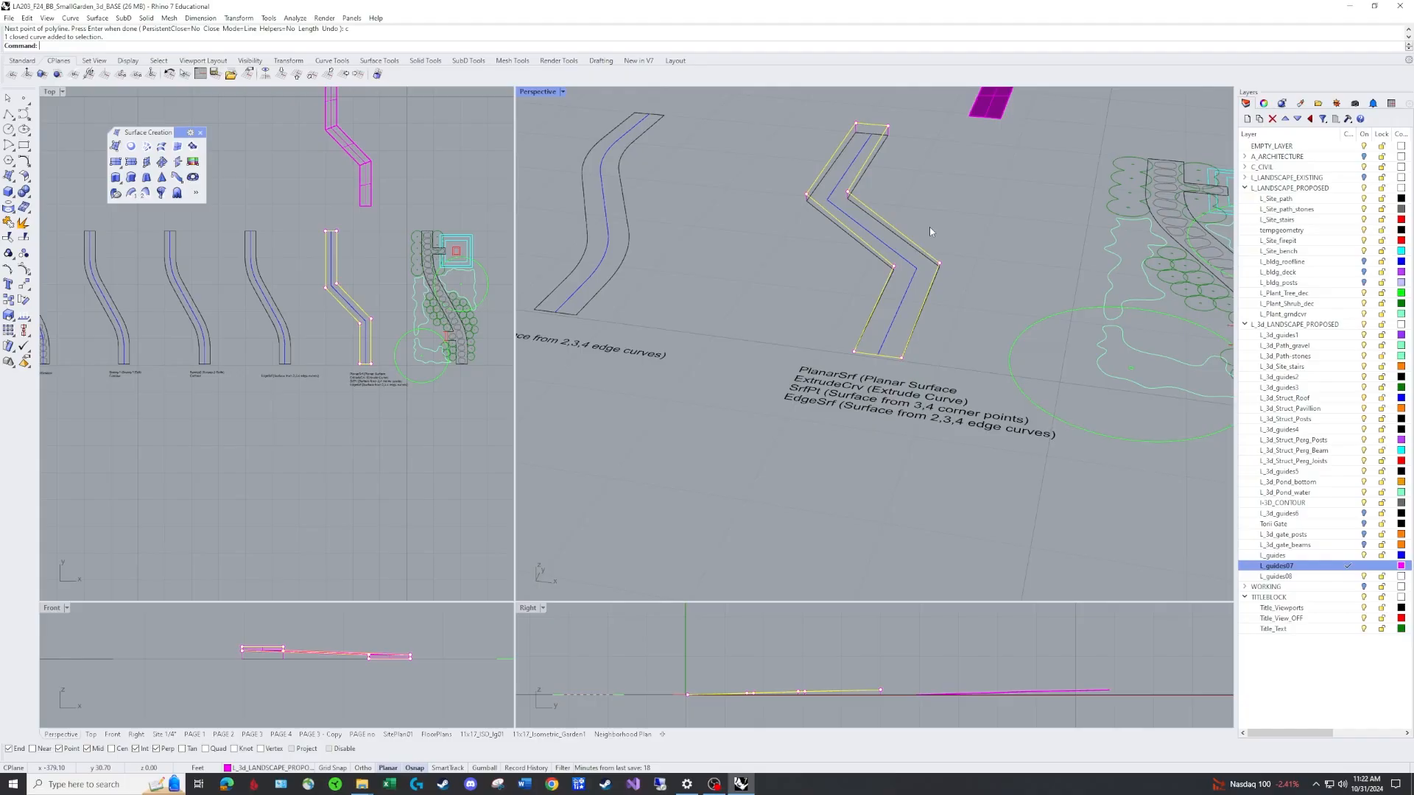
{"action": "key", "text": "Escape"}
{"action": "right_click_drag", "start_coordinate": [953, 207], "coordinate": [922, 247], "text": "shift"}
{"action": "scroll", "coordinate": [905, 239], "scroll_direction": "up", "scroll_amount": 3}
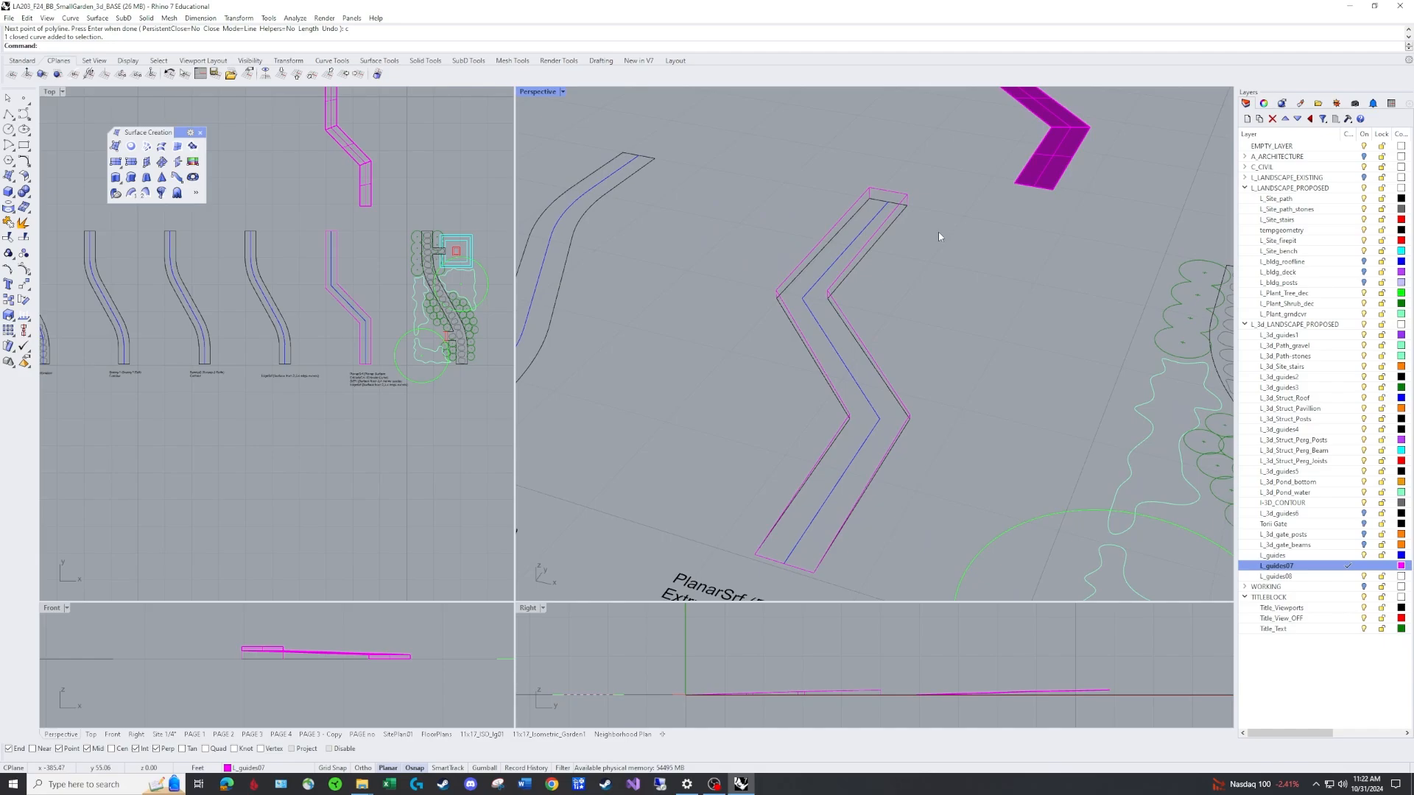
{"action": "scroll", "coordinate": [672, 336], "scroll_direction": "down", "scroll_amount": 4}
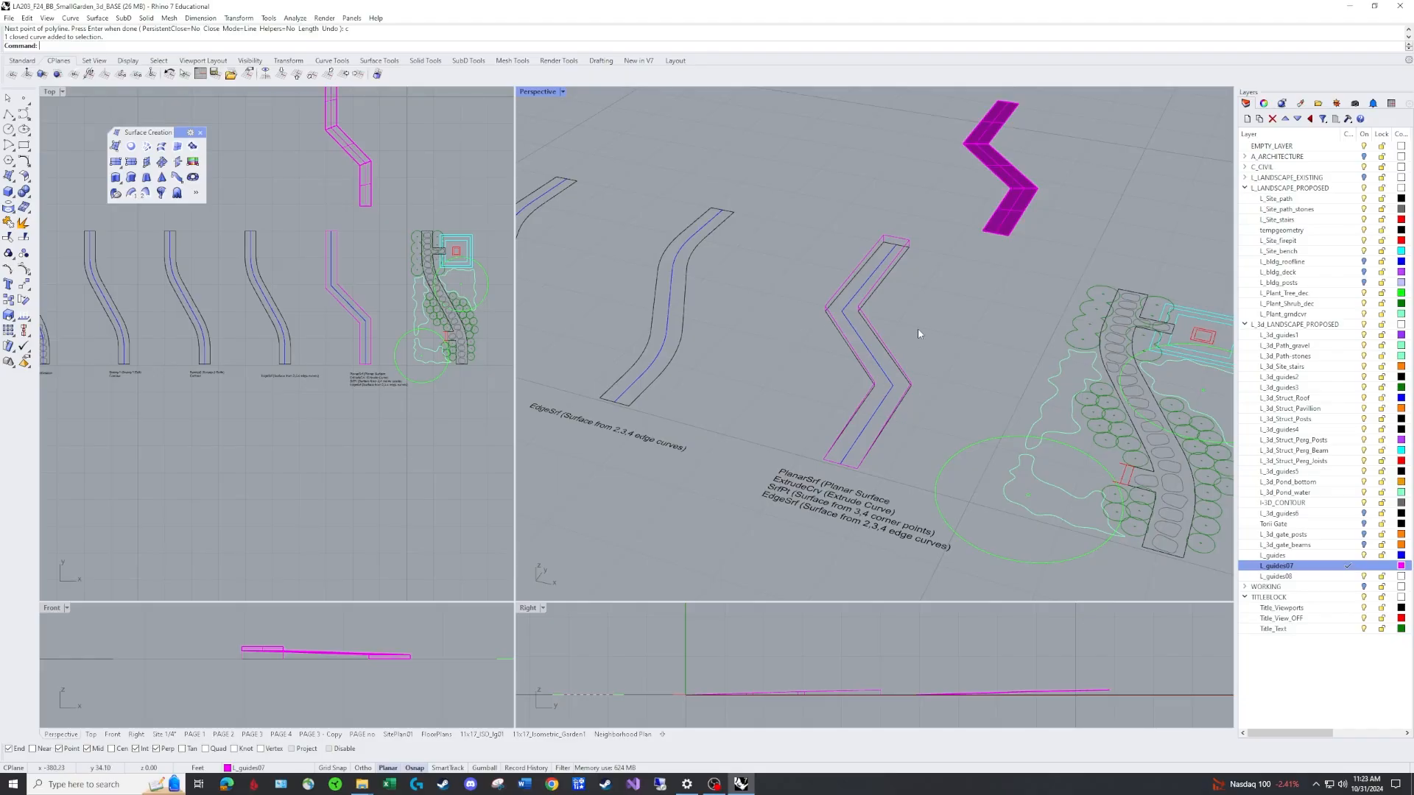
Draw a closed triangular cutting polyline across the upper end of the traced outline.
{"action": "scroll", "coordinate": [918, 310], "scroll_direction": "up", "scroll_amount": 1}
{"action": "type", "text": "pl"}
{"action": "key", "text": "Return"}
{"action": "left_click", "coordinate": [874, 224]}
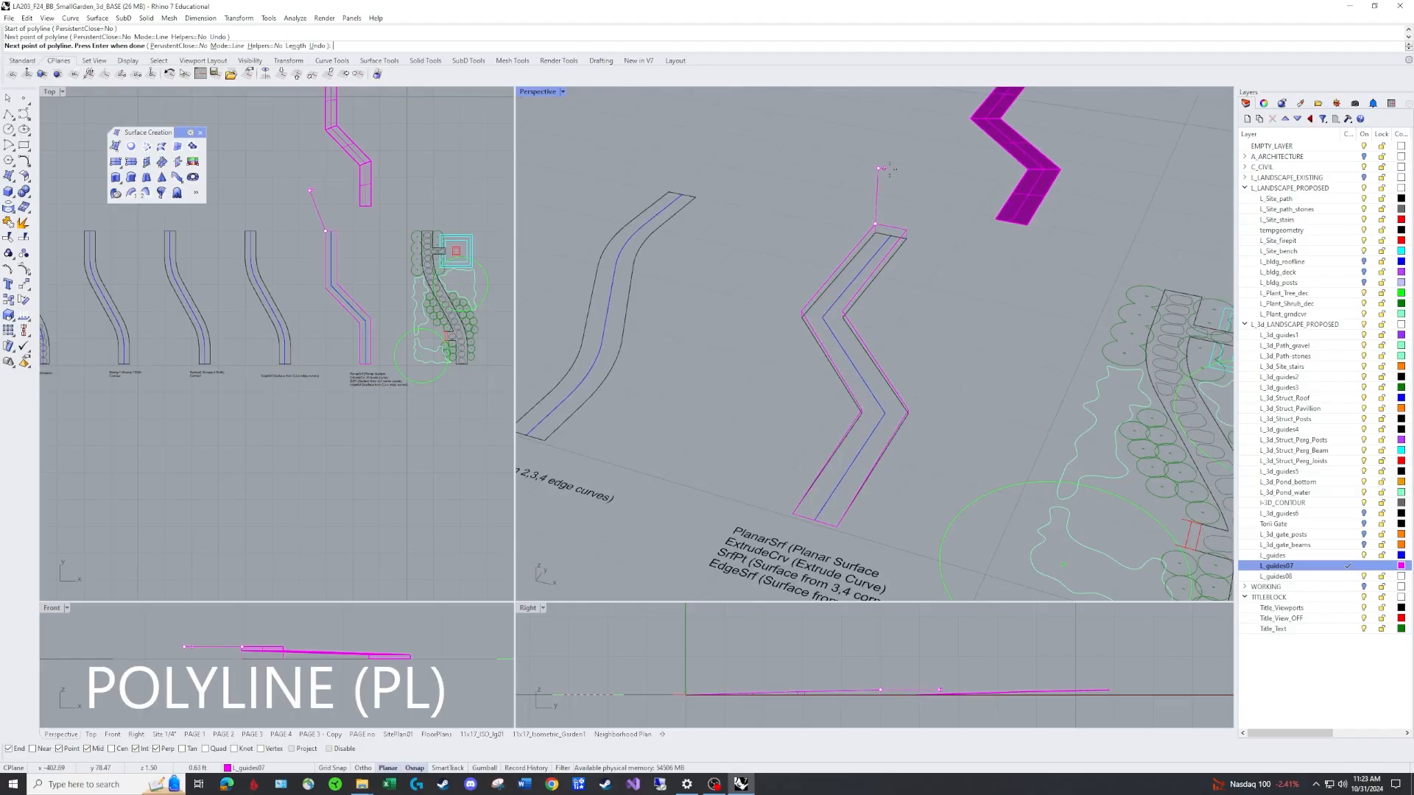
{"action": "left_click", "coordinate": [933, 191]}
{"action": "left_click", "coordinate": [907, 230]}
{"action": "mouse_move", "coordinate": [945, 283]}
{"action": "right_mouse_down"}
{"action": "mouse_move", "coordinate": [938, 250]}
{"action": "mouse_move", "coordinate": [932, 279]}
{"action": "right_mouse_up"}
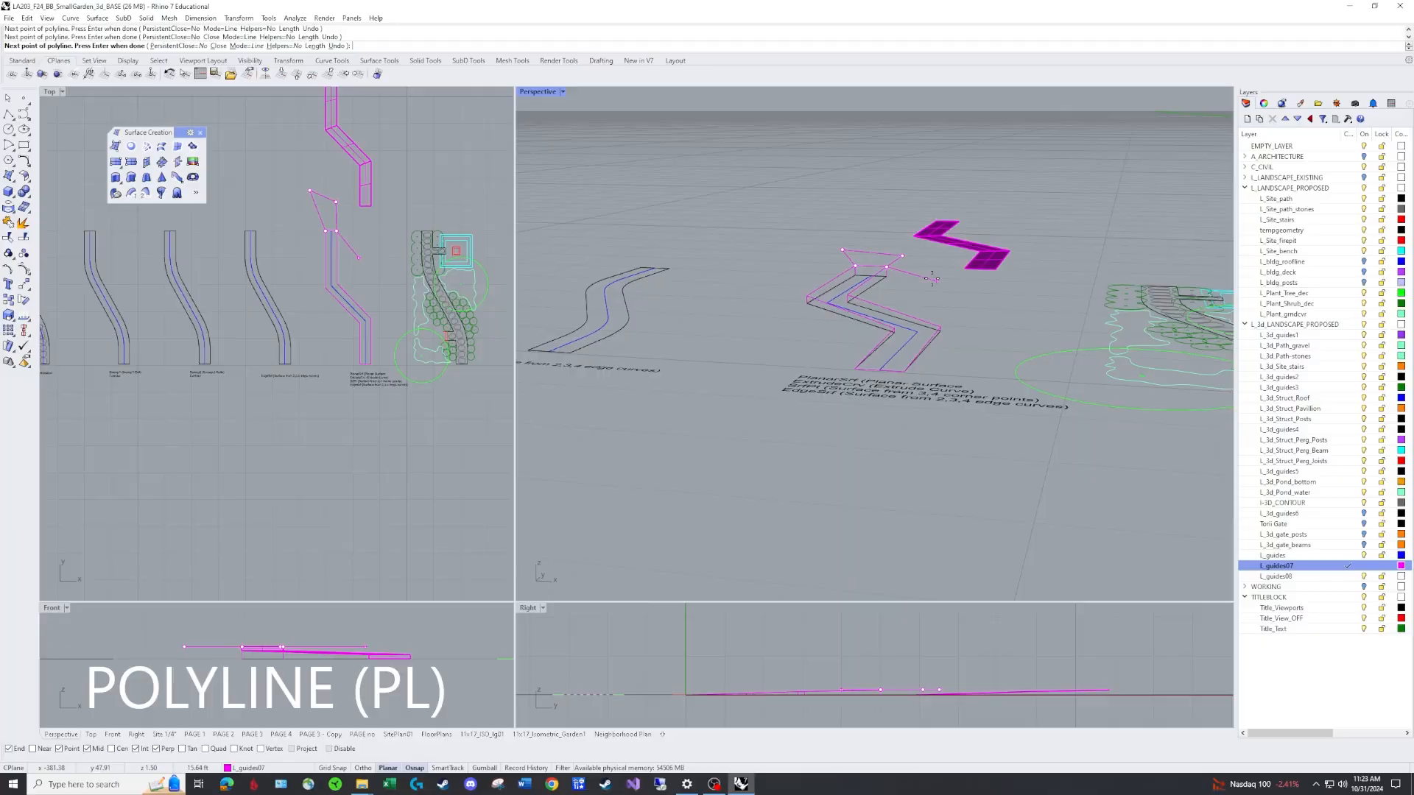
{"action": "right_click", "coordinate": [932, 279]}
Draw a second closed cutting polyline across the lower end of the traced outline.
{"action": "scroll", "coordinate": [824, 434], "scroll_direction": "up", "scroll_amount": 5}
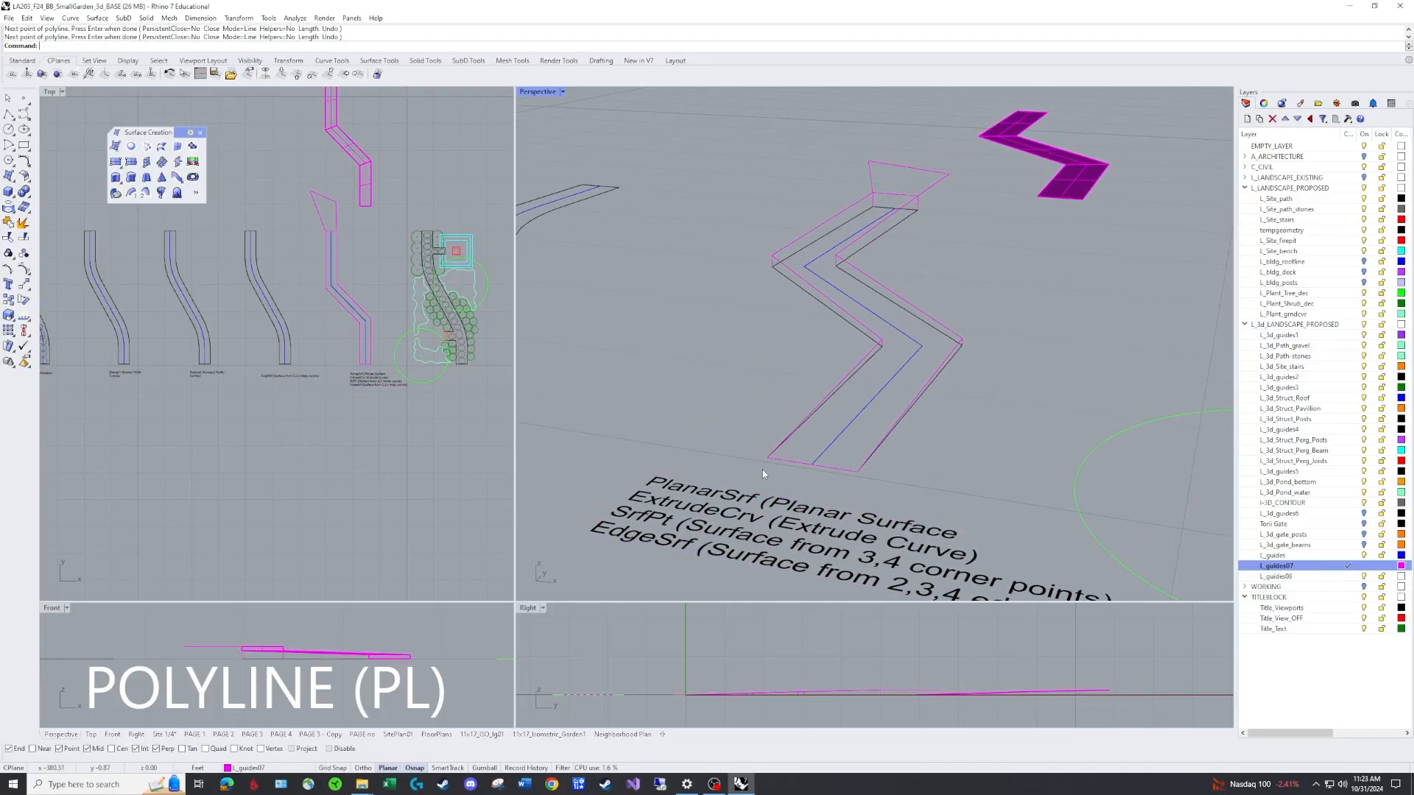
{"action": "right_click", "coordinate": [763, 474]}
{"action": "left_click", "coordinate": [768, 458]}
{"action": "left_click", "coordinate": [594, 486]}
{"action": "left_click", "coordinate": [965, 515]}
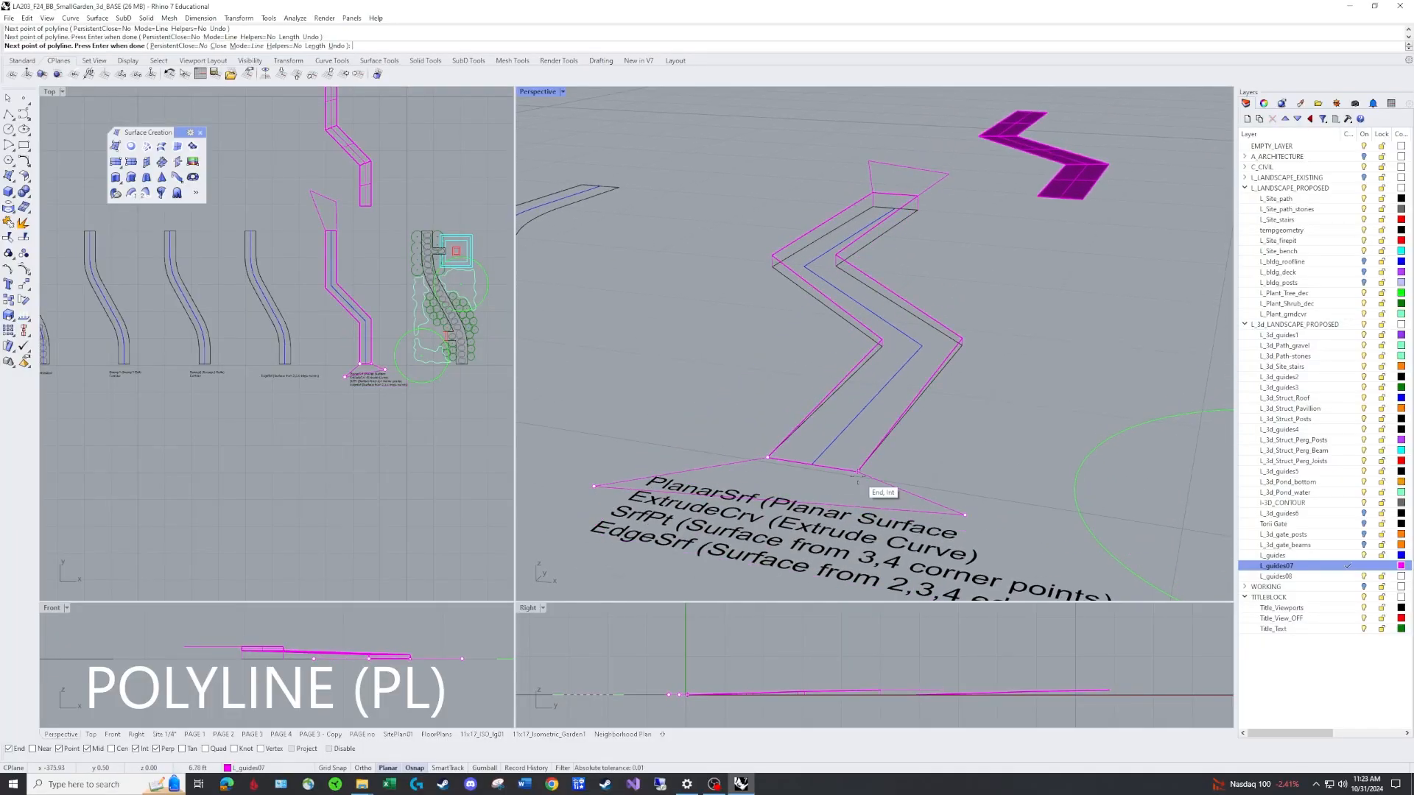
{"action": "left_click", "coordinate": [858, 472]}
{"action": "right_click", "coordinate": [937, 482]}
Split the traced closed polyline using the two cutting polylines at its ends.
{"action": "scroll", "coordinate": [941, 482], "scroll_direction": "down", "scroll_amount": 5}
{"action": "mouse_move", "coordinate": [940, 472]}
{"action": "right_mouse_down"}
{"action": "mouse_move", "coordinate": [951, 499]}
{"action": "mouse_move", "coordinate": [956, 449]}
{"action": "right_mouse_up"}
{"action": "type", "text": "Split"}
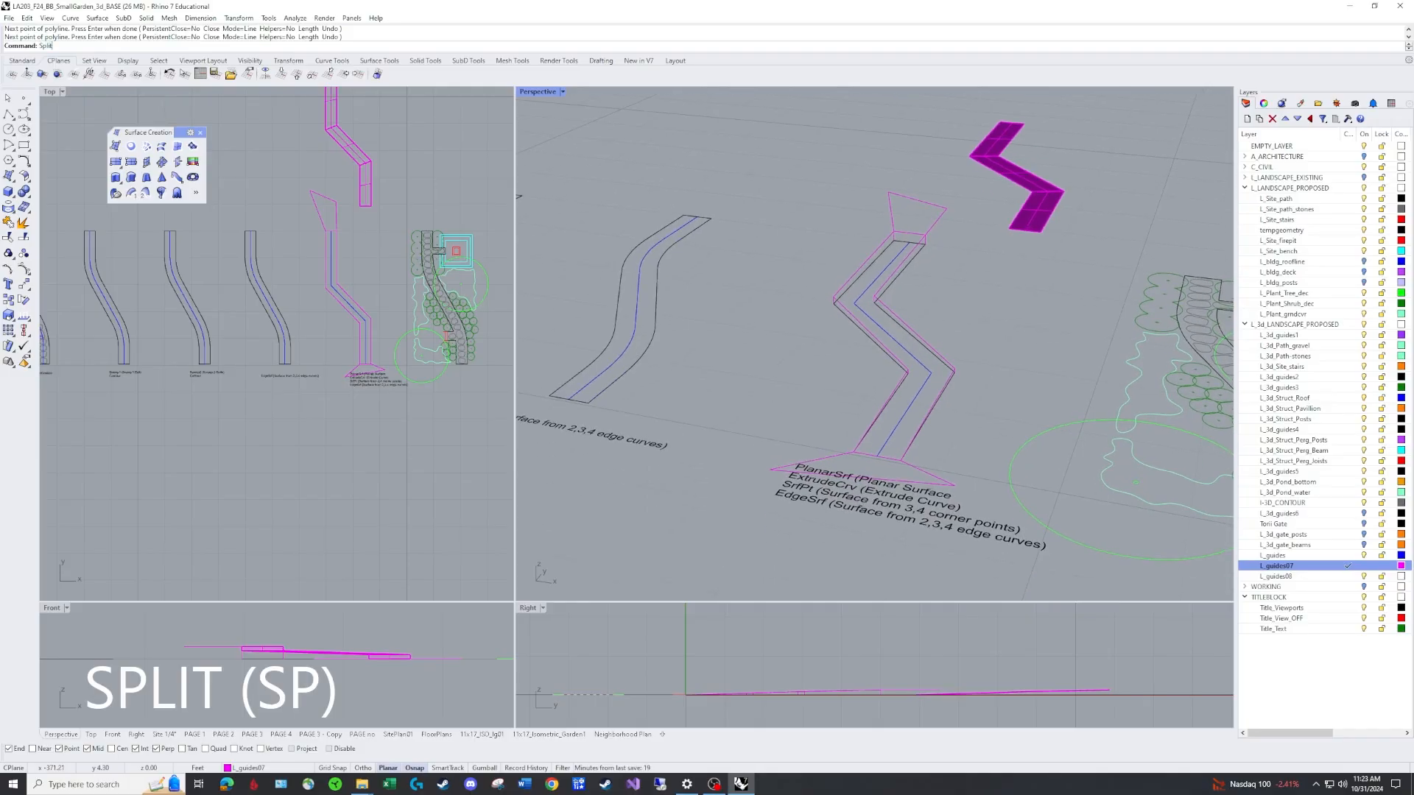
{"action": "key", "text": "Return"}
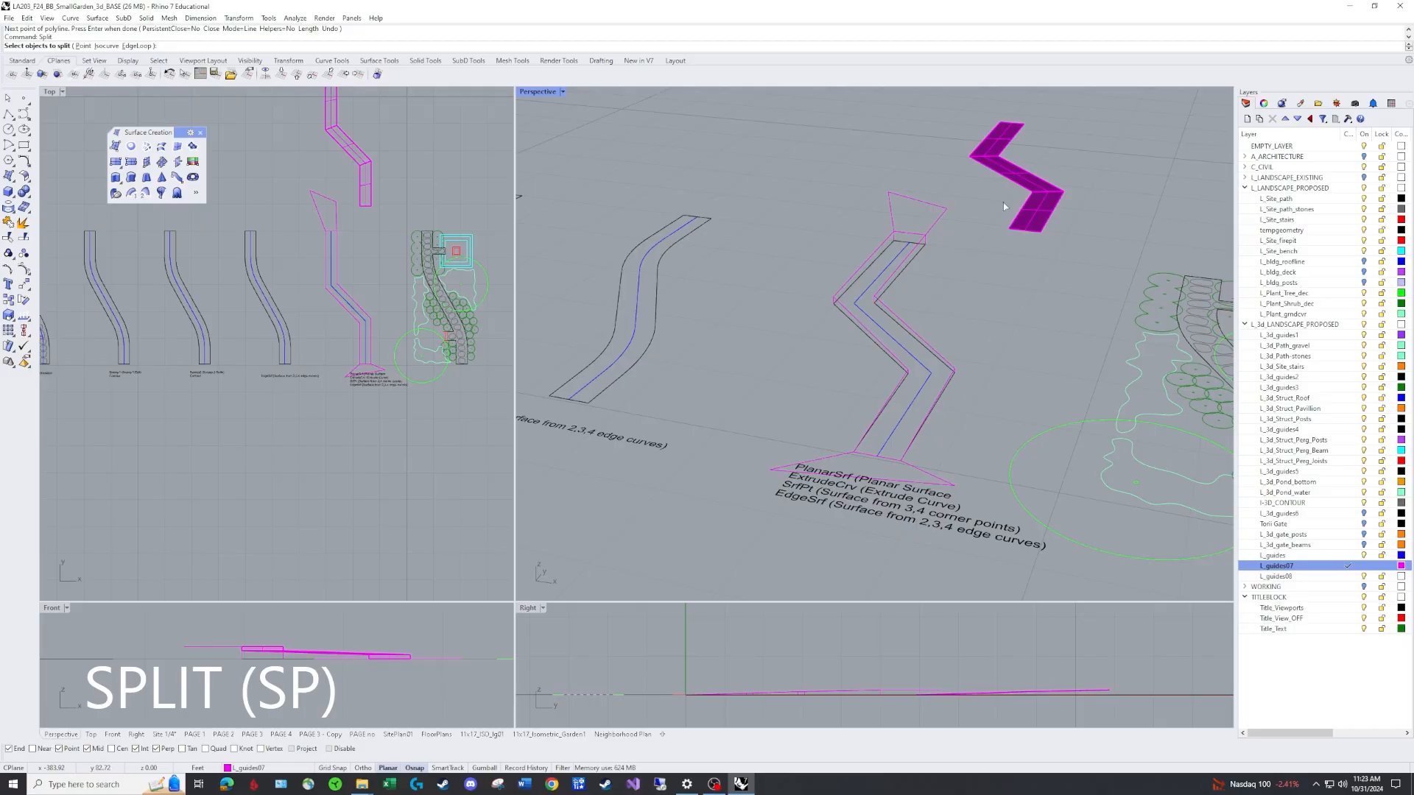
{"action": "left_click", "coordinate": [907, 279]}
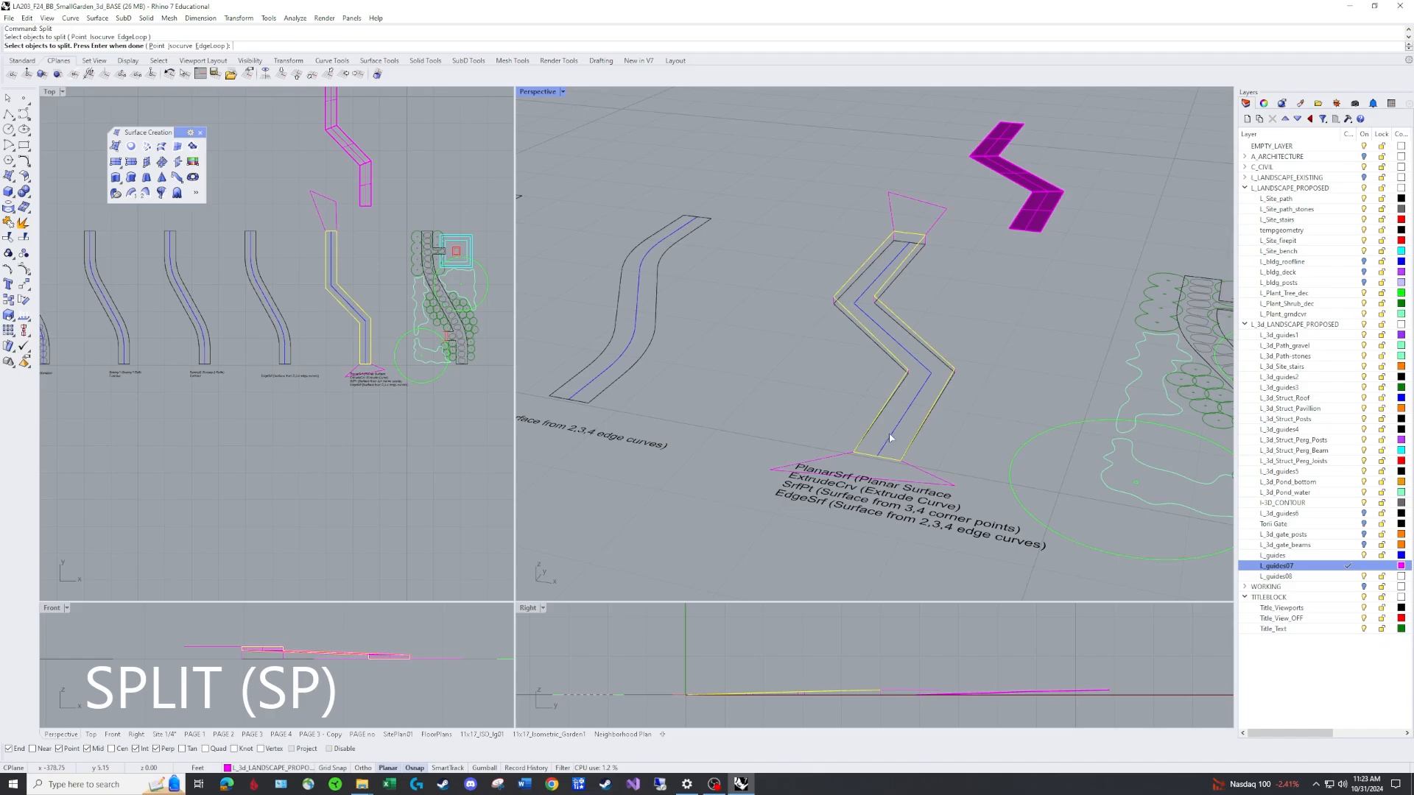
{"action": "key", "text": "Return"}
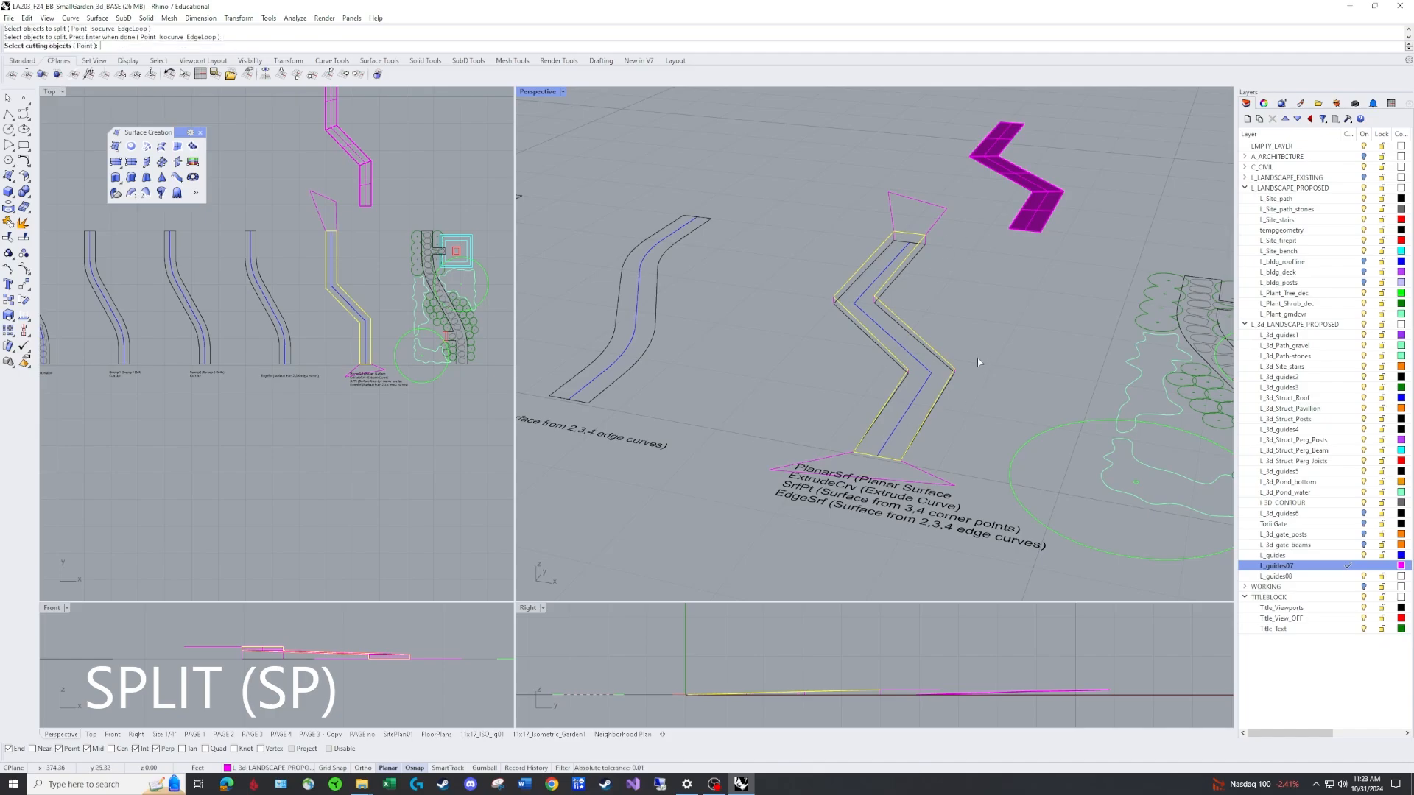
{"action": "left_click", "coordinate": [938, 219]}
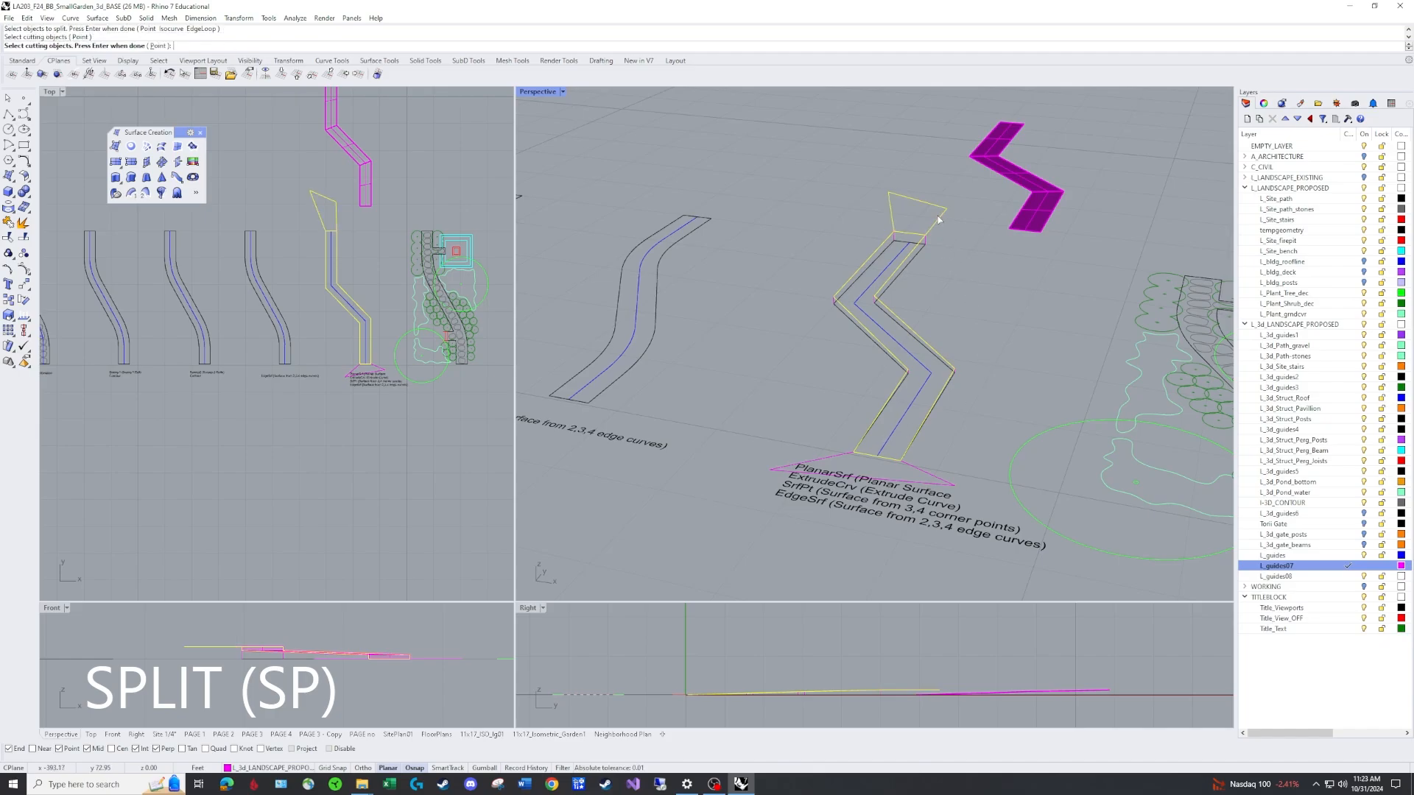
{"action": "left_click", "coordinate": [834, 462]}
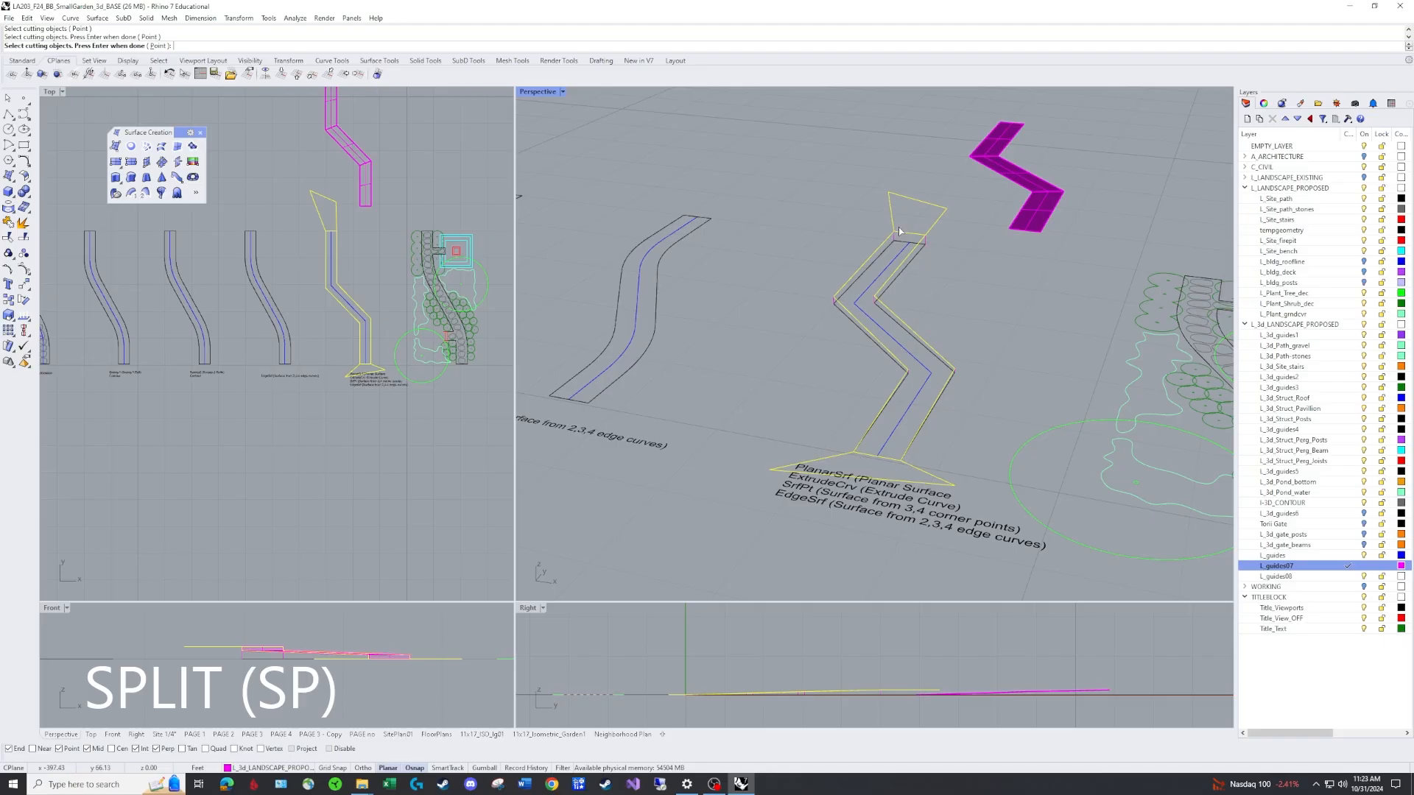
{"action": "key", "text": "Return"}
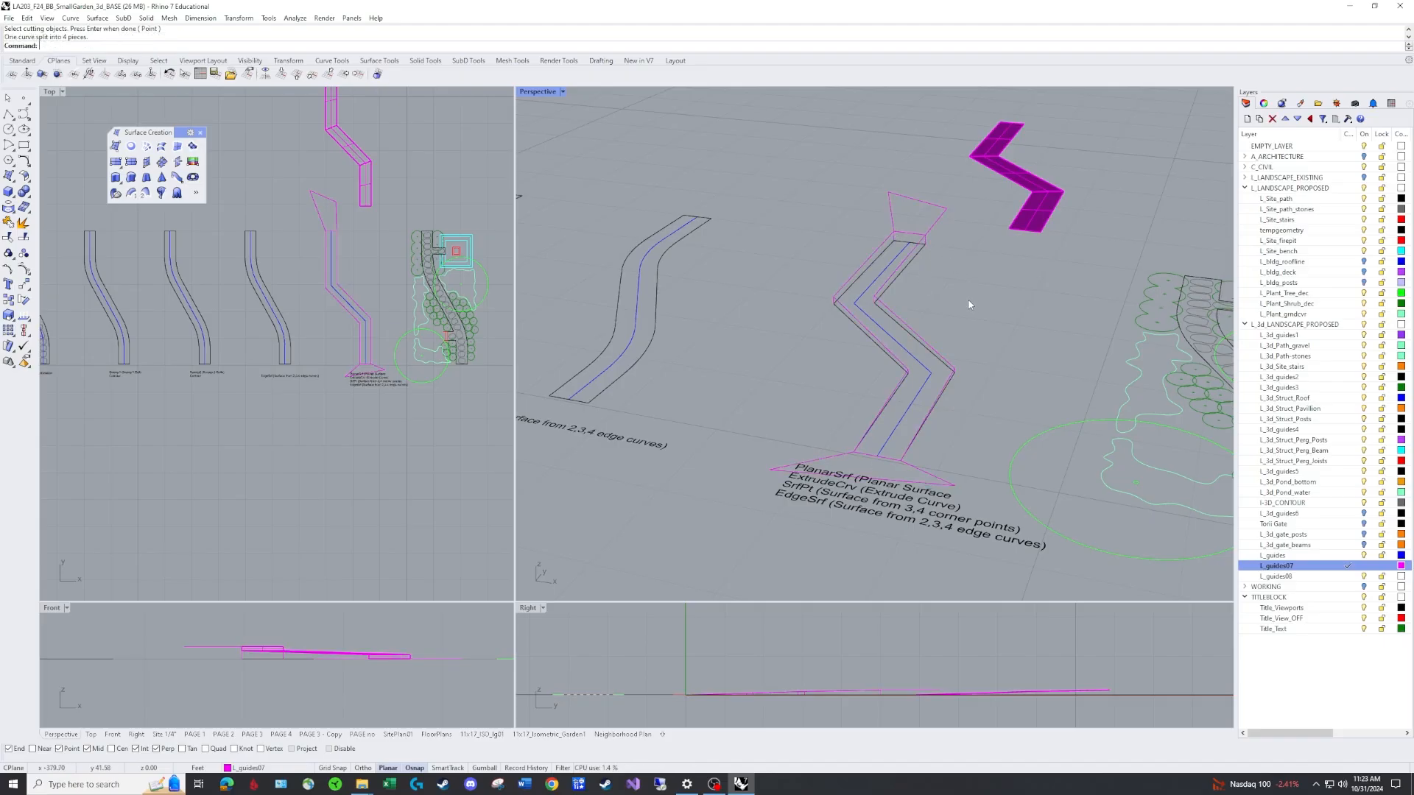
Delete the two triangular cutting polylines at the path ends.
{"action": "left_click", "coordinate": [912, 236]}
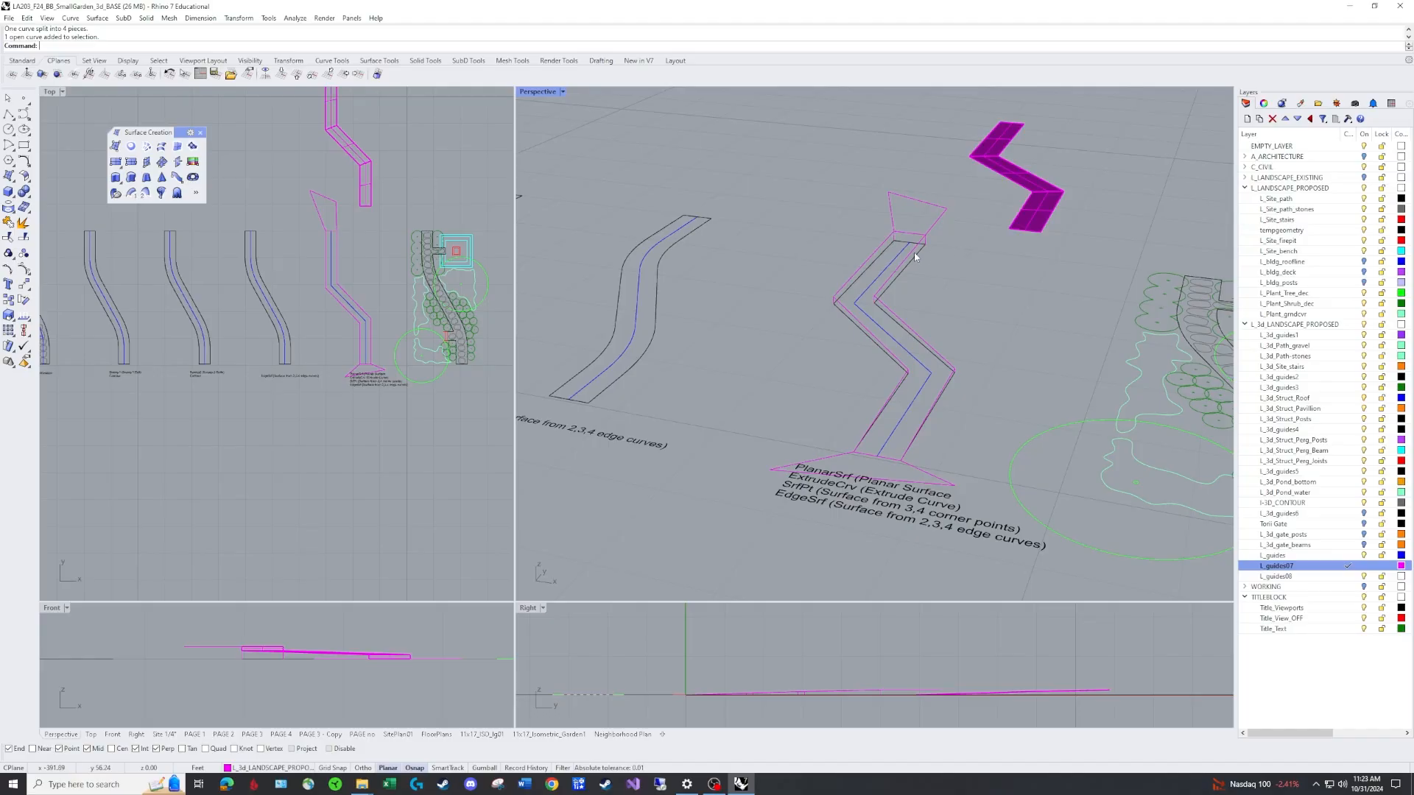
{"action": "left_click", "coordinate": [905, 464]}
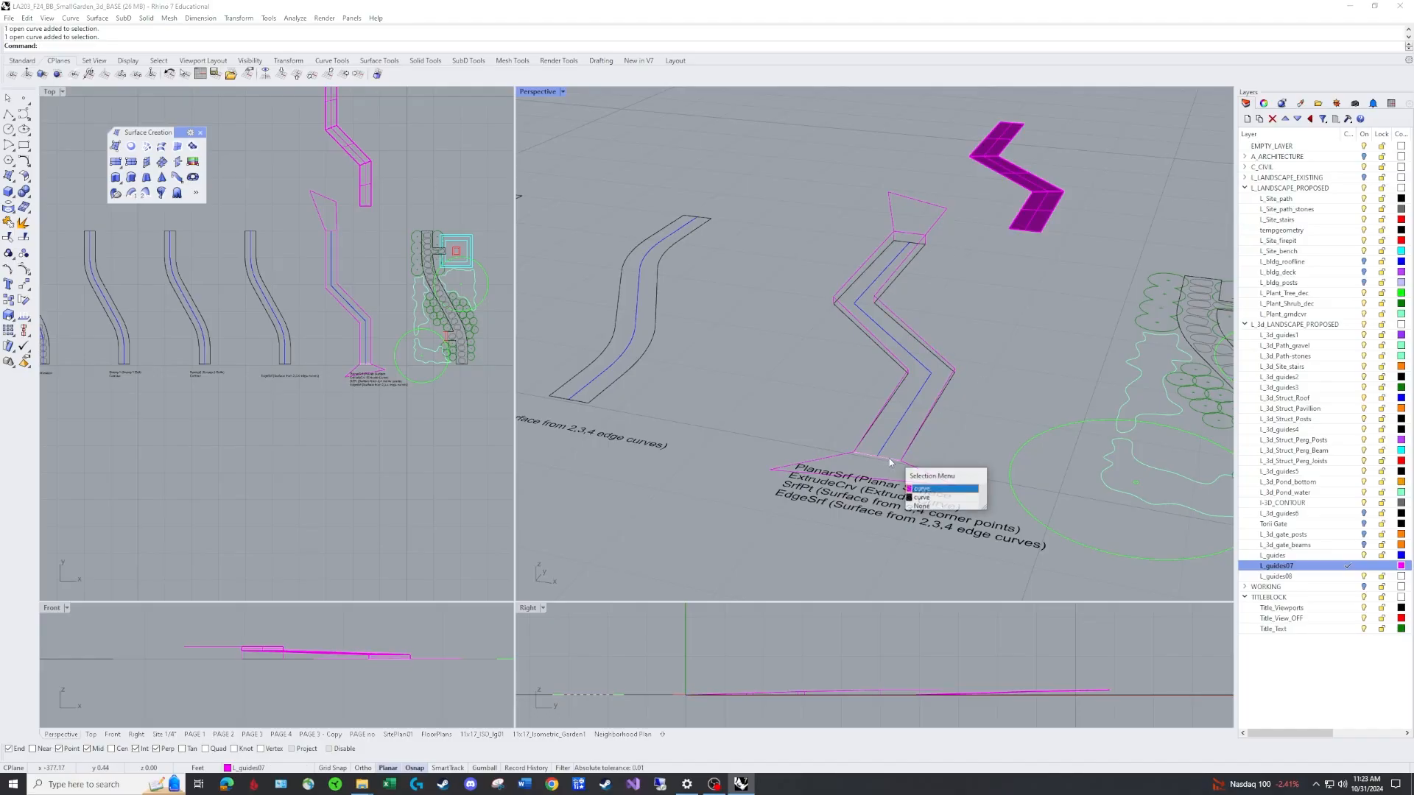
{"action": "left_click", "coordinate": [920, 489]}
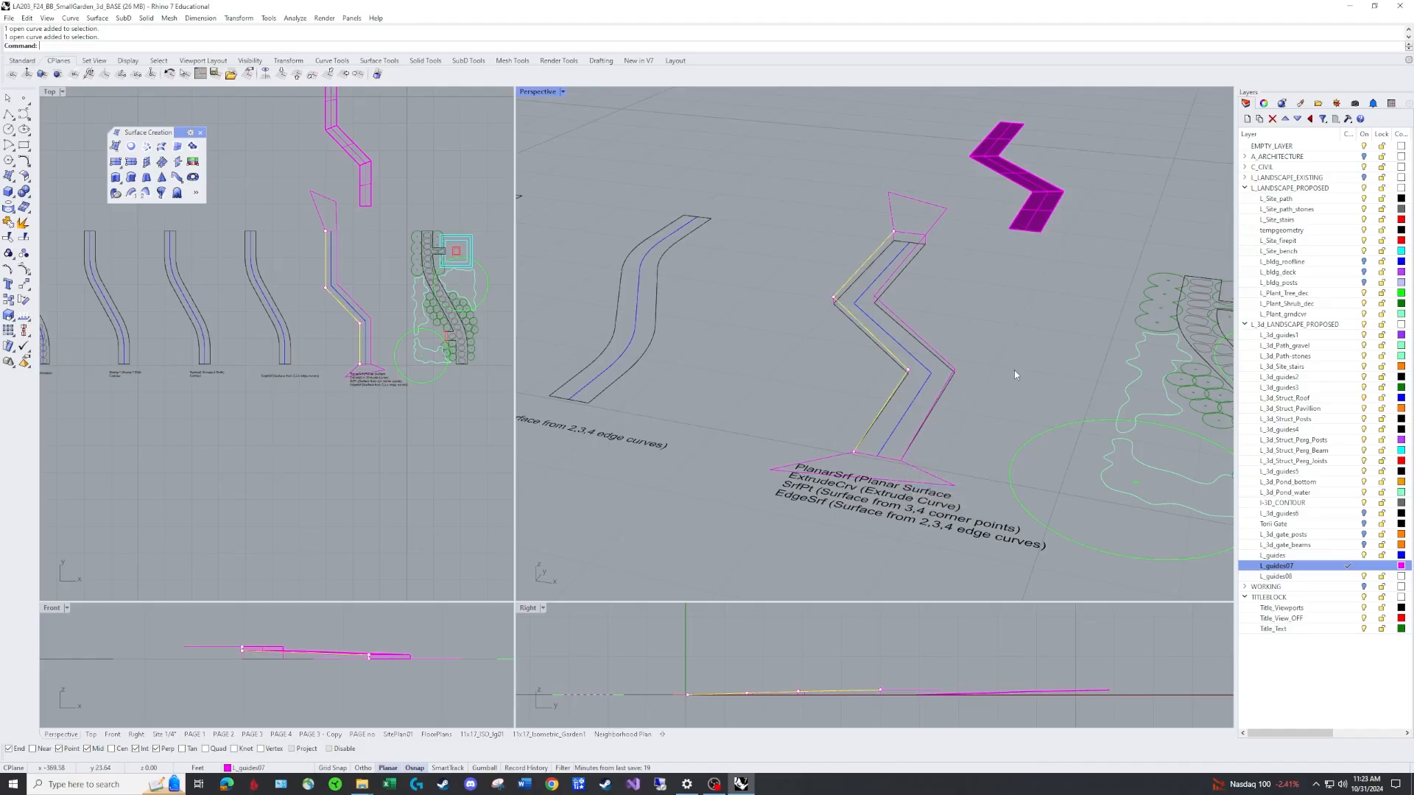
{"action": "type", "text": "E"}
{"action": "key", "text": "Return"}
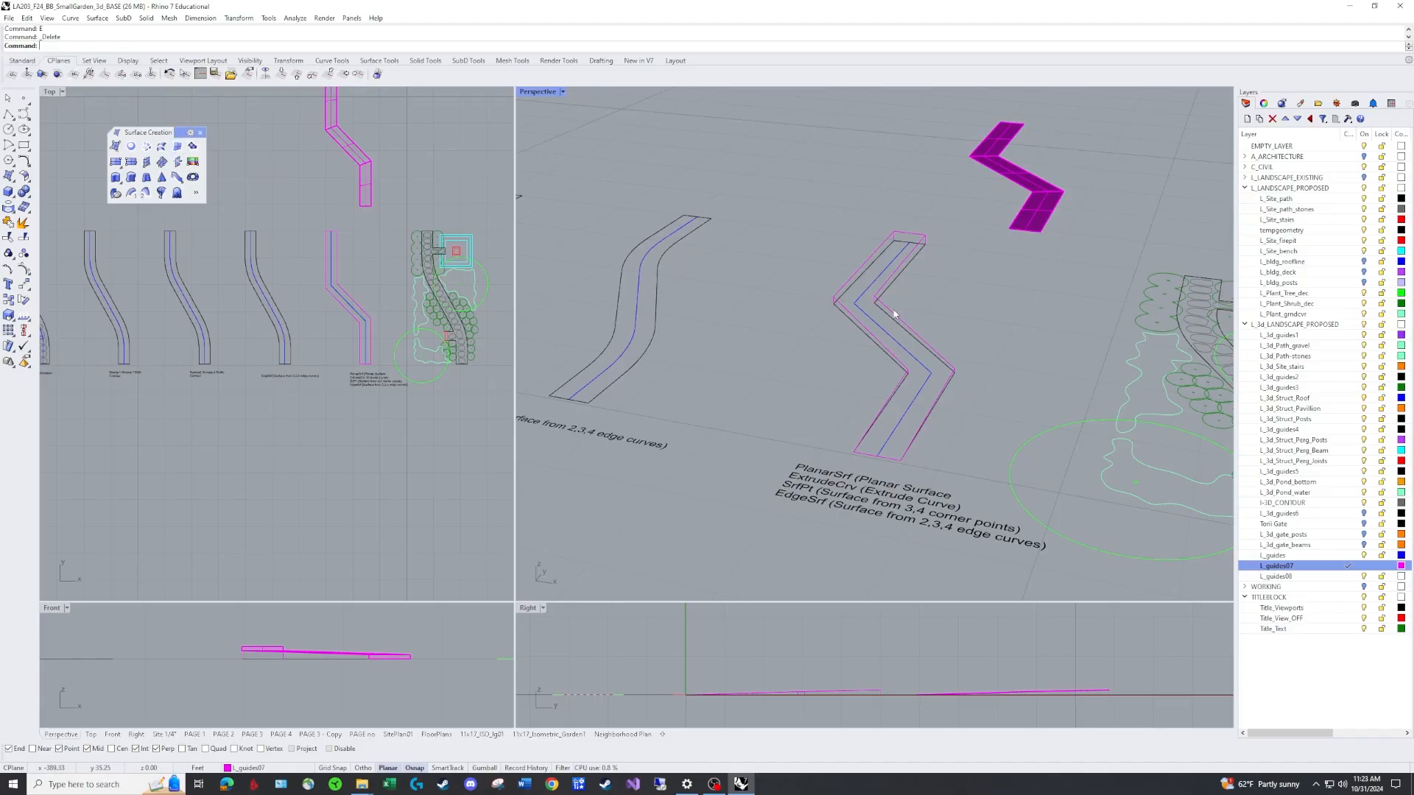
Create an edge surface from the four split curves around the path.
{"action": "type", "text": "dgeSrf"}
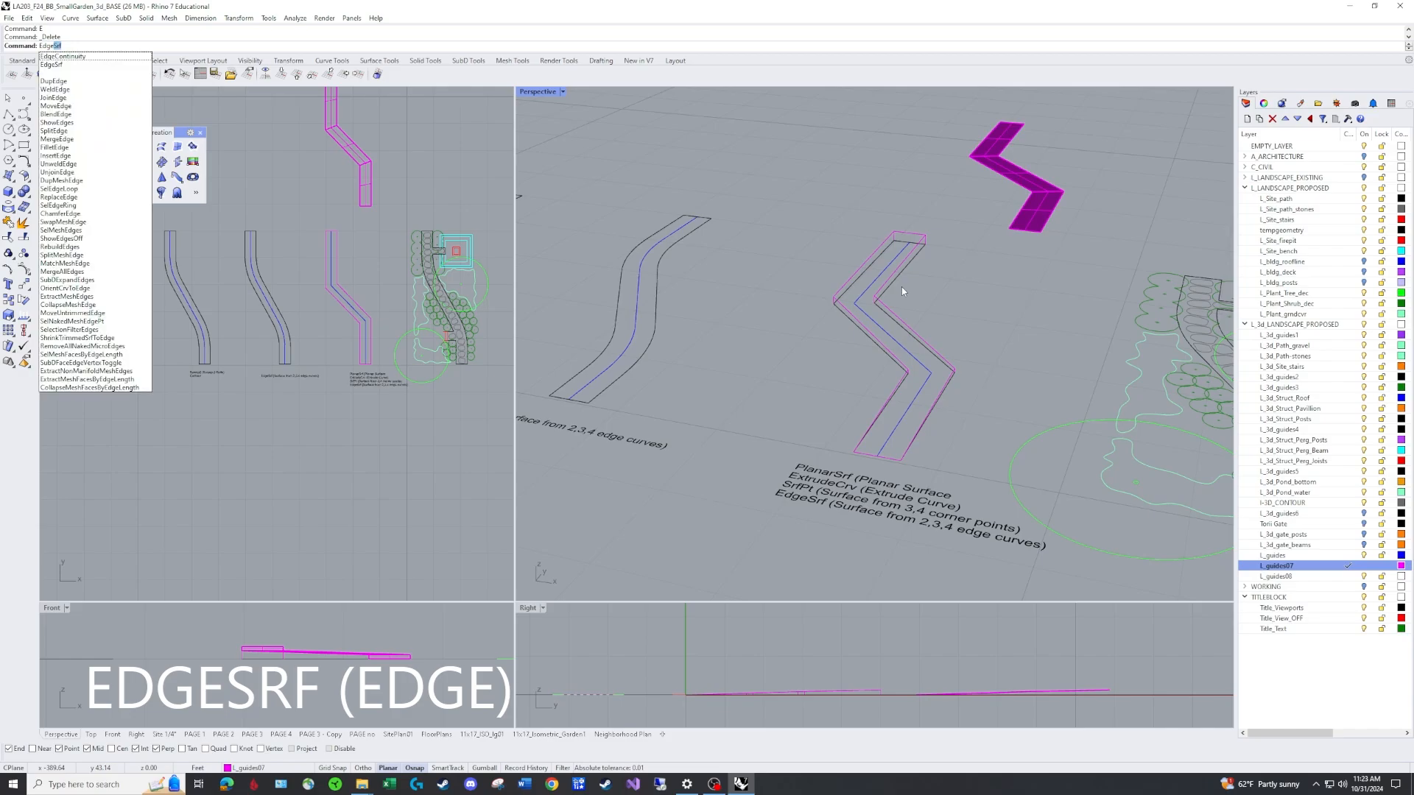
{"action": "key", "text": "Return"}
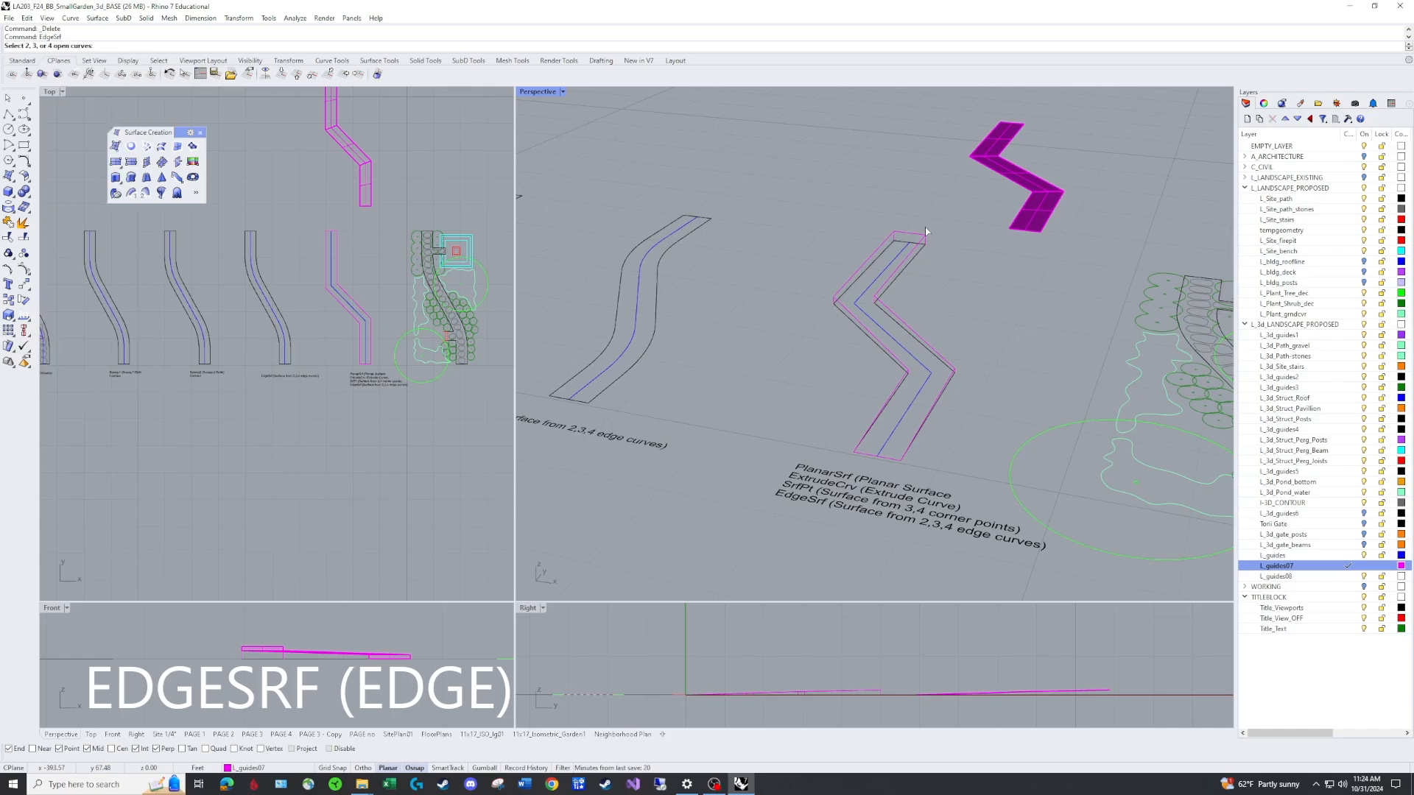
{"action": "left_click", "coordinate": [924, 234]}
{"action": "left_click", "coordinate": [912, 257]}
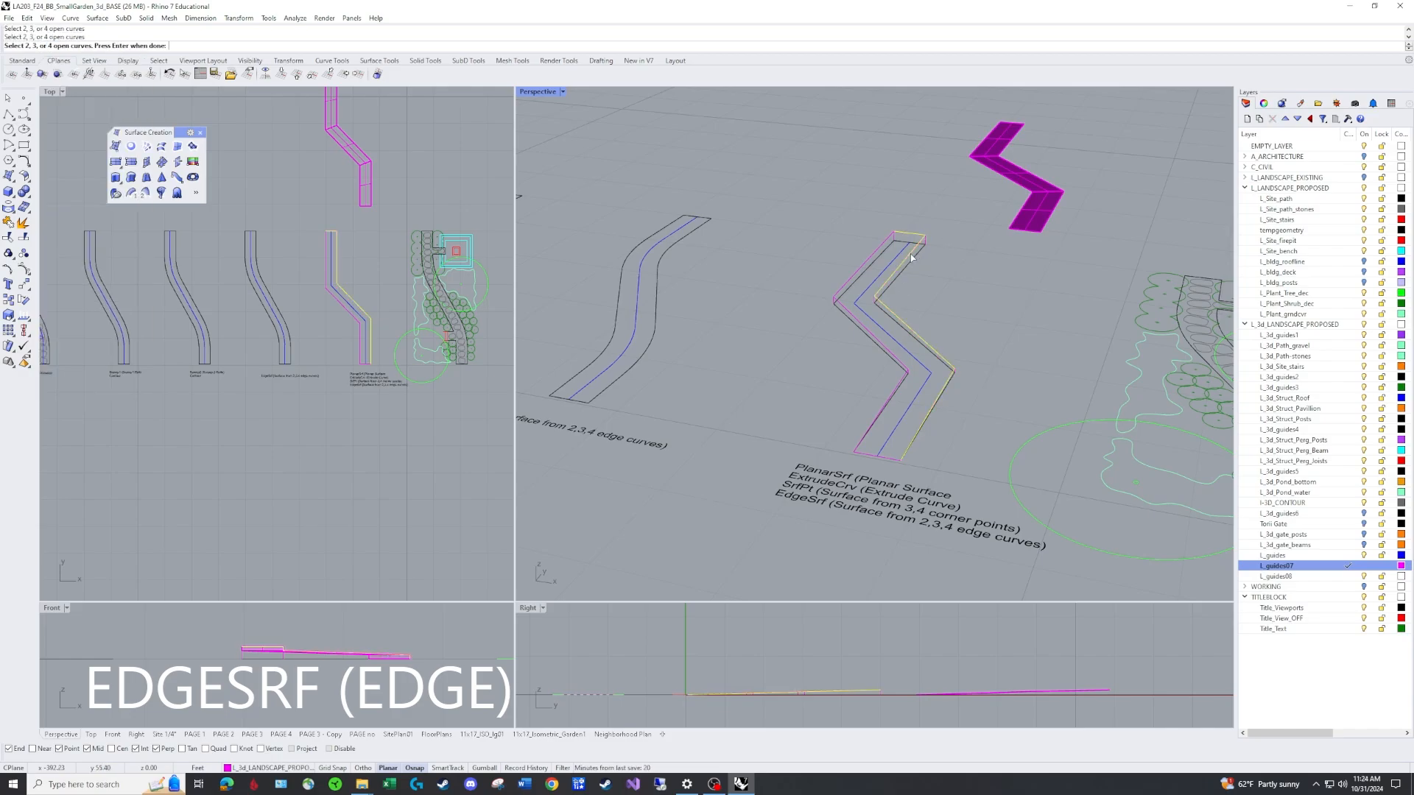
{"action": "left_click", "coordinate": [893, 459]}
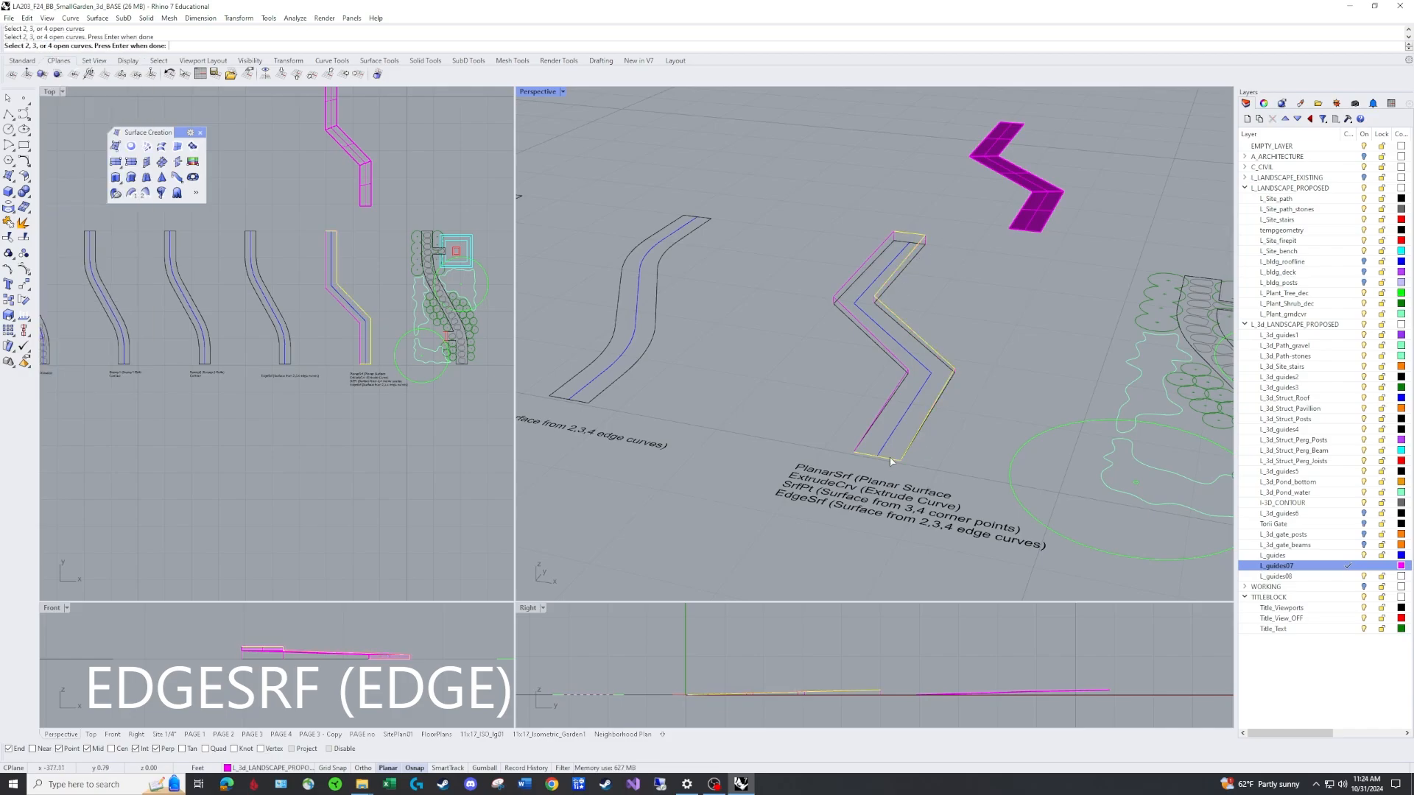
{"action": "left_click", "coordinate": [896, 360]}
{"action": "right_click_drag", "start_coordinate": [977, 298], "coordinate": [863, 315]}
{"action": "left_click", "coordinate": [863, 315]}
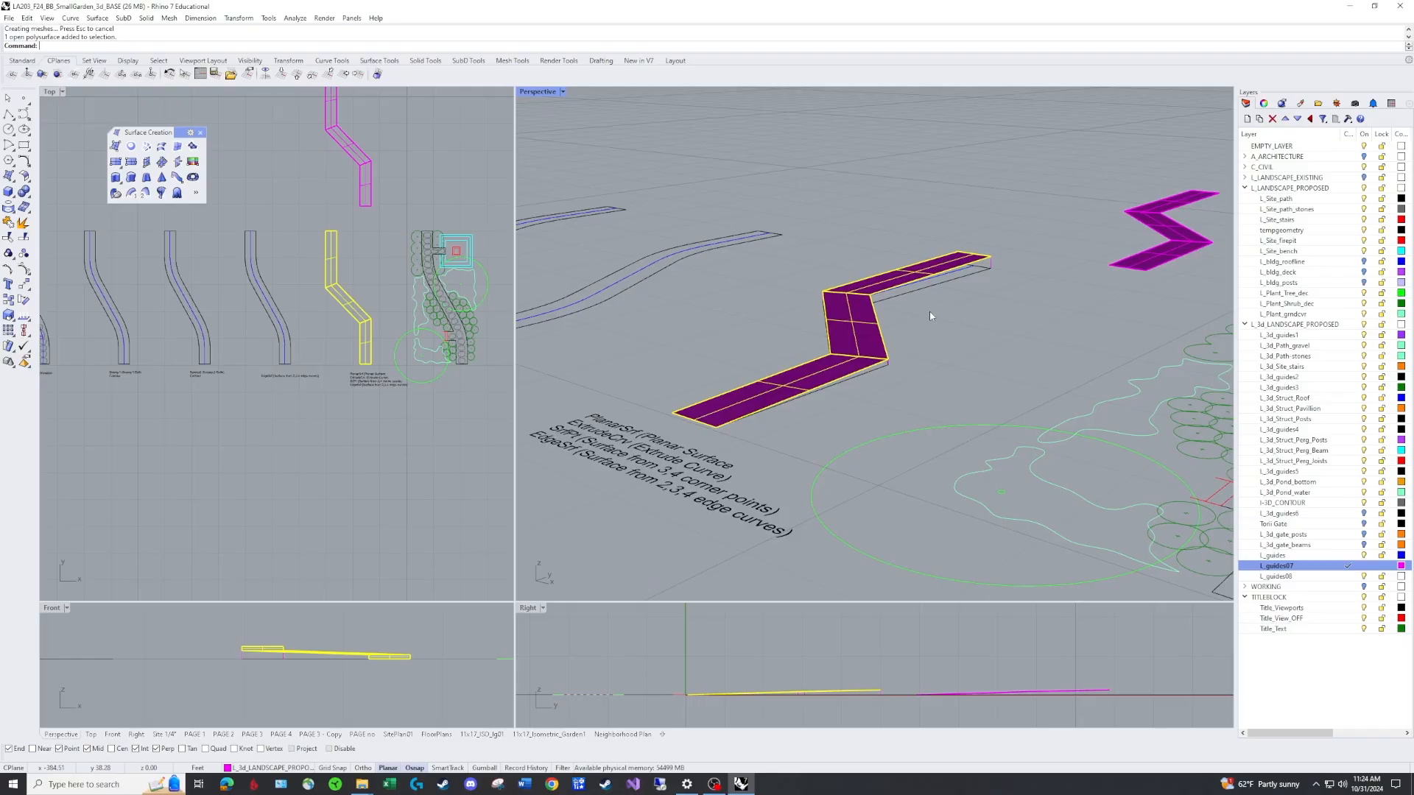
Move both path polysurfaces onto the L_guides layer.
{"action": "right_click_drag", "start_coordinate": [926, 292], "coordinate": [838, 363]}
{"action": "right_click_drag", "start_coordinate": [872, 417], "coordinate": [970, 379]}
{"action": "key", "text": "Escape"}
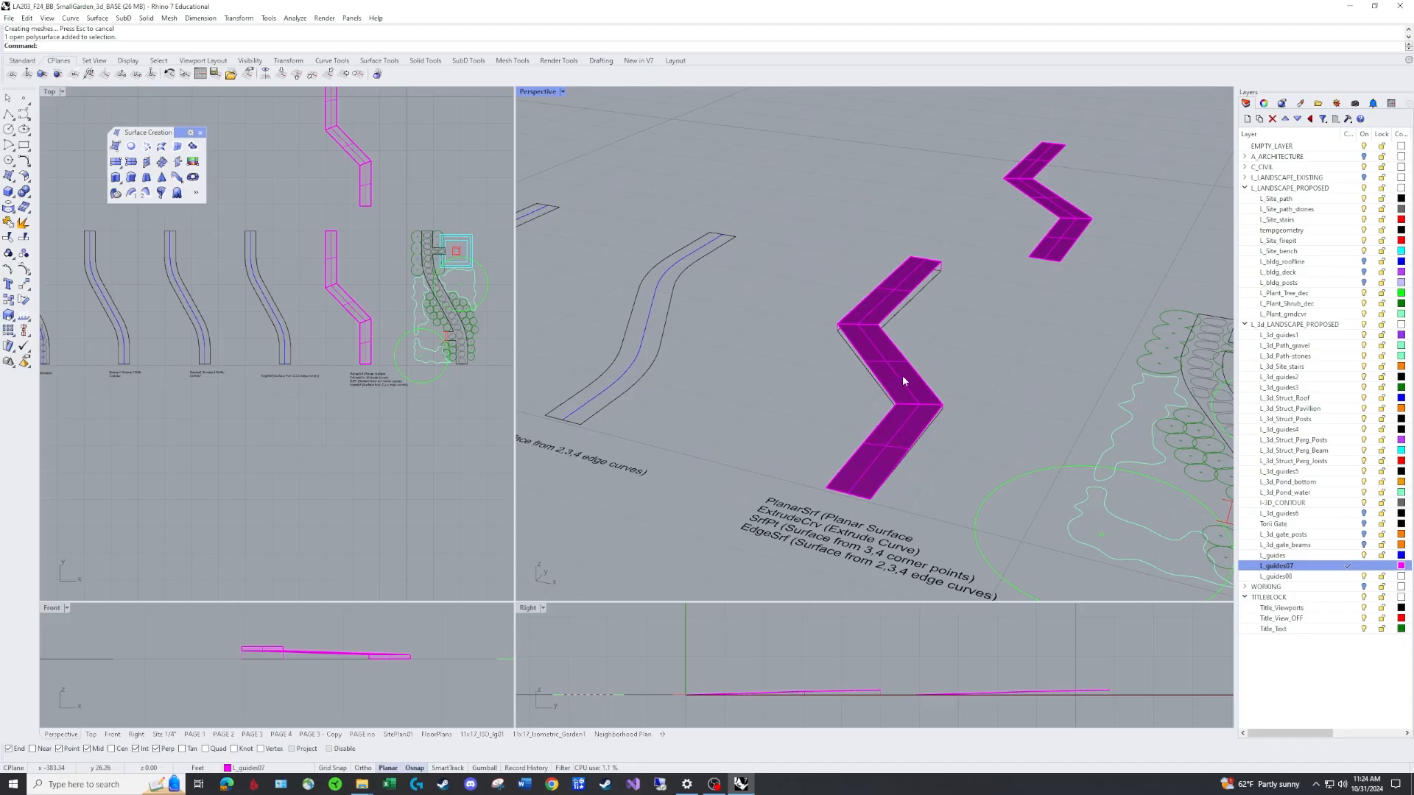
{"action": "left_click", "coordinate": [903, 374]}
{"action": "left_click", "coordinate": [1072, 231], "text": "shift"}
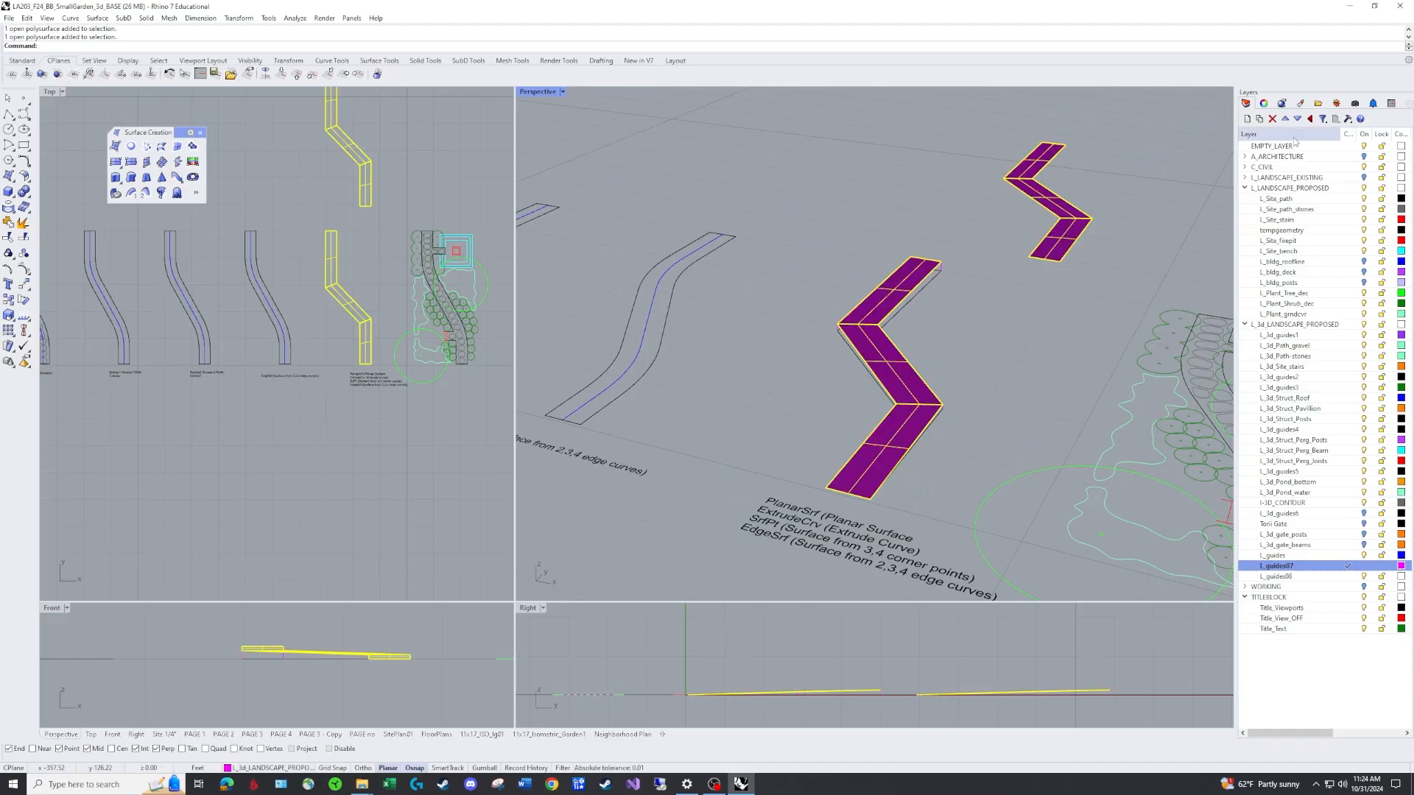
{"action": "left_click", "coordinate": [1264, 104]}
{"action": "left_click", "coordinate": [1401, 179]}
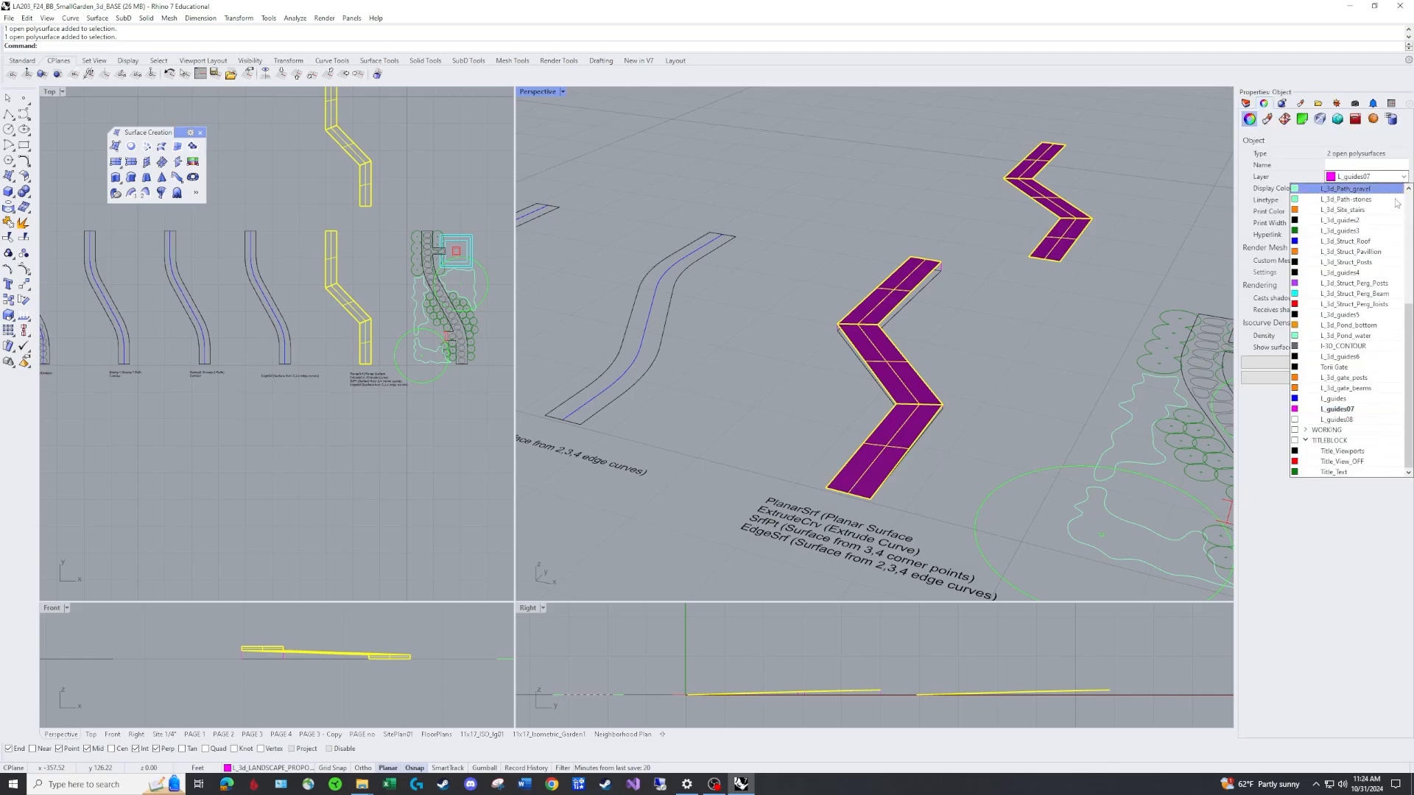
{"action": "left_click", "coordinate": [1348, 402]}
{"action": "left_click", "coordinate": [992, 364]}
Draw a vertical guide line 1.5 ft tall from the upper end corner of the next path outline.
{"action": "scroll", "coordinate": [992, 364], "scroll_direction": "down", "scroll_amount": 4}
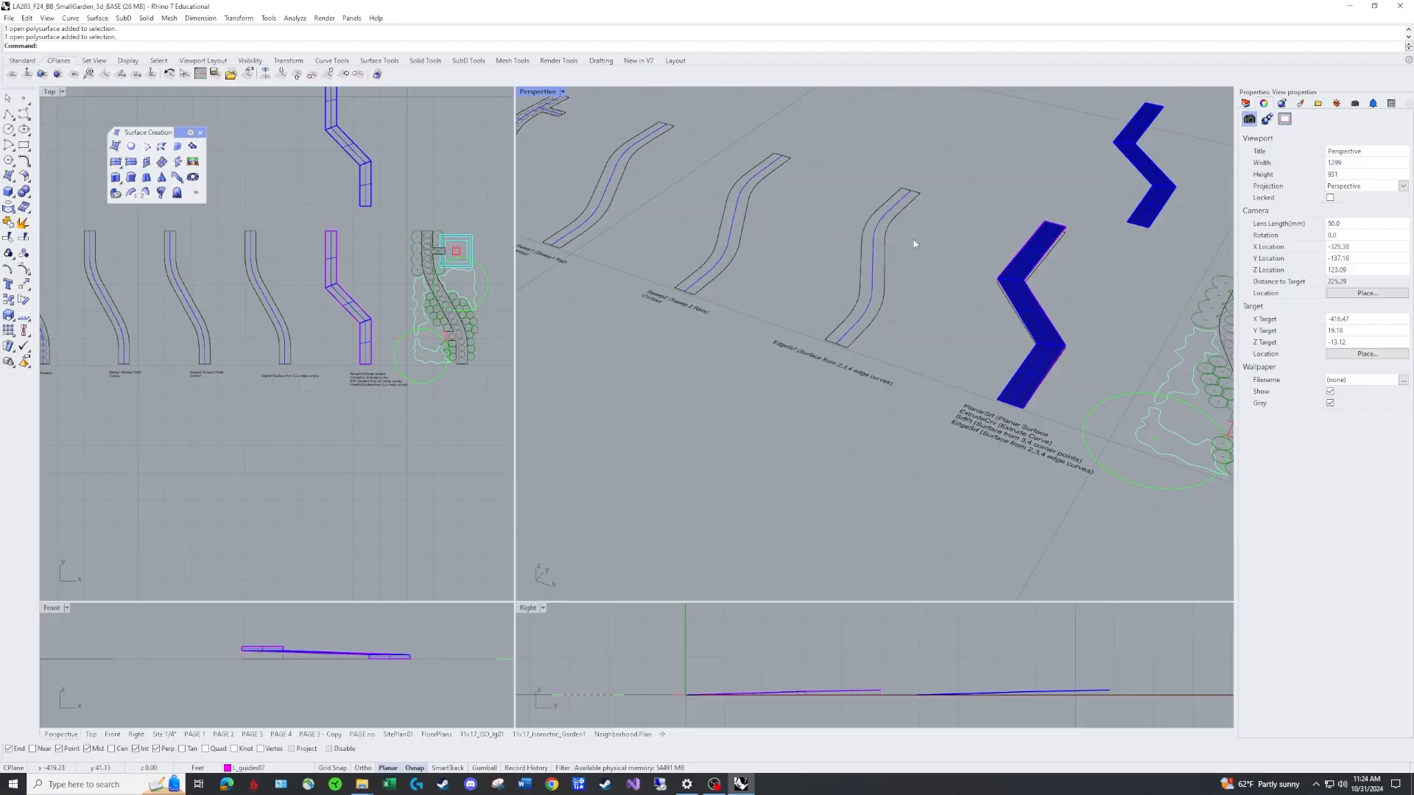
{"action": "scroll", "coordinate": [860, 288], "scroll_direction": "up", "scroll_amount": 2}
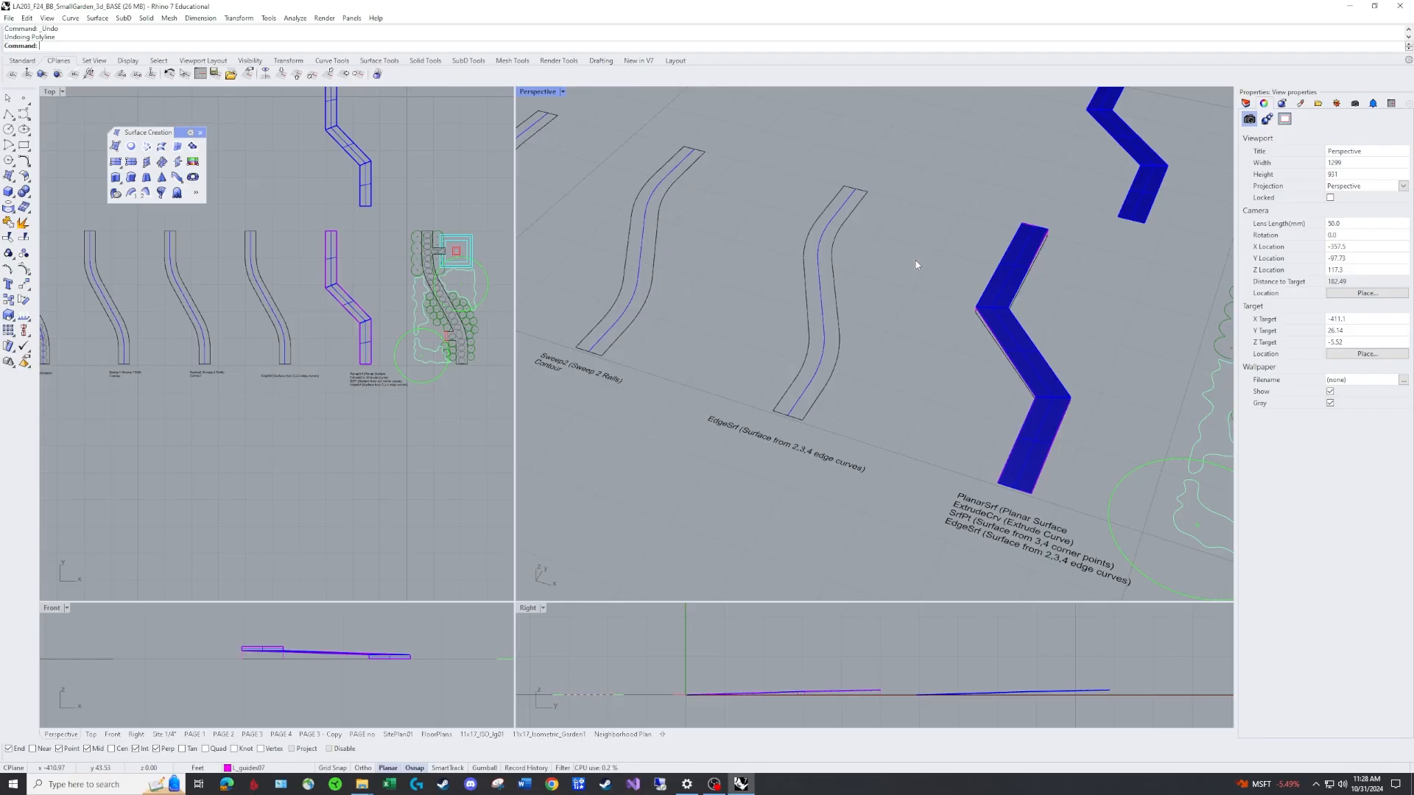
{"action": "type", "text": "P"}
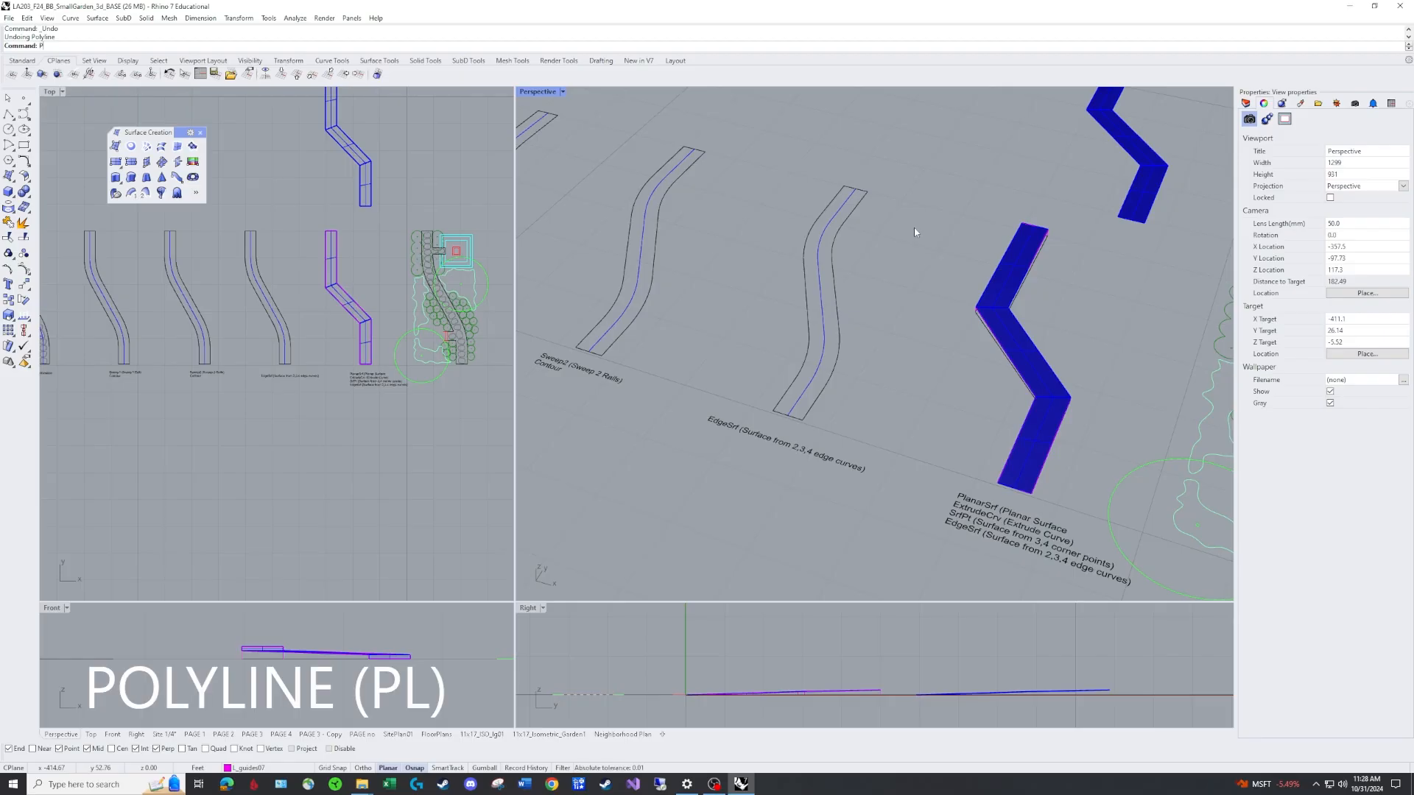
{"action": "type", "text": "L"}
{"action": "key", "text": "Return"}
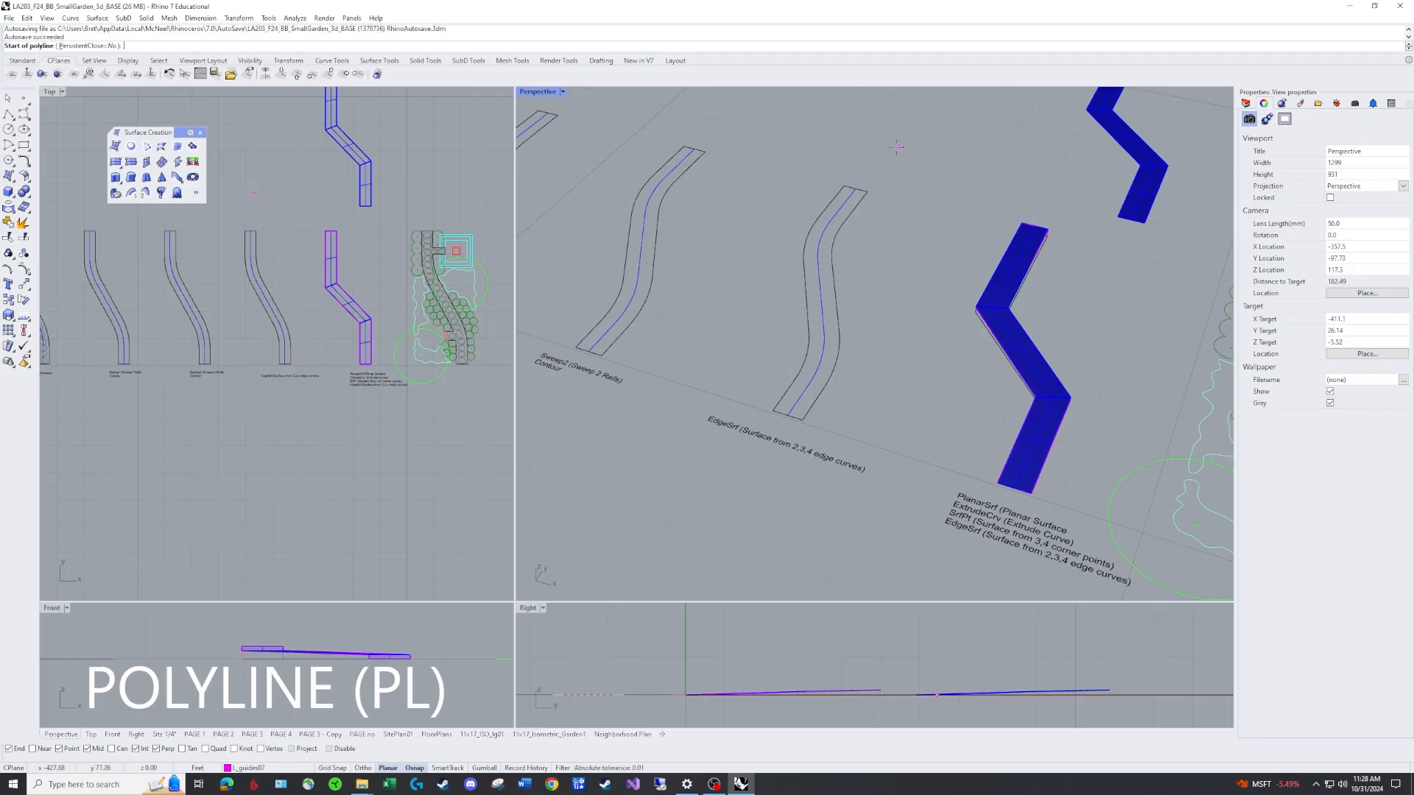
{"action": "left_click", "coordinate": [855, 189]}
{"action": "type", "text": "1"}
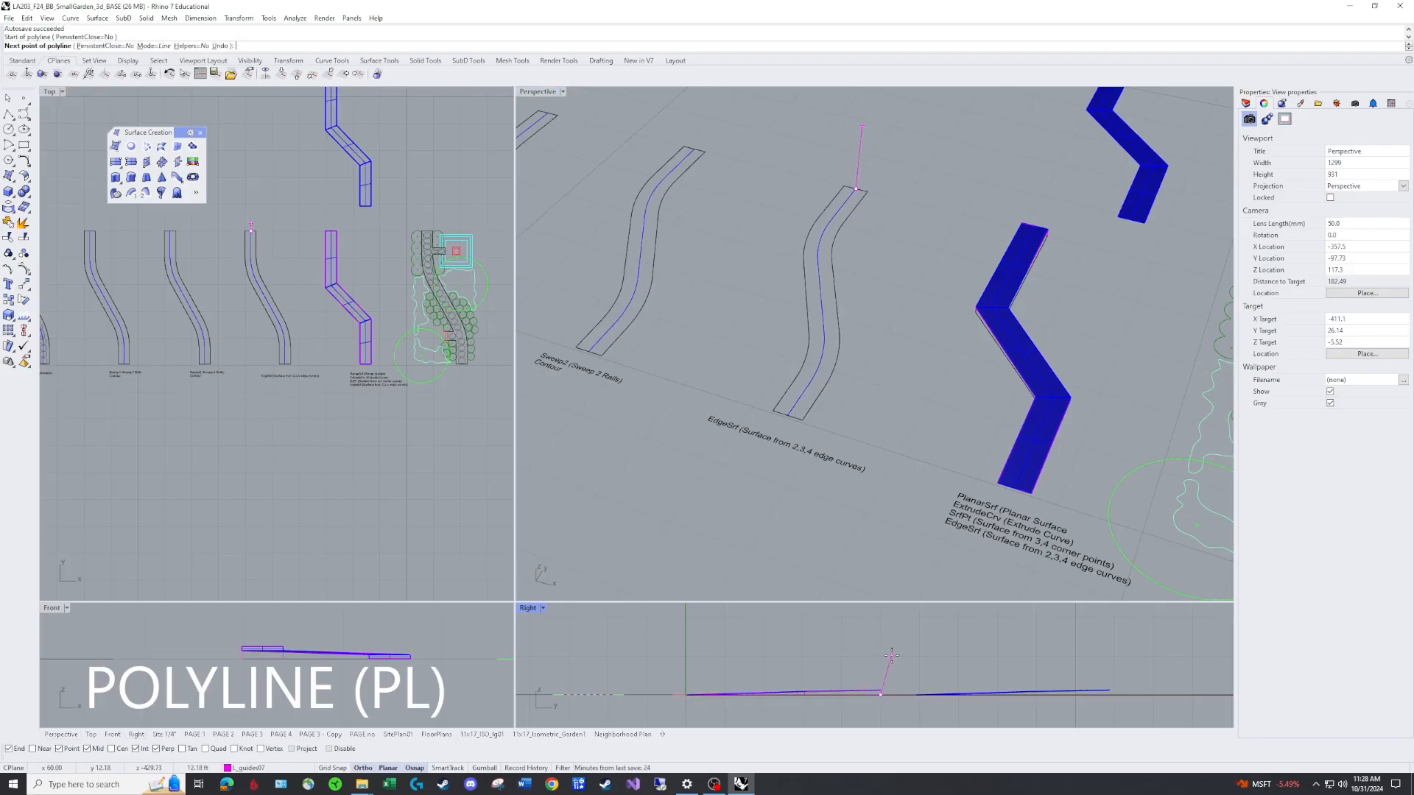
{"action": "key", "text": "Return"}
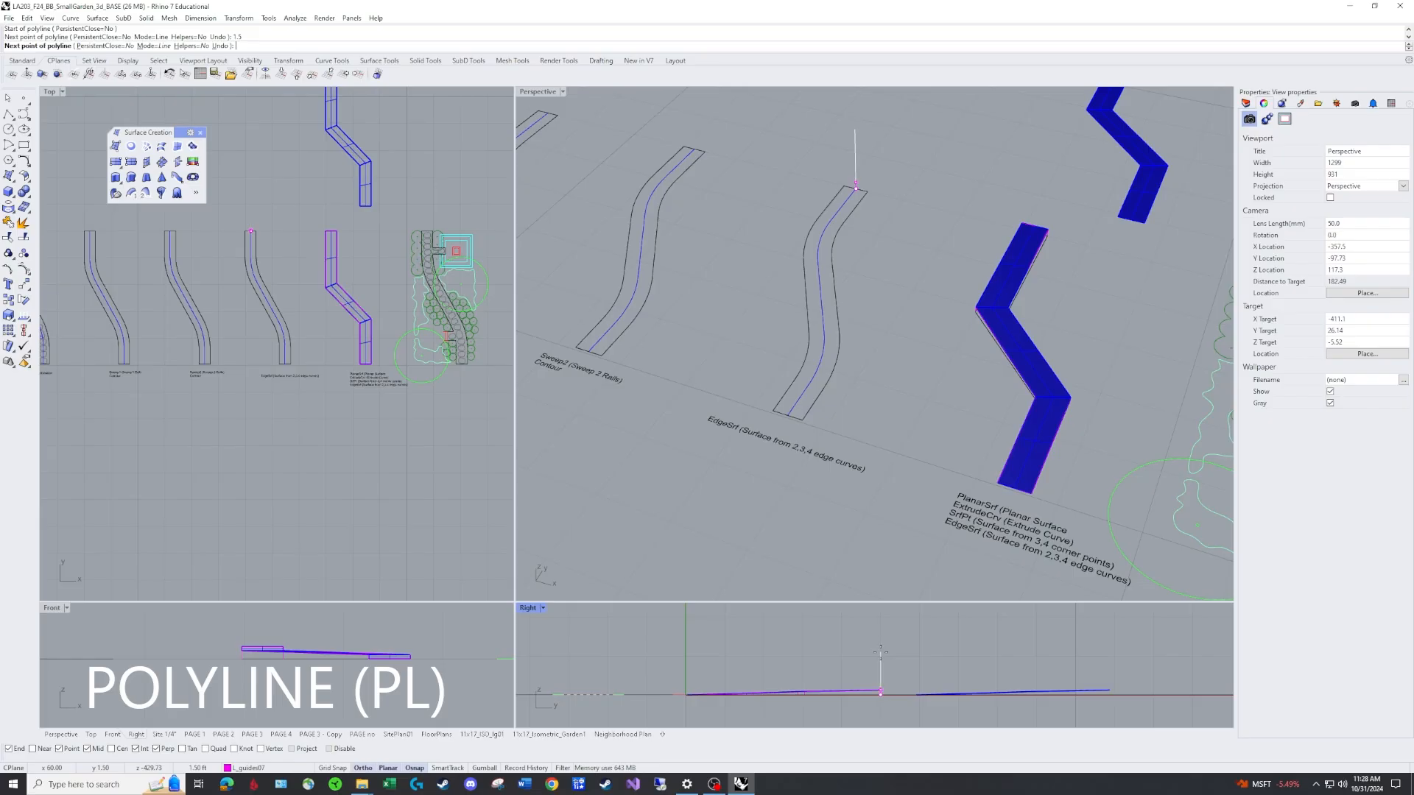
{"action": "left_click", "coordinate": [881, 655], "text": "shift"}
{"action": "key", "text": "Return"}
Draw a sloped polyline from the path's lower end corner to the top of the 1.5 ft vertical guide line.
{"action": "scroll", "coordinate": [870, 209], "scroll_direction": "up", "scroll_amount": 3}
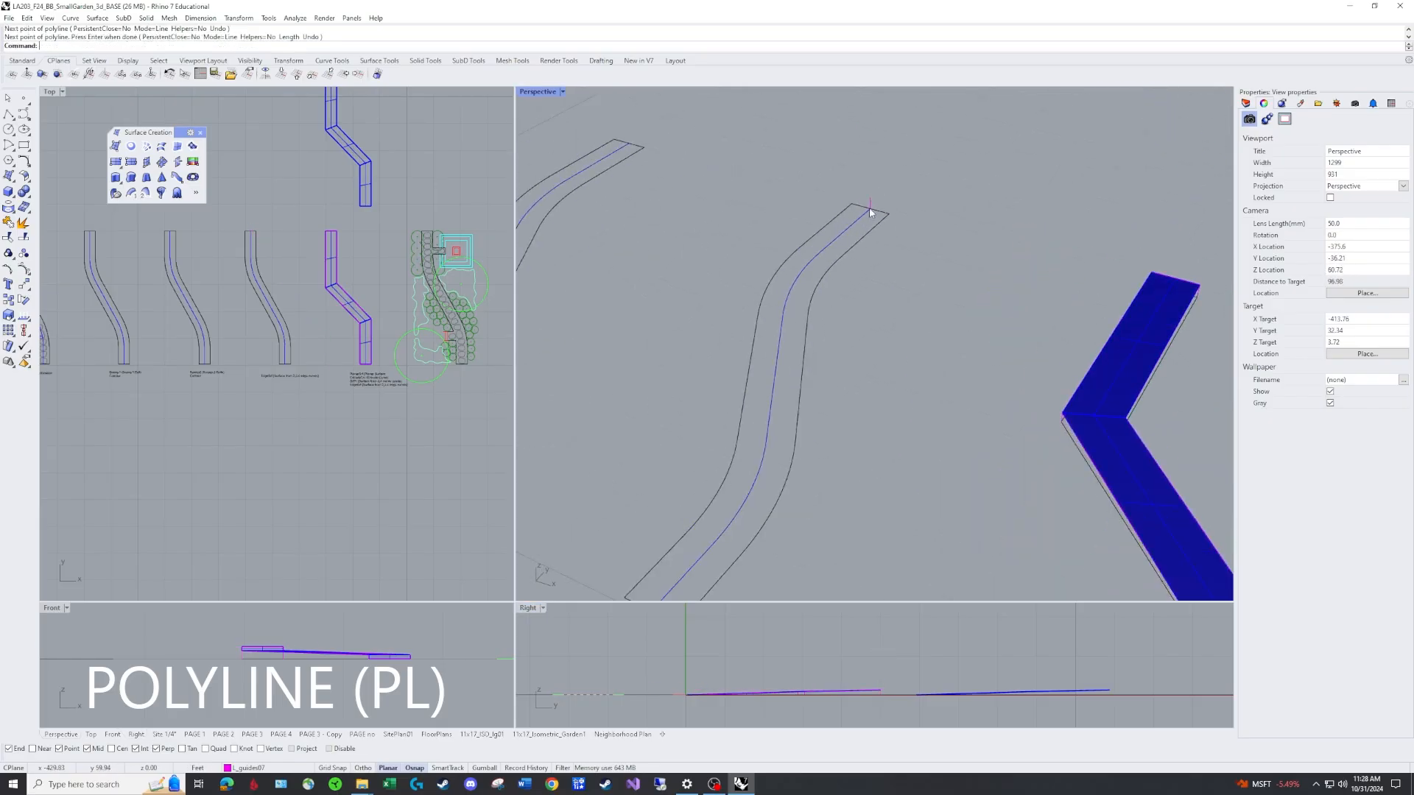
{"action": "scroll", "coordinate": [870, 210], "scroll_direction": "down", "scroll_amount": 2}
{"action": "type", "text": "PL"}
{"action": "key", "text": "Return"}
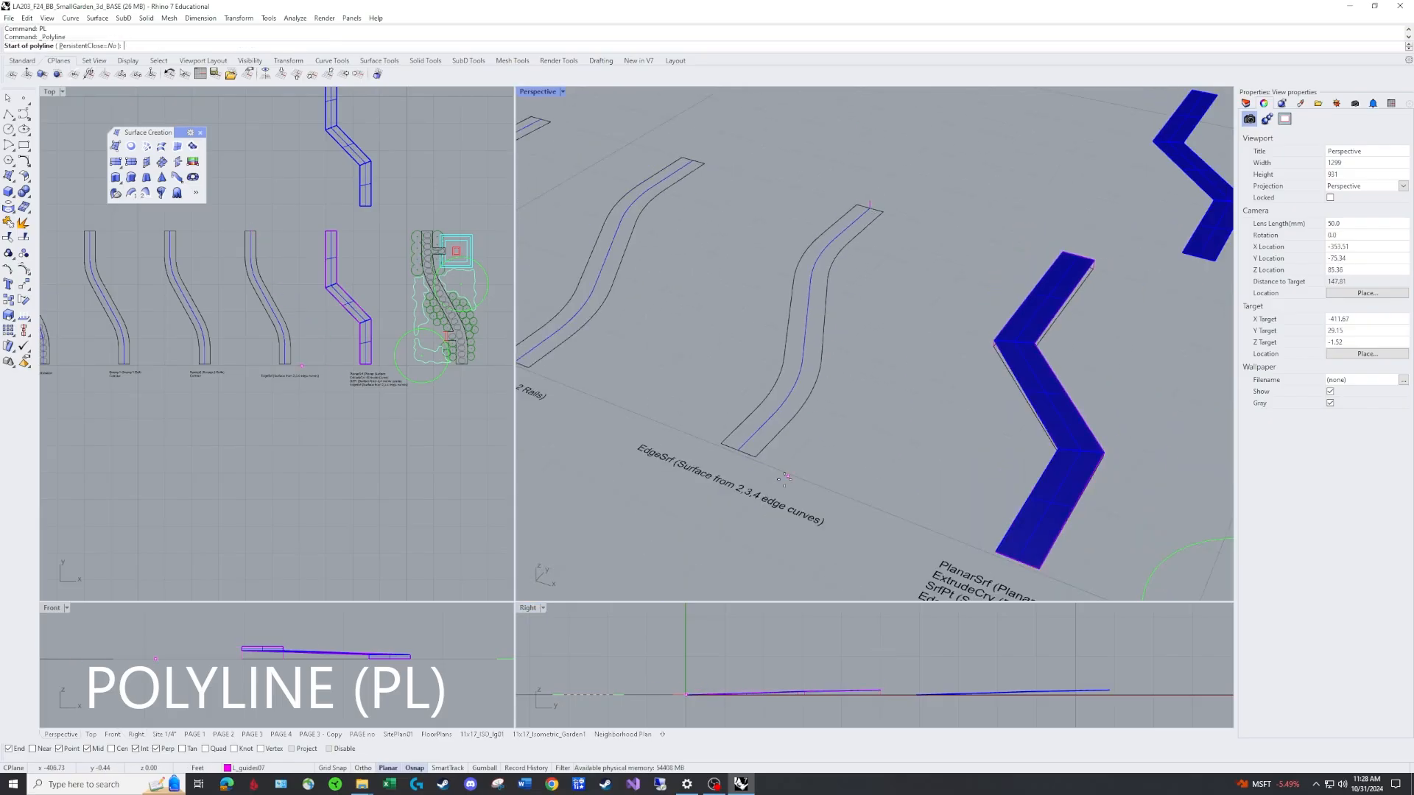
{"action": "left_click", "coordinate": [739, 451]}
{"action": "left_click", "coordinate": [870, 208]}
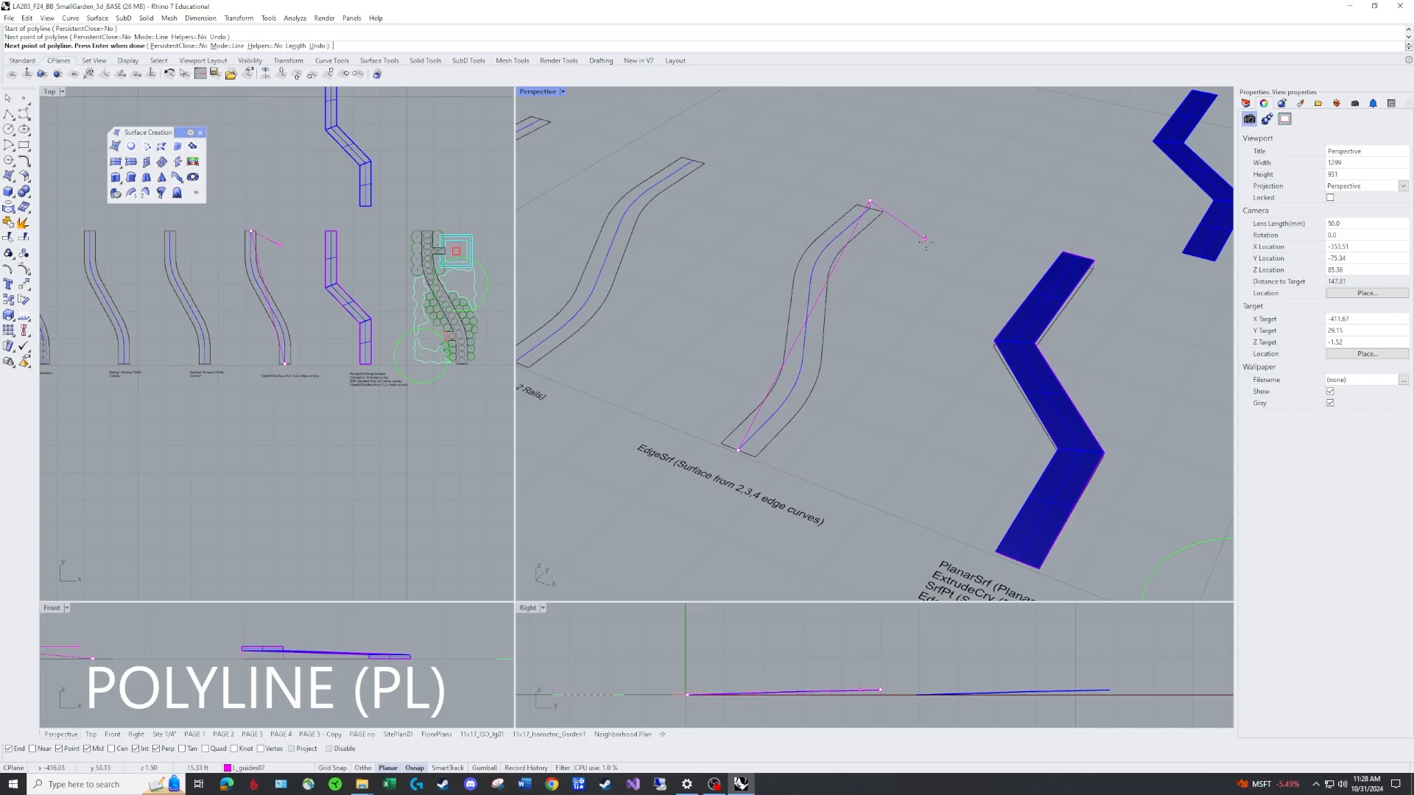
{"action": "key", "text": "Return"}
Hide the two blue path polysurfaces.
{"action": "right_click_drag", "start_coordinate": [895, 335], "coordinate": [845, 263]}
{"action": "scroll", "coordinate": [814, 353], "scroll_direction": "down", "scroll_amount": 8}
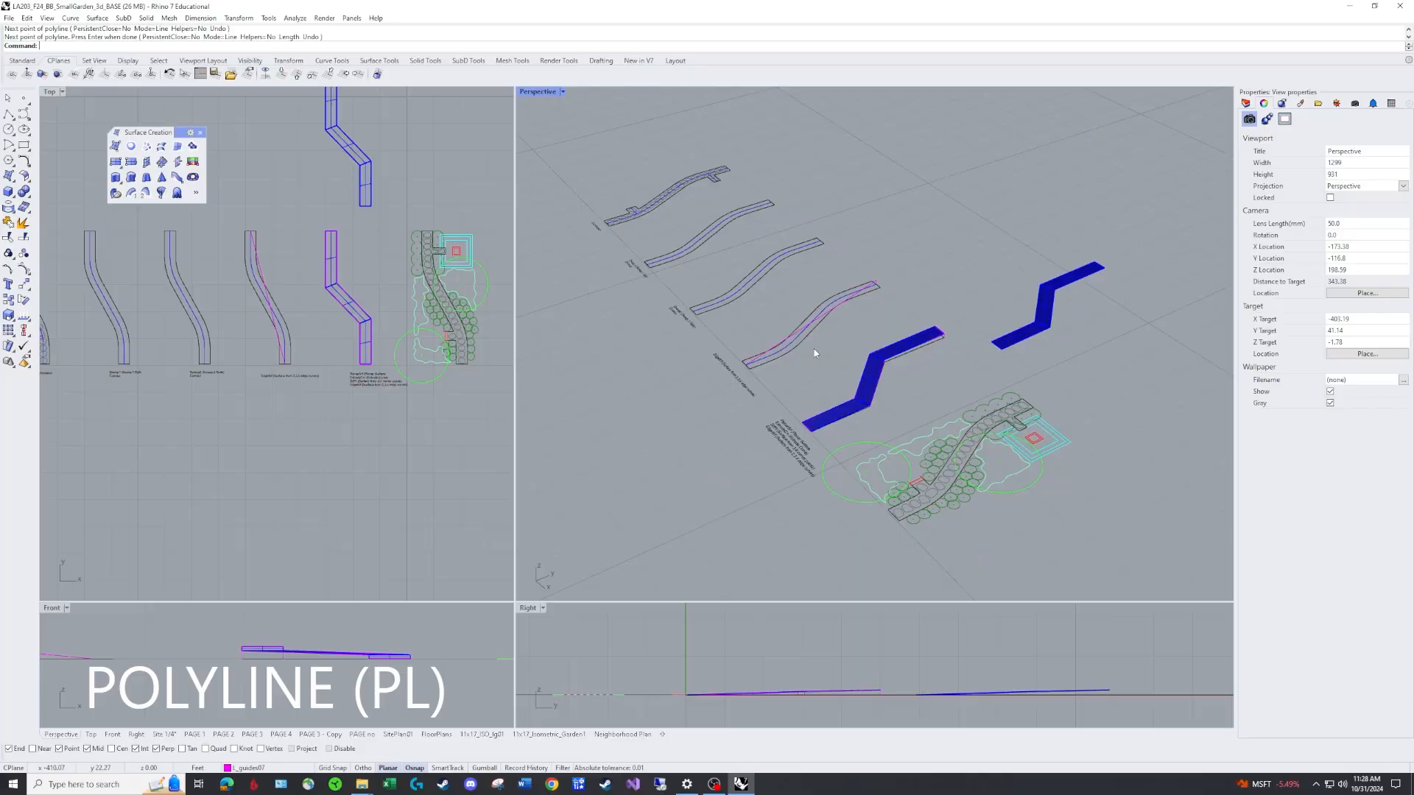
{"action": "right_click_drag", "start_coordinate": [815, 353], "coordinate": [978, 404]}
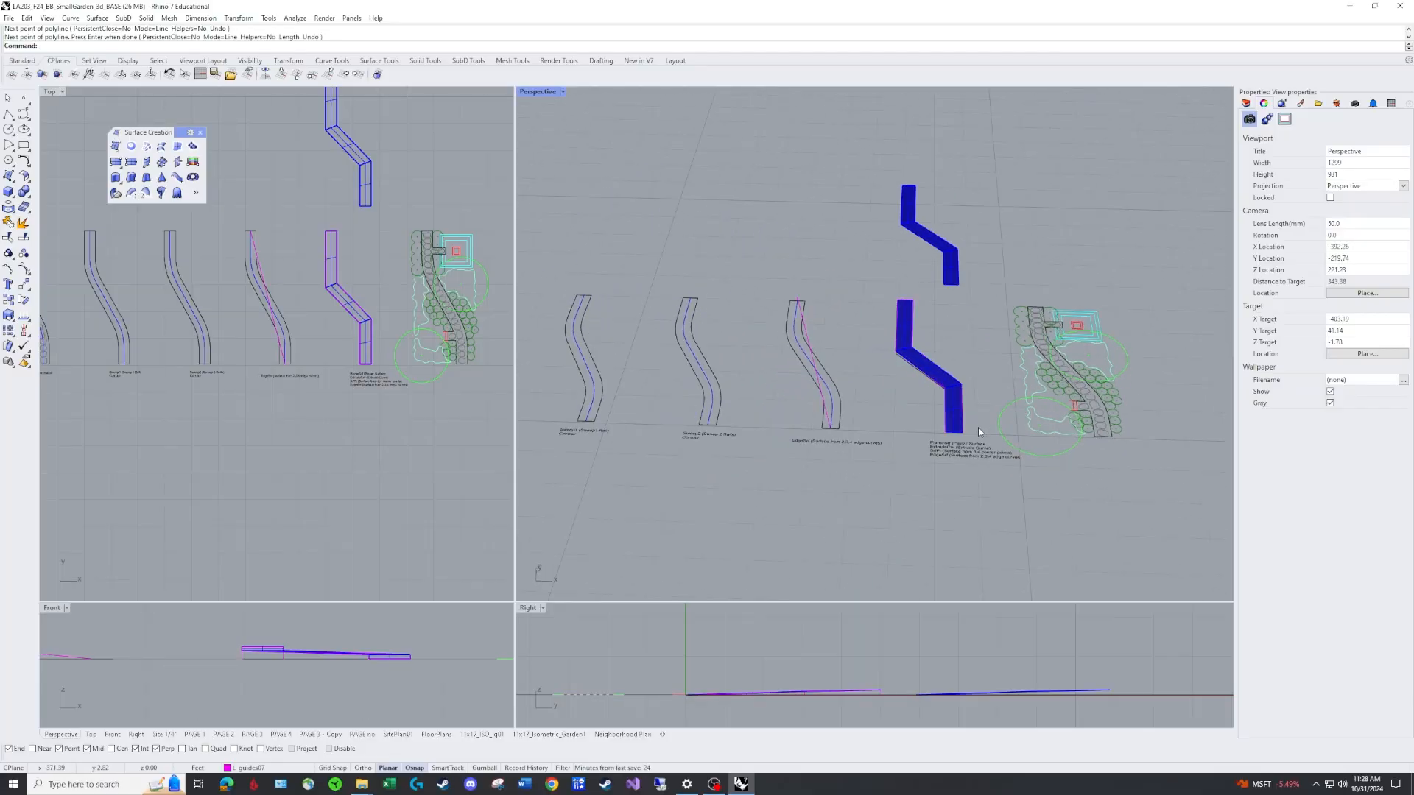
{"action": "type", "text": "hide"}
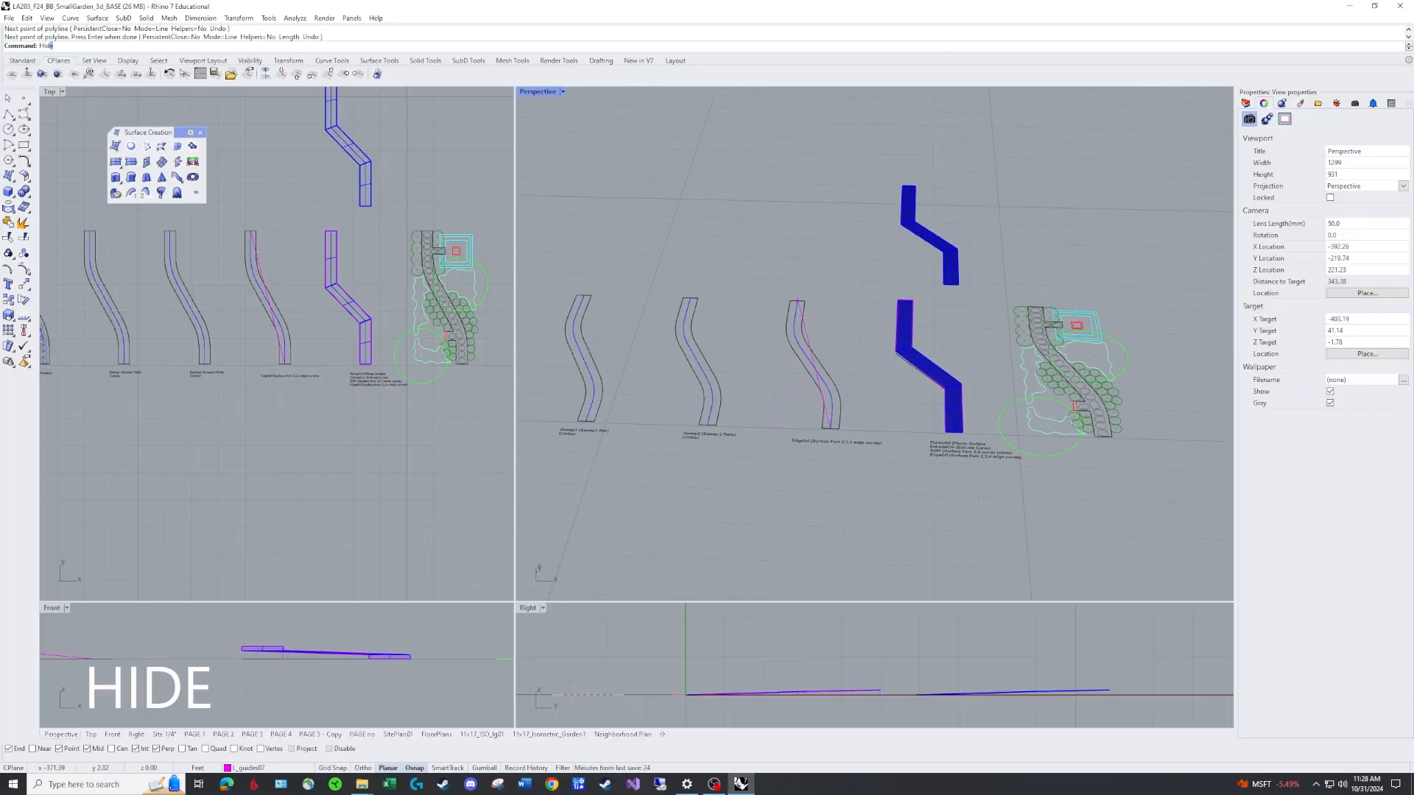
{"action": "key", "text": "Return"}
{"action": "left_click_drag", "start_coordinate": [977, 495], "coordinate": [892, 149]}
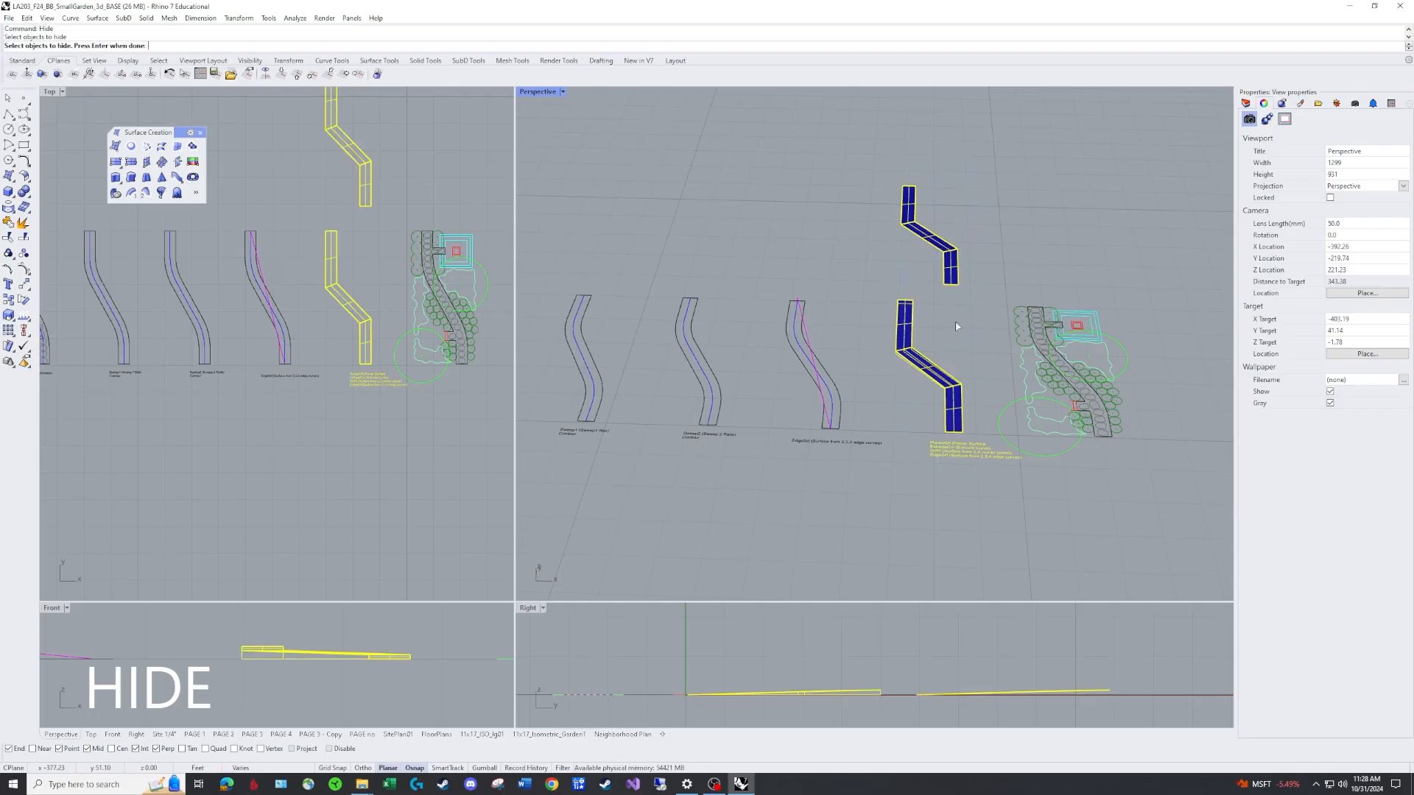
{"action": "key", "text": "Return"}
{"action": "right_click_drag", "start_coordinate": [956, 321], "coordinate": [819, 306]}
{"action": "scroll", "coordinate": [788, 344], "scroll_direction": "up", "scroll_amount": 6}
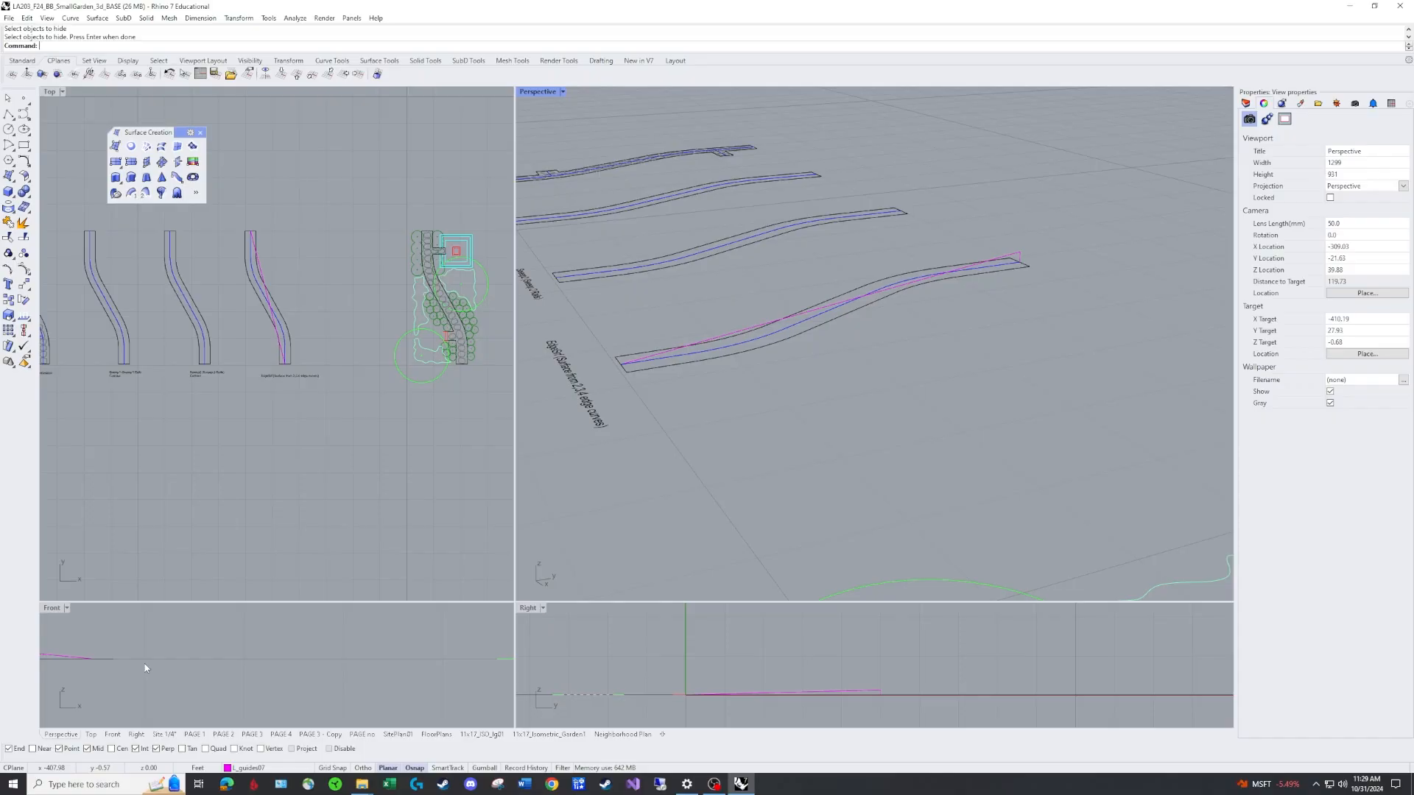
{"action": "right_click_drag", "start_coordinate": [145, 664], "coordinate": [396, 683]}
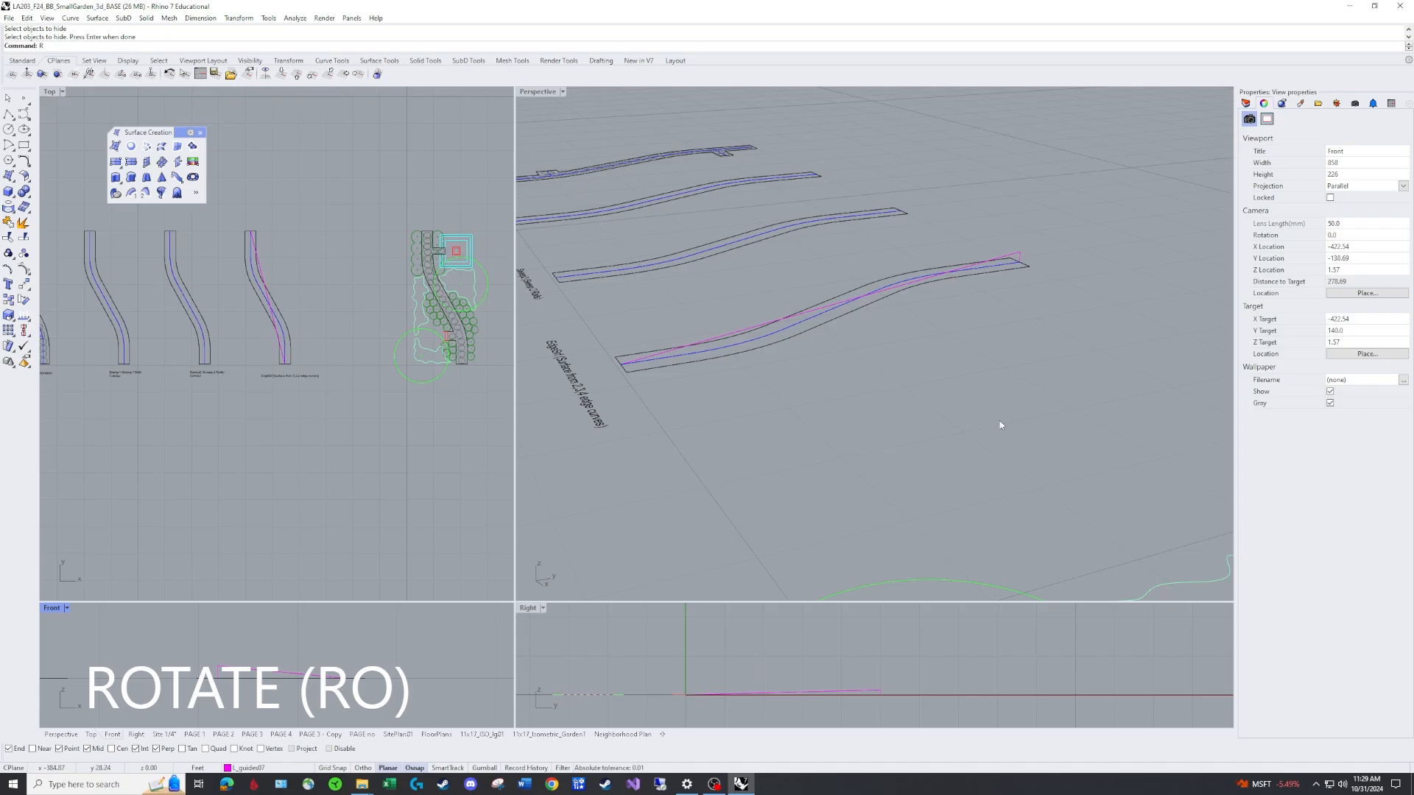
{"action": "type", "text": "O"}
{"action": "key", "text": "Return"}
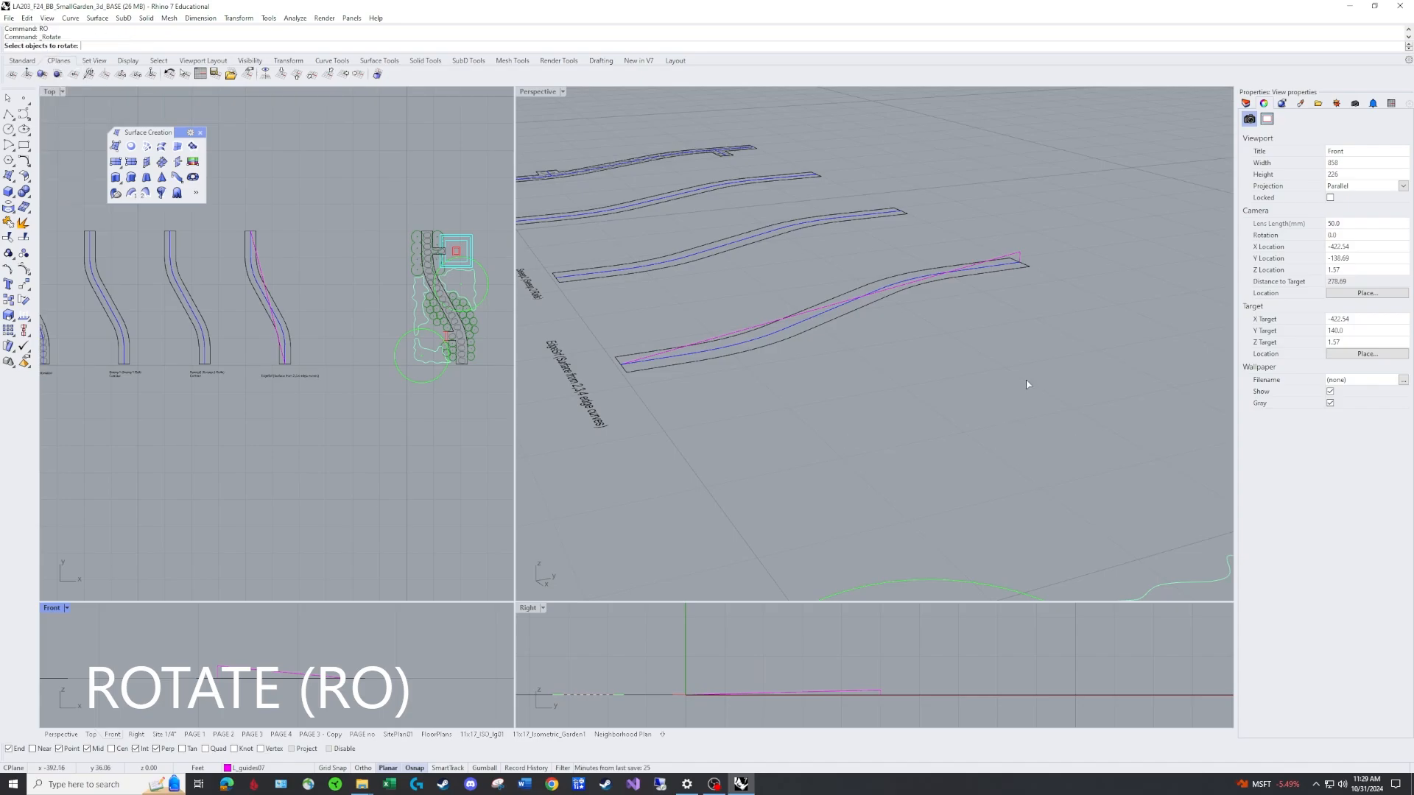
{"action": "left_click", "coordinate": [1016, 269]}
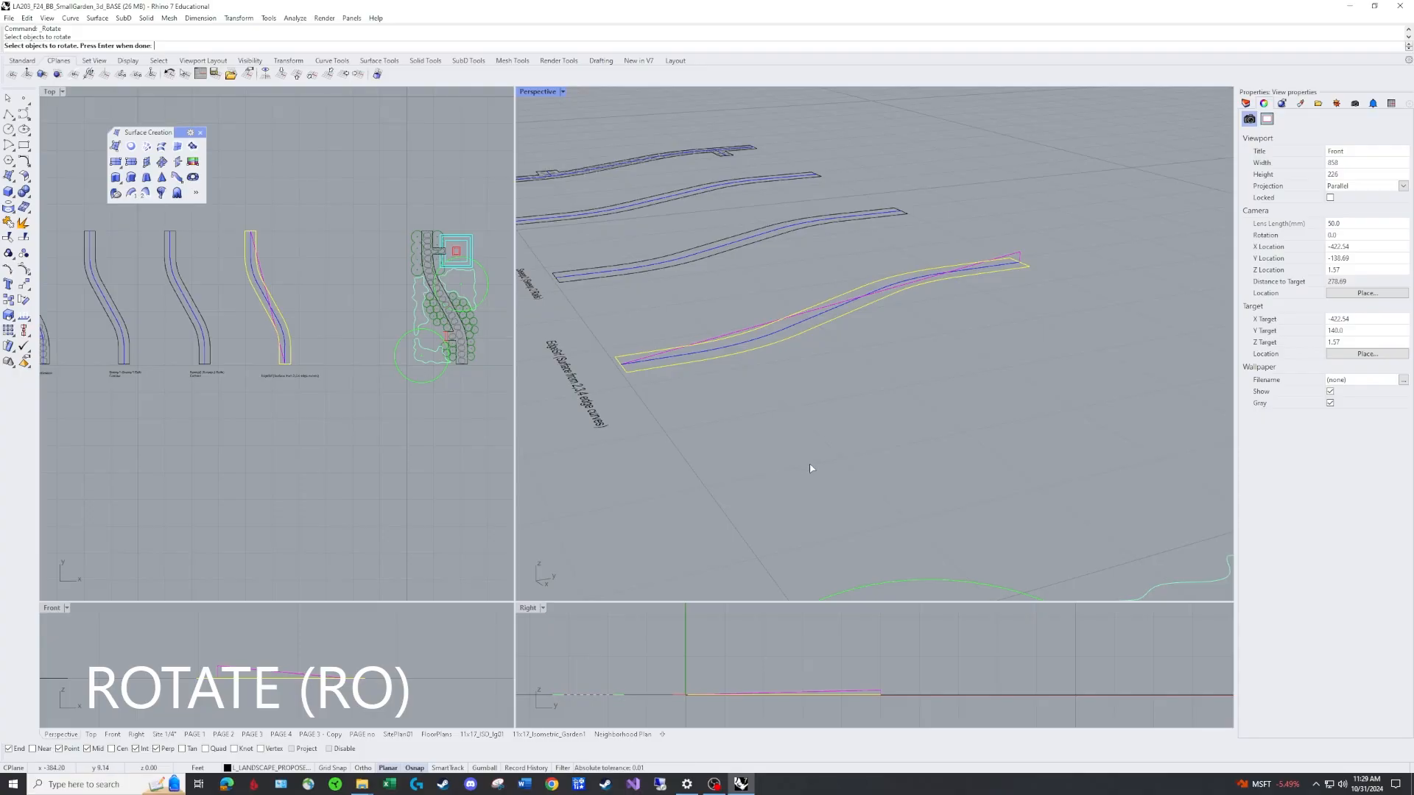
{"action": "key", "text": "Return"}
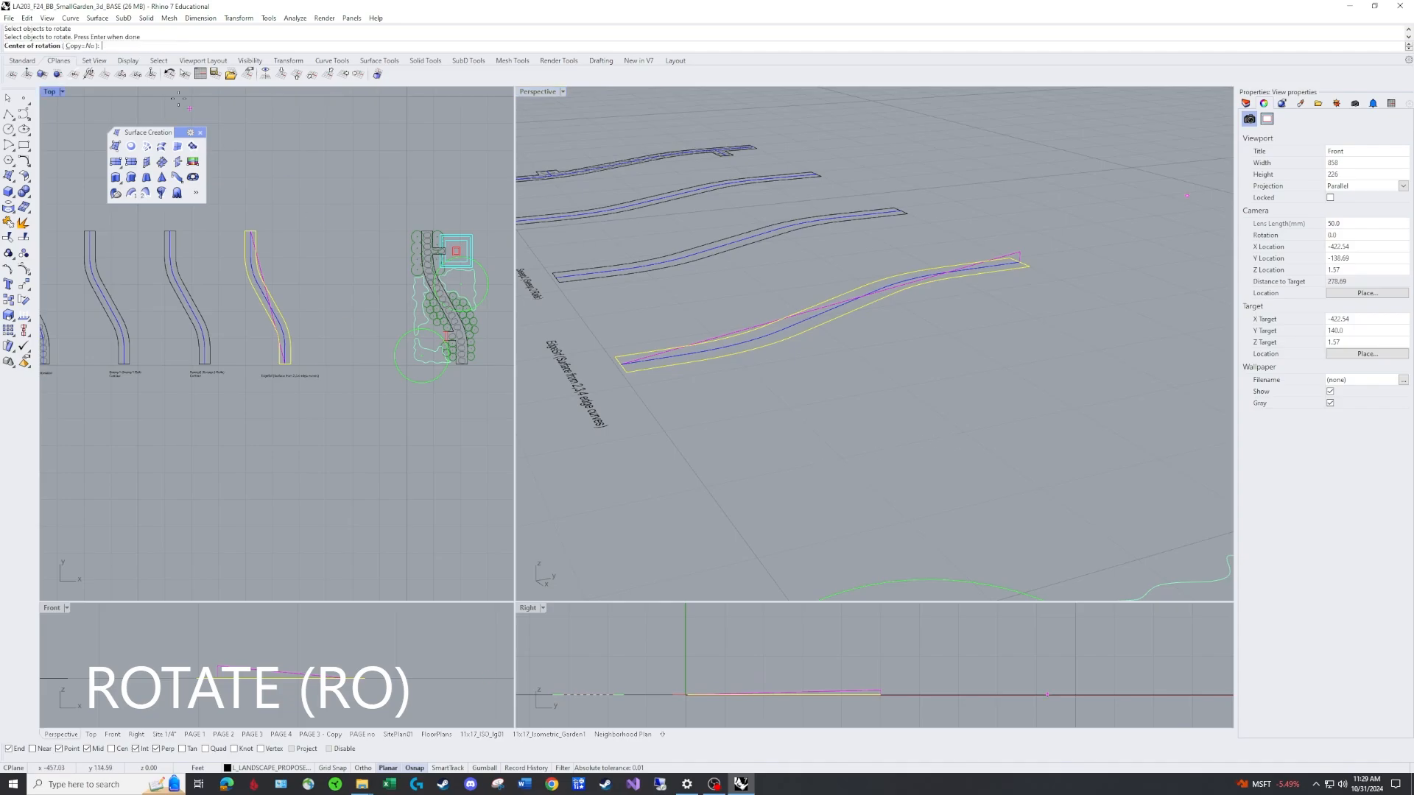
{"action": "left_click", "coordinate": [78, 46]}
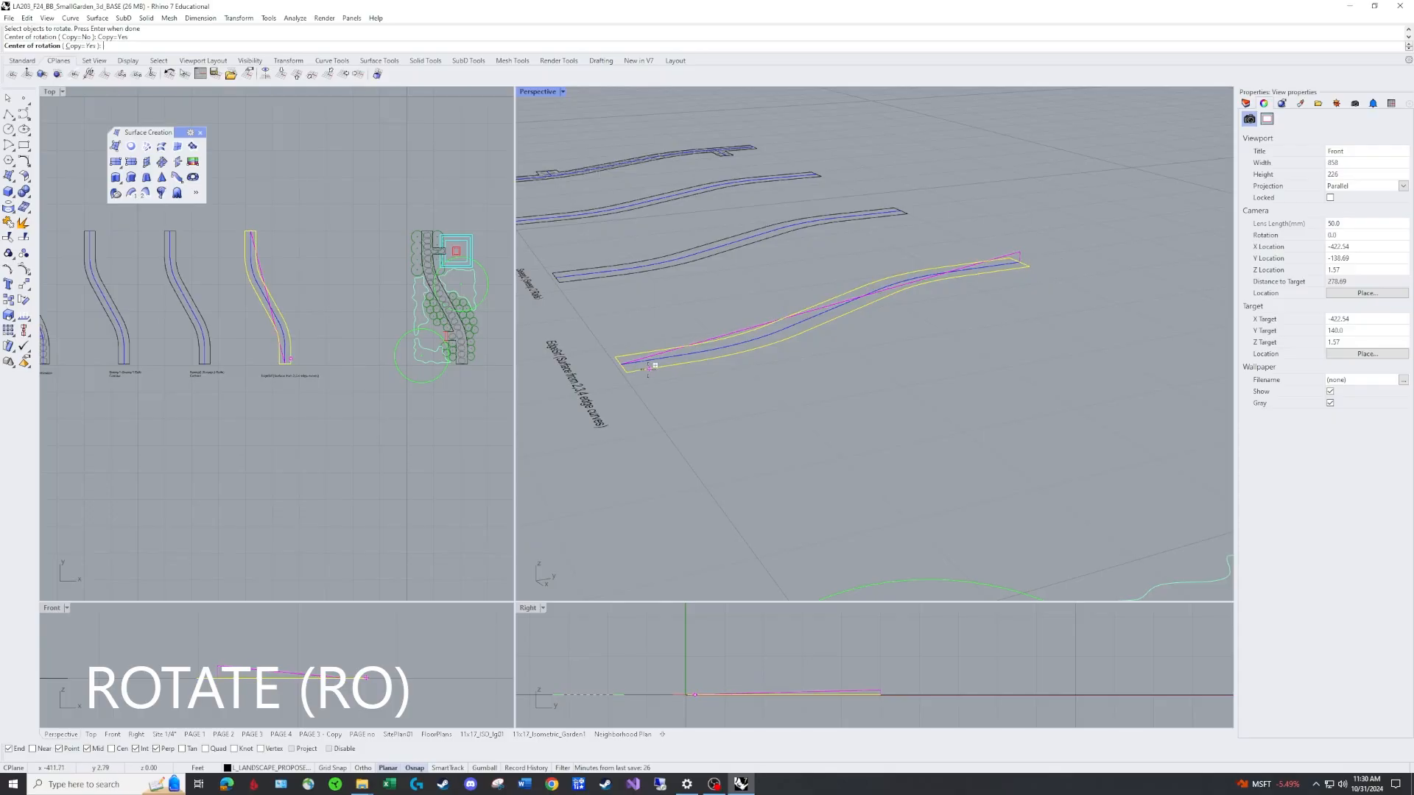
{"action": "left_click", "coordinate": [626, 361]}
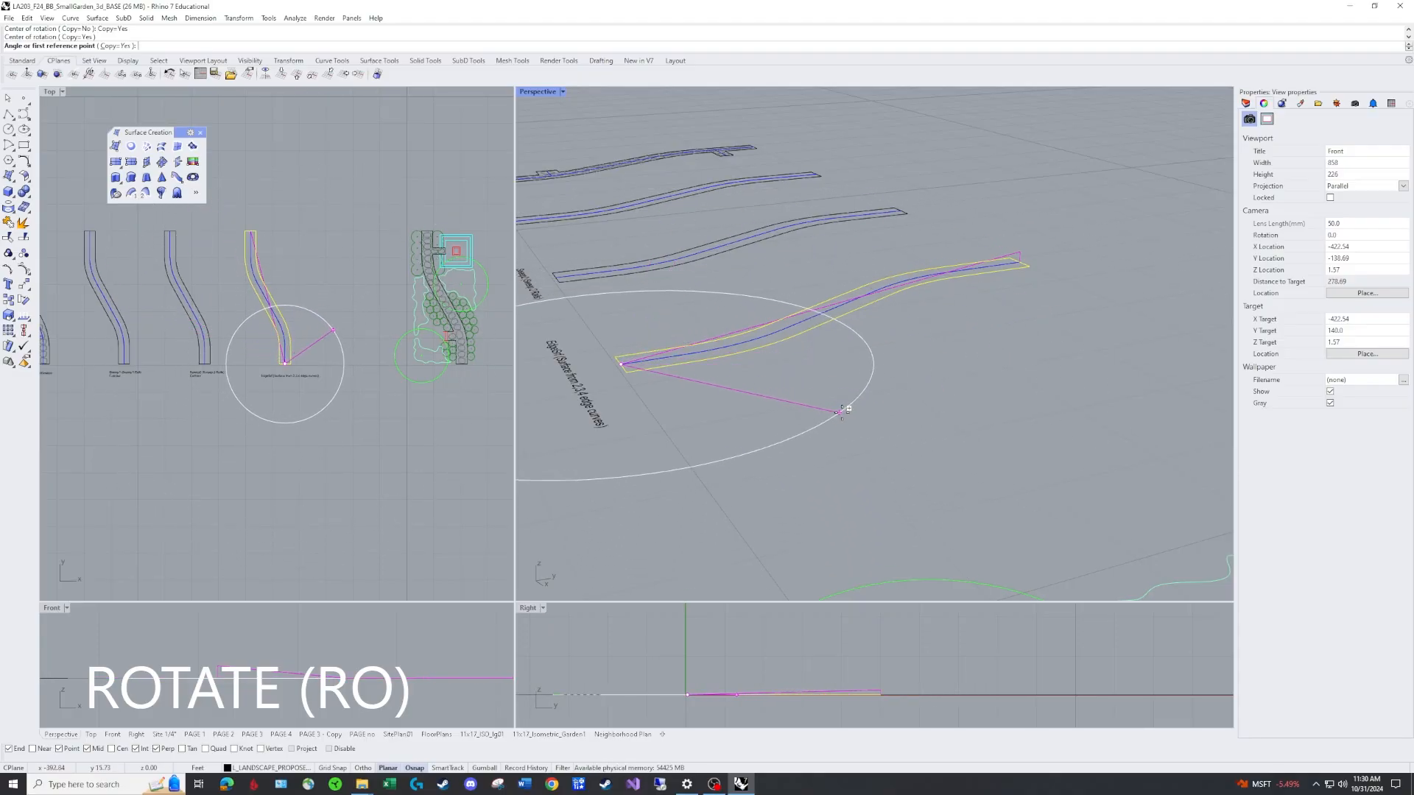
{"action": "left_click", "coordinate": [1022, 257]}
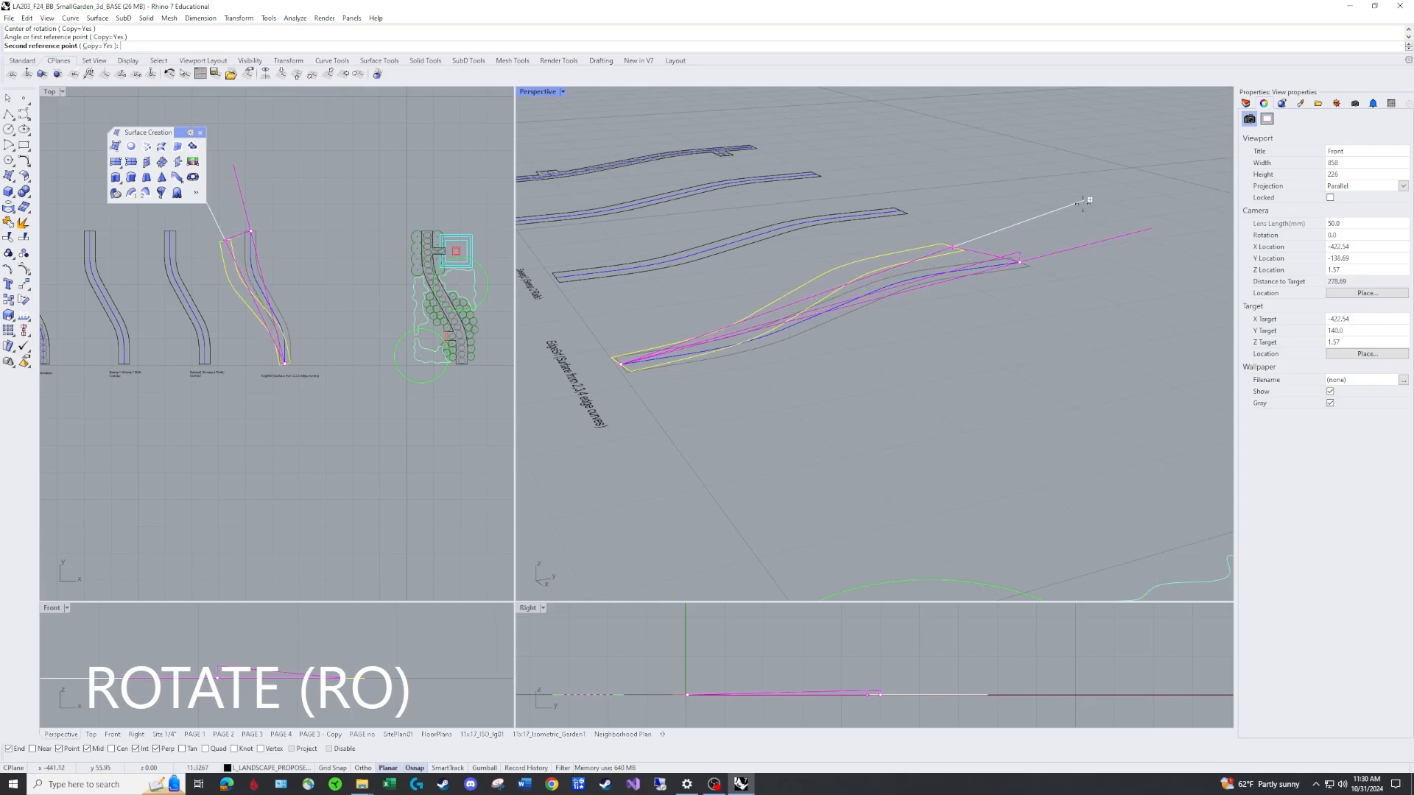
{"action": "key", "text": "Escape"}
{"action": "key", "text": "Escape"}
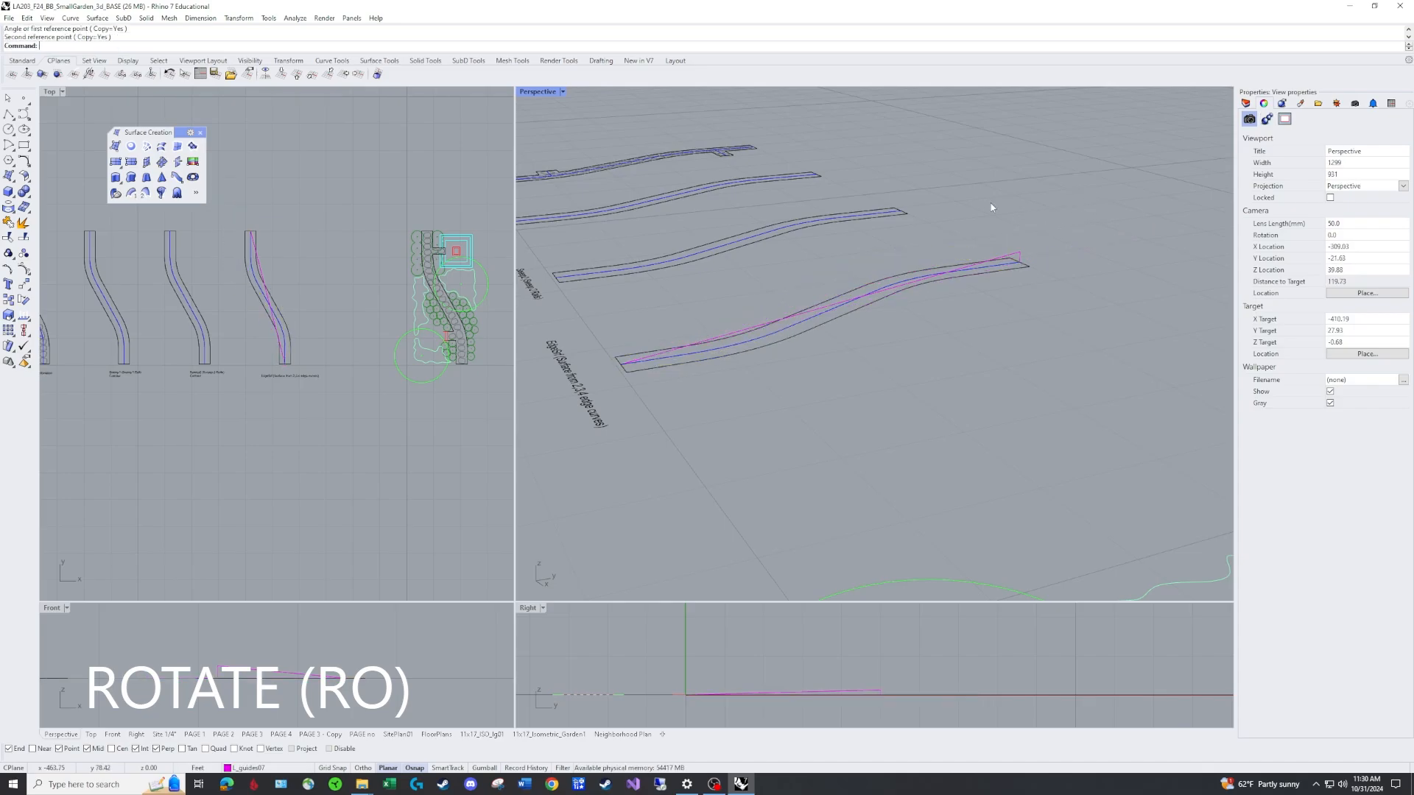
Rotate a copy of the path outline about its lower end corner so its upper end meets the top of the sloped guide line.
{"action": "type", "text": "RO"}
{"action": "key", "text": "Return"}
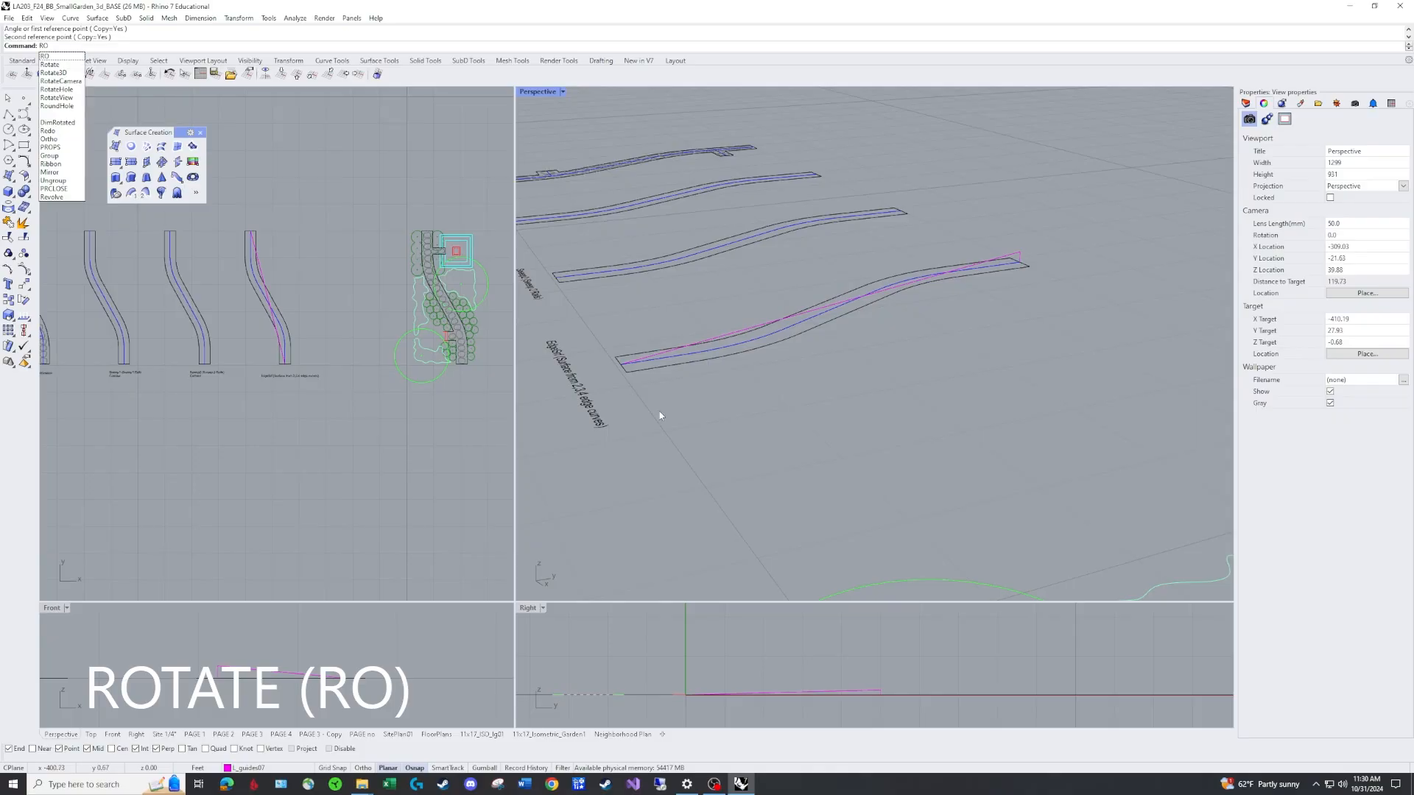
{"action": "left_click", "coordinate": [756, 351]}
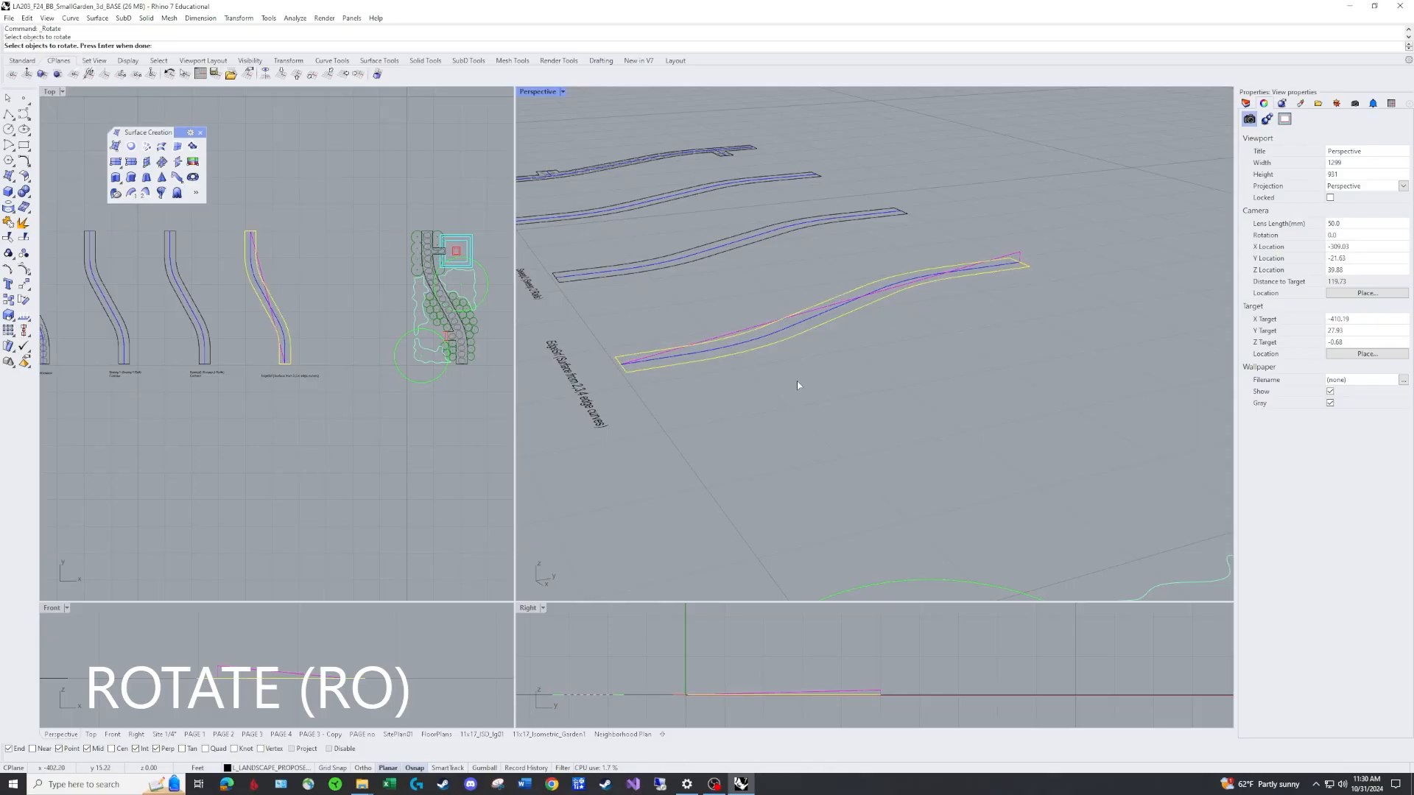
{"action": "key", "text": "Return"}
{"action": "left_click", "coordinate": [83, 47]}
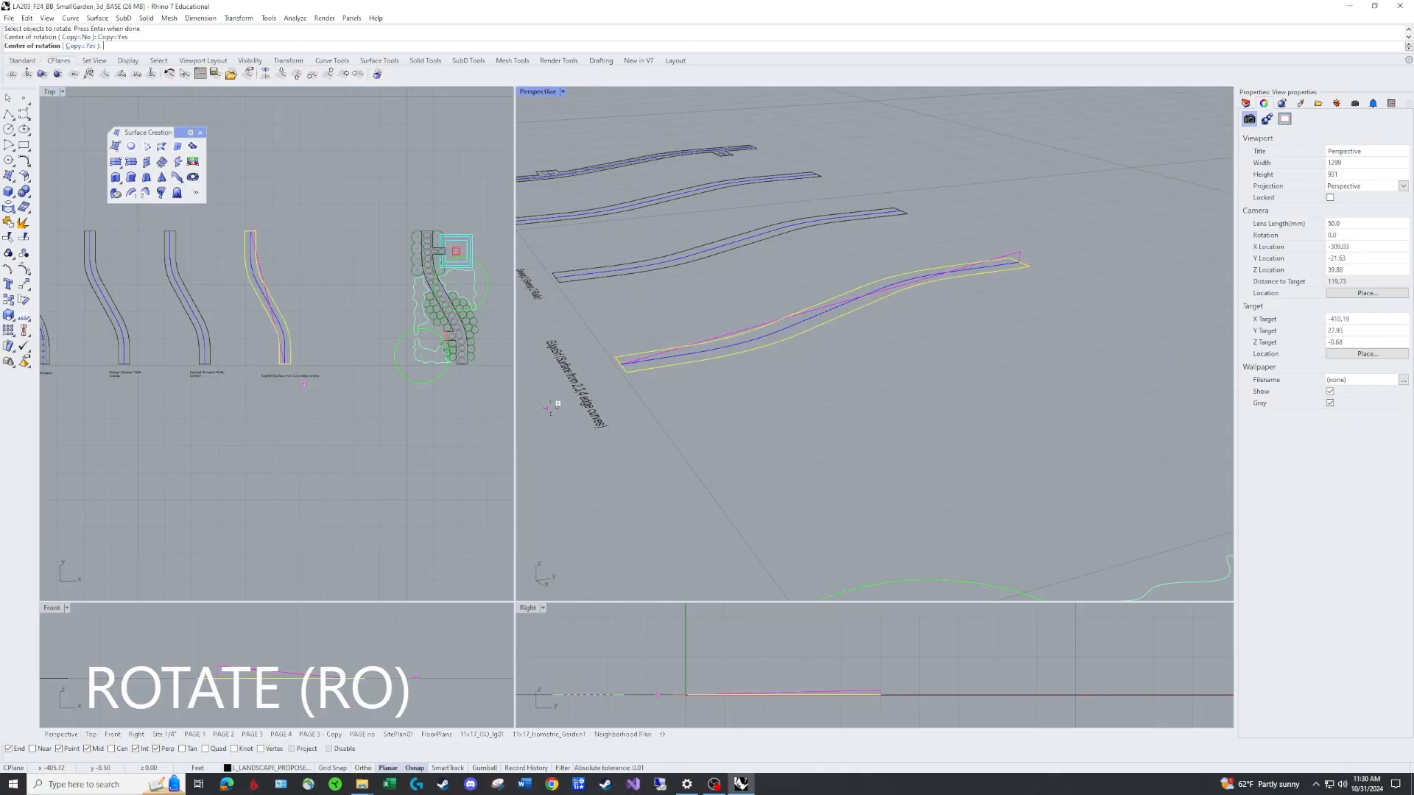
{"action": "left_click", "coordinate": [621, 363]}
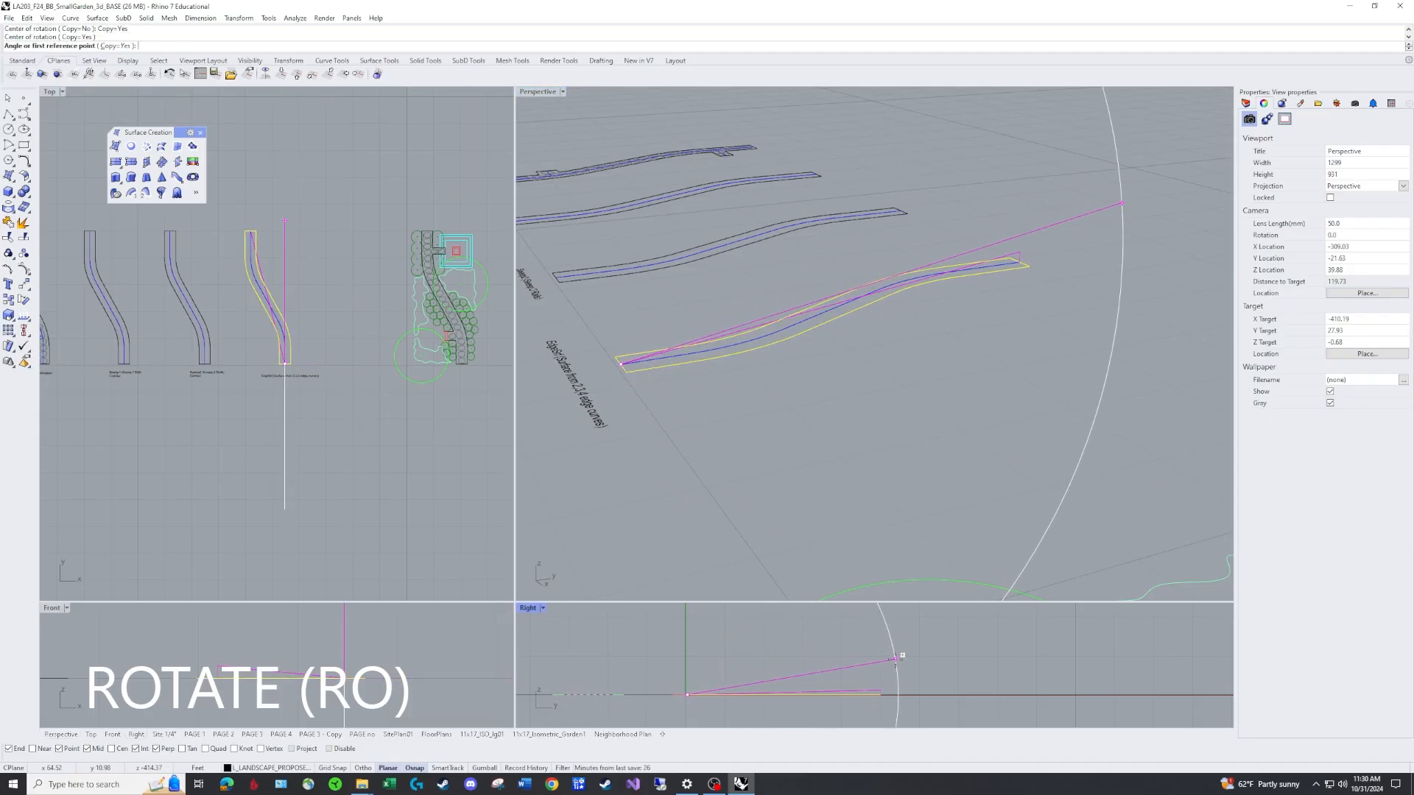
{"action": "scroll", "coordinate": [894, 654], "scroll_direction": "down", "scroll_amount": 4}
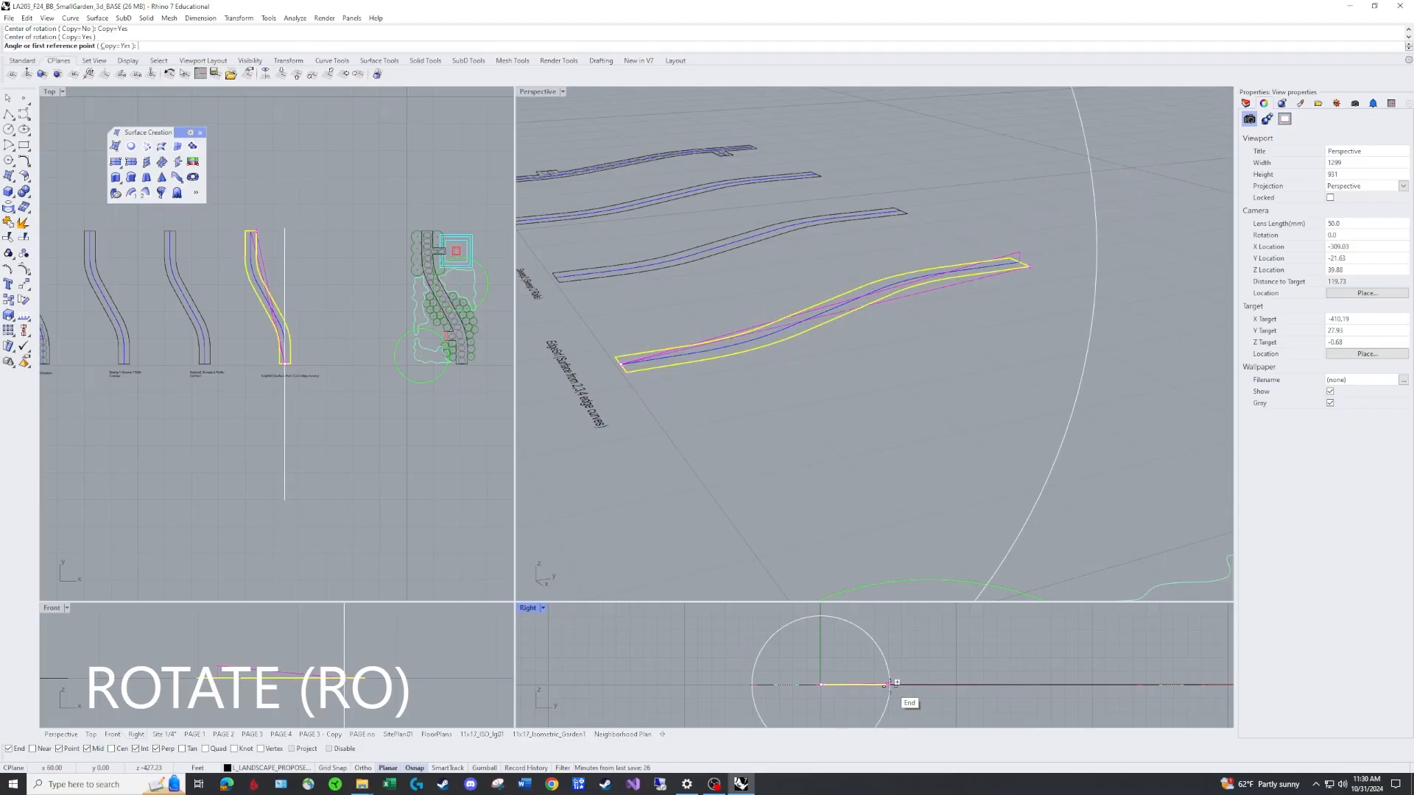
{"action": "scroll", "coordinate": [894, 682], "scroll_direction": "up", "scroll_amount": 5}
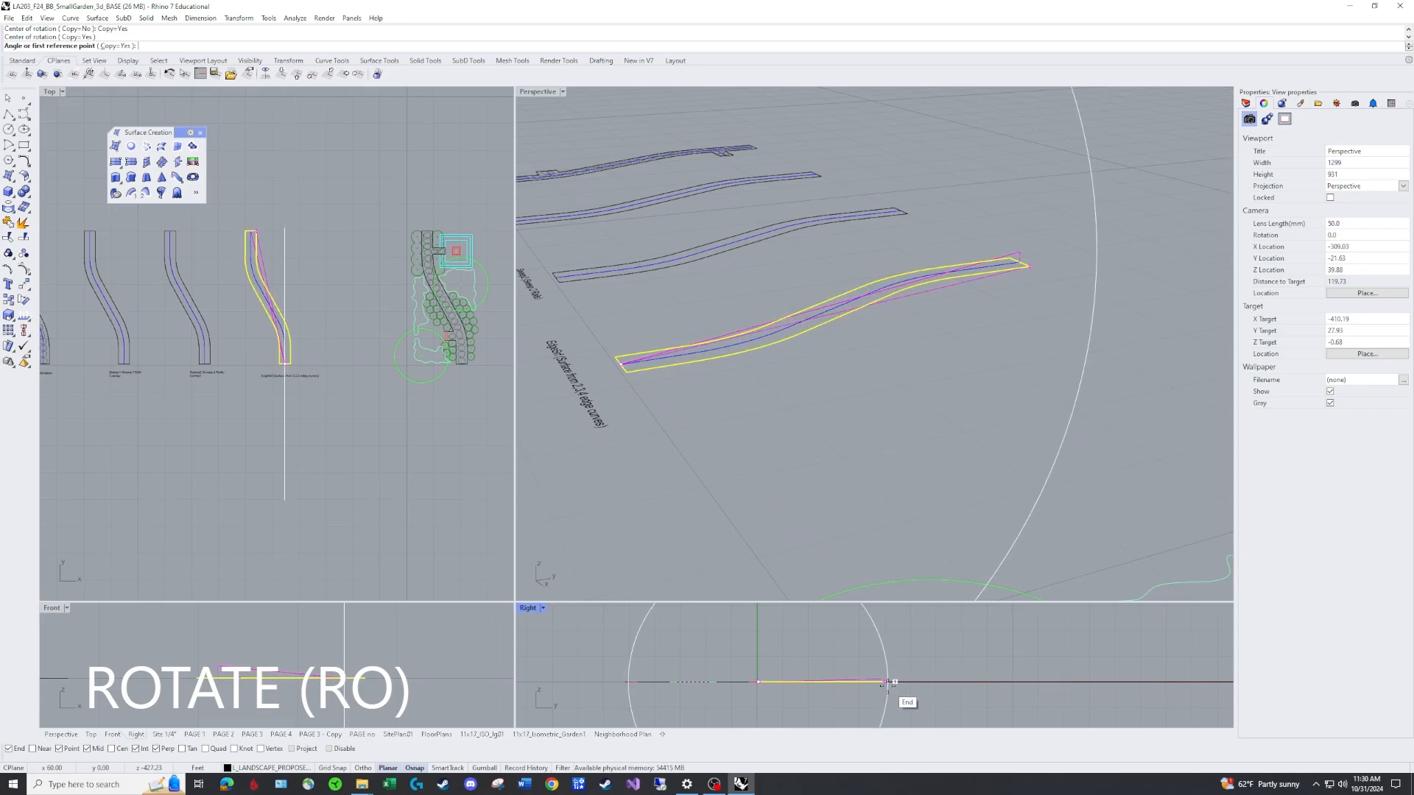
{"action": "left_click", "coordinate": [9, 748]}
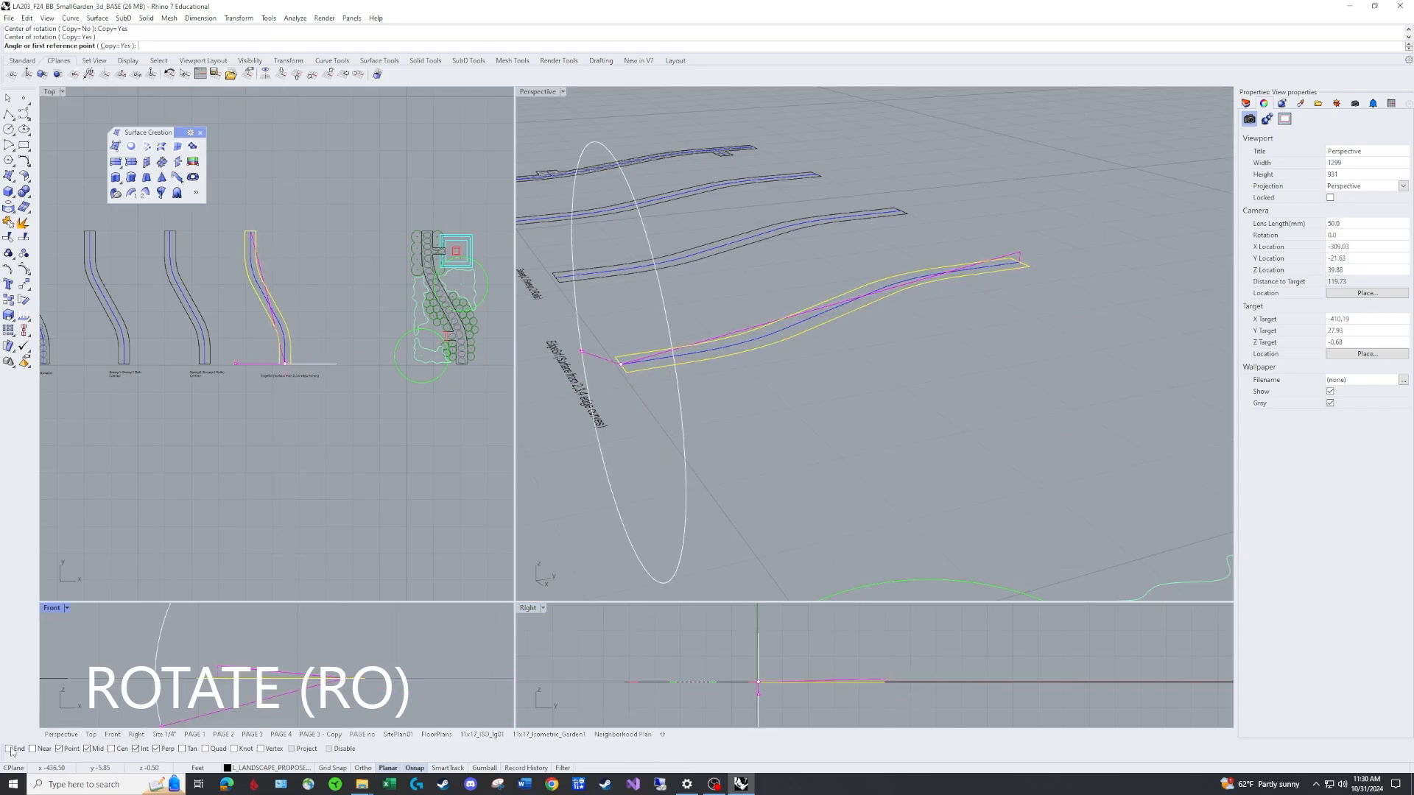
{"action": "left_click", "coordinate": [59, 749]}
{"action": "left_click", "coordinate": [136, 748]}
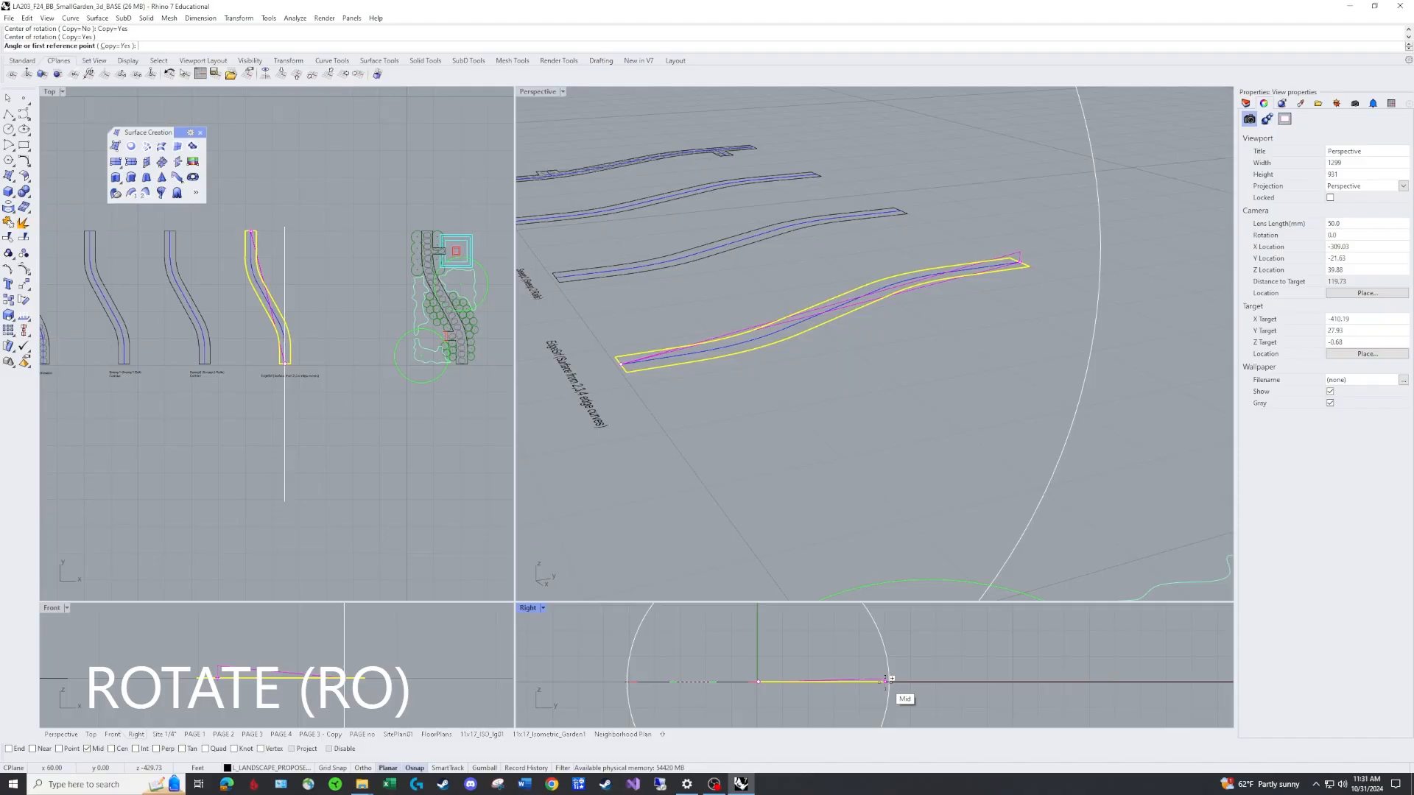
{"action": "left_click", "coordinate": [886, 680]}
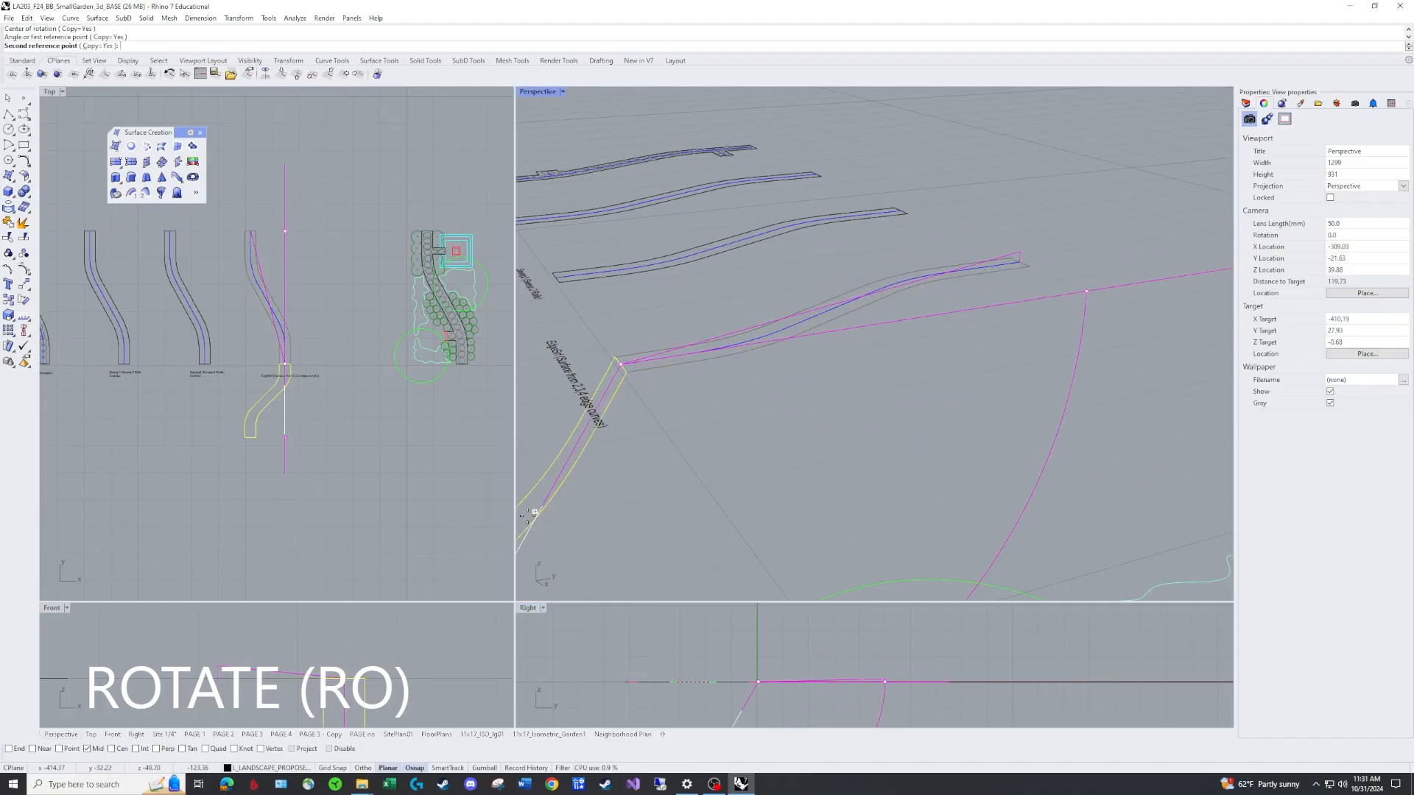
{"action": "left_click", "coordinate": [9, 748]}
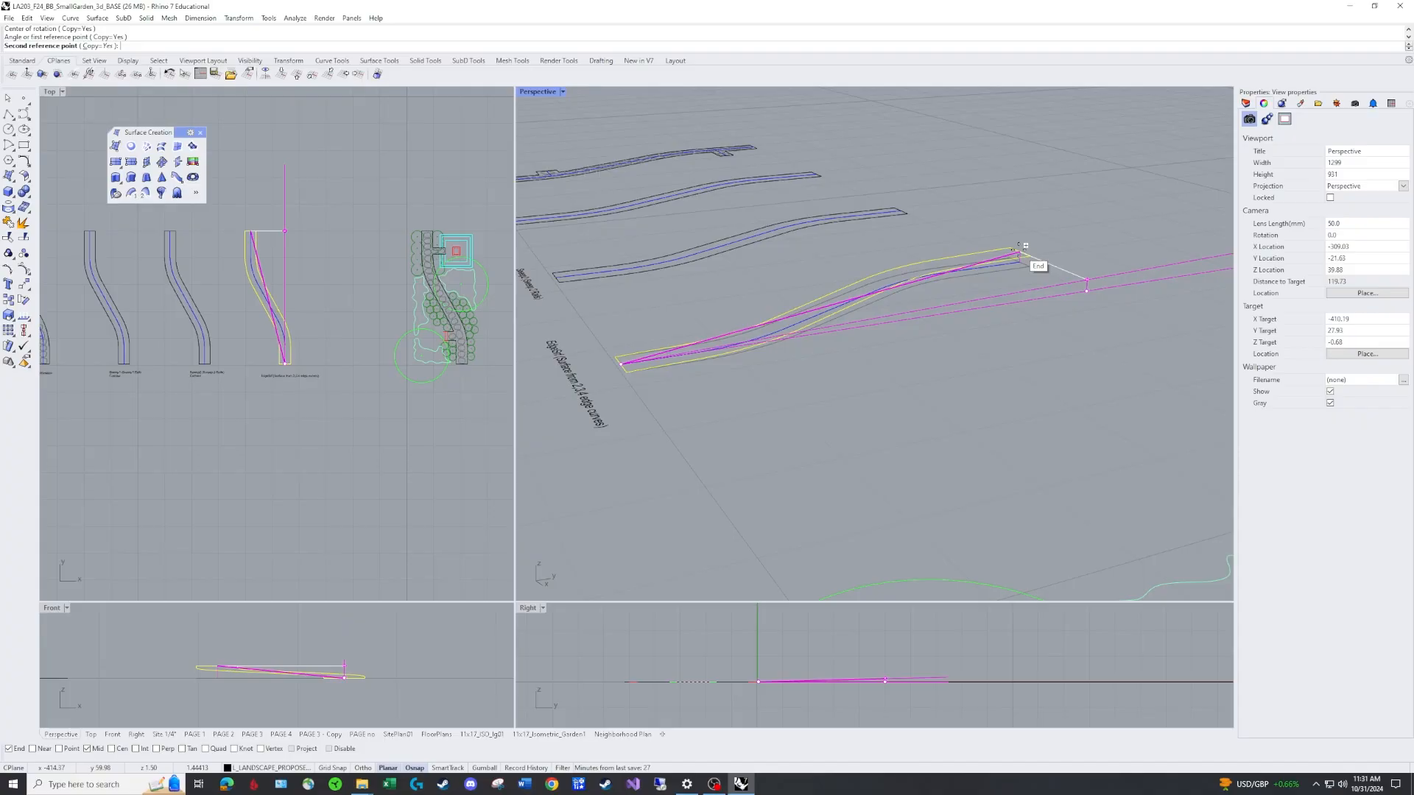
{"action": "left_click", "coordinate": [1020, 246]}
{"action": "key", "text": "Return"}
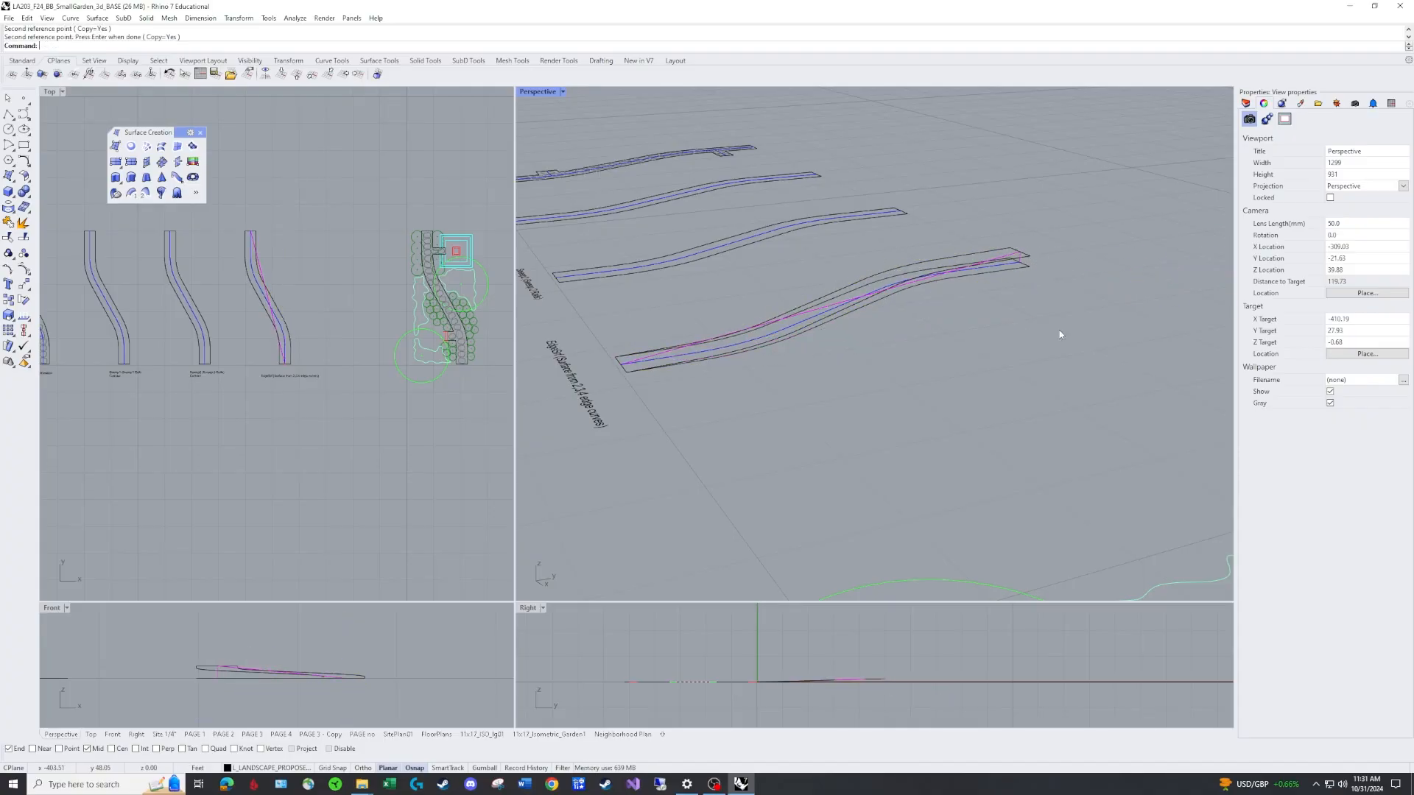
Move the tilted outline copy onto the L_guides07 layer.
{"action": "right_click_drag", "start_coordinate": [1059, 329], "coordinate": [1068, 301]}
{"action": "scroll", "coordinate": [1033, 287], "scroll_direction": "up", "scroll_amount": 3}
{"action": "left_click", "coordinate": [987, 265]}
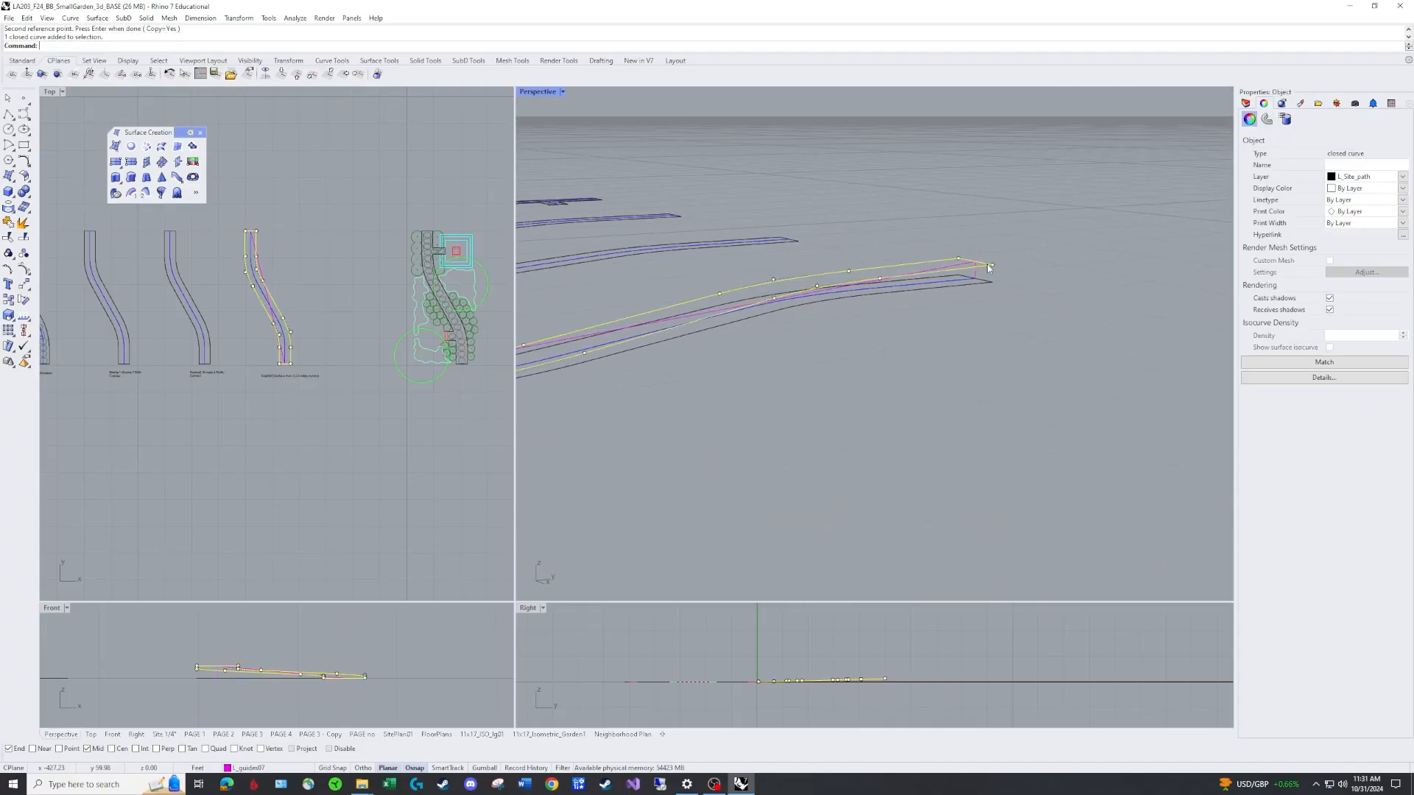
{"action": "left_click", "coordinate": [1403, 178]}
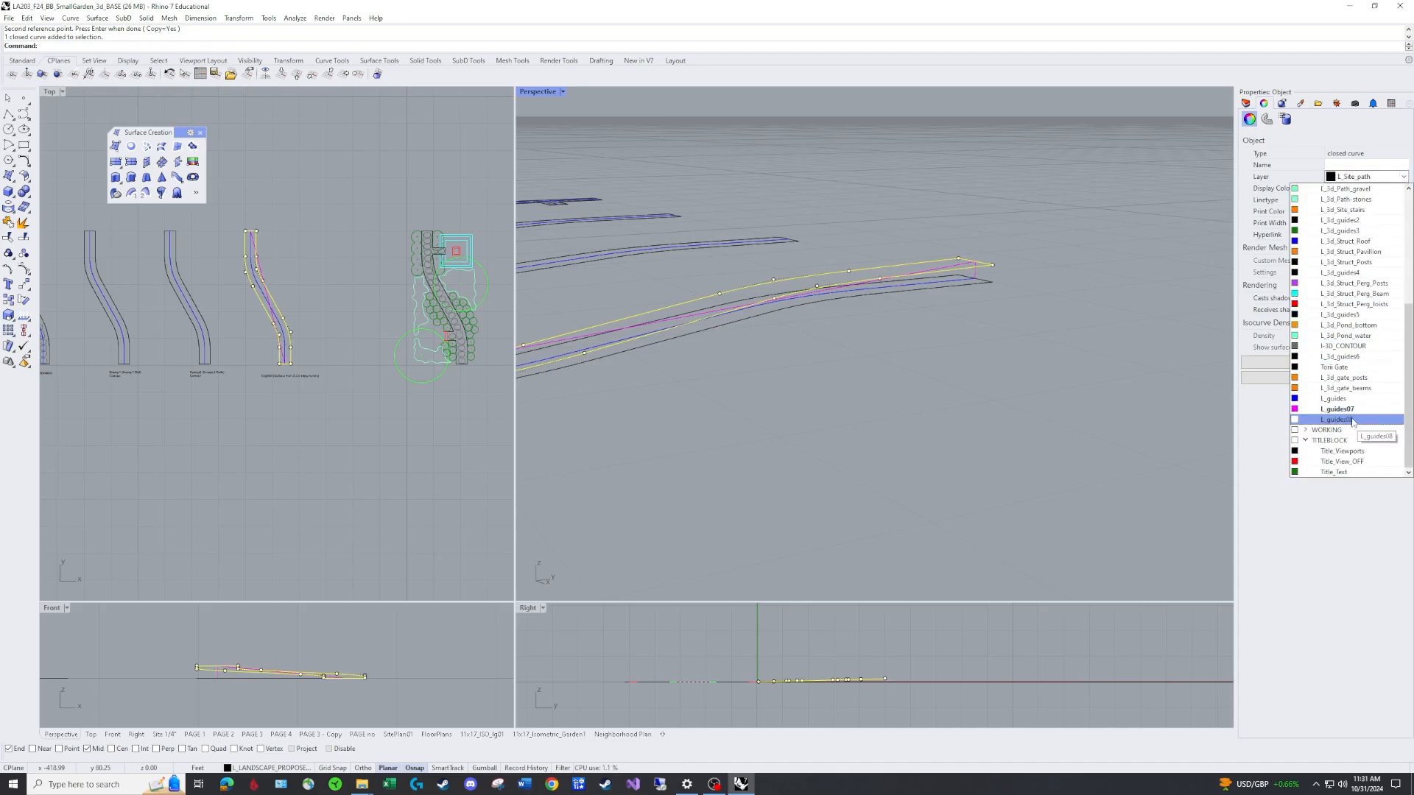
{"action": "left_click", "coordinate": [1340, 410]}
Delete the vertical and sloped guide lines used for the rotation.
{"action": "left_click", "coordinate": [960, 385]}
{"action": "right_click_drag", "start_coordinate": [960, 386], "coordinate": [748, 432]}
{"action": "left_click", "coordinate": [766, 348]}
{"action": "type", "text": "e"}
{"action": "key", "text": "space"}
Draw a triangular cutting polyline across the upper end of the tilted path outline.
{"action": "right_click_drag", "start_coordinate": [848, 370], "coordinate": [817, 335]}
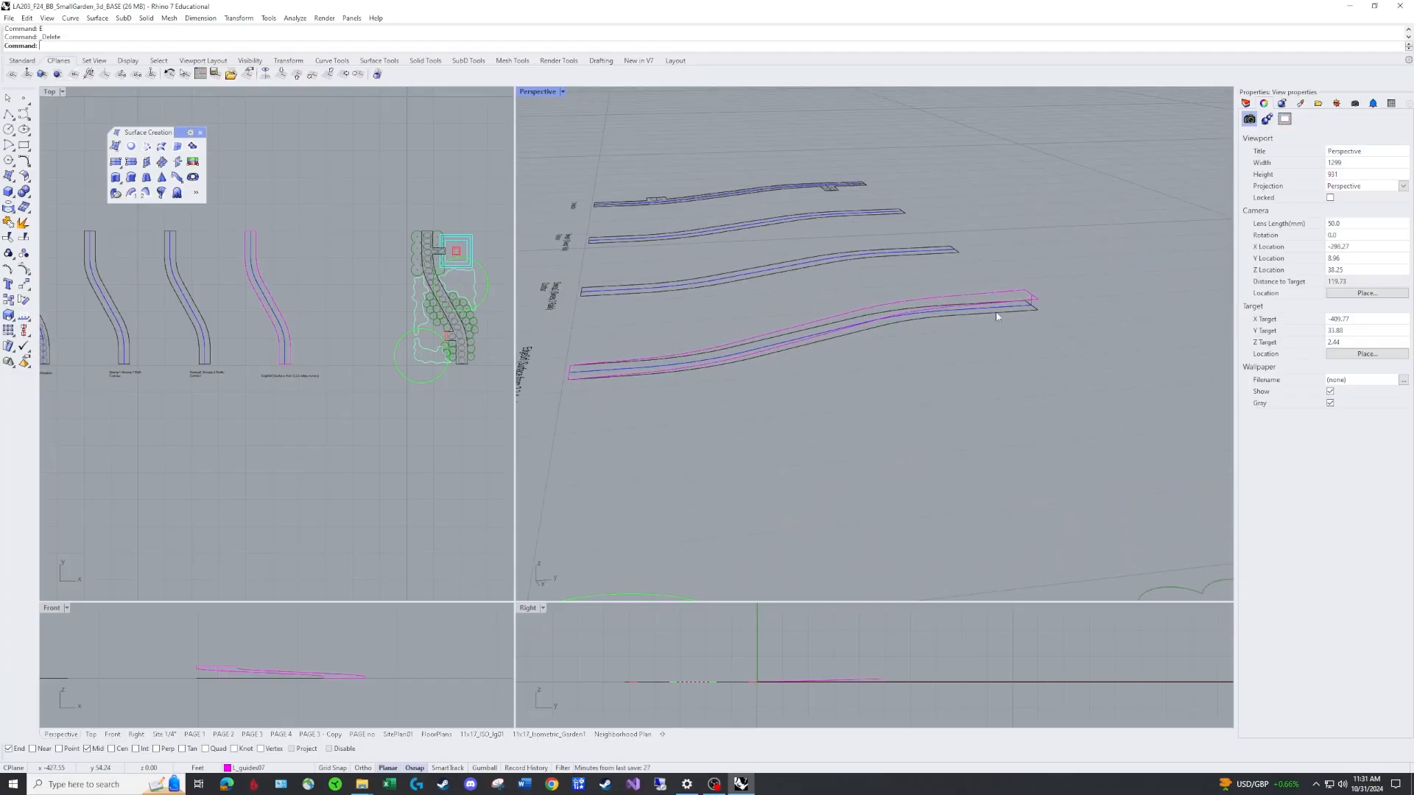
{"action": "right_click_drag", "start_coordinate": [810, 391], "coordinate": [794, 302]}
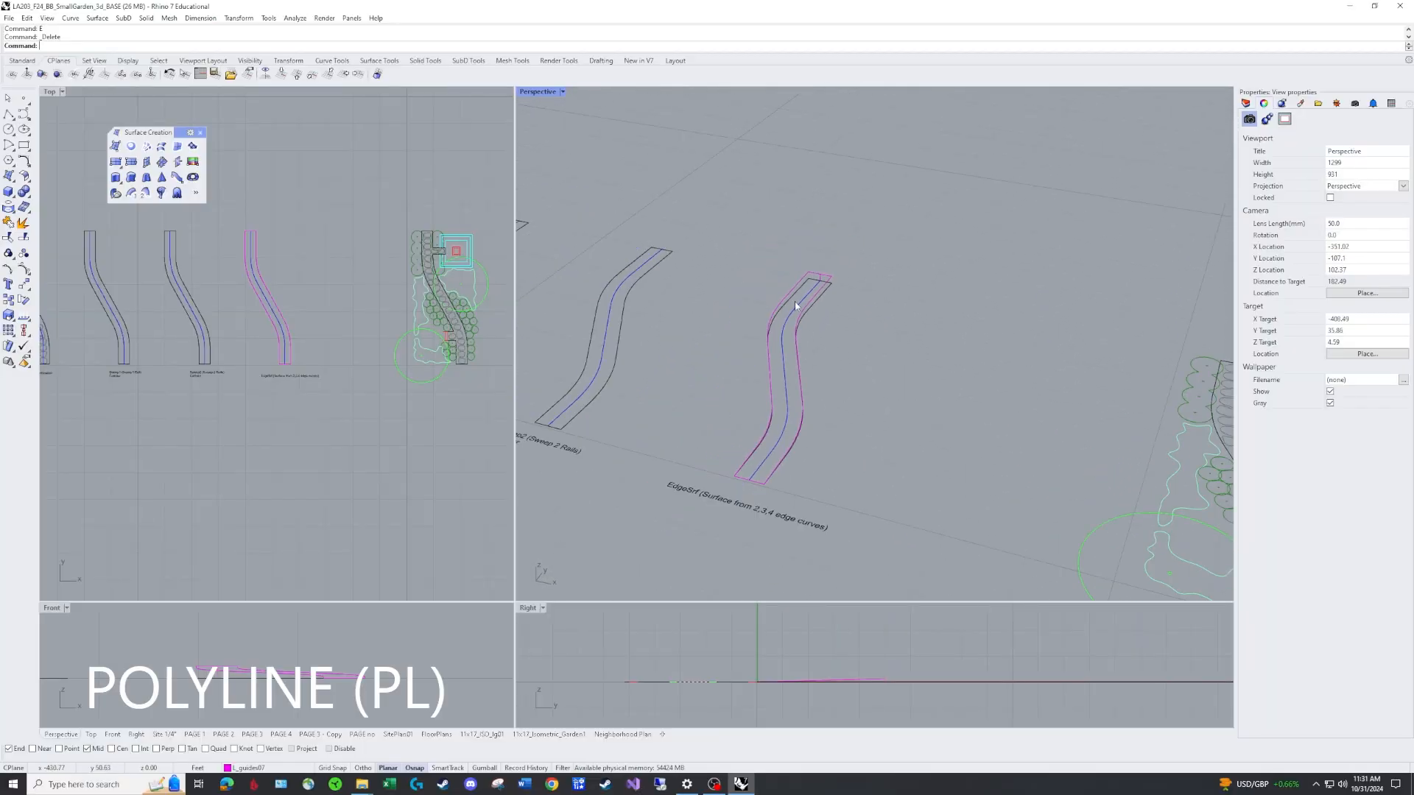
{"action": "left_click", "coordinate": [795, 302]}
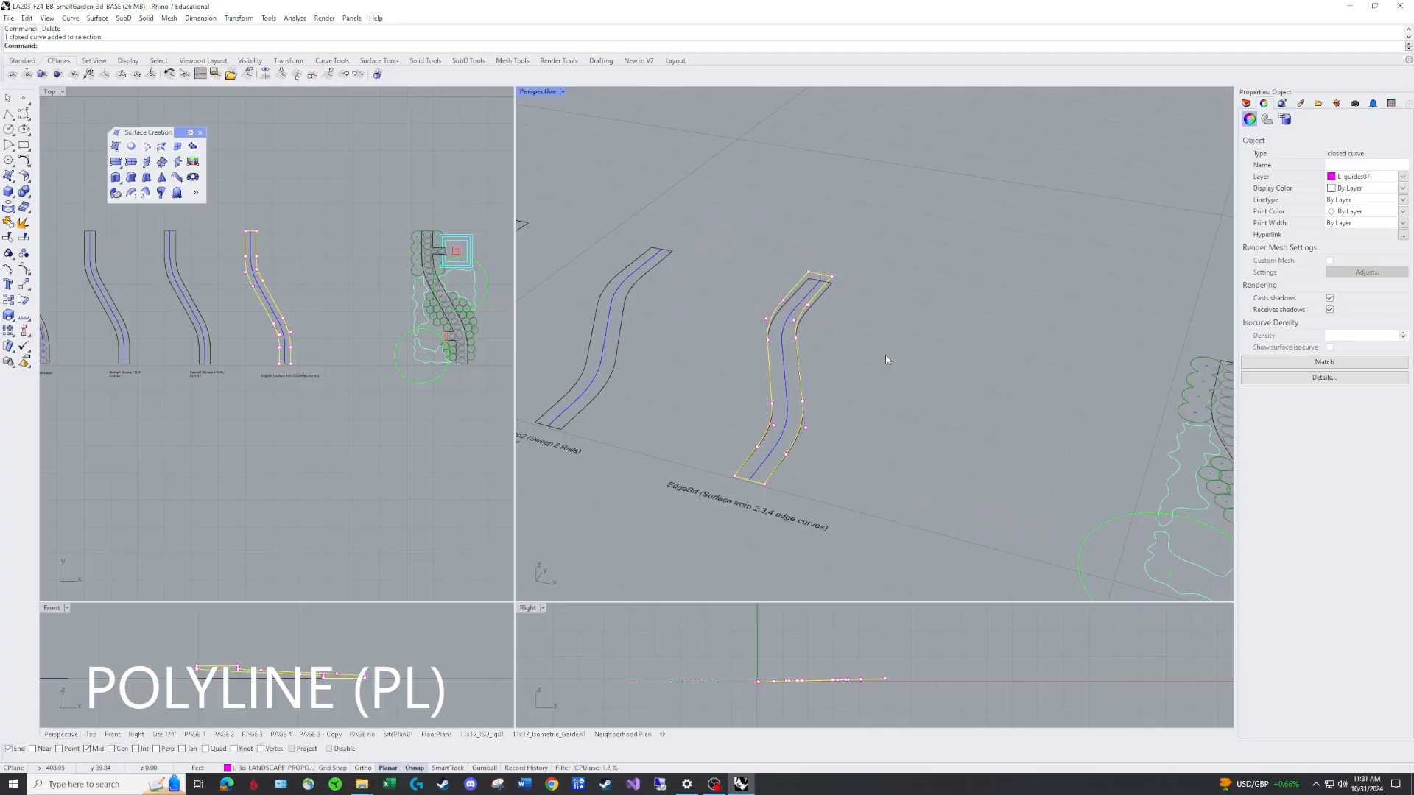
{"action": "key", "text": "Escape"}
{"action": "type", "text": "PL"}
{"action": "key", "text": "Return"}
{"action": "left_click", "coordinate": [809, 268]}
{"action": "left_click", "coordinate": [796, 242]}
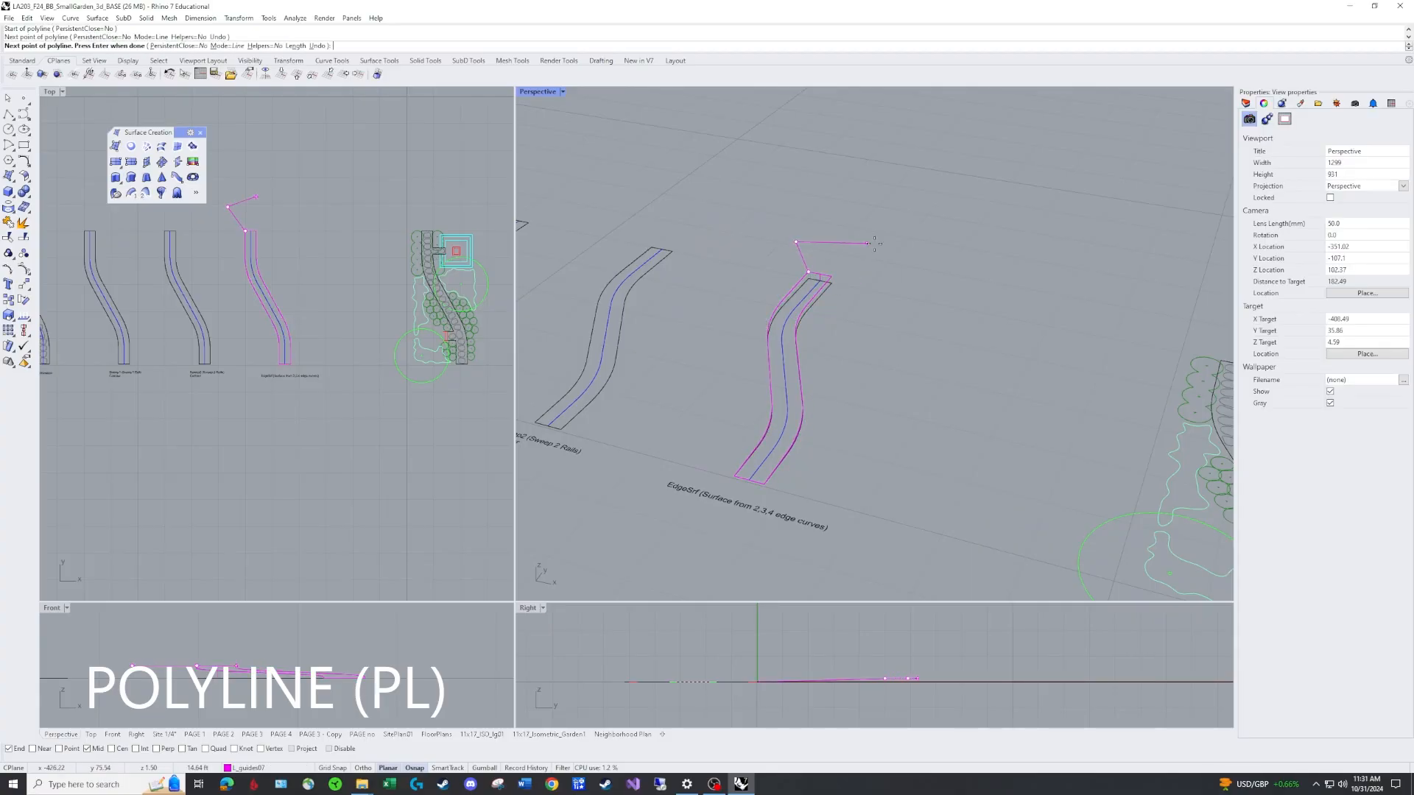
{"action": "left_click", "coordinate": [880, 244]}
{"action": "left_click", "coordinate": [832, 278]}
{"action": "key", "text": "Return"}
{"action": "key", "text": "Return"}
Draw a second triangular cutting polyline across the lower end of the path.
{"action": "left_click", "coordinate": [762, 484]}
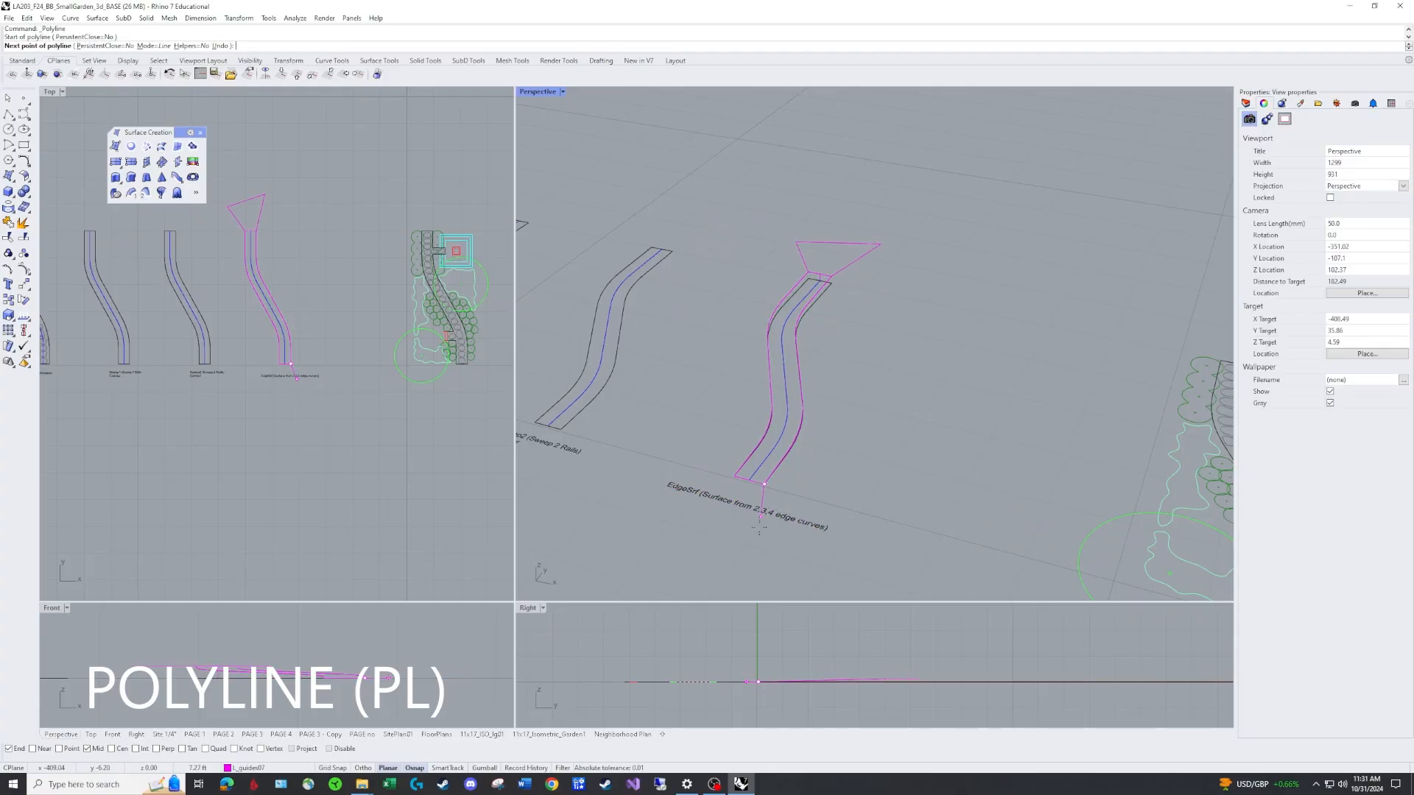
{"action": "left_click", "coordinate": [736, 549]}
{"action": "left_click", "coordinate": [639, 511]}
{"action": "left_click", "coordinate": [734, 475]}
{"action": "key", "text": "Return"}
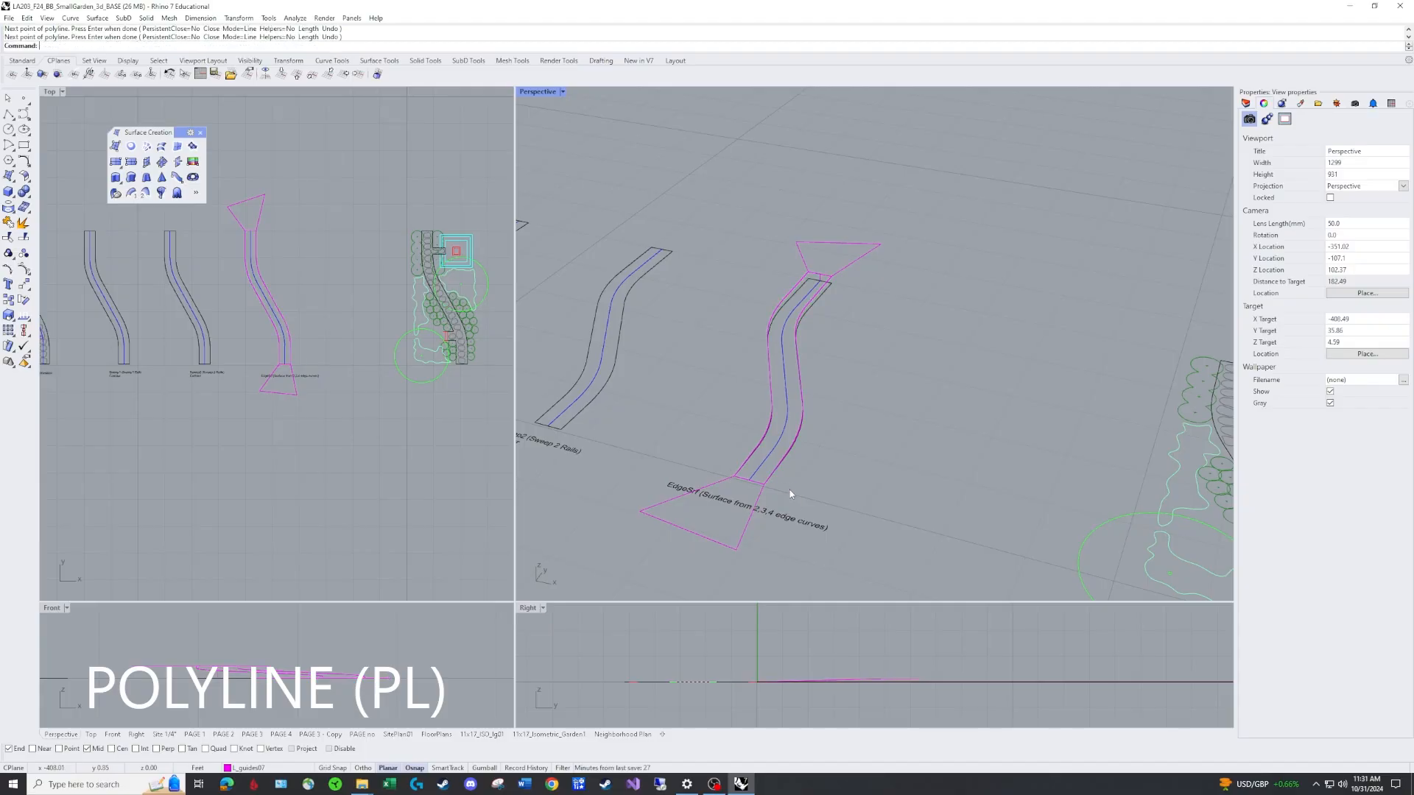
Split the tilted path outline using the two triangular cutting polylines at its upper and lower ends.
{"action": "right_click_drag", "start_coordinate": [789, 489], "coordinate": [811, 480]}
{"action": "scroll", "coordinate": [811, 480], "scroll_direction": "up", "scroll_amount": 4}
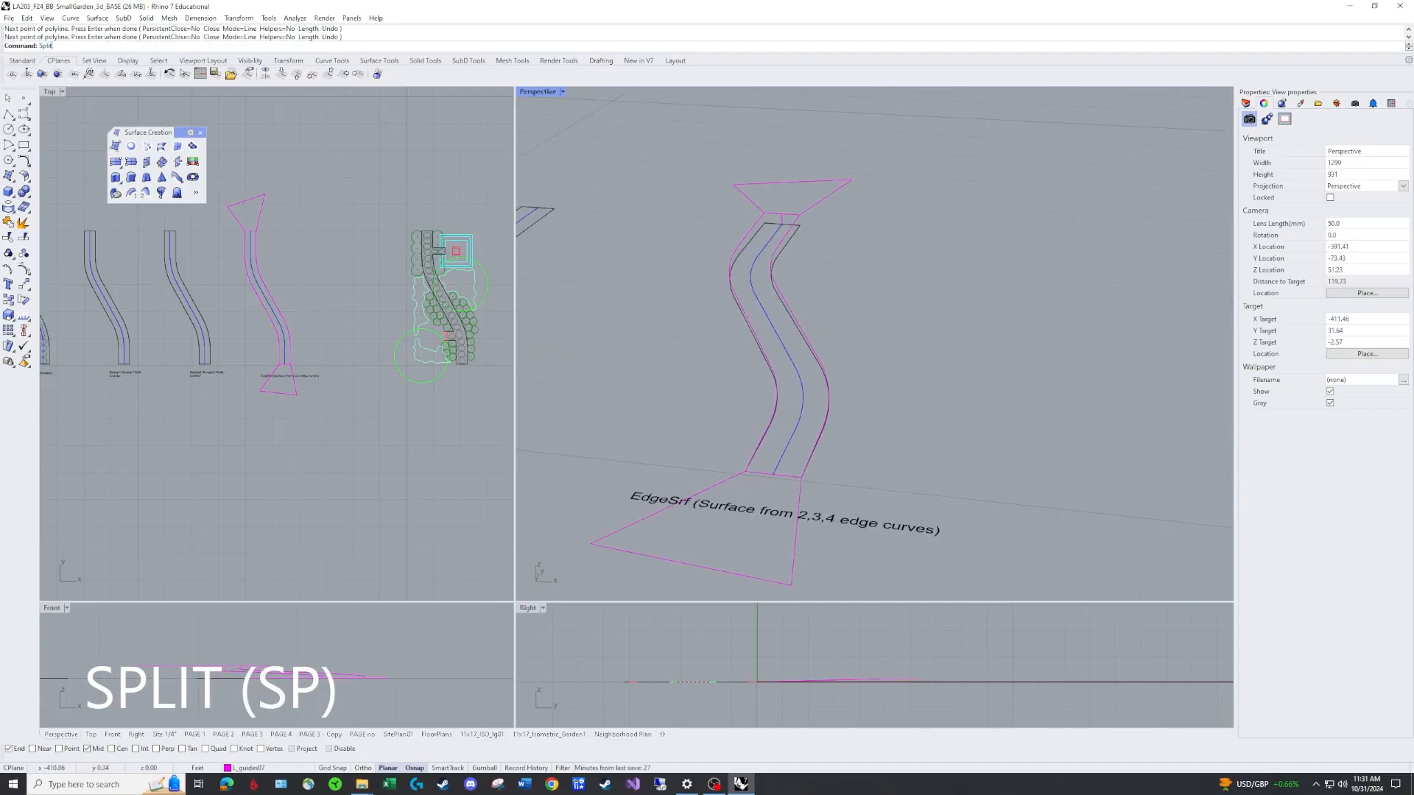
{"action": "type", "text": "Split"}
{"action": "key", "text": "Return"}
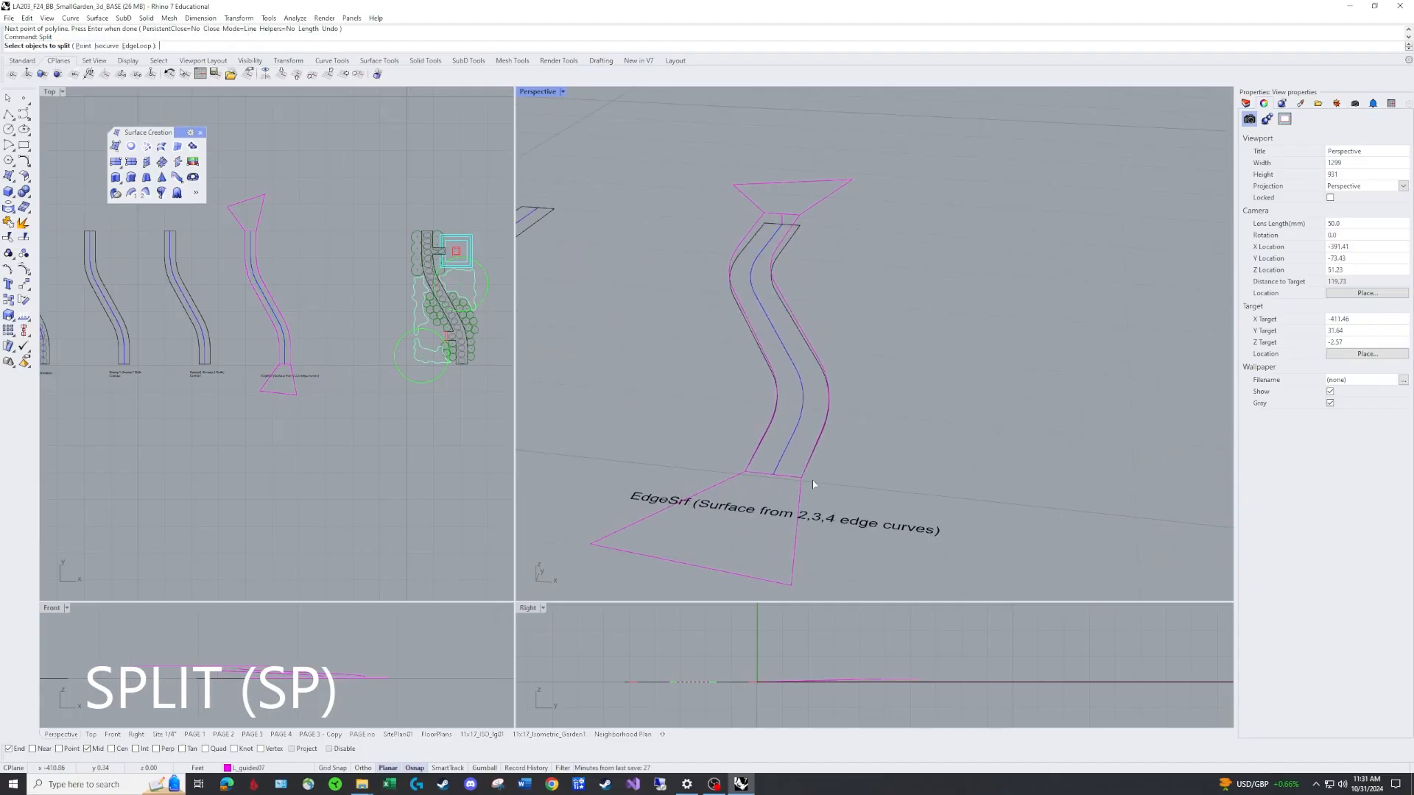
{"action": "left_click", "coordinate": [784, 298]}
{"action": "key", "text": "Return"}
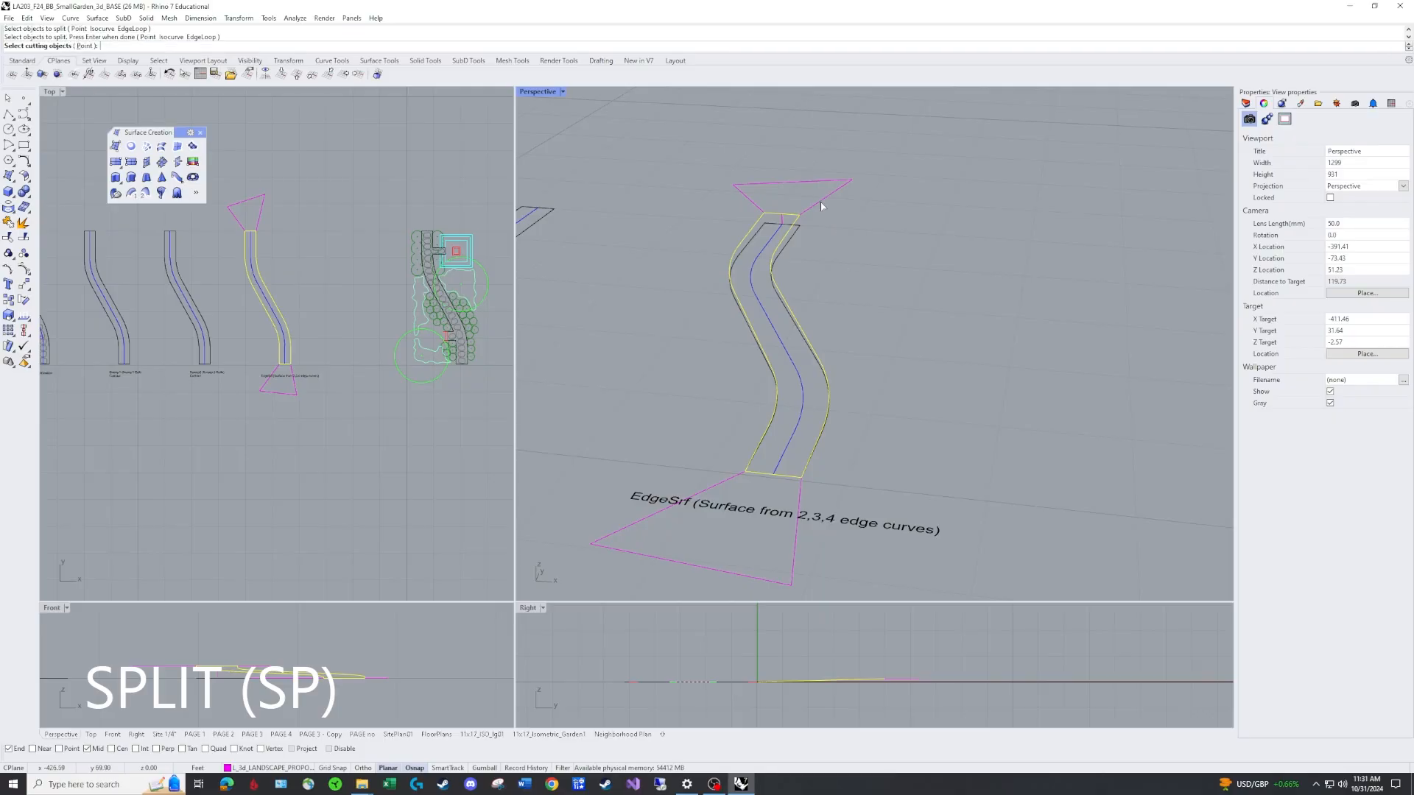
{"action": "left_click", "coordinate": [820, 200]}
{"action": "left_click", "coordinate": [725, 480]}
{"action": "key", "text": "Return"}
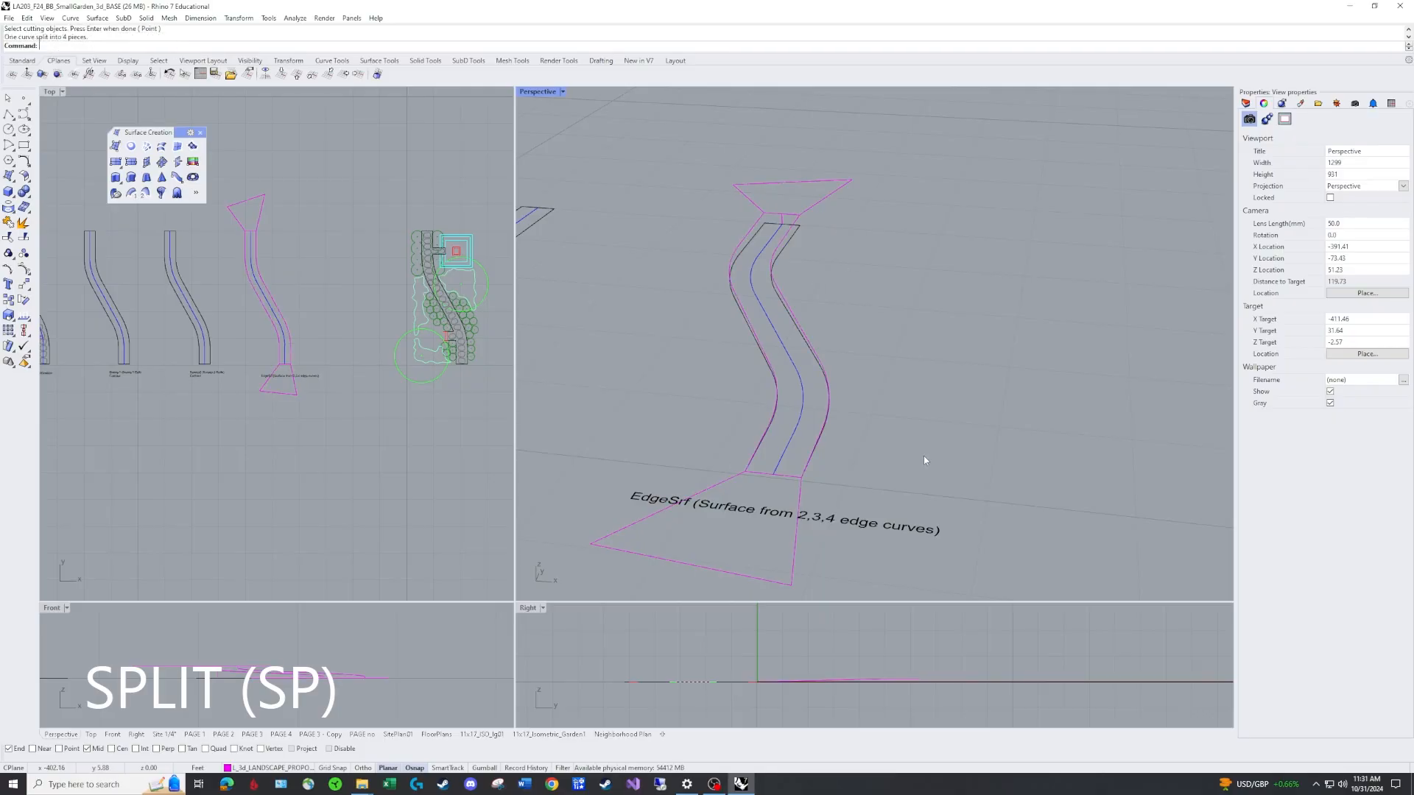
Erase the two triangular cutting polylines from the tilted path.
{"action": "left_click", "coordinate": [801, 493]}
{"action": "type", "text": "E"}
{"action": "key", "text": "Return"}
{"action": "left_click", "coordinate": [854, 177]}
{"action": "key", "text": "Delete"}
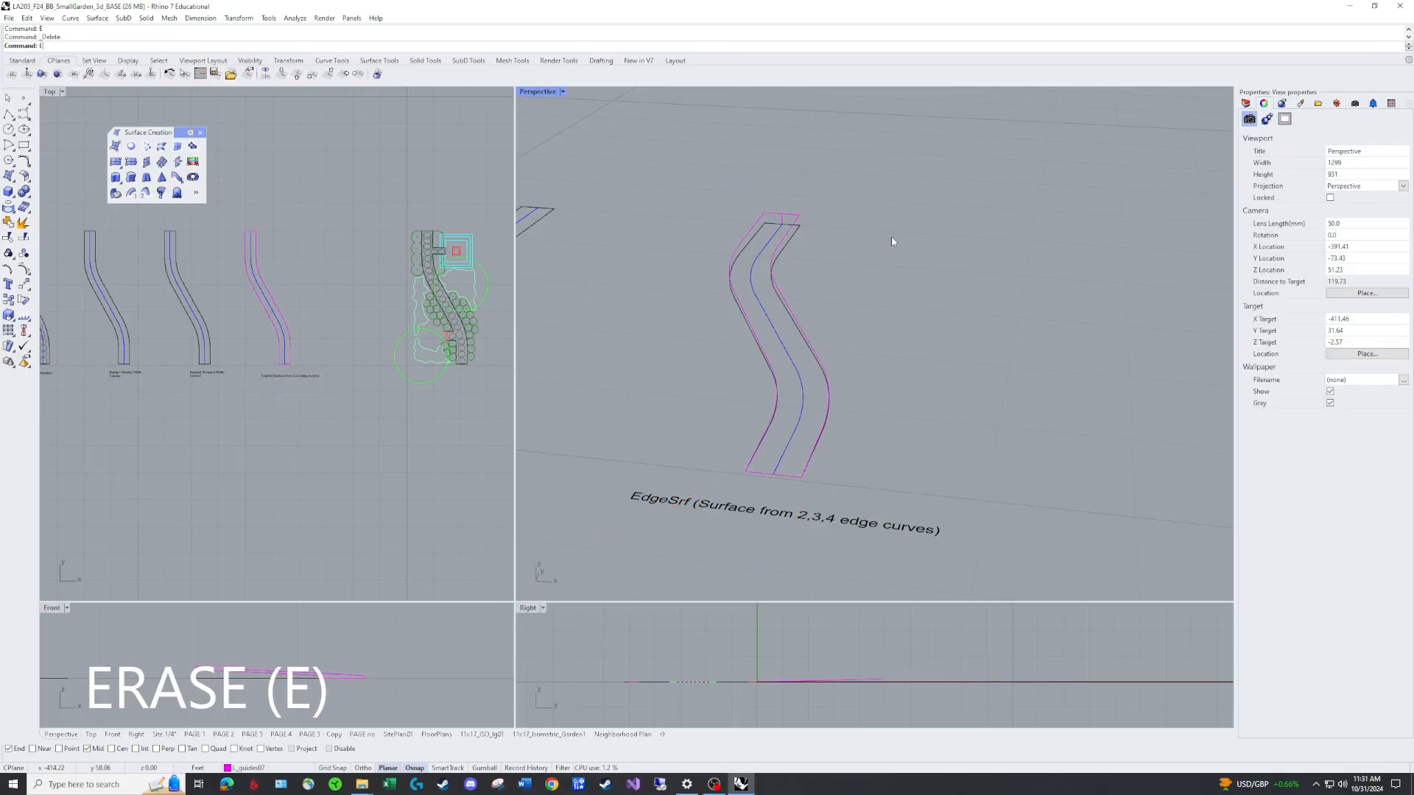
Create an EdgeSrf surface from the four split edge curves of the tilted path outline.
{"action": "type", "text": "edge"}
{"action": "key", "text": "Return"}
{"action": "left_click", "coordinate": [795, 219]}
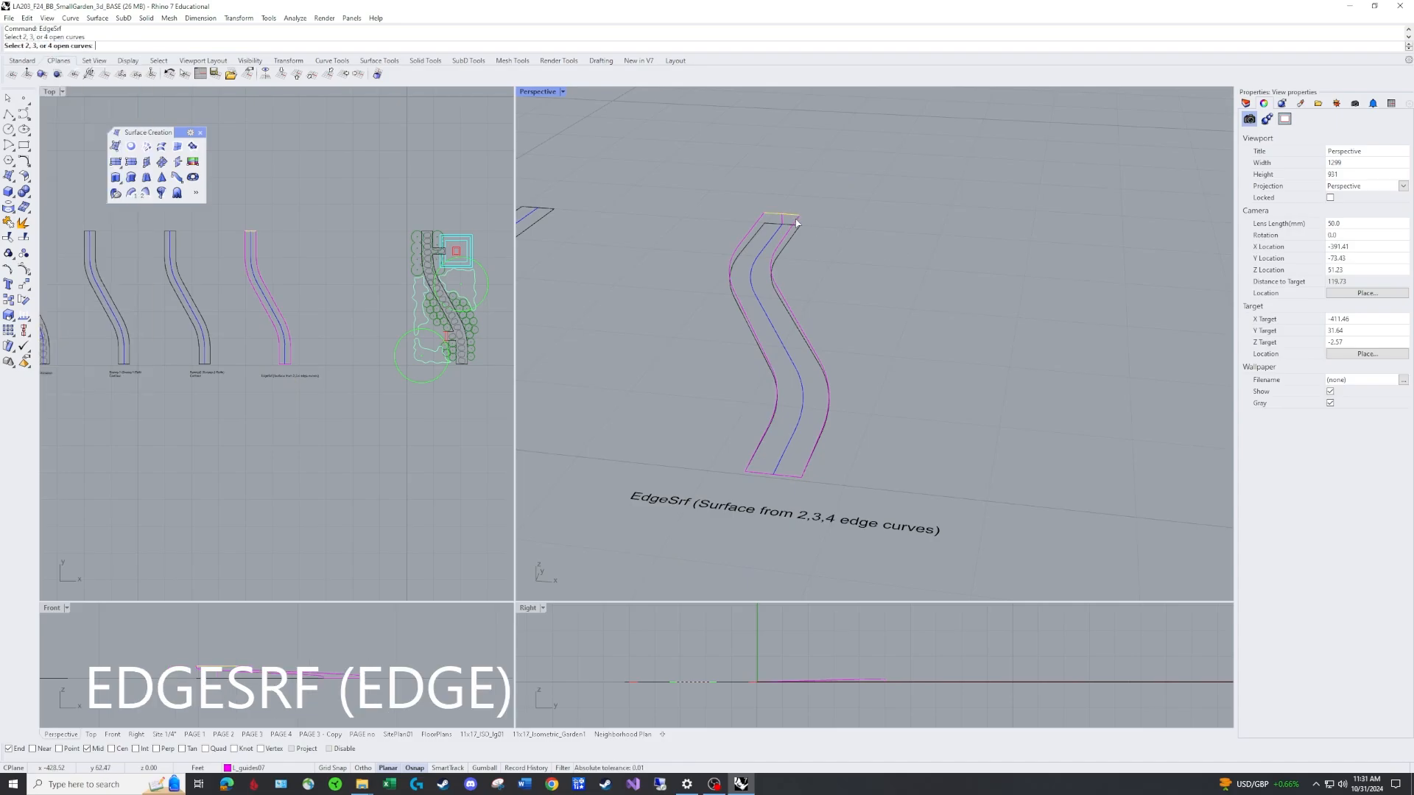
{"action": "left_click", "coordinate": [795, 224]}
{"action": "left_click", "coordinate": [751, 233]}
{"action": "left_click", "coordinate": [787, 476]}
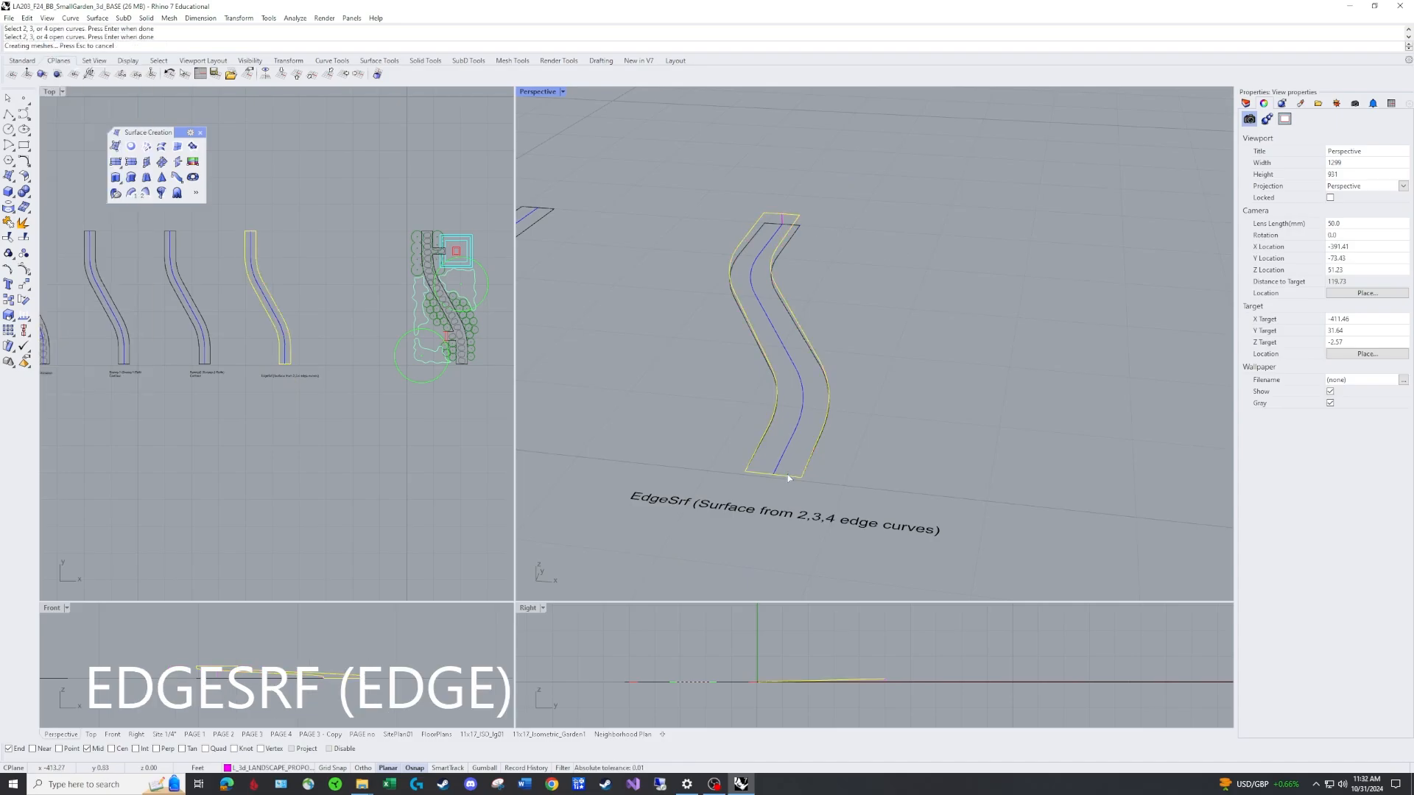
Orbit and zoom around the new tilted edge surface to examine it alongside the other path versions.
{"action": "right_click_drag", "start_coordinate": [878, 440], "coordinate": [973, 355]}
{"action": "left_click", "coordinate": [814, 356]}
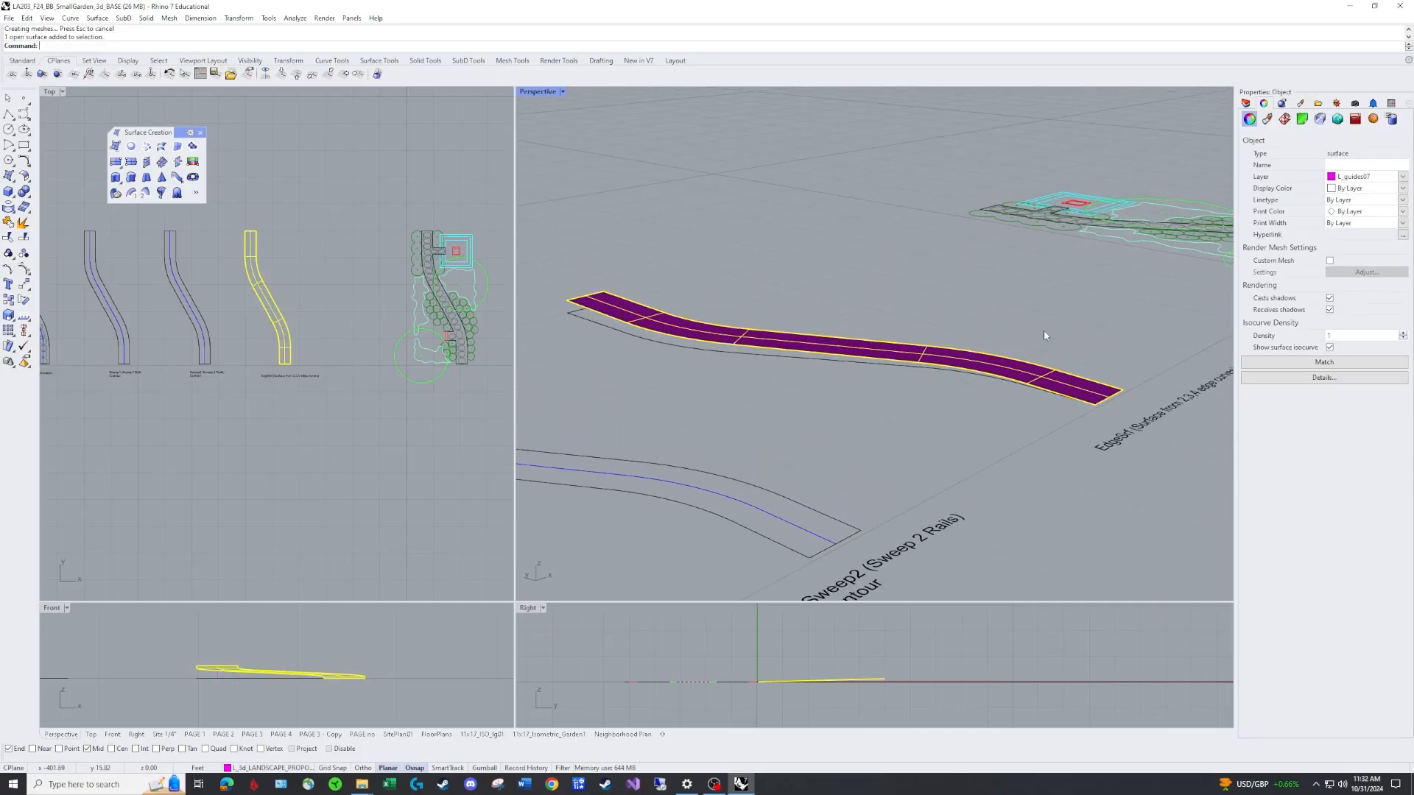
{"action": "left_click", "coordinate": [1097, 305]}
{"action": "right_click_drag", "start_coordinate": [1097, 304], "coordinate": [926, 361]}
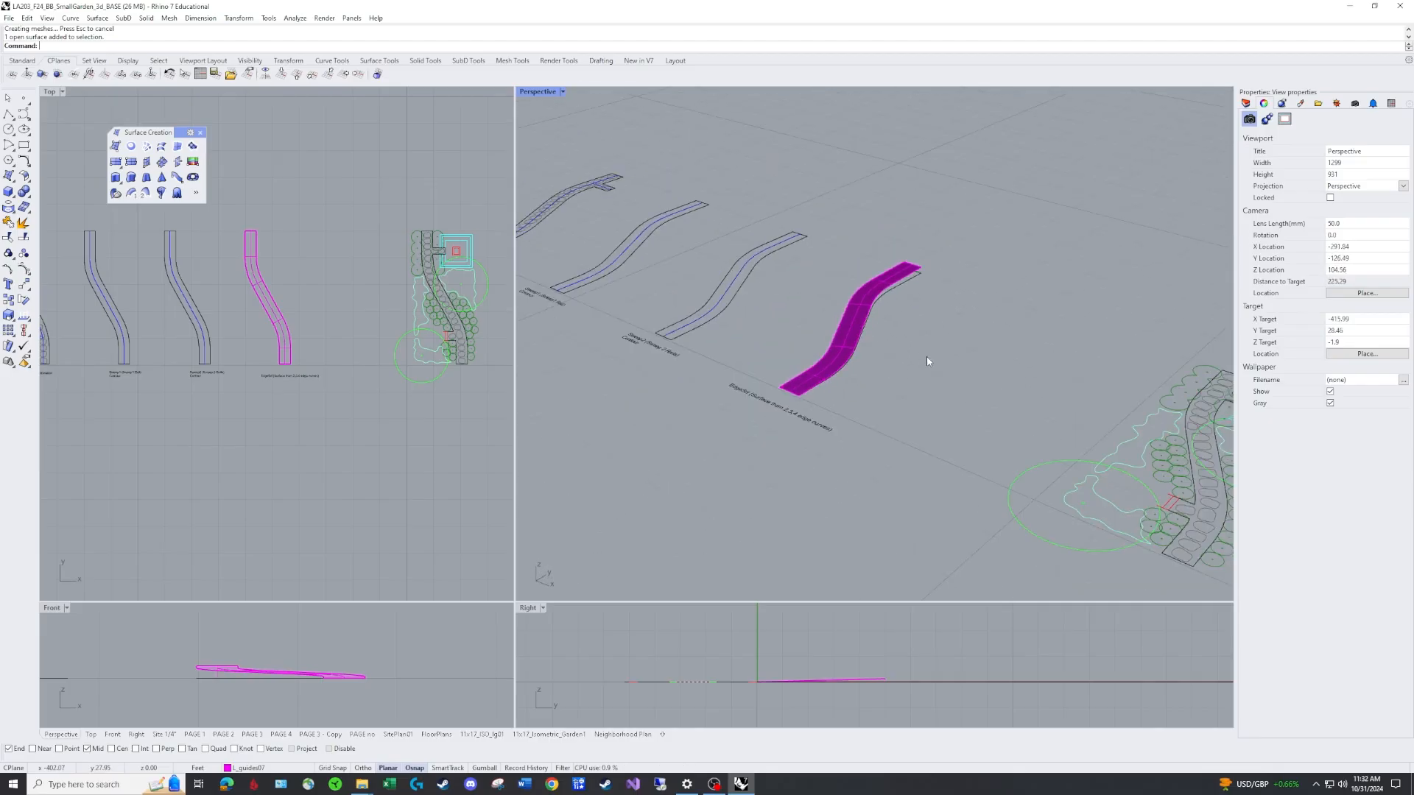
{"action": "scroll", "coordinate": [920, 360], "scroll_direction": "up", "scroll_amount": 2}
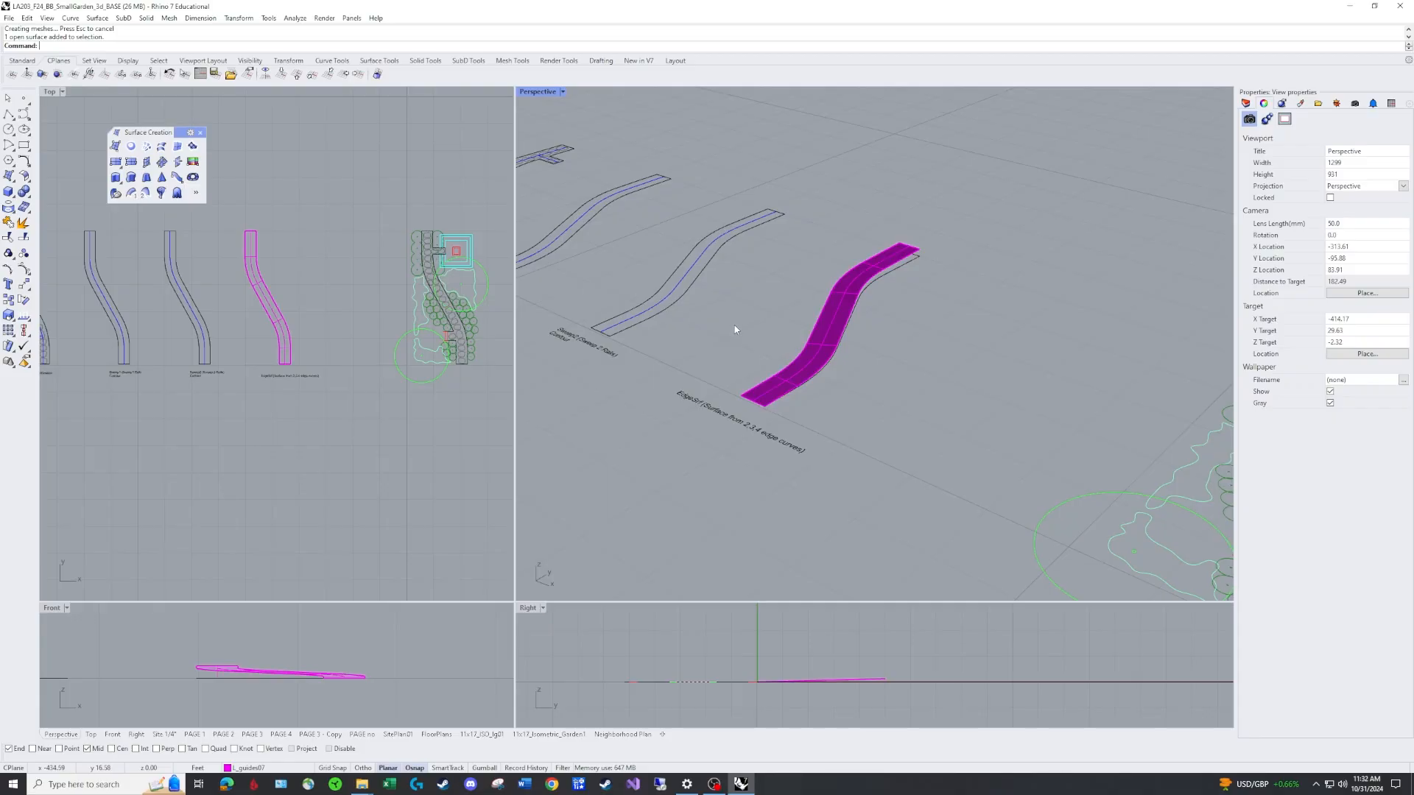
{"action": "right_click_drag", "start_coordinate": [720, 328], "coordinate": [1028, 343], "text": "shift"}
{"action": "scroll", "coordinate": [1027, 343], "scroll_direction": "up", "scroll_amount": 4}
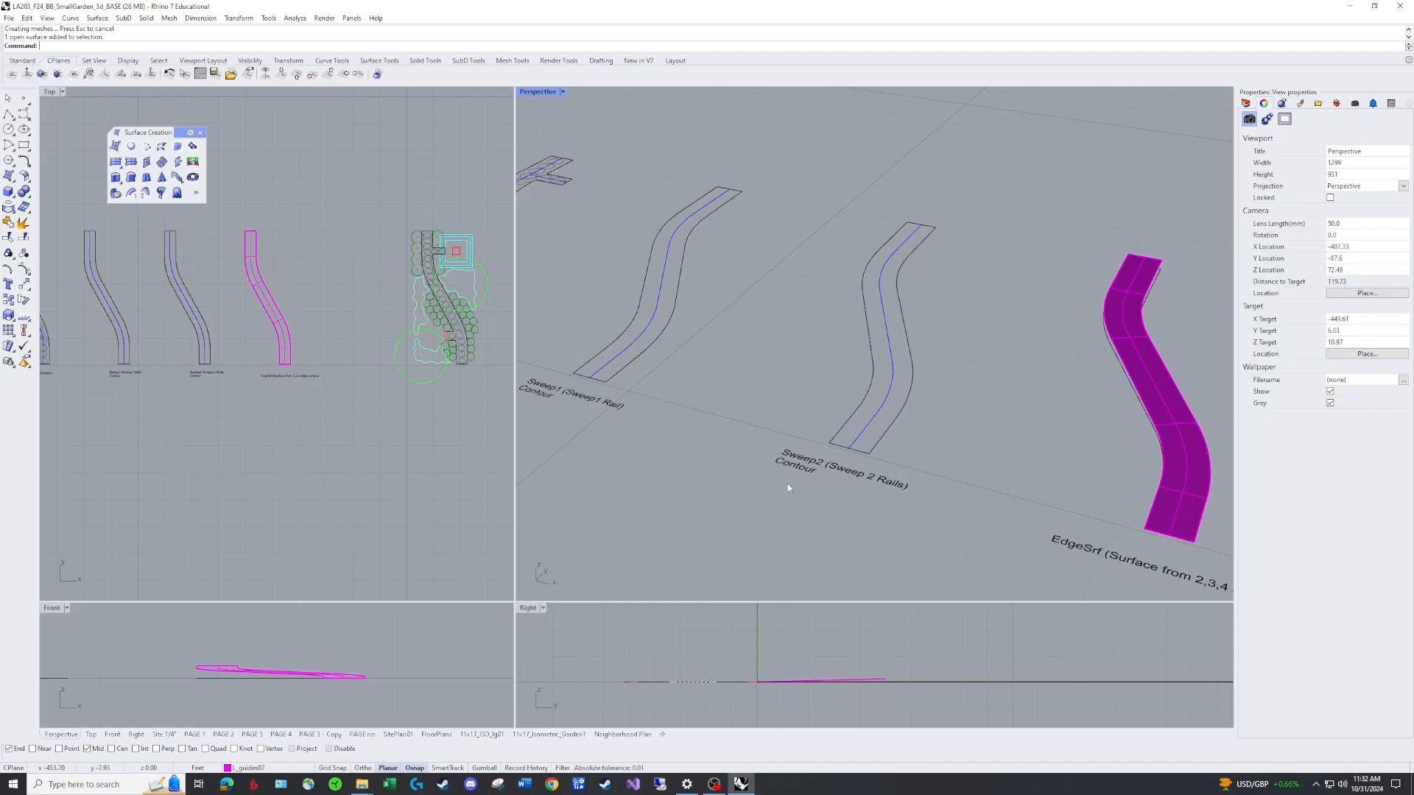
{"action": "scroll", "coordinate": [1044, 485], "scroll_direction": "down", "scroll_amount": 2}
{"action": "right_click_drag", "start_coordinate": [931, 491], "coordinate": [901, 484]}
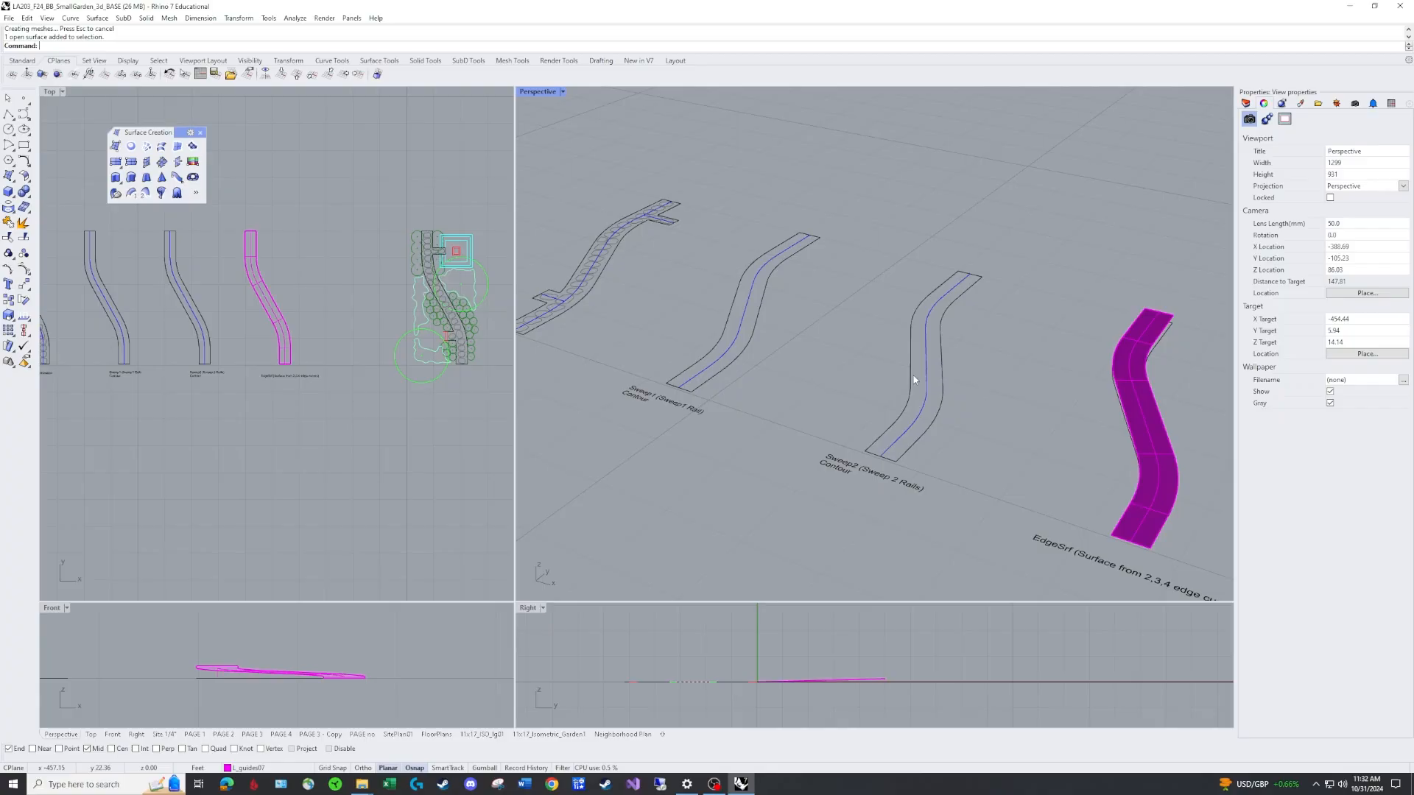
{"action": "left_click", "coordinate": [944, 351]}
{"action": "right_click_drag", "start_coordinate": [981, 361], "coordinate": [1000, 405]}
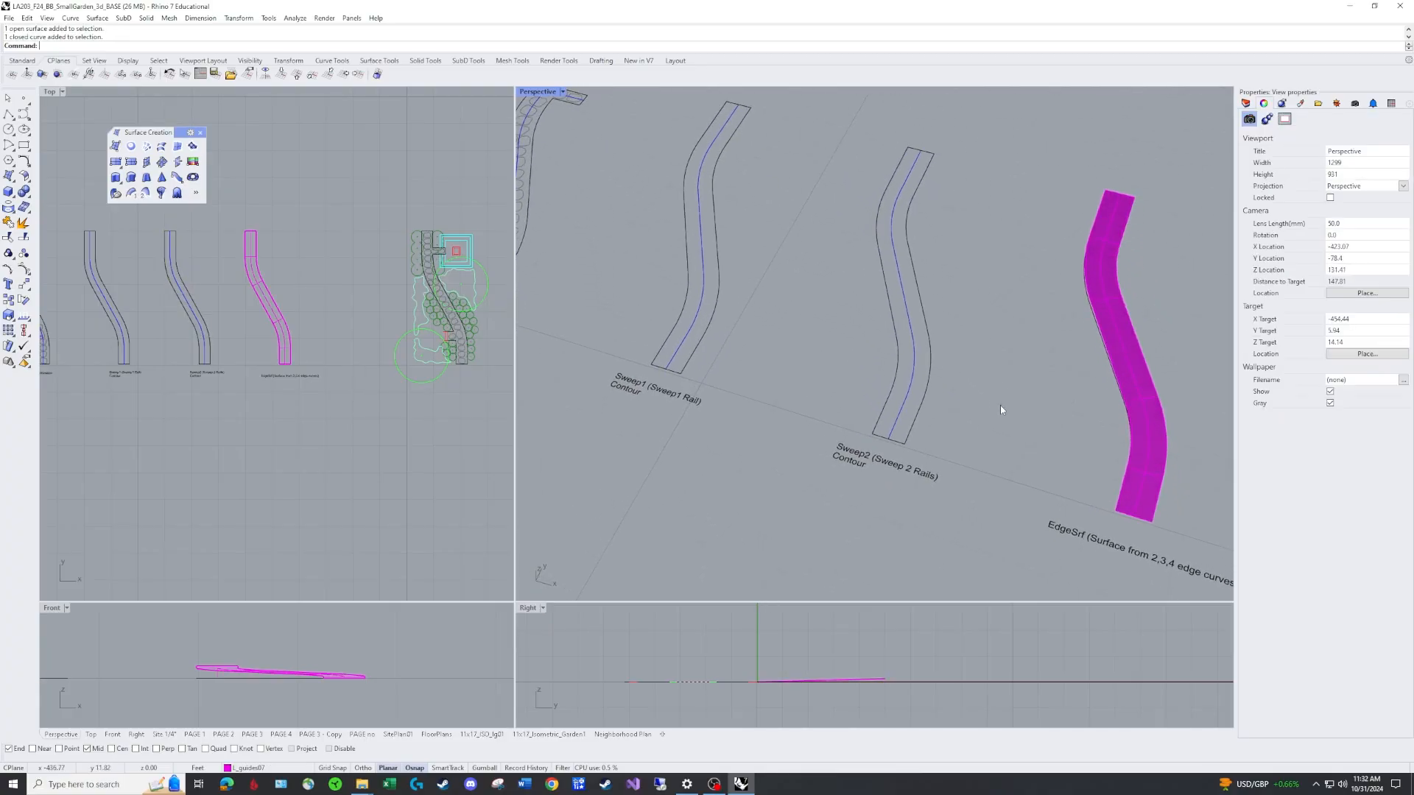
{"action": "right_click_drag", "start_coordinate": [988, 337], "coordinate": [992, 388], "text": "shift"}
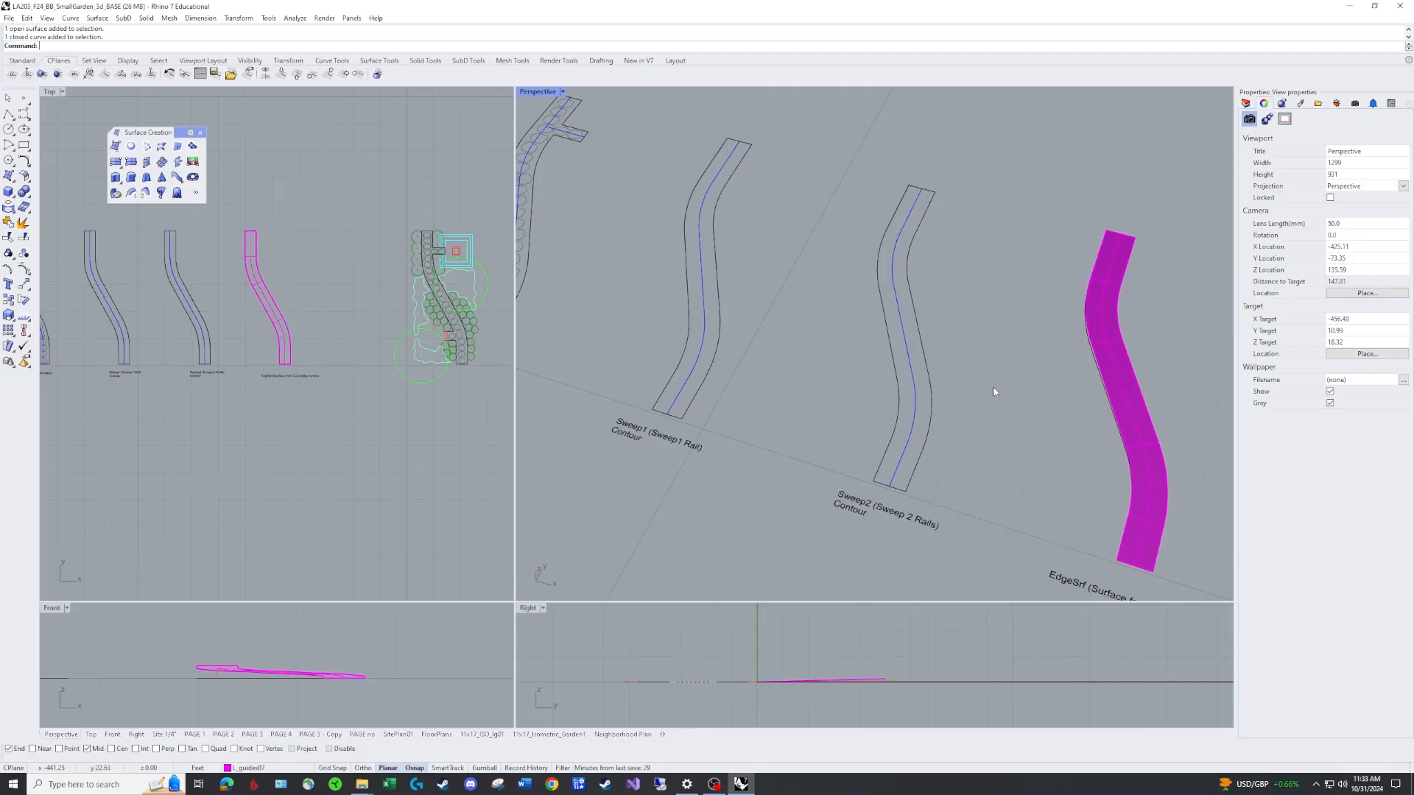
{"action": "right_click_drag", "start_coordinate": [993, 386], "coordinate": [921, 470]}
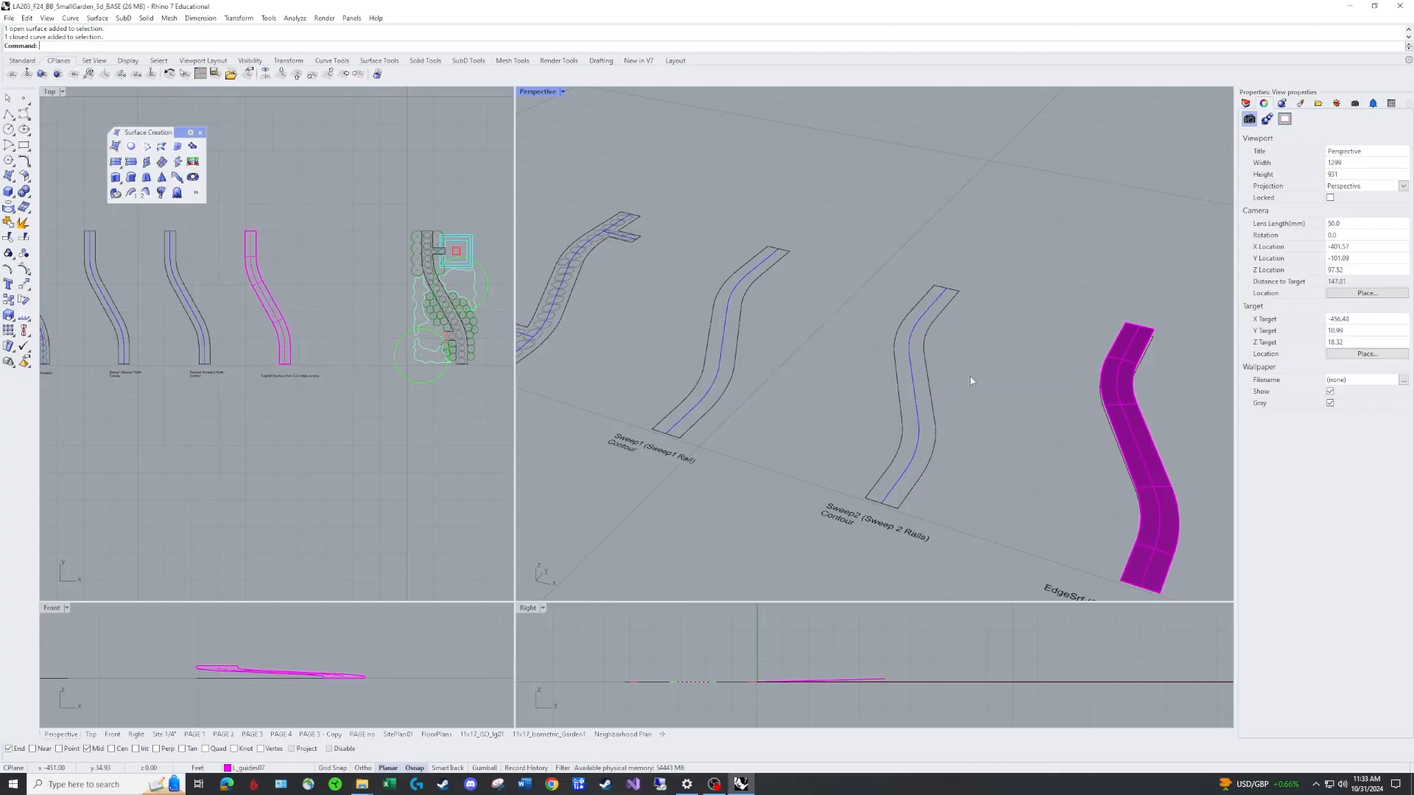
Draw a vertical height guide line 1.5 ft tall at the upper end of the Sweep2 path outline.
{"action": "type", "text": "PL"}
{"action": "key", "text": "Return"}
{"action": "left_click", "coordinate": [949, 279]}
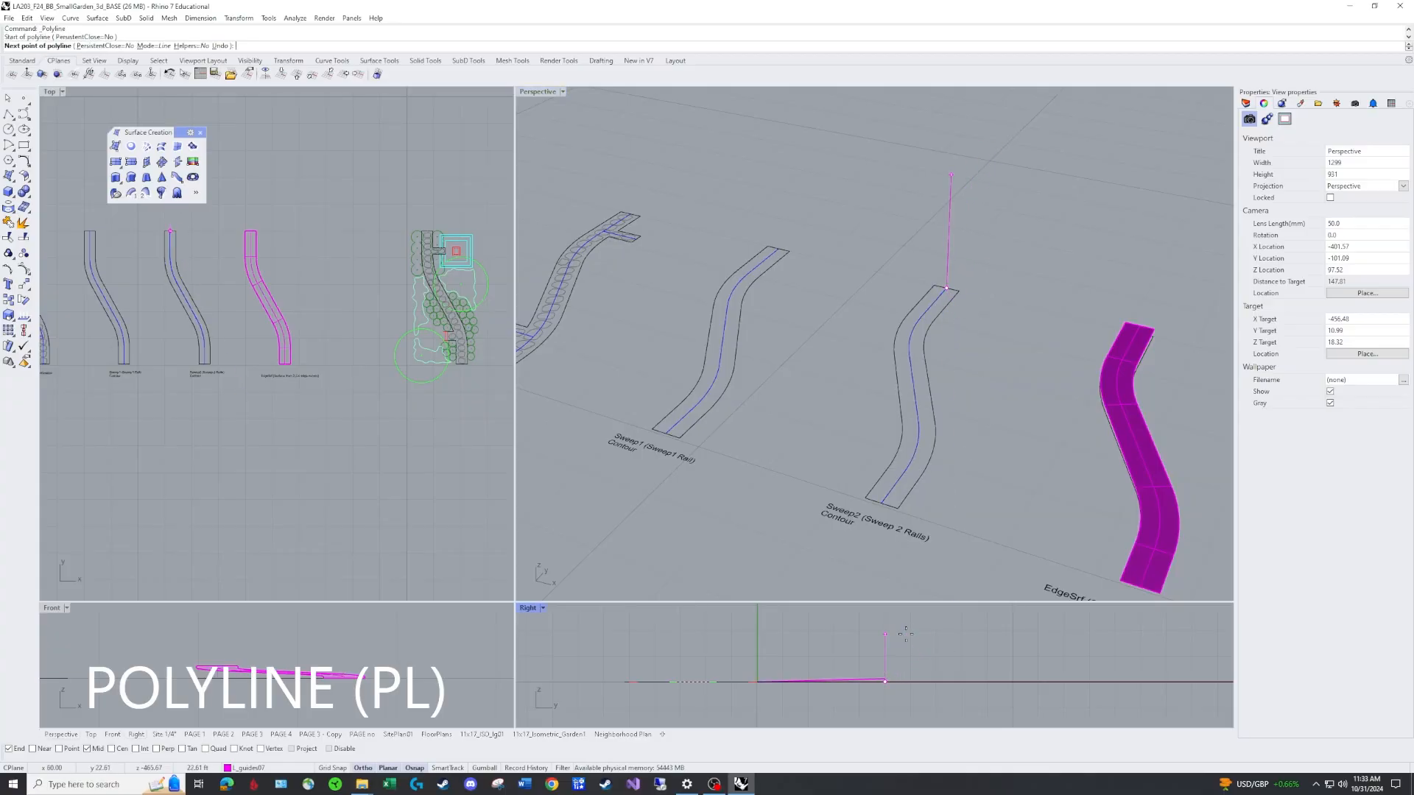
{"action": "type", "text": "1.5"}
{"action": "key", "text": "Return"}
{"action": "key", "text": "F8"}
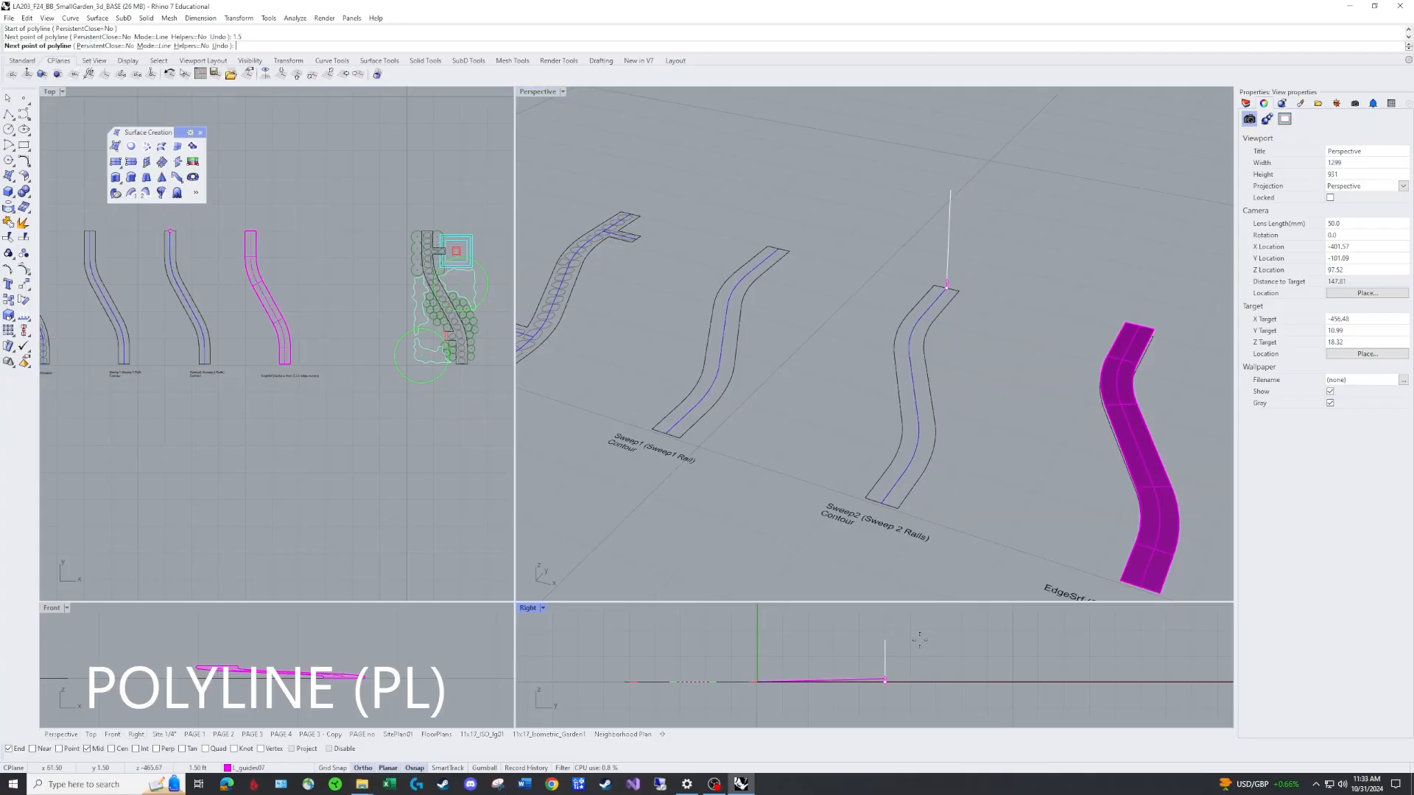
{"action": "left_click", "coordinate": [897, 635]}
{"action": "key", "text": "Return"}
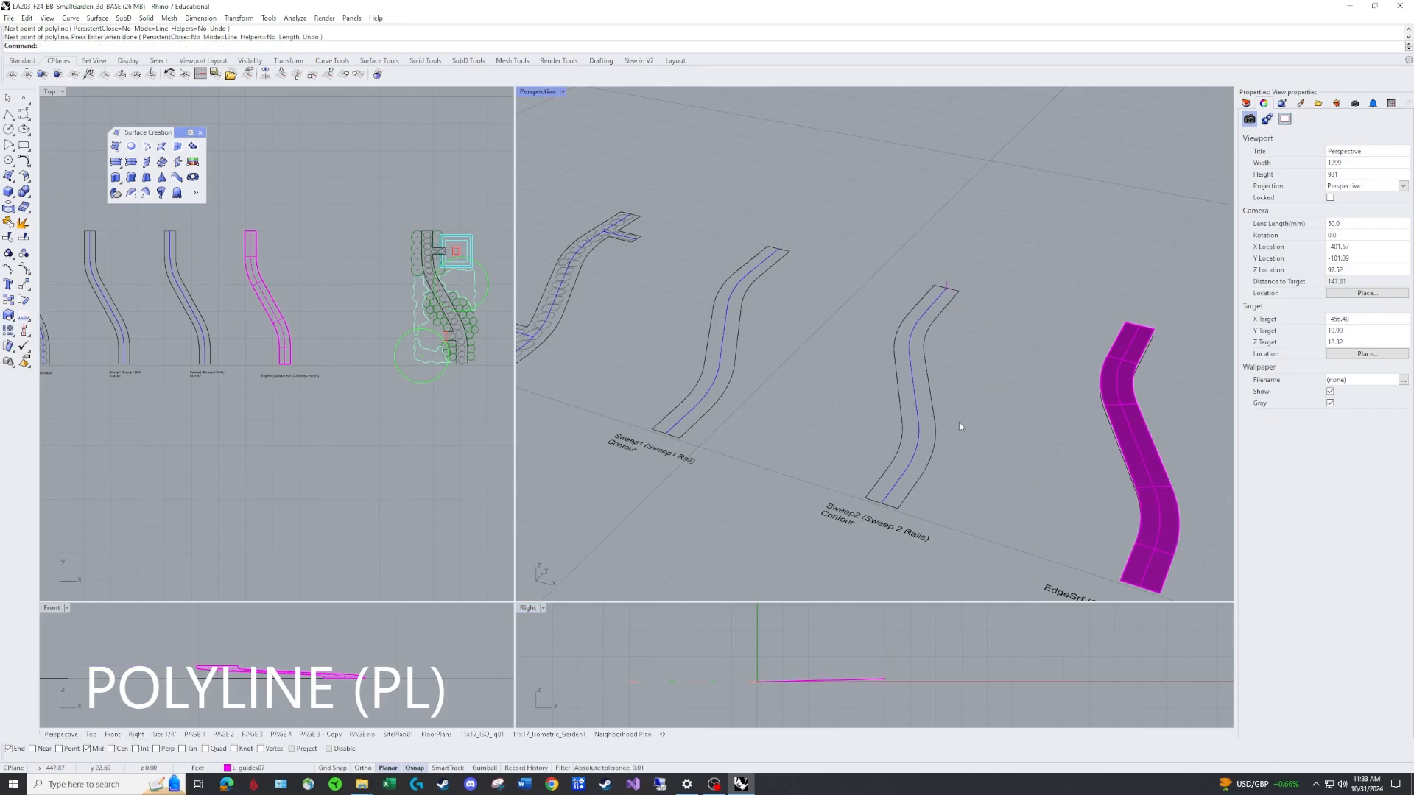
Draw a line across the lower end of the Sweep2 path outline.
{"action": "right_click_drag", "start_coordinate": [959, 426], "coordinate": [941, 468]}
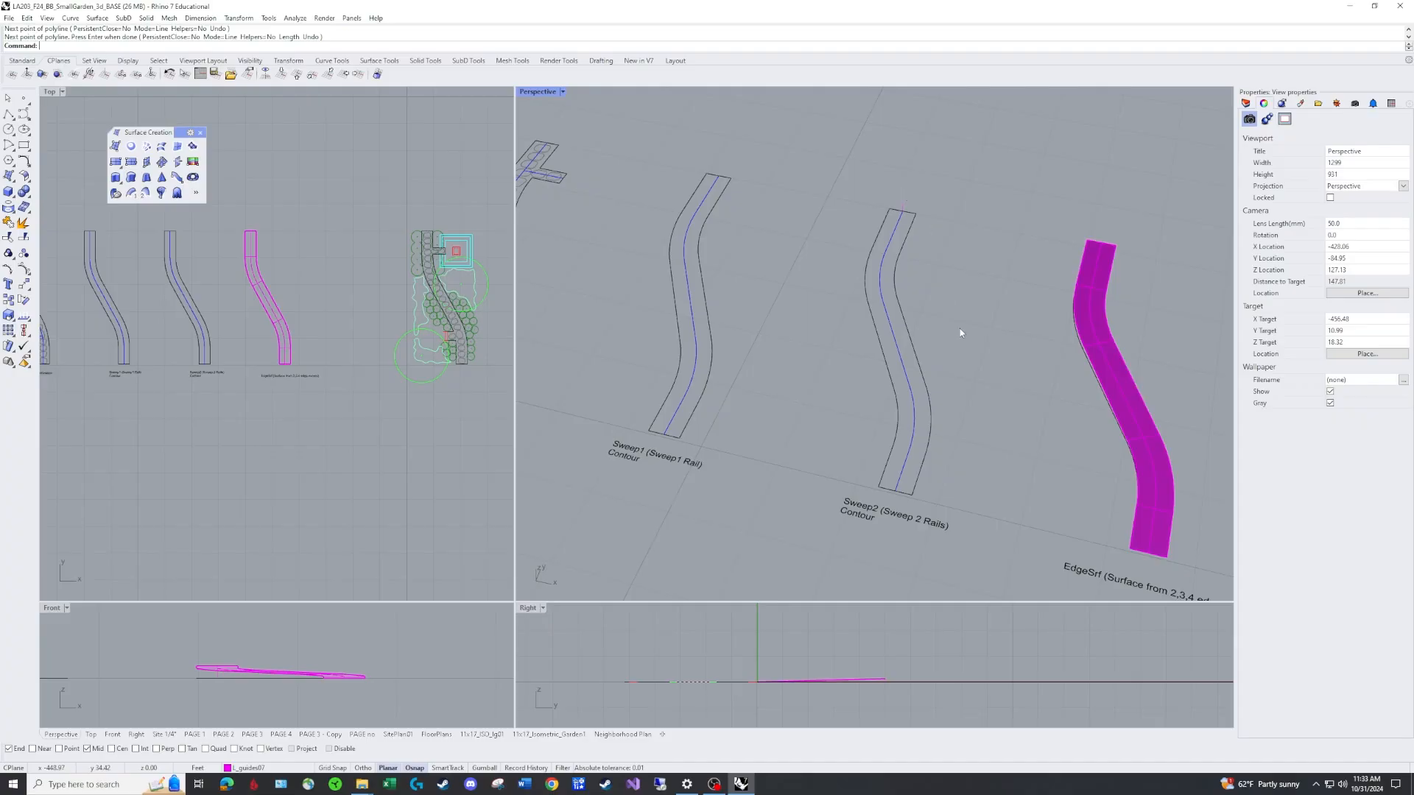
{"action": "right_click_drag", "start_coordinate": [974, 387], "coordinate": [969, 338]}
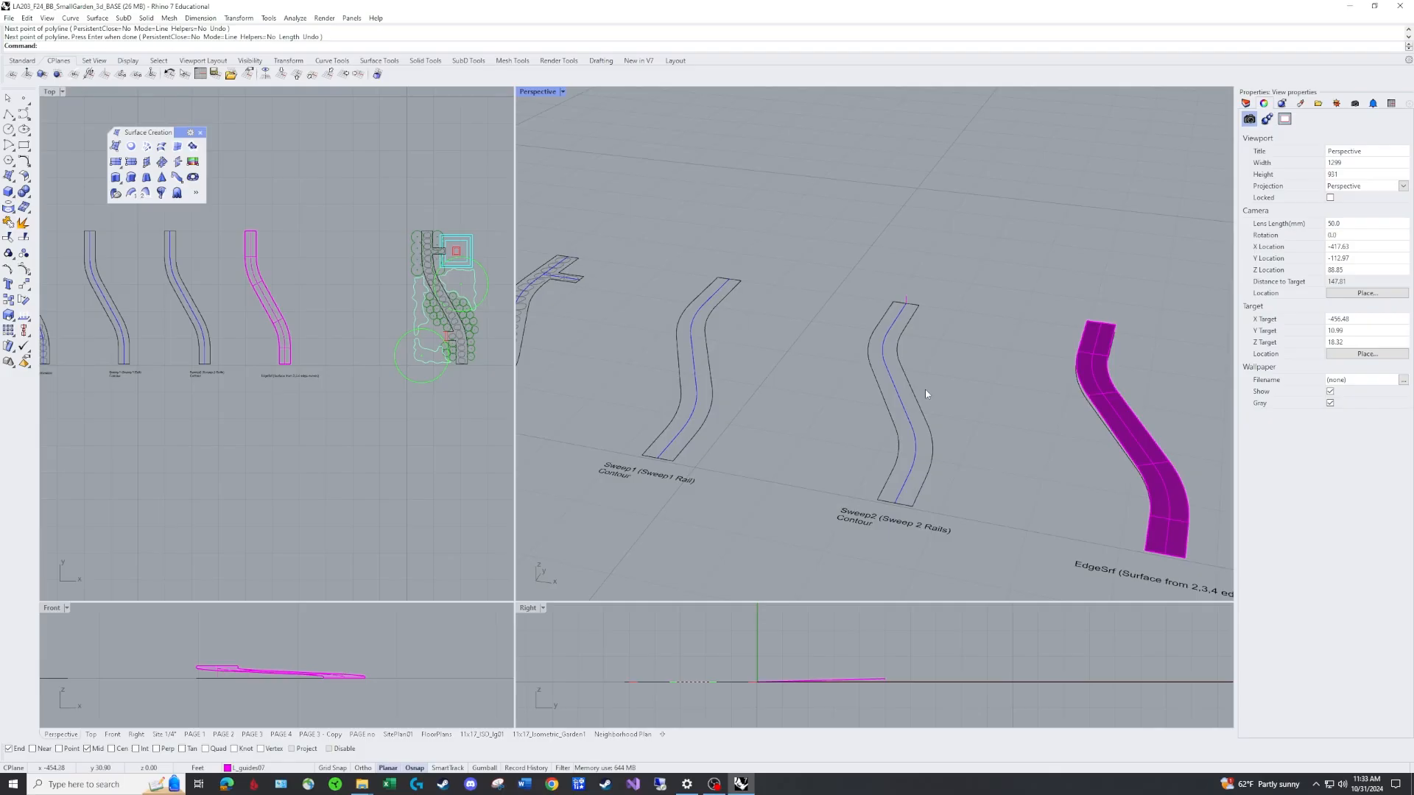
{"action": "type", "text": "pl"}
{"action": "key", "text": "Return"}
{"action": "left_click", "coordinate": [877, 500]}
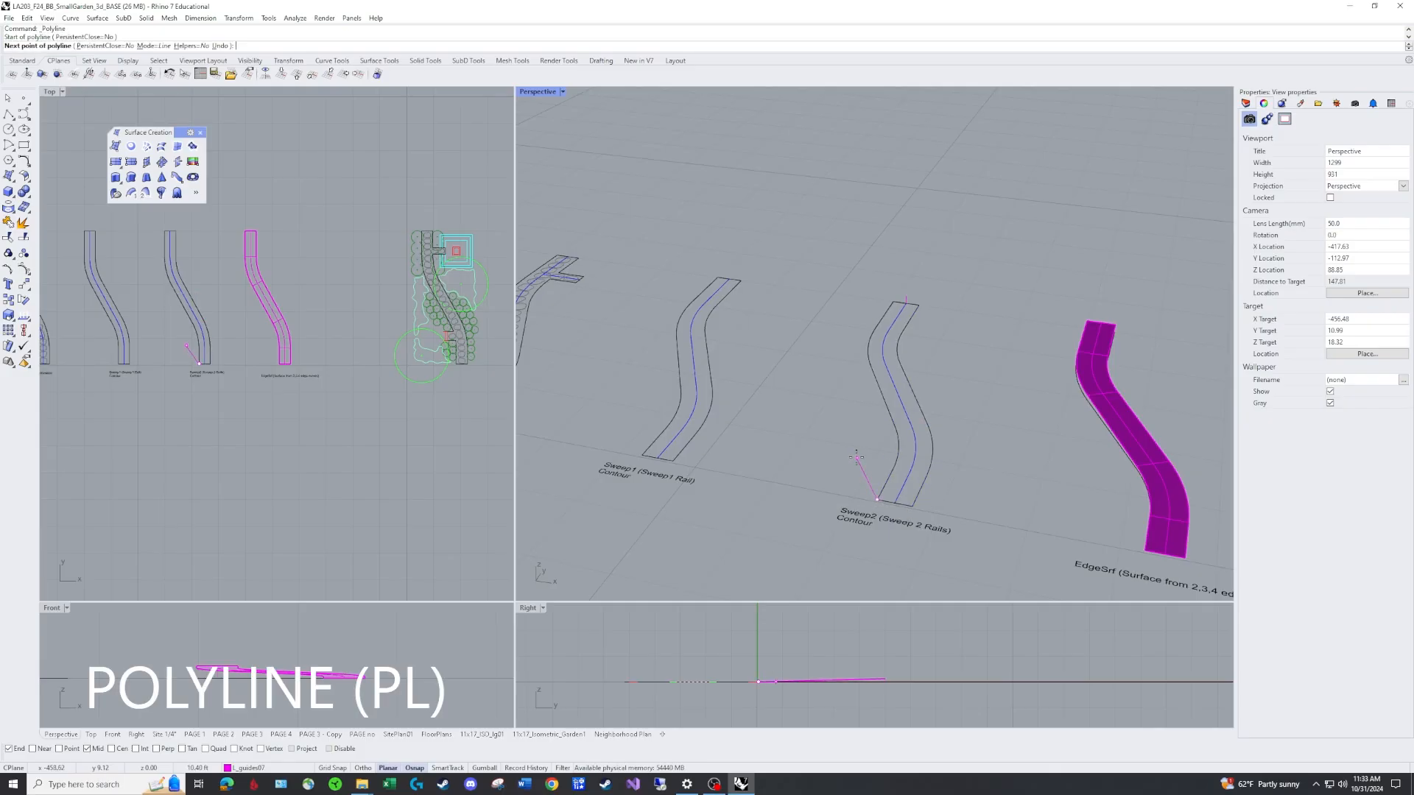
{"action": "left_click", "coordinate": [903, 505]}
{"action": "key", "text": "Return"}
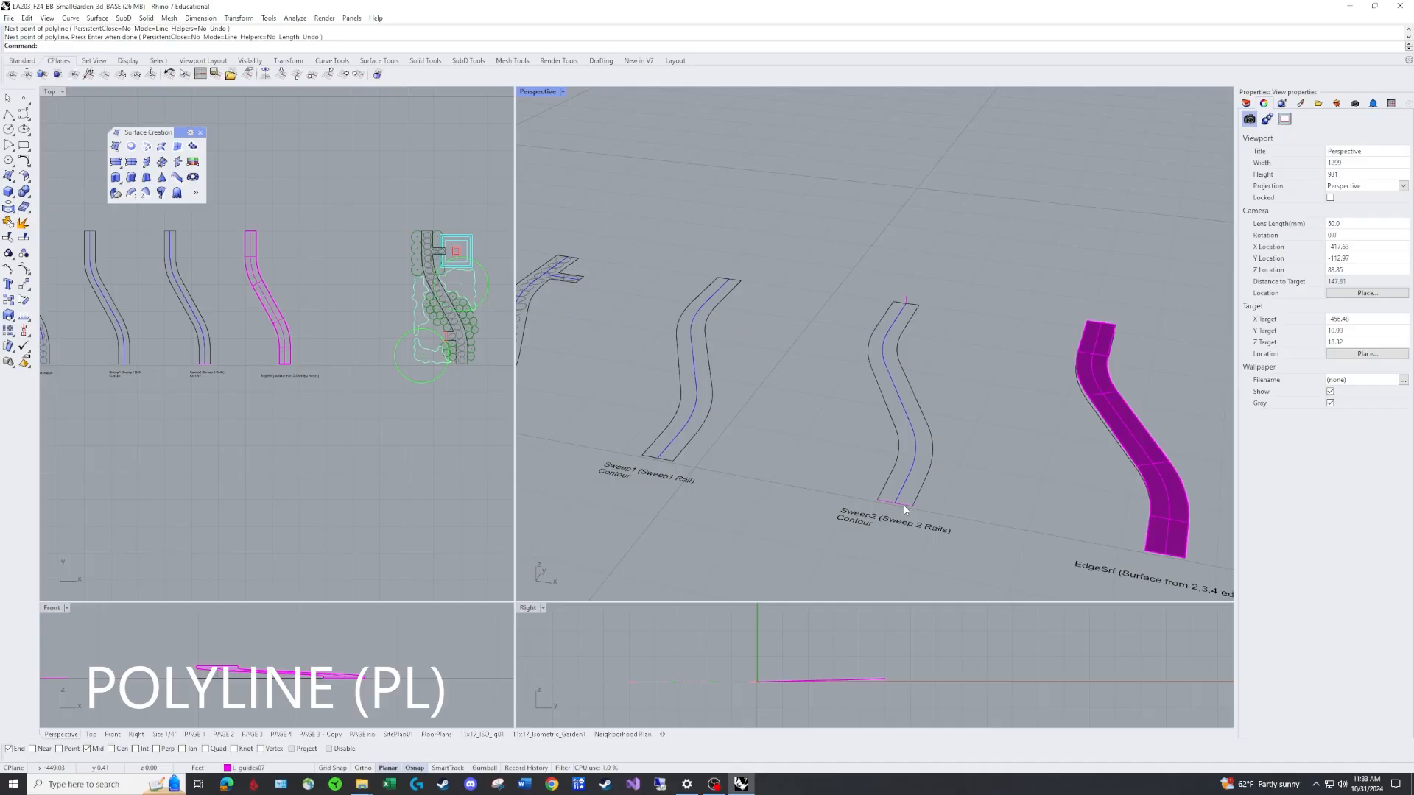
Copy the lower end line up to the top of the height guide line at the path's upper end.
{"action": "left_click", "coordinate": [903, 505]}
{"action": "left_click", "coordinate": [946, 533]}
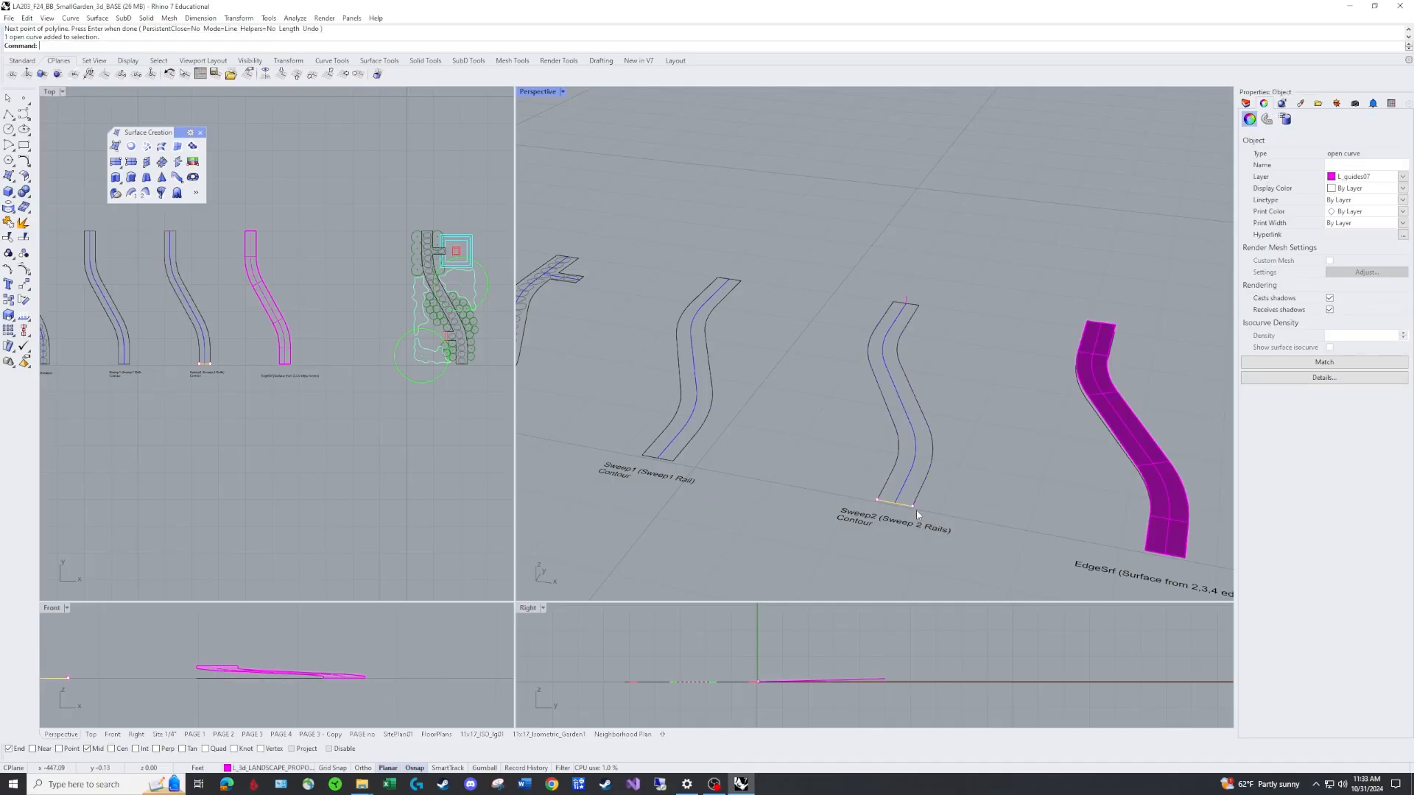
{"action": "left_click", "coordinate": [978, 471]}
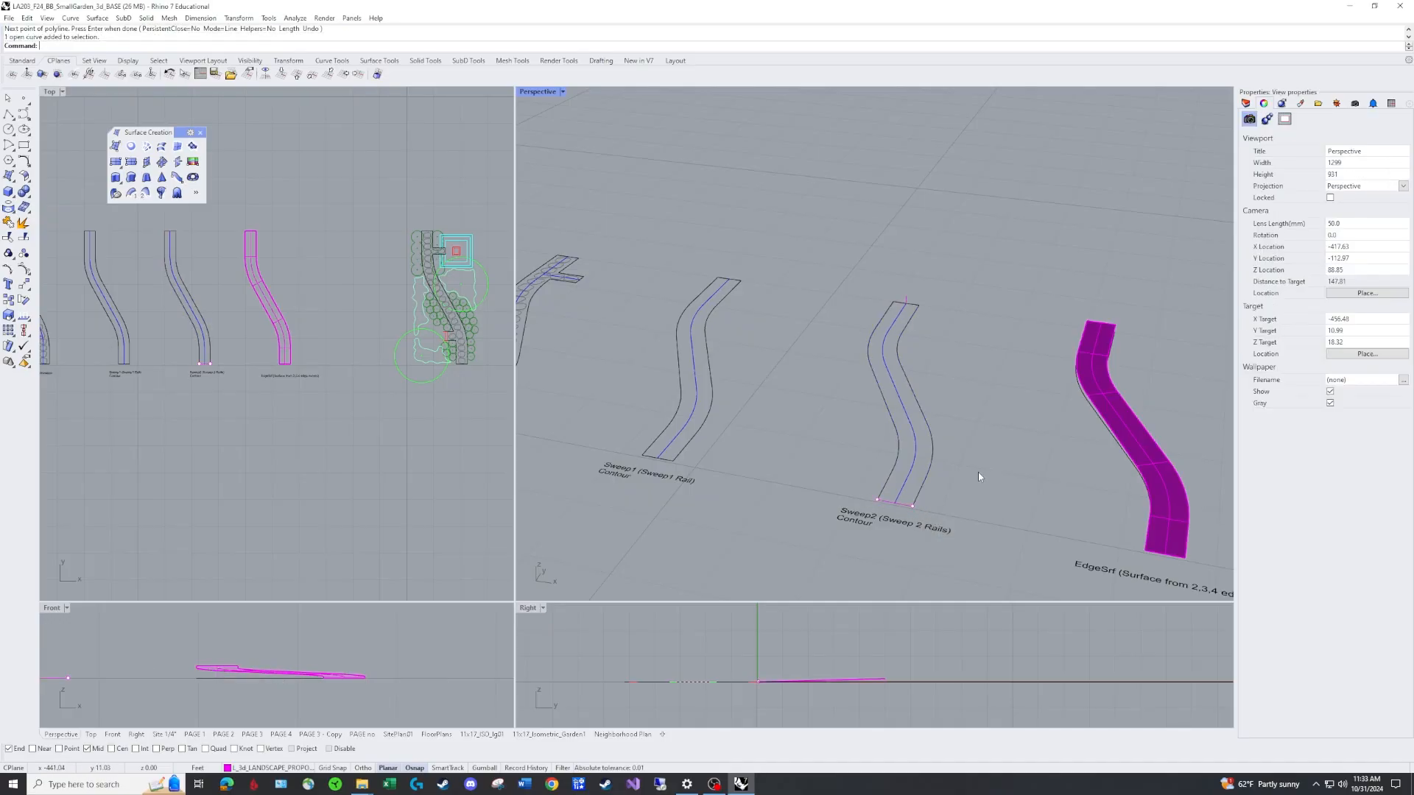
{"action": "type", "text": "CO"}
{"action": "key", "text": "Return"}
{"action": "left_click", "coordinate": [904, 510]}
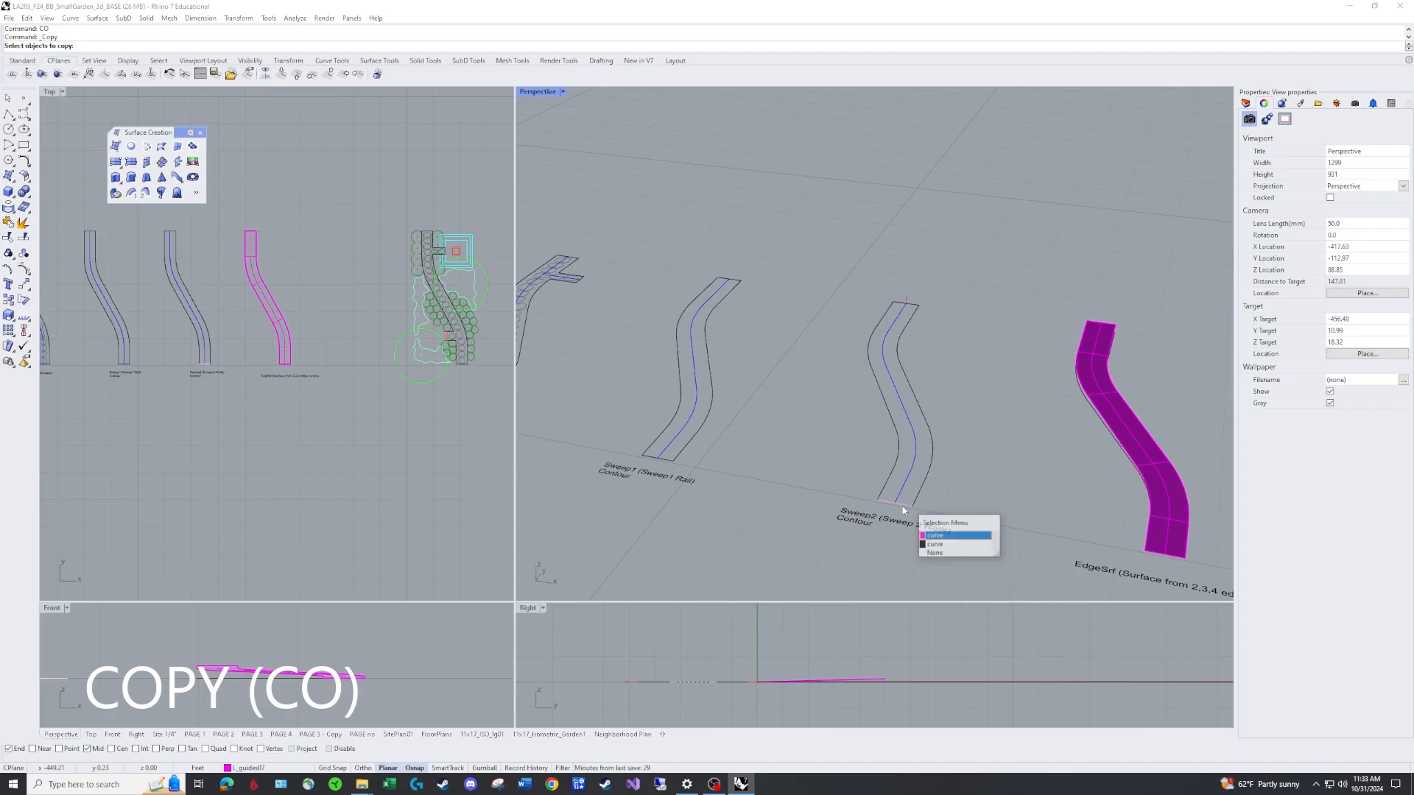
{"action": "left_click", "coordinate": [946, 535]}
{"action": "key", "text": "Return"}
{"action": "left_click", "coordinate": [896, 506]}
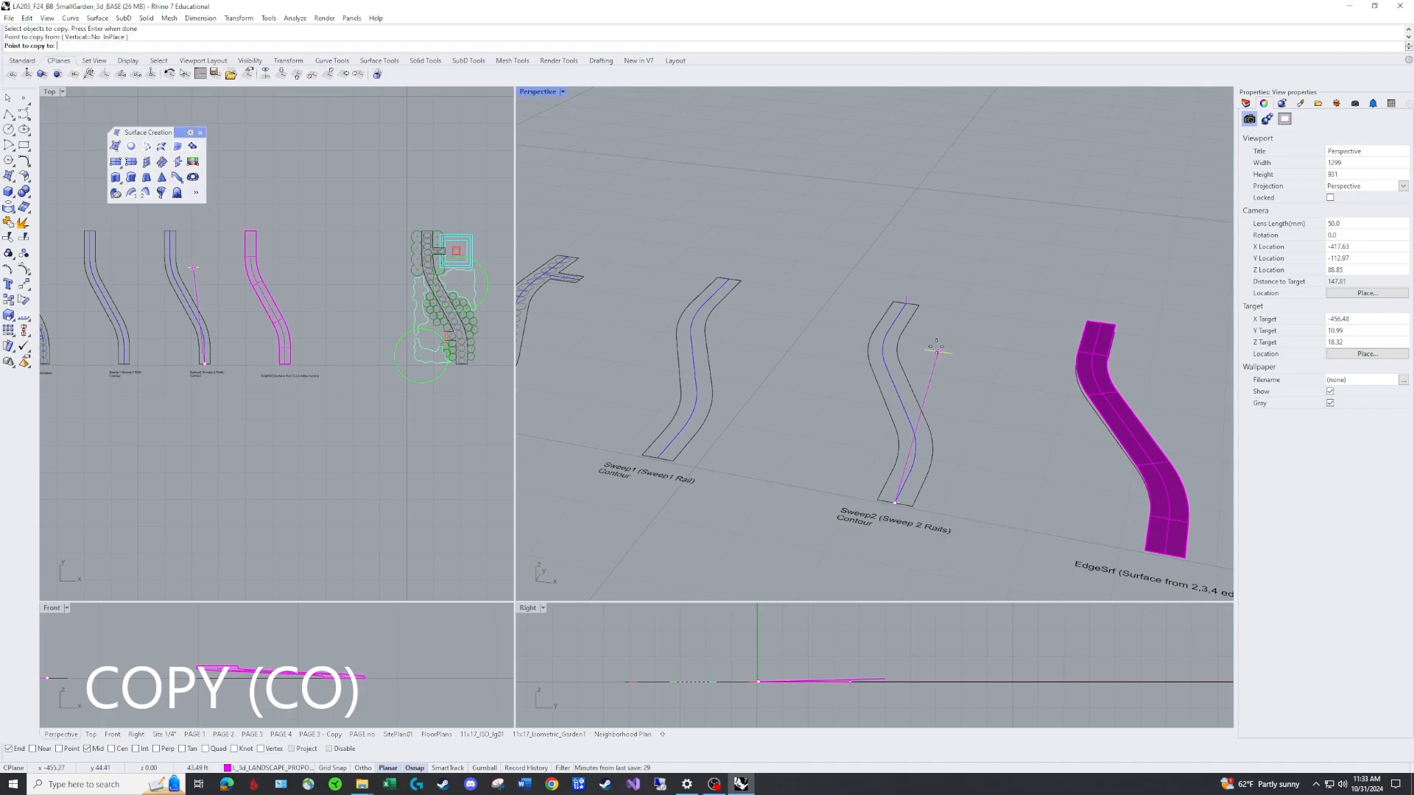
{"action": "left_click", "coordinate": [905, 299]}
{"action": "key", "text": "Return"}
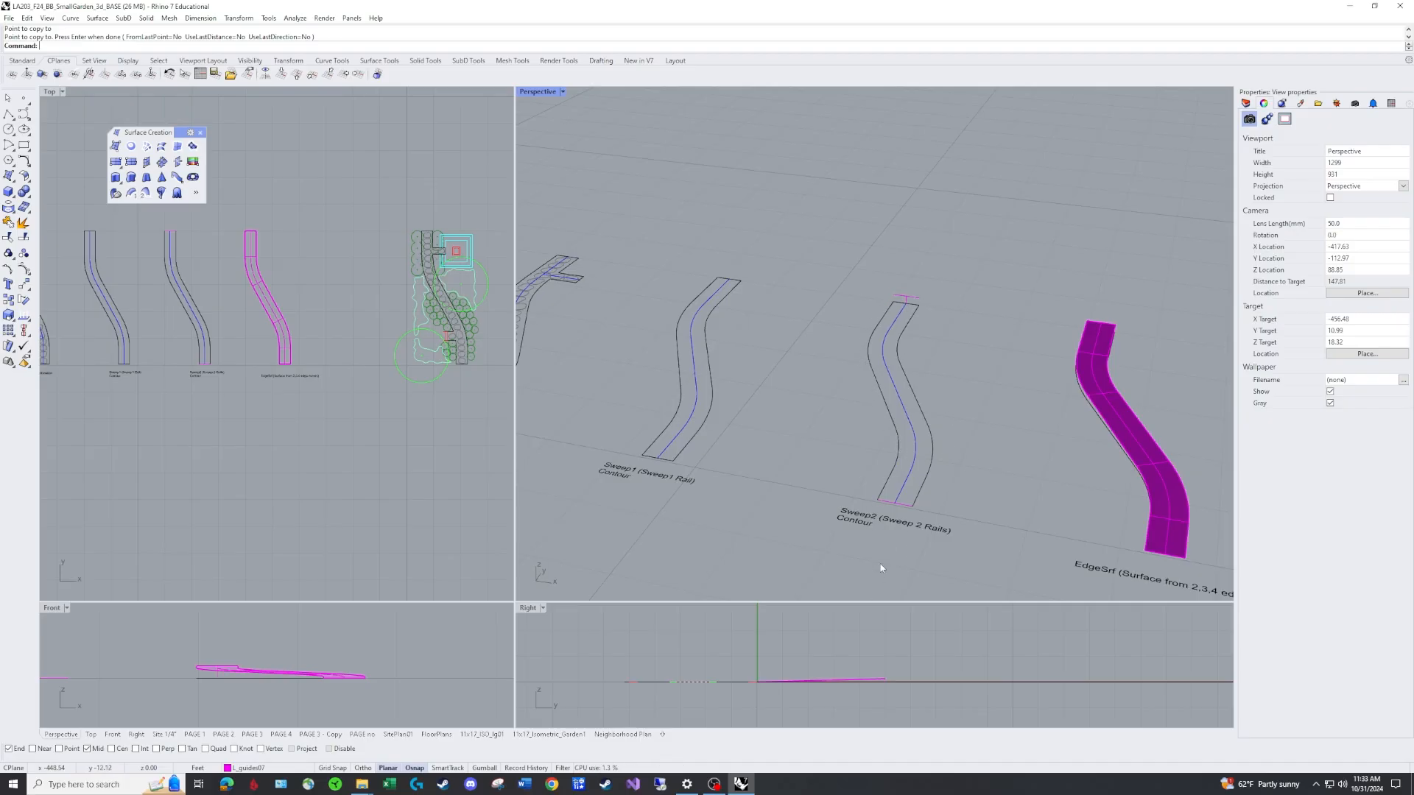
{"action": "left_click", "coordinate": [911, 298]}
{"action": "key", "text": "Escape"}
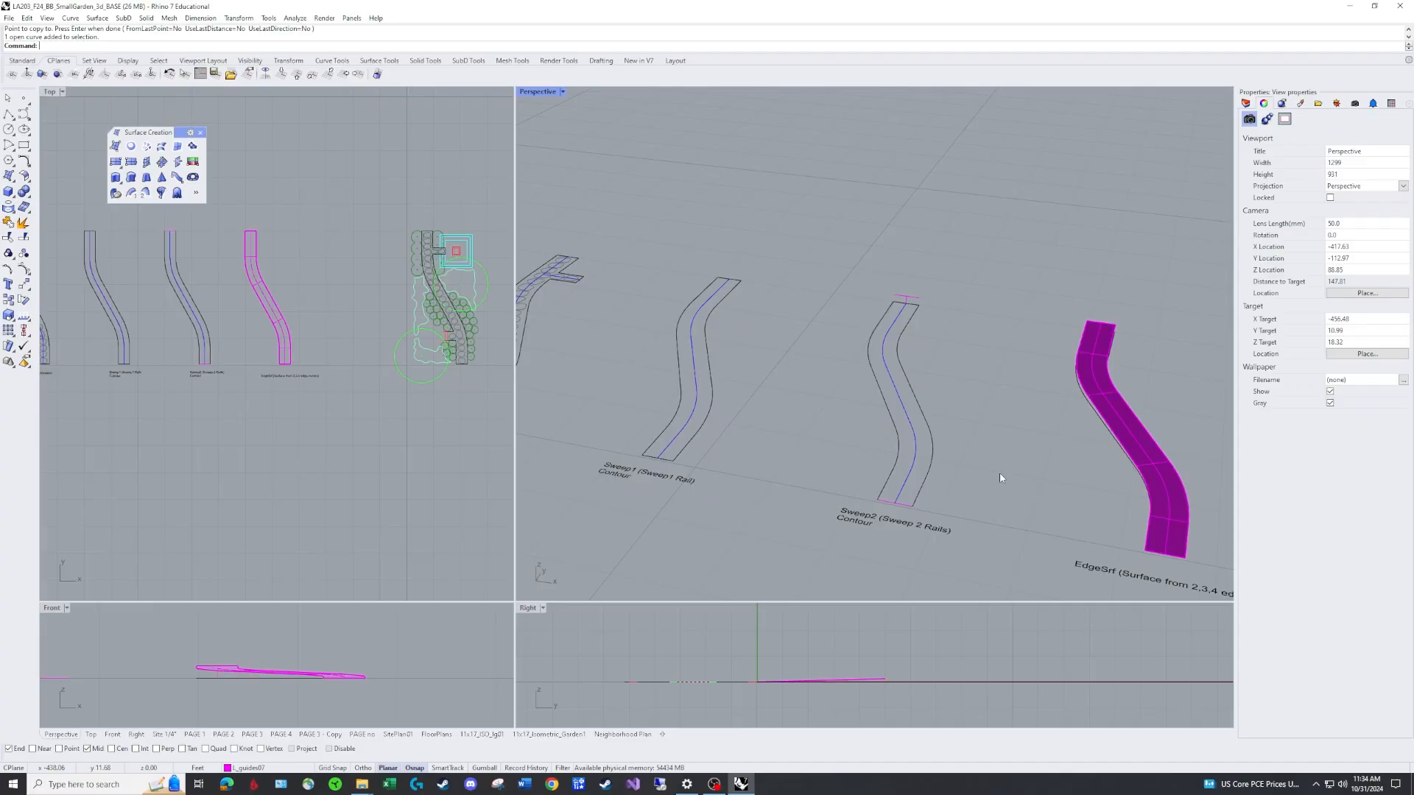
Select the Sweep2 path's outline and guide curves one by one to check their layers.
{"action": "right_click_drag", "start_coordinate": [1000, 478], "coordinate": [986, 402]}
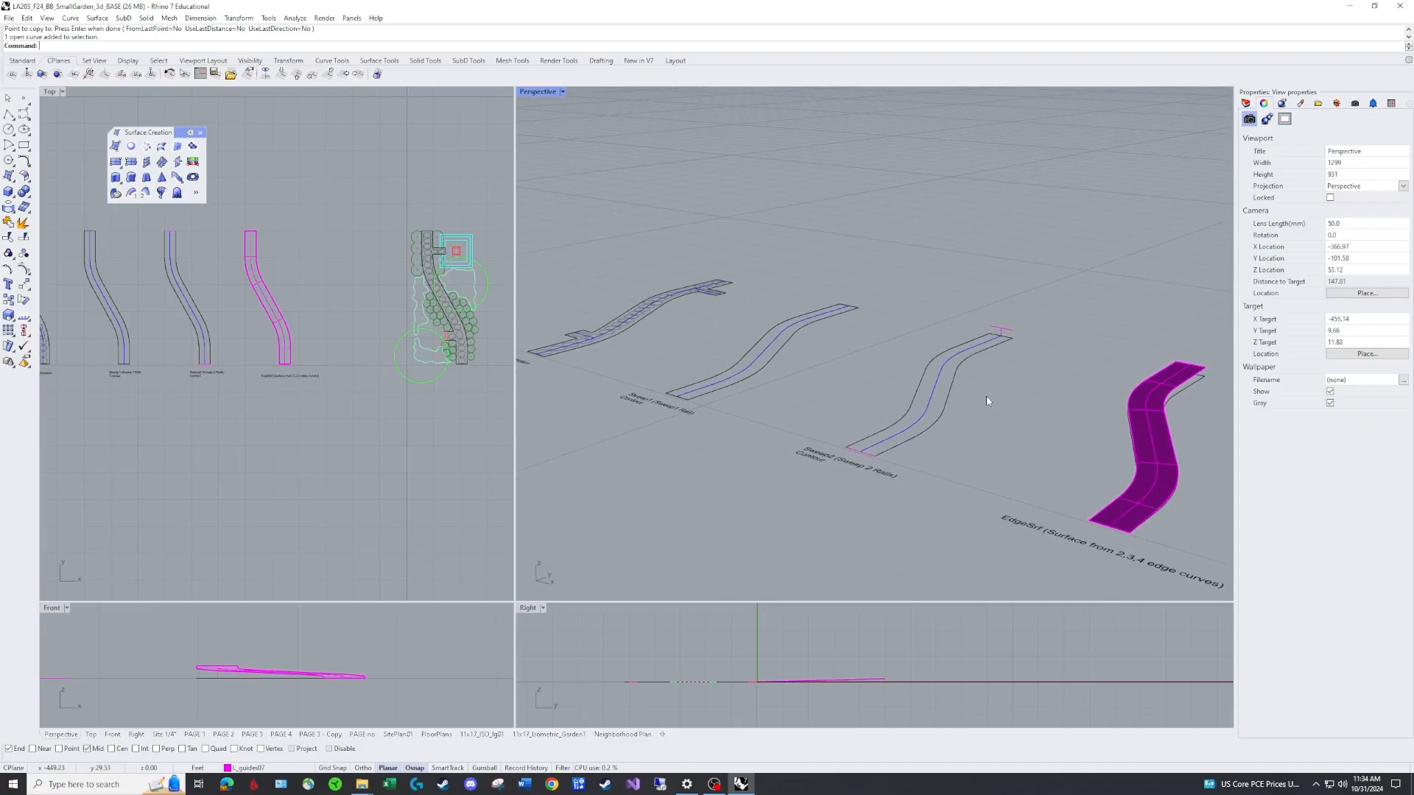
{"action": "scroll", "coordinate": [987, 401], "scroll_direction": "up", "scroll_amount": 4}
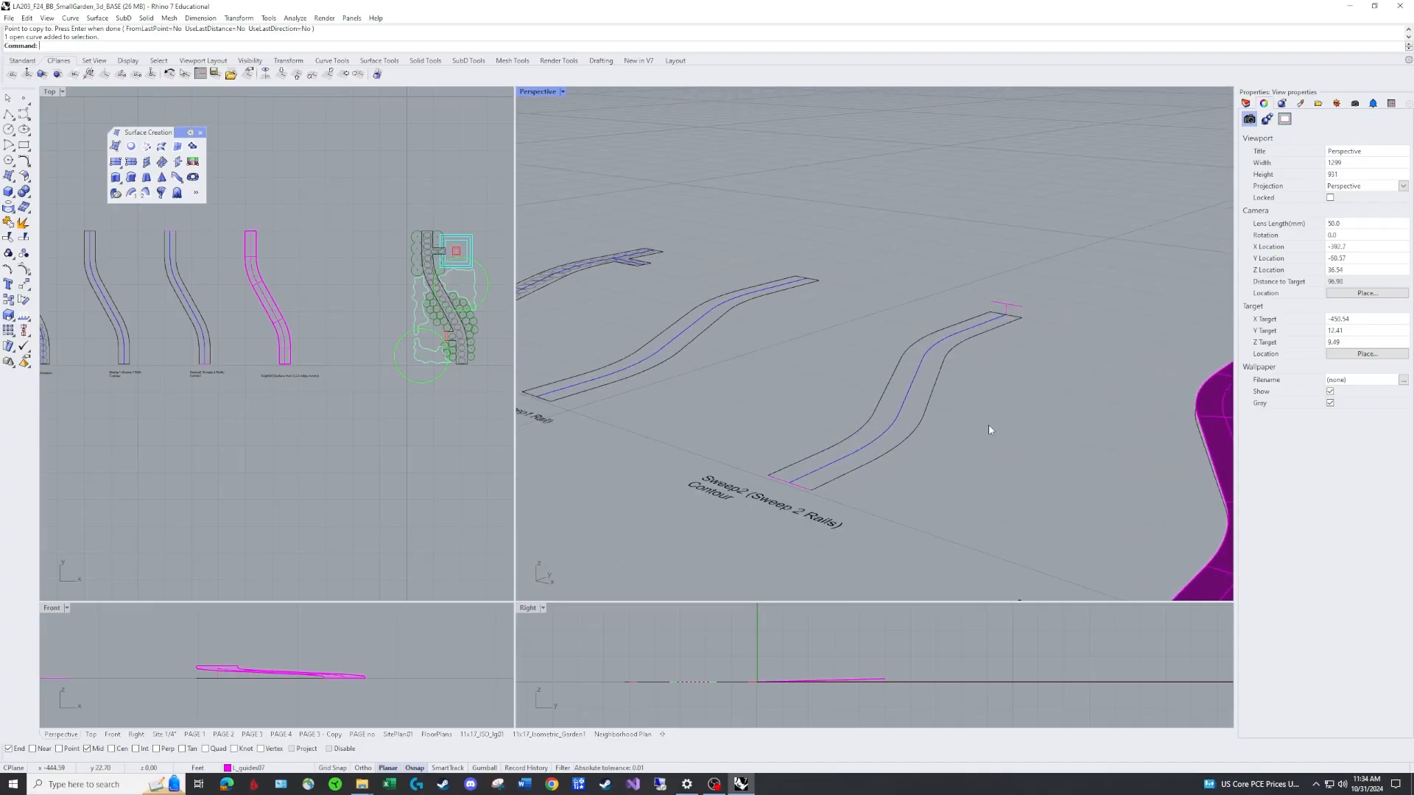
{"action": "right_click_drag", "start_coordinate": [983, 413], "coordinate": [991, 422]}
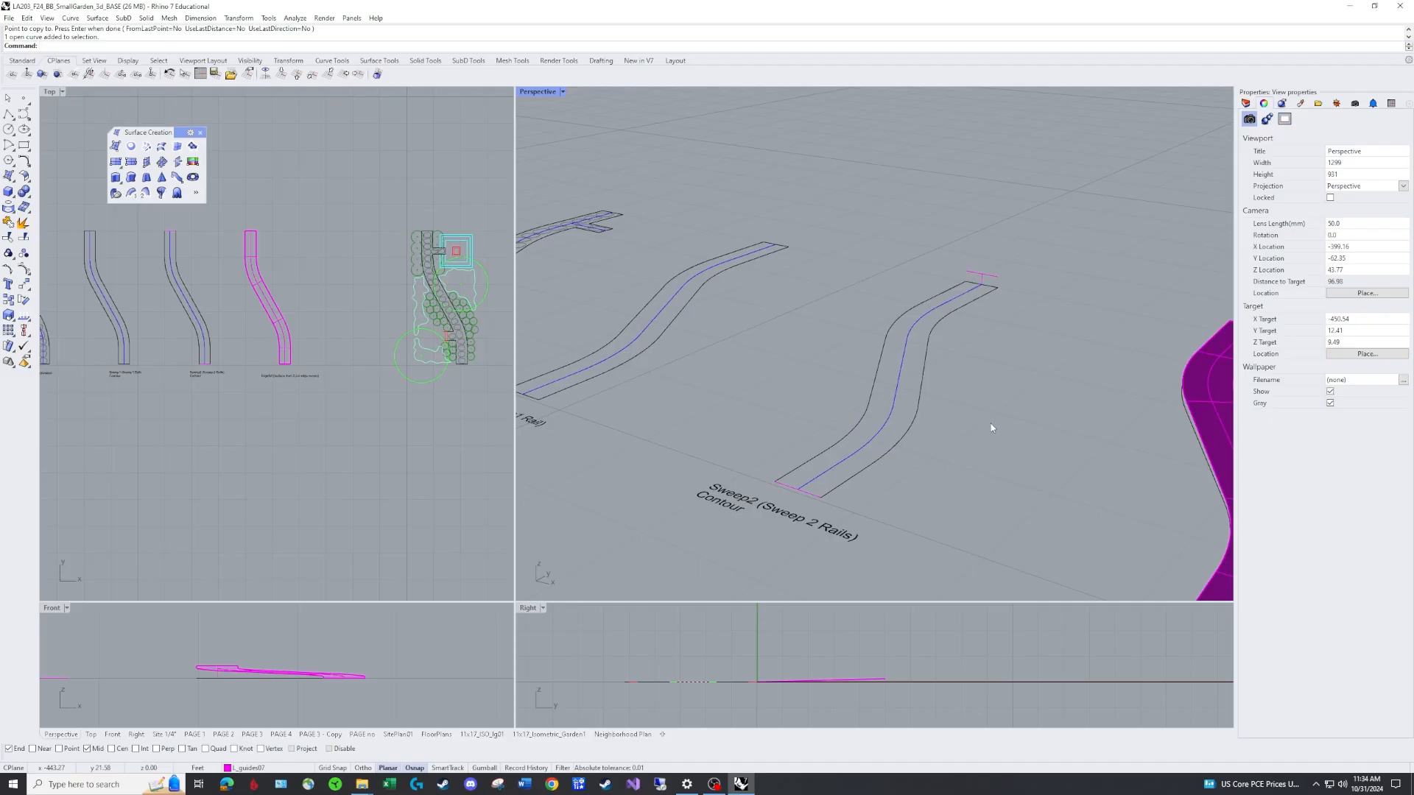
{"action": "left_click", "coordinate": [920, 396]}
{"action": "left_click", "coordinate": [775, 518]}
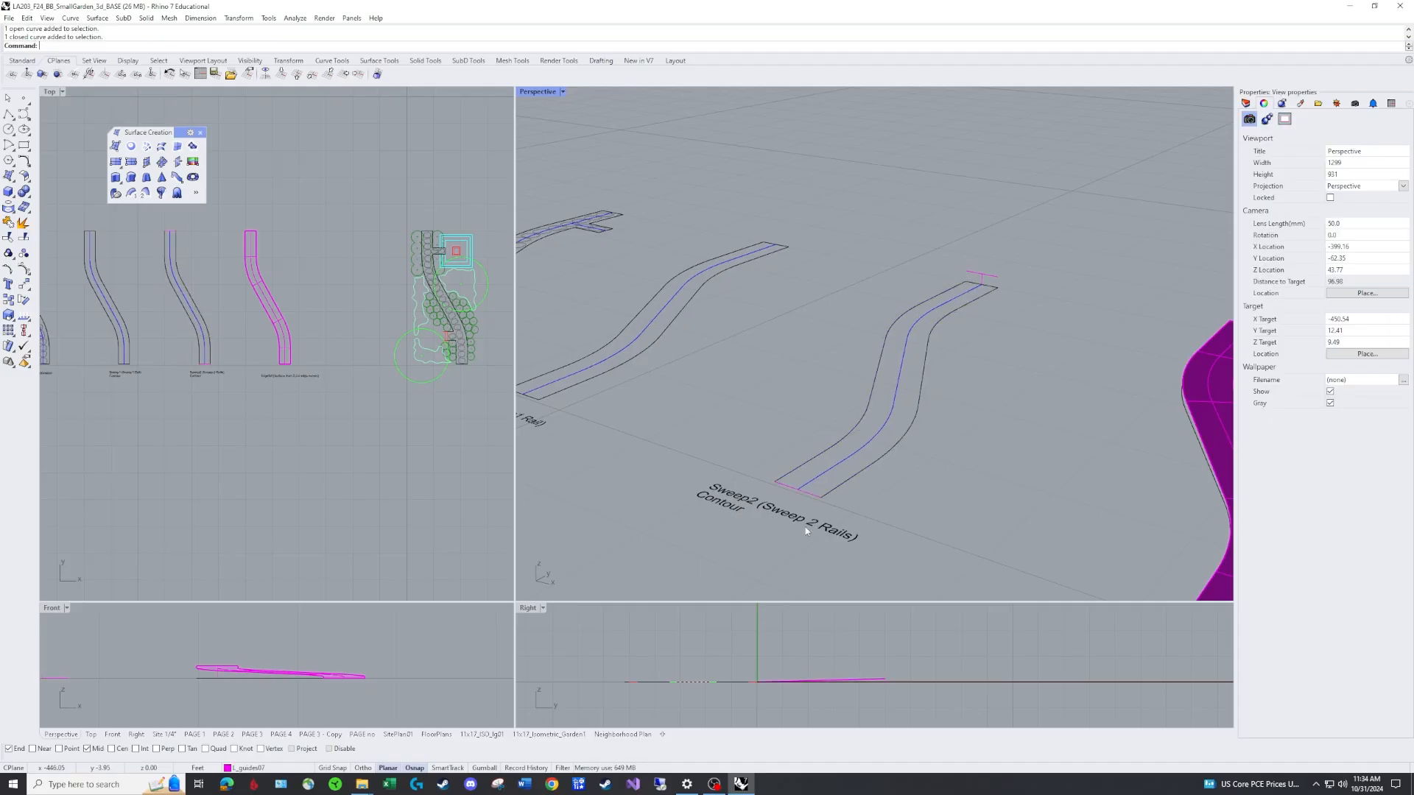
{"action": "left_click", "coordinate": [872, 464]}
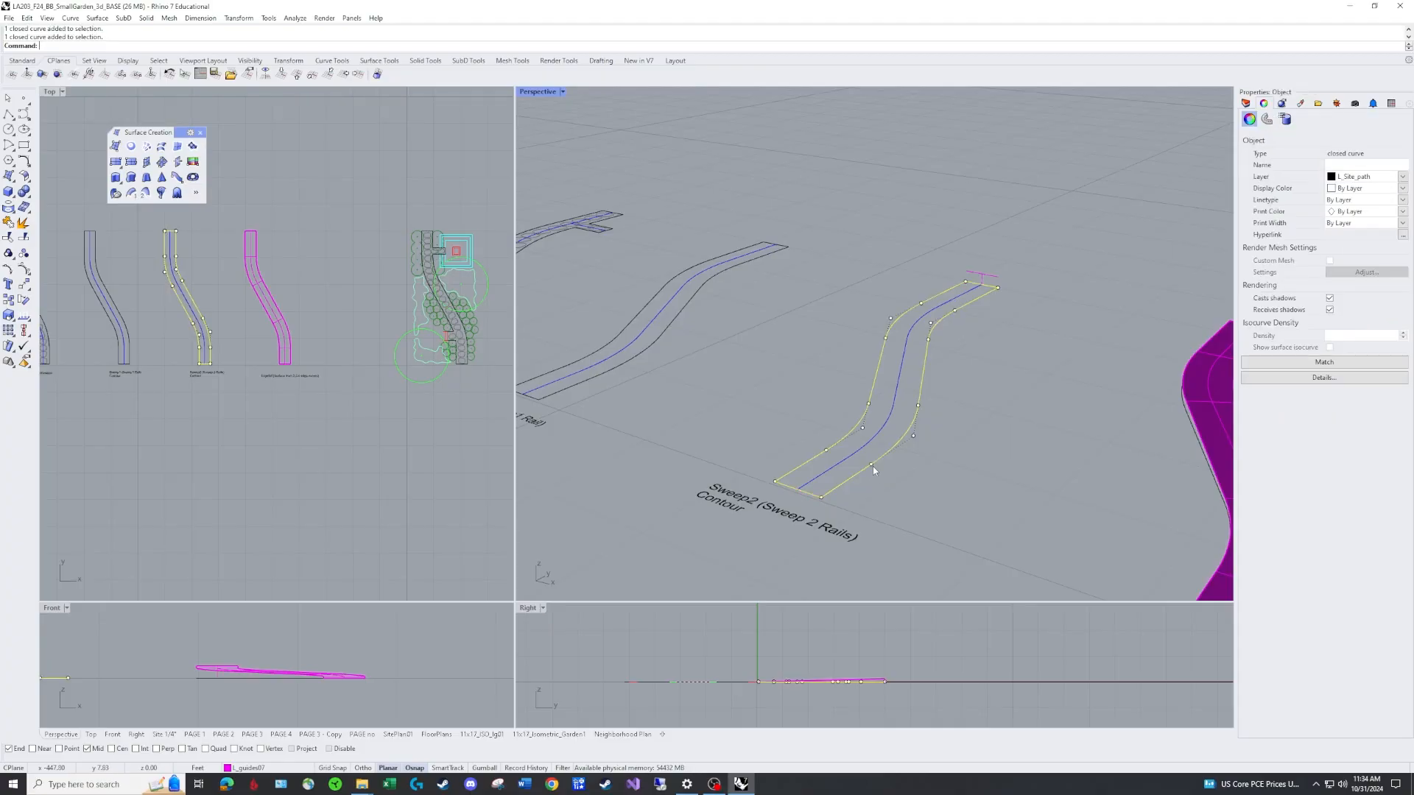
{"action": "left_click", "coordinate": [942, 332]}
{"action": "left_click", "coordinate": [974, 299]}
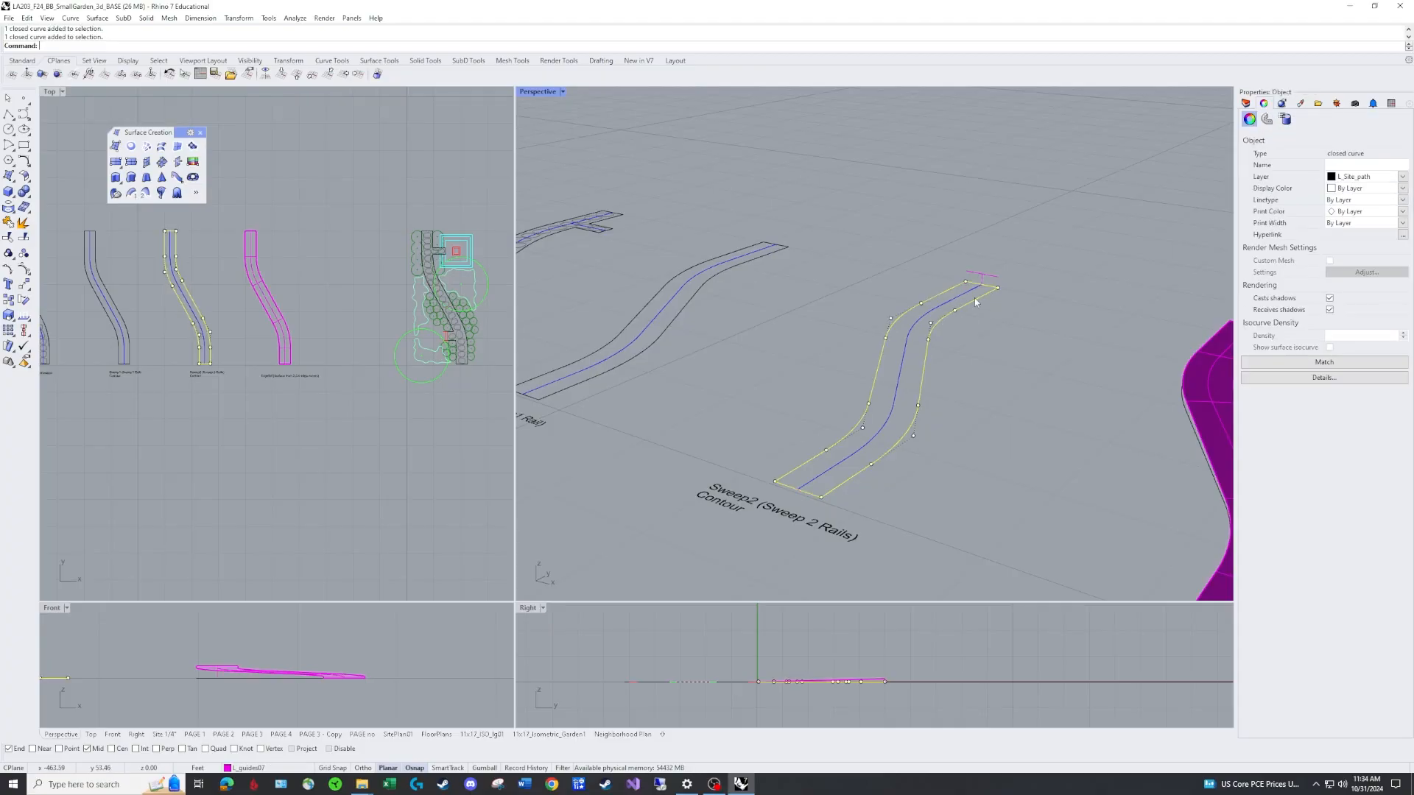
{"action": "left_click", "coordinate": [838, 464]}
{"action": "left_click", "coordinate": [896, 401]}
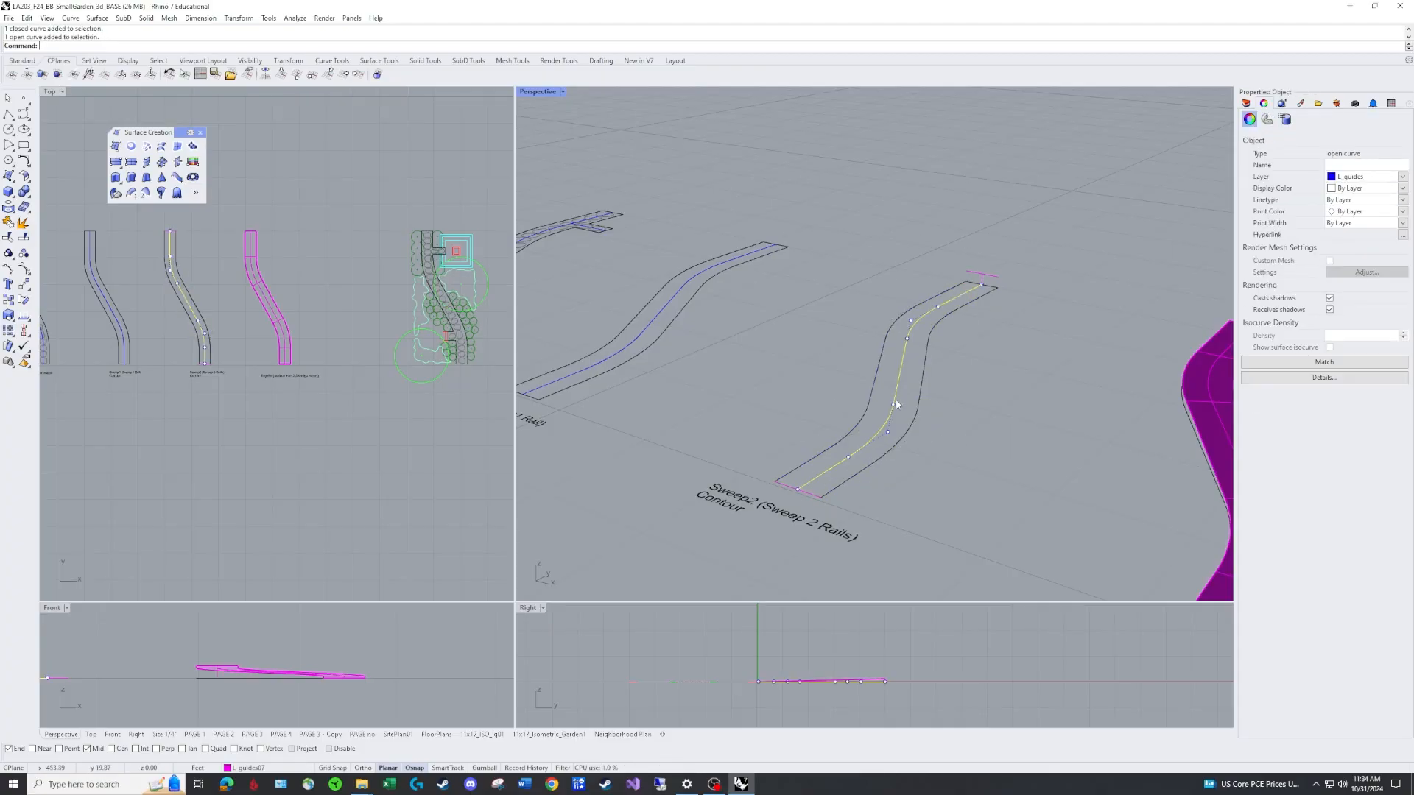
{"action": "left_click", "coordinate": [938, 461]}
{"action": "right_click_drag", "start_coordinate": [940, 435], "coordinate": [908, 444]}
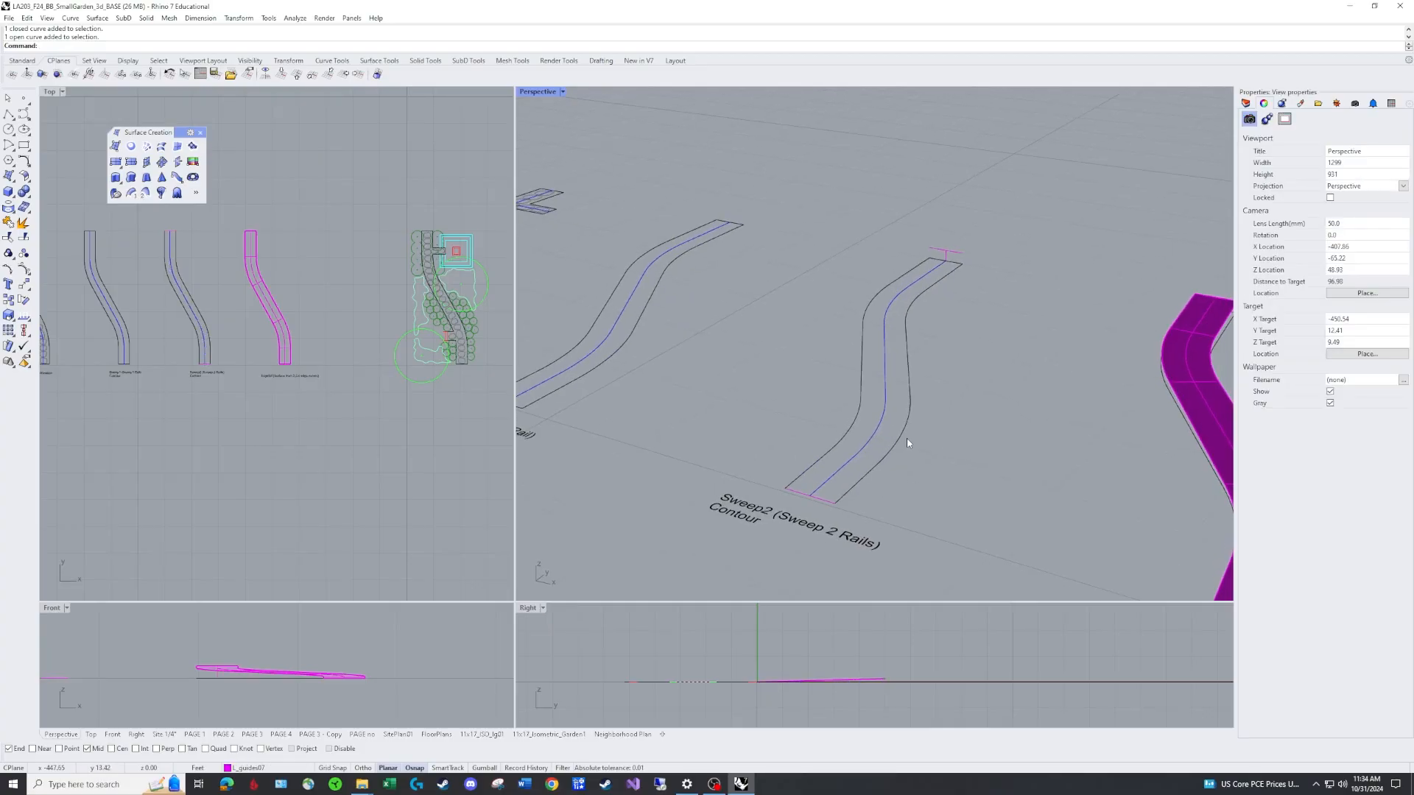
Offset the Sweep2 path's centre line to both sides by 2.5 to create the two rails.
{"action": "type", "text": "Off"}
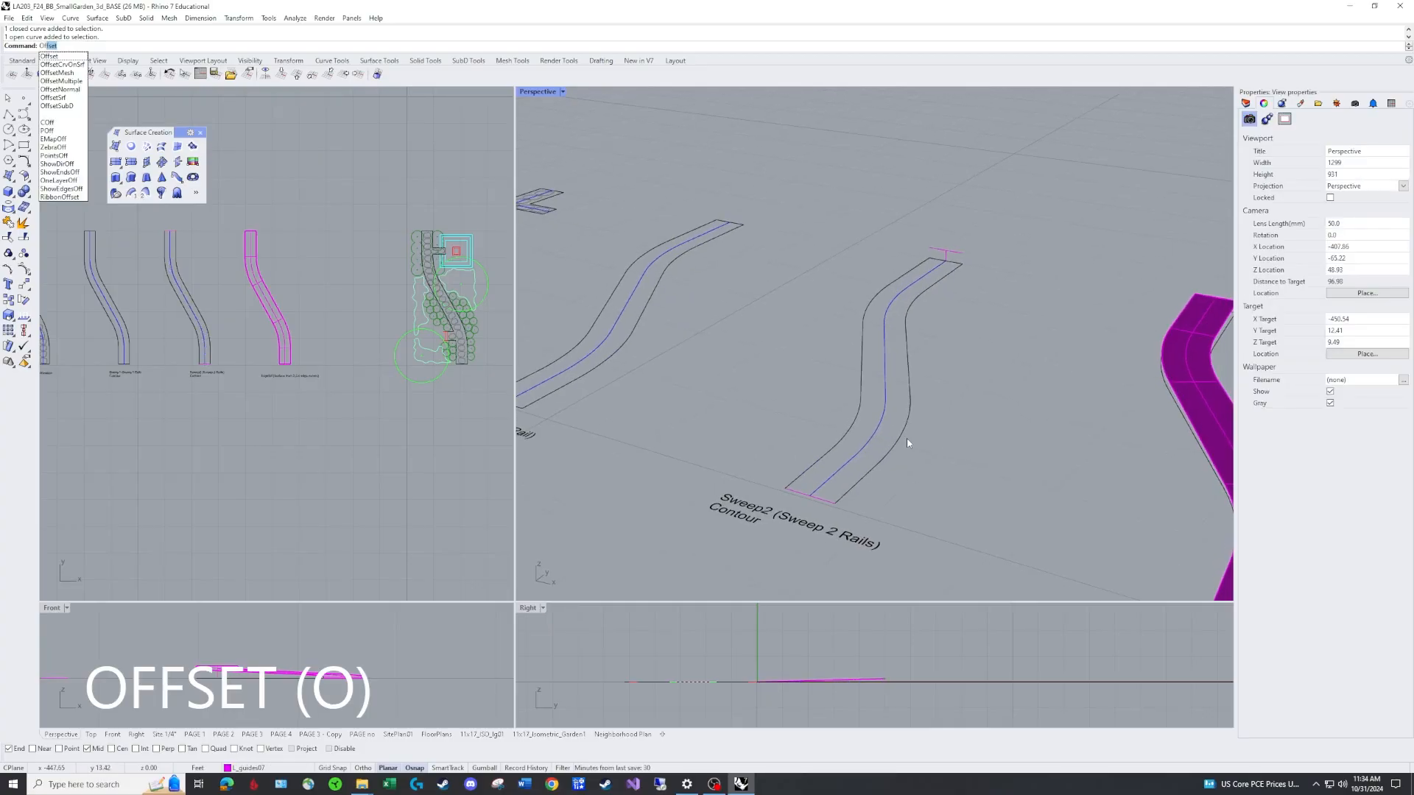
{"action": "key", "text": "Return"}
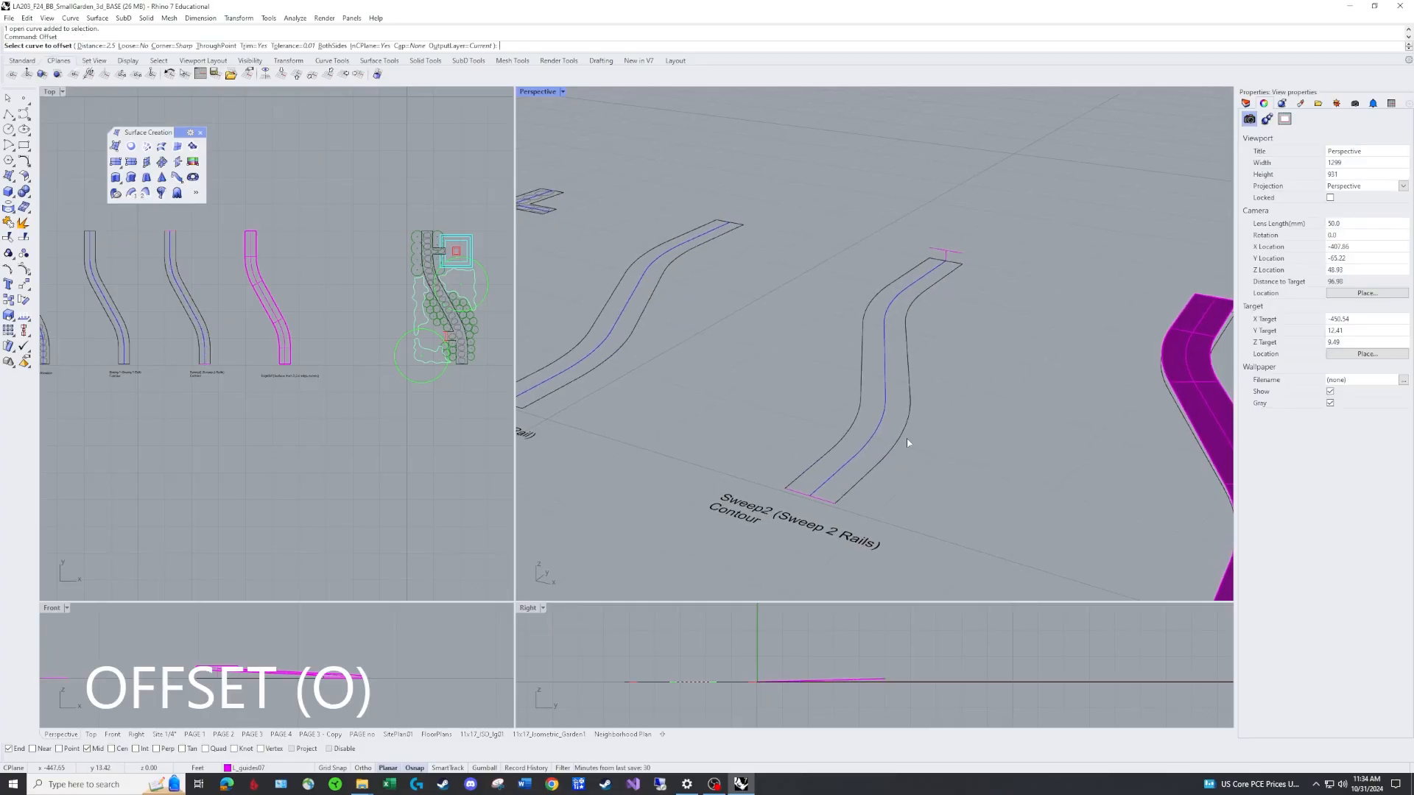
{"action": "left_click", "coordinate": [885, 401]}
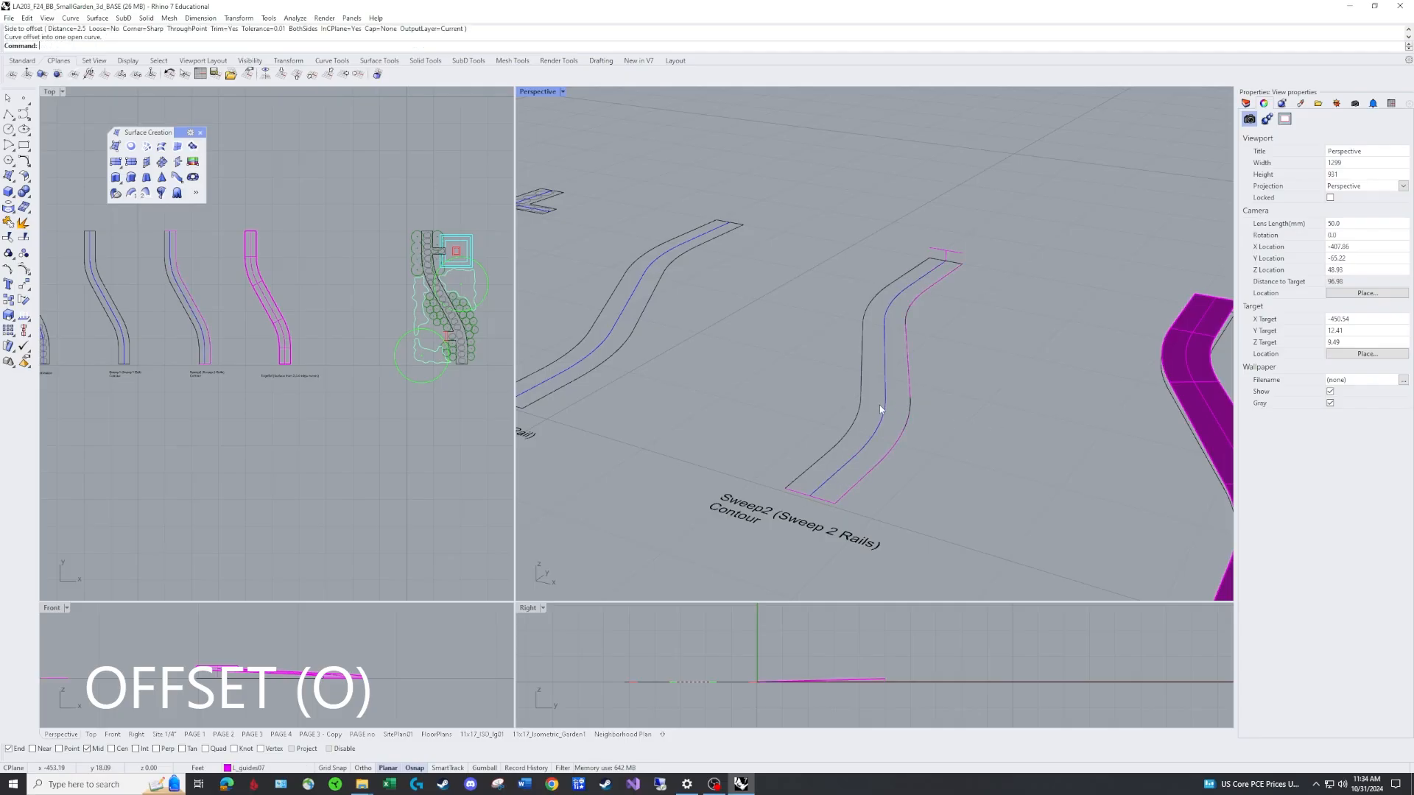
{"action": "left_click", "coordinate": [858, 385]}
Select the new offset curves one by one to check their layer and position.
{"action": "left_click", "coordinate": [886, 461]}
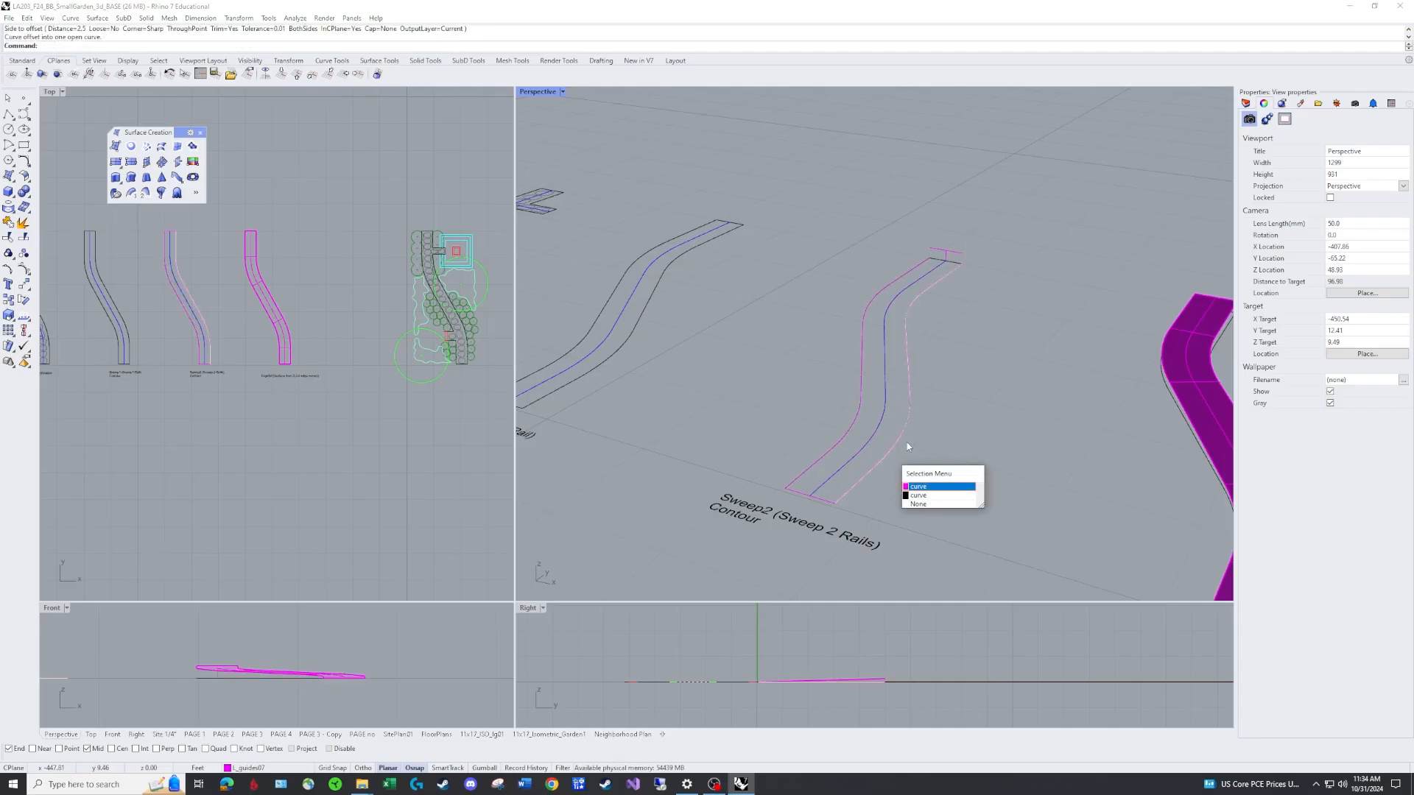
{"action": "left_click", "coordinate": [918, 492]}
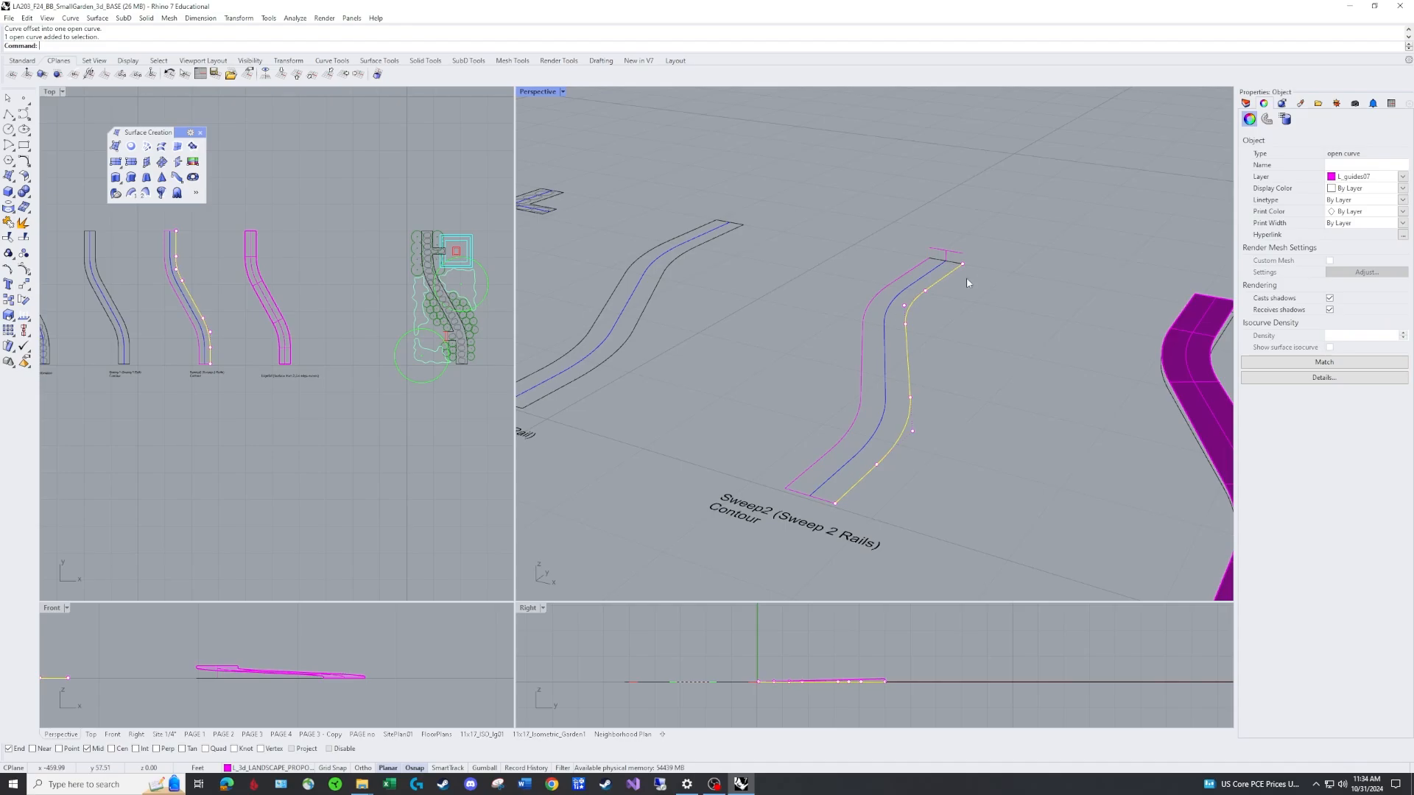
{"action": "left_click", "coordinate": [901, 474]}
{"action": "right_click_drag", "start_coordinate": [903, 473], "coordinate": [907, 390]}
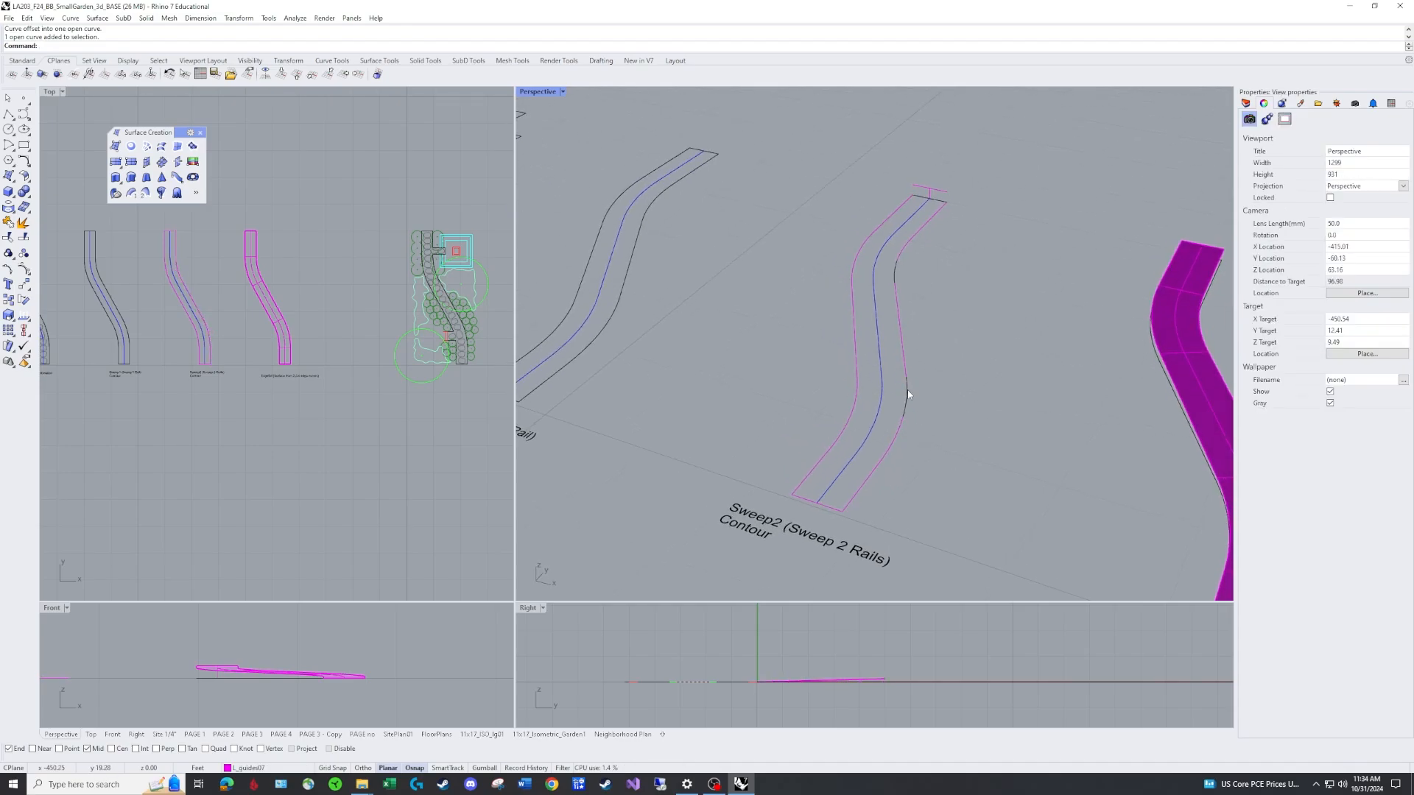
{"action": "left_click", "coordinate": [908, 394]}
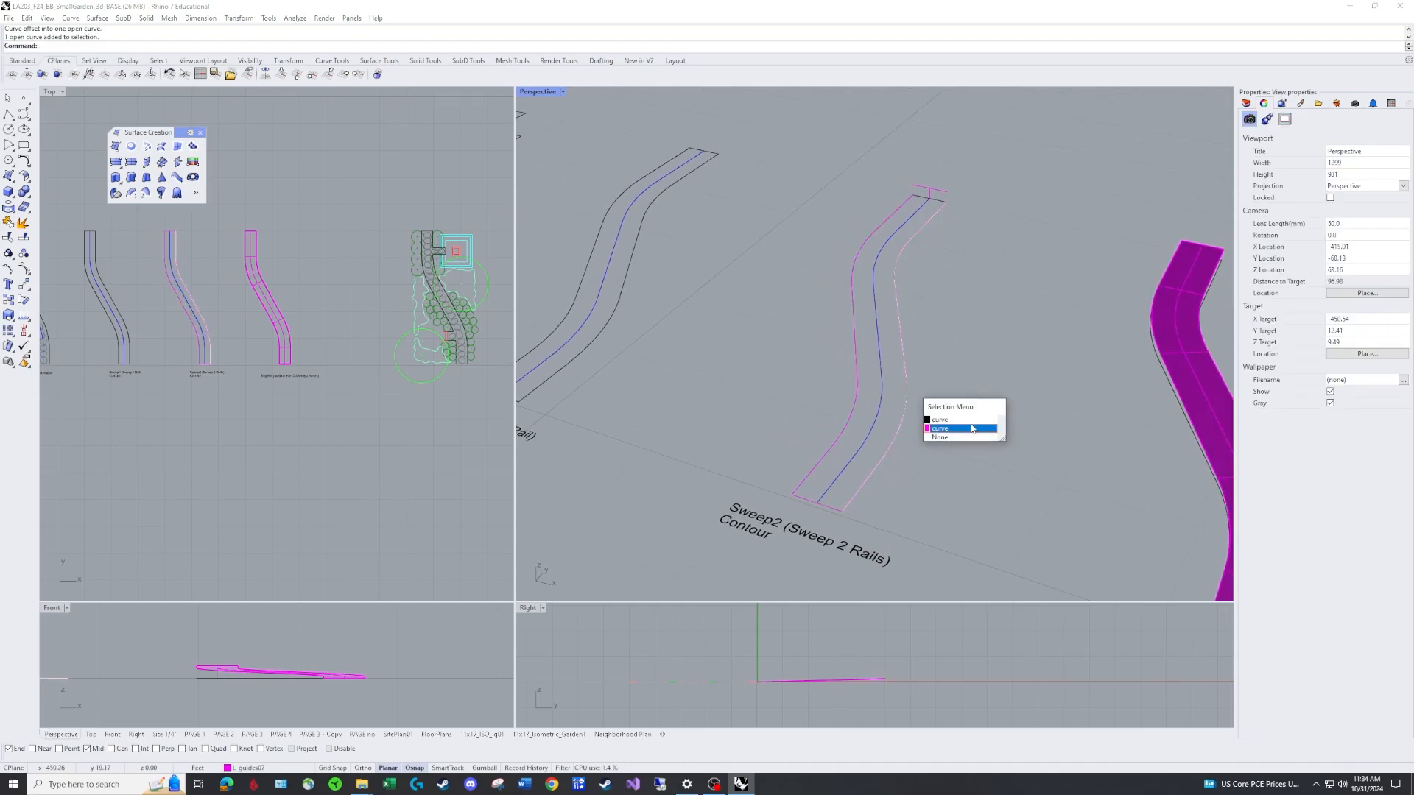
{"action": "left_click", "coordinate": [1013, 291]}
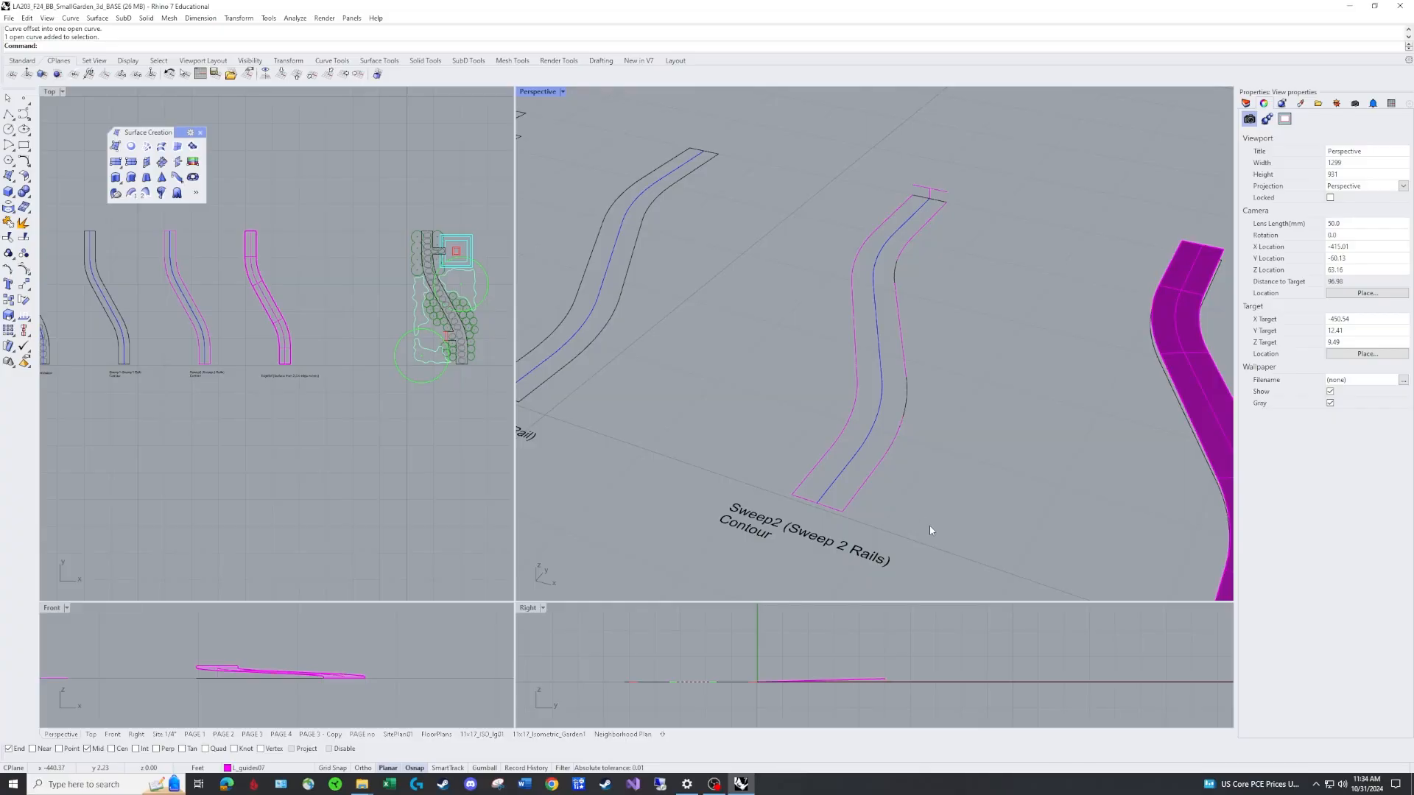
Run Sweep2 with the two offset curves as rails and the lower and upper end lines as cross sections.
{"action": "type", "text": "sw"}
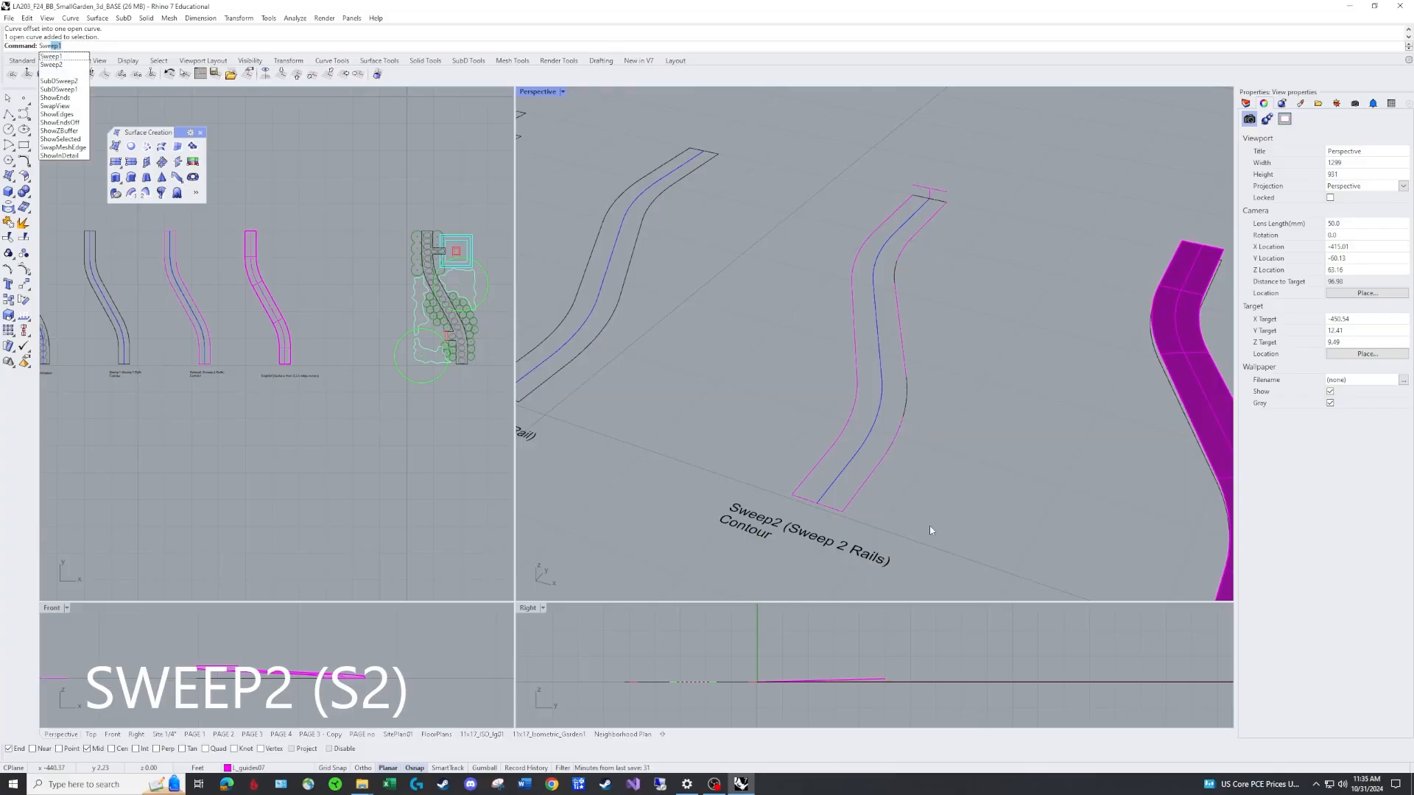
{"action": "left_click", "coordinate": [72, 65]}
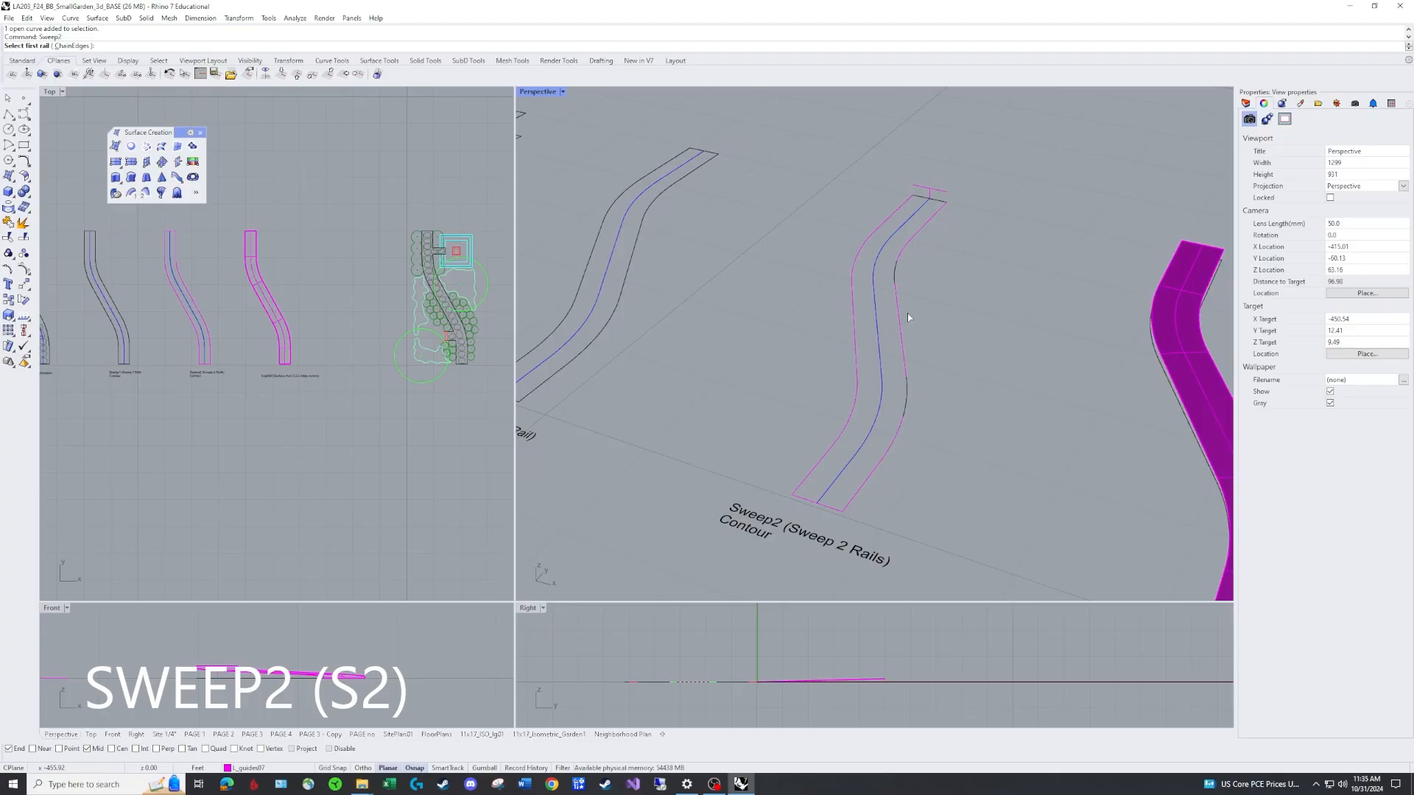
{"action": "left_click", "coordinate": [856, 338]}
{"action": "left_click", "coordinate": [912, 373]}
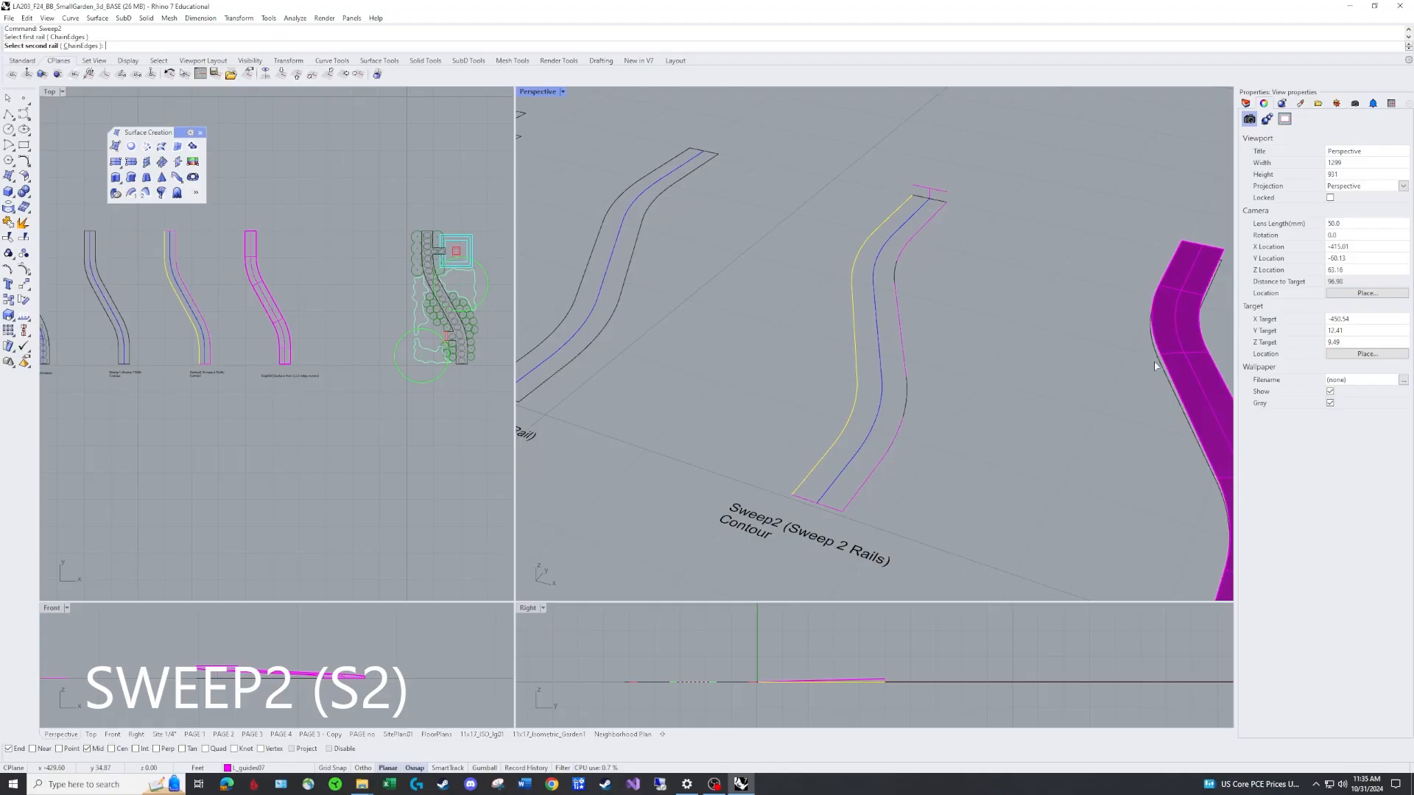
{"action": "left_click", "coordinate": [903, 343]}
{"action": "left_click", "coordinate": [941, 381]}
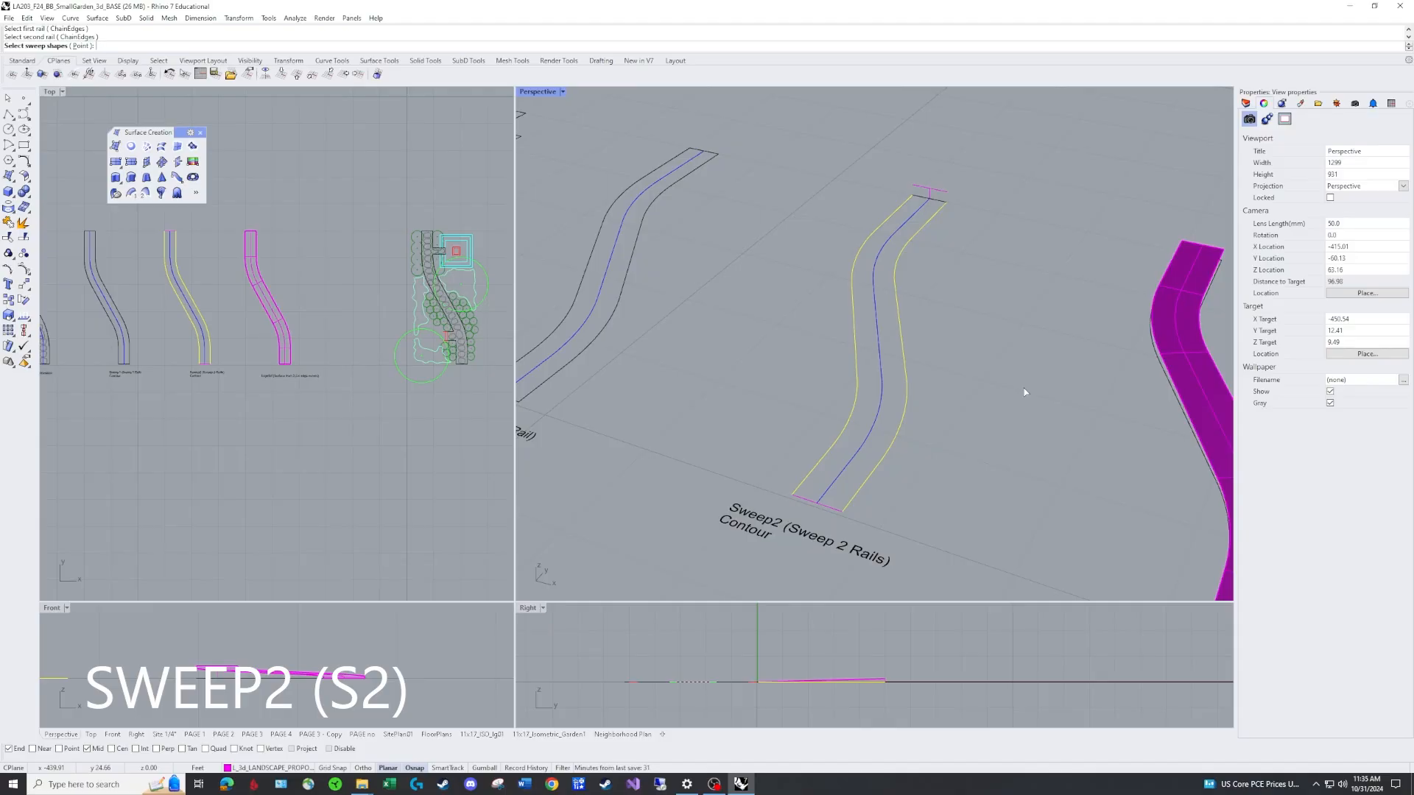
{"action": "left_click", "coordinate": [835, 513]}
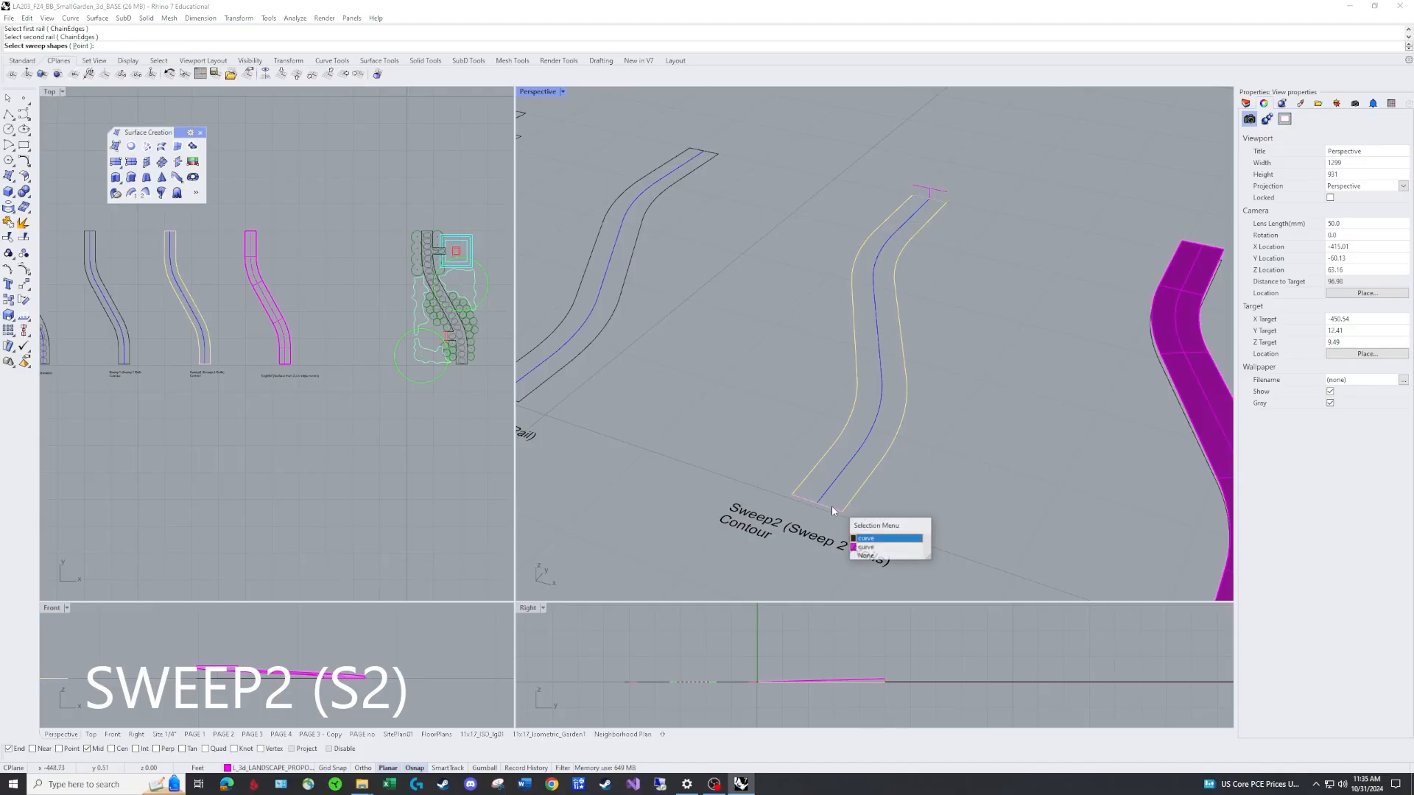
{"action": "left_click", "coordinate": [880, 539]}
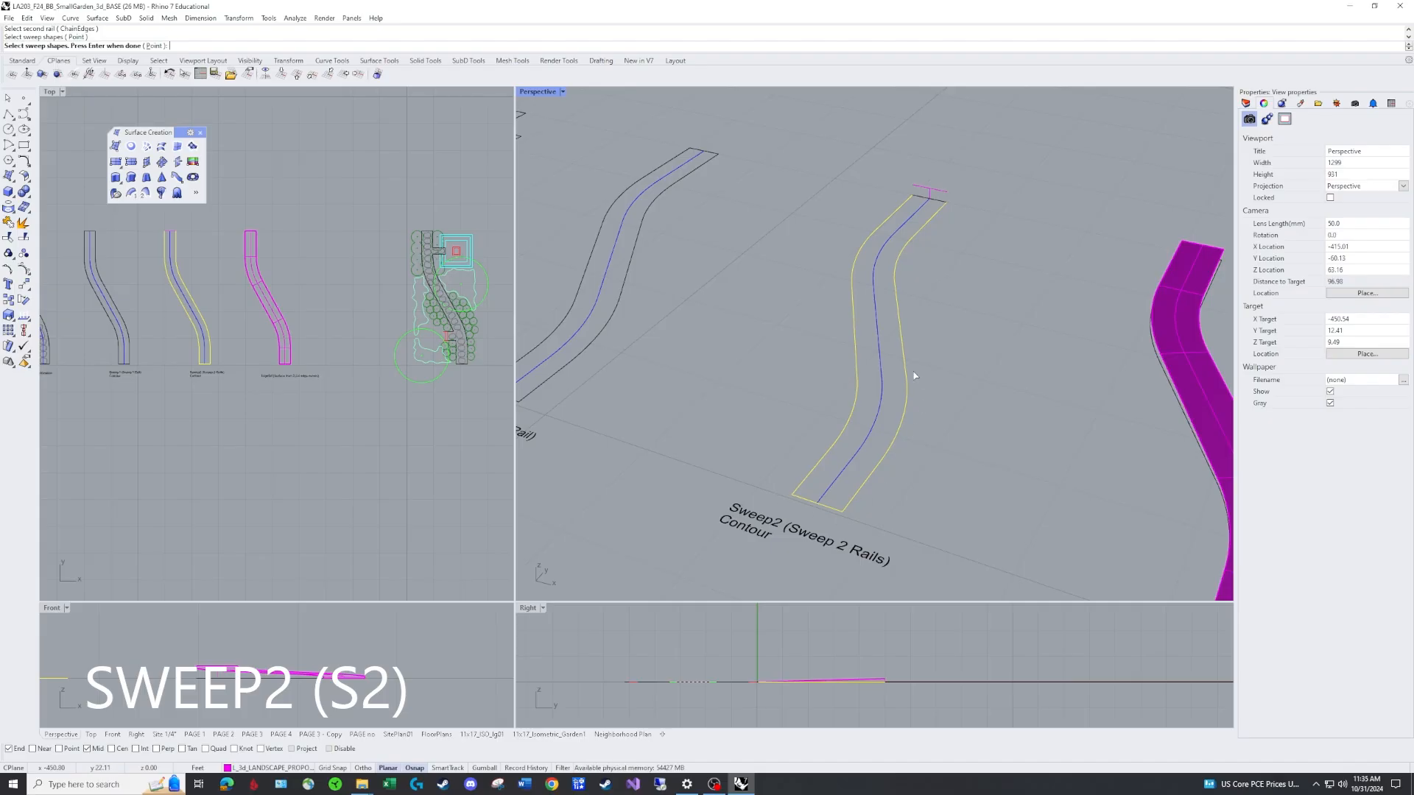
{"action": "left_click", "coordinate": [939, 194]}
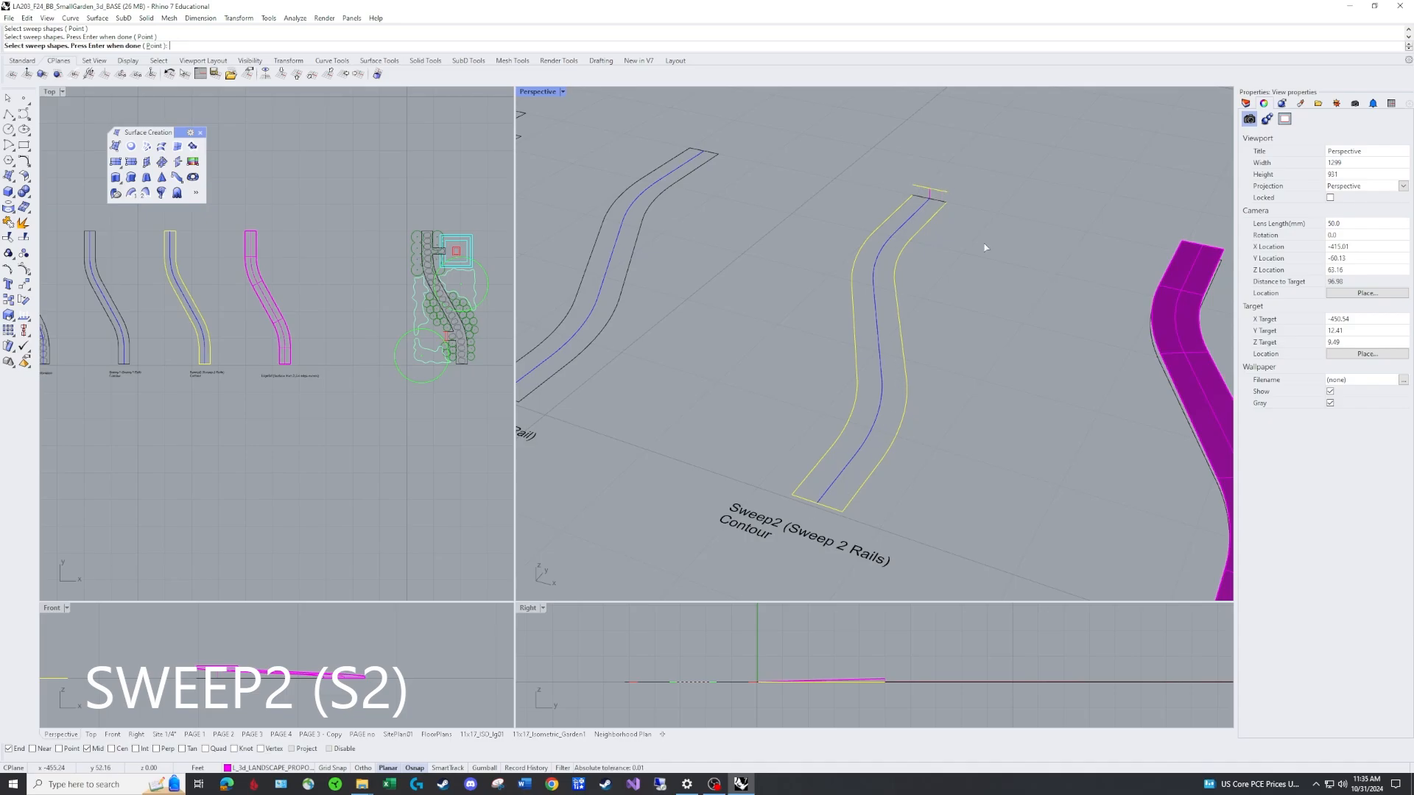
{"action": "key", "text": "Return"}
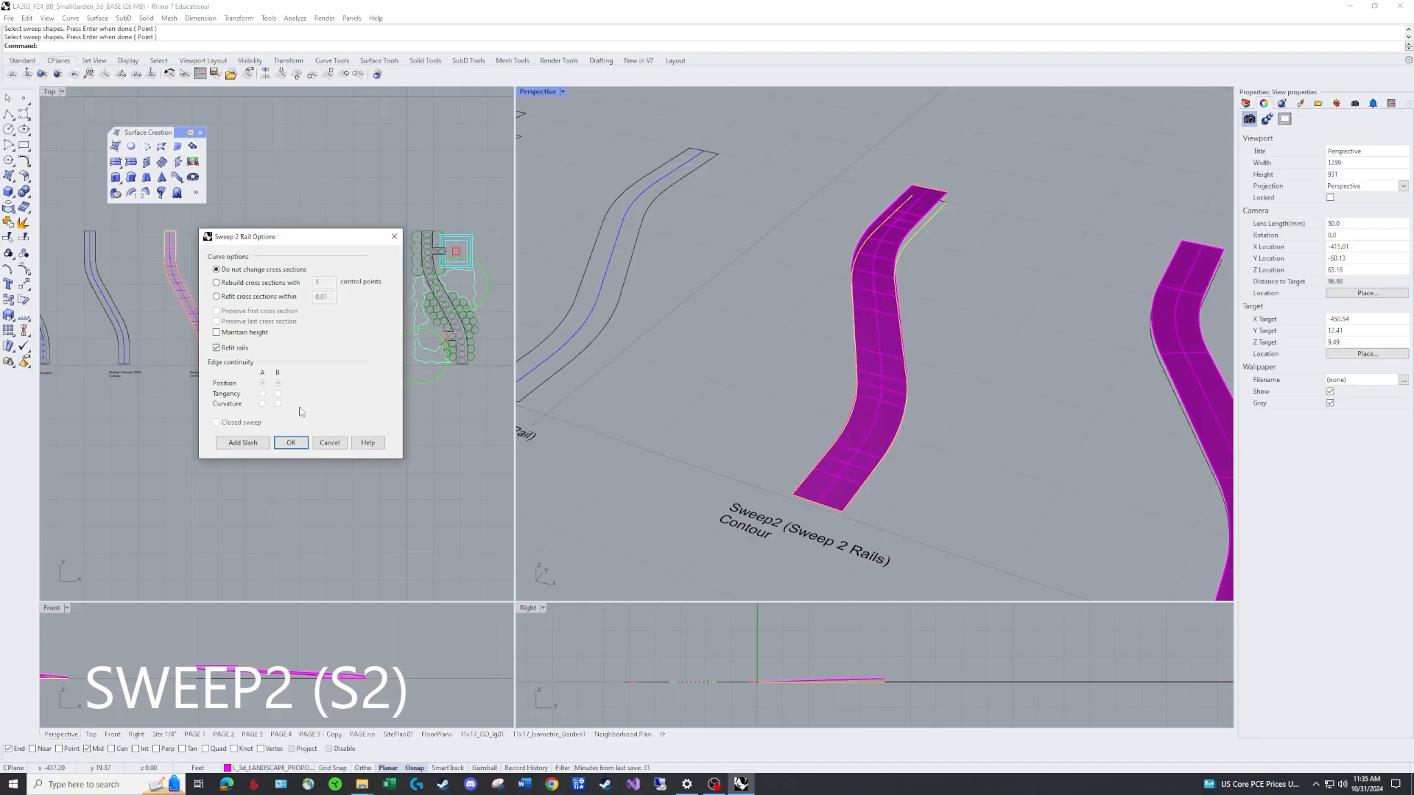
Turn on Maintain height in the Sweep 2 Rail options and create the swept path surface.
{"action": "right_click_drag", "start_coordinate": [676, 428], "coordinate": [964, 404]}
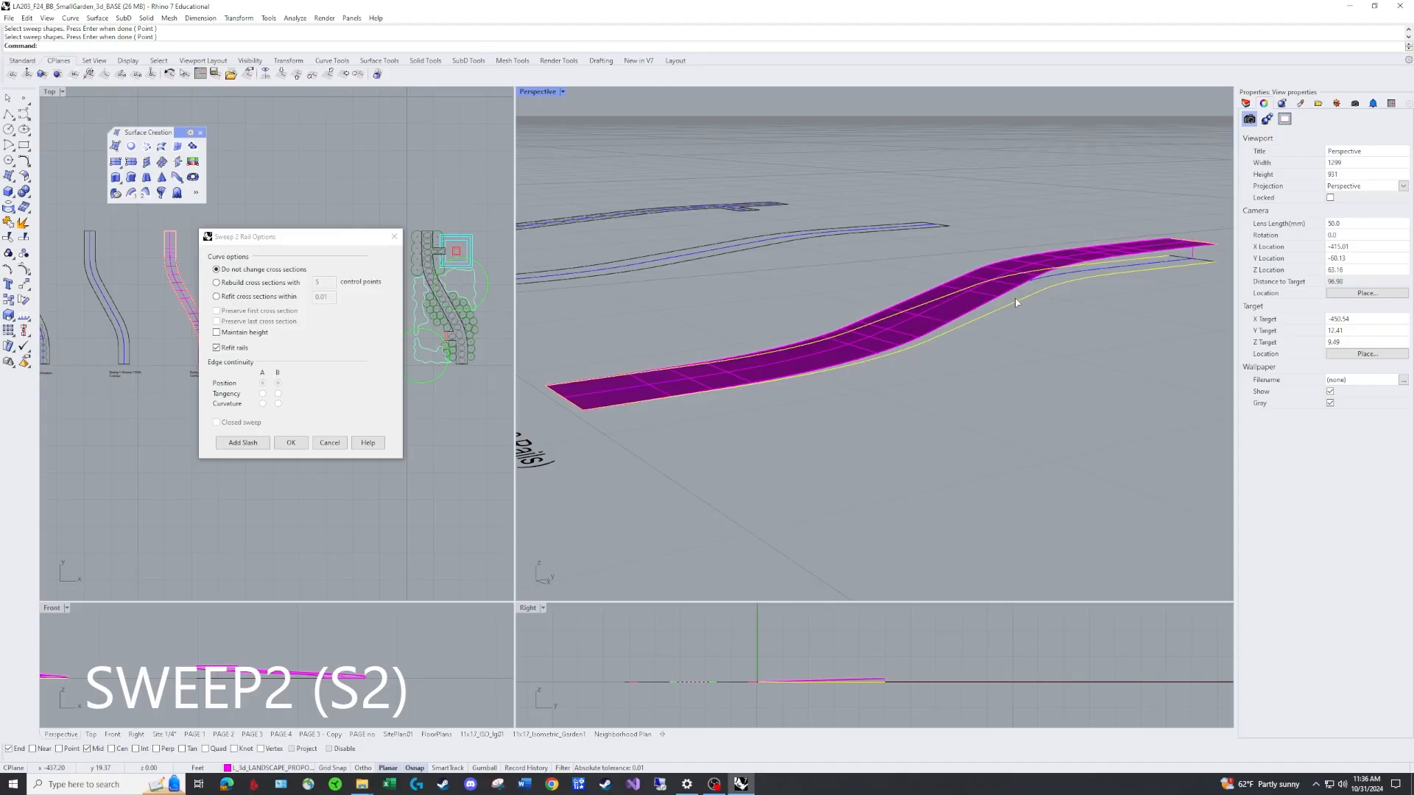
{"action": "left_click", "coordinate": [216, 333]}
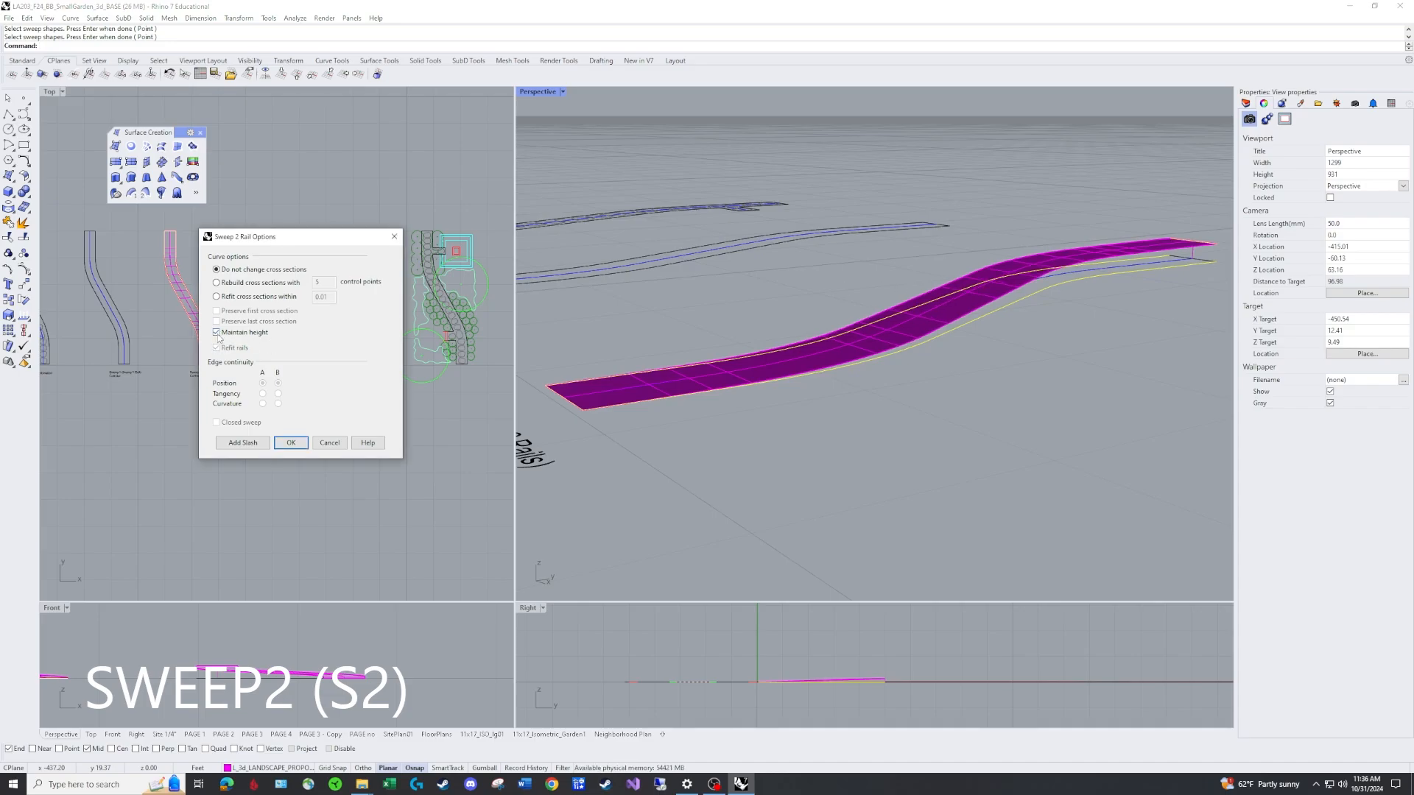
{"action": "left_click", "coordinate": [216, 333]}
{"action": "left_click", "coordinate": [217, 333]}
{"action": "left_click", "coordinate": [217, 333]}
{"action": "left_click", "coordinate": [216, 333]}
{"action": "left_click", "coordinate": [291, 443]}
Make layer L_guides08 the current layer.
{"action": "scroll", "coordinate": [1100, 378], "scroll_direction": "up", "scroll_amount": 2}
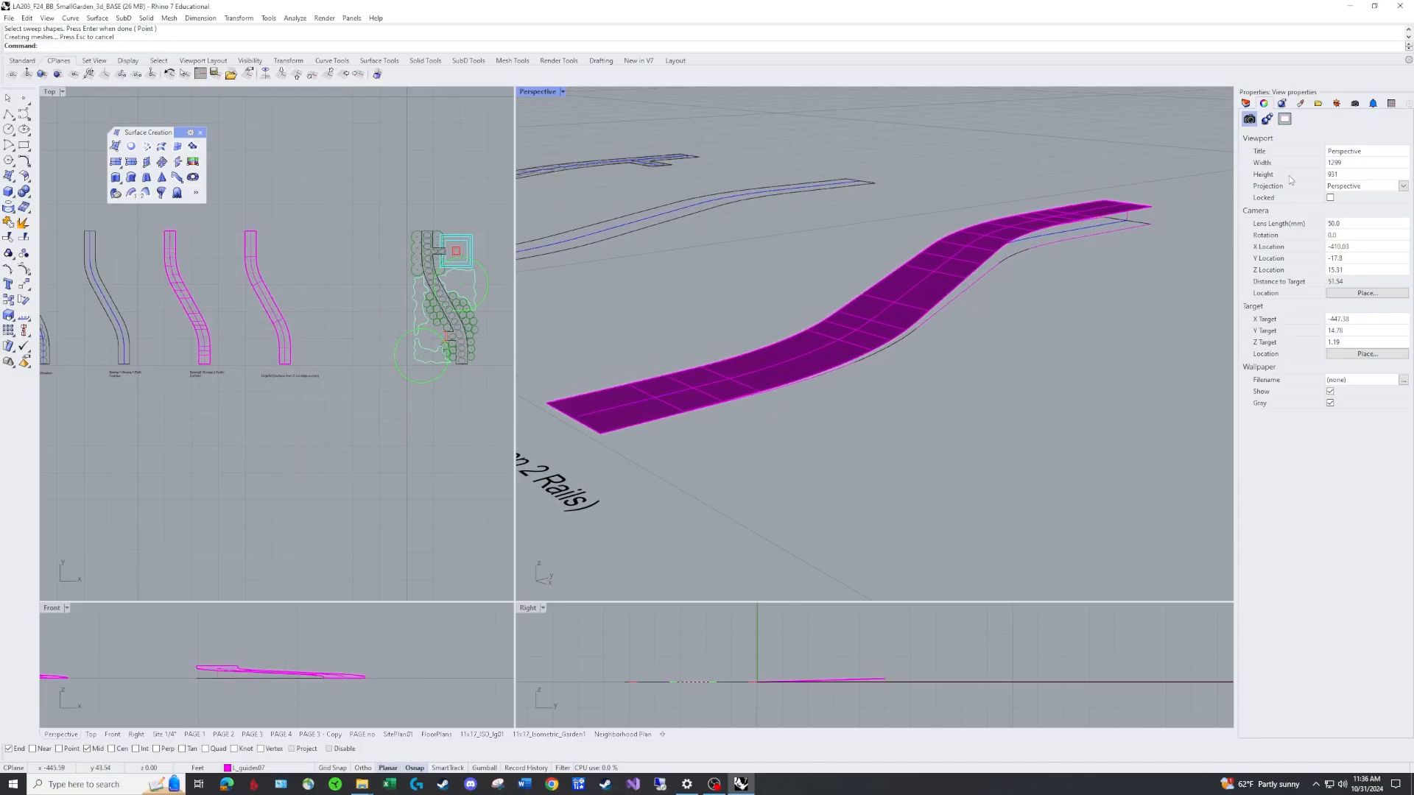
{"action": "left_click", "coordinate": [1245, 103]}
{"action": "left_click", "coordinate": [1349, 576]}
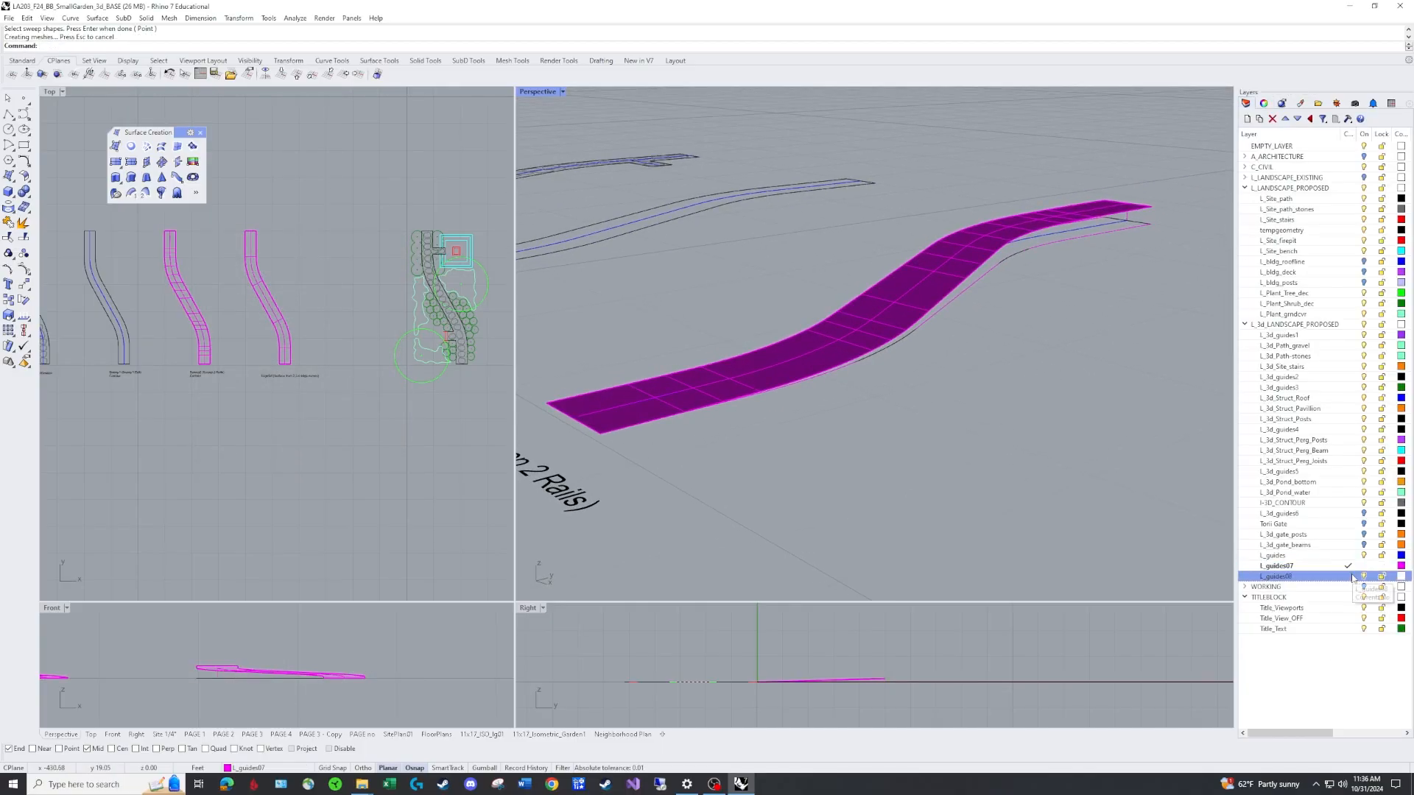
{"action": "right_click_drag", "start_coordinate": [832, 318], "coordinate": [932, 336]}
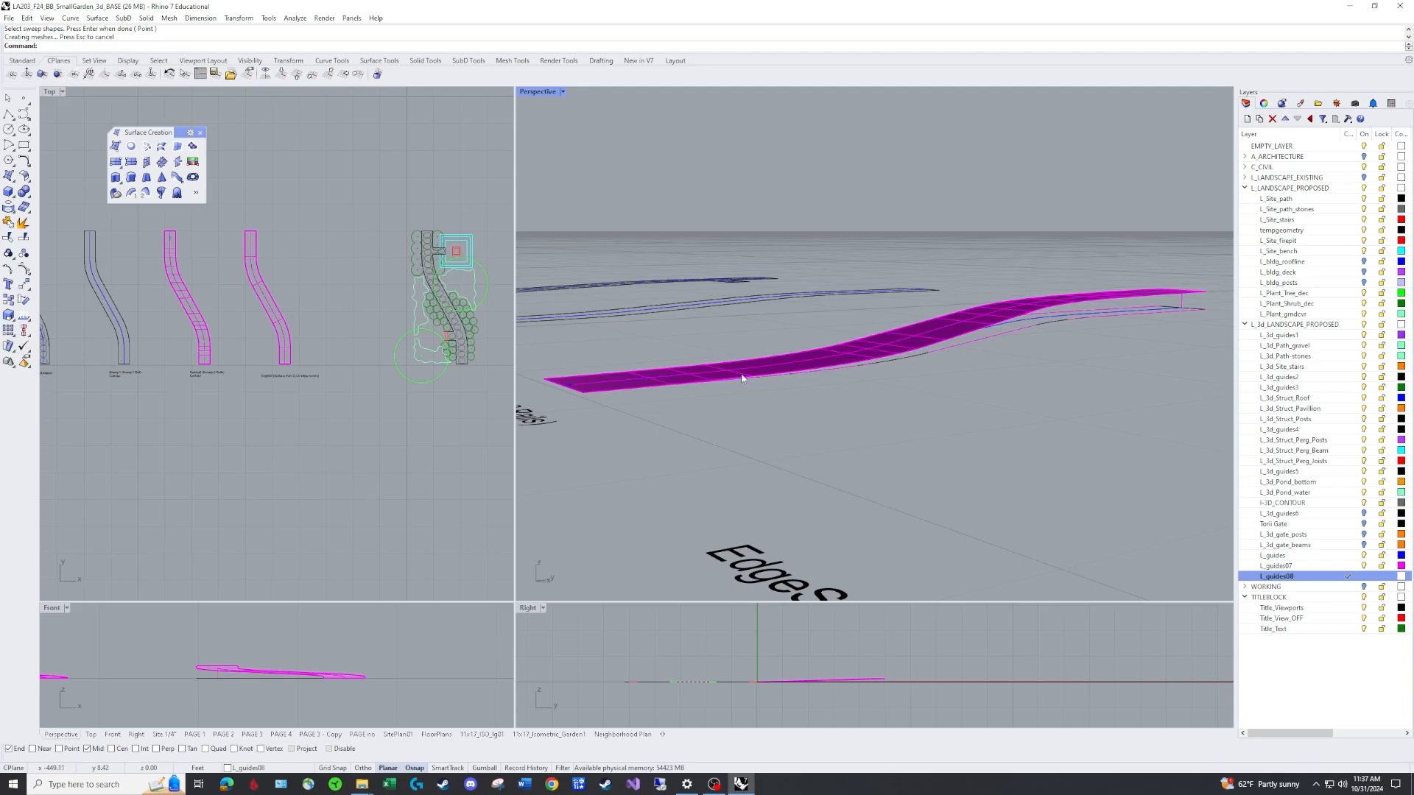
{"action": "right_click_drag", "start_coordinate": [829, 426], "coordinate": [845, 440]}
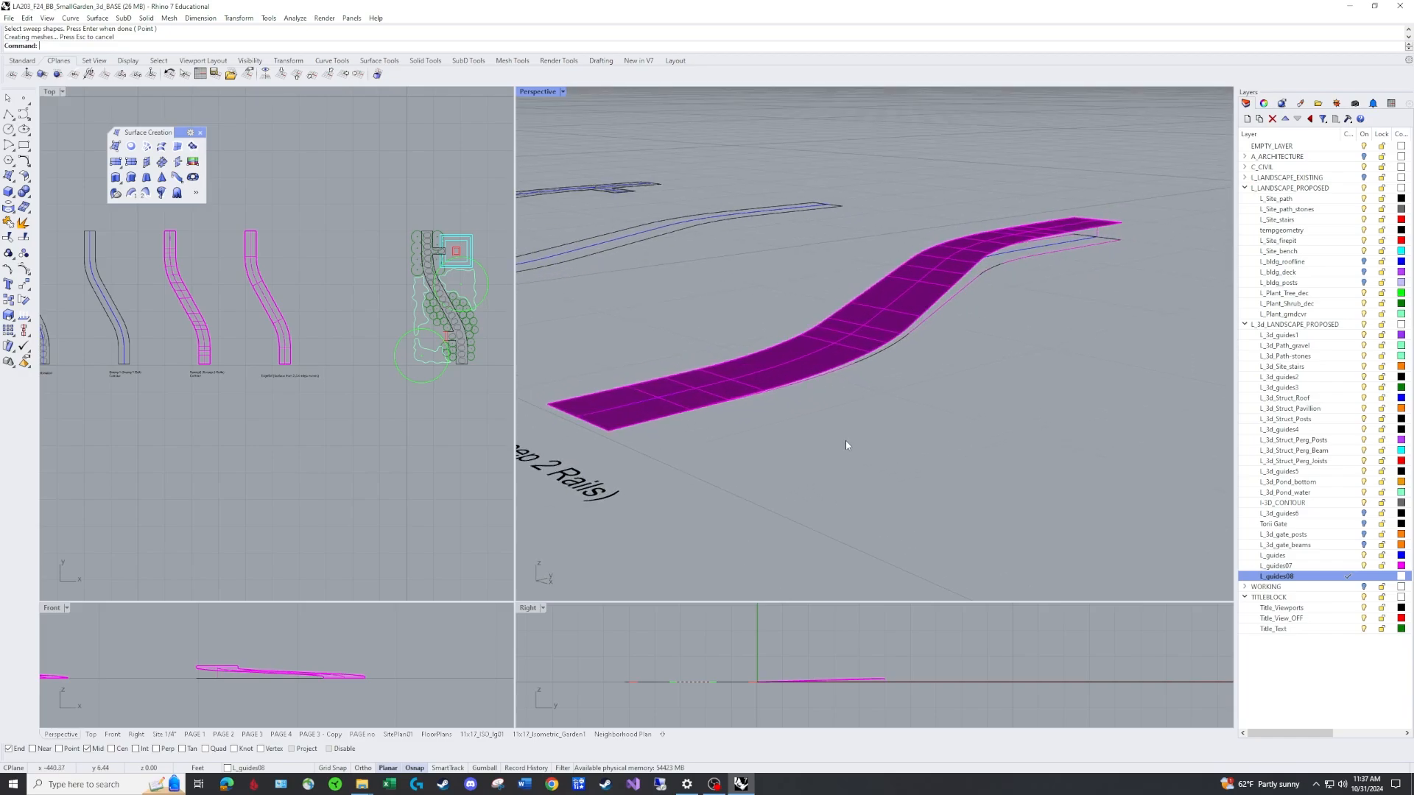
{"action": "type", "text": "Contour"}
{"action": "key", "text": "Return"}
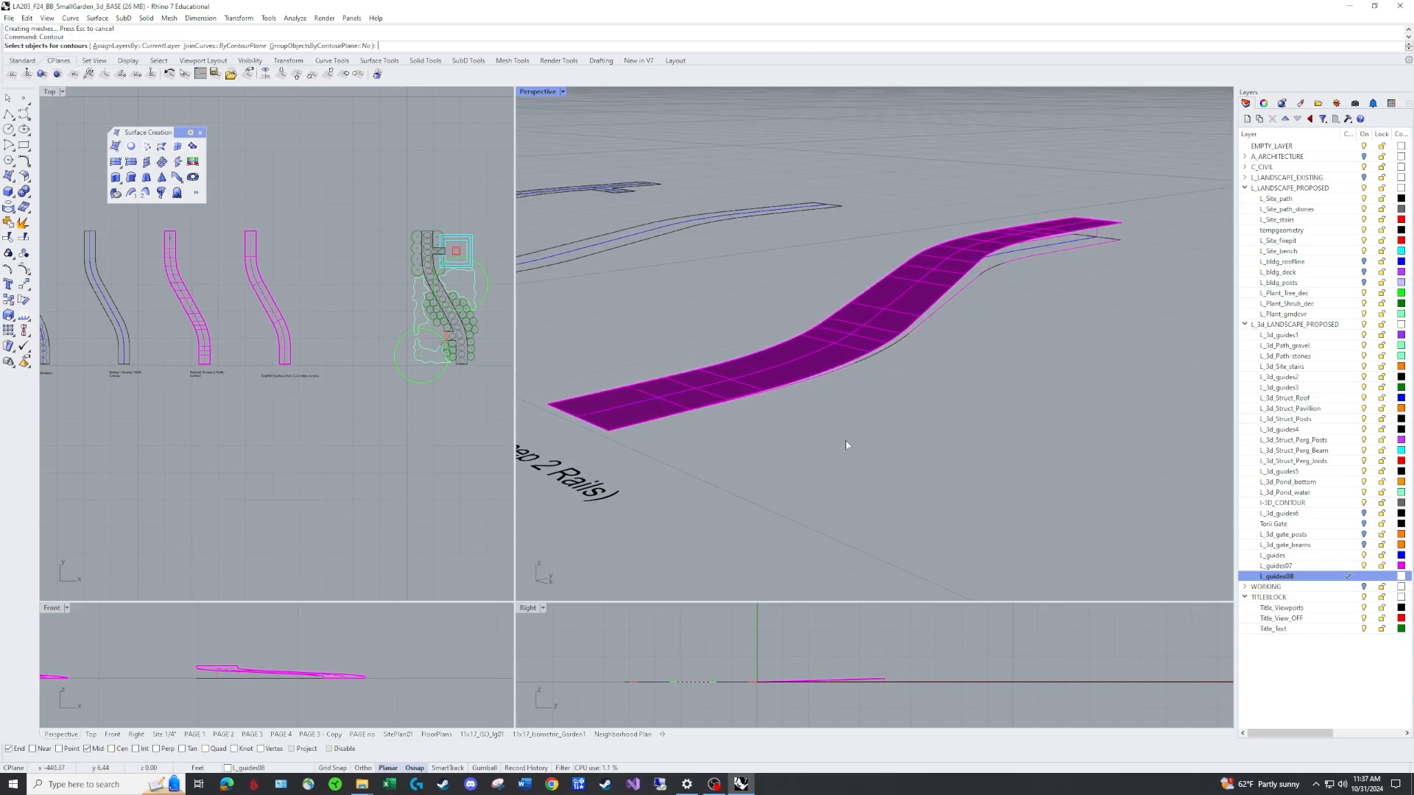
{"action": "left_click", "coordinate": [892, 310]}
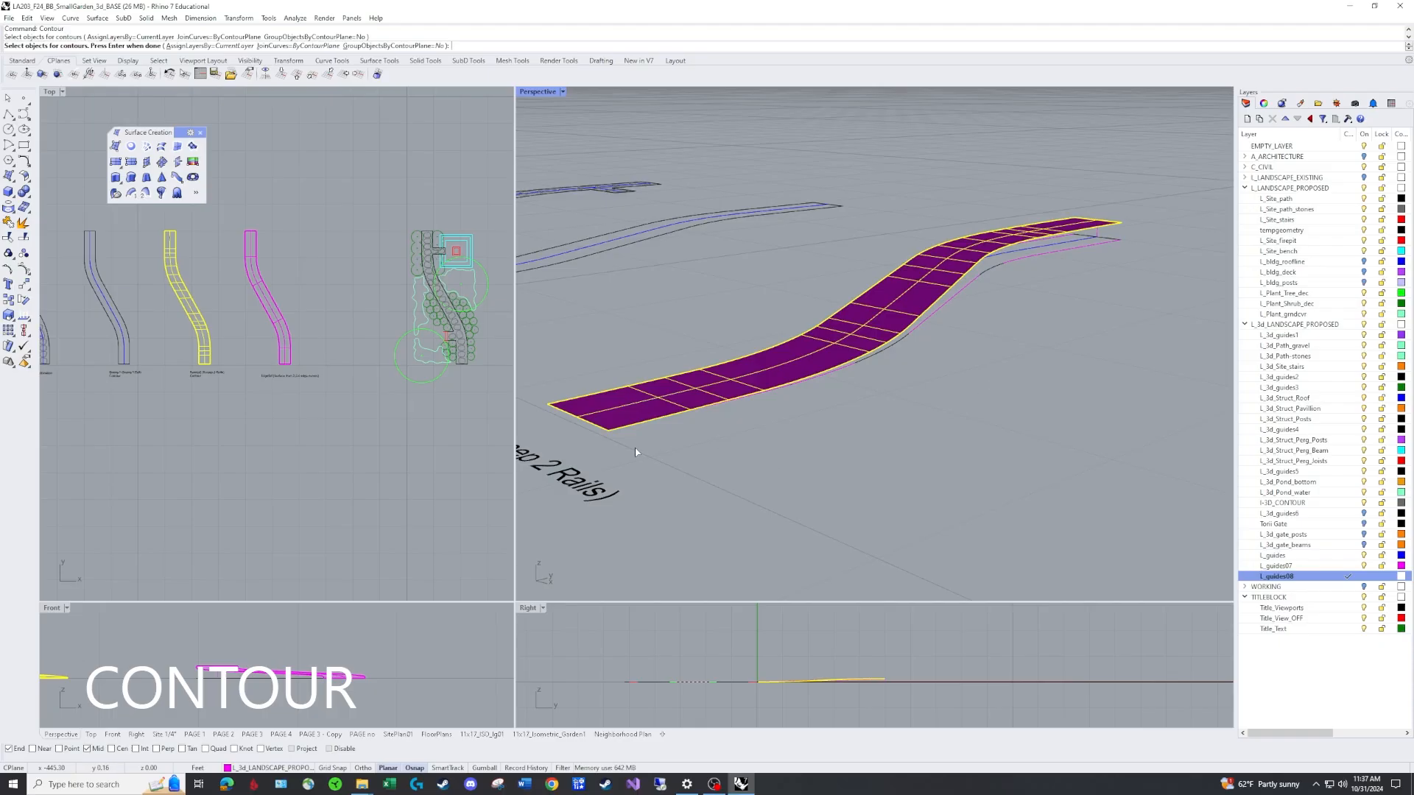
{"action": "key", "text": "Return"}
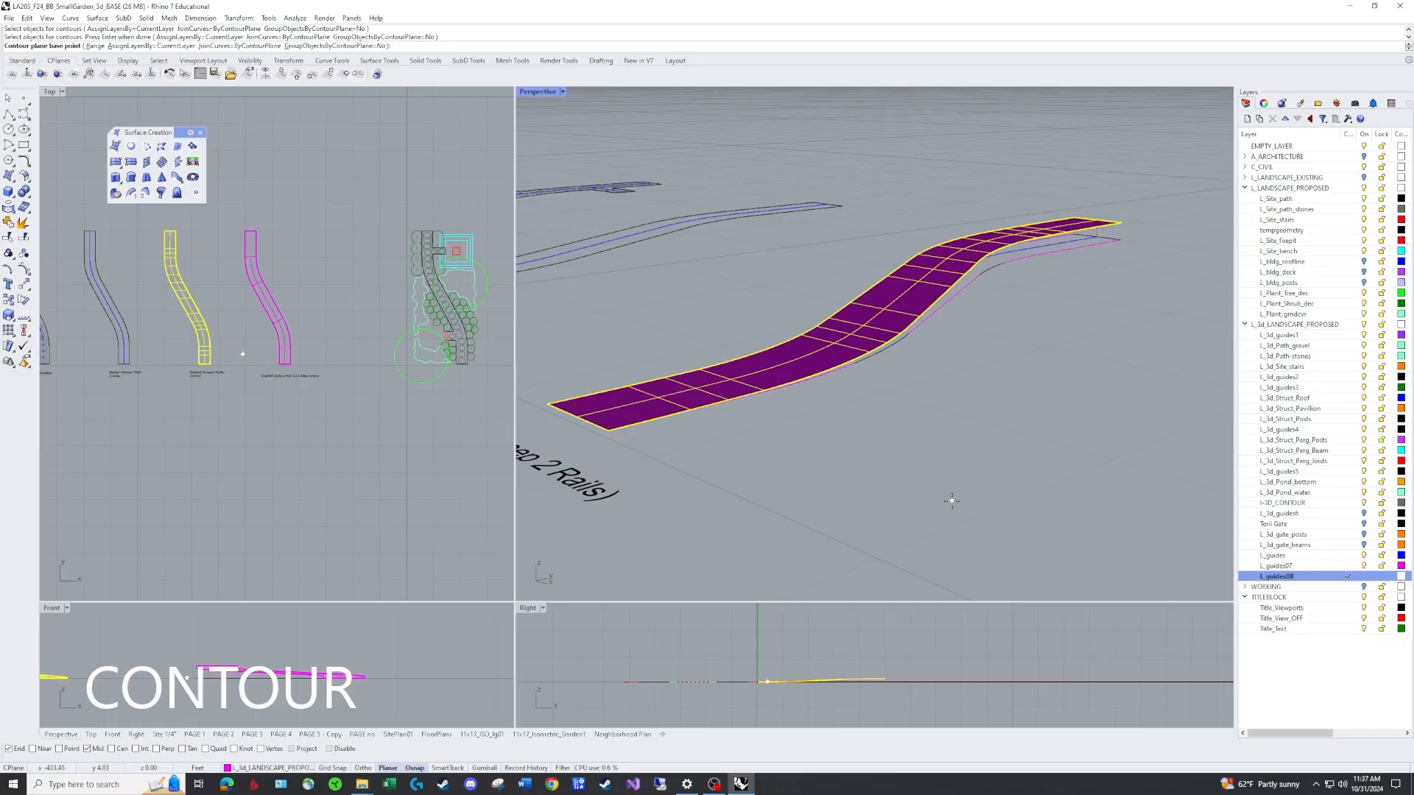
{"action": "key", "text": "Escape"}
Contour the swept path surface vertically with lines spaced 0.25 ft apart.
{"action": "key", "text": "Return"}
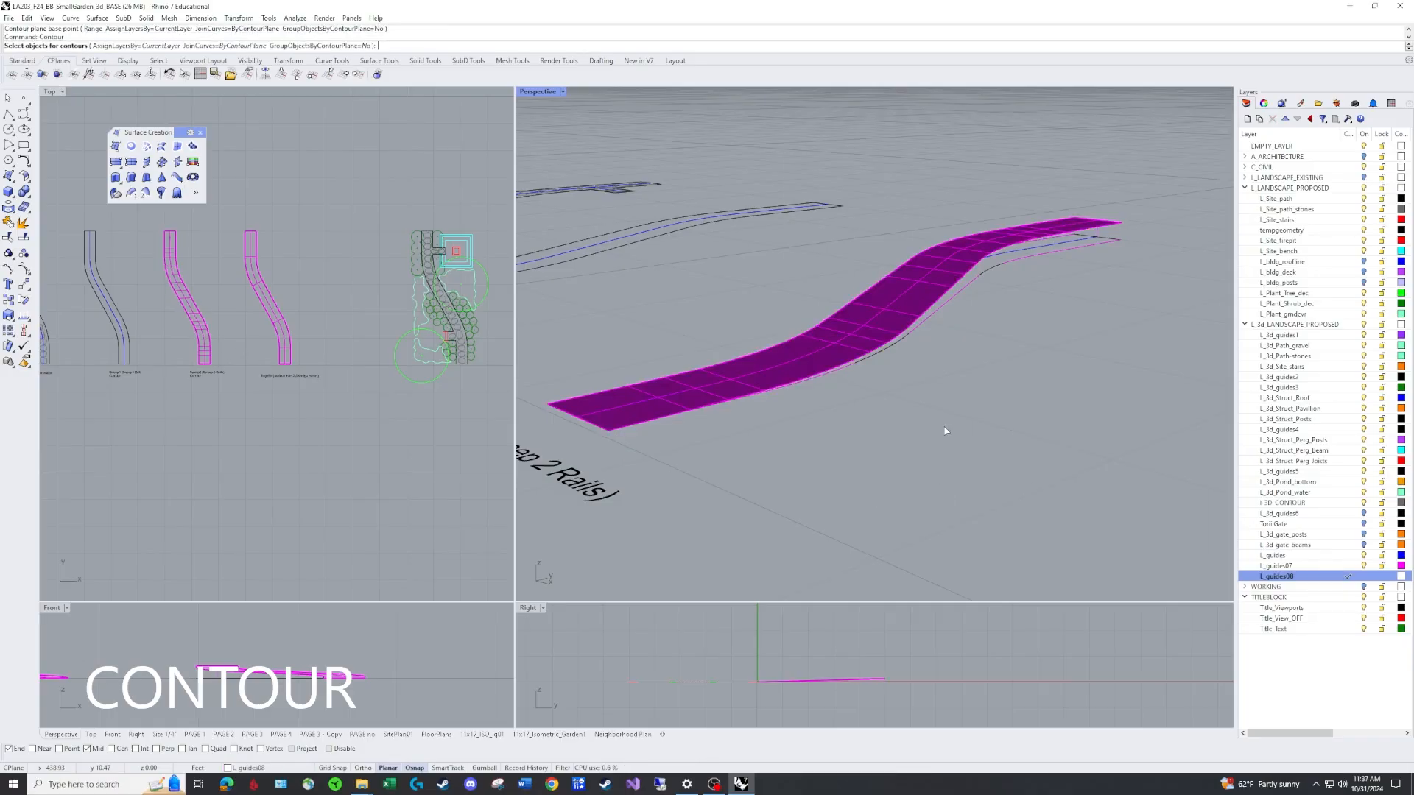
{"action": "left_click", "coordinate": [895, 299]}
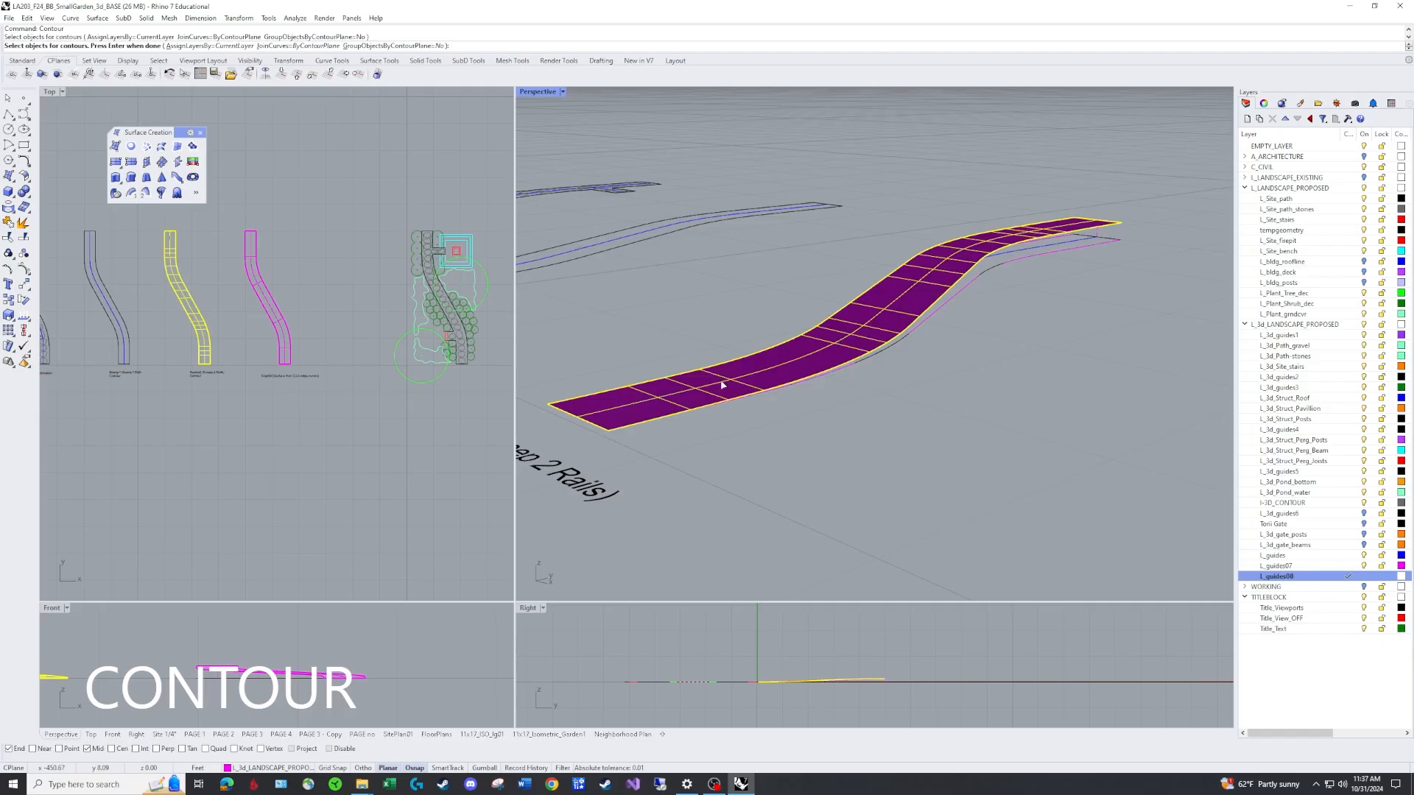
{"action": "key", "text": "Return"}
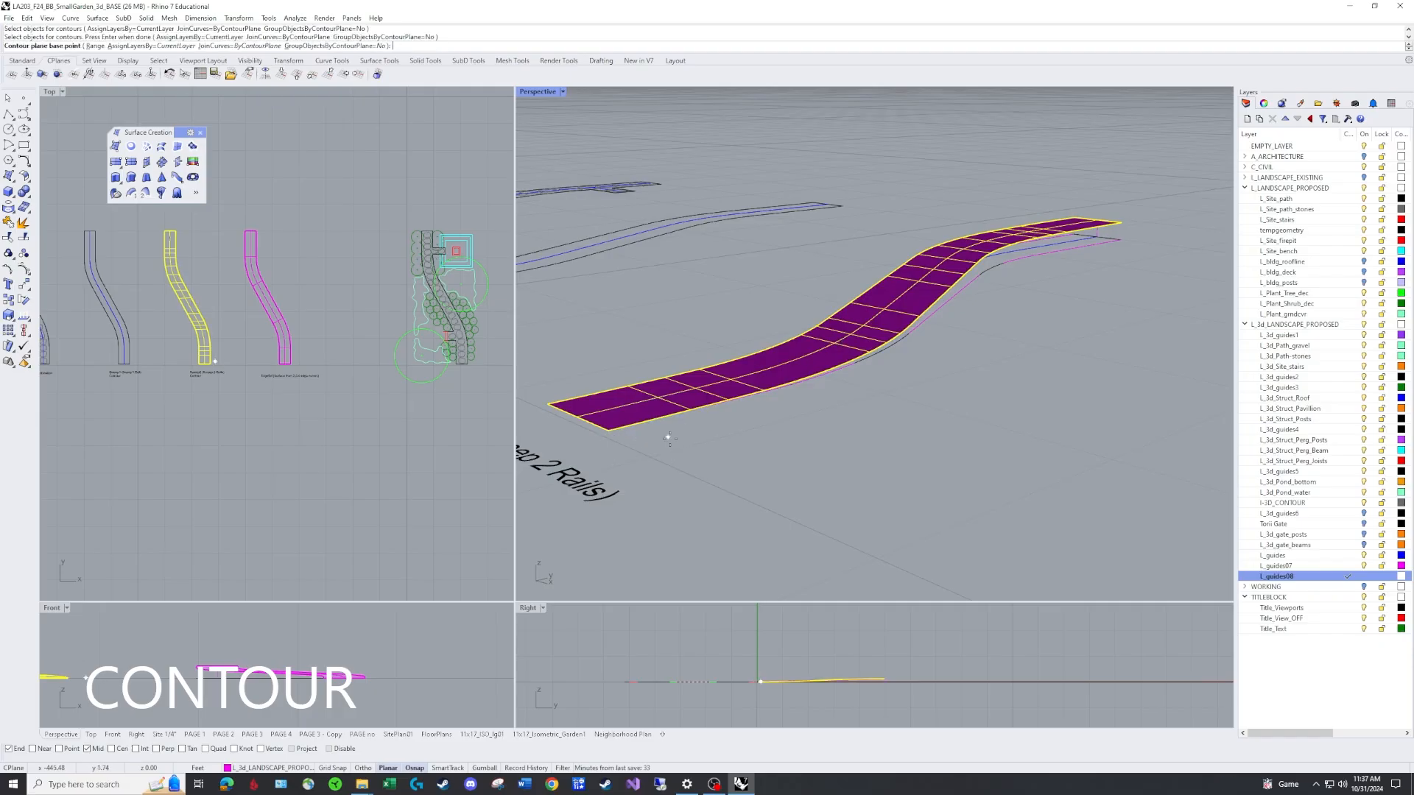
{"action": "left_click", "coordinate": [608, 430]}
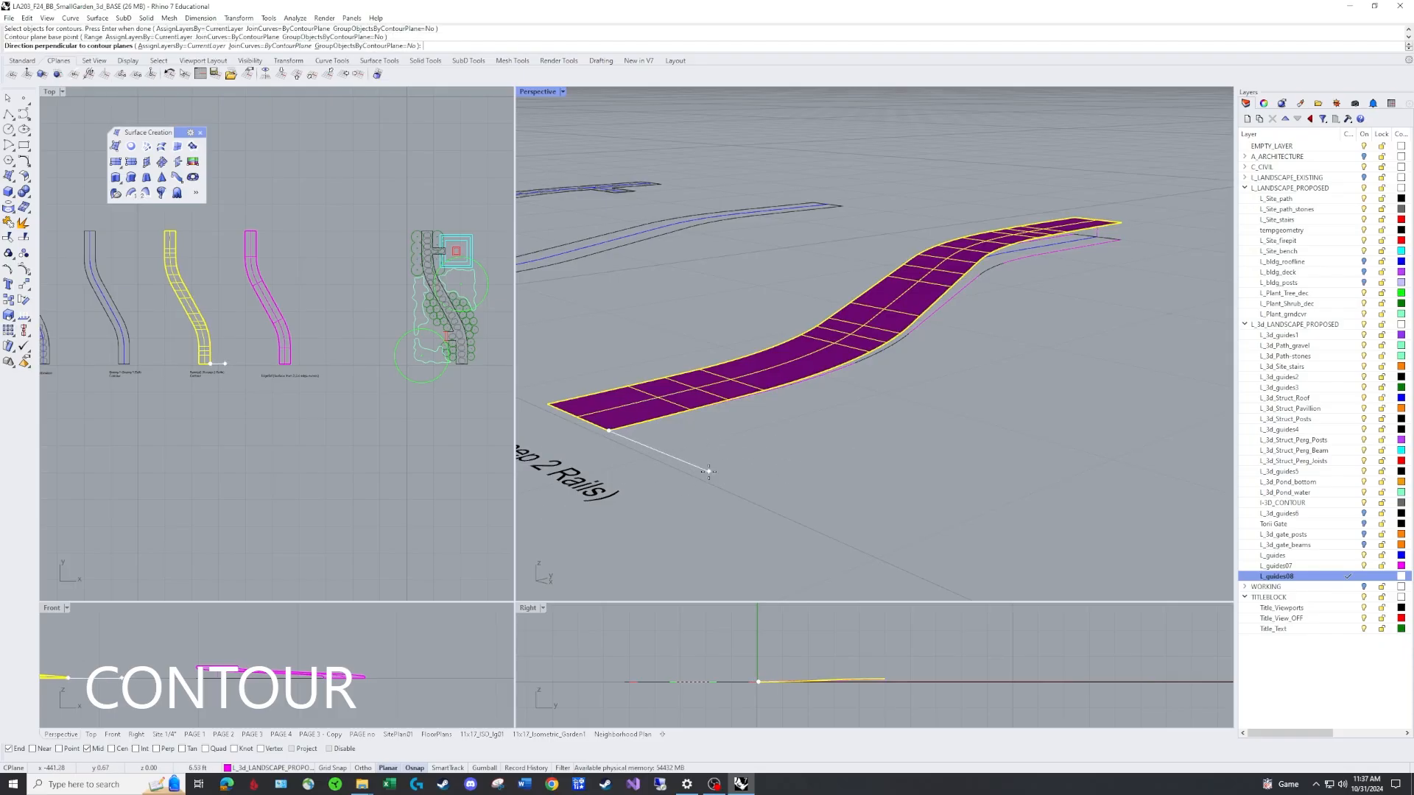
{"action": "key", "text": "F8"}
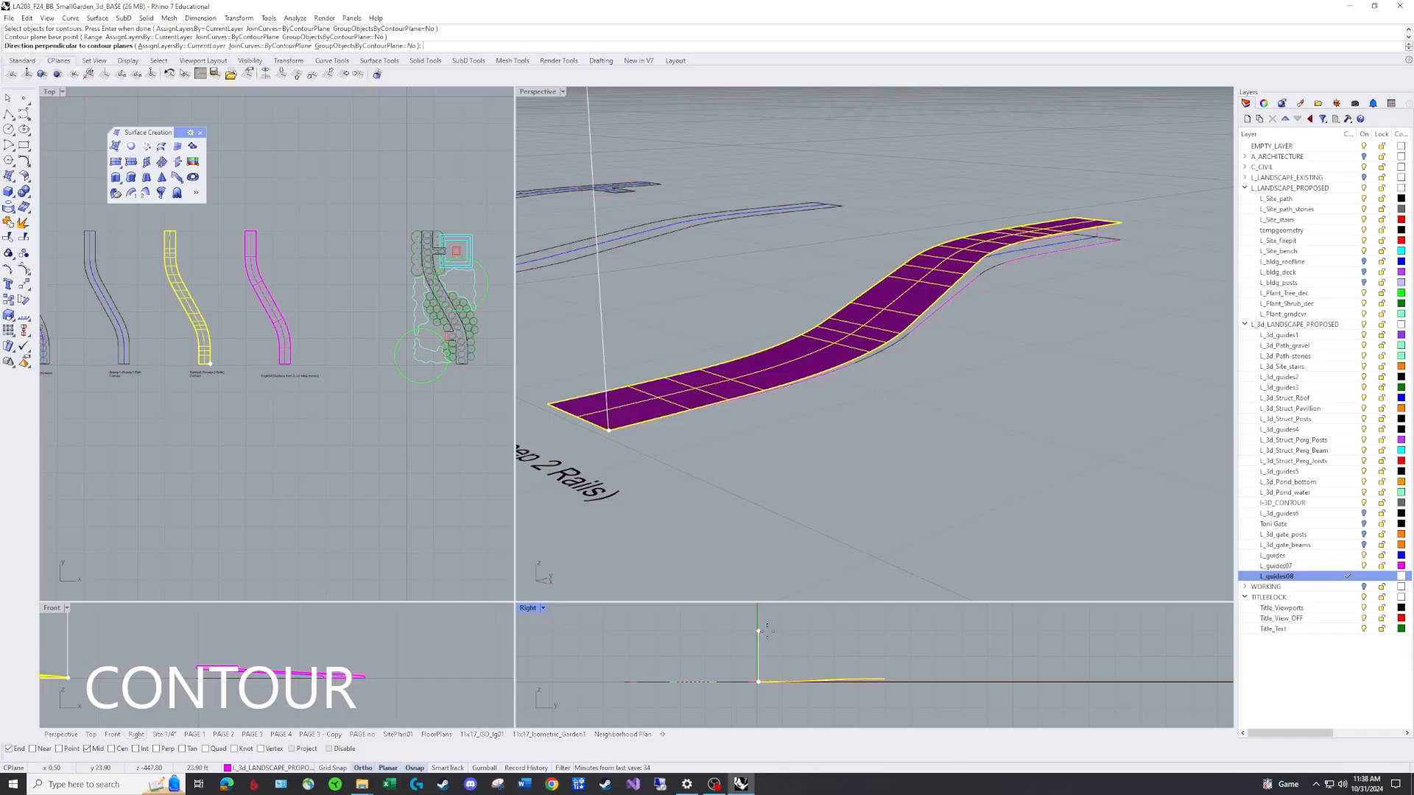
{"action": "left_click", "coordinate": [764, 628]}
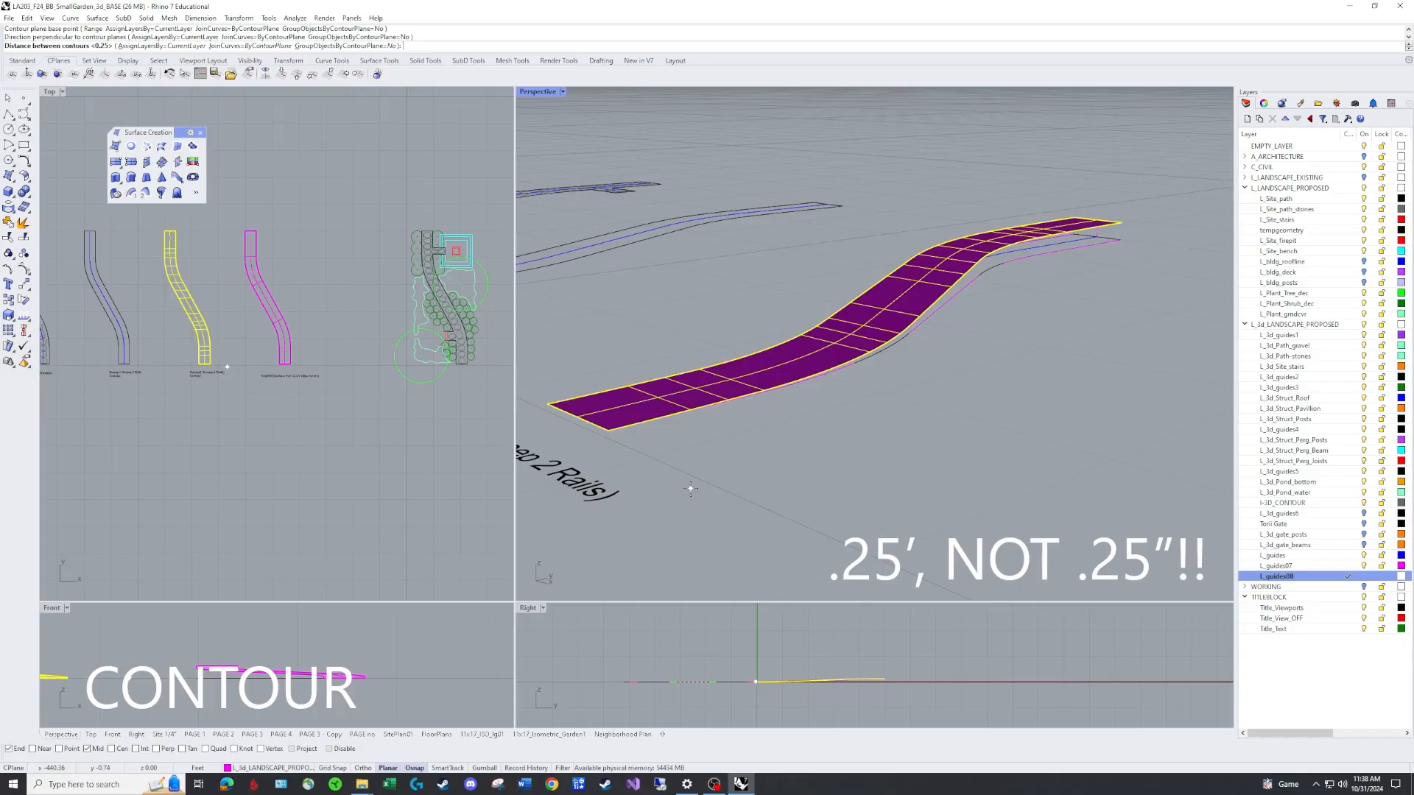
{"action": "key", "text": "Return"}
Inspect the contoured swept path surface from different angles.
{"action": "scroll", "coordinate": [1027, 313], "scroll_direction": "up", "scroll_amount": 2}
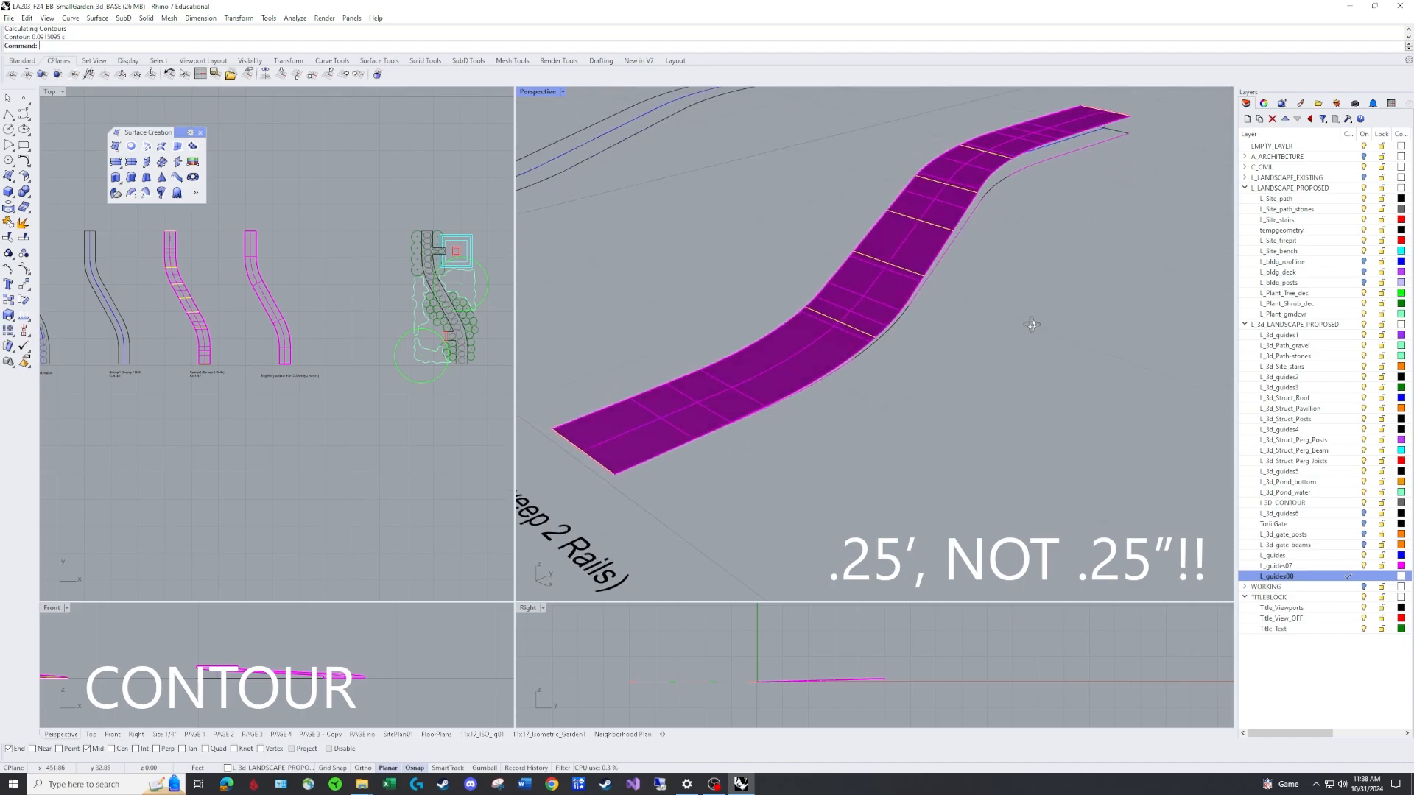
{"action": "right_click_drag", "start_coordinate": [1032, 325], "coordinate": [1063, 315]}
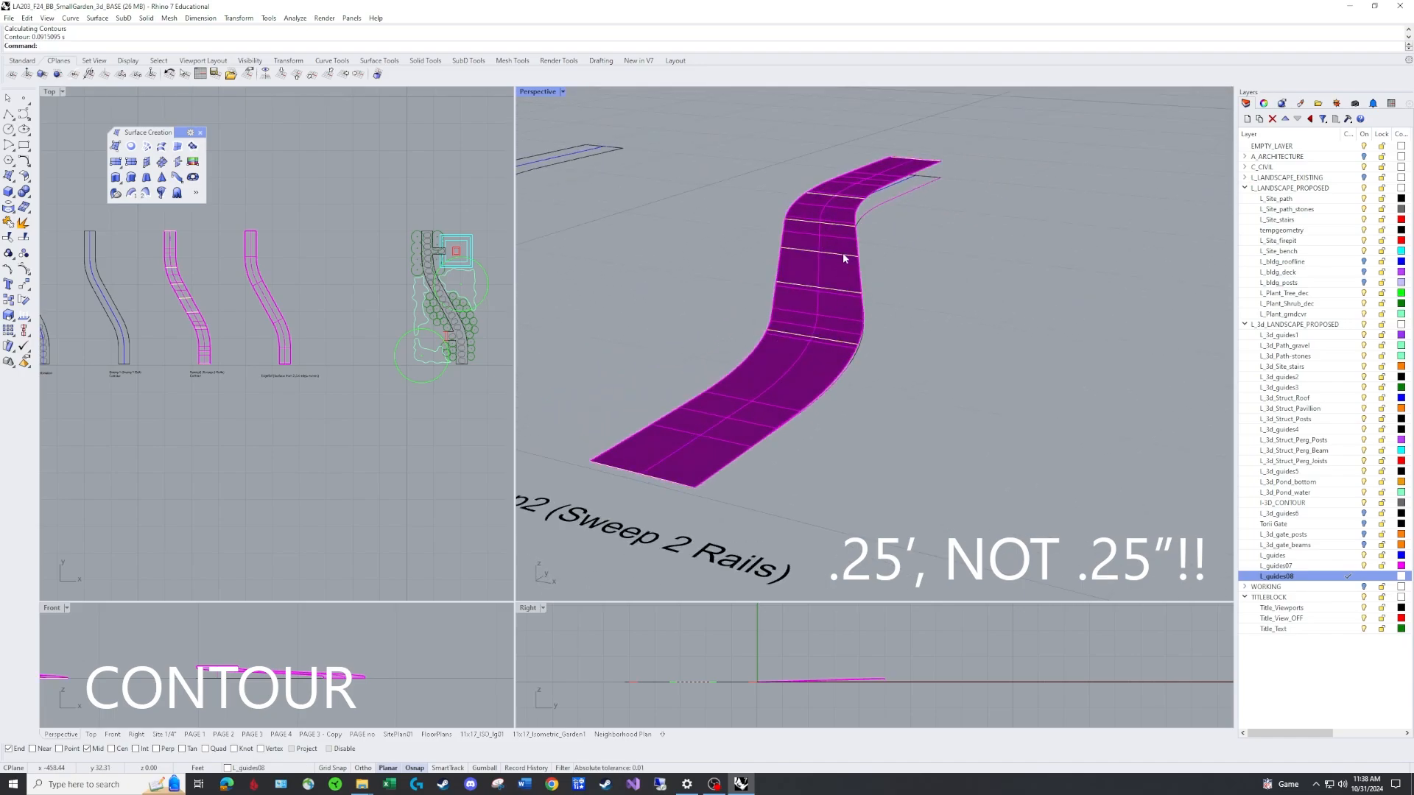
{"action": "right_click_drag", "start_coordinate": [842, 253], "coordinate": [869, 206]}
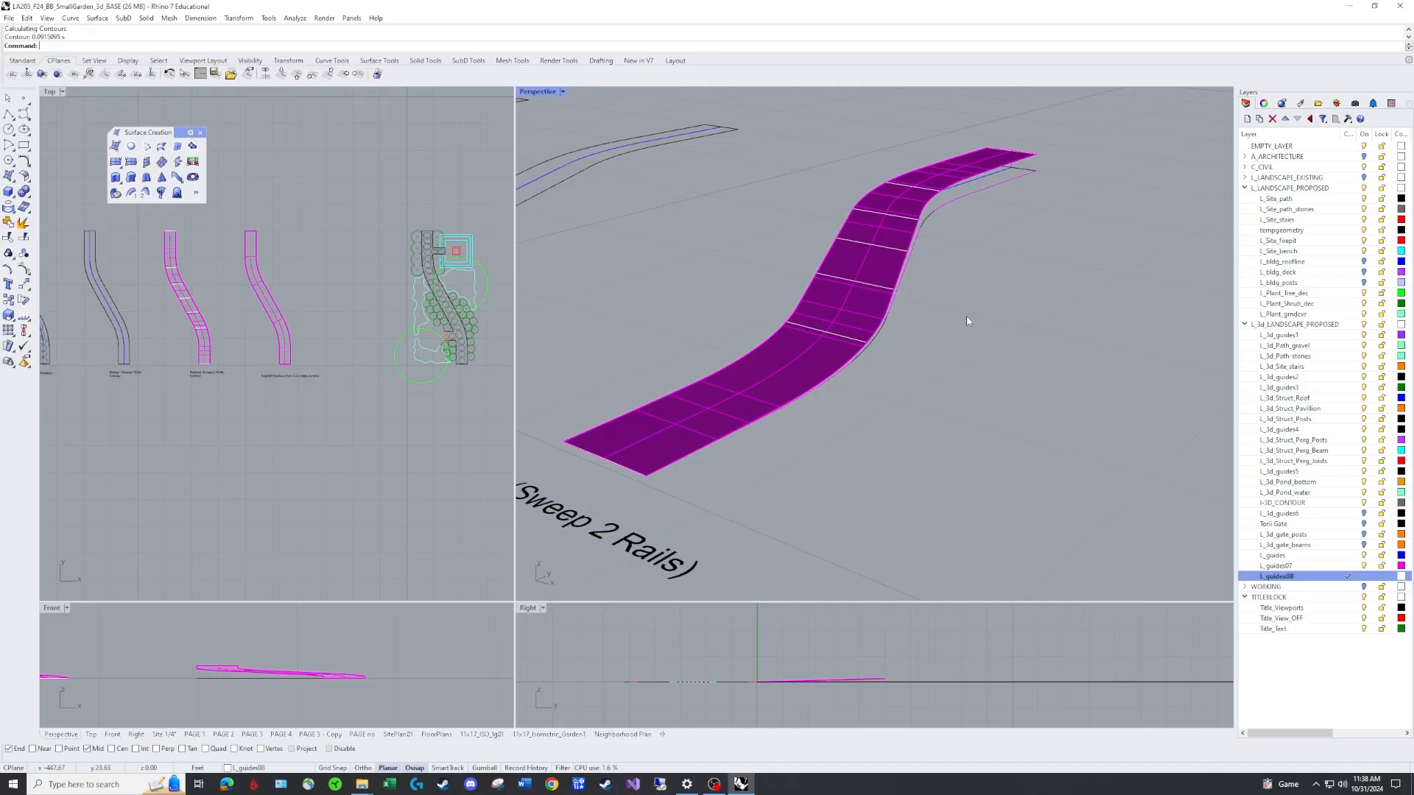
{"action": "right_click_drag", "start_coordinate": [966, 315], "coordinate": [894, 260]}
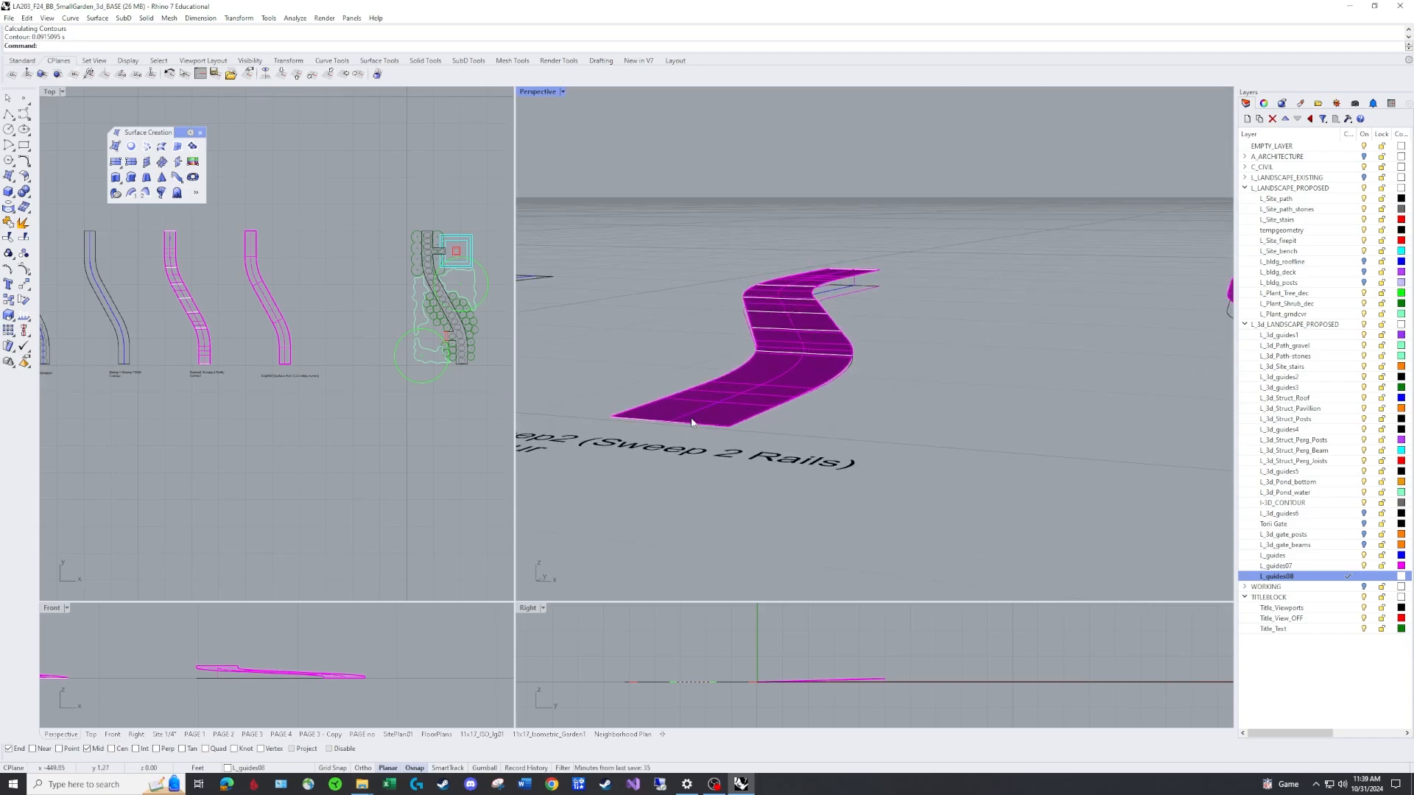
Contour the EdgeSrf path surface vertically with lines spaced 0.25 ft apart.
{"action": "right_click_drag", "start_coordinate": [925, 394], "coordinate": [1079, 434]}
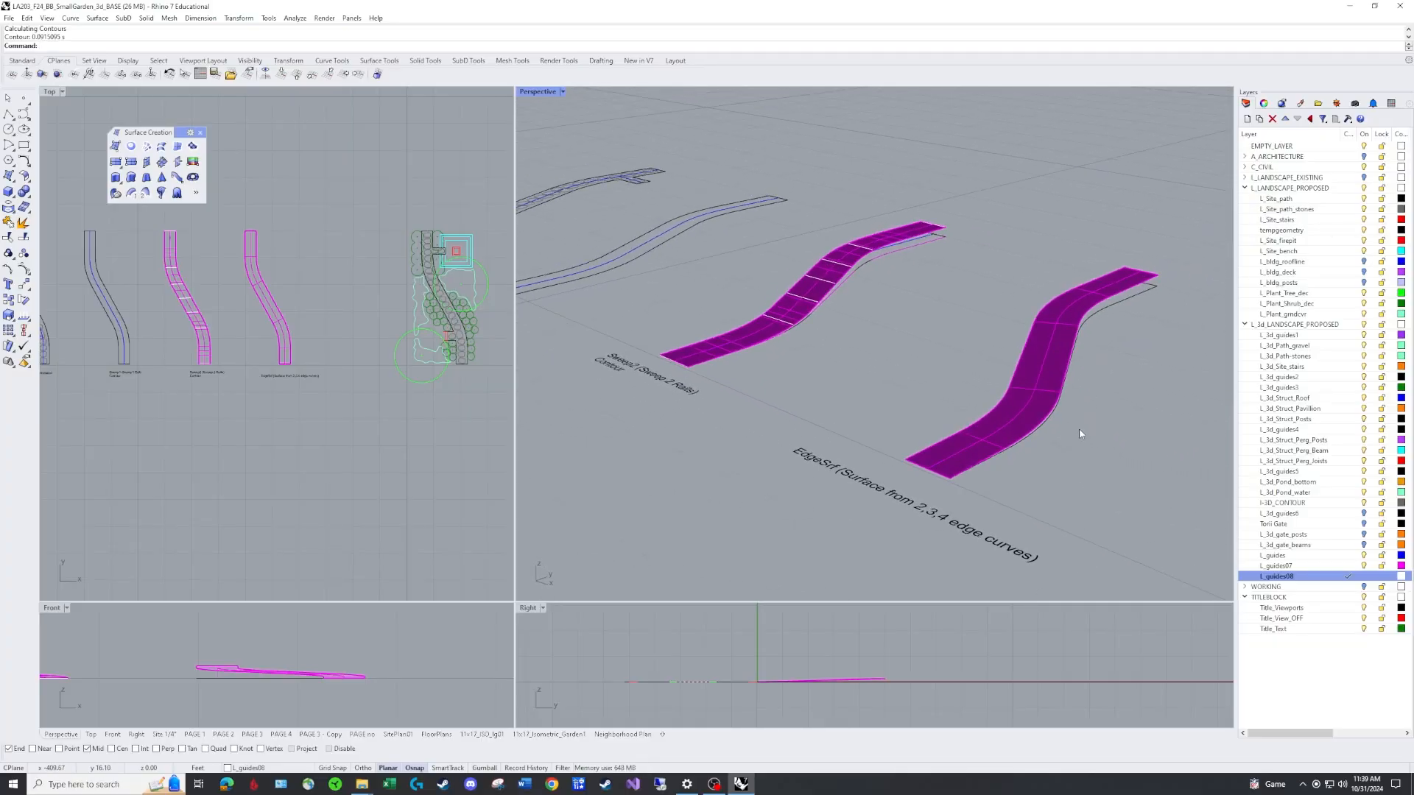
{"action": "type", "text": "contour"}
{"action": "key", "text": "Return"}
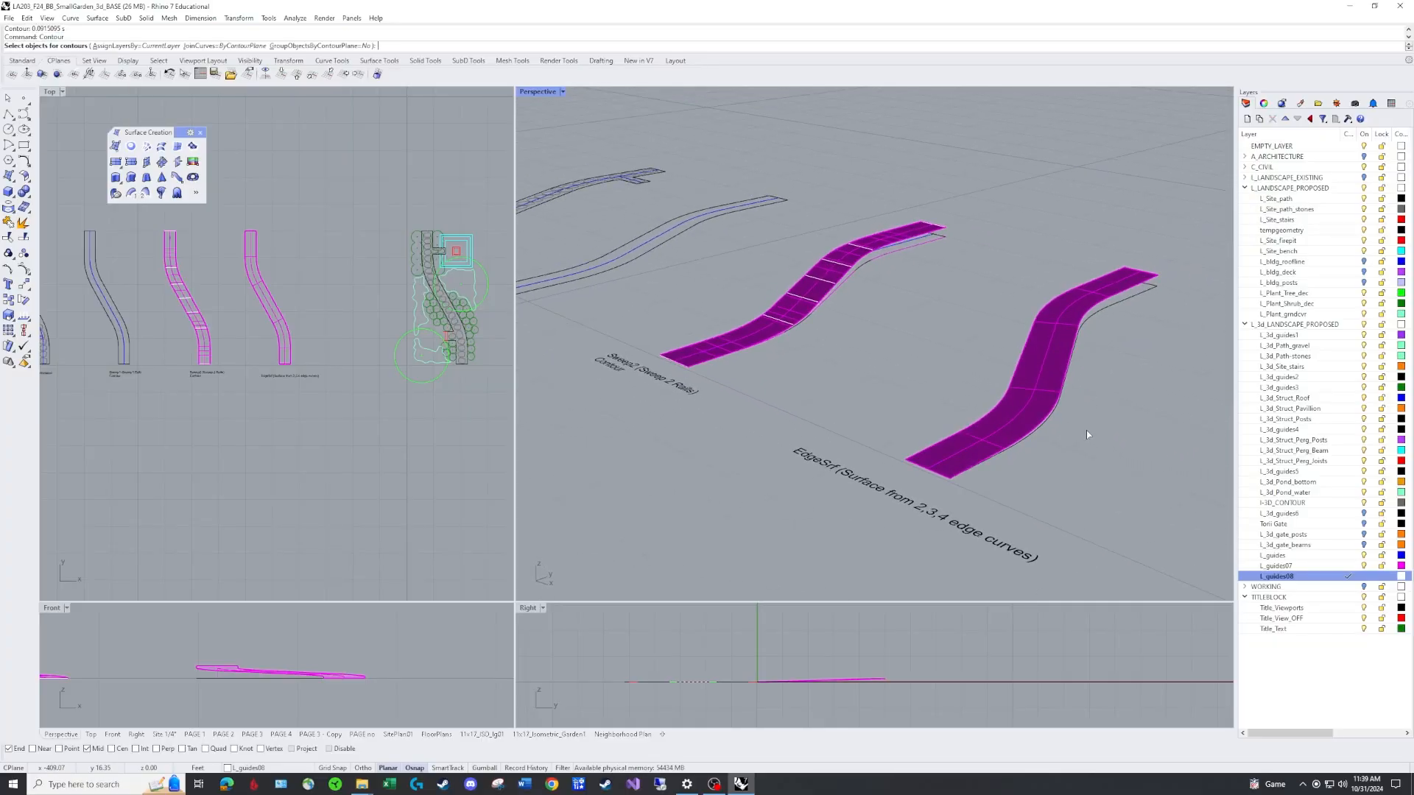
{"action": "left_click", "coordinate": [1044, 361]}
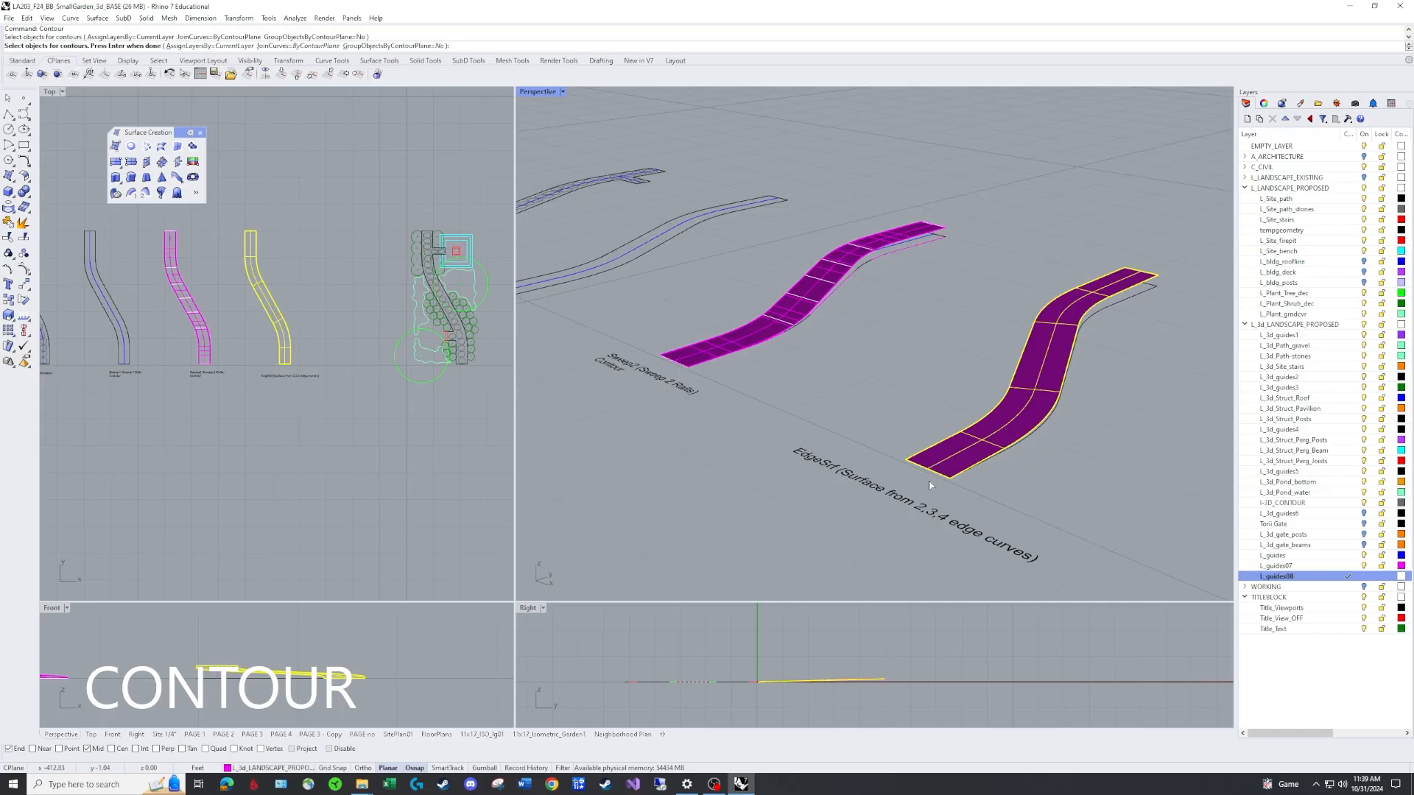
{"action": "scroll", "coordinate": [931, 474], "scroll_direction": "up", "scroll_amount": 3}
{"action": "key", "text": "Return"}
{"action": "left_click", "coordinate": [968, 477]}
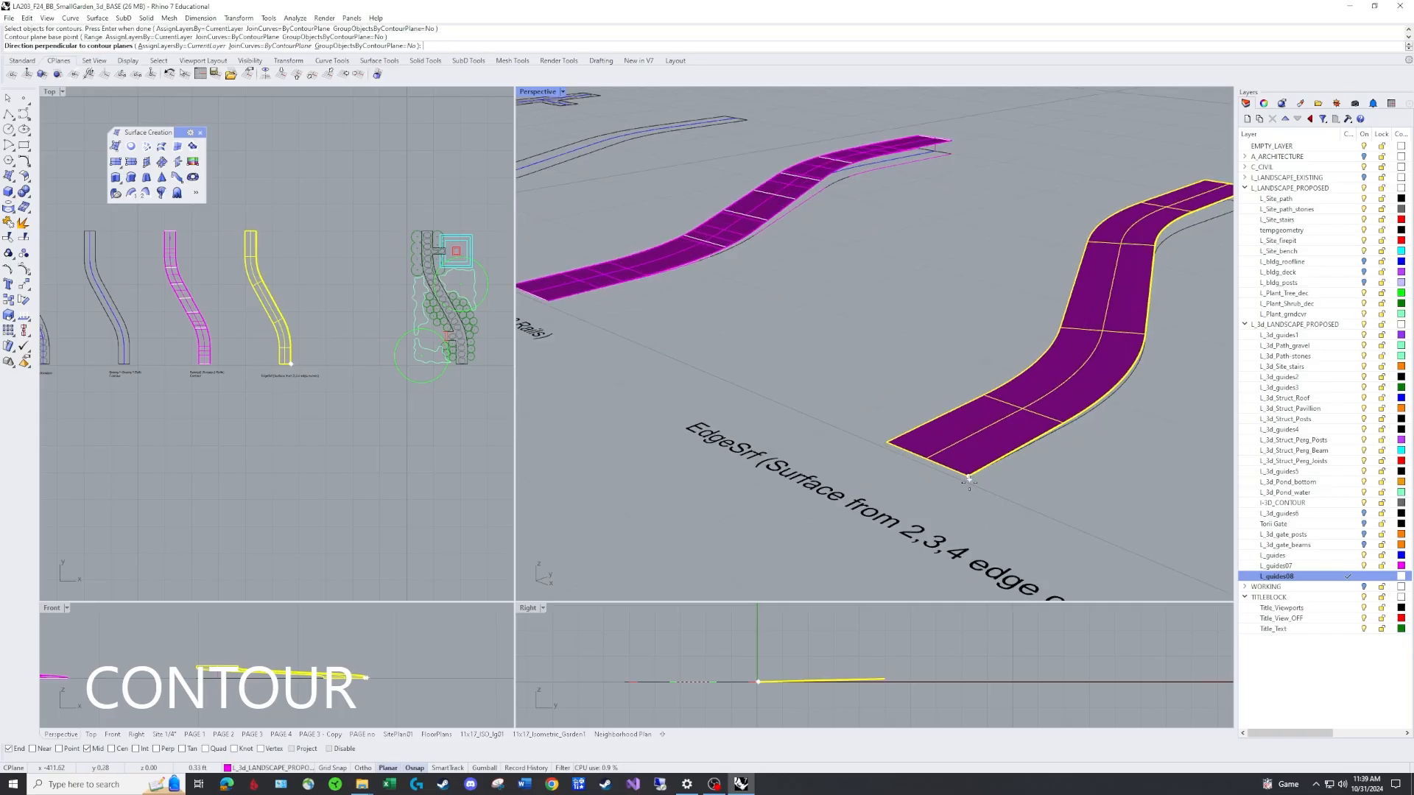
{"action": "left_click", "coordinate": [757, 645]}
{"action": "key", "text": "Return"}
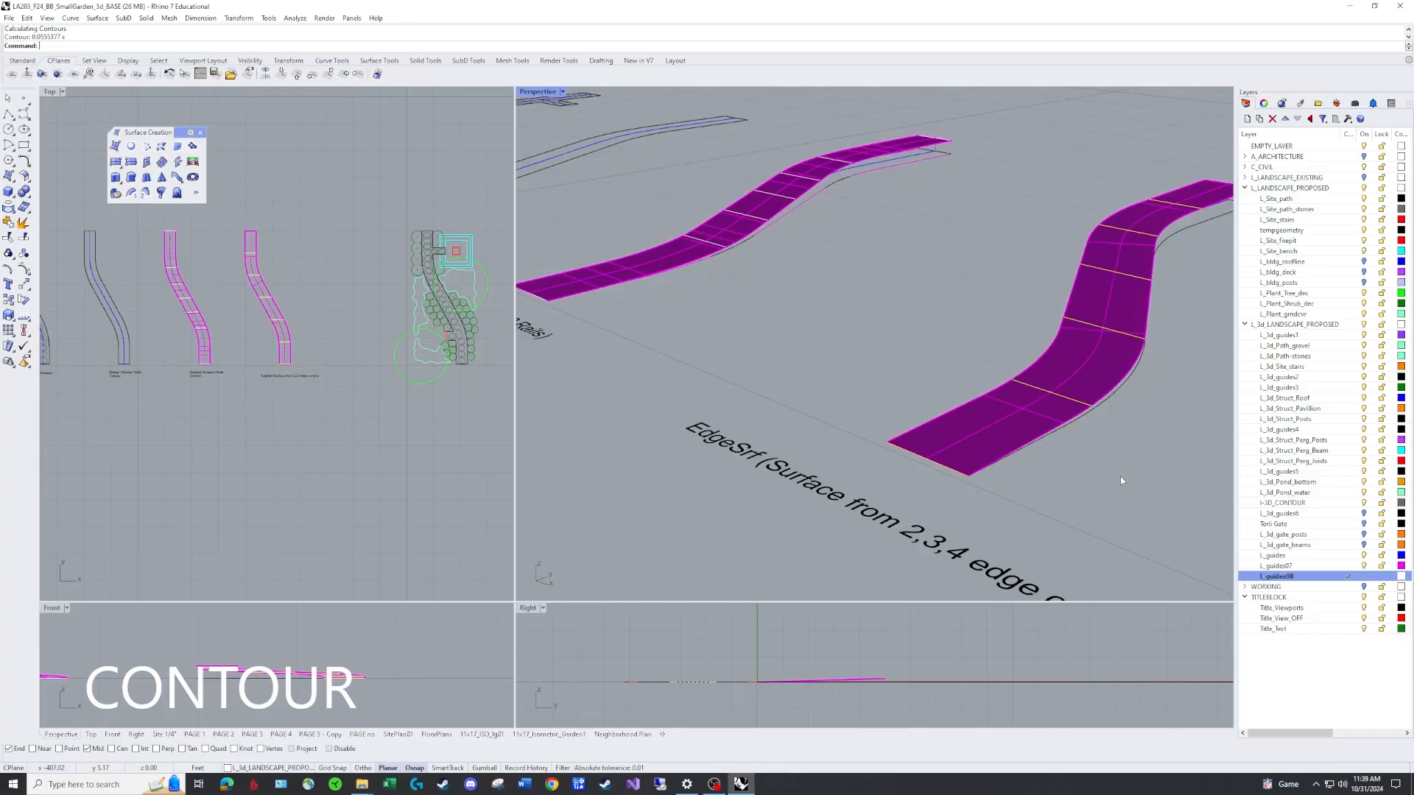
Inspect the contoured EdgeSrf path surface and the neighbouring path outlines from different angles.
{"action": "scroll", "coordinate": [1103, 464], "scroll_direction": "up", "scroll_amount": 2}
{"action": "scroll", "coordinate": [1103, 463], "scroll_direction": "up", "scroll_amount": 5}
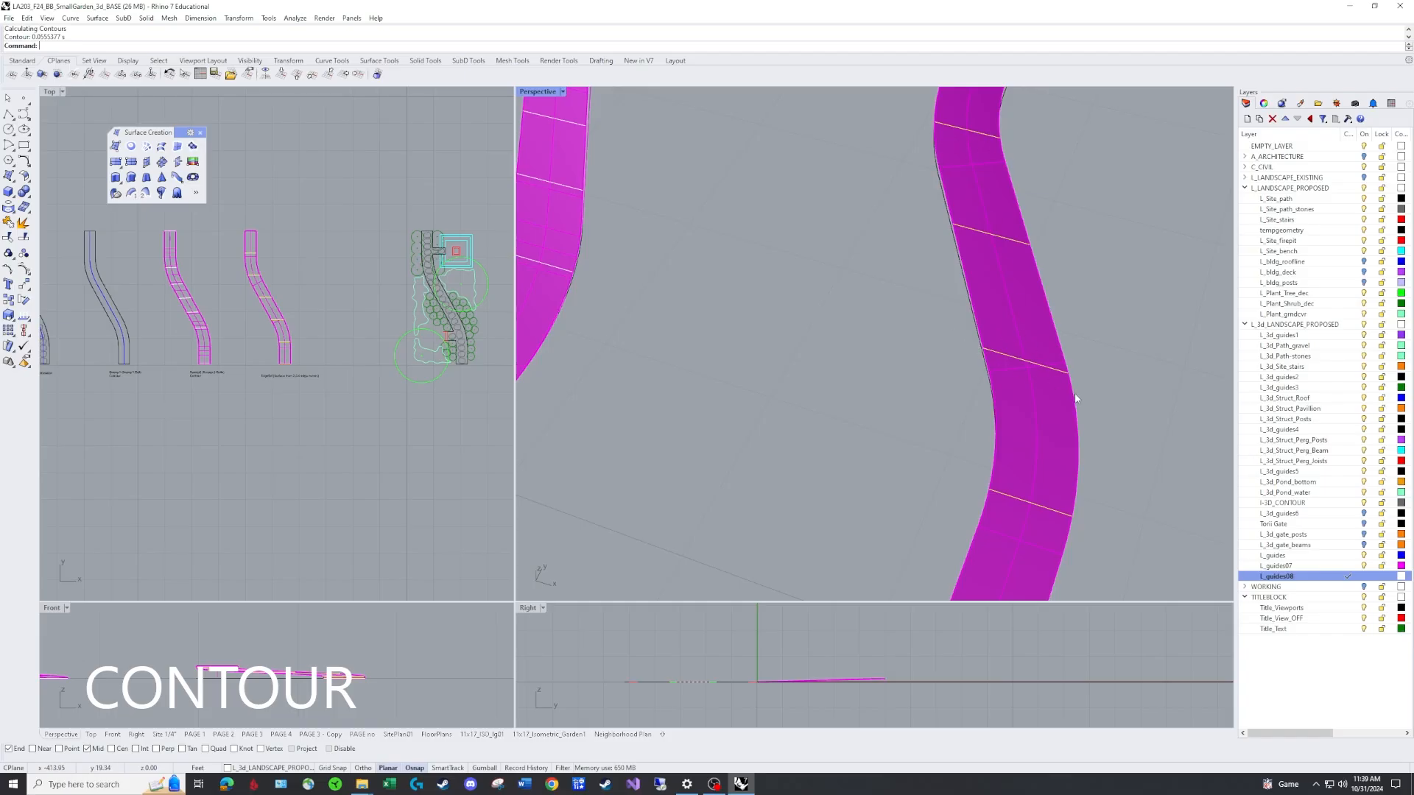
{"action": "right_click_drag", "start_coordinate": [1097, 449], "coordinate": [1080, 369]}
{"action": "mouse_move", "coordinate": [1061, 383]}
{"action": "right_mouse_down"}
{"action": "mouse_move", "coordinate": [1009, 414]}
{"action": "mouse_move", "coordinate": [980, 404]}
{"action": "mouse_move", "coordinate": [1054, 414]}
{"action": "right_mouse_up"}
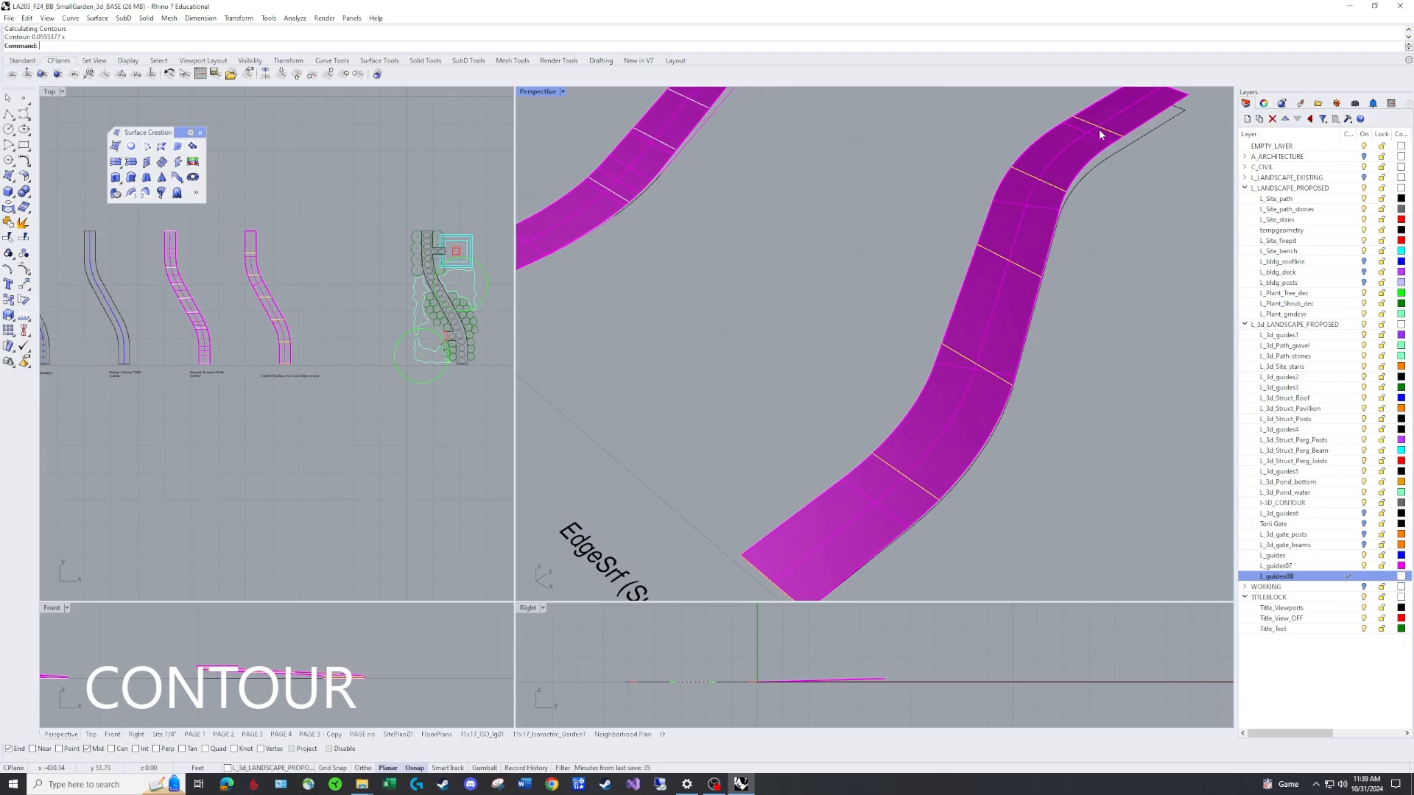
{"action": "mouse_move", "coordinate": [1099, 134]}
{"action": "right_mouse_down"}
{"action": "mouse_move", "coordinate": [1105, 213]}
{"action": "mouse_move", "coordinate": [807, 427]}
{"action": "right_mouse_up"}
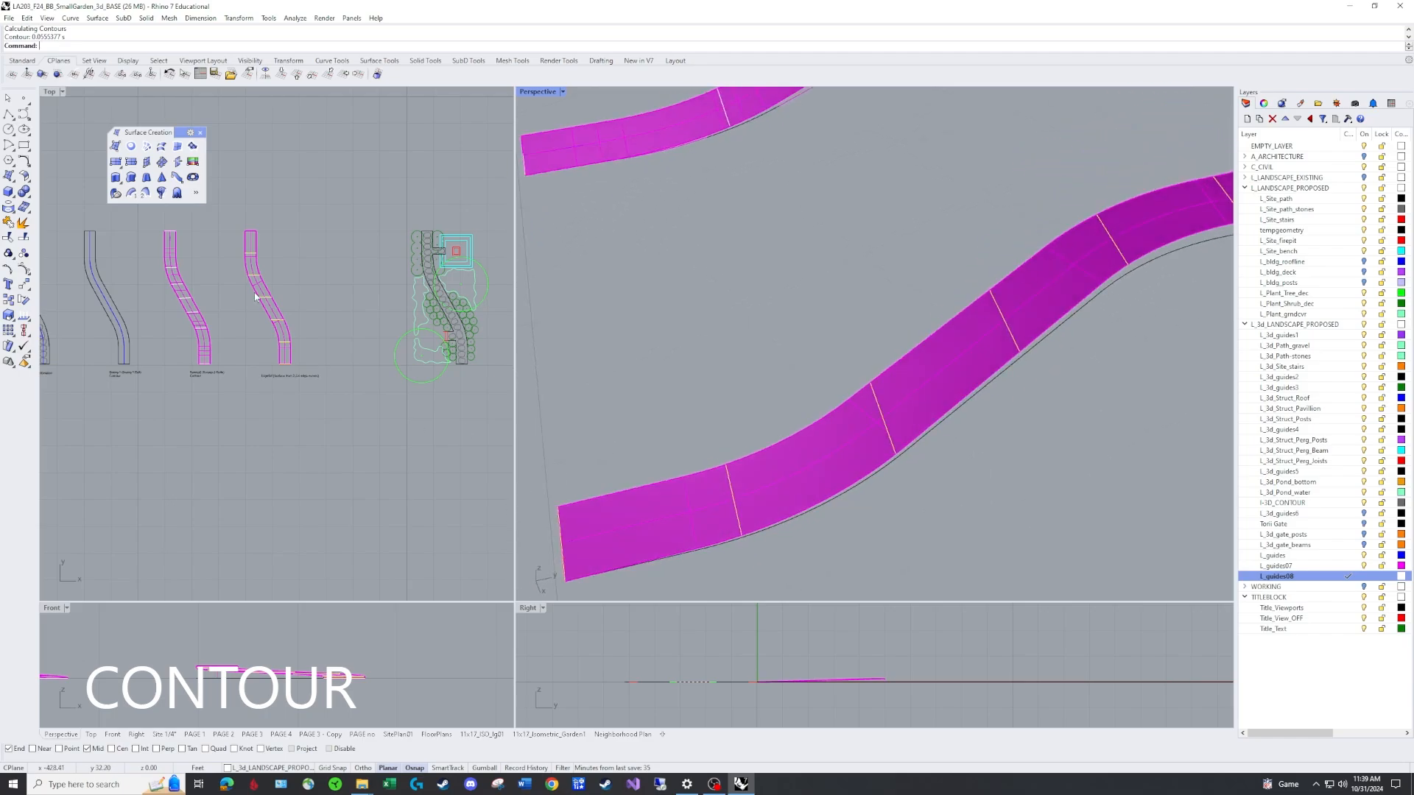
{"action": "scroll", "coordinate": [256, 297], "scroll_direction": "up", "scroll_amount": 3}
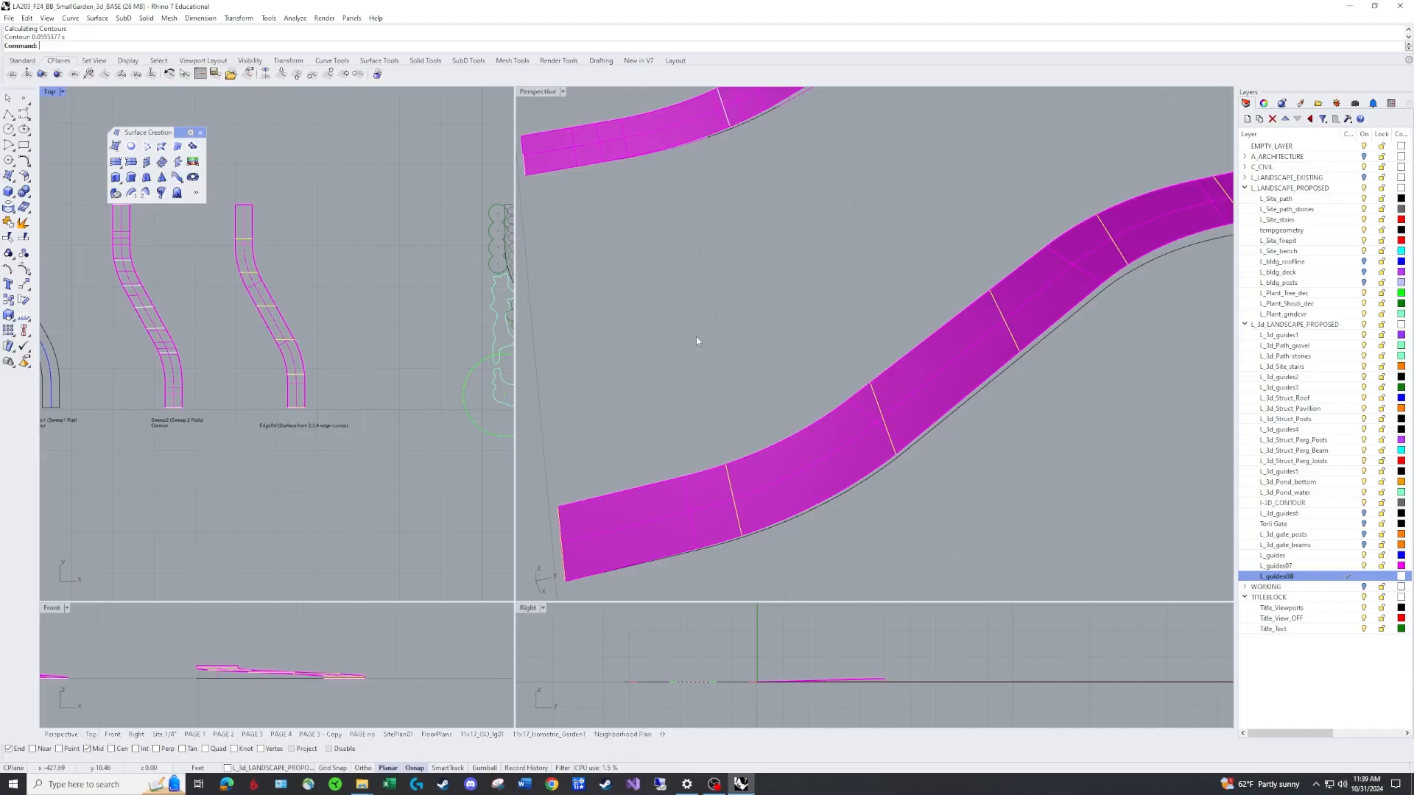
{"action": "scroll", "coordinate": [695, 337], "scroll_direction": "down", "scroll_amount": 5}
{"action": "right_click_drag", "start_coordinate": [757, 366], "coordinate": [873, 347]}
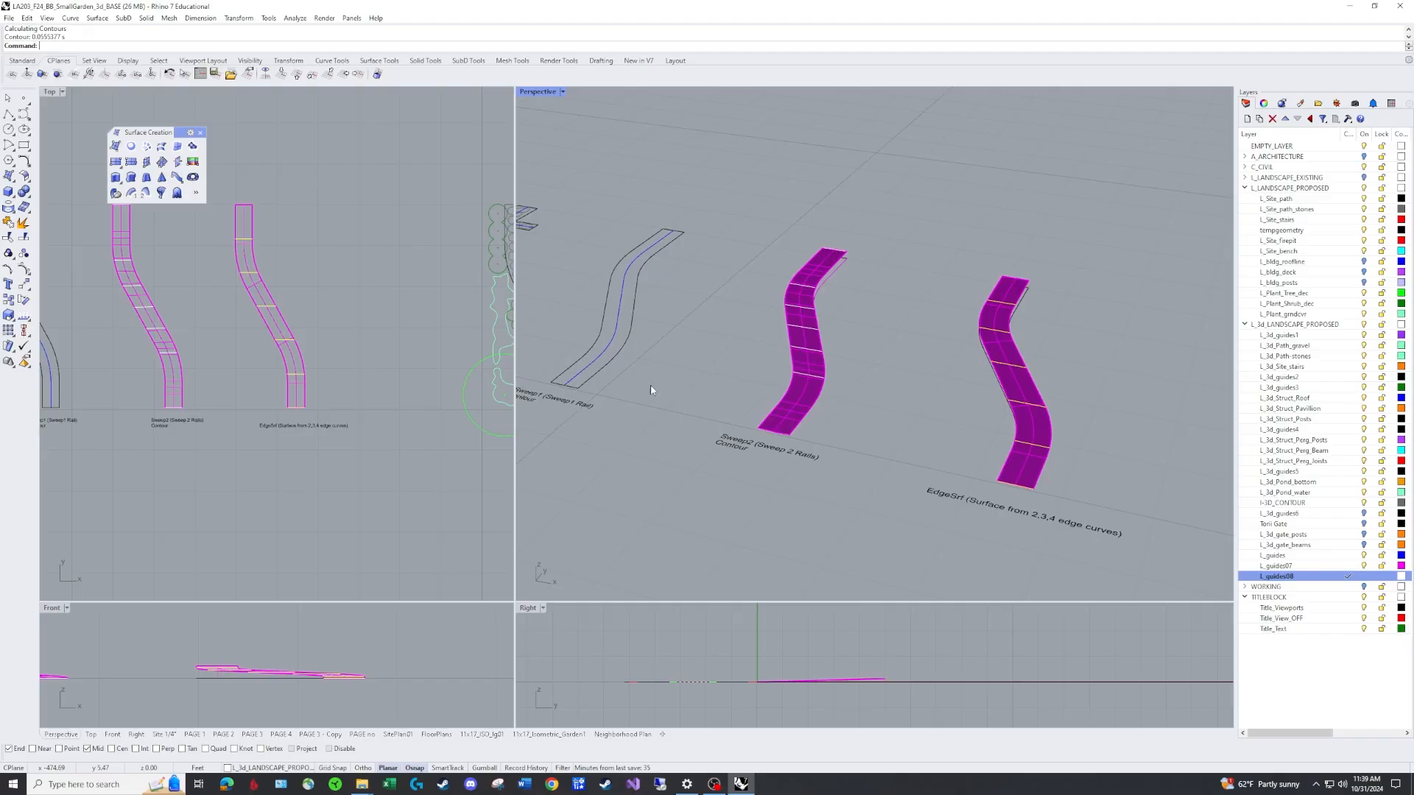
{"action": "key", "text": "Escape"}
Make L_guides07 the current layer and draw a vertical 1.5 ft polyline up from the far end of the Sweep1 path outline.
{"action": "scroll", "coordinate": [792, 332], "scroll_direction": "up", "scroll_amount": 5}
{"action": "mouse_move", "coordinate": [913, 305]}
{"action": "right_mouse_down"}
{"action": "mouse_move", "coordinate": [947, 240]}
{"action": "mouse_move", "coordinate": [926, 322]}
{"action": "right_mouse_up"}
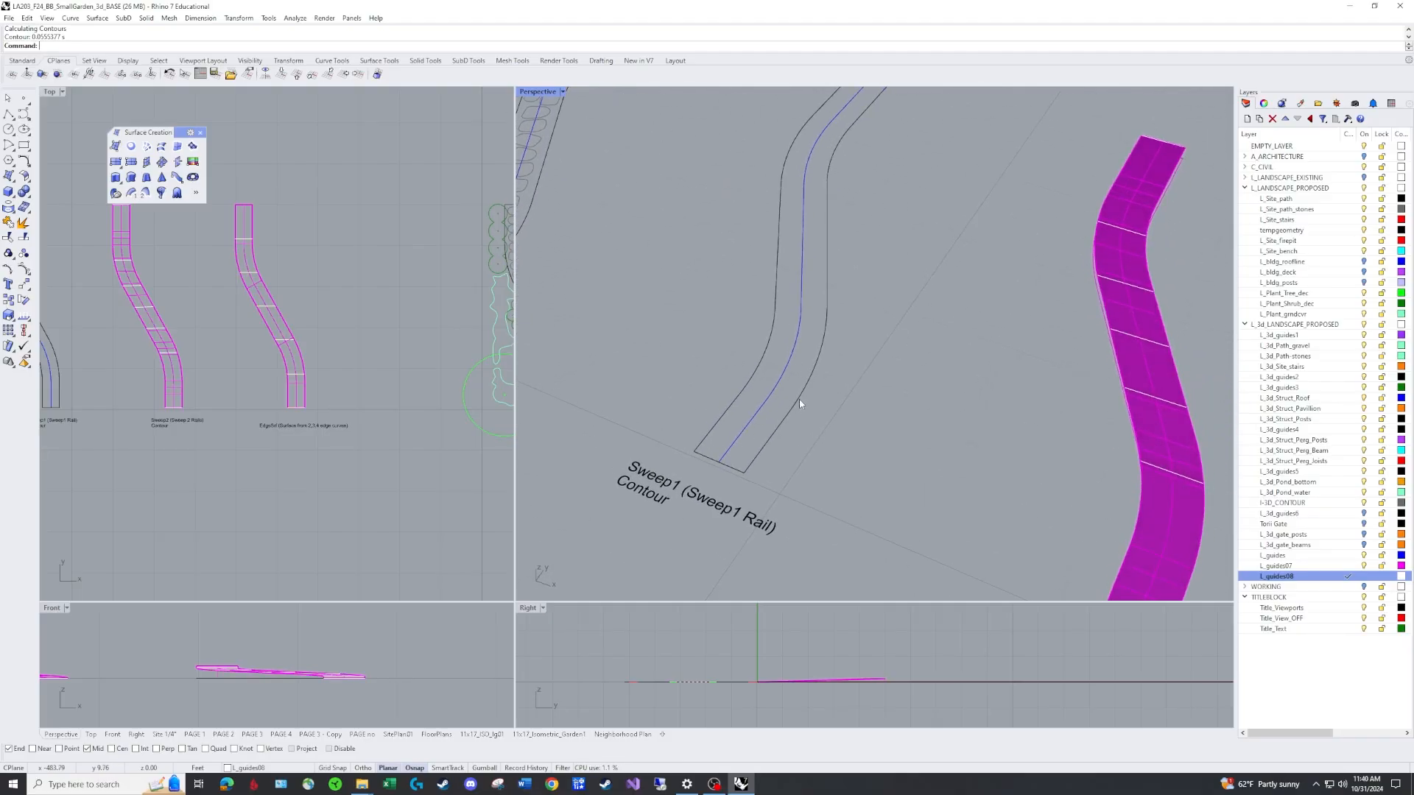
{"action": "scroll", "coordinate": [816, 401], "scroll_direction": "down", "scroll_amount": 3}
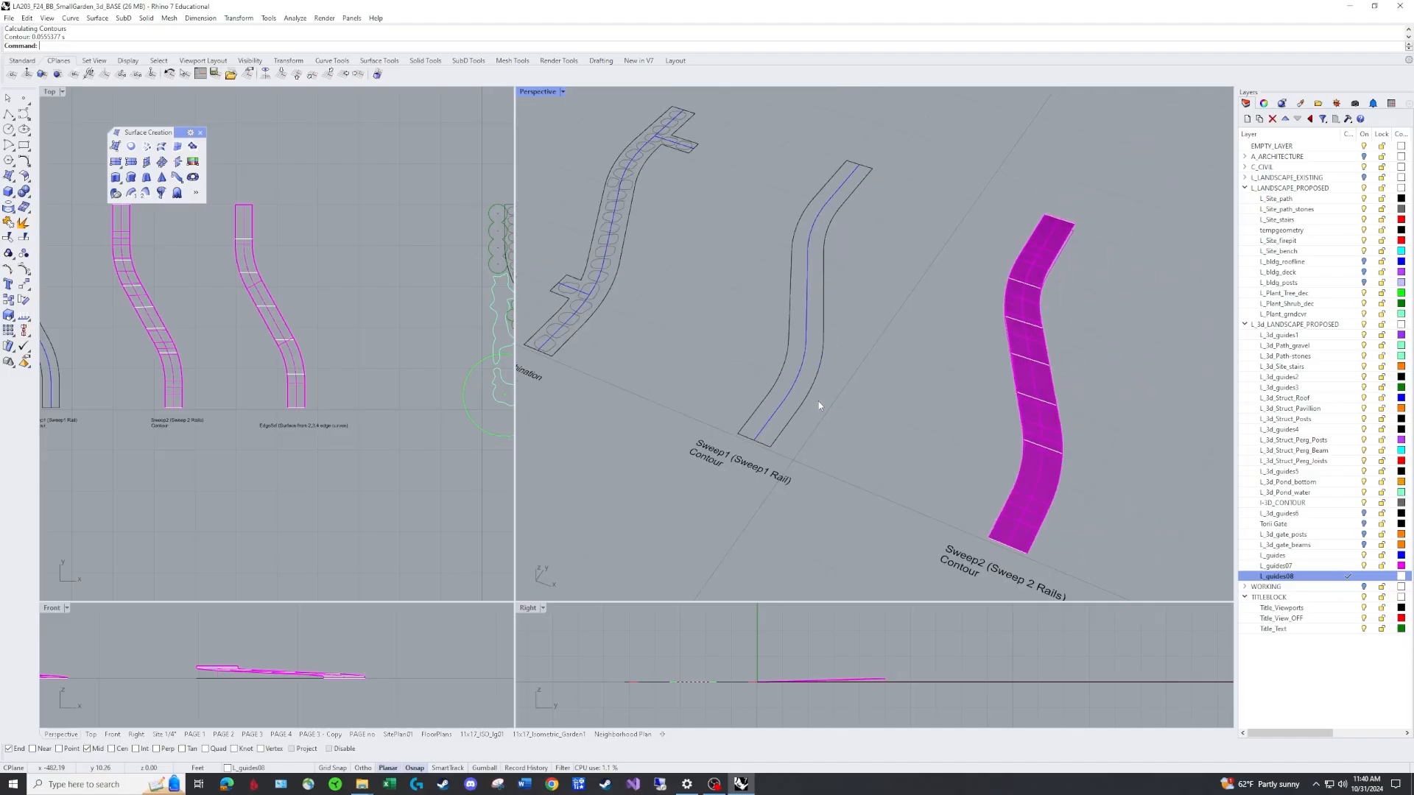
{"action": "right_click_drag", "start_coordinate": [851, 377], "coordinate": [827, 408], "text": "shift"}
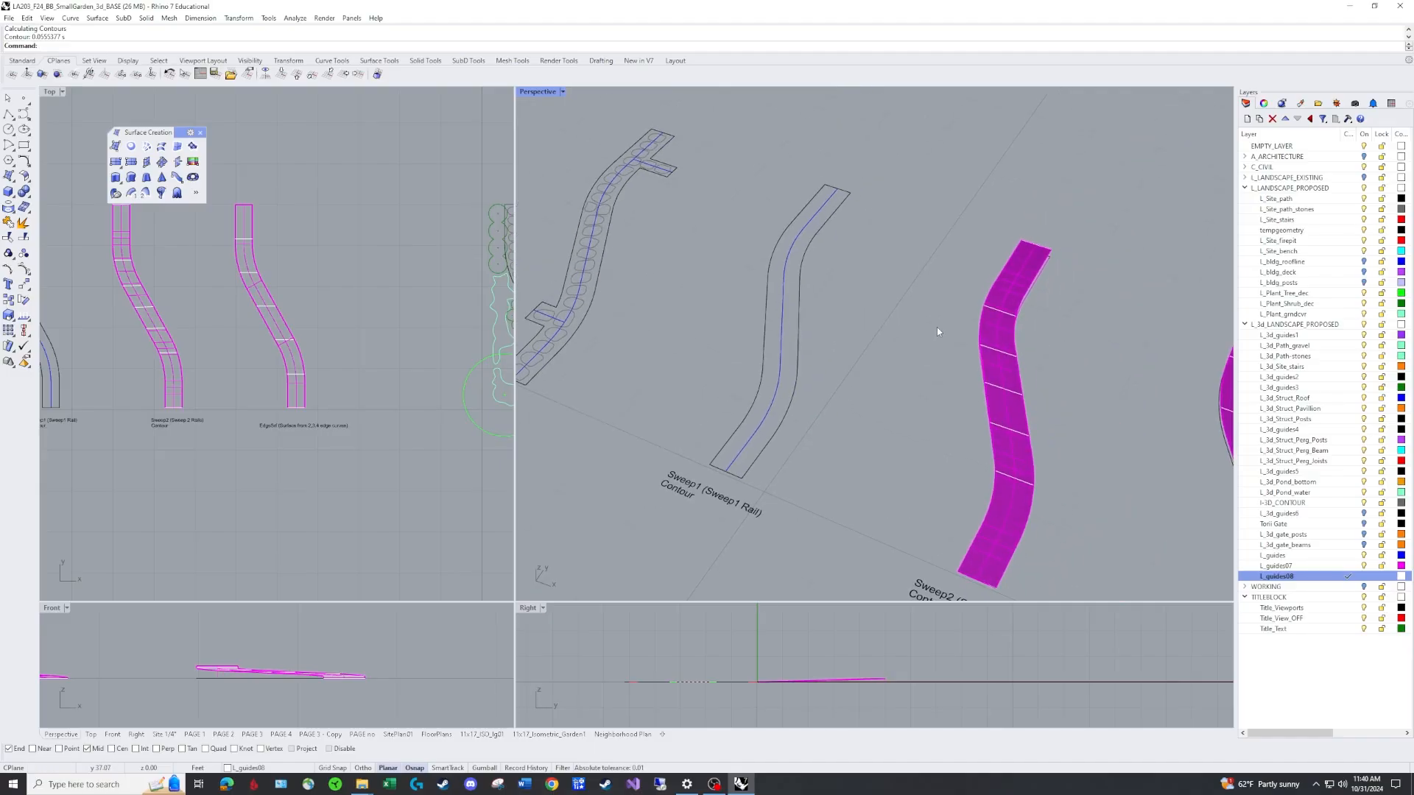
{"action": "type", "text": "PL"}
{"action": "key", "text": "Return"}
{"action": "left_click", "coordinate": [839, 190]}
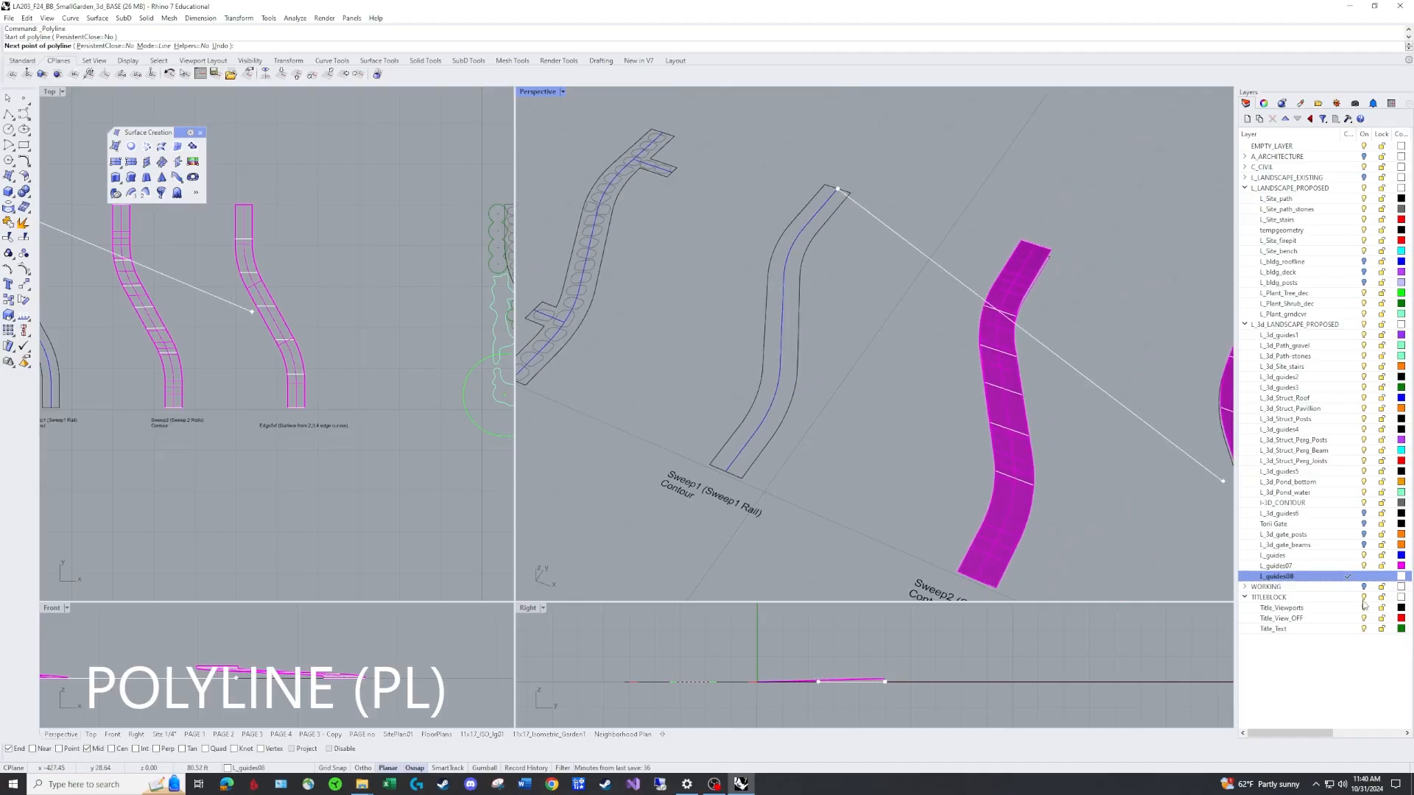
{"action": "left_click", "coordinate": [1341, 566]}
{"action": "left_click", "coordinate": [1347, 567]}
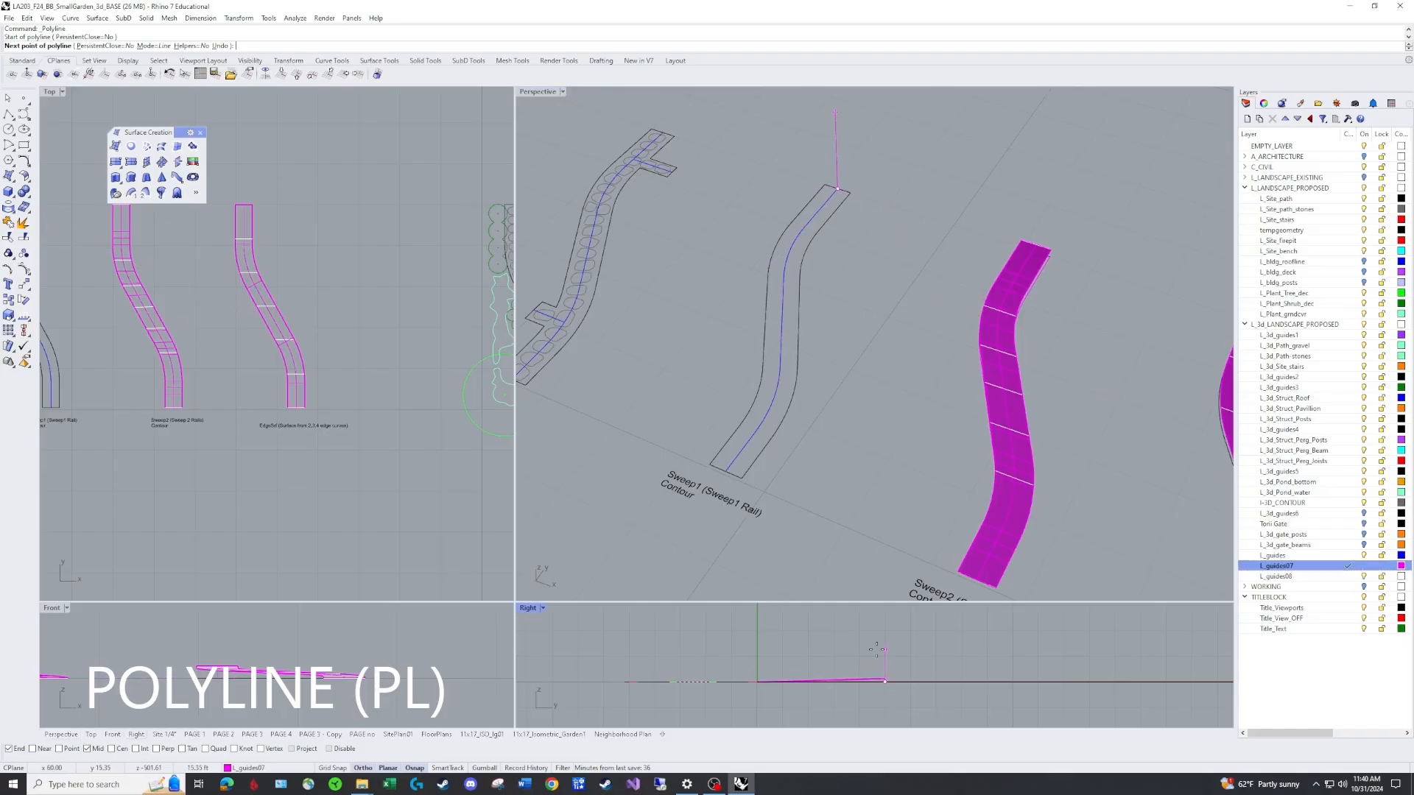
{"action": "type", "text": "1.5"}
{"action": "key", "text": "Return"}
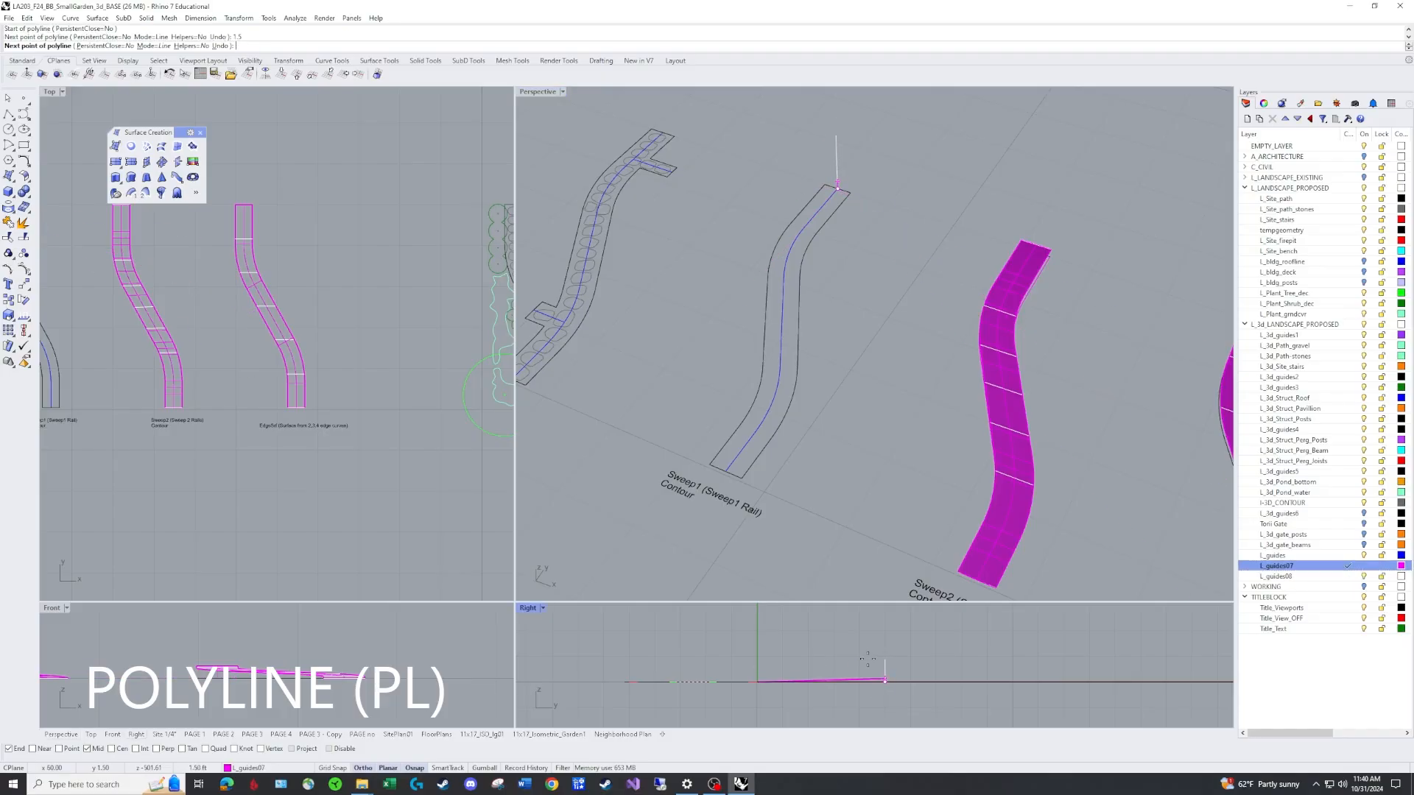
{"action": "left_click", "coordinate": [876, 649]}
{"action": "key", "text": "Return"}
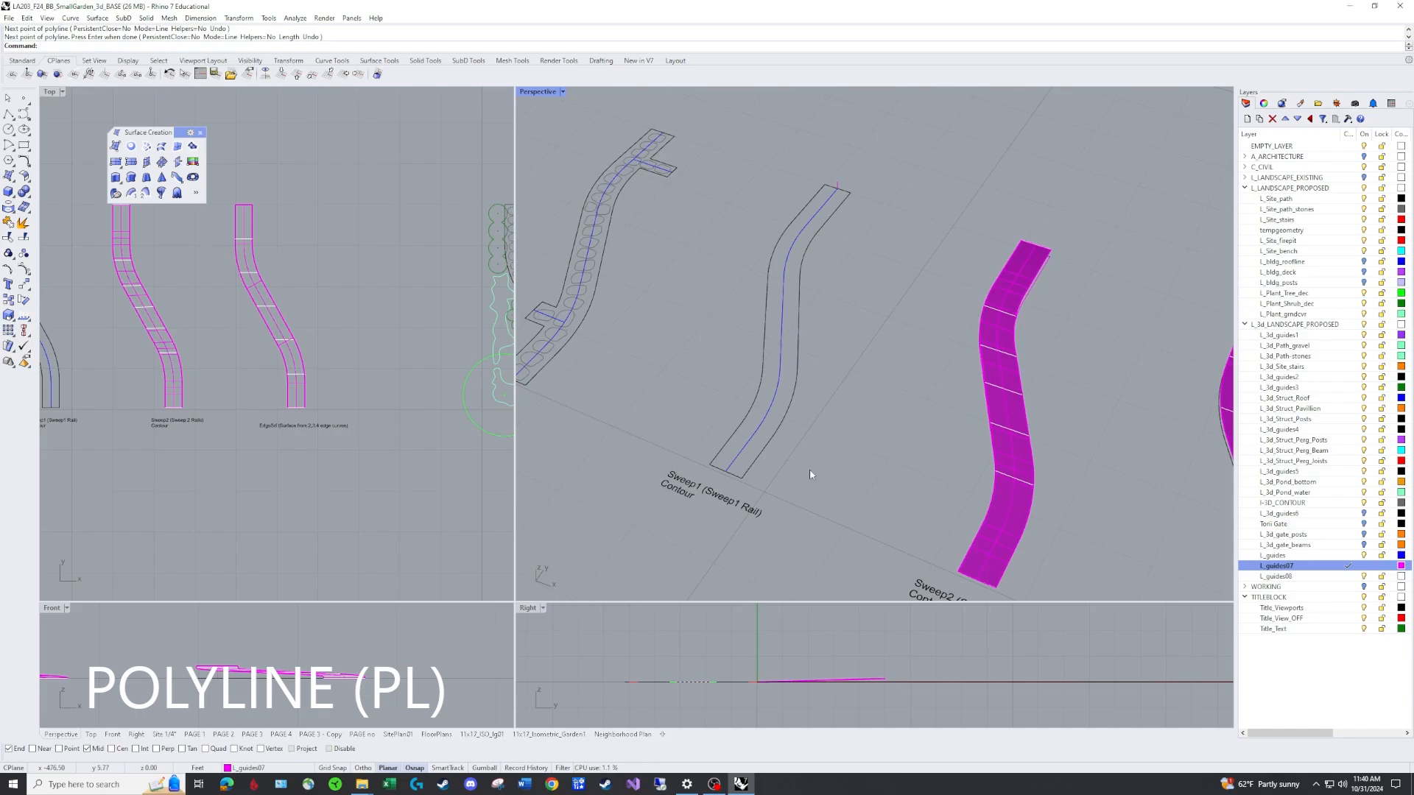
Draw a polyline across the near end of the Sweep1 path outline between its edge endpoints.
{"action": "key", "text": "Return"}
{"action": "left_click", "coordinate": [741, 478]}
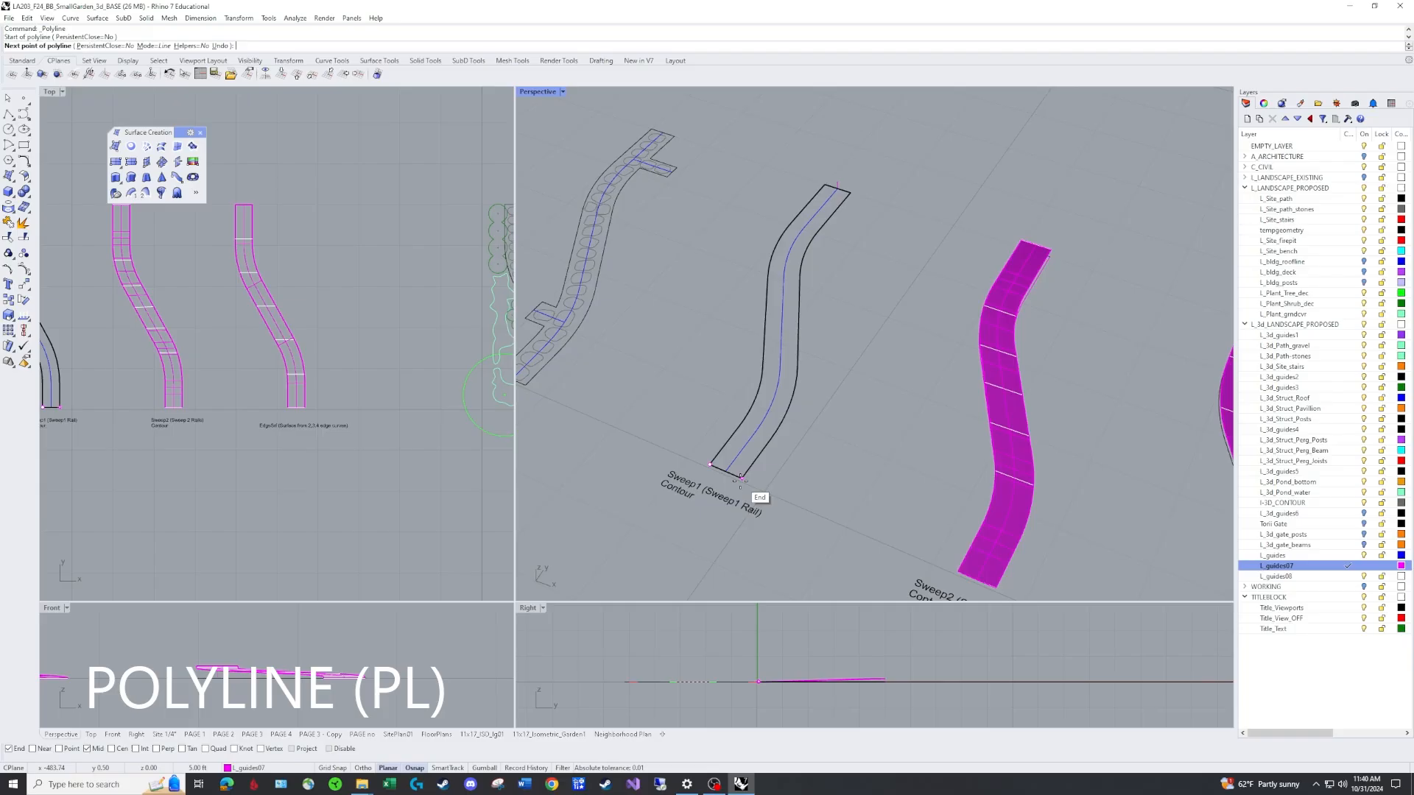
{"action": "left_click", "coordinate": [710, 464]}
{"action": "key", "text": "Return"}
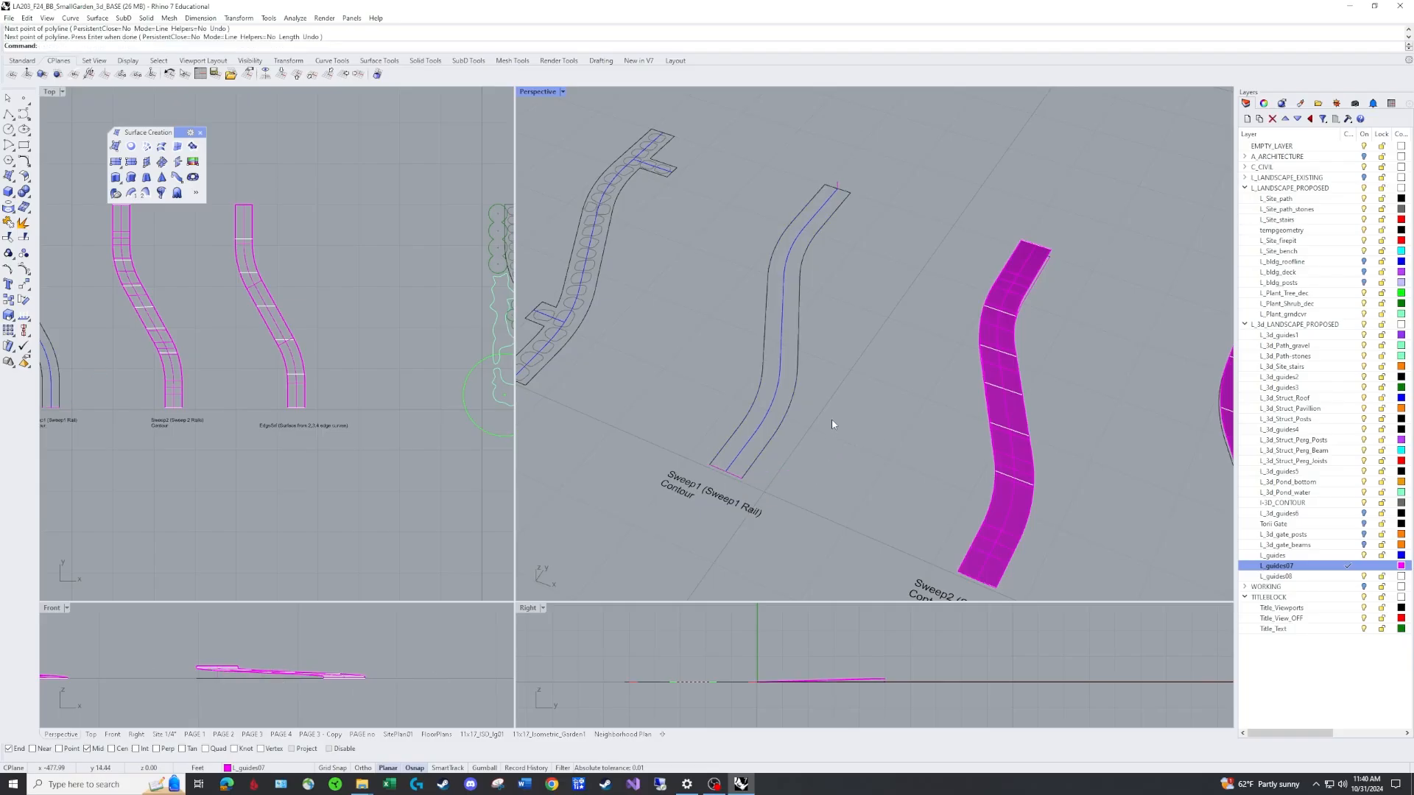
Copy the cross line at the near end of the path outline, using its endpoint as the base point.
{"action": "right_click_drag", "start_coordinate": [833, 421], "coordinate": [821, 426]}
{"action": "type", "text": "Co"}
{"action": "key", "text": "Return"}
{"action": "left_click", "coordinate": [755, 478]}
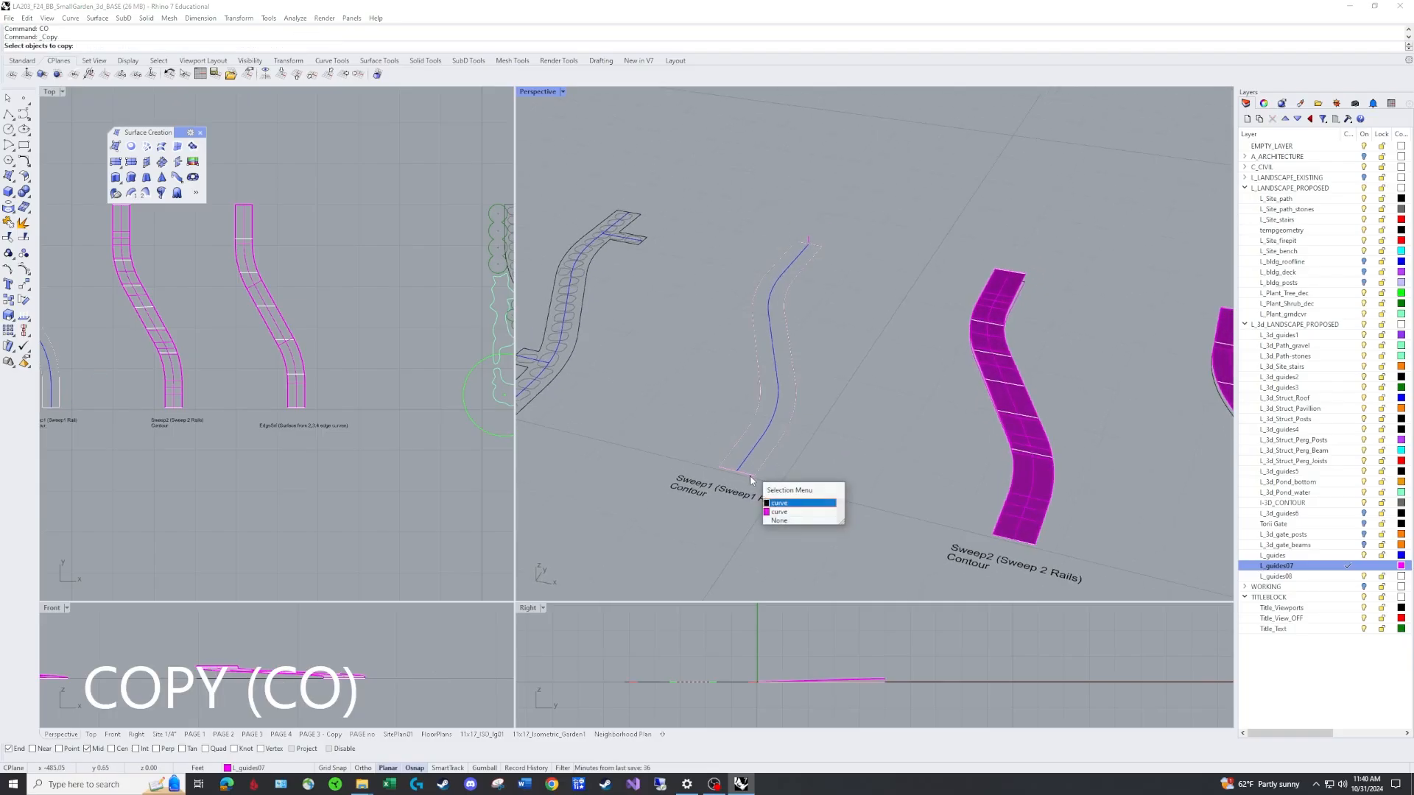
{"action": "left_click", "coordinate": [791, 508]}
{"action": "key", "text": "Return"}
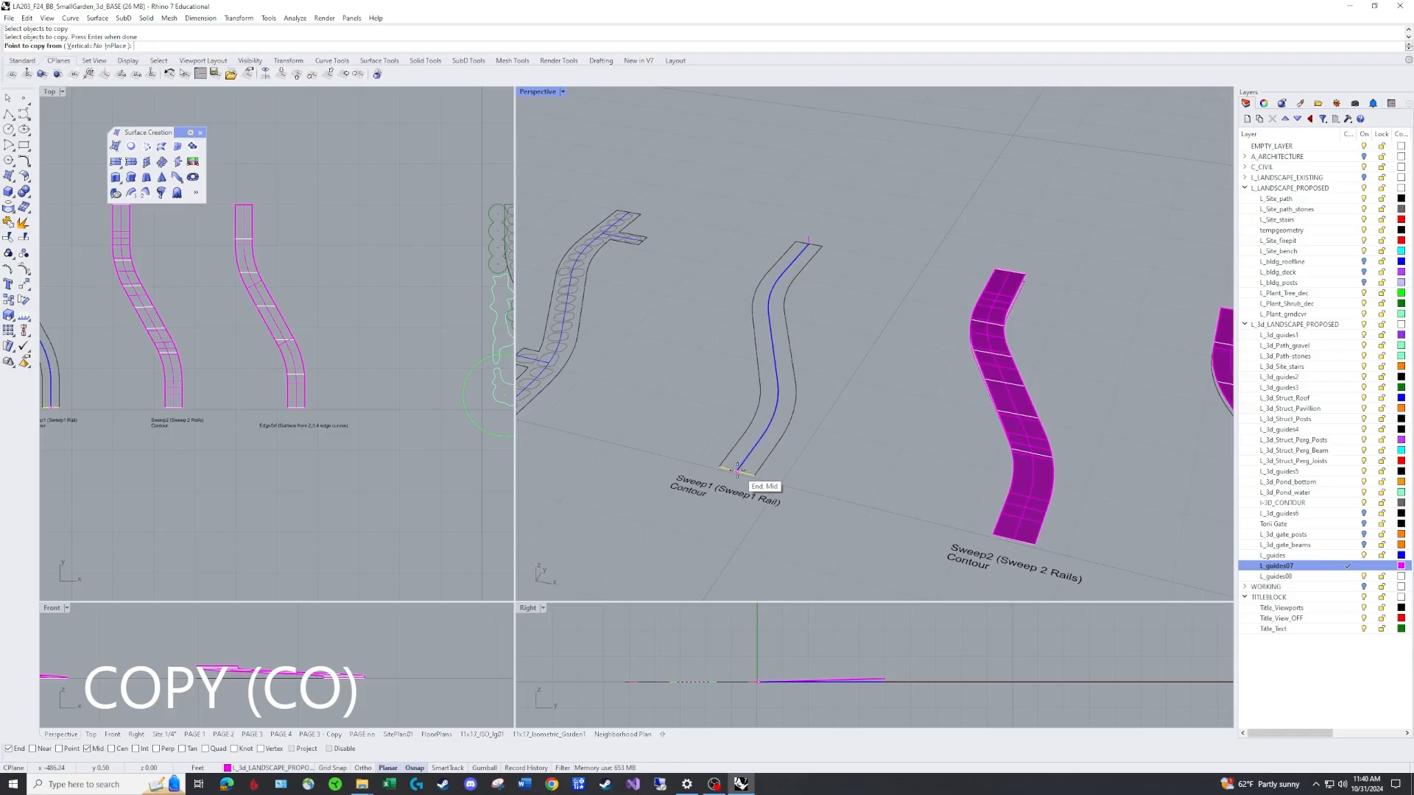
{"action": "left_click", "coordinate": [736, 470]}
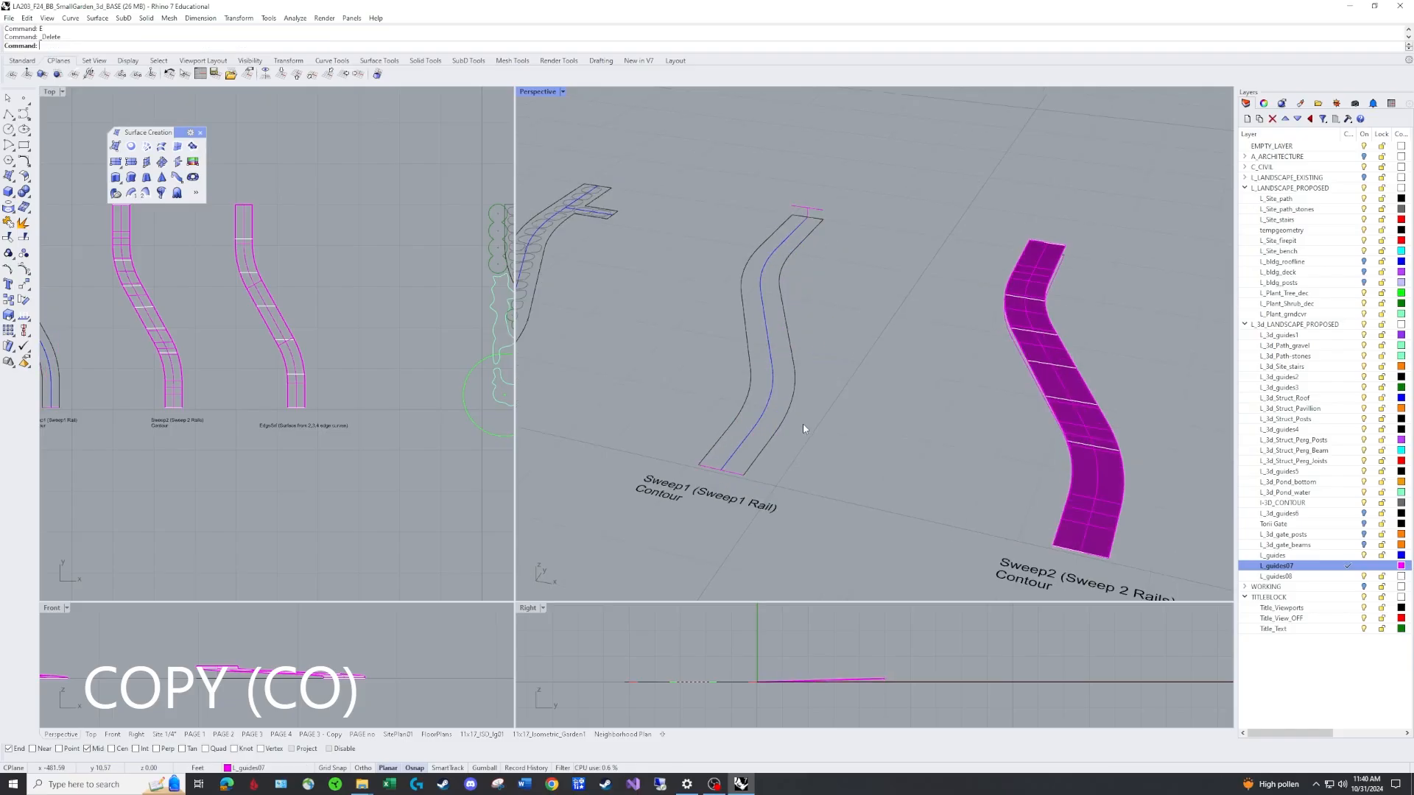
Sweep1 the cross-section curves along the path outline's centre rail with Global shape blending turned on.
{"action": "type", "text": "S1"}
{"action": "key", "text": "Return"}
{"action": "left_click", "coordinate": [755, 429]}
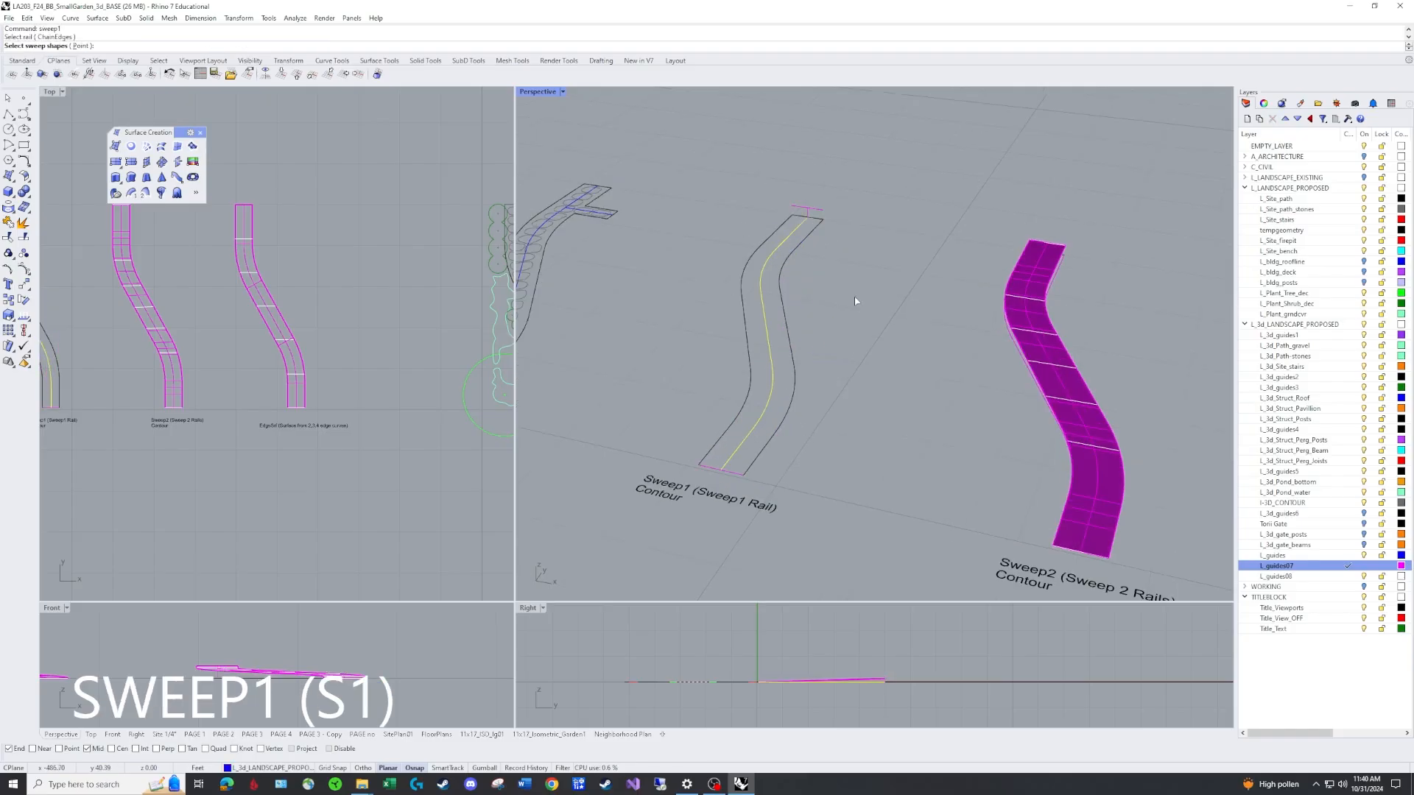
{"action": "left_click", "coordinate": [733, 474]}
{"action": "left_click", "coordinate": [759, 501]}
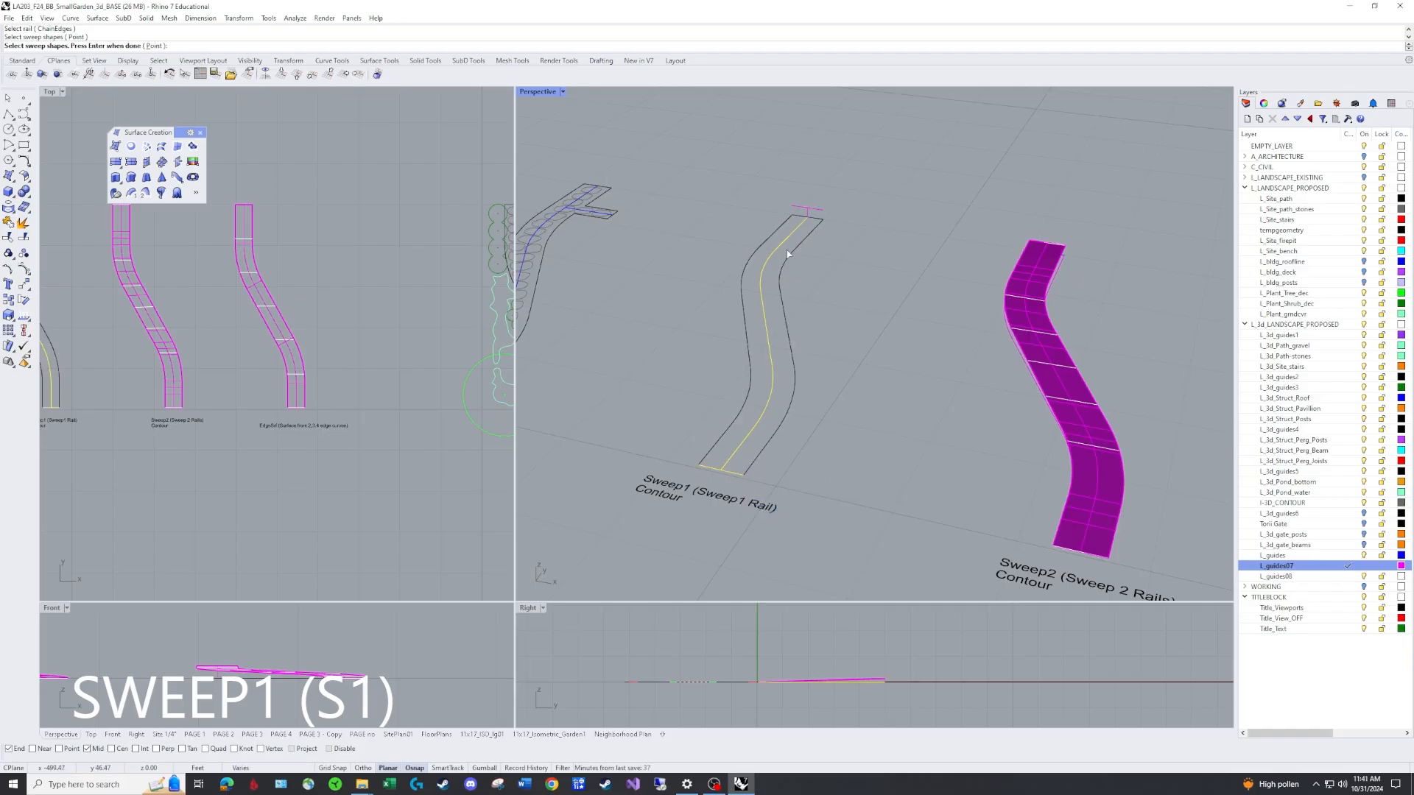
{"action": "key", "text": "Return"}
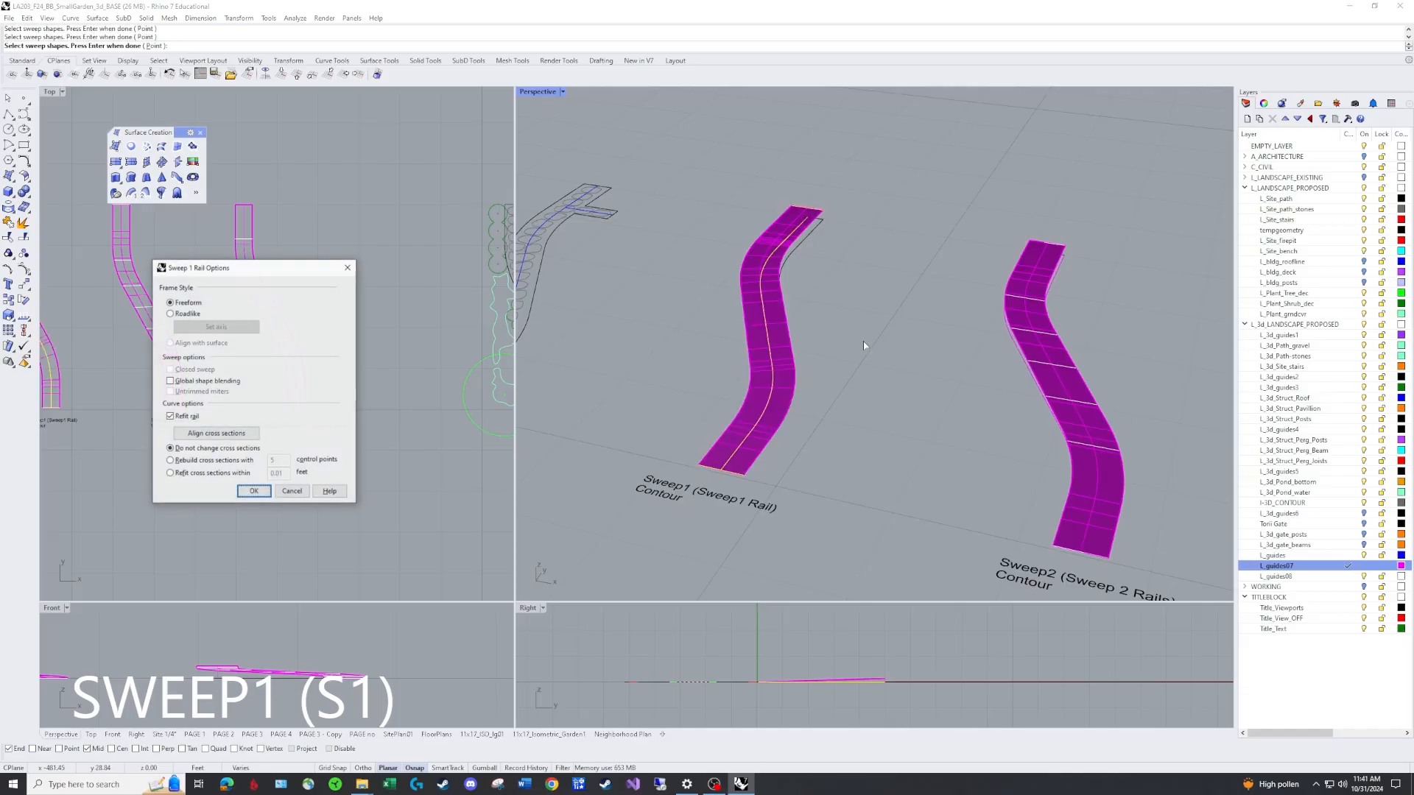
{"action": "right_click_drag", "start_coordinate": [813, 356], "coordinate": [879, 388]}
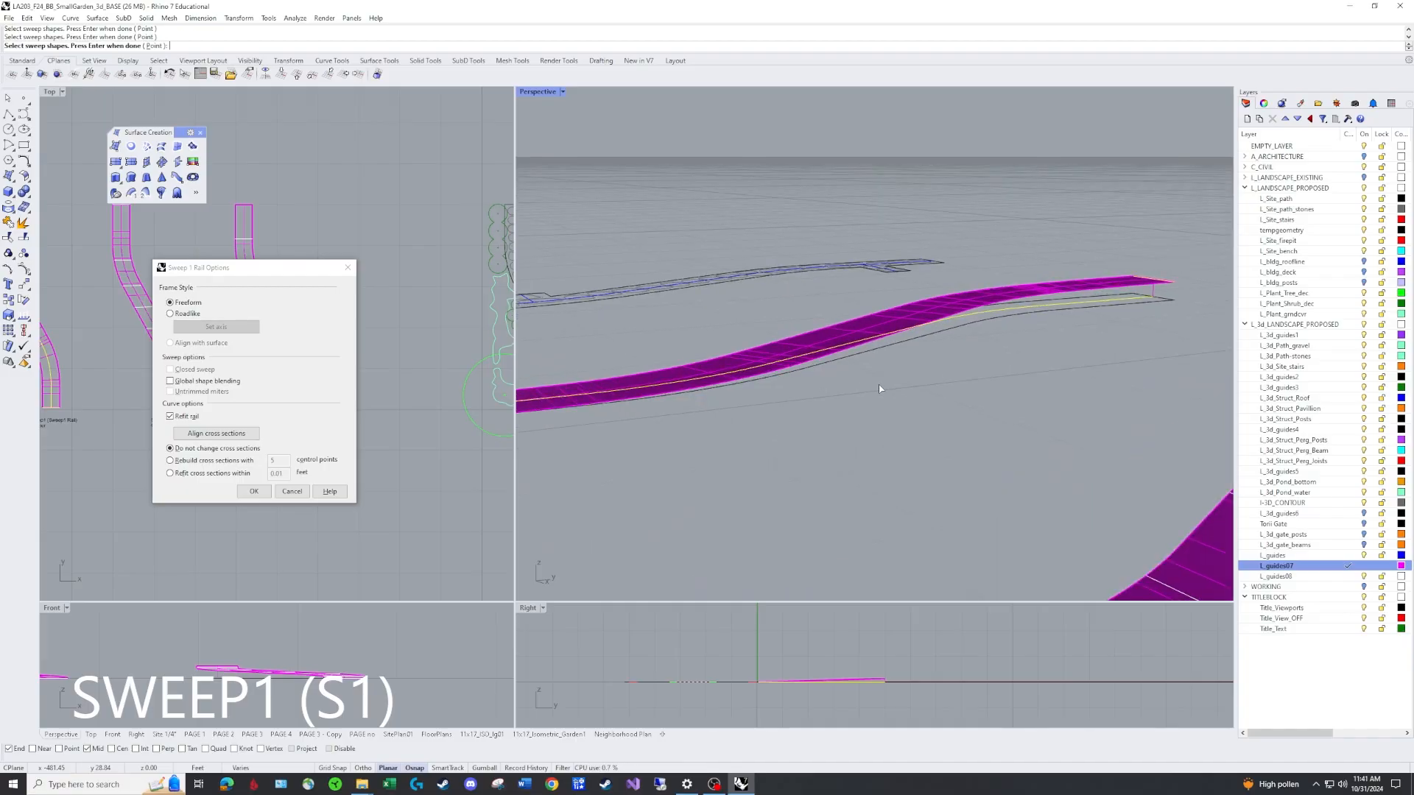
{"action": "left_click", "coordinate": [170, 382]}
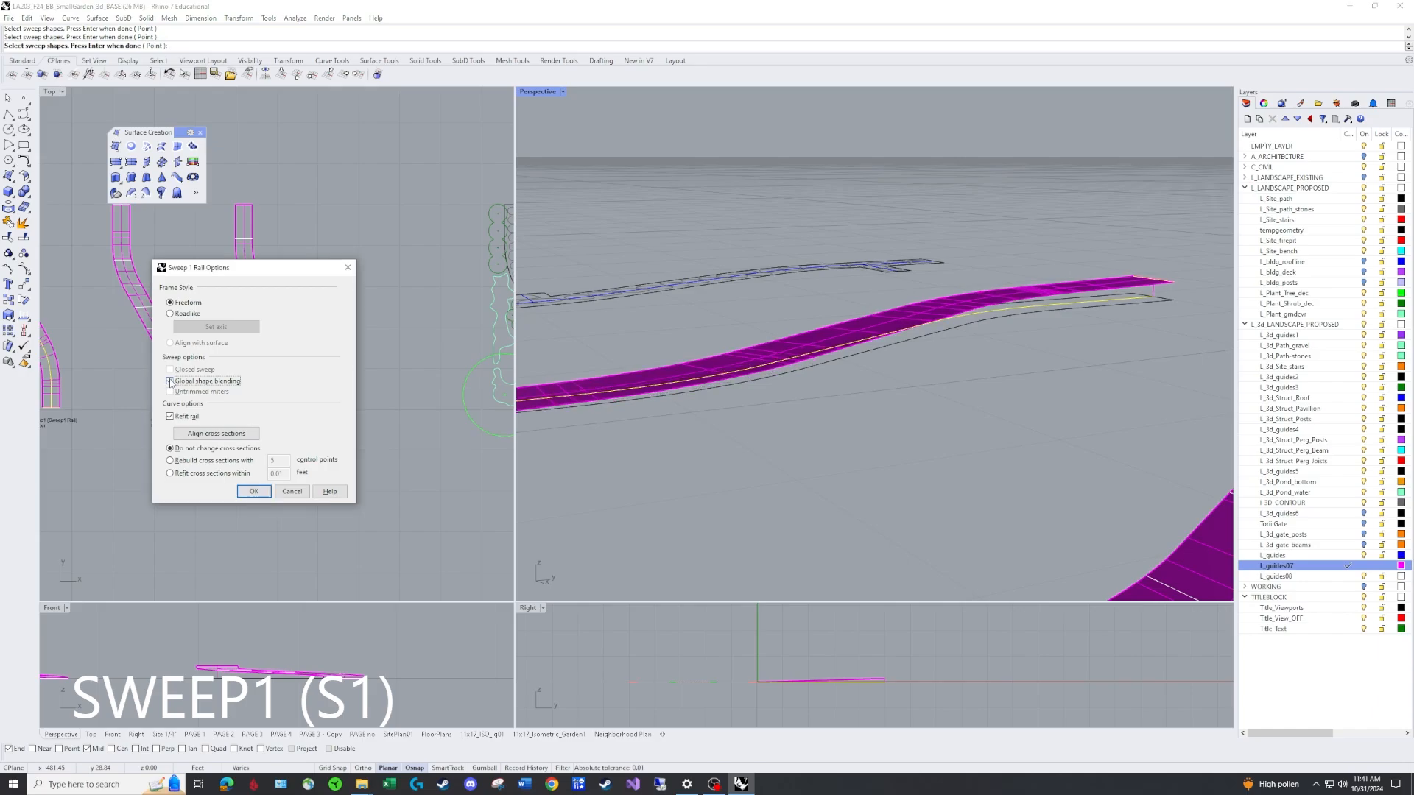
{"action": "left_click", "coordinate": [170, 382]}
{"action": "left_click", "coordinate": [170, 382]}
{"action": "left_click", "coordinate": [170, 417]}
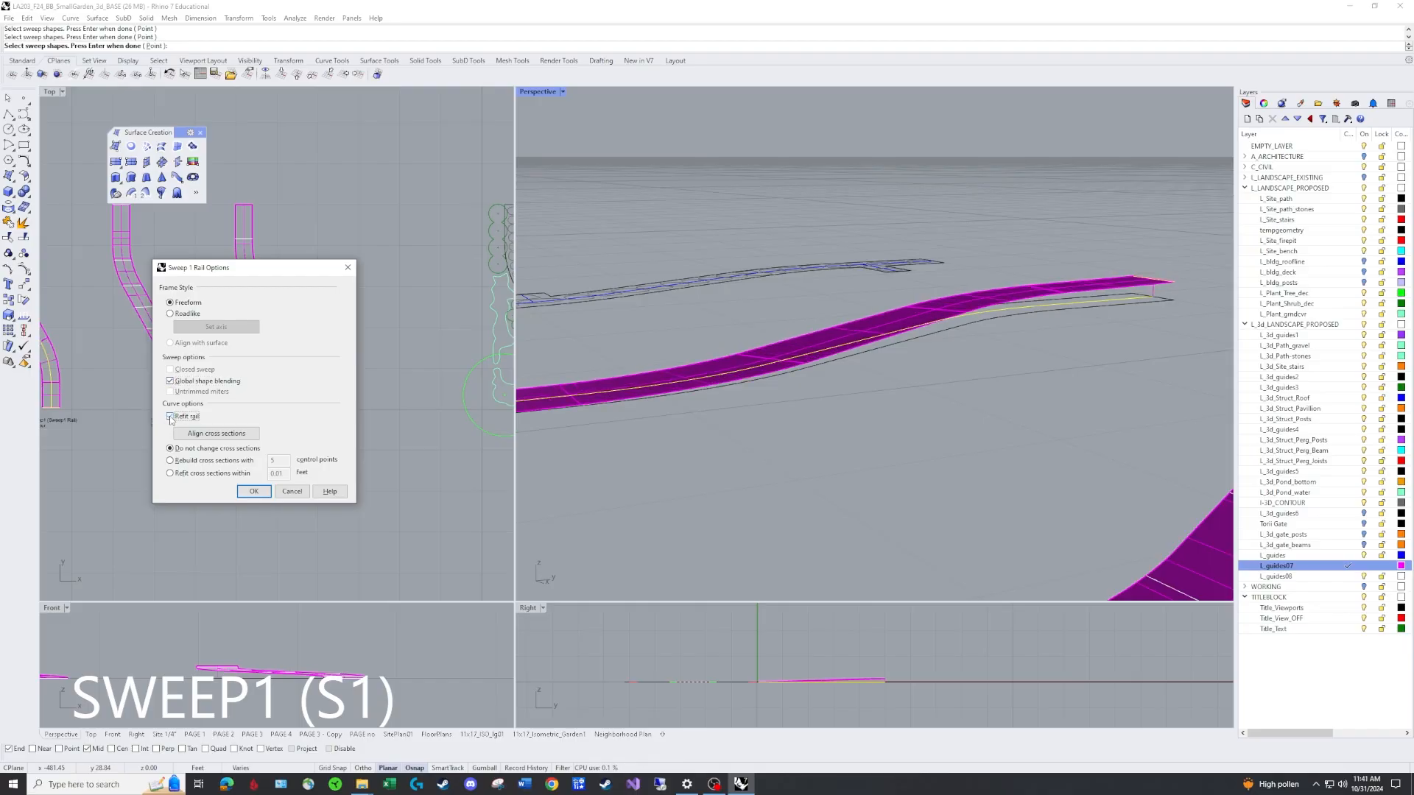
{"action": "left_click", "coordinate": [170, 417]}
{"action": "left_click", "coordinate": [170, 417]}
{"action": "left_click", "coordinate": [170, 417]}
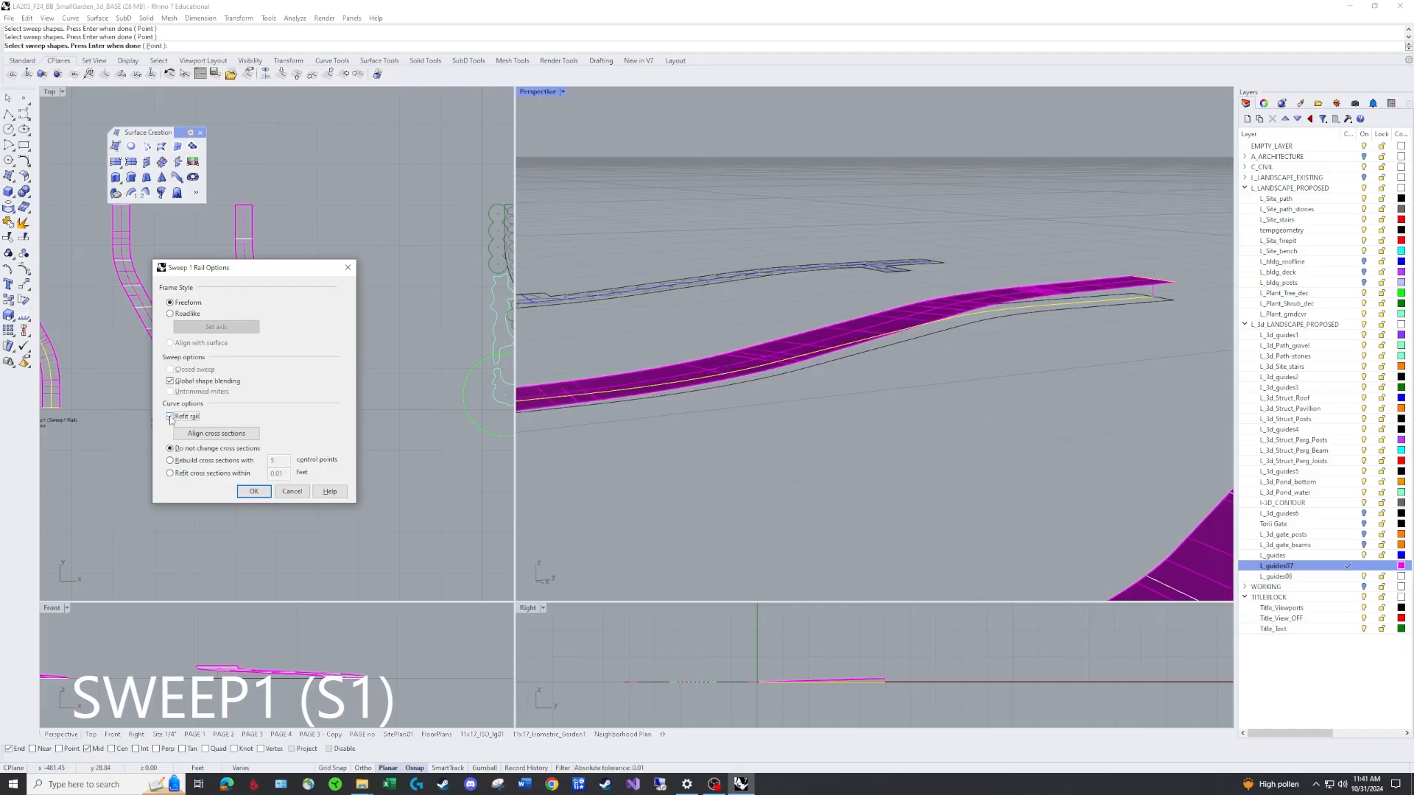
{"action": "left_click", "coordinate": [170, 416]}
{"action": "left_click", "coordinate": [170, 417]}
{"action": "left_click", "coordinate": [247, 491]}
Make L_guides08 the current layer and contour the new Sweep1 path surface vertically at 0.25 ft spacing.
{"action": "scroll", "coordinate": [743, 465], "scroll_direction": "down", "scroll_amount": 1}
{"action": "scroll", "coordinate": [743, 465], "scroll_direction": "down", "scroll_amount": 2}
{"action": "right_click_drag", "start_coordinate": [743, 465], "coordinate": [779, 467]}
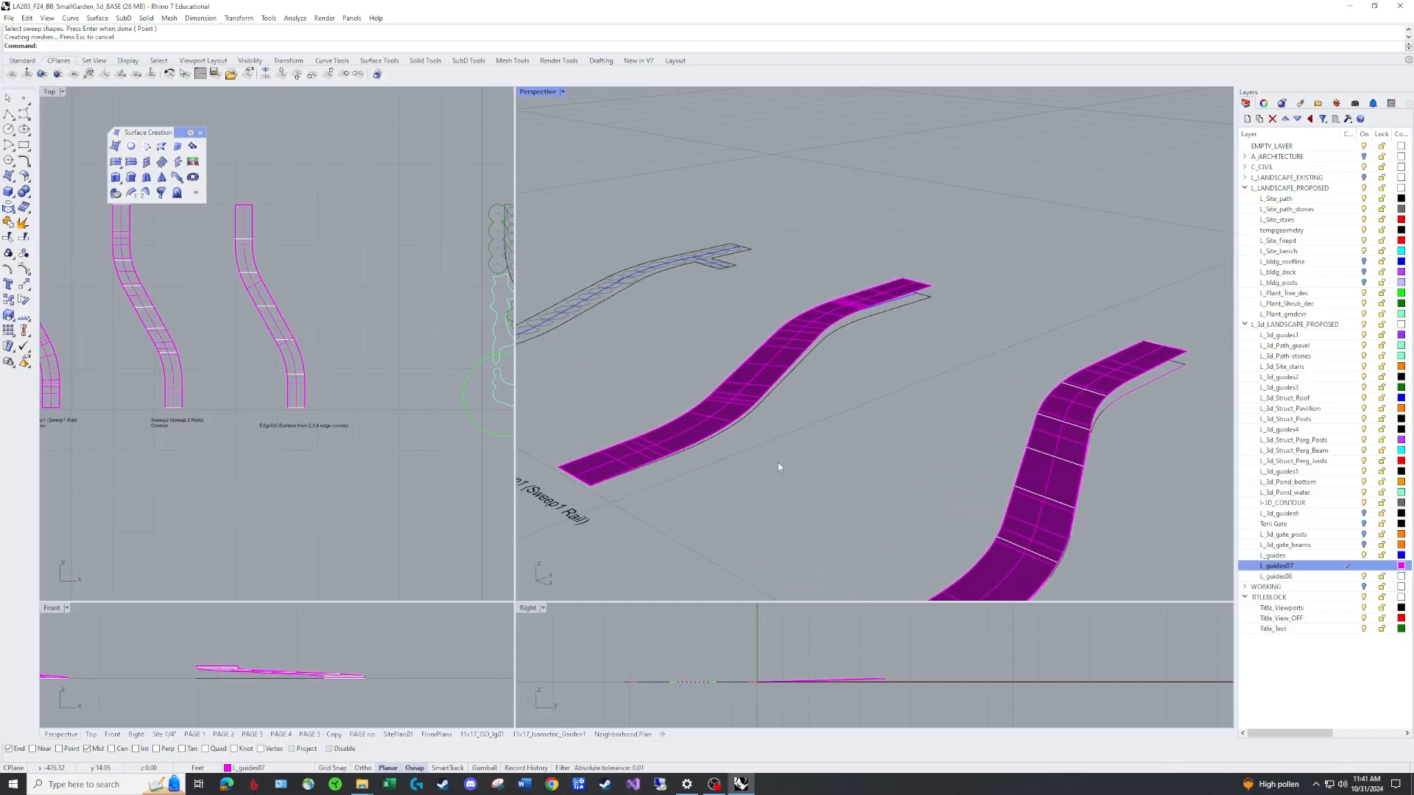
{"action": "scroll", "coordinate": [780, 468], "scroll_direction": "up", "scroll_amount": 2}
{"action": "type", "text": "COntour"}
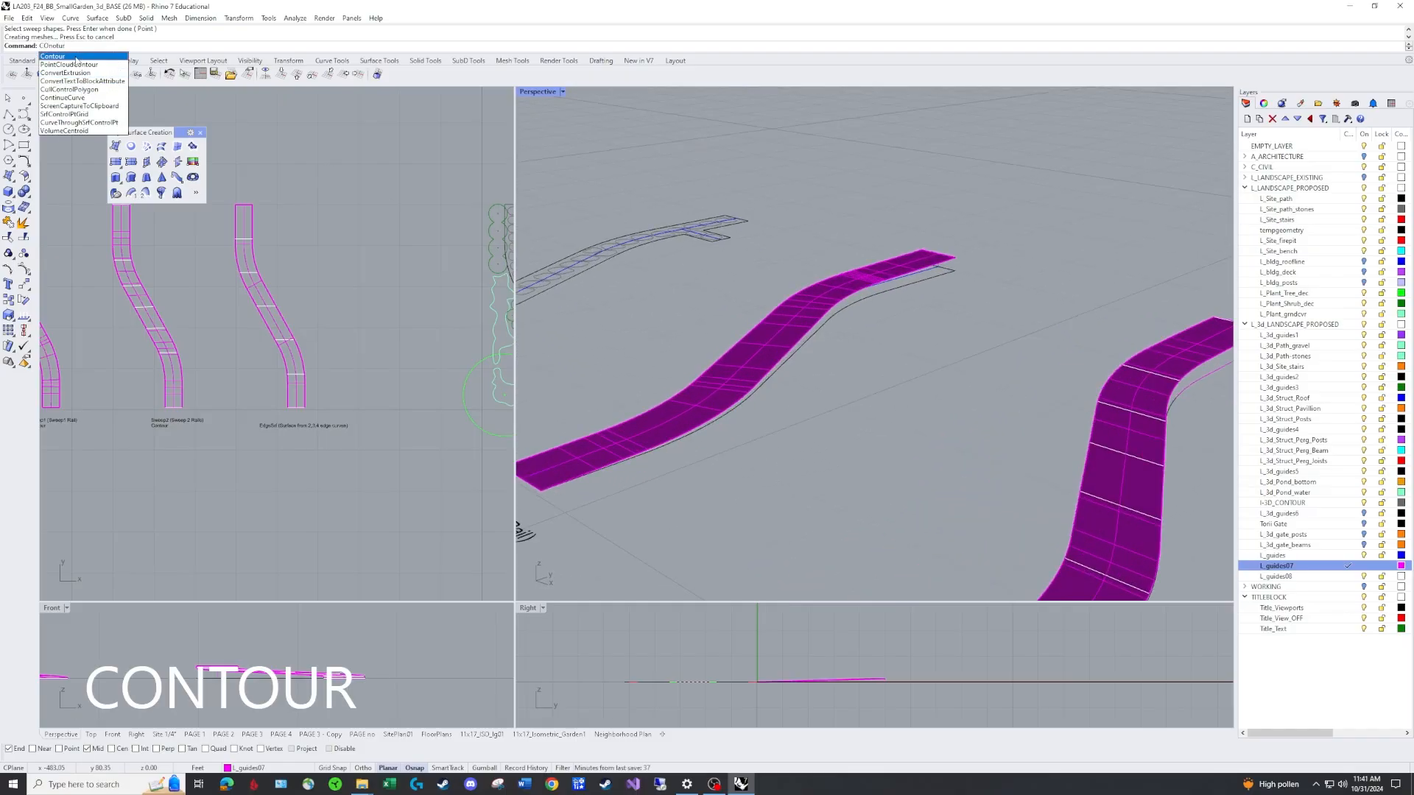
{"action": "key", "text": "Return"}
{"action": "left_click", "coordinate": [729, 406]}
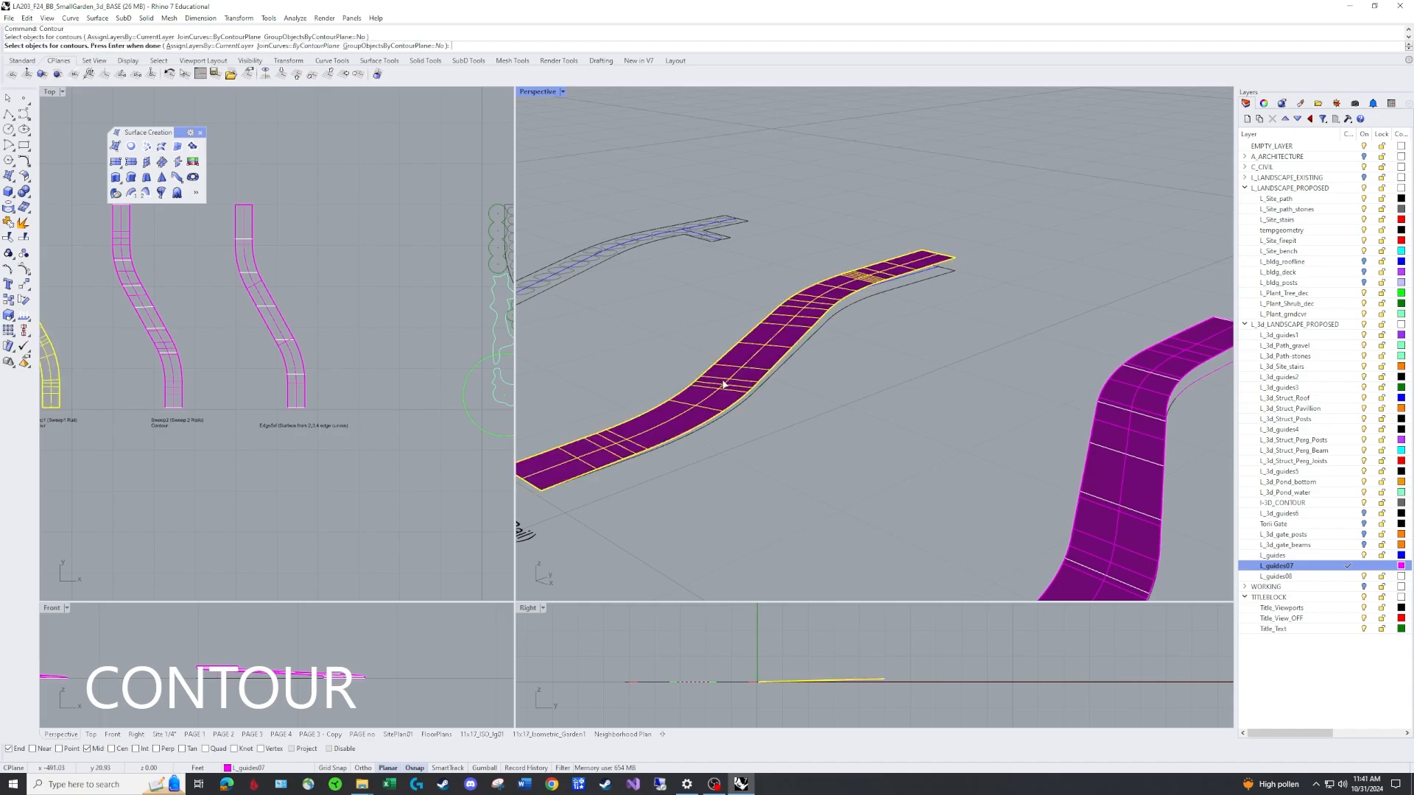
{"action": "key", "text": "Return"}
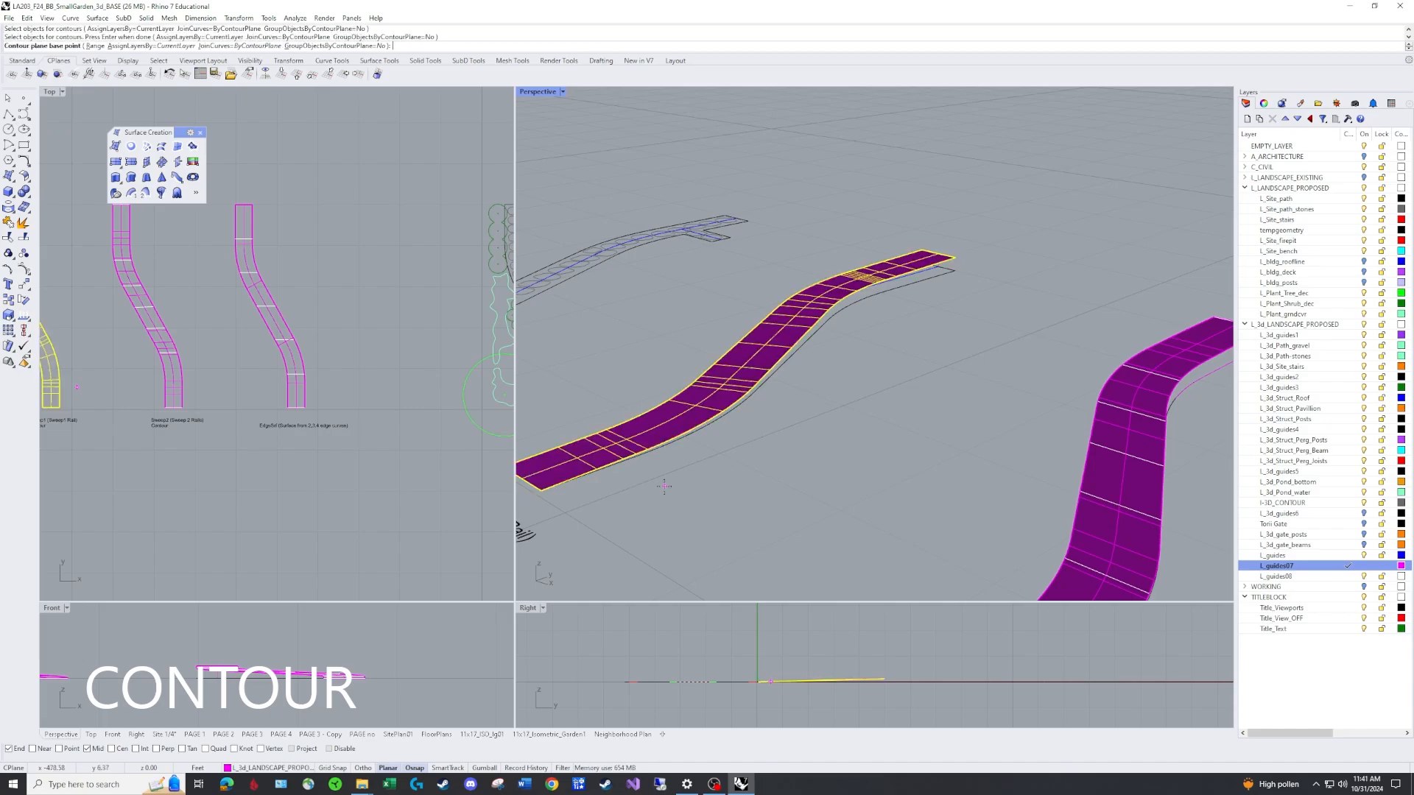
{"action": "left_click", "coordinate": [541, 489]}
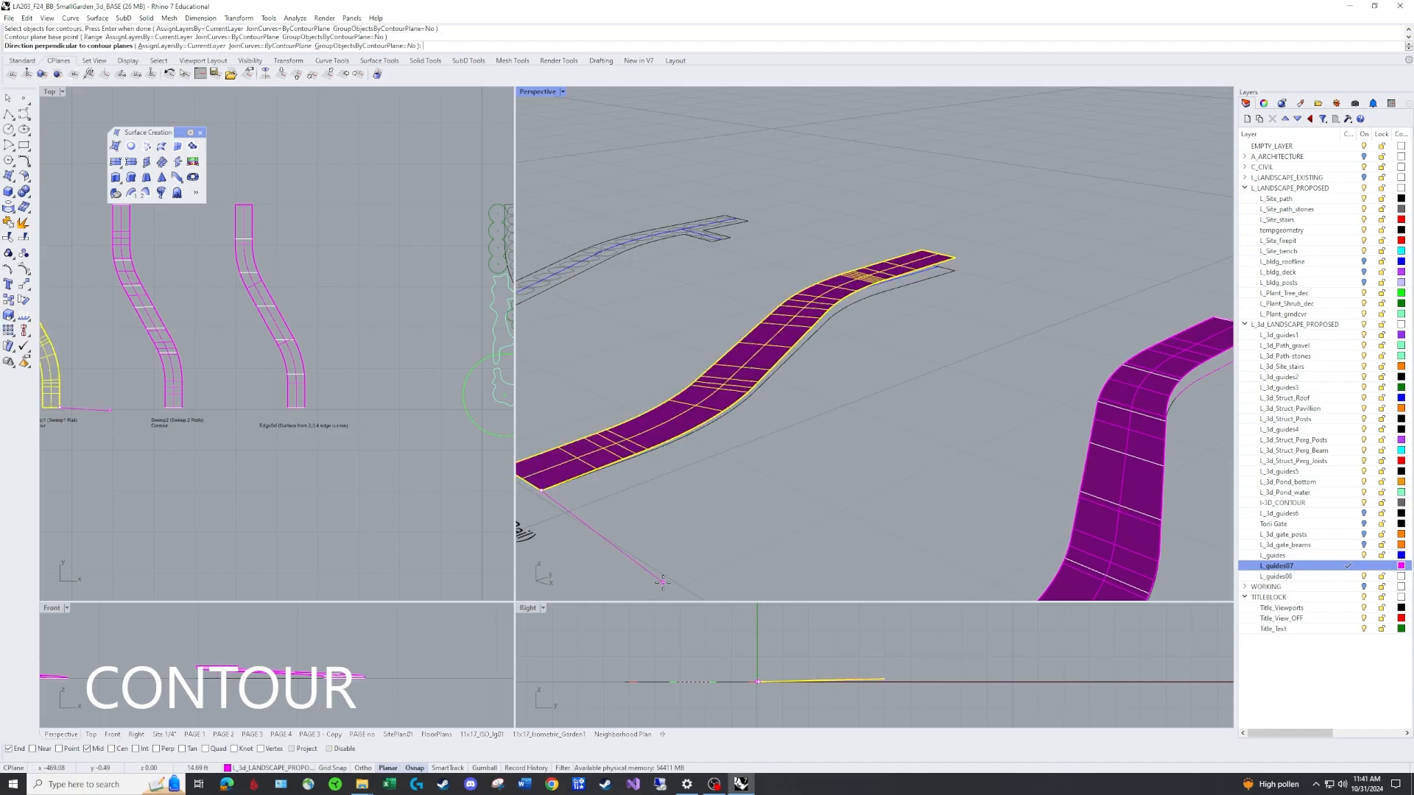
{"action": "left_click", "coordinate": [762, 637]}
{"action": "left_click", "coordinate": [1297, 577]}
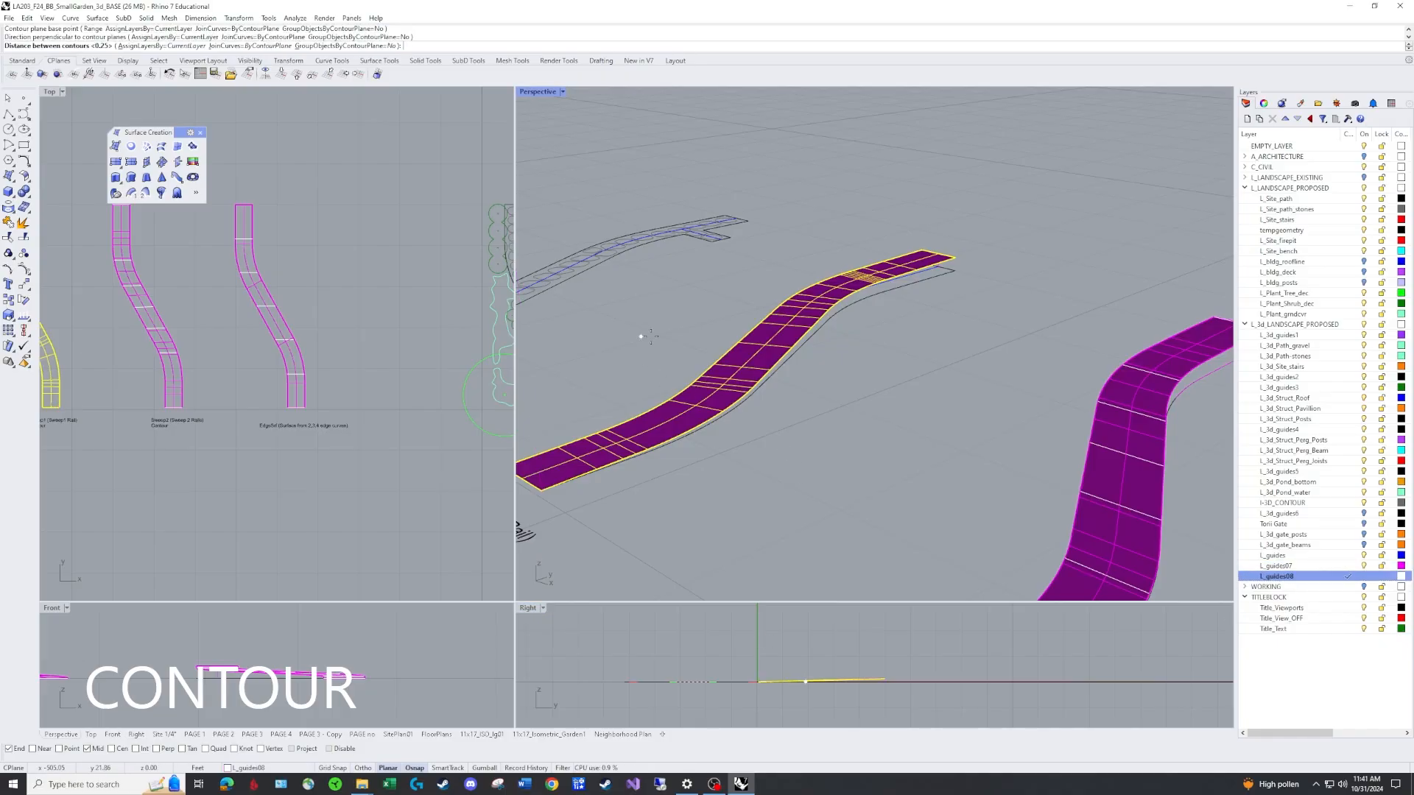
{"action": "key", "text": "Return"}
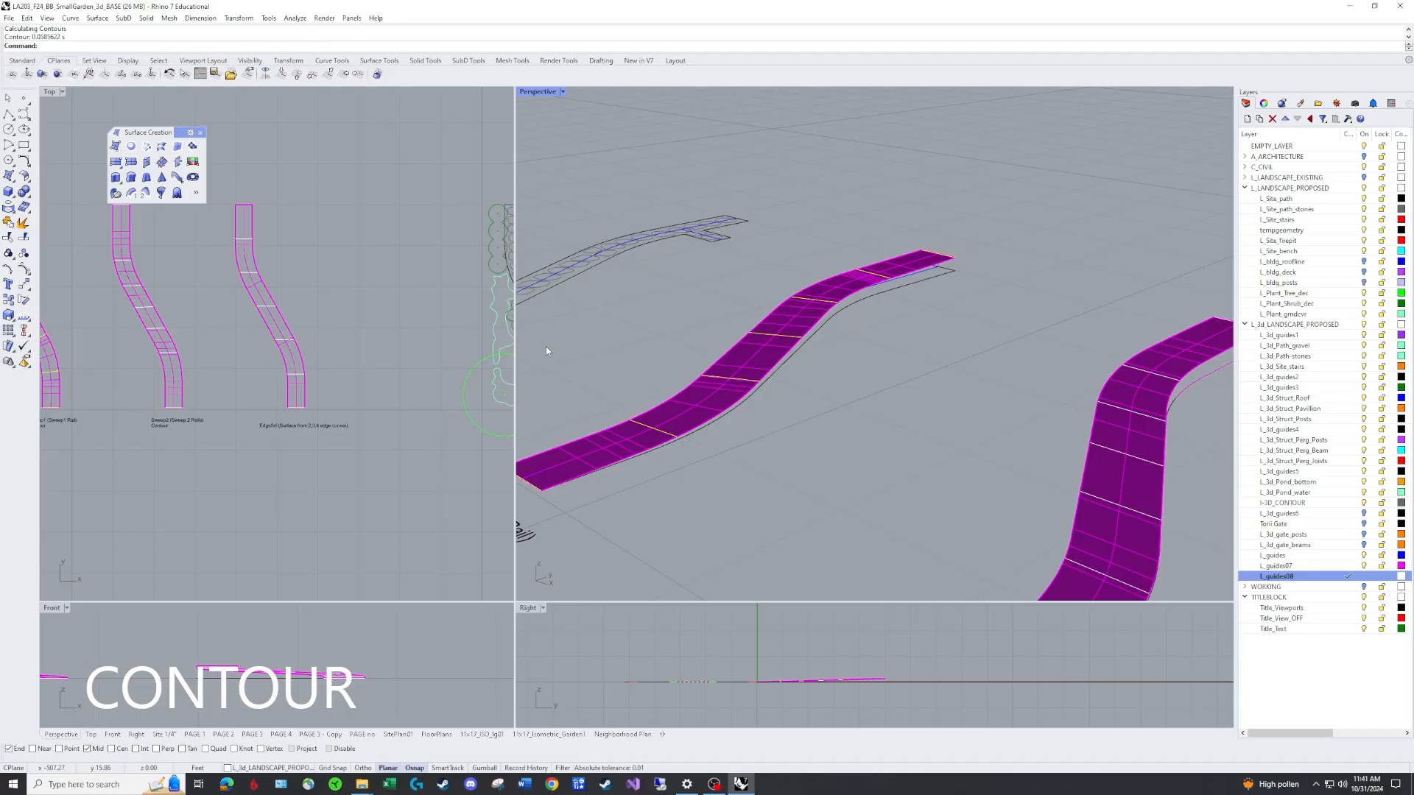
{"action": "right_click_drag", "start_coordinate": [243, 302], "coordinate": [377, 334]}
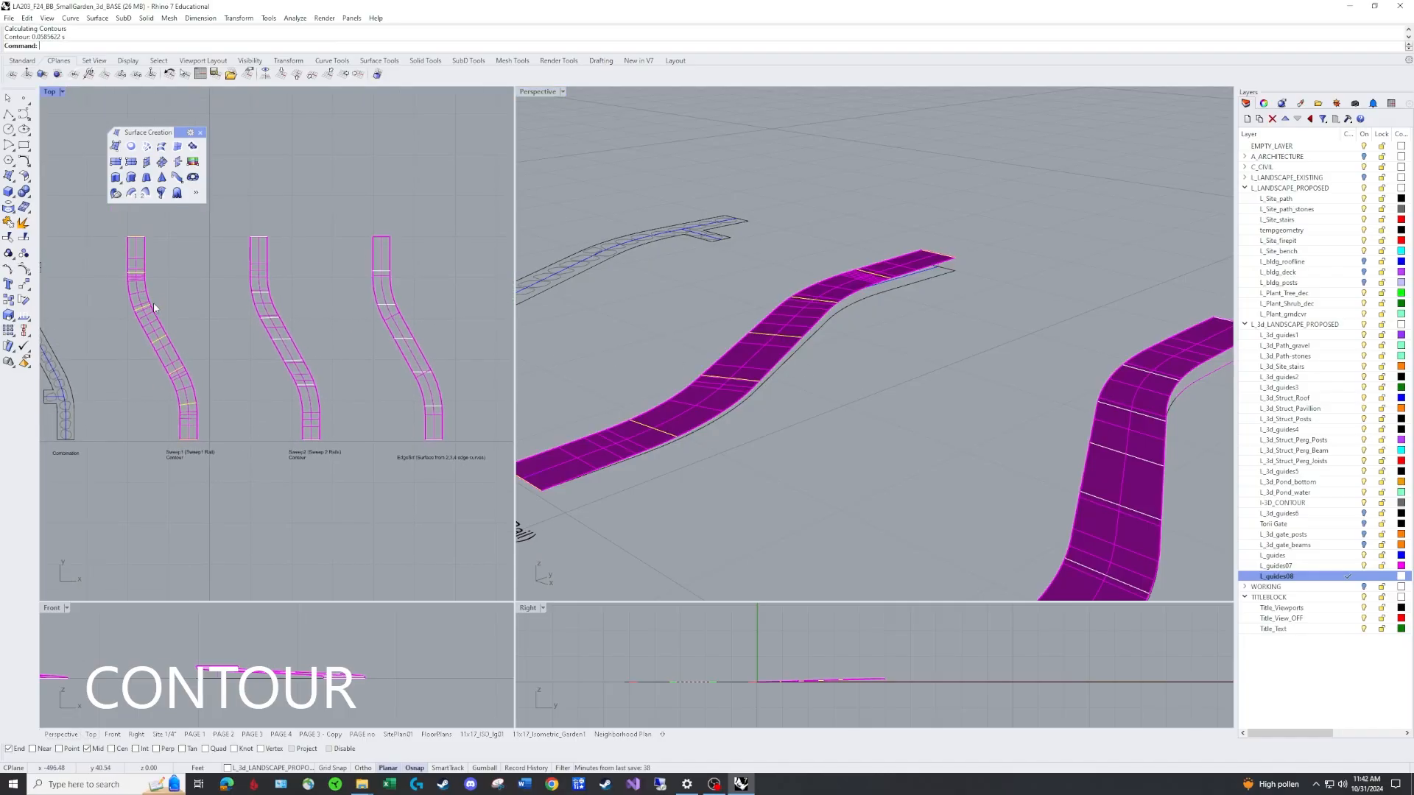
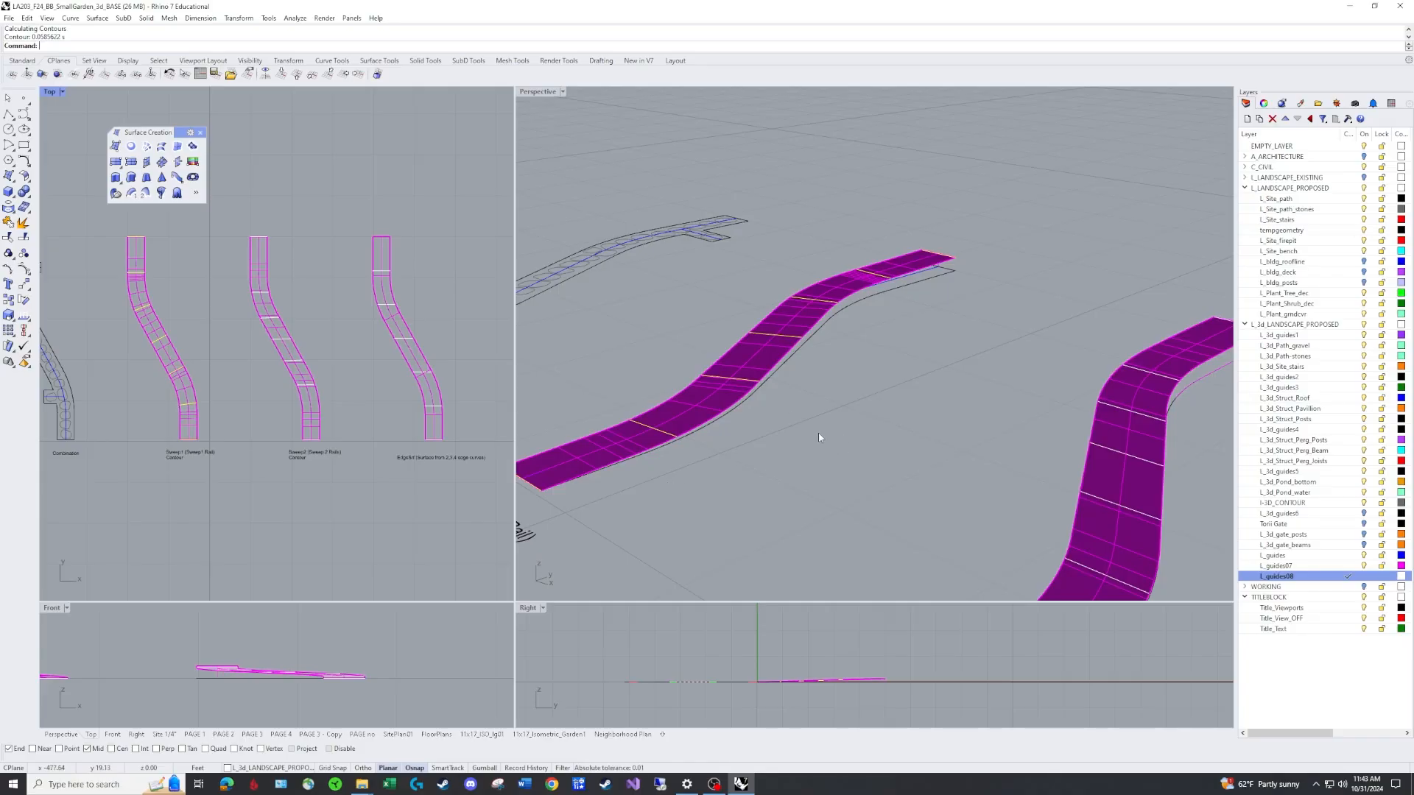
Copy the Sweep1 path surface and its contour curves to a spot beyond the other path examples.
{"action": "scroll", "coordinate": [818, 433], "scroll_direction": "down", "scroll_amount": 4}
{"action": "right_click_drag", "start_coordinate": [818, 433], "coordinate": [876, 454]}
{"action": "scroll", "coordinate": [877, 454], "scroll_direction": "down", "scroll_amount": 4}
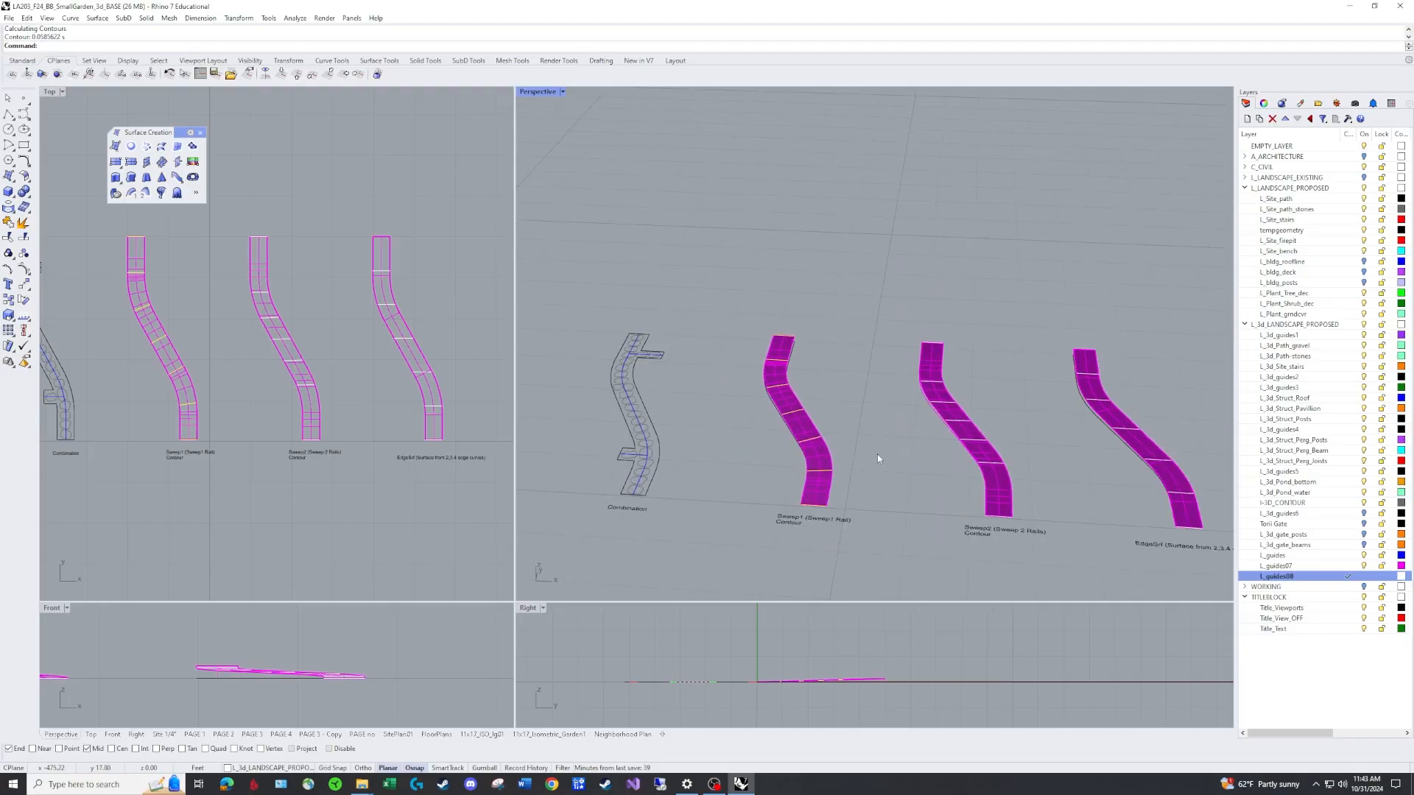
{"action": "right_click_drag", "start_coordinate": [996, 496], "coordinate": [830, 432]}
{"action": "scroll", "coordinate": [960, 437], "scroll_direction": "down", "scroll_amount": 2}
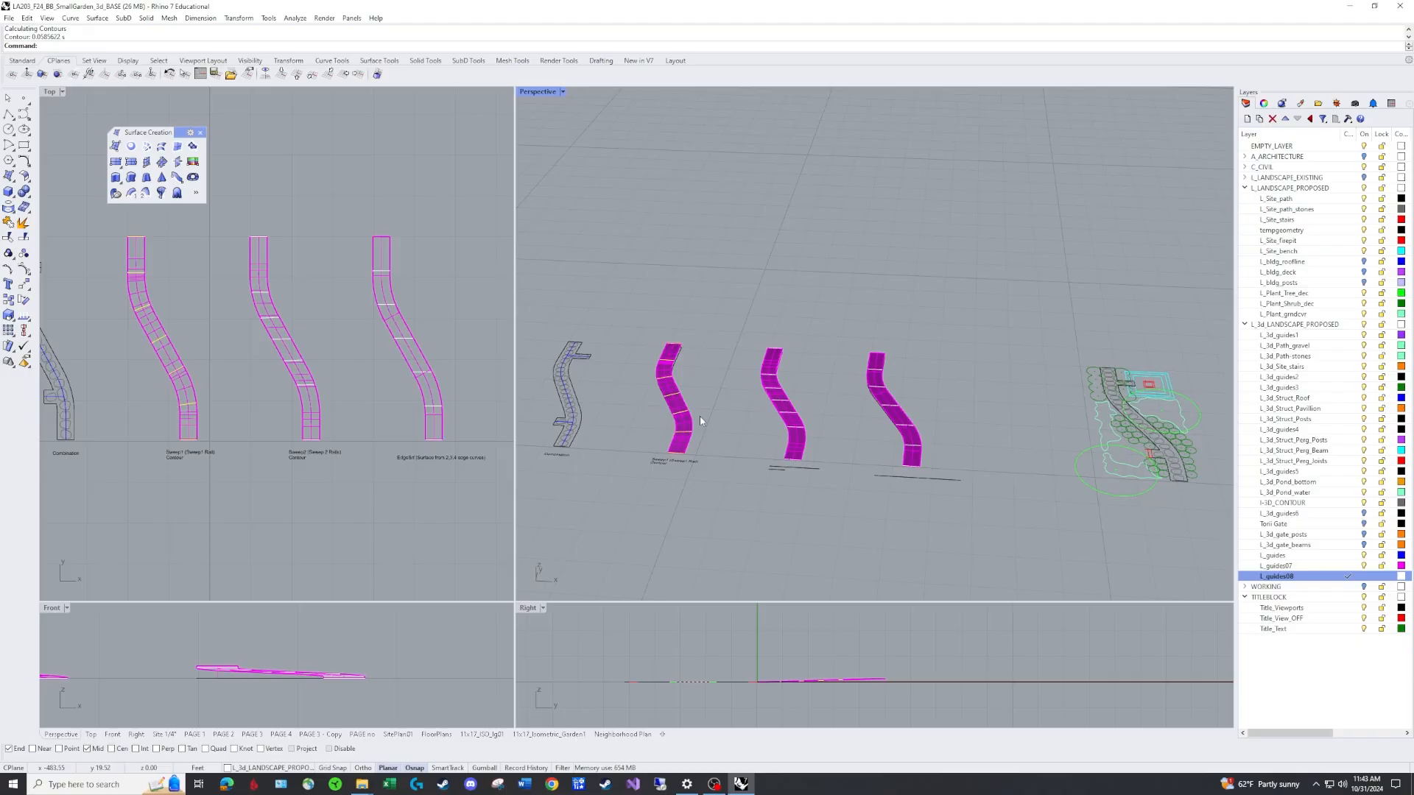
{"action": "scroll", "coordinate": [699, 421], "scroll_direction": "up", "scroll_amount": 2}
{"action": "type", "text": "CO"}
{"action": "key", "text": "Return"}
{"action": "left_click_drag", "start_coordinate": [774, 321], "coordinate": [845, 491]}
{"action": "left_click_drag", "start_coordinate": [858, 513], "coordinate": [857, 509]}
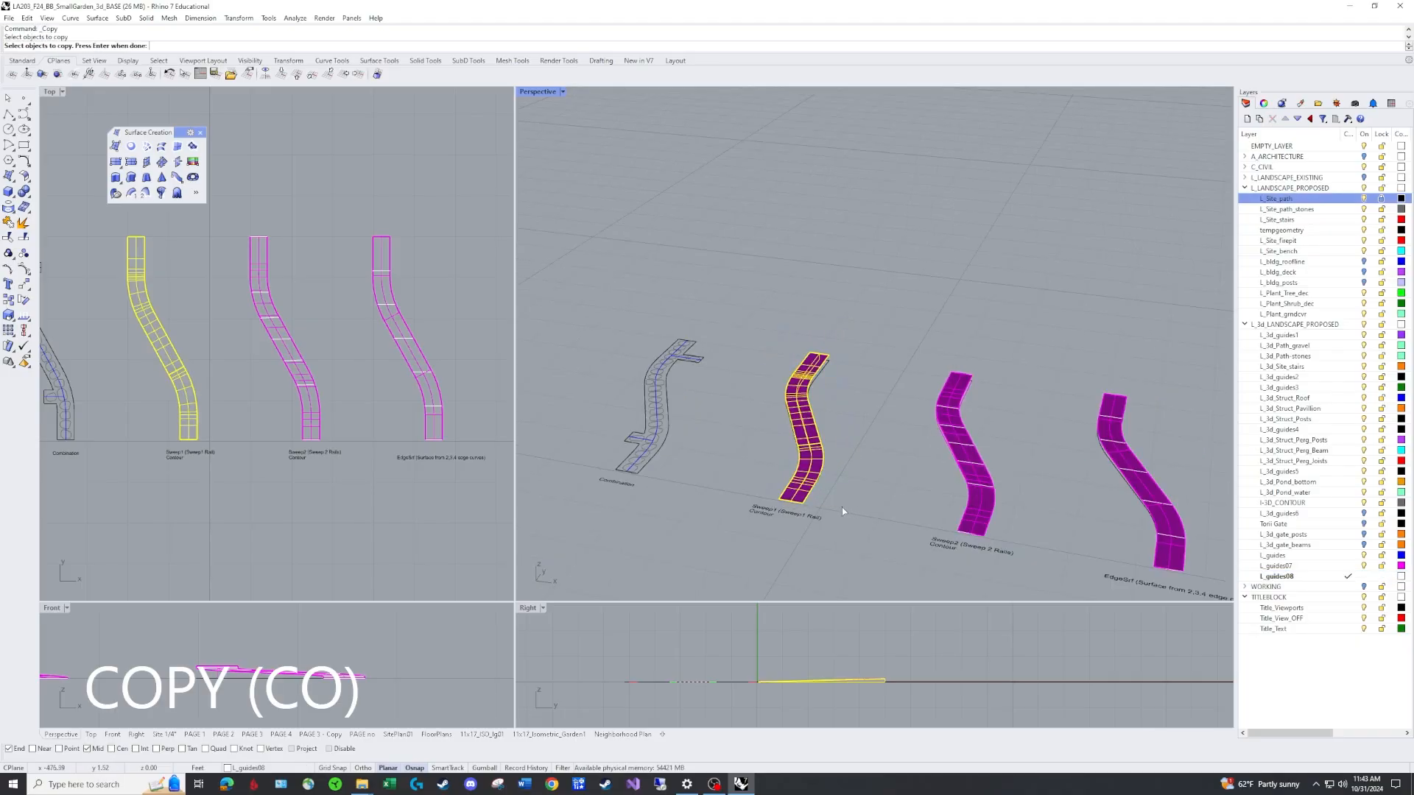
{"action": "key", "text": "Return"}
{"action": "left_click", "coordinate": [806, 506]}
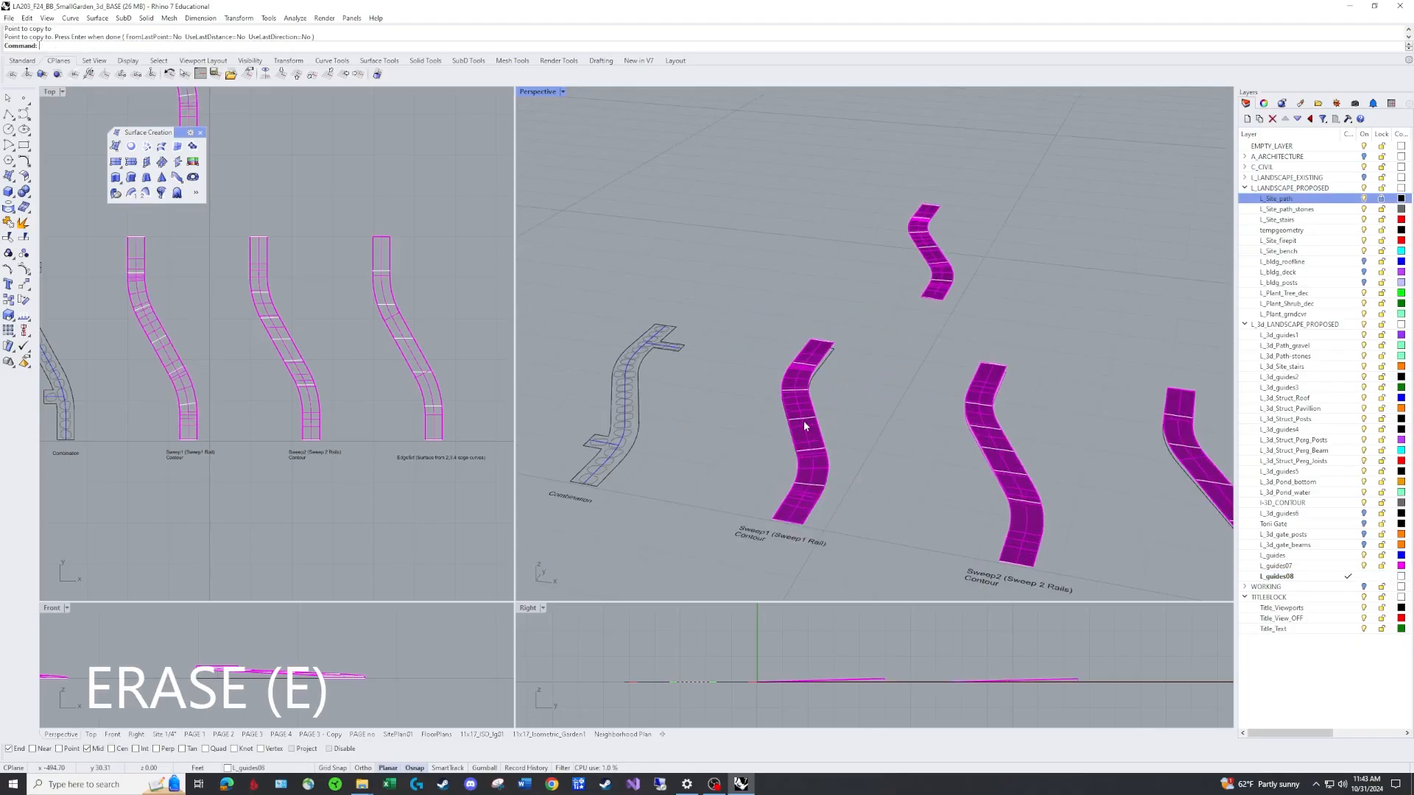
{"action": "scroll", "coordinate": [810, 430], "scroll_direction": "up", "scroll_amount": 3}
{"action": "left_click", "coordinate": [814, 439]}
Erase the original Sweep1 surface and its contours from the path outline.
{"action": "type", "text": "E"}
{"action": "key", "text": "Return"}
{"action": "right_click_drag", "start_coordinate": [895, 422], "coordinate": [813, 480]}
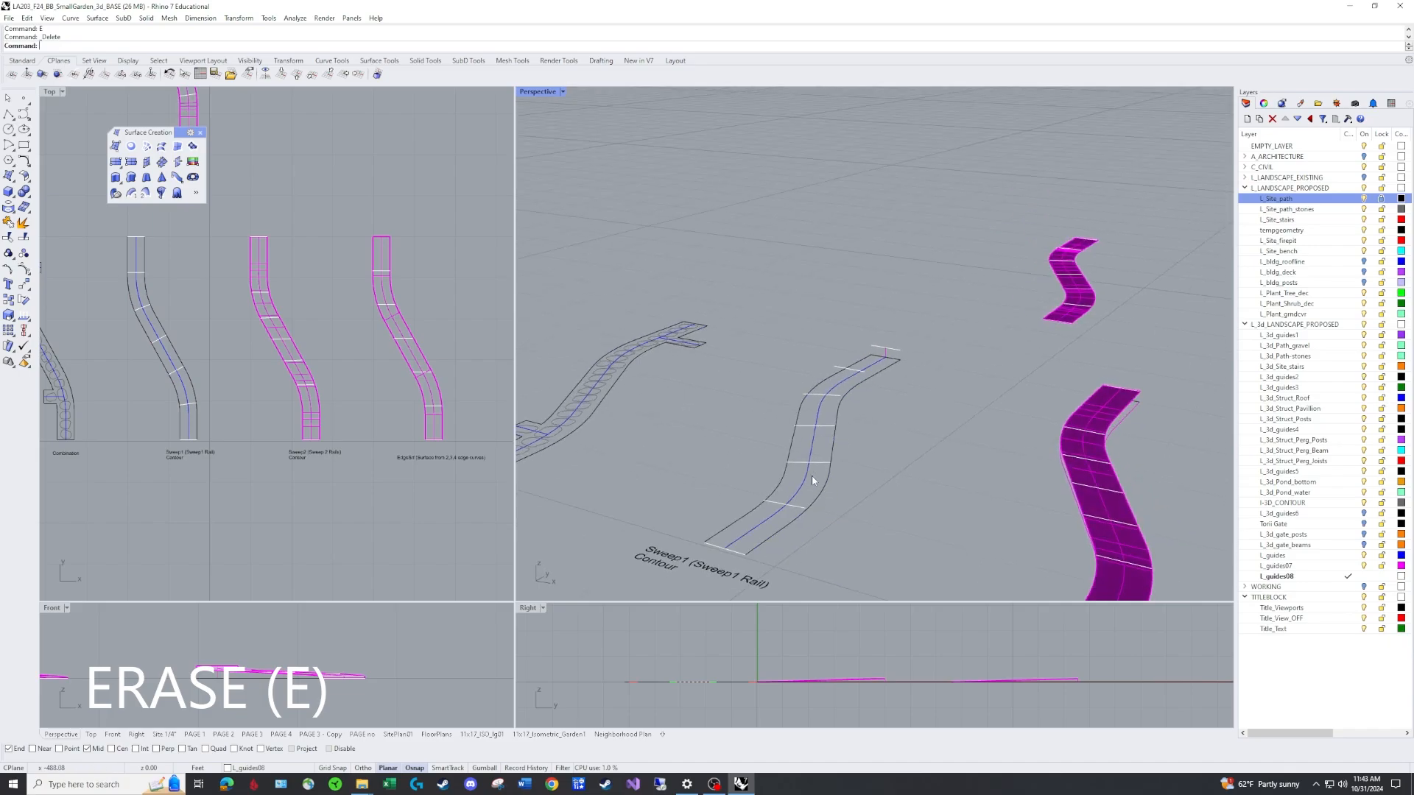
Erase the remaining cross-section curves from the Sweep1 path outline, keeping the edges and centre rail.
{"action": "left_click", "coordinate": [792, 508]}
{"action": "type", "text": "E"}
{"action": "key", "text": "Return"}
{"action": "left_click", "coordinate": [739, 553]}
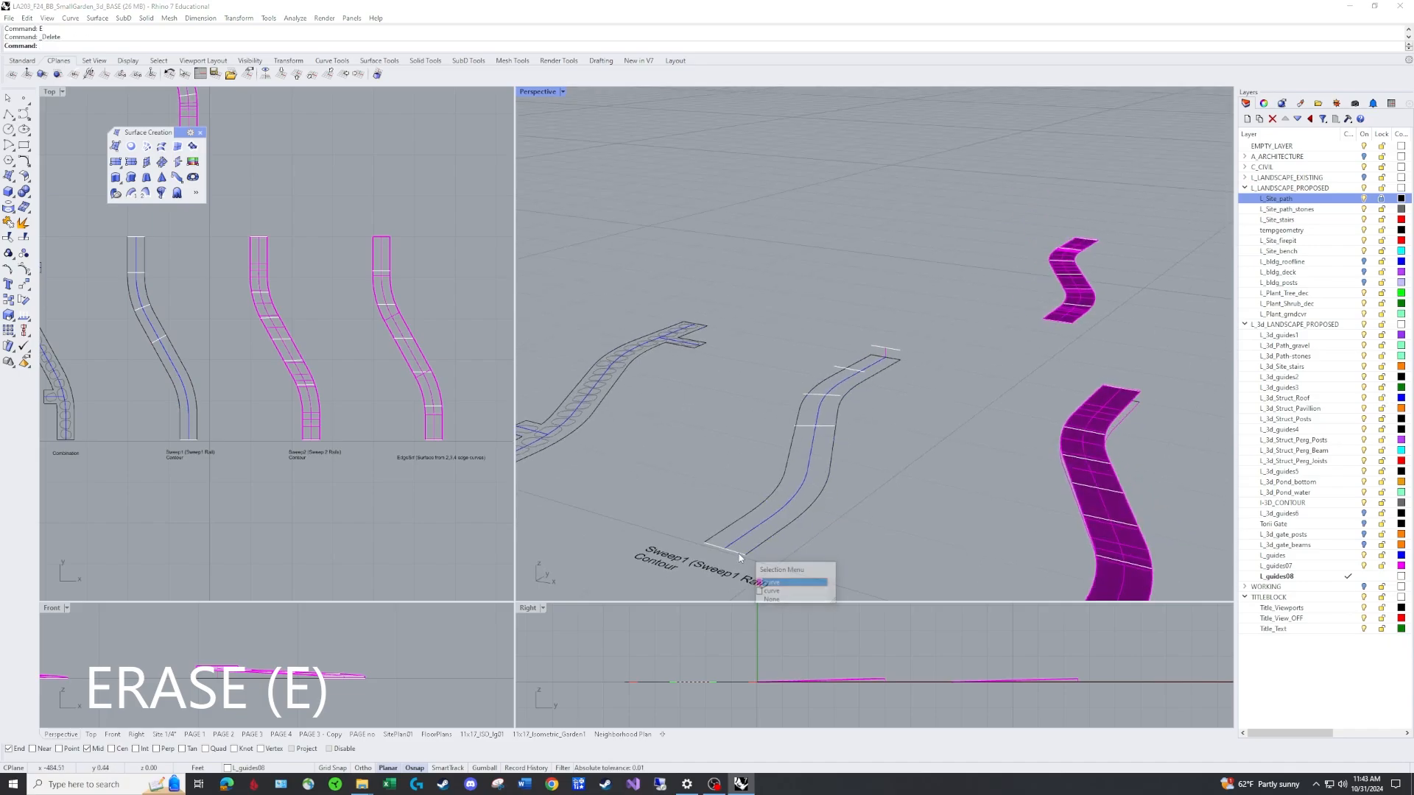
{"action": "left_click", "coordinate": [782, 591]}
{"action": "type", "text": "E"}
{"action": "key", "text": "Return"}
{"action": "left_click", "coordinate": [816, 426]}
{"action": "type", "text": "E"}
{"action": "key", "text": "Return"}
{"action": "left_click", "coordinate": [823, 396]}
{"action": "type", "text": "E"}
{"action": "key", "text": "Return"}
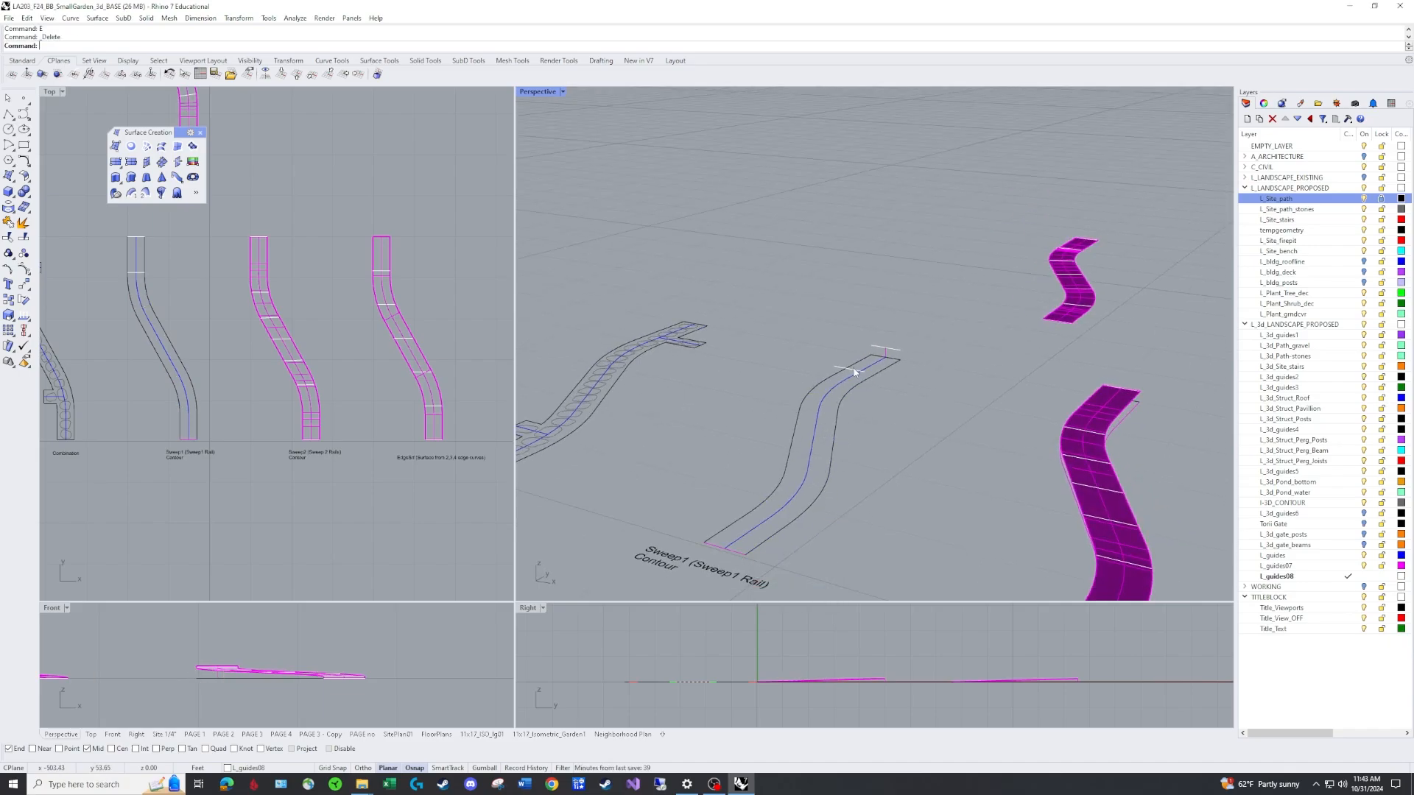
{"action": "left_click", "coordinate": [853, 370]}
{"action": "key", "text": "e"}
{"action": "key", "text": "Return"}
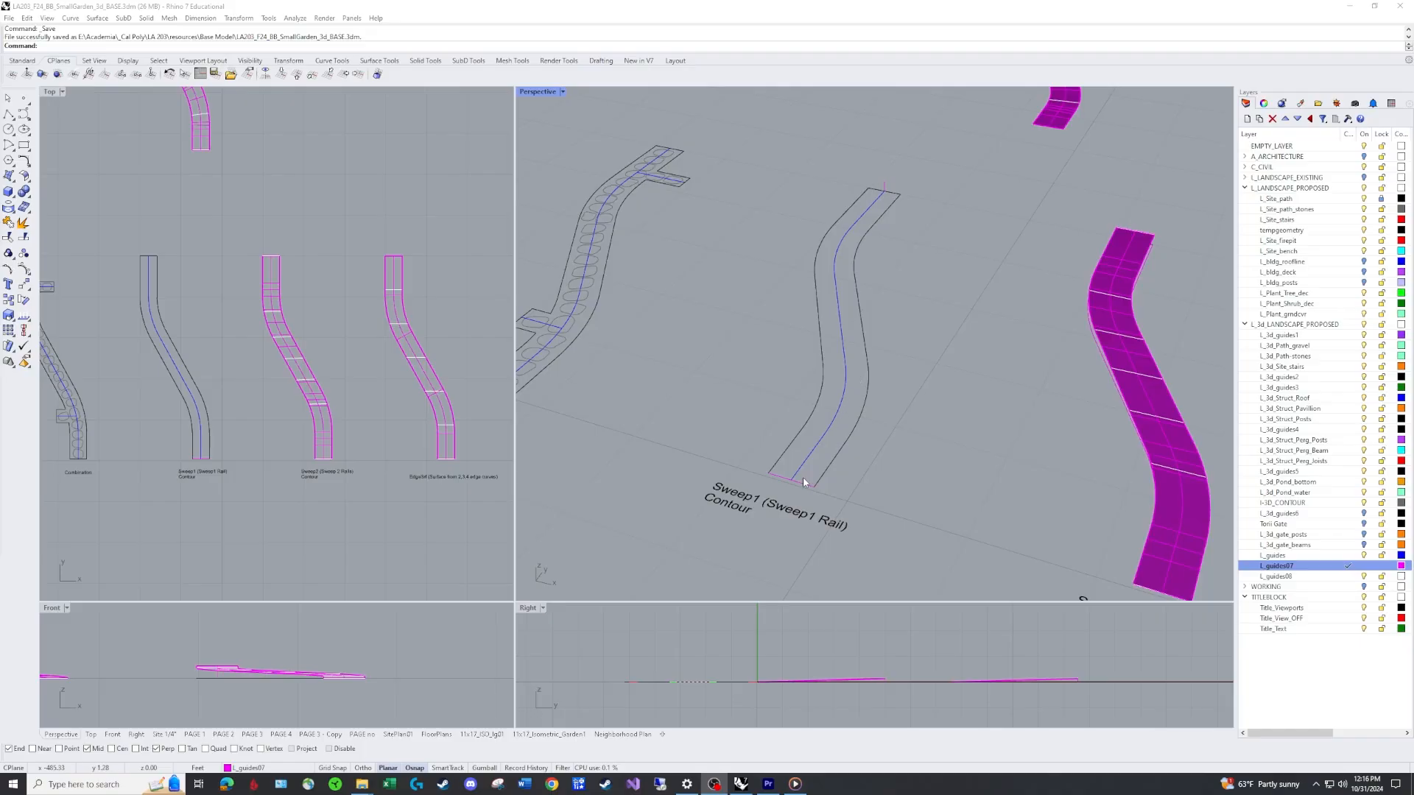
Try to draw a 0.8 ft vertical polyline from a point on the centre rail.
{"action": "right_click_drag", "start_coordinate": [810, 459], "coordinate": [804, 431]}
{"action": "scroll", "coordinate": [812, 350], "scroll_direction": "up", "scroll_amount": 5}
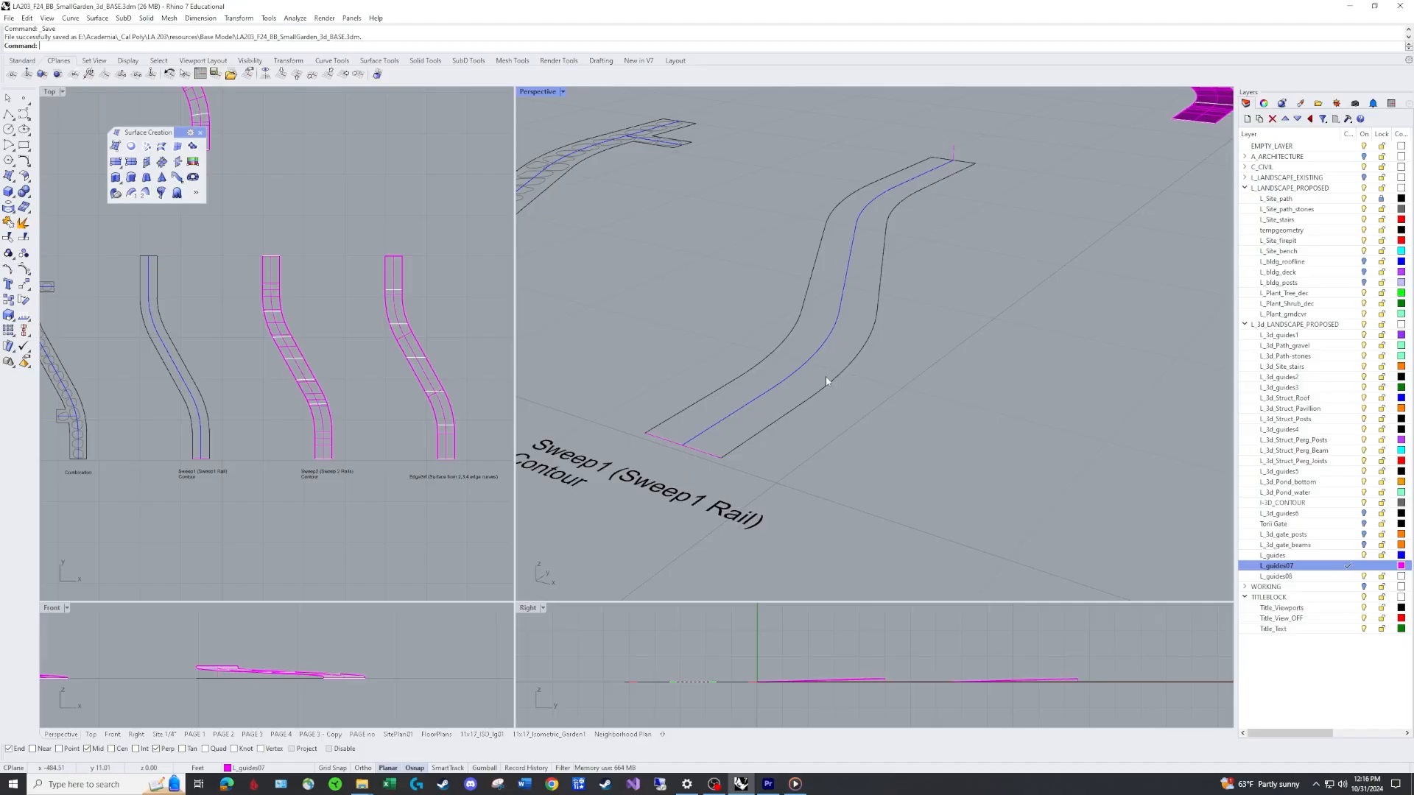
{"action": "right_click_drag", "start_coordinate": [825, 320], "coordinate": [855, 324]}
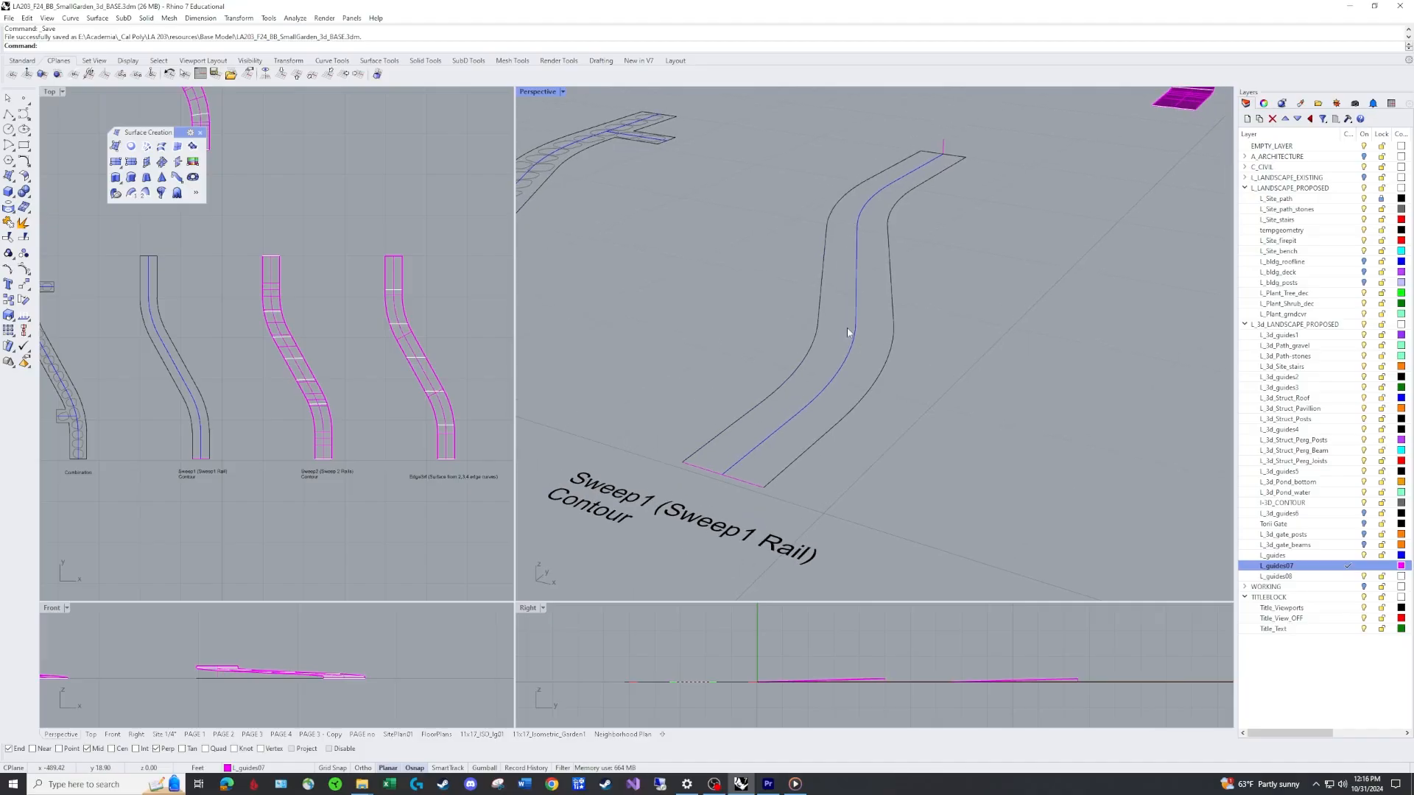
{"action": "type", "text": "PL"}
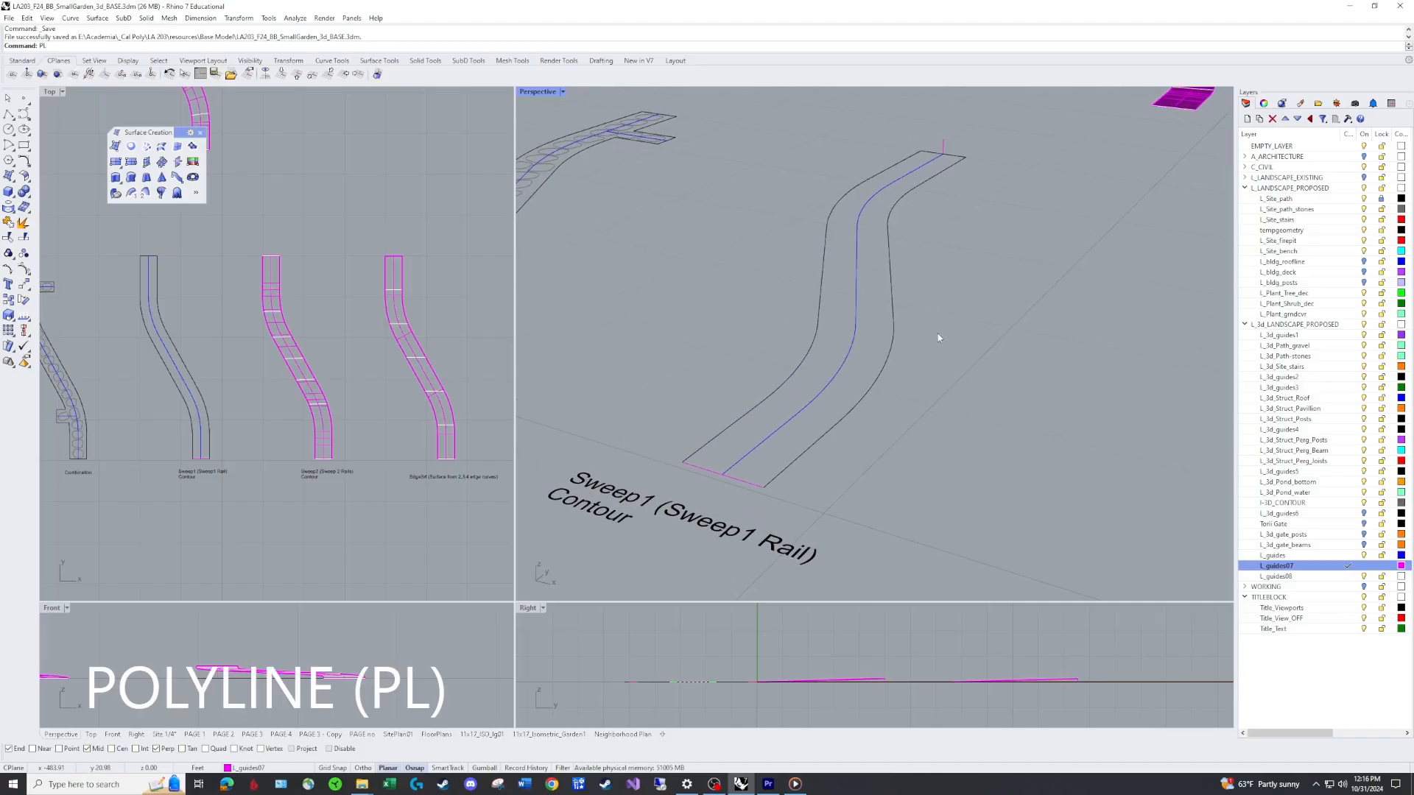
{"action": "key", "text": "Return"}
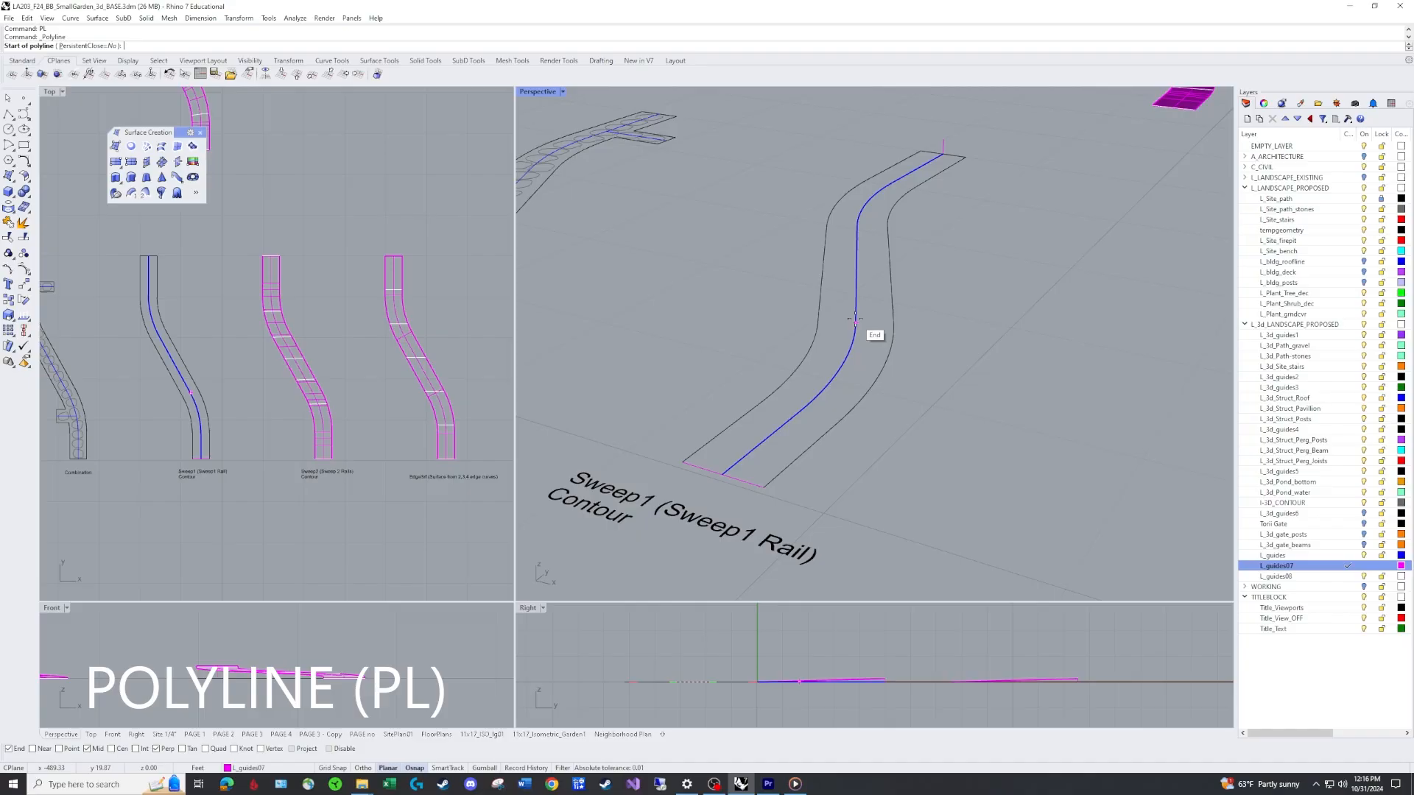
{"action": "left_click", "coordinate": [855, 323]}
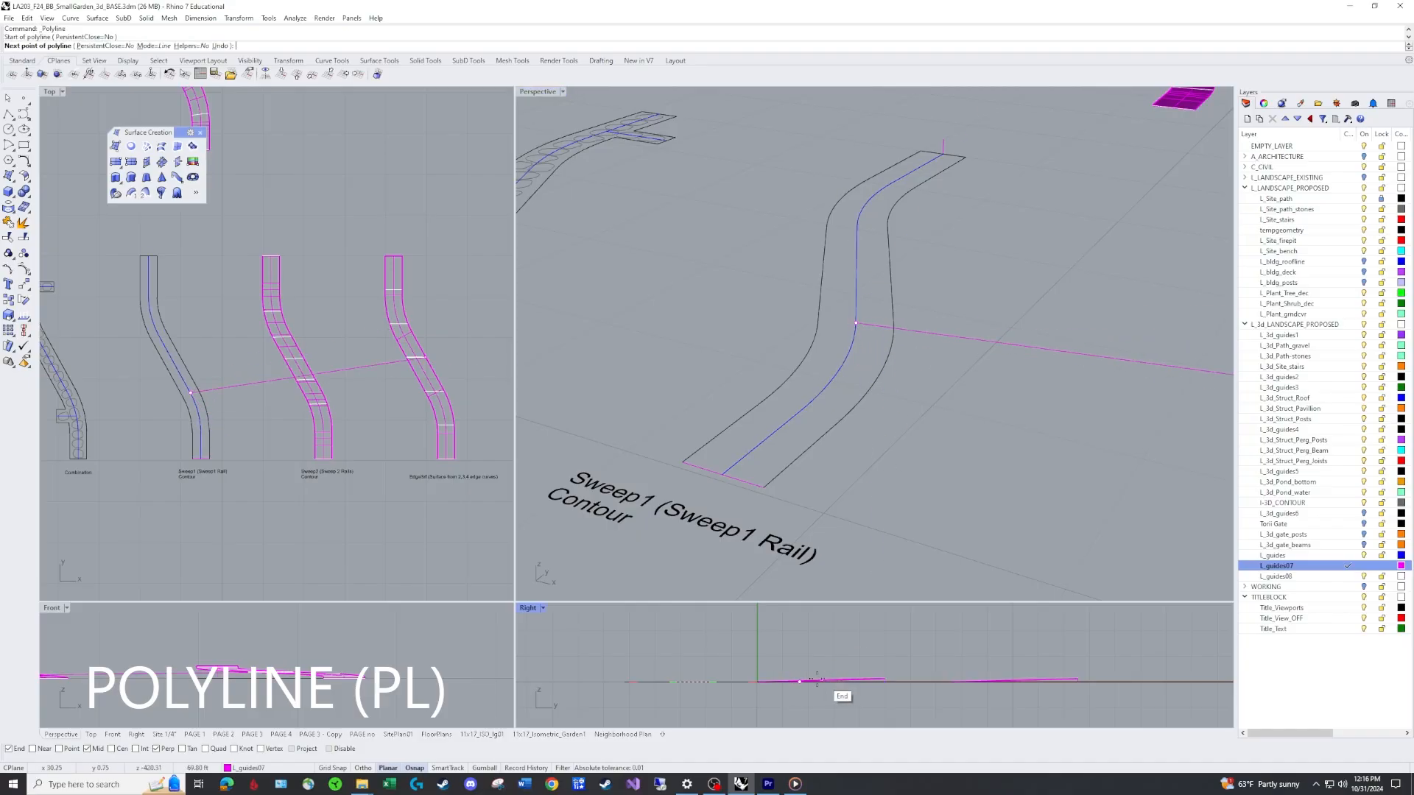
{"action": "key", "text": "F8"}
{"action": "key", "text": "F8"}
{"action": "type", "text": ".8"}
{"action": "key", "text": "Return"}
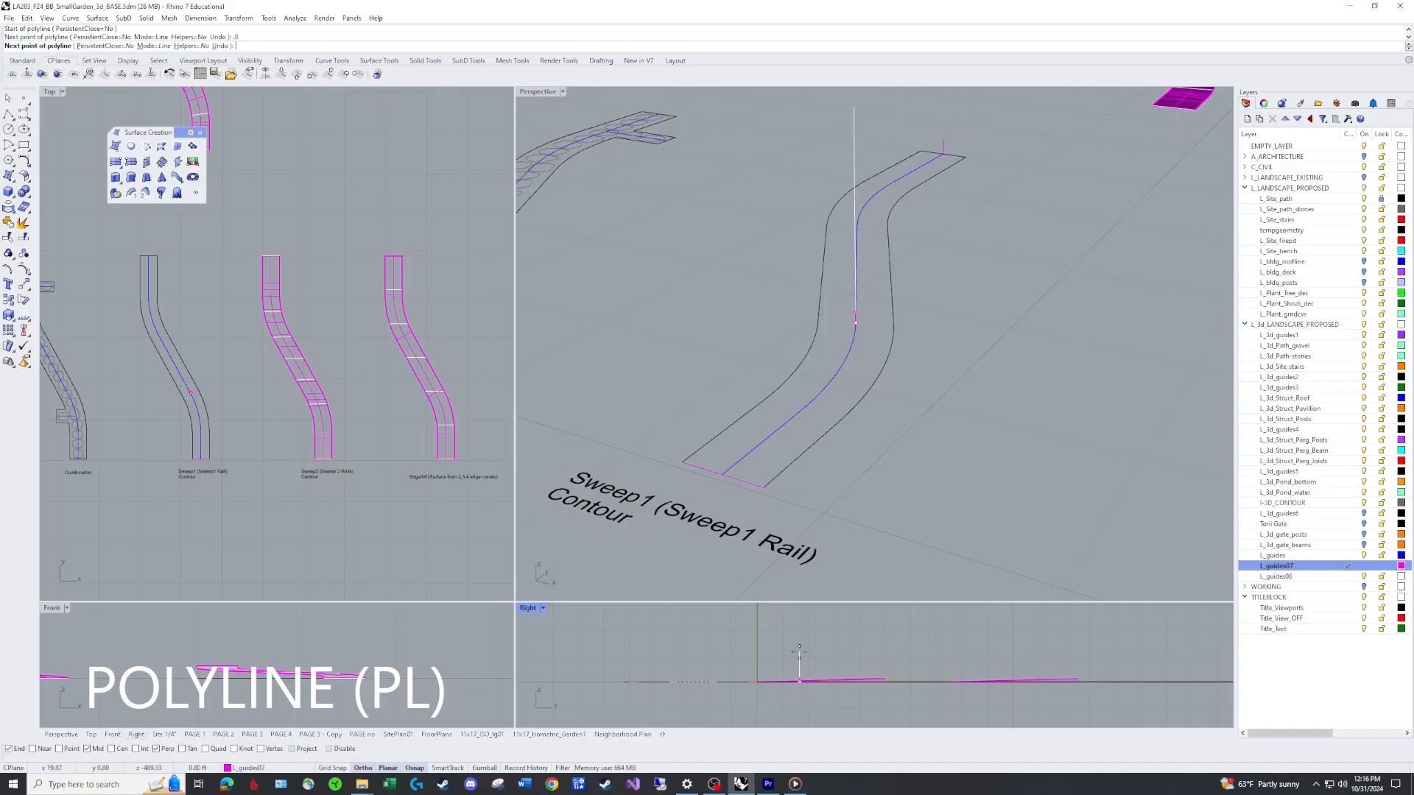
{"action": "key", "text": "Return"}
Try to draw a 1 ft vertical polyline up from a point on the centre rail.
{"action": "type", "text": "PL"}
{"action": "key", "text": "Return"}
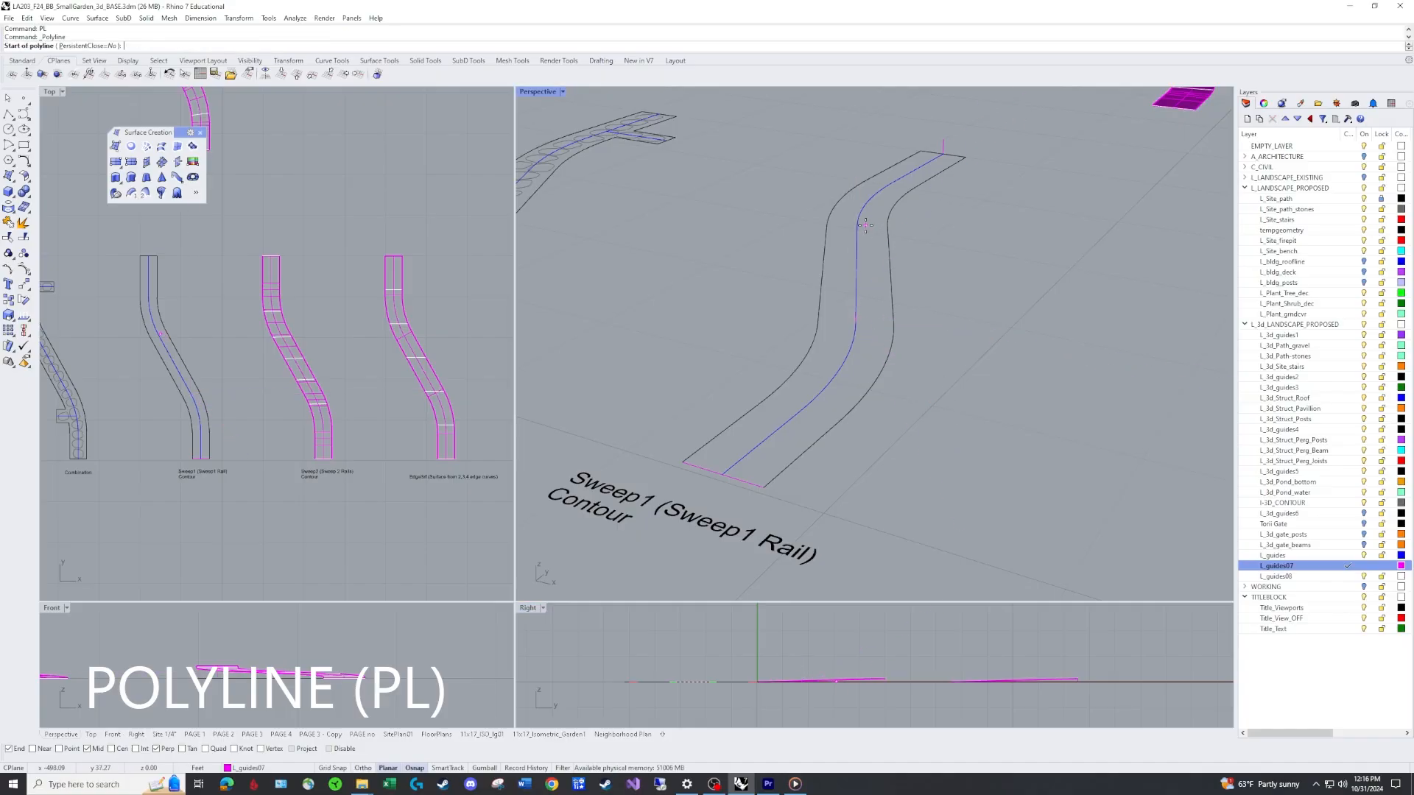
{"action": "left_click", "coordinate": [860, 225]}
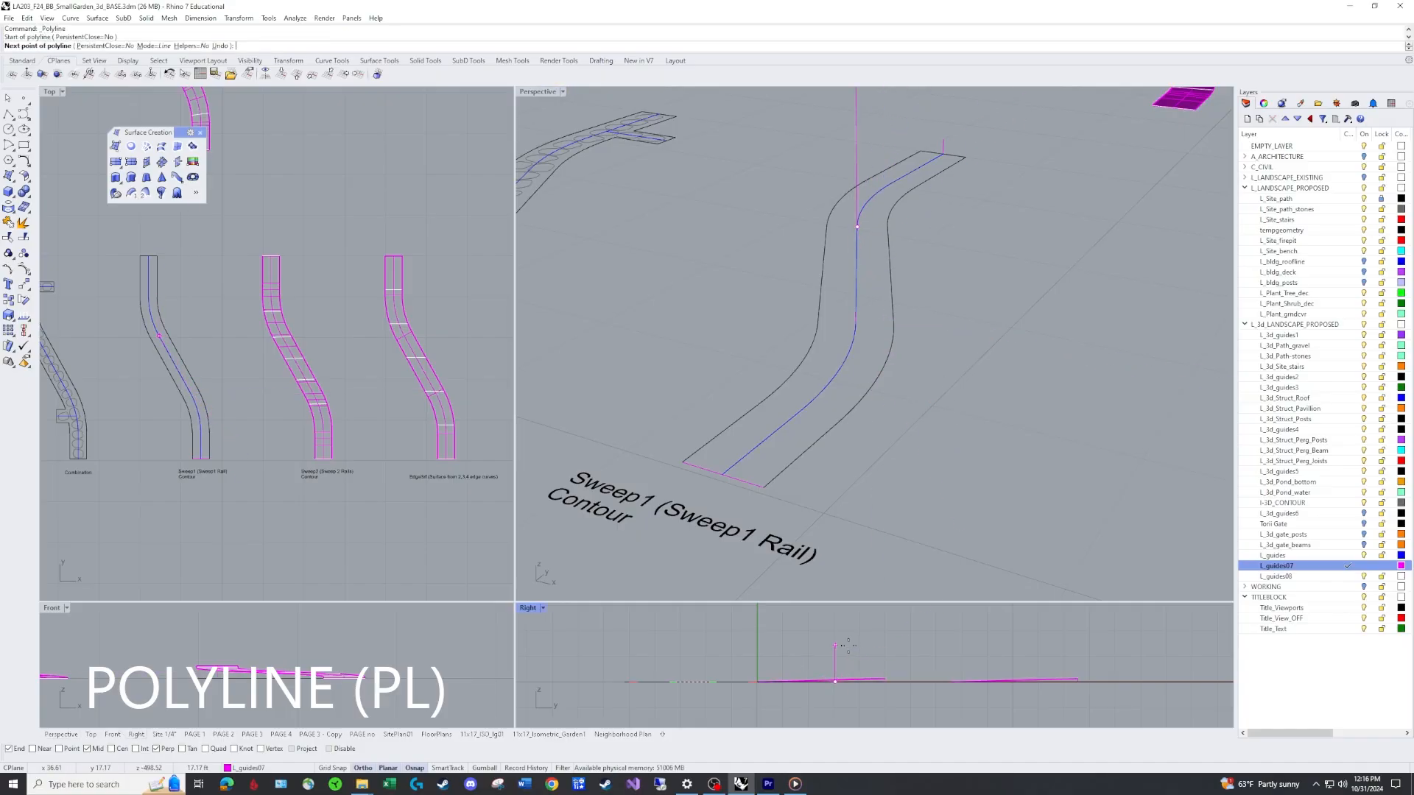
{"action": "type", "text": "1"}
{"action": "key", "text": "Return"}
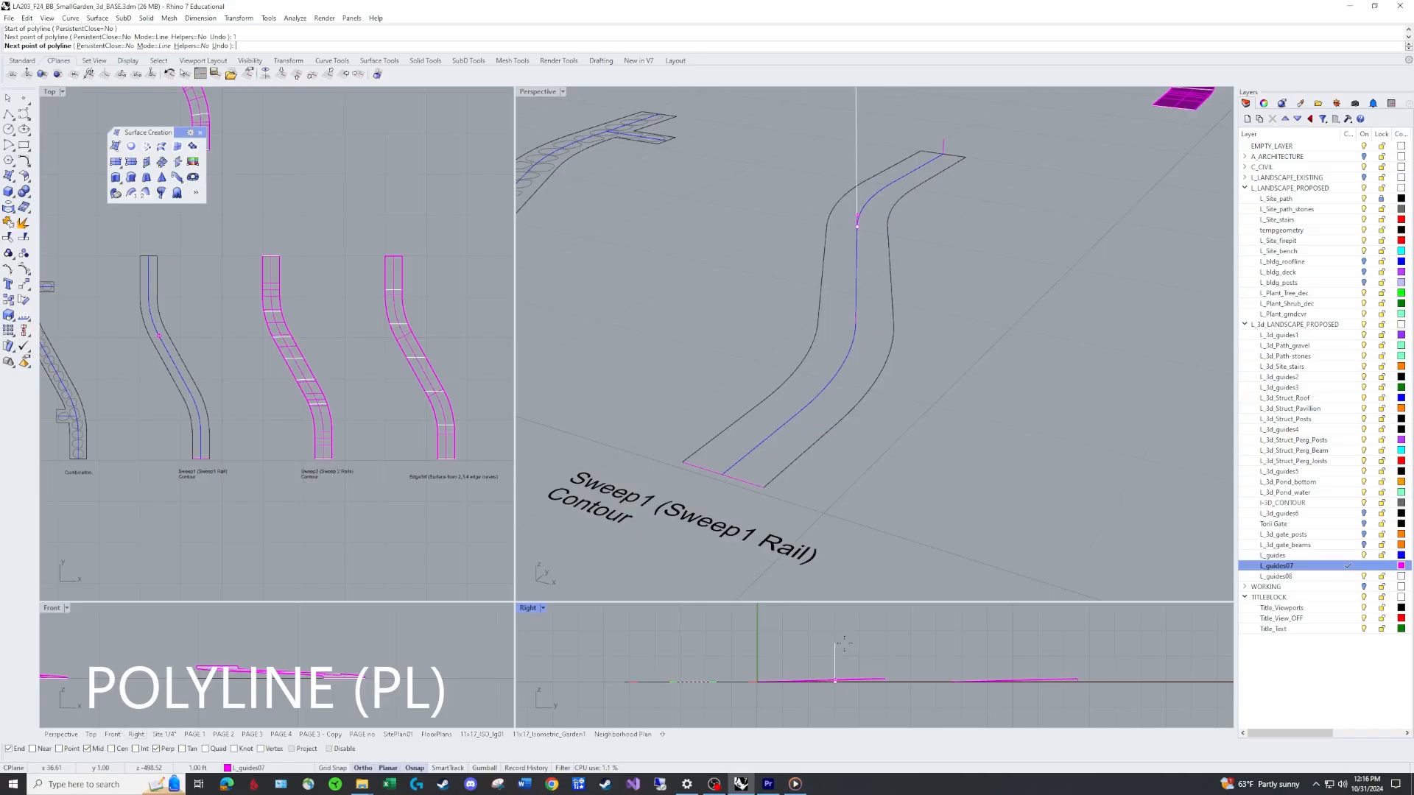
{"action": "left_click", "coordinate": [843, 643]}
{"action": "key", "text": "Return"}
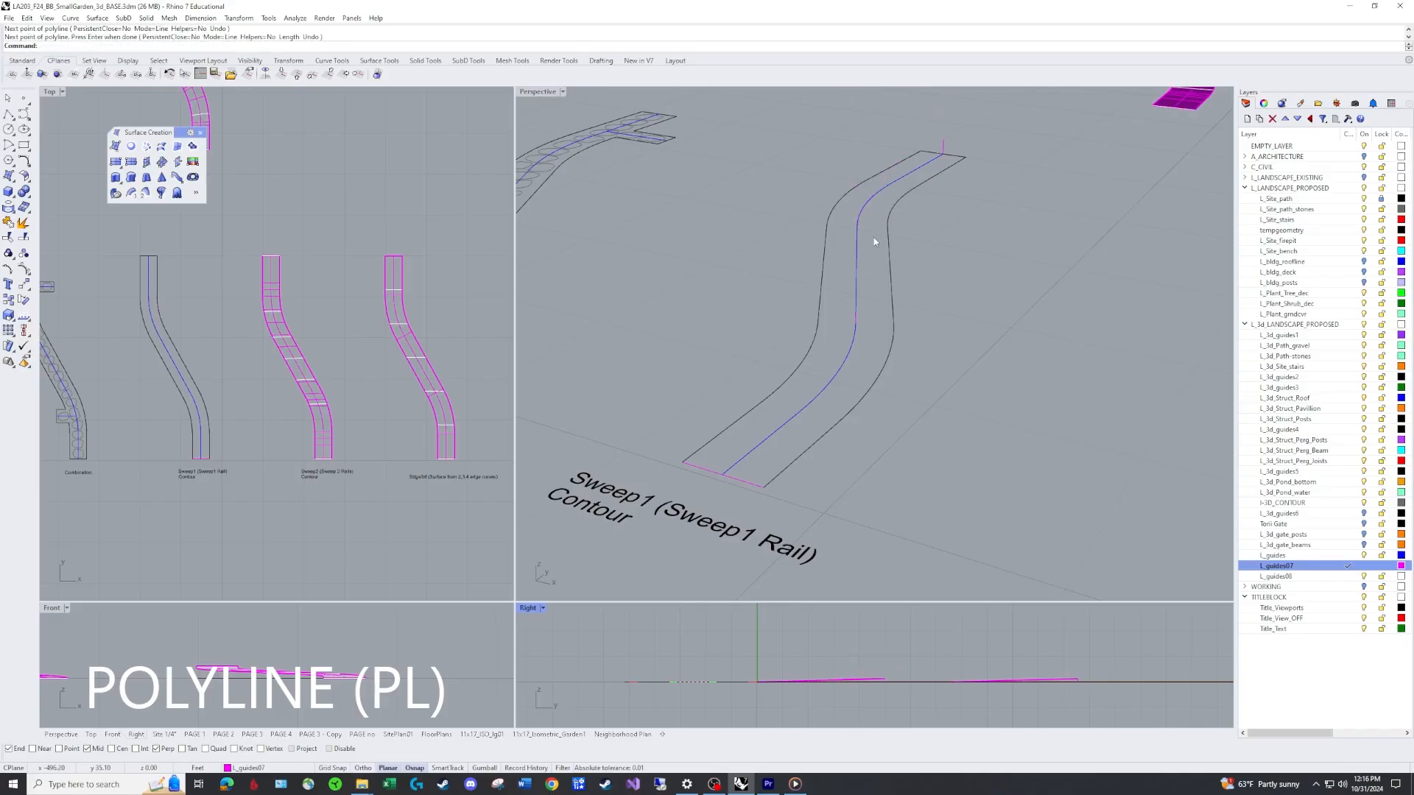
Draw a vertical polyline 1 ft tall up from the point on the centre rail.
{"action": "type", "text": "PL"}
{"action": "key", "text": "Return"}
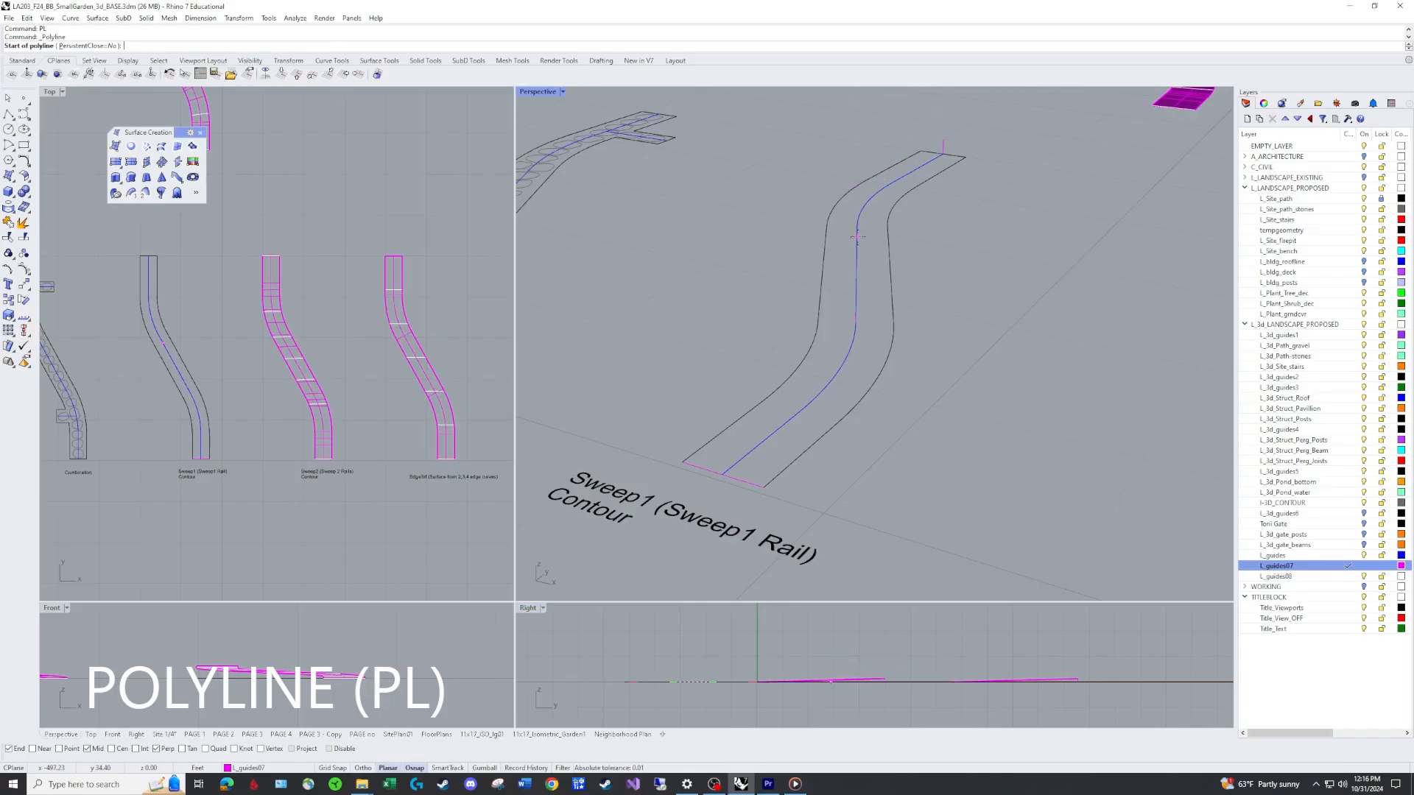
{"action": "left_click", "coordinate": [857, 226]}
{"action": "type", "text": "1.1"}
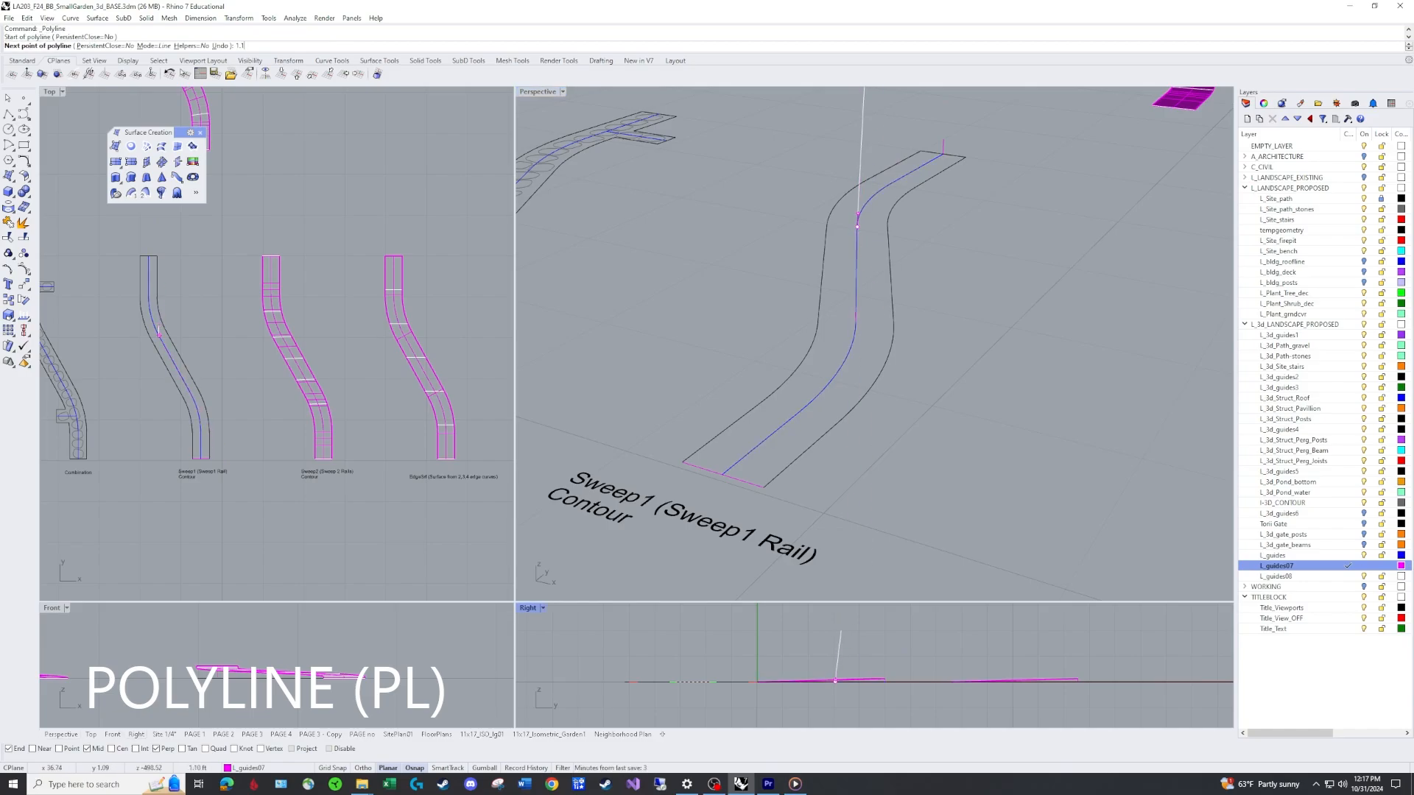
{"action": "key", "text": "Return"}
{"action": "left_click", "coordinate": [837, 631], "text": "shift"}
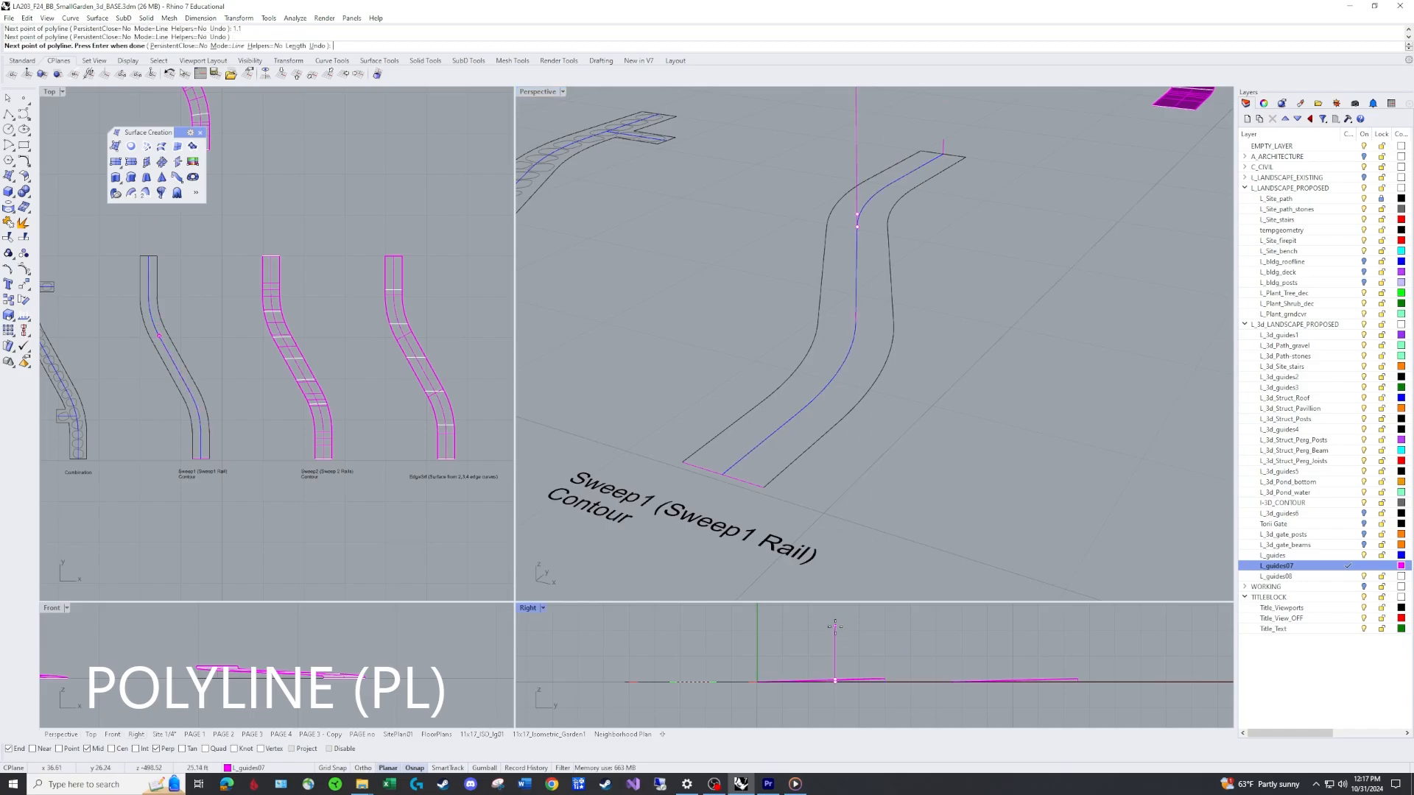
{"action": "key", "text": "Return"}
Copy the cross line from the near end of the path outline to its far end.
{"action": "right_click_drag", "start_coordinate": [962, 250], "coordinate": [923, 274]}
{"action": "scroll", "coordinate": [847, 326], "scroll_direction": "down", "scroll_amount": 6}
{"action": "right_click_drag", "start_coordinate": [846, 327], "coordinate": [851, 445]}
{"action": "scroll", "coordinate": [865, 470], "scroll_direction": "up", "scroll_amount": 2}
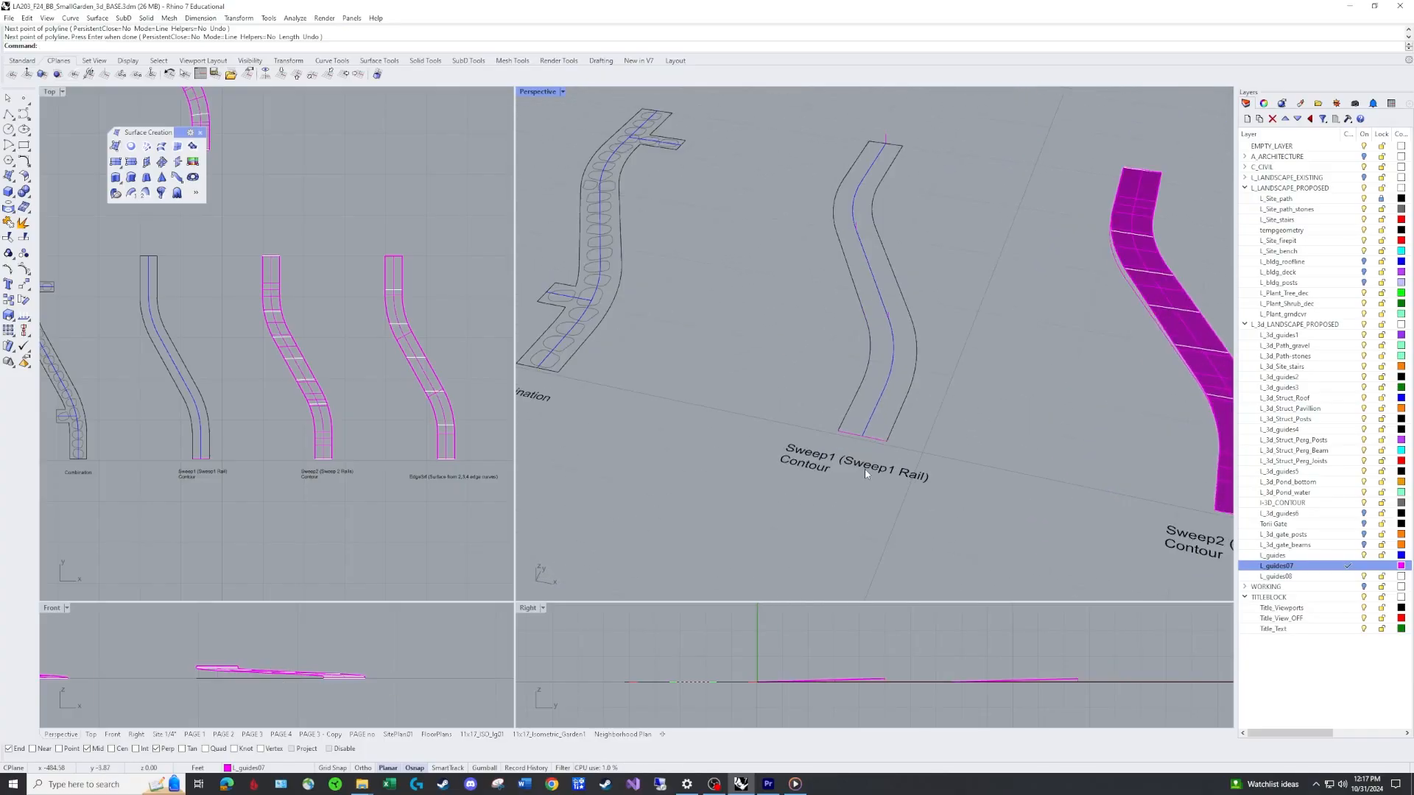
{"action": "type", "text": "CO"}
{"action": "key", "text": "Return"}
{"action": "left_click", "coordinate": [875, 439]}
{"action": "key", "text": "Return"}
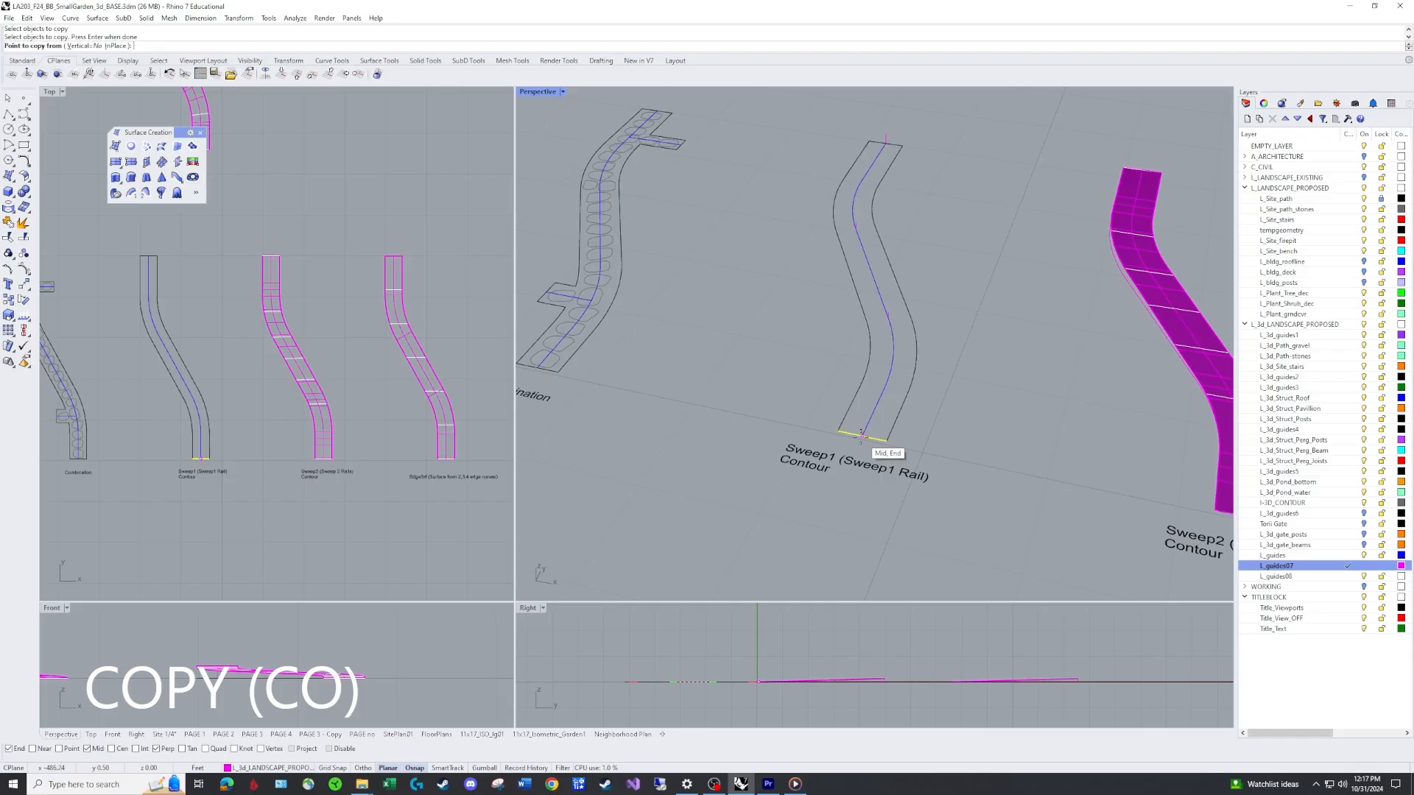
{"action": "left_click", "coordinate": [863, 436]}
{"action": "left_click", "coordinate": [886, 134]}
{"action": "right_click_drag", "start_coordinate": [907, 155], "coordinate": [869, 92]}
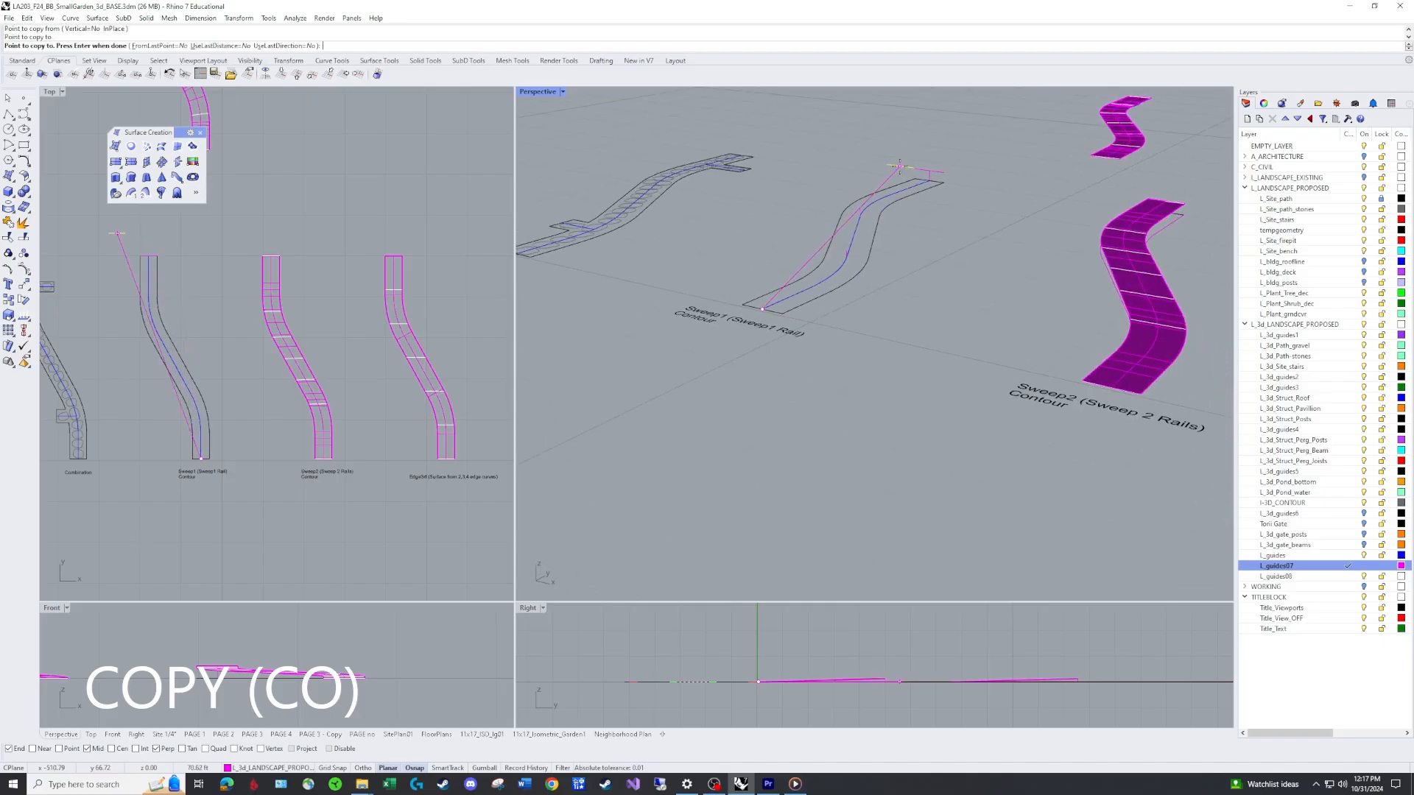
{"action": "key", "text": "Return"}
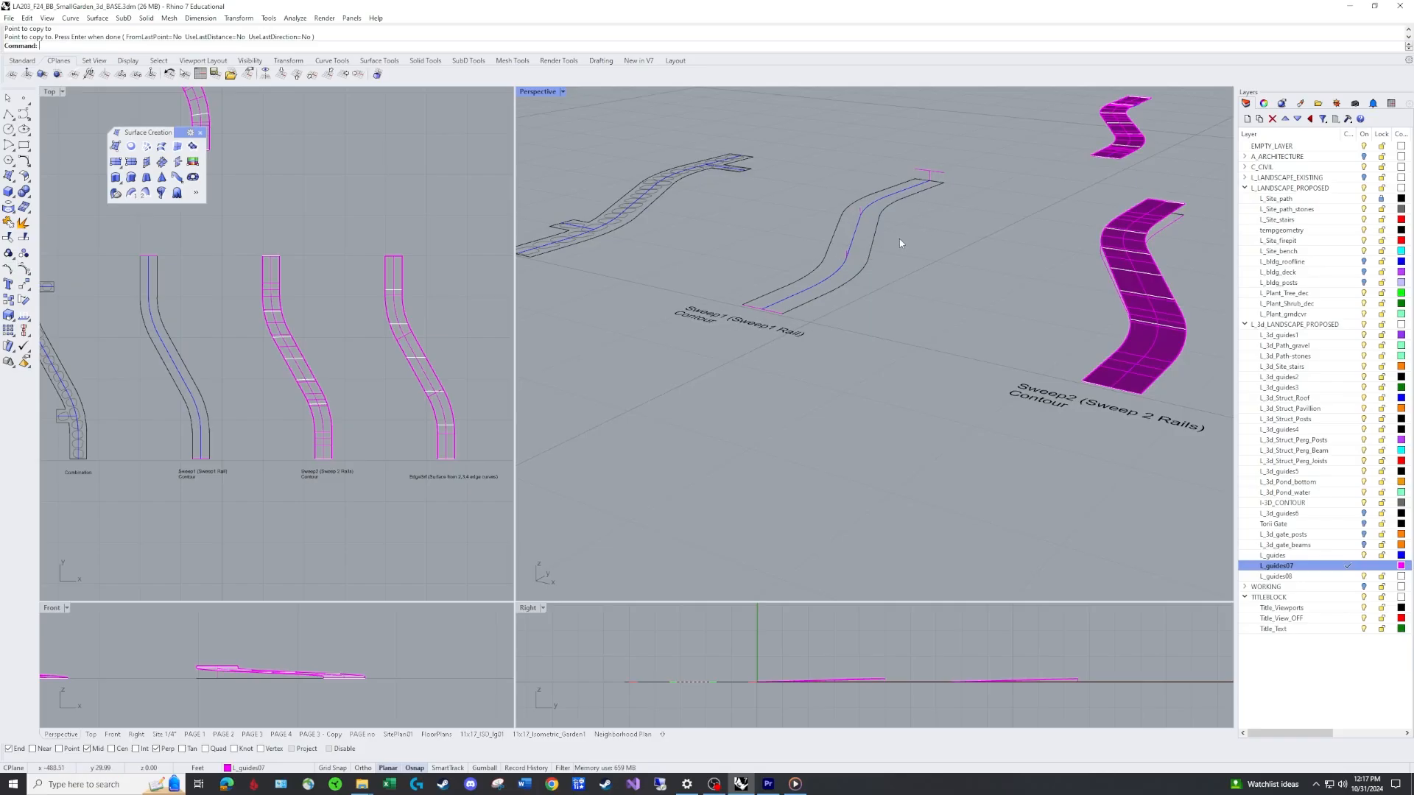
Copy the near-end cross line to the rail point part way along the path.
{"action": "right_click_drag", "start_coordinate": [899, 239], "coordinate": [833, 365]}
{"action": "type", "text": "Co"}
{"action": "key", "text": "Return"}
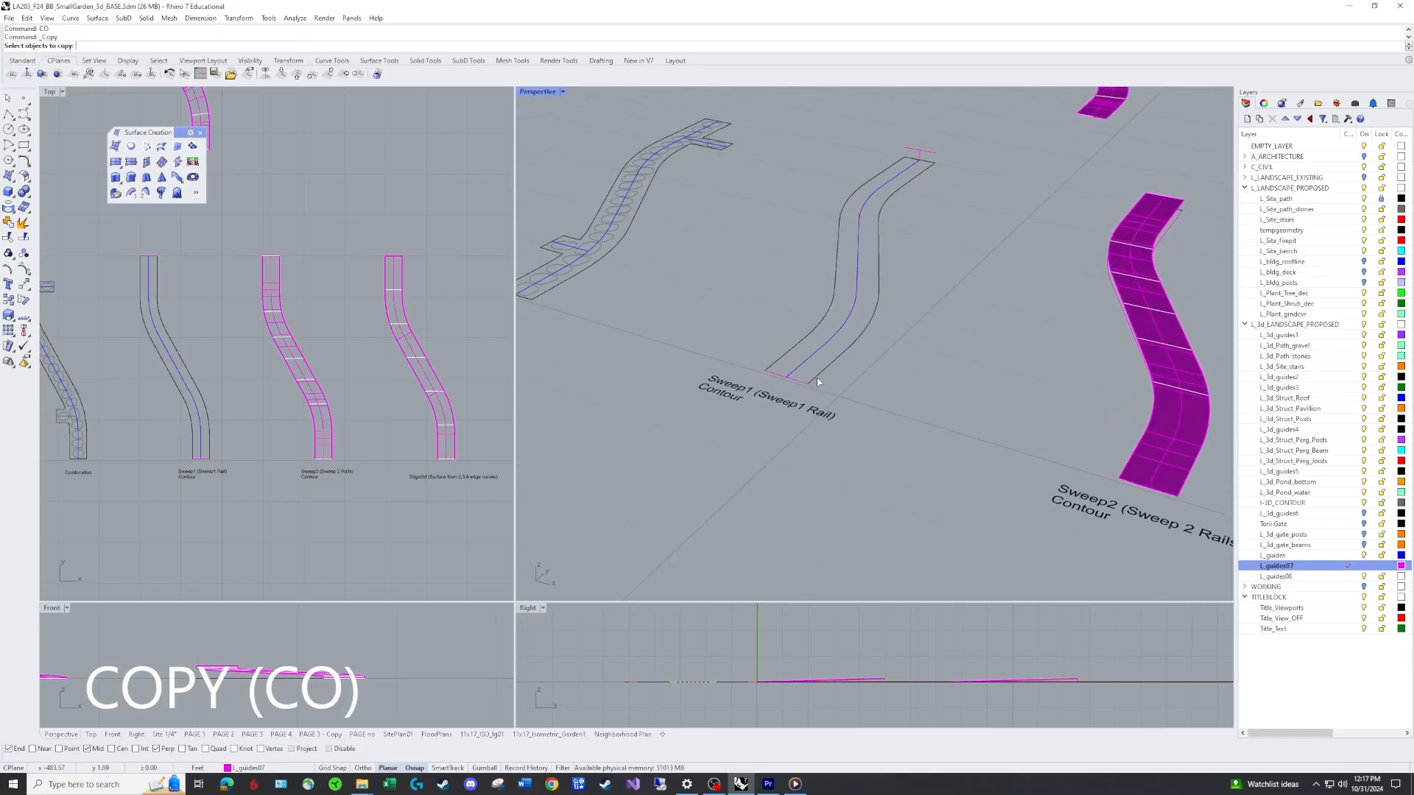
{"action": "left_click", "coordinate": [798, 381]}
{"action": "key", "text": "Return"}
{"action": "left_click", "coordinate": [786, 377]}
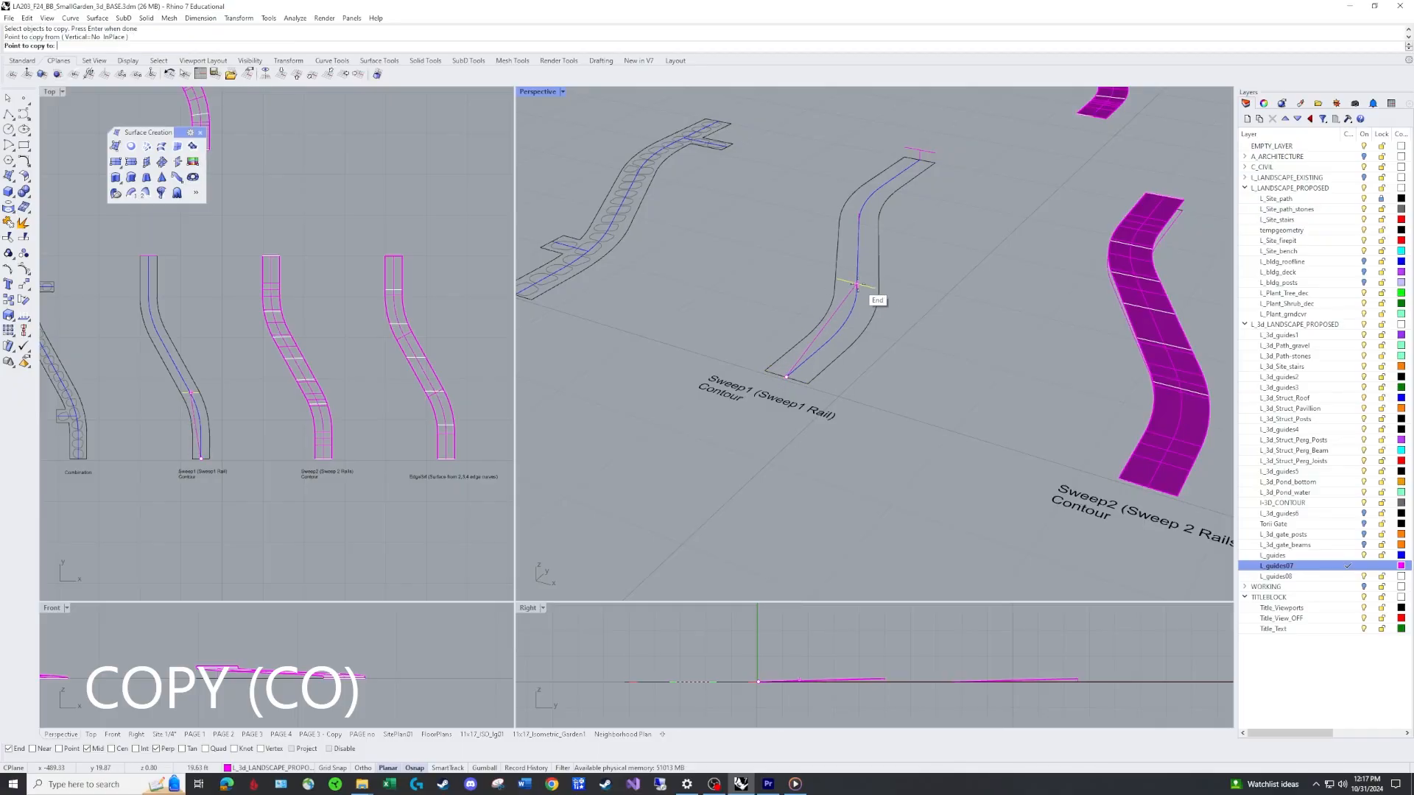
{"action": "left_click", "coordinate": [847, 297]}
{"action": "key", "text": "Return"}
{"action": "scroll", "coordinate": [854, 294], "scroll_direction": "up", "scroll_amount": 6}
{"action": "scroll", "coordinate": [810, 383], "scroll_direction": "down", "scroll_amount": 5}
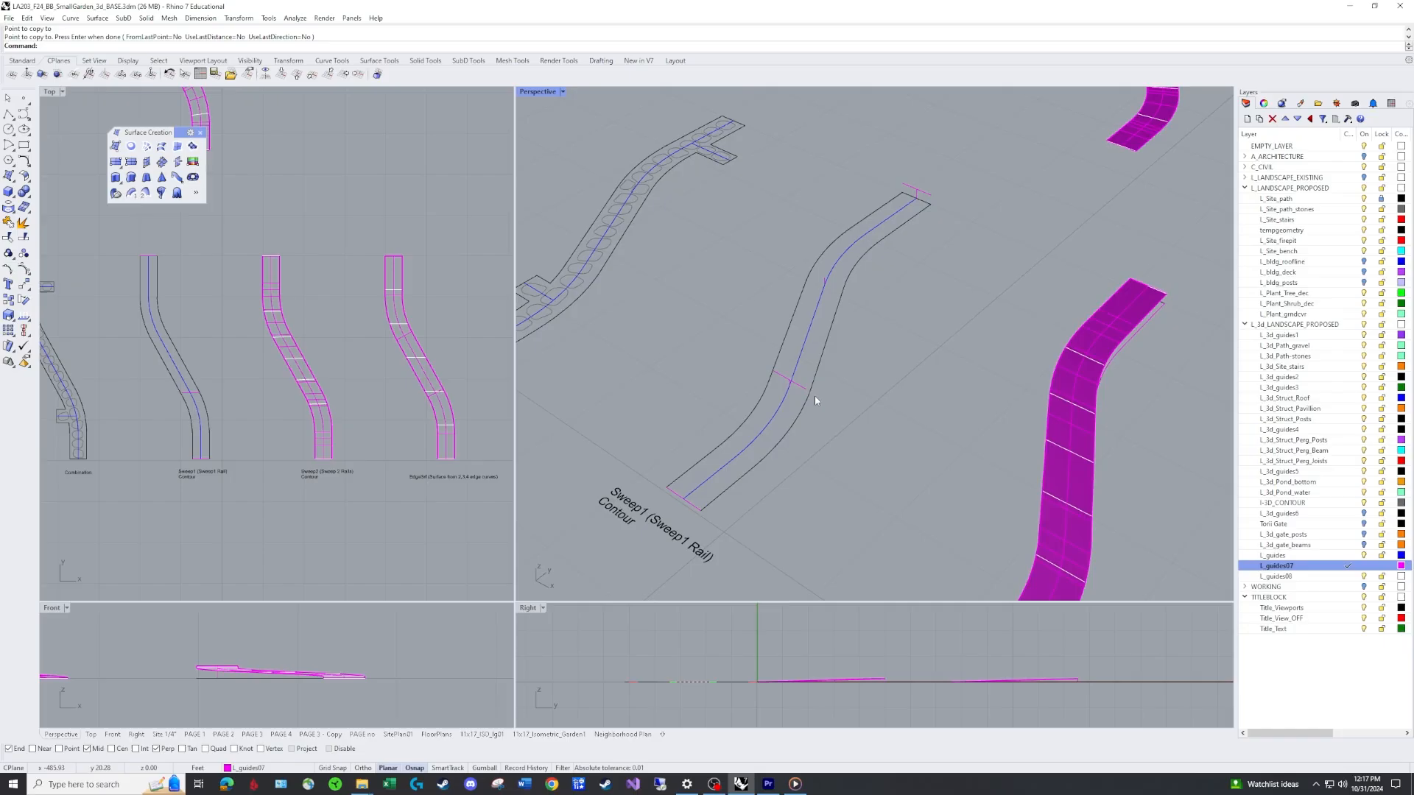
{"action": "scroll", "coordinate": [810, 392], "scroll_direction": "up", "scroll_amount": 4}
{"action": "scroll", "coordinate": [794, 387], "scroll_direction": "up", "scroll_amount": 1}
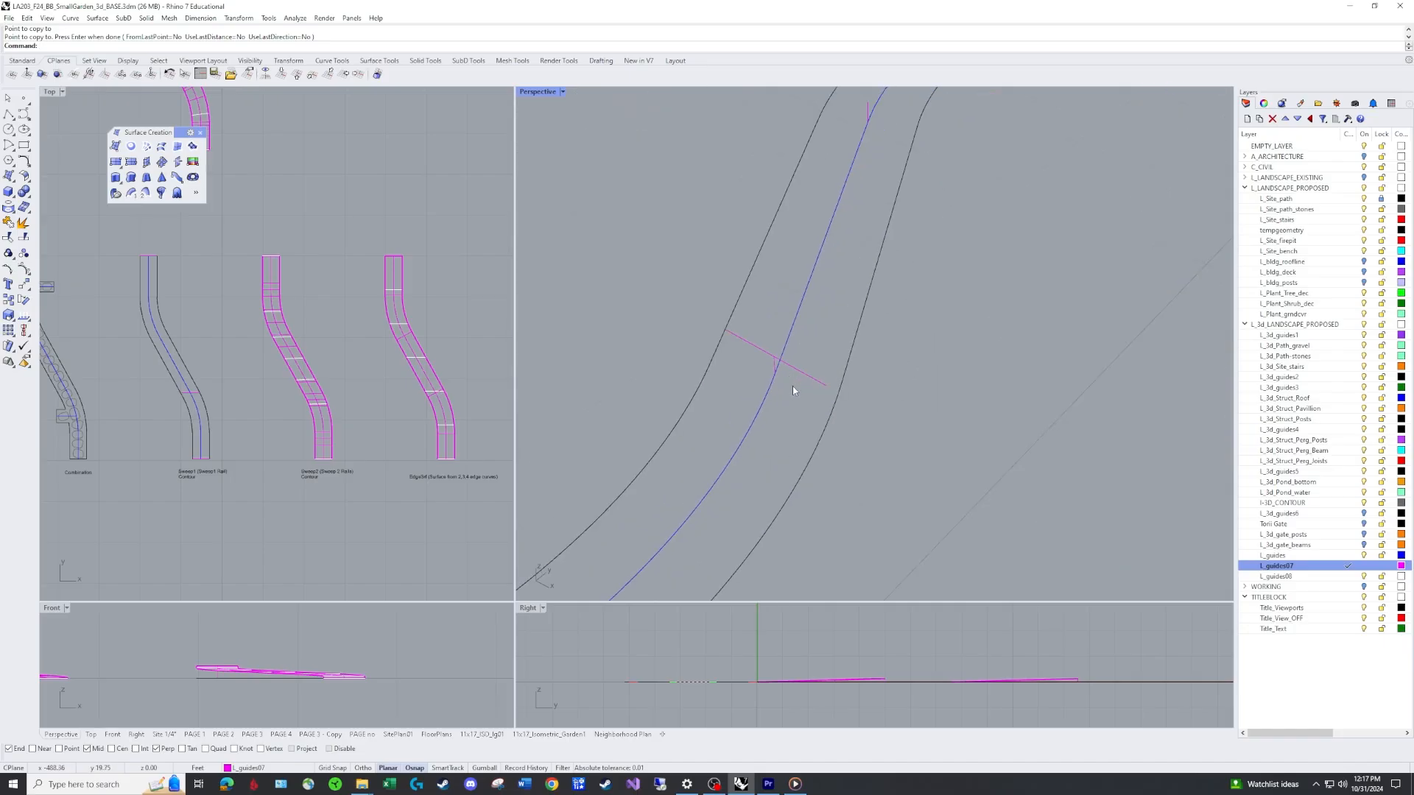
Draw a polyline from the centre rail point perpendicular to the path's outer edge.
{"action": "type", "text": "pl"}
{"action": "key", "text": "Return"}
{"action": "left_click", "coordinate": [777, 371]}
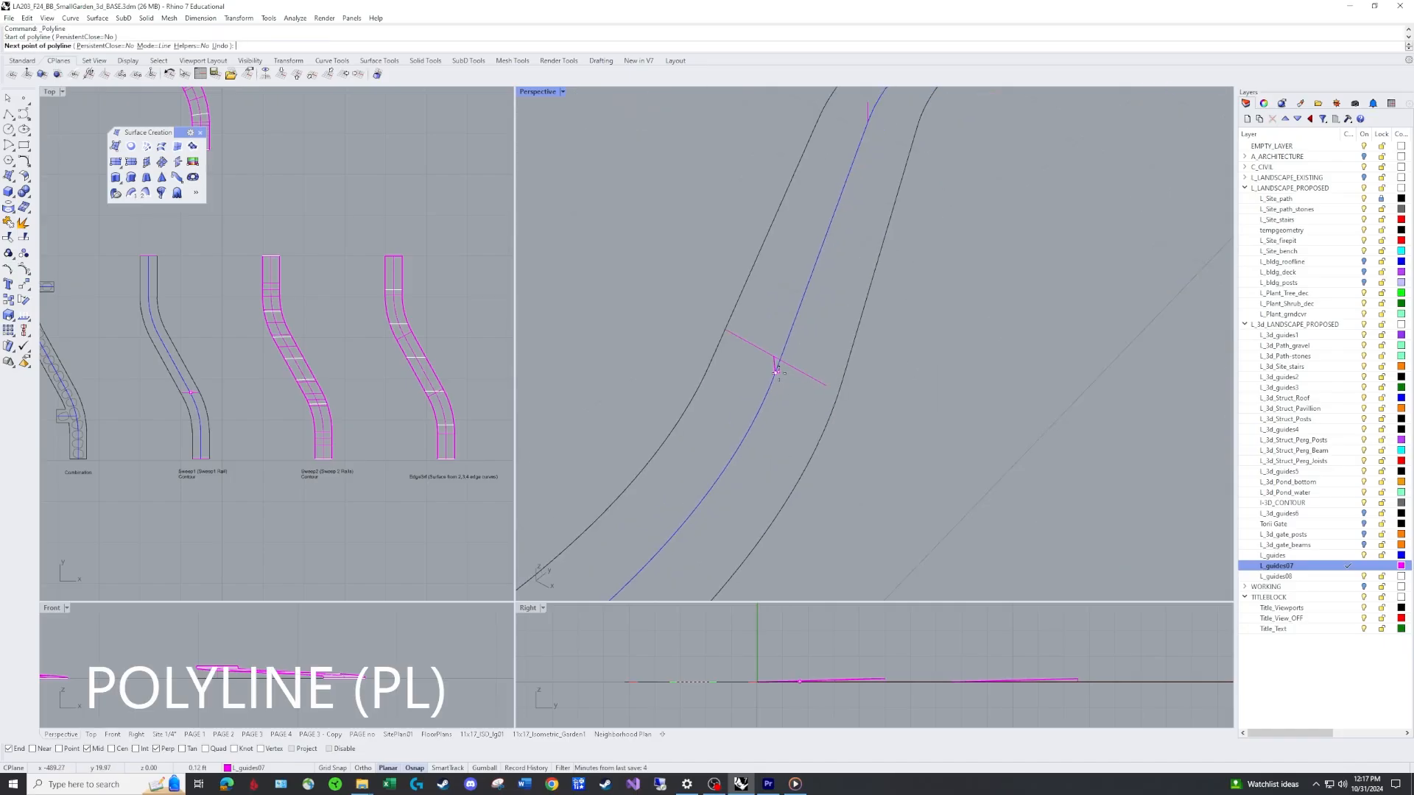
{"action": "left_click", "coordinate": [841, 381]}
{"action": "key", "text": "Return"}
{"action": "right_click_drag", "start_coordinate": [857, 399], "coordinate": [907, 371]}
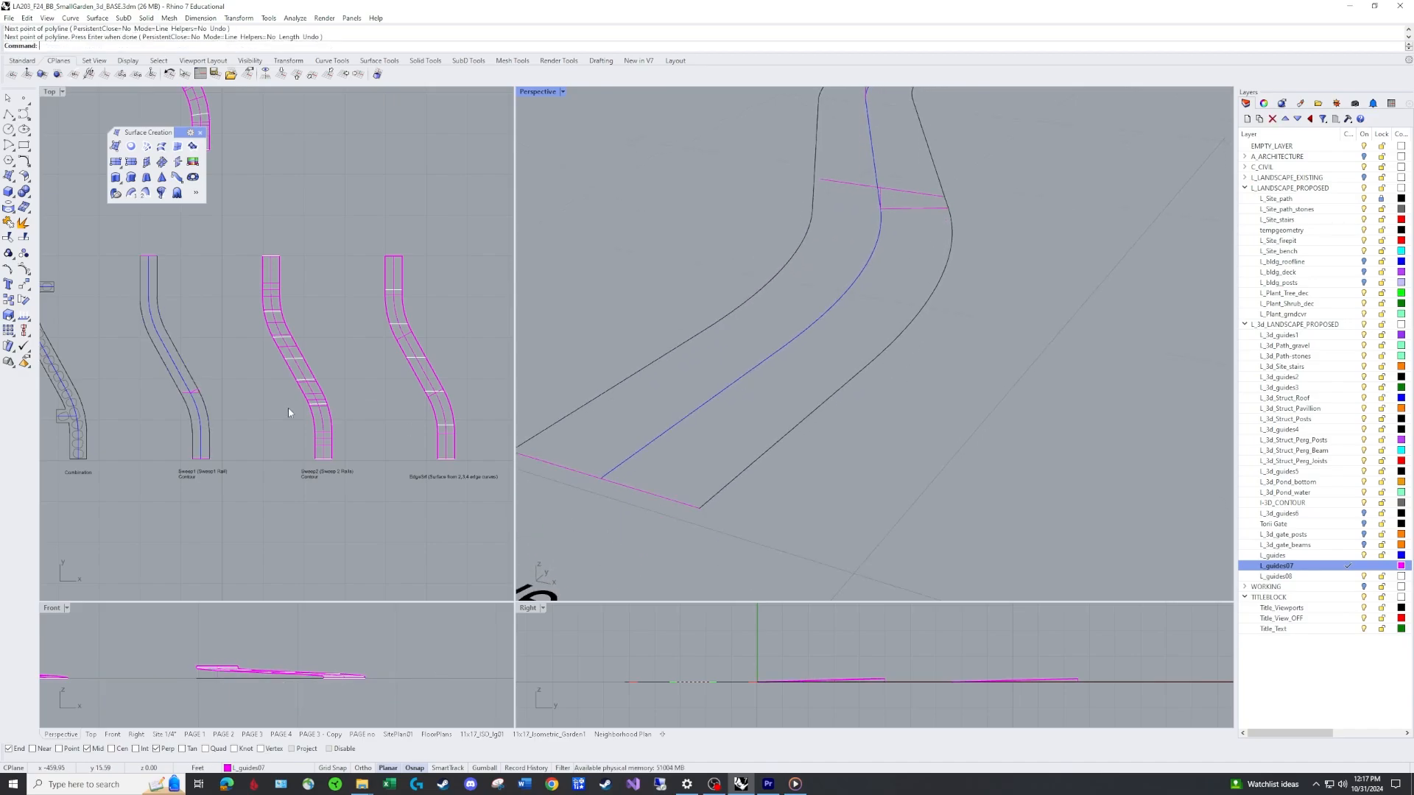
{"action": "right_click_drag", "start_coordinate": [187, 400], "coordinate": [223, 407]}
{"action": "scroll", "coordinate": [234, 397], "scroll_direction": "up", "scroll_amount": 15}
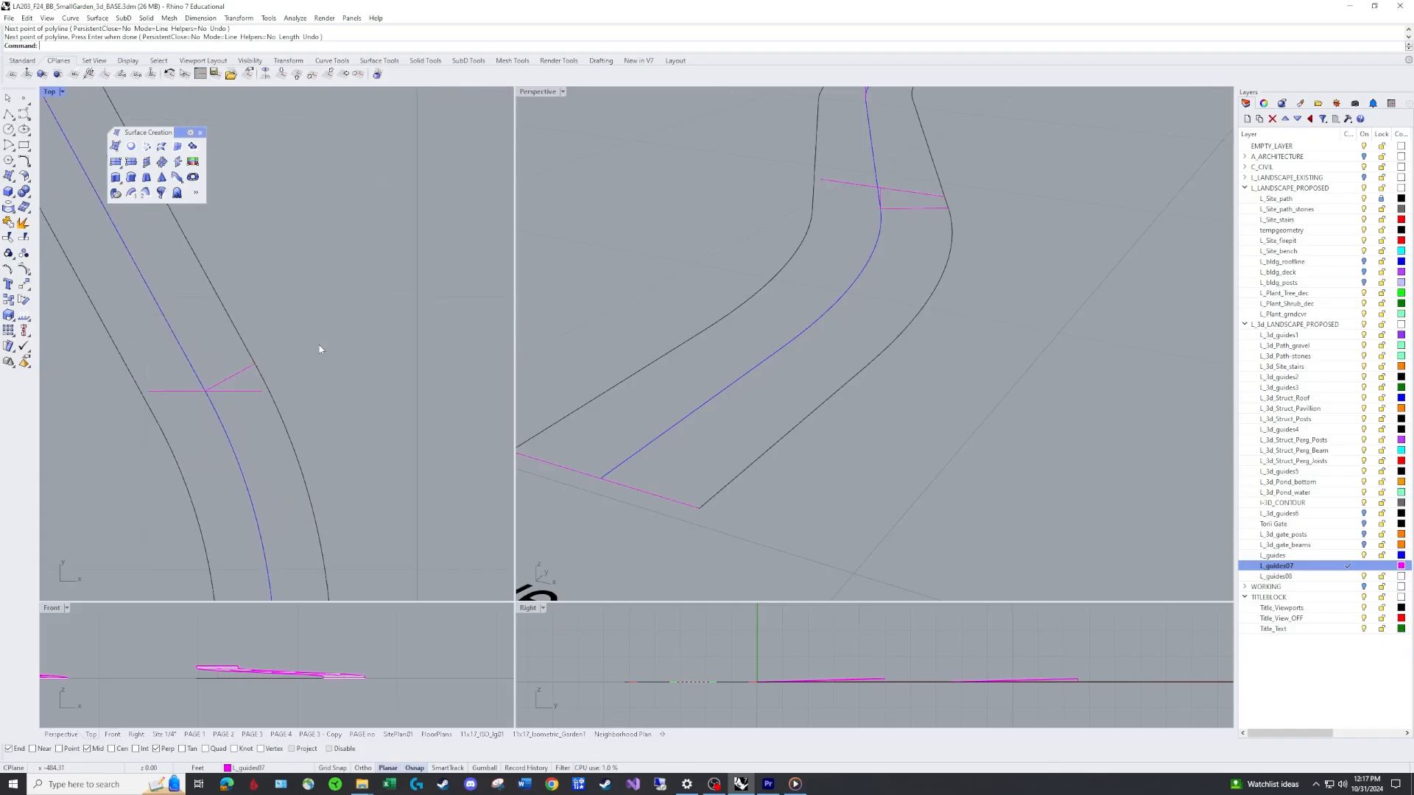
Copy the curve at the far rail point across to the path's outer edge.
{"action": "type", "text": "co"}
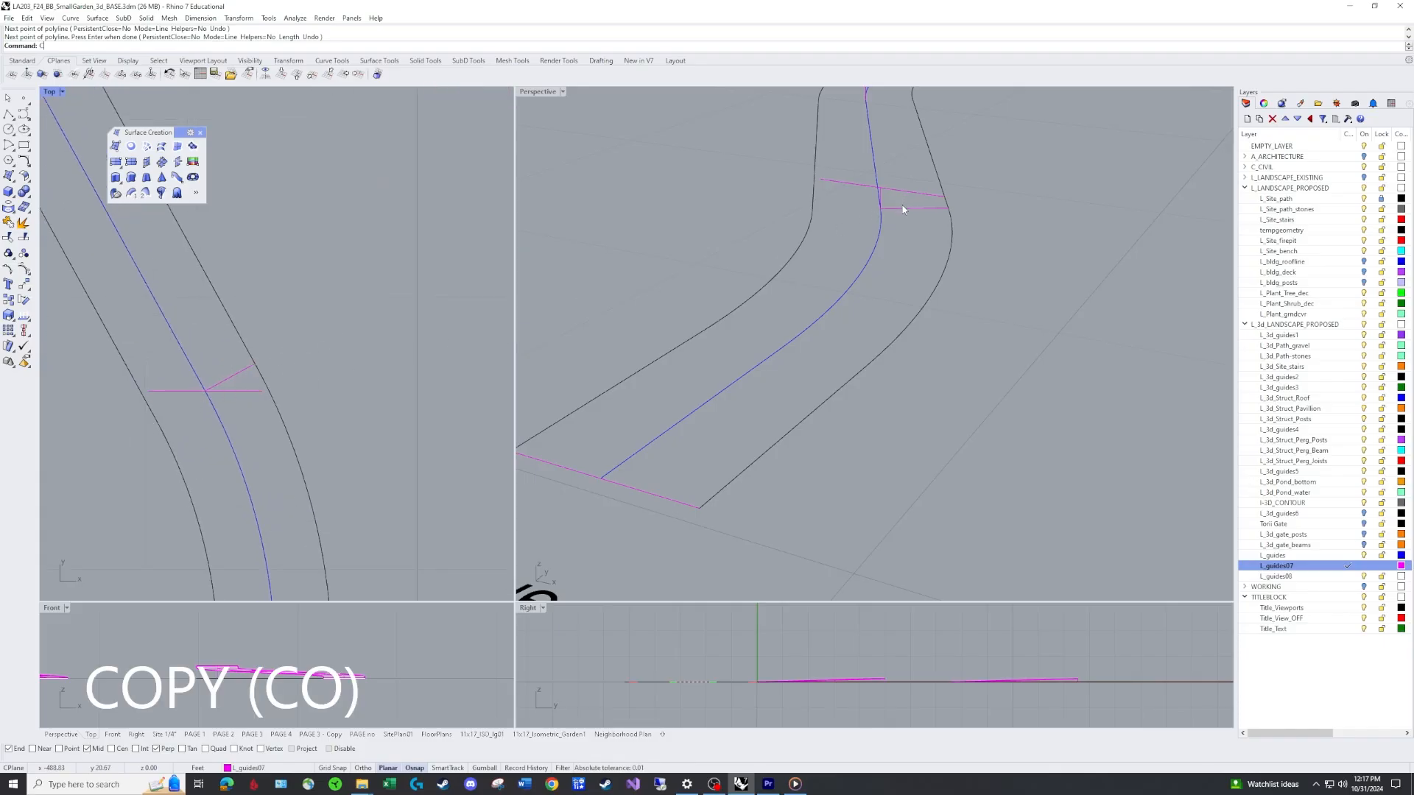
{"action": "key", "text": "Return"}
{"action": "left_click", "coordinate": [884, 215]}
{"action": "key", "text": "Return"}
{"action": "left_click", "coordinate": [880, 208]}
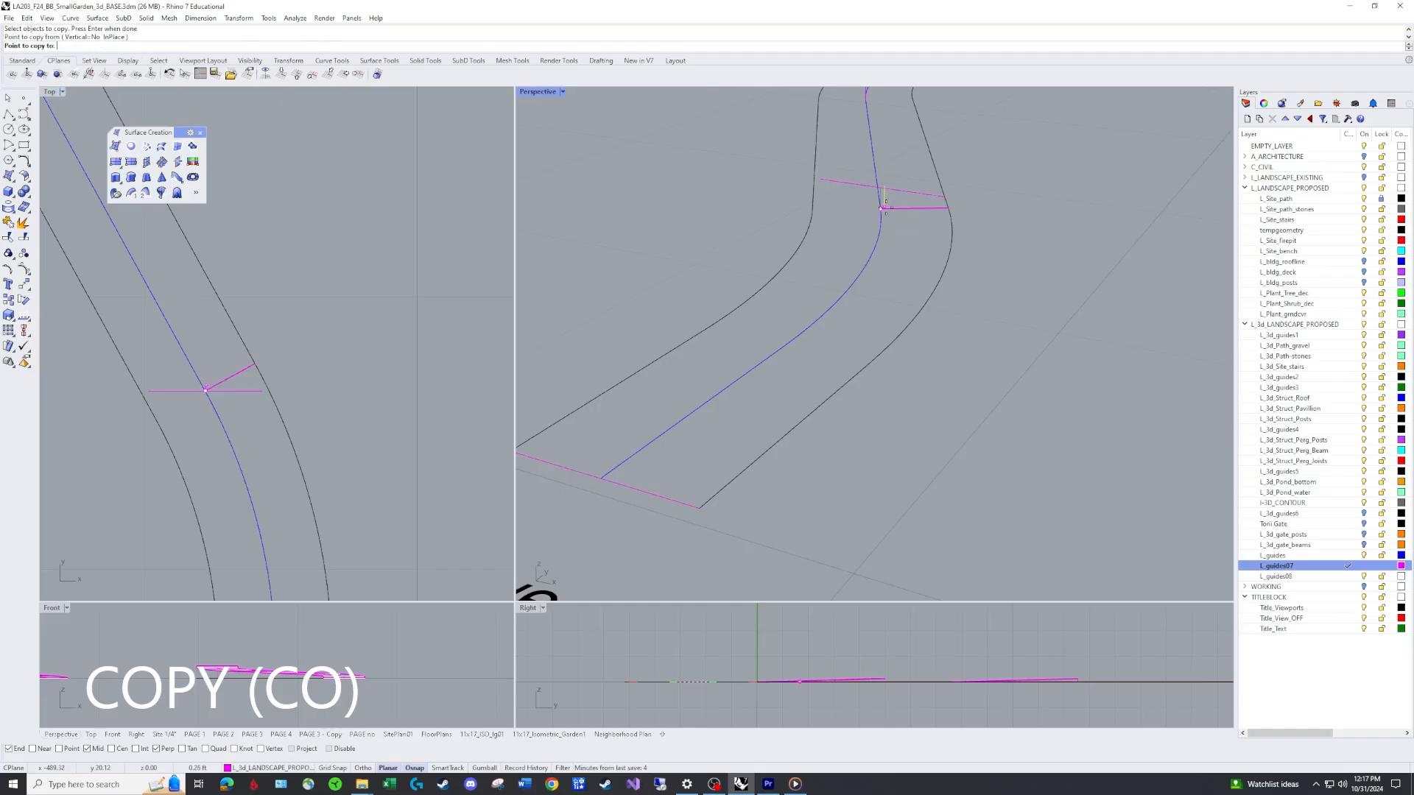
{"action": "left_click", "coordinate": [950, 204]}
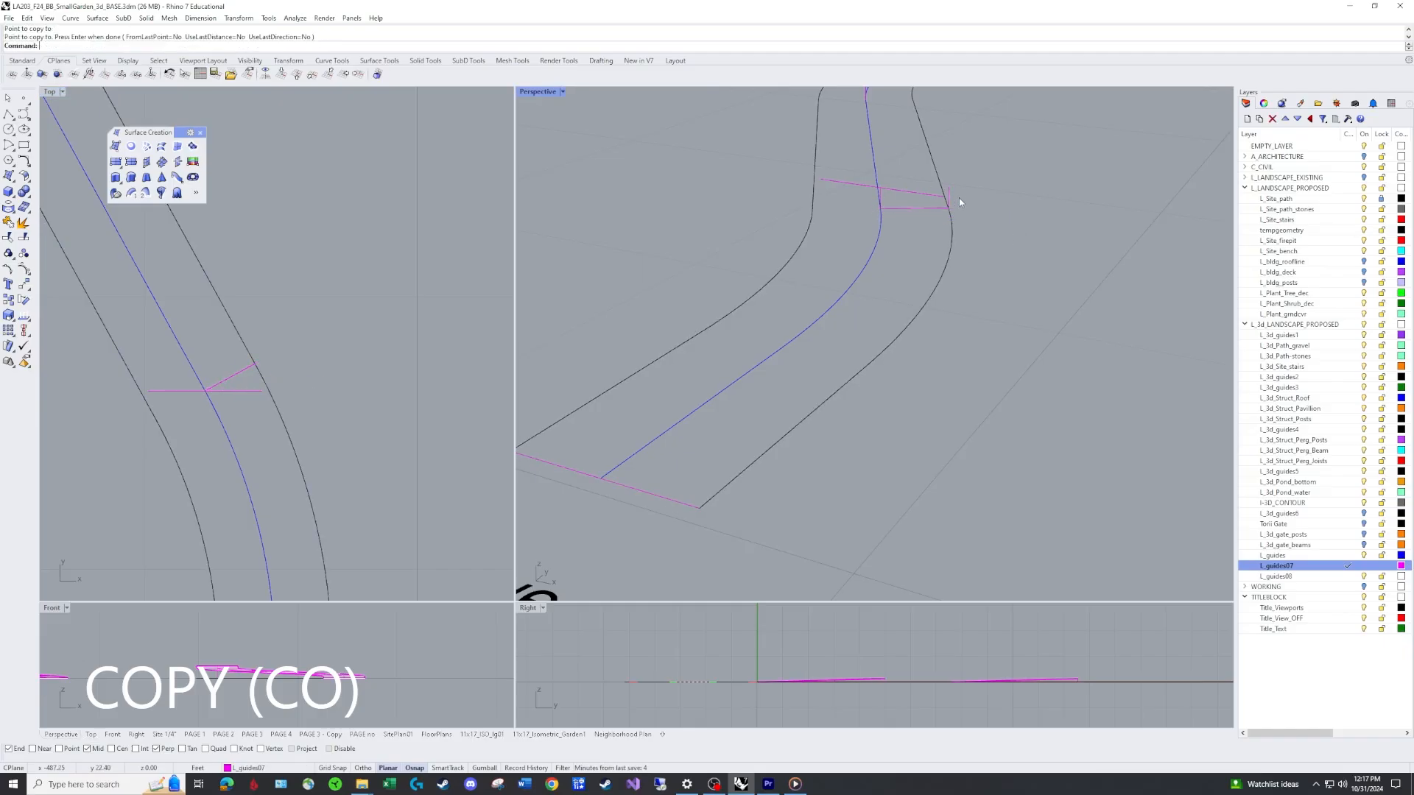
Rotate a copy of the middle cross line about its rail point until perpendicular to the path edge, then erase the original line.
{"action": "scroll", "coordinate": [958, 198], "scroll_direction": "up", "scroll_amount": 4}
{"action": "scroll", "coordinate": [265, 368], "scroll_direction": "up", "scroll_amount": 1}
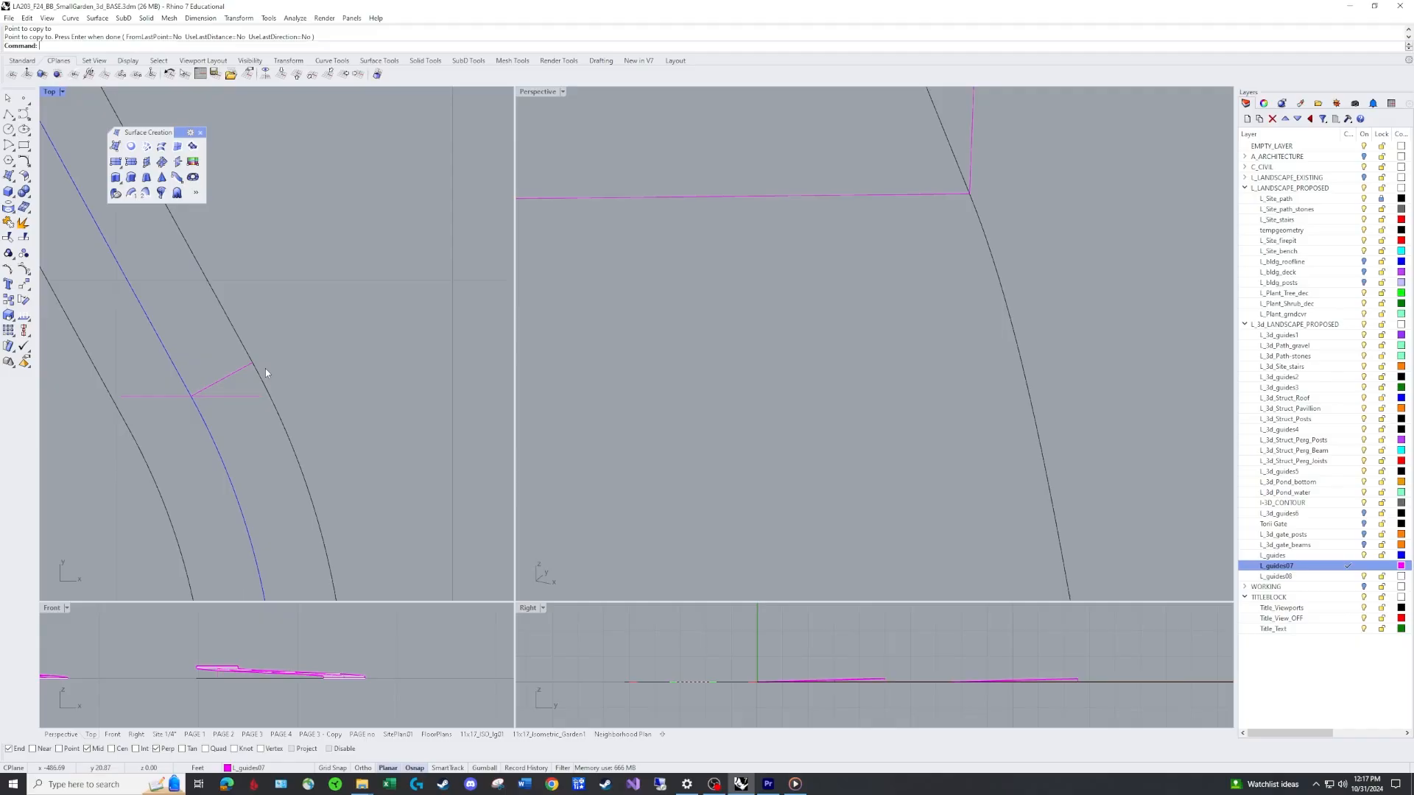
{"action": "scroll", "coordinate": [957, 228], "scroll_direction": "down", "scroll_amount": 5}
{"action": "right_click_drag", "start_coordinate": [889, 248], "coordinate": [783, 324]}
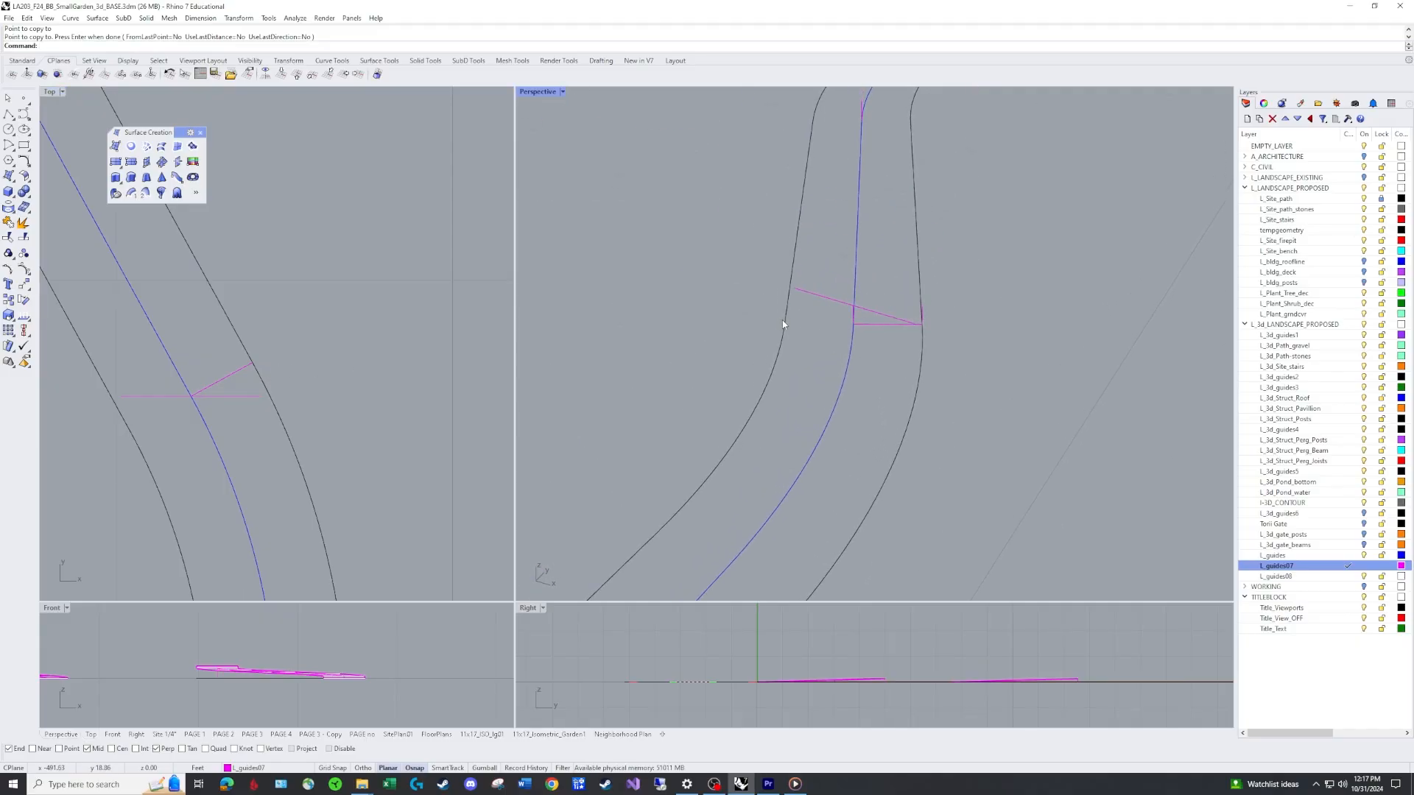
{"action": "type", "text": "ro"}
{"action": "key", "text": "Return"}
{"action": "left_click", "coordinate": [869, 310]}
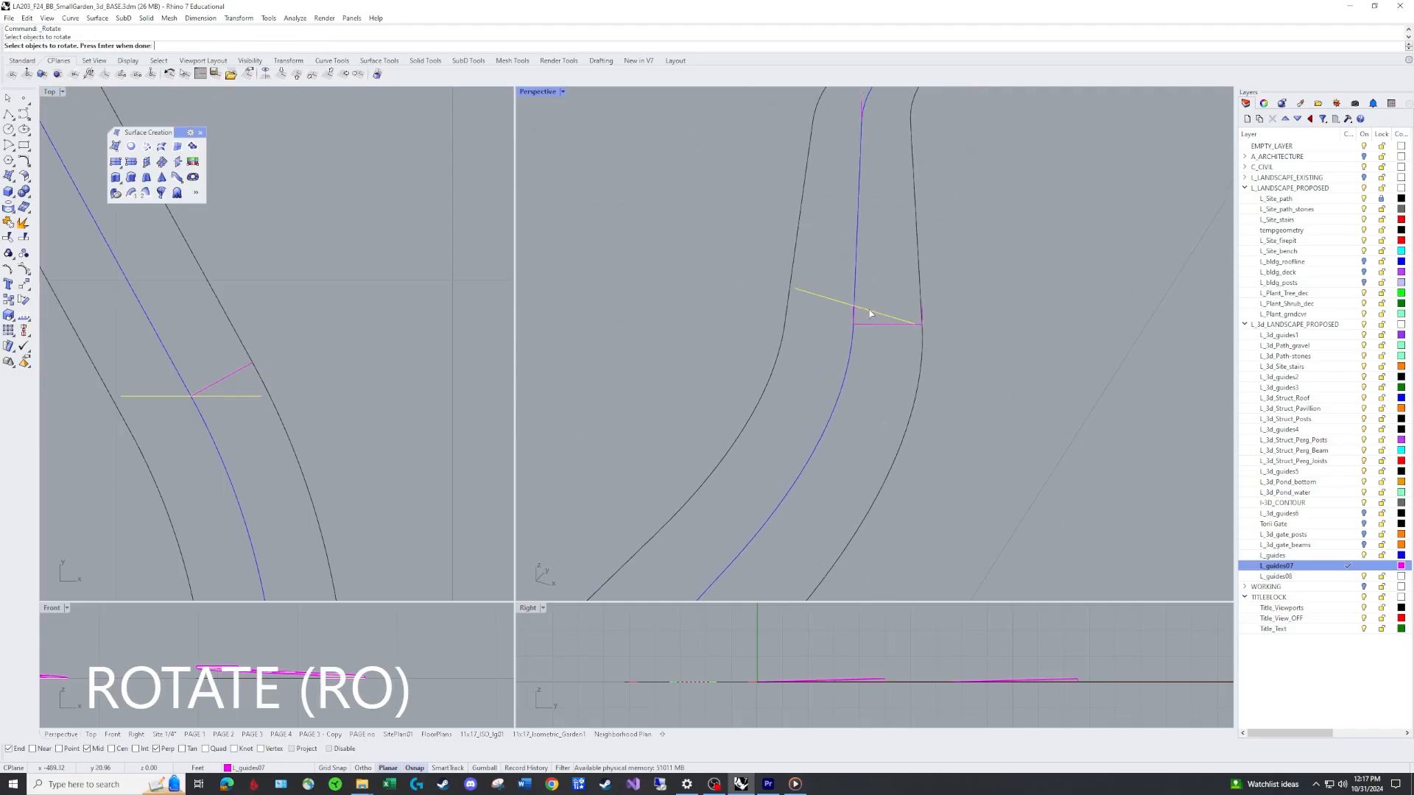
{"action": "right_click_drag", "start_coordinate": [878, 299], "coordinate": [852, 293]}
{"action": "key", "text": "Return"}
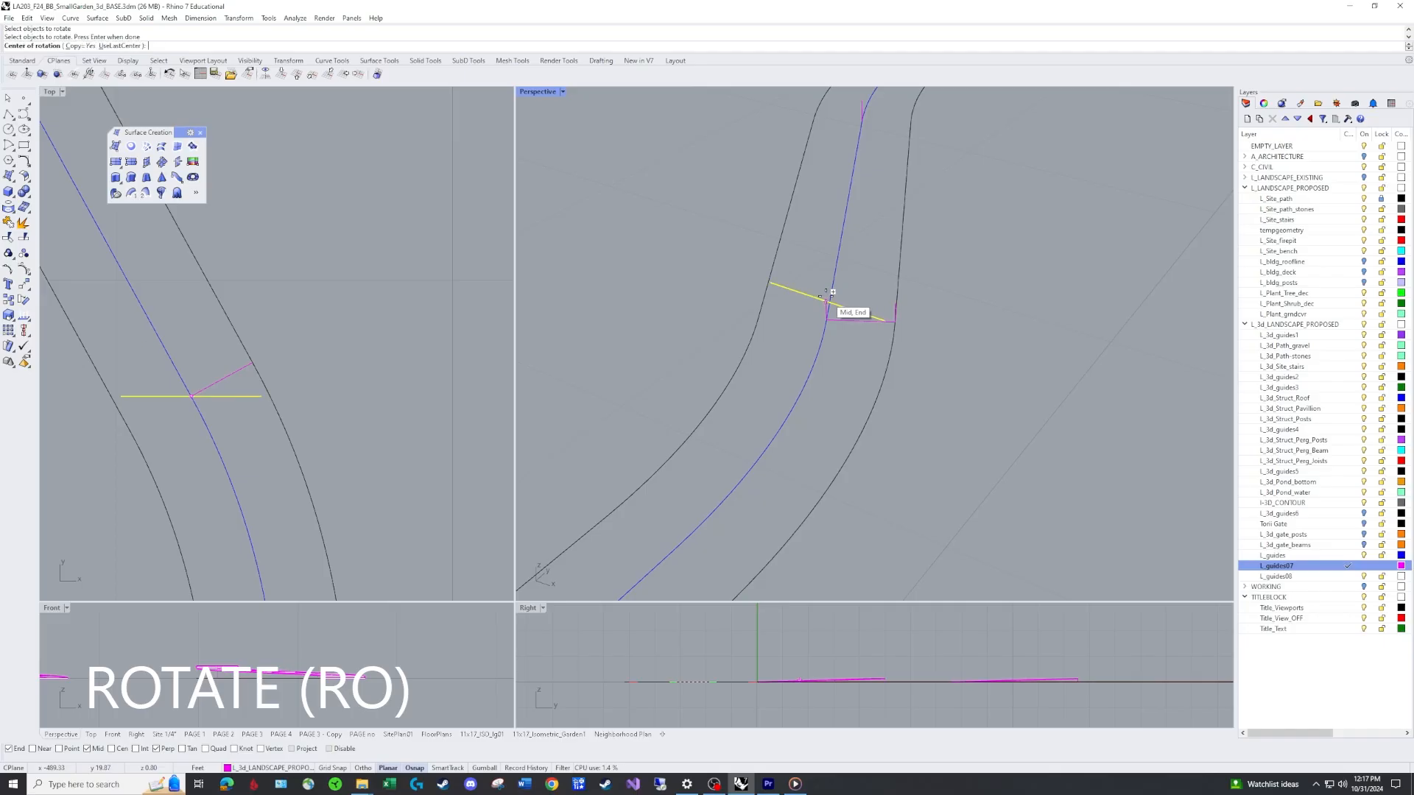
{"action": "left_click", "coordinate": [827, 300]}
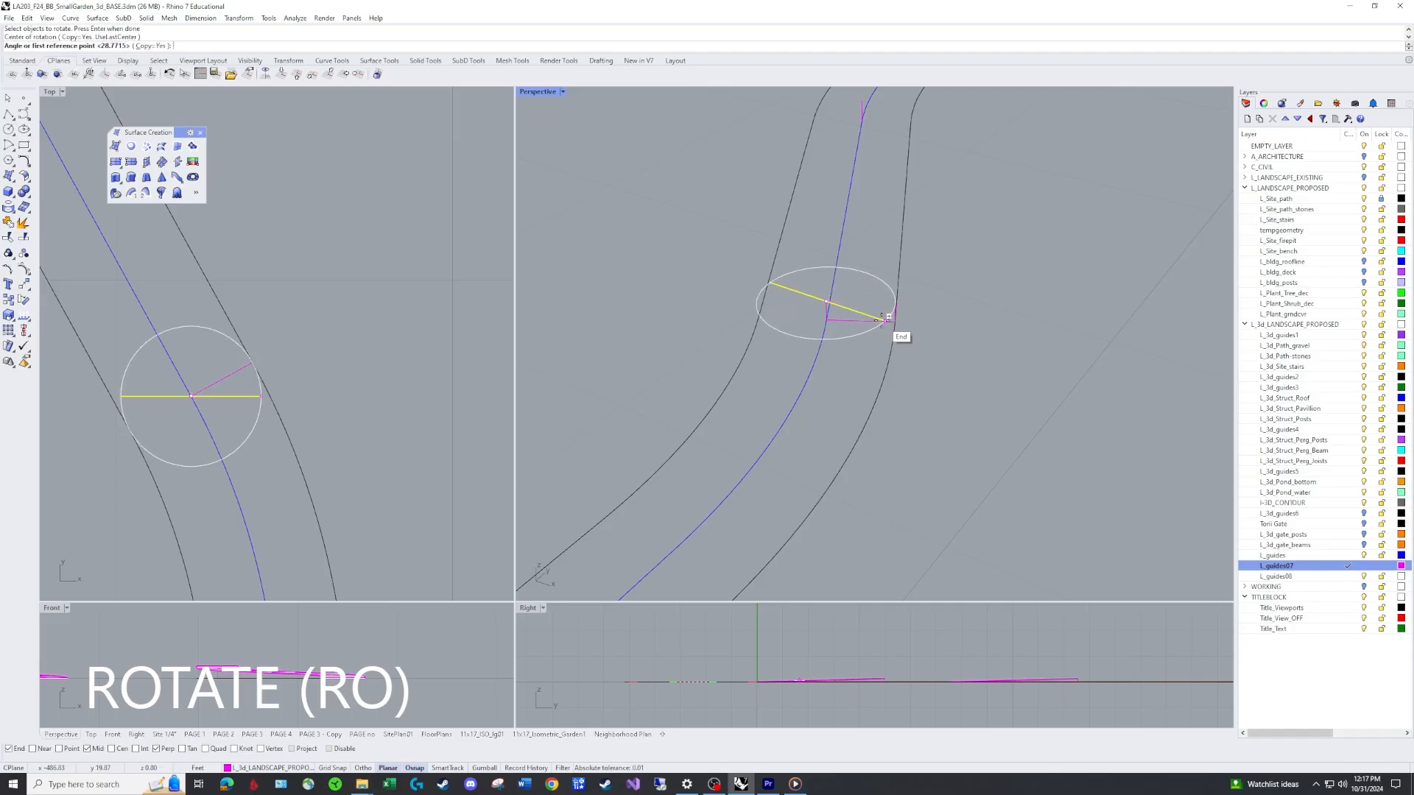
{"action": "left_click", "coordinate": [886, 317]}
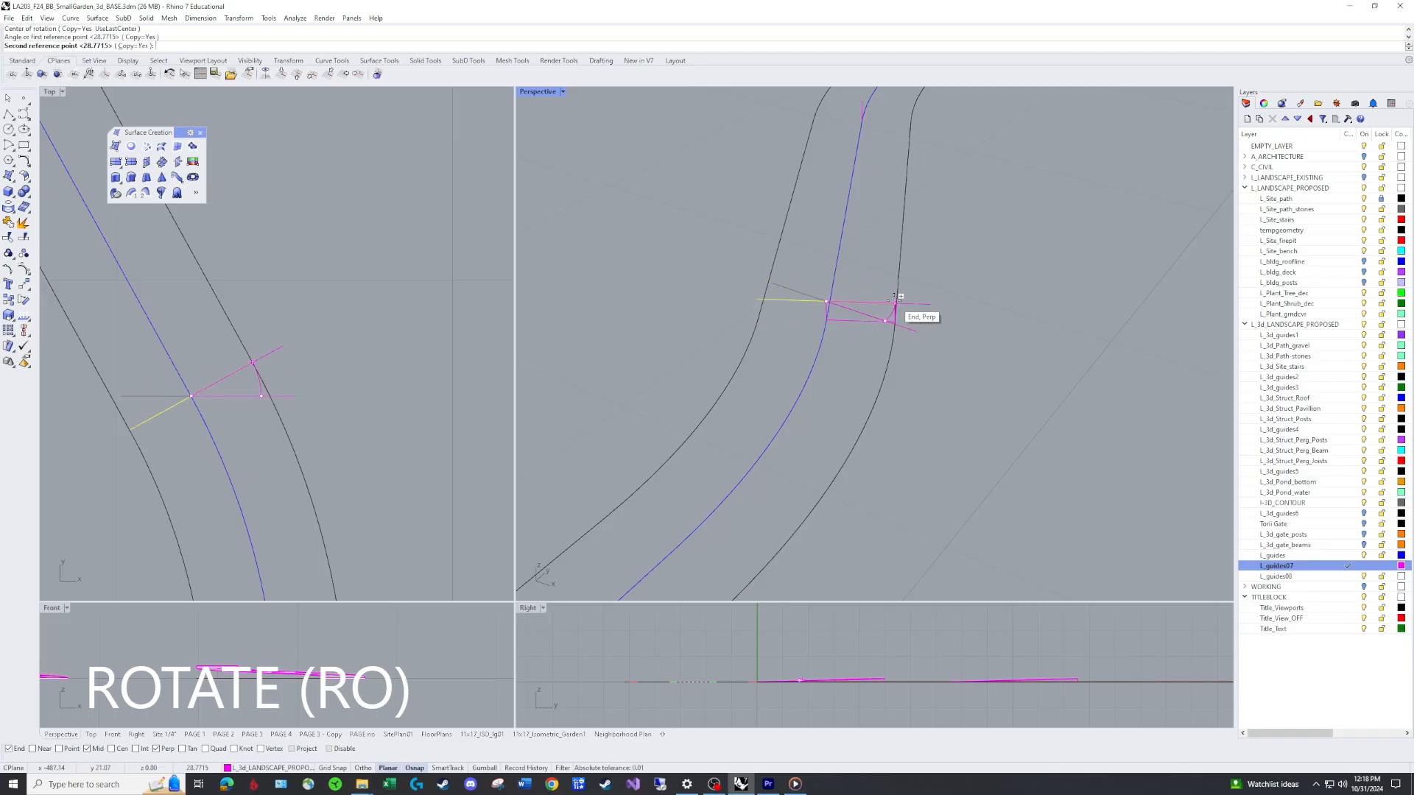
{"action": "left_click", "coordinate": [907, 315]}
{"action": "key", "text": "Return"}
{"action": "type", "text": "e"}
{"action": "key", "text": "Return"}
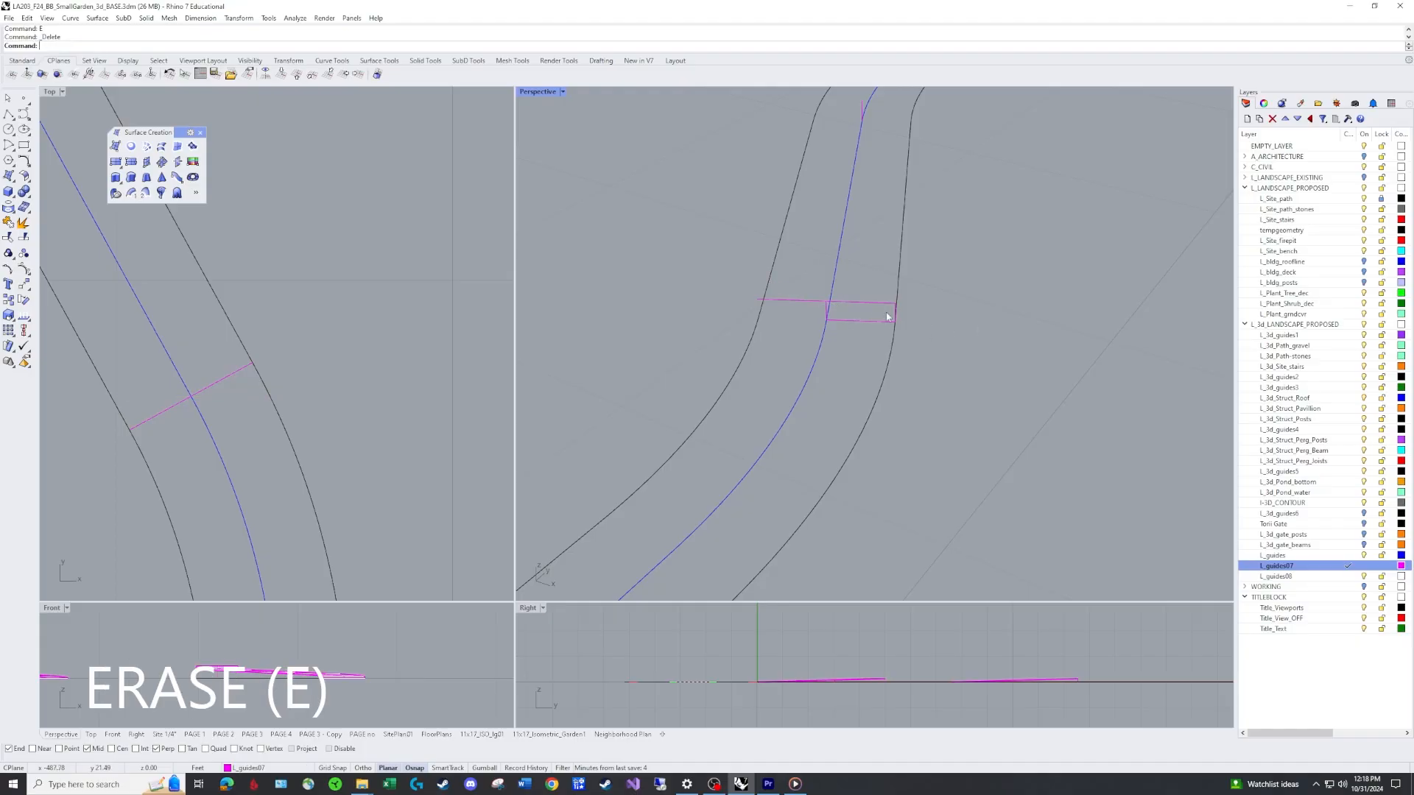
Copy the rotated cross line from its rail point to a rail point farther along the path.
{"action": "scroll", "coordinate": [940, 311], "scroll_direction": "down", "scroll_amount": 6}
{"action": "mouse_move", "coordinate": [940, 309]}
{"action": "right_mouse_down"}
{"action": "mouse_move", "coordinate": [933, 268]}
{"action": "mouse_move", "coordinate": [941, 301]}
{"action": "right_mouse_up"}
{"action": "scroll", "coordinate": [927, 296], "scroll_direction": "up", "scroll_amount": 8}
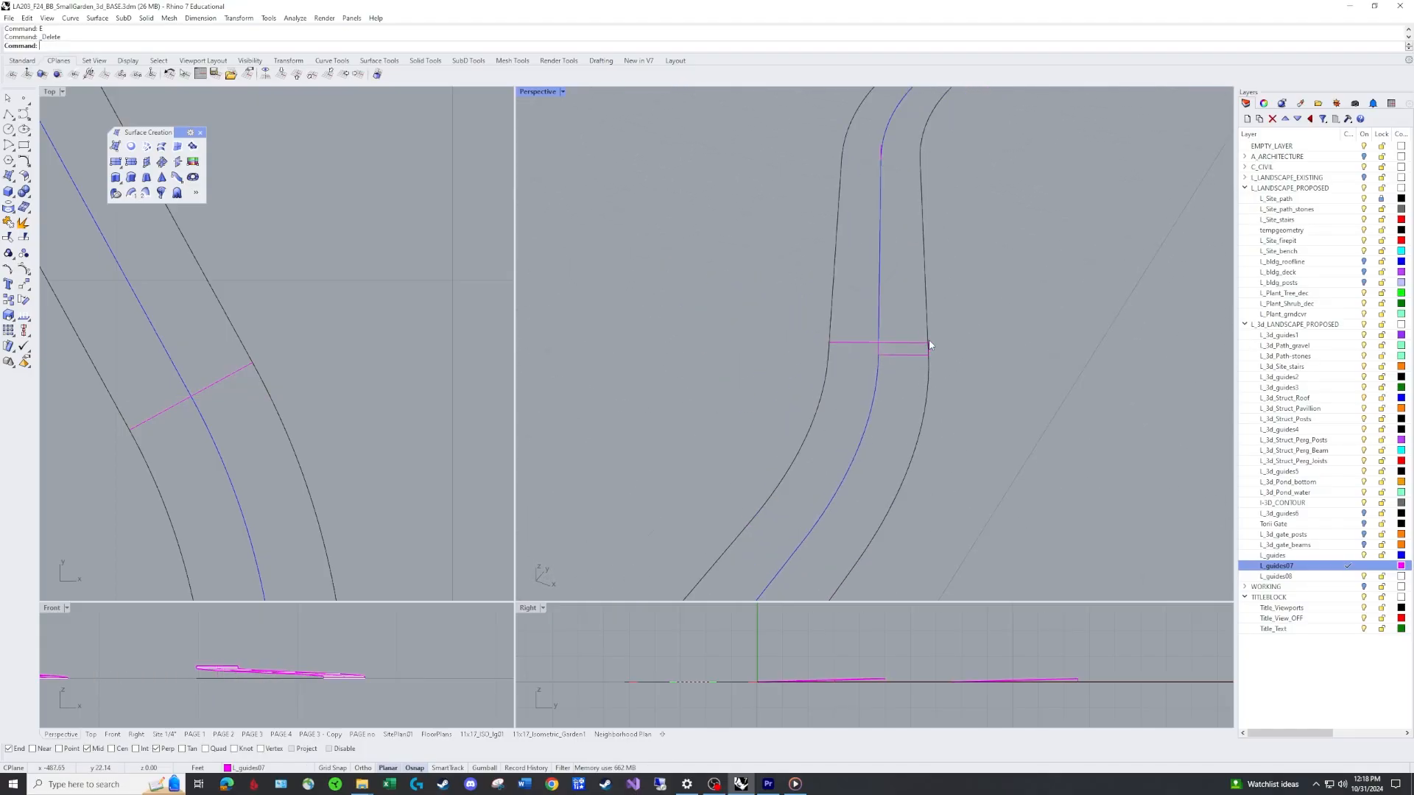
{"action": "scroll", "coordinate": [819, 346], "scroll_direction": "down", "scroll_amount": 5}
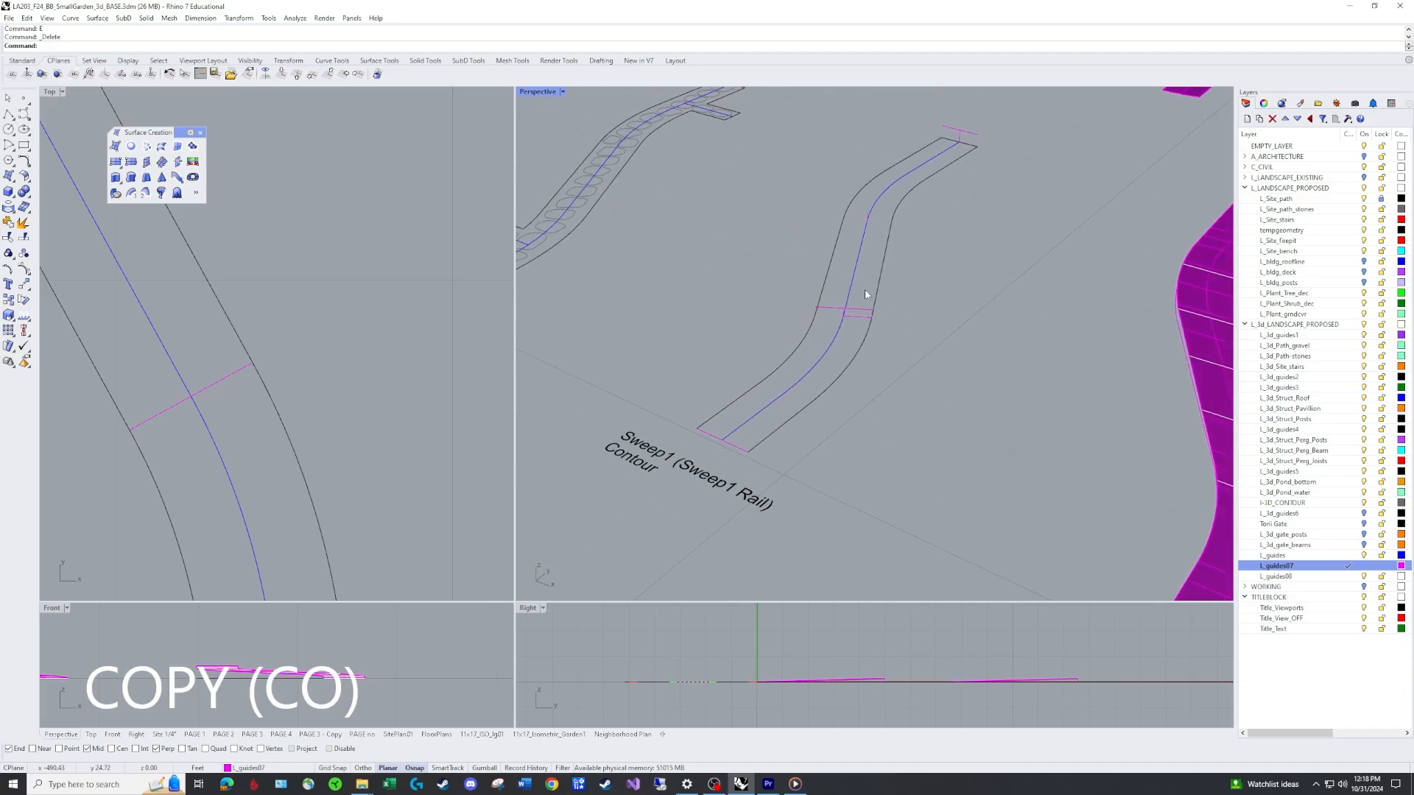
{"action": "type", "text": "co"}
{"action": "key", "text": "Return"}
{"action": "left_click", "coordinate": [841, 308]}
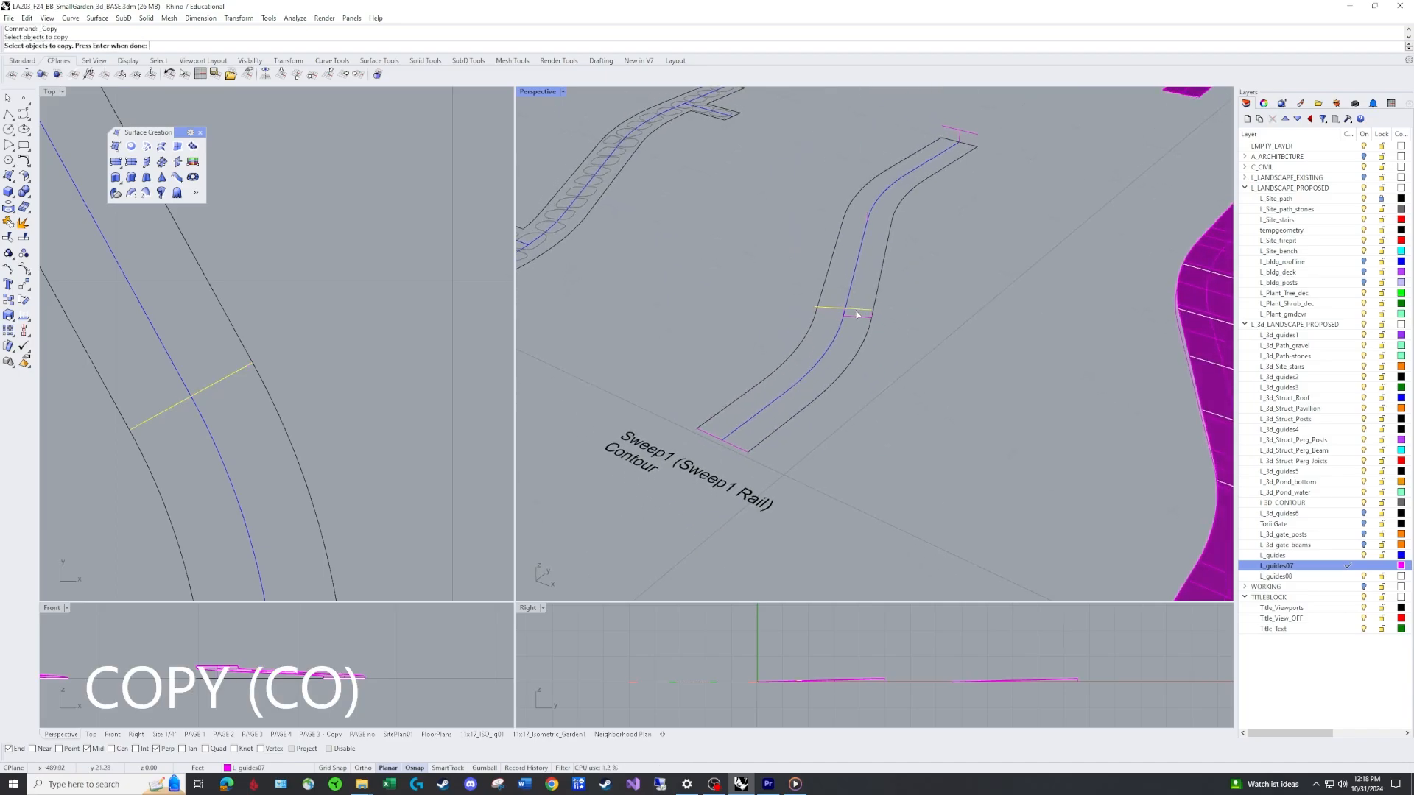
{"action": "key", "text": "Return"}
{"action": "left_click", "coordinate": [842, 308]}
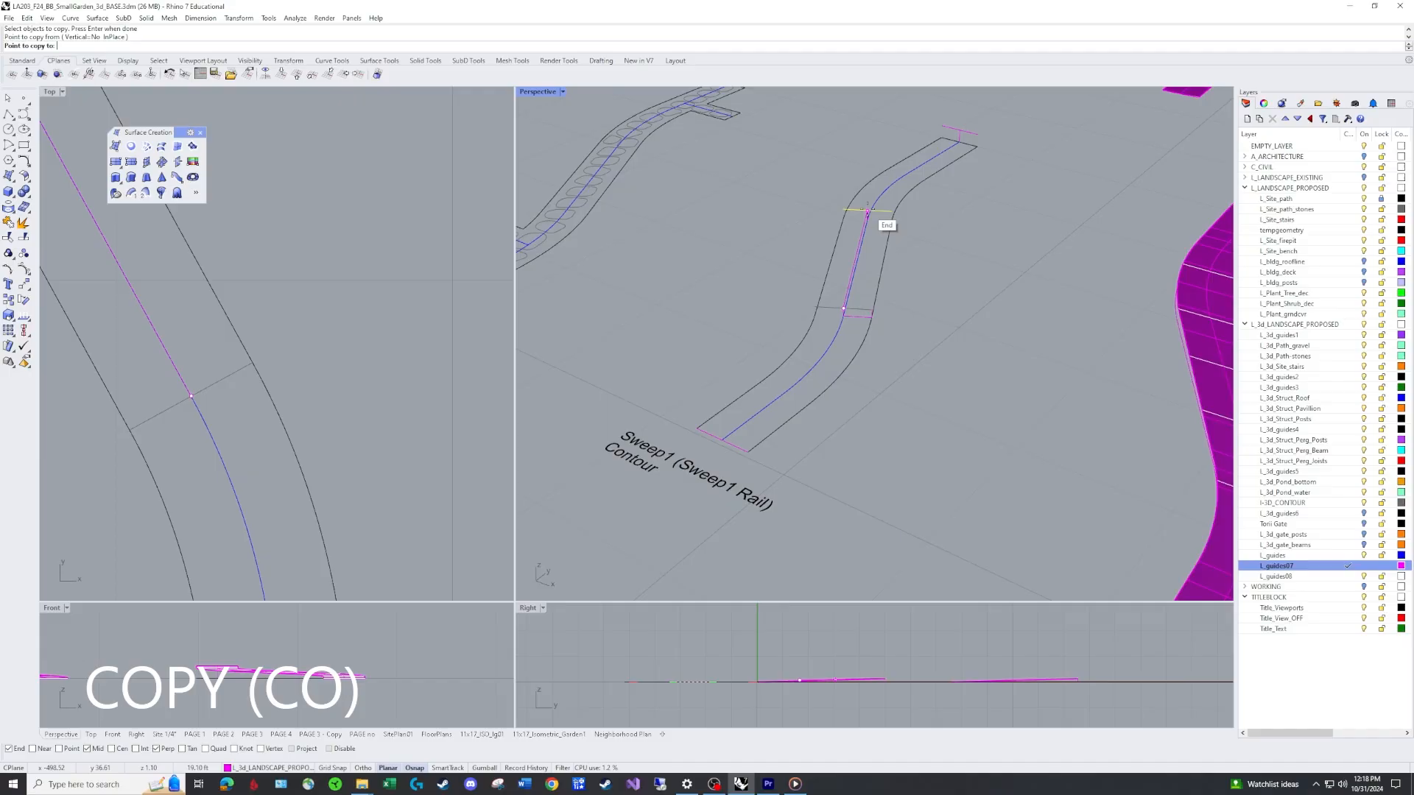
{"action": "key", "text": "Return"}
Erase the stray cross-section curves near the upper rail point.
{"action": "scroll", "coordinate": [828, 315], "scroll_direction": "down", "scroll_amount": 2}
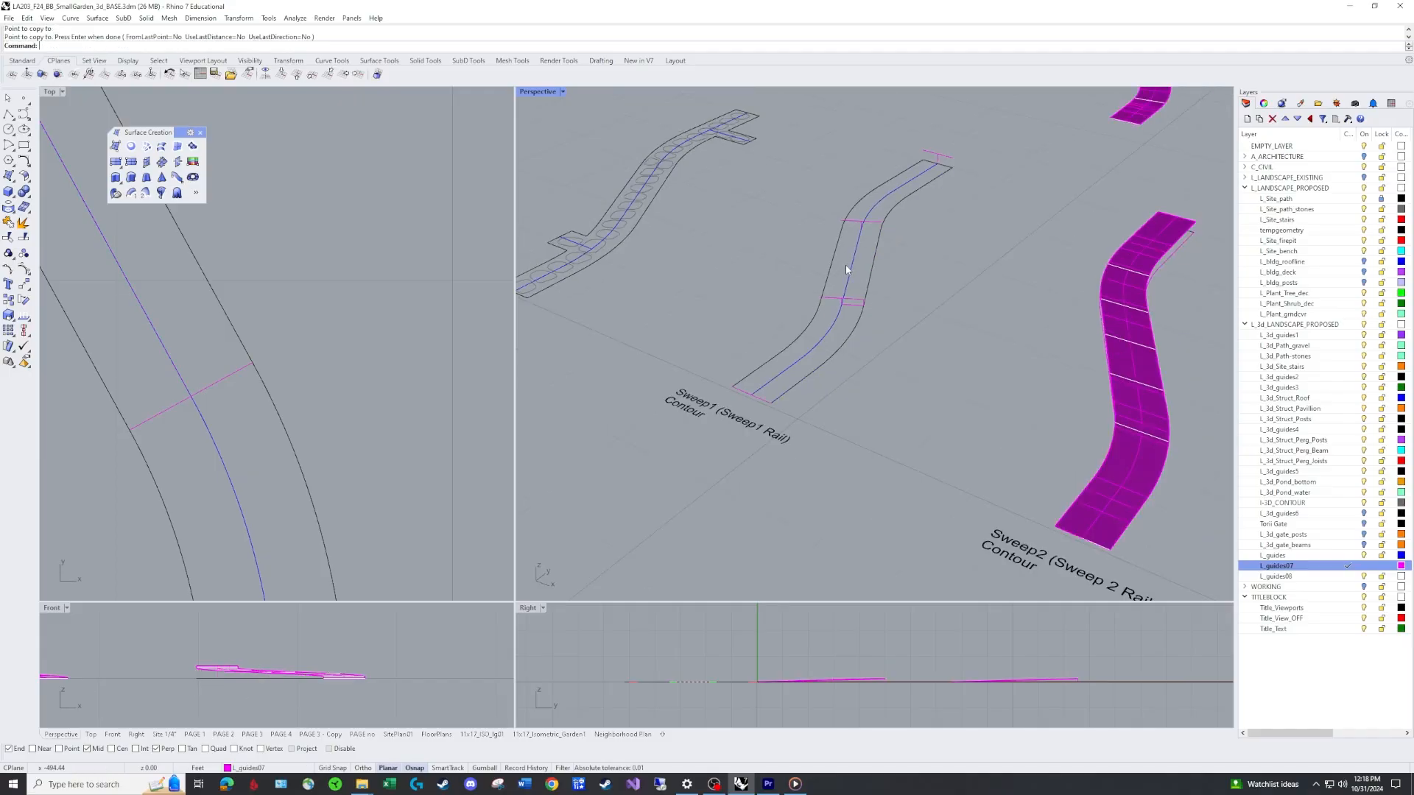
{"action": "scroll", "coordinate": [876, 272], "scroll_direction": "down", "scroll_amount": 2}
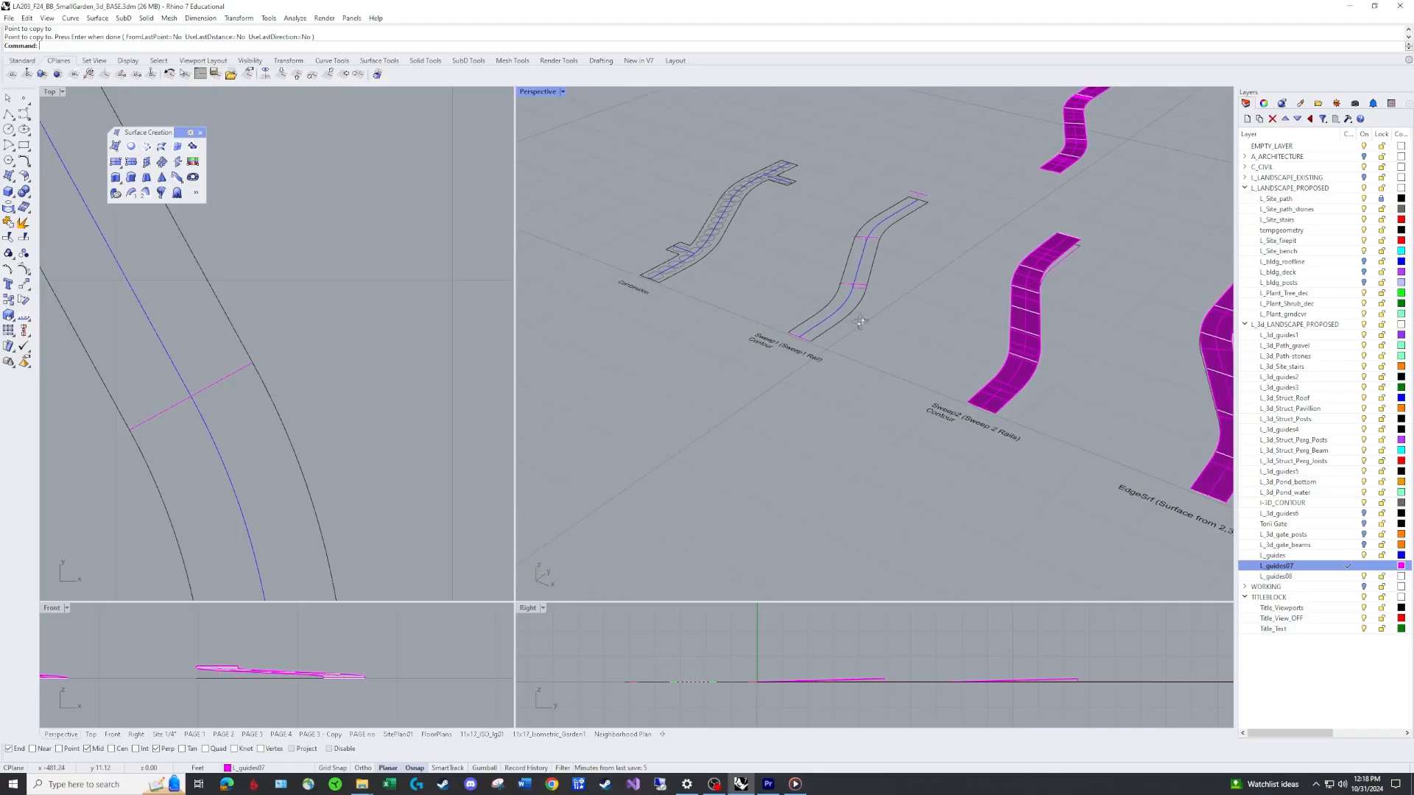
{"action": "scroll", "coordinate": [860, 258], "scroll_direction": "up", "scroll_amount": 5}
{"action": "left_click", "coordinate": [863, 273]}
{"action": "type", "text": "E"}
{"action": "key", "text": "Return"}
{"action": "left_click", "coordinate": [874, 266]}
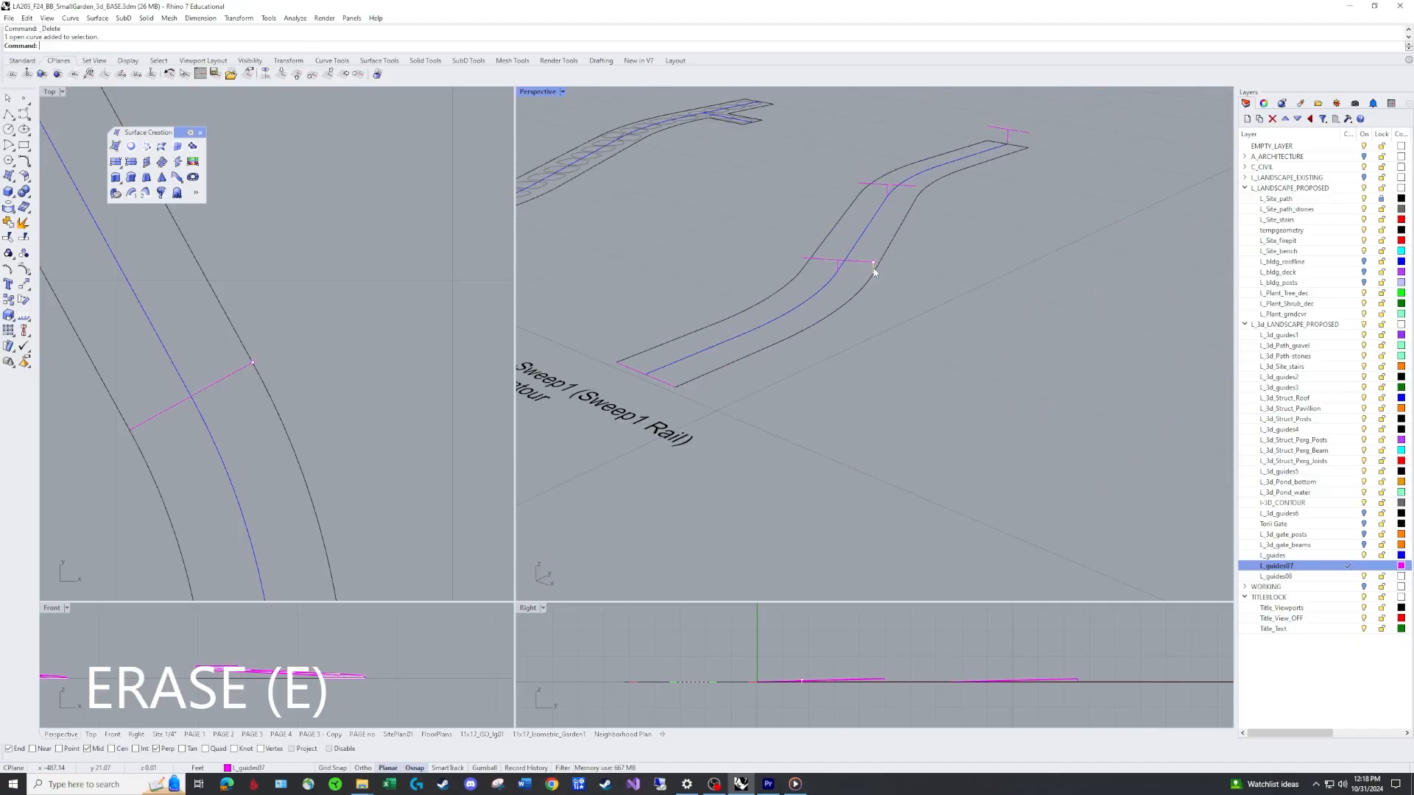
{"action": "type", "text": "E"}
{"action": "key", "text": "Return"}
Save the model.
{"action": "scroll", "coordinate": [881, 291], "scroll_direction": "down", "scroll_amount": 3}
{"action": "right_click_drag", "start_coordinate": [882, 290], "coordinate": [885, 315]}
{"action": "key", "text": "ctrl+s"}
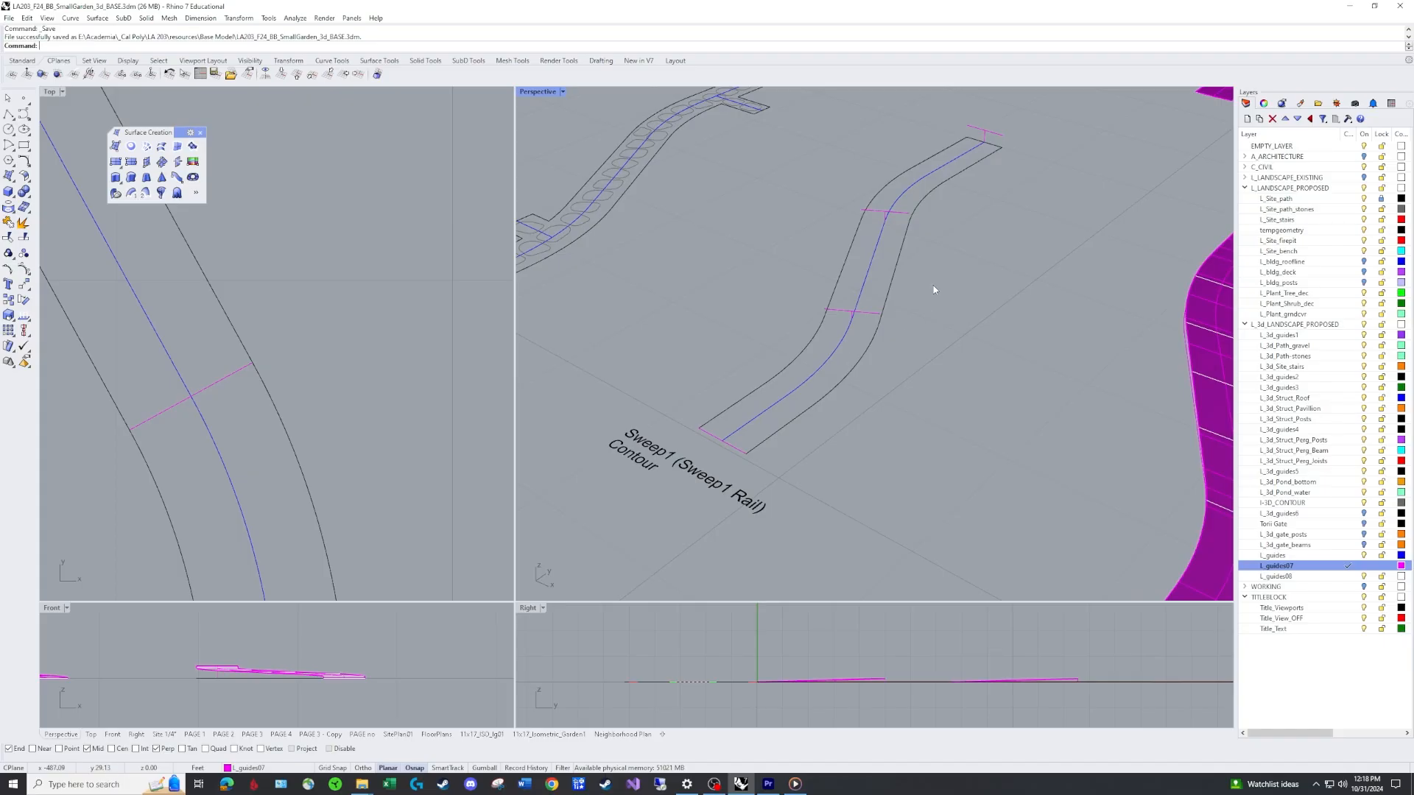
Start Sweep1 using the centre line as rail and the end, middle and upper cross lines as shapes.
{"action": "right_click_drag", "start_coordinate": [946, 286], "coordinate": [757, 365]}
{"action": "right_click_drag", "start_coordinate": [965, 242], "coordinate": [940, 310]}
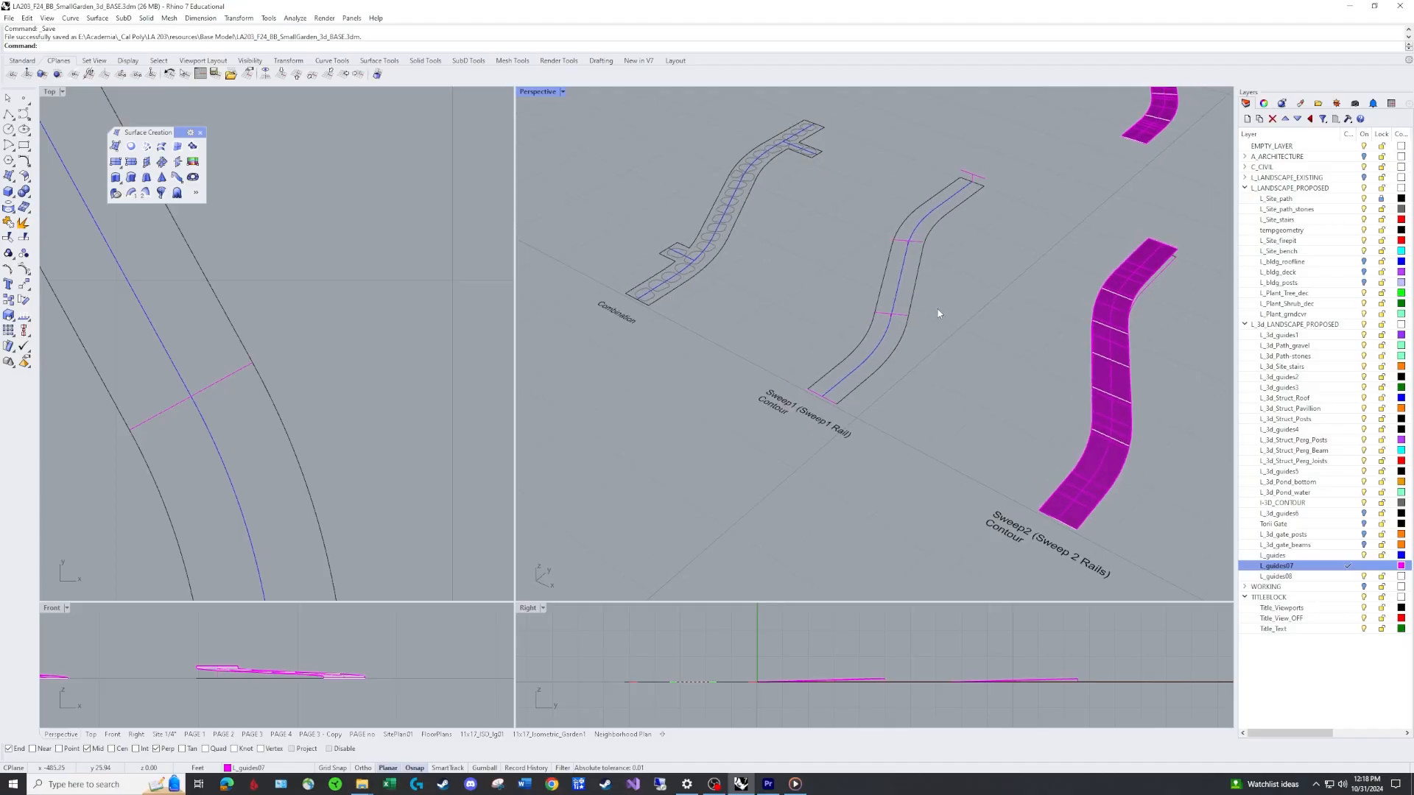
{"action": "scroll", "coordinate": [938, 313], "scroll_direction": "up", "scroll_amount": 3}
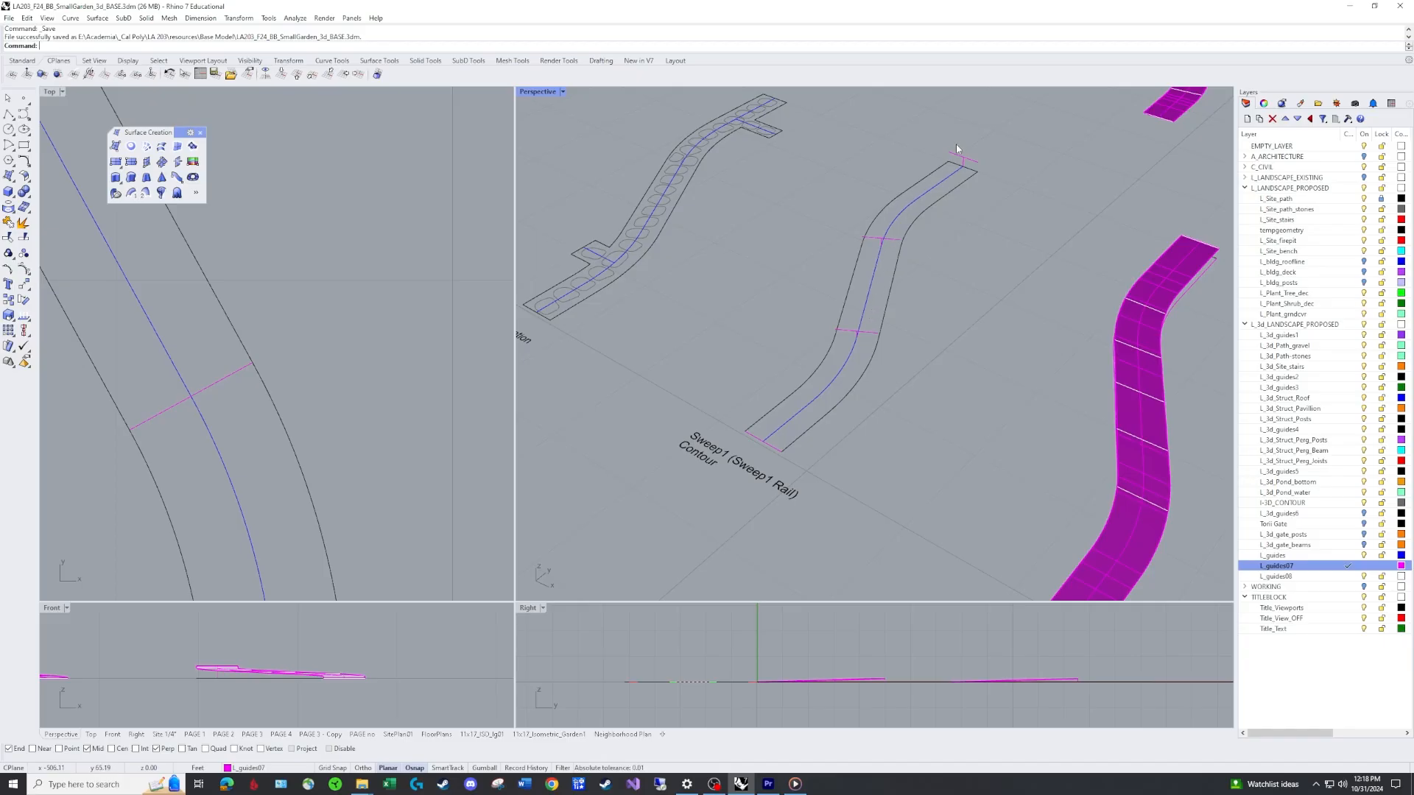
{"action": "right_click_drag", "start_coordinate": [882, 342], "coordinate": [836, 253]}
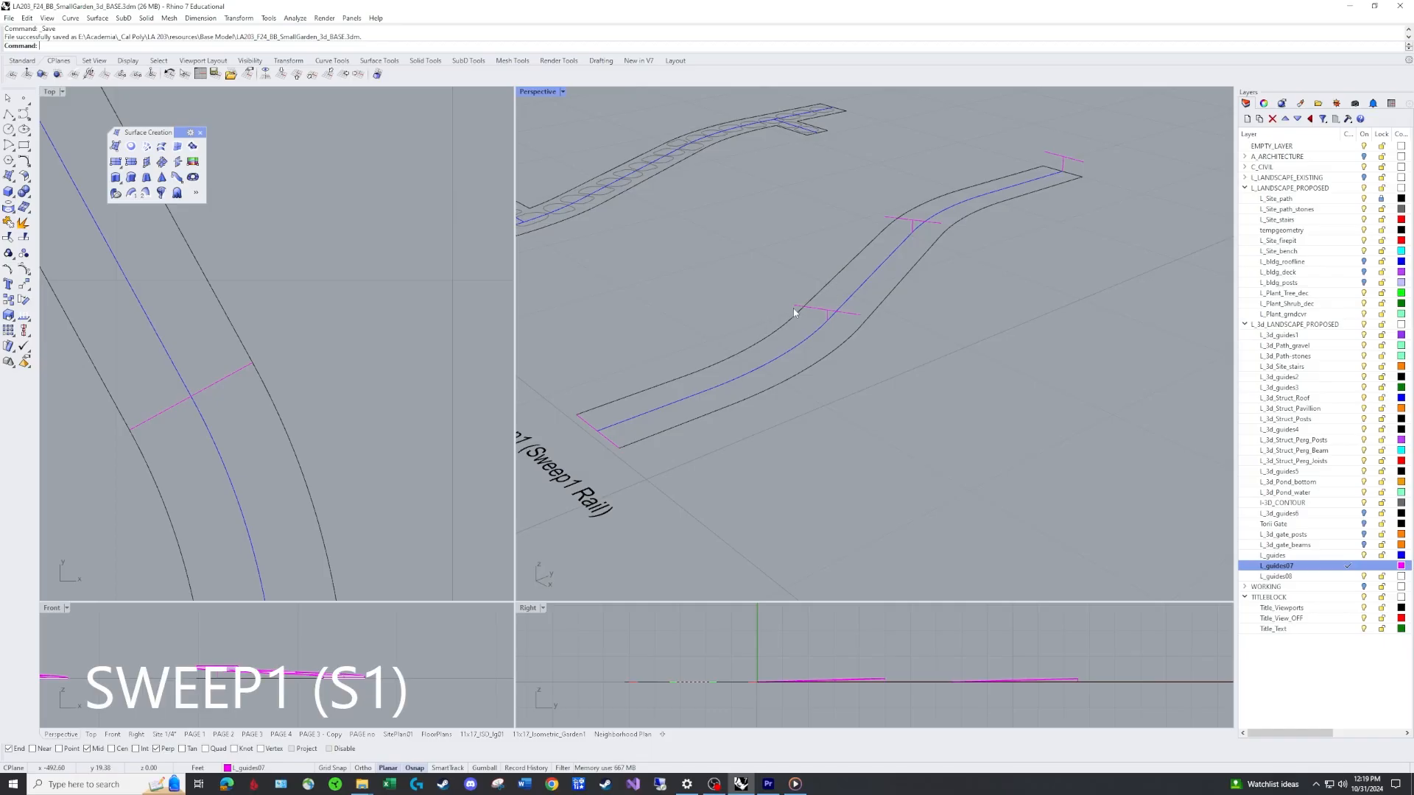
{"action": "type", "text": "S"}
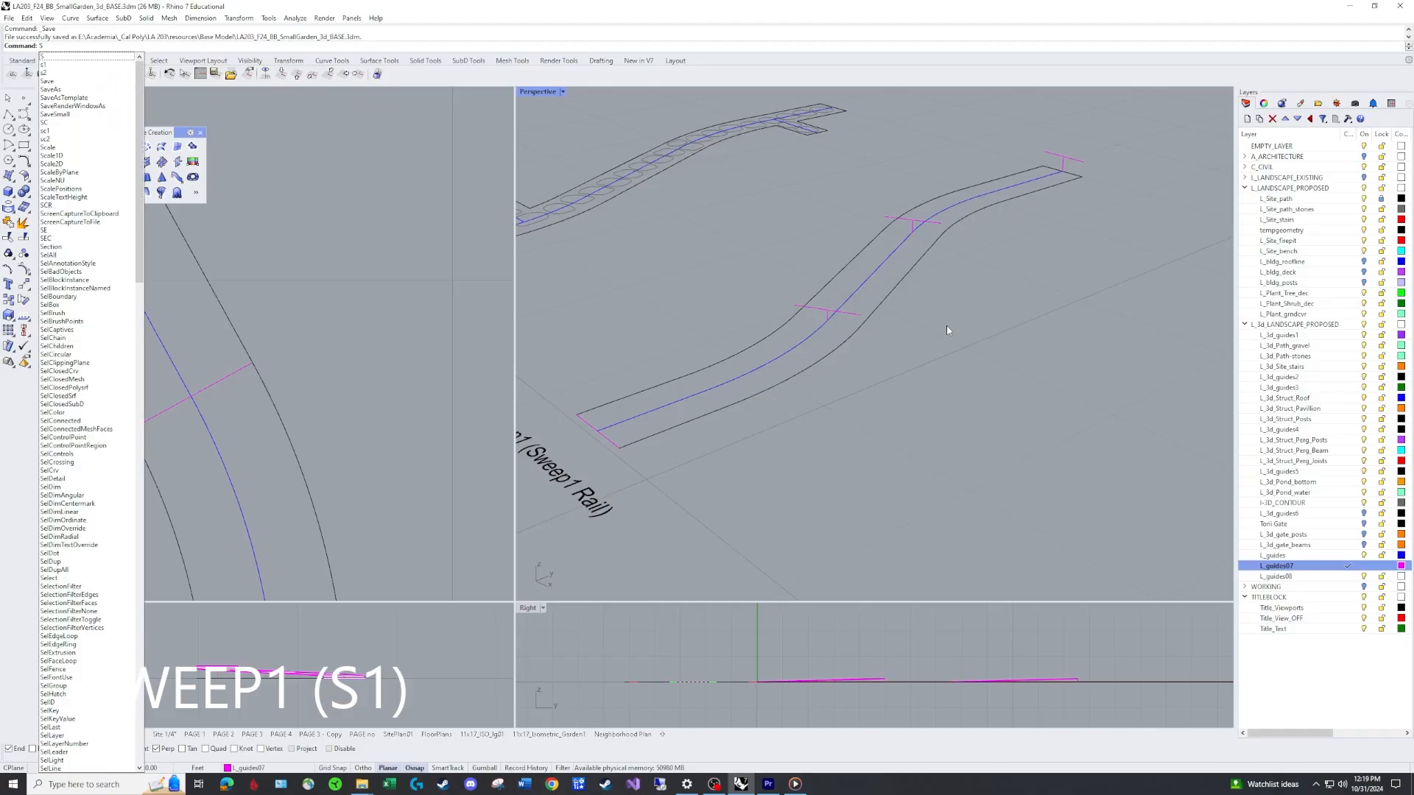
{"action": "type", "text": "1"}
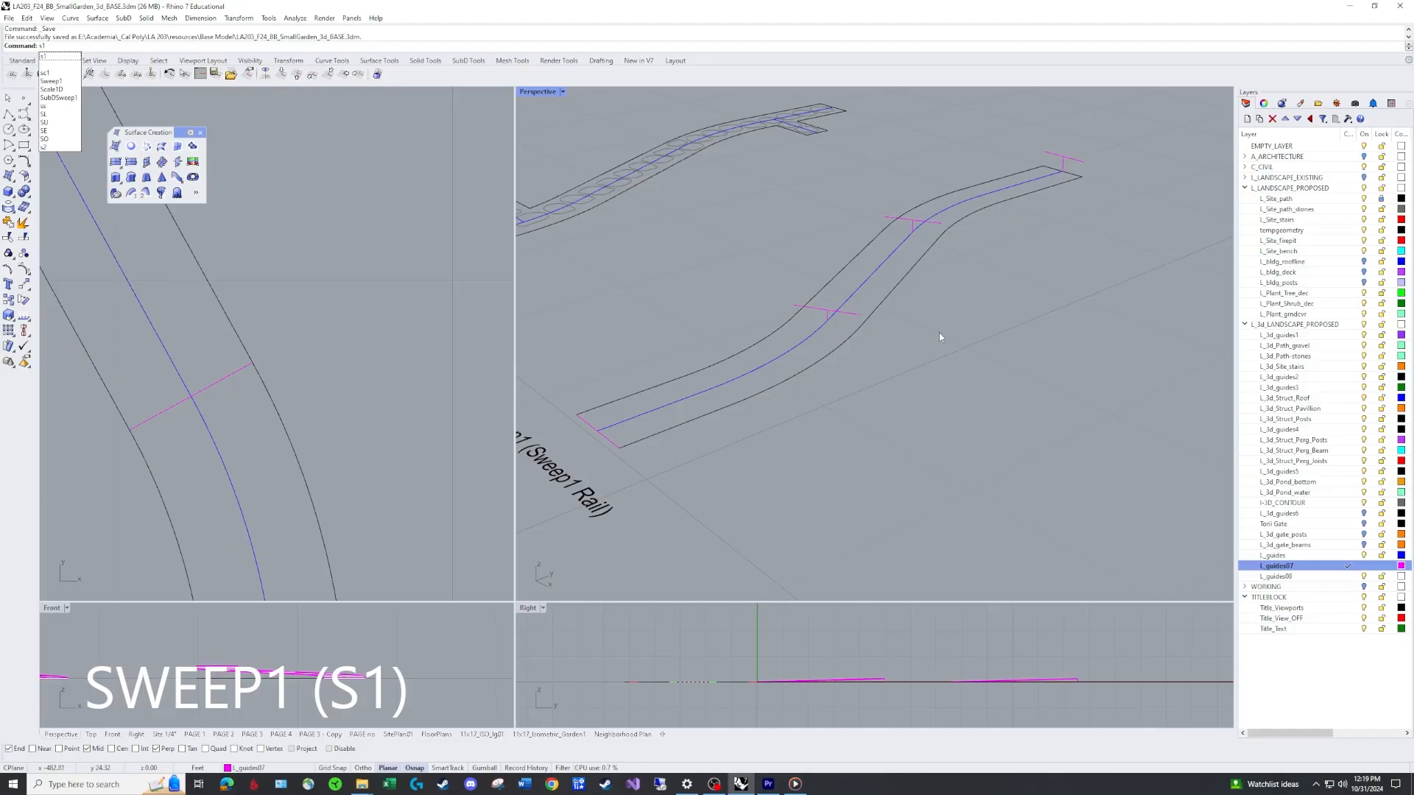
{"action": "key", "text": "Return"}
{"action": "left_click", "coordinate": [709, 392]}
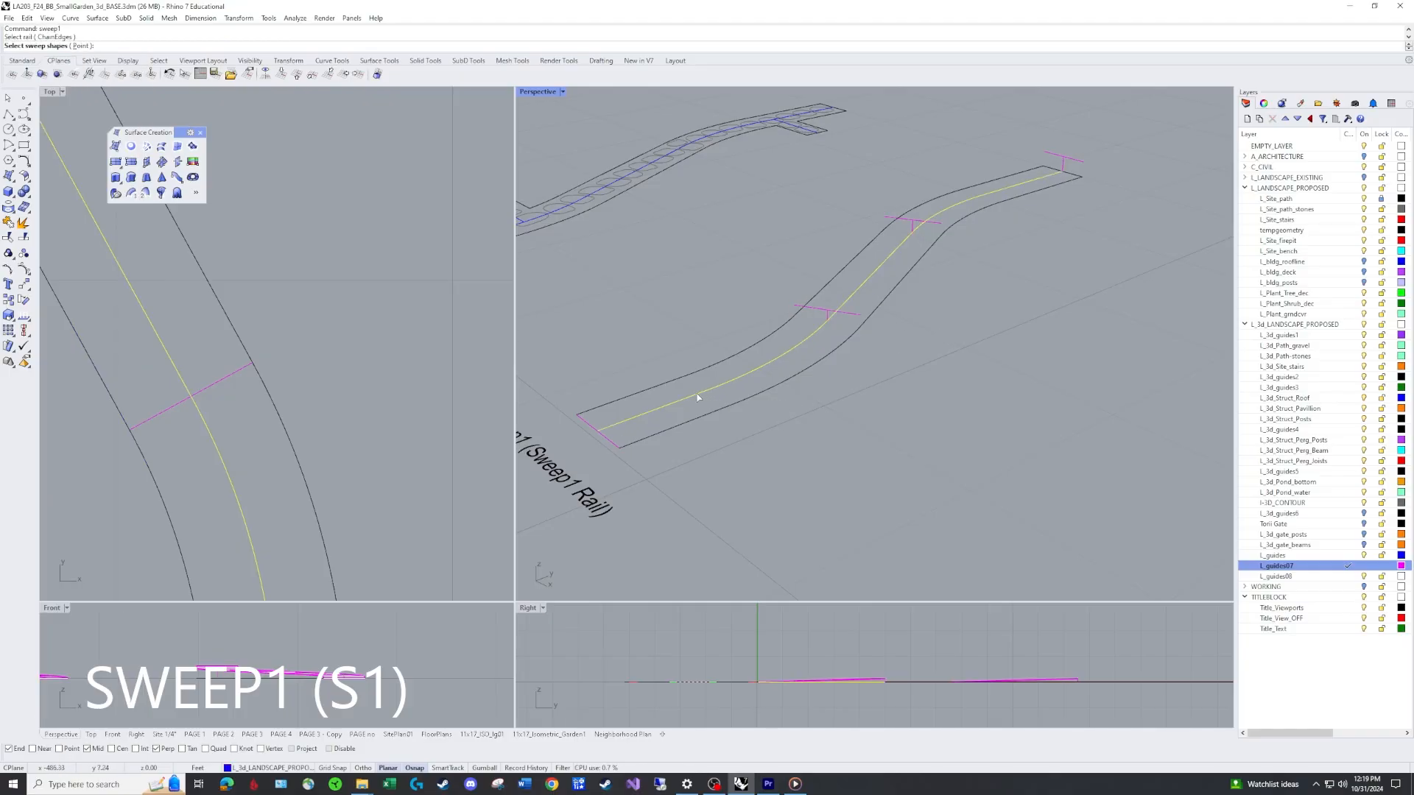
{"action": "left_click", "coordinate": [613, 444]}
{"action": "left_click", "coordinate": [851, 314]}
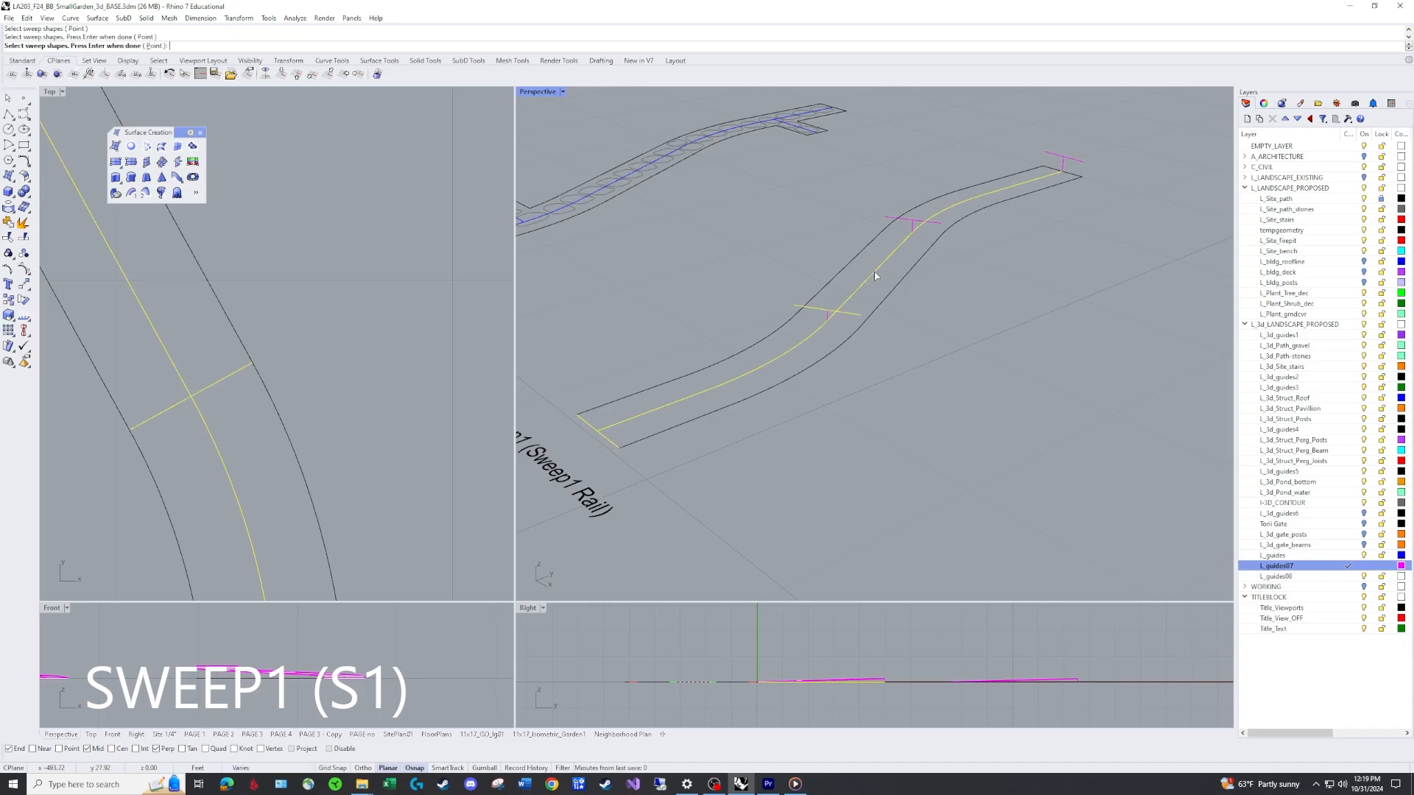
{"action": "left_click", "coordinate": [904, 219]}
{"action": "key", "text": "Return"}
{"action": "right_click_drag", "start_coordinate": [1082, 263], "coordinate": [839, 268]}
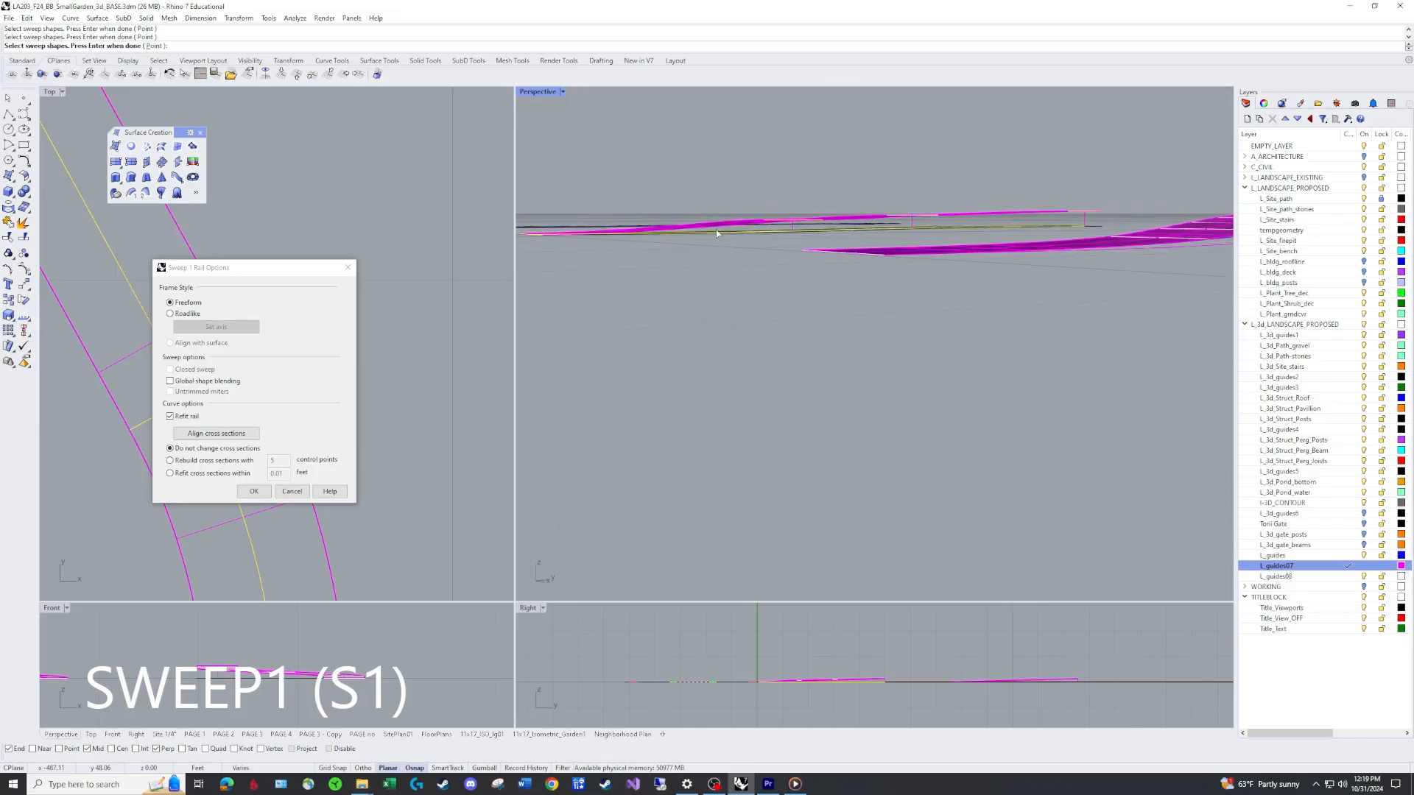
Preview the sweep with Global shape blending toggled on and off, then accept it with default Freeform options.
{"action": "right_click_drag", "start_coordinate": [716, 233], "coordinate": [758, 272]}
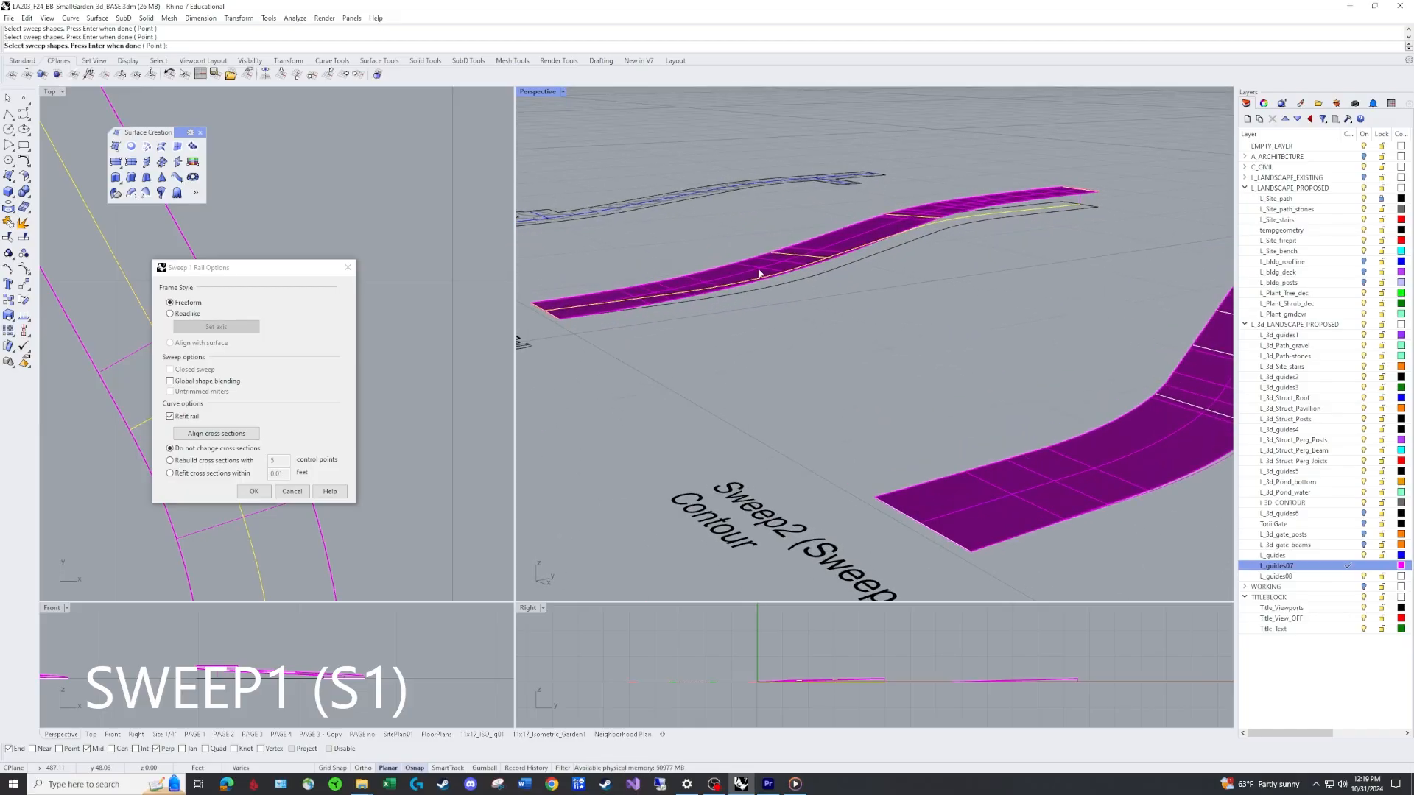
{"action": "left_click", "coordinate": [170, 381]}
{"action": "right_click_drag", "start_coordinate": [836, 305], "coordinate": [985, 219]}
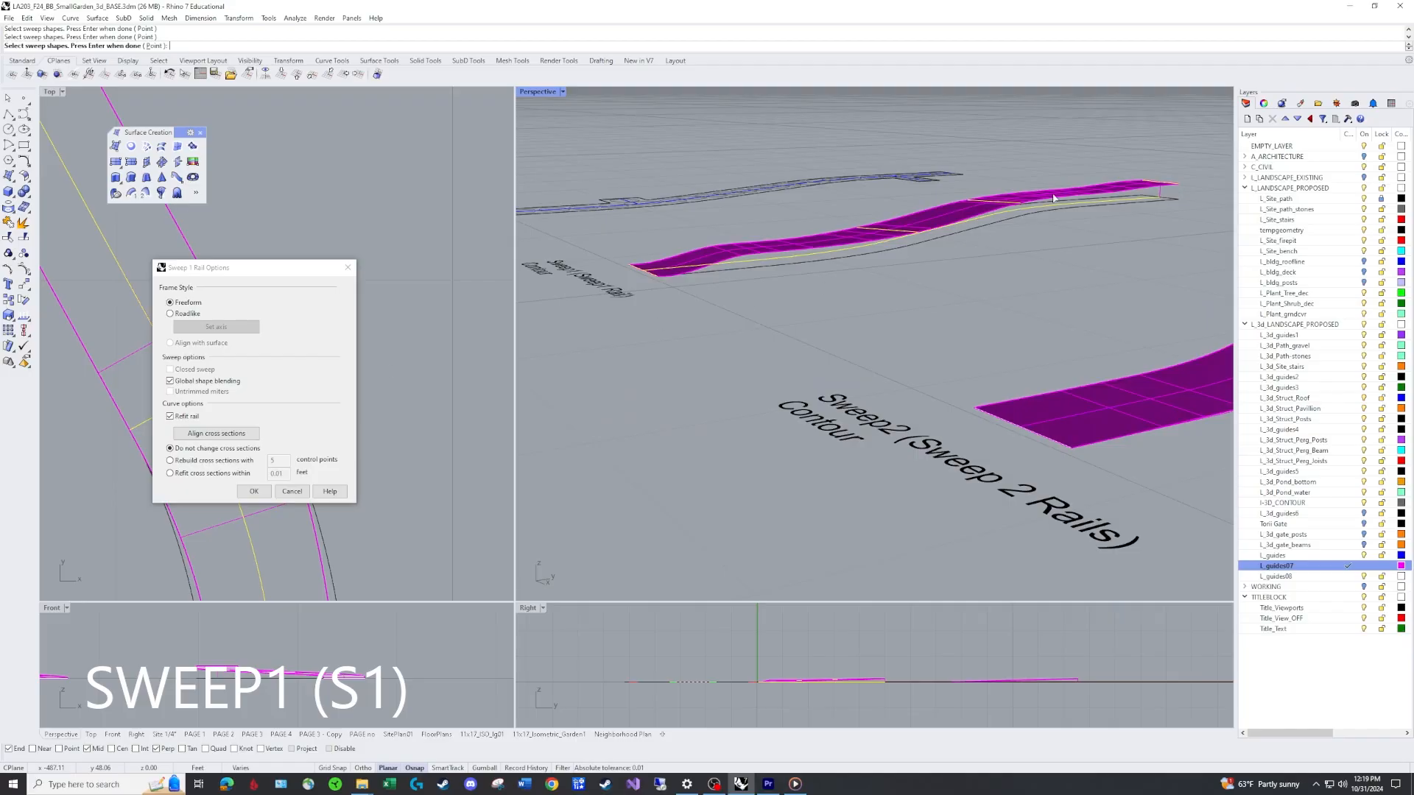
{"action": "right_click_drag", "start_coordinate": [1026, 208], "coordinate": [1006, 205]}
{"action": "scroll", "coordinate": [1006, 205], "scroll_direction": "up", "scroll_amount": 4}
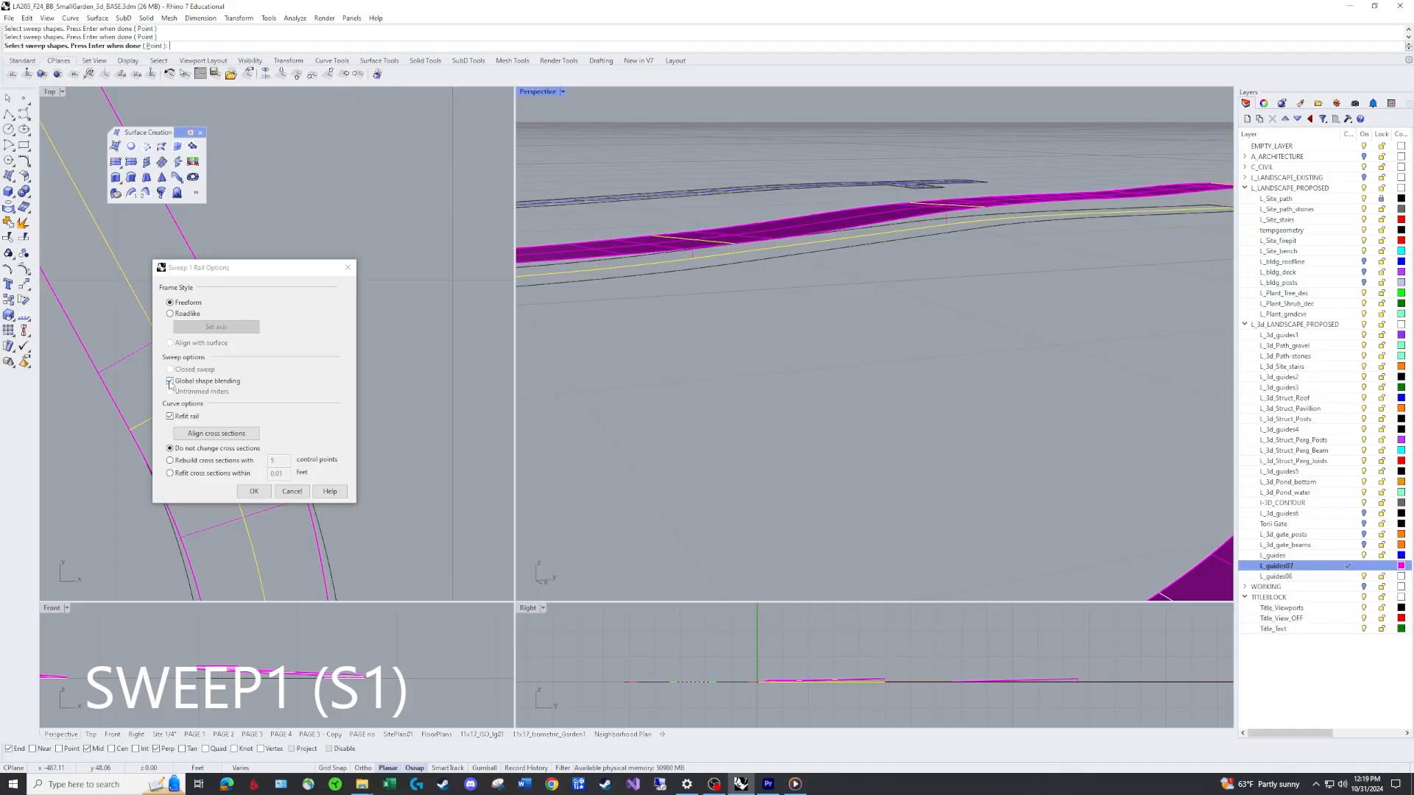
{"action": "left_click", "coordinate": [170, 381]}
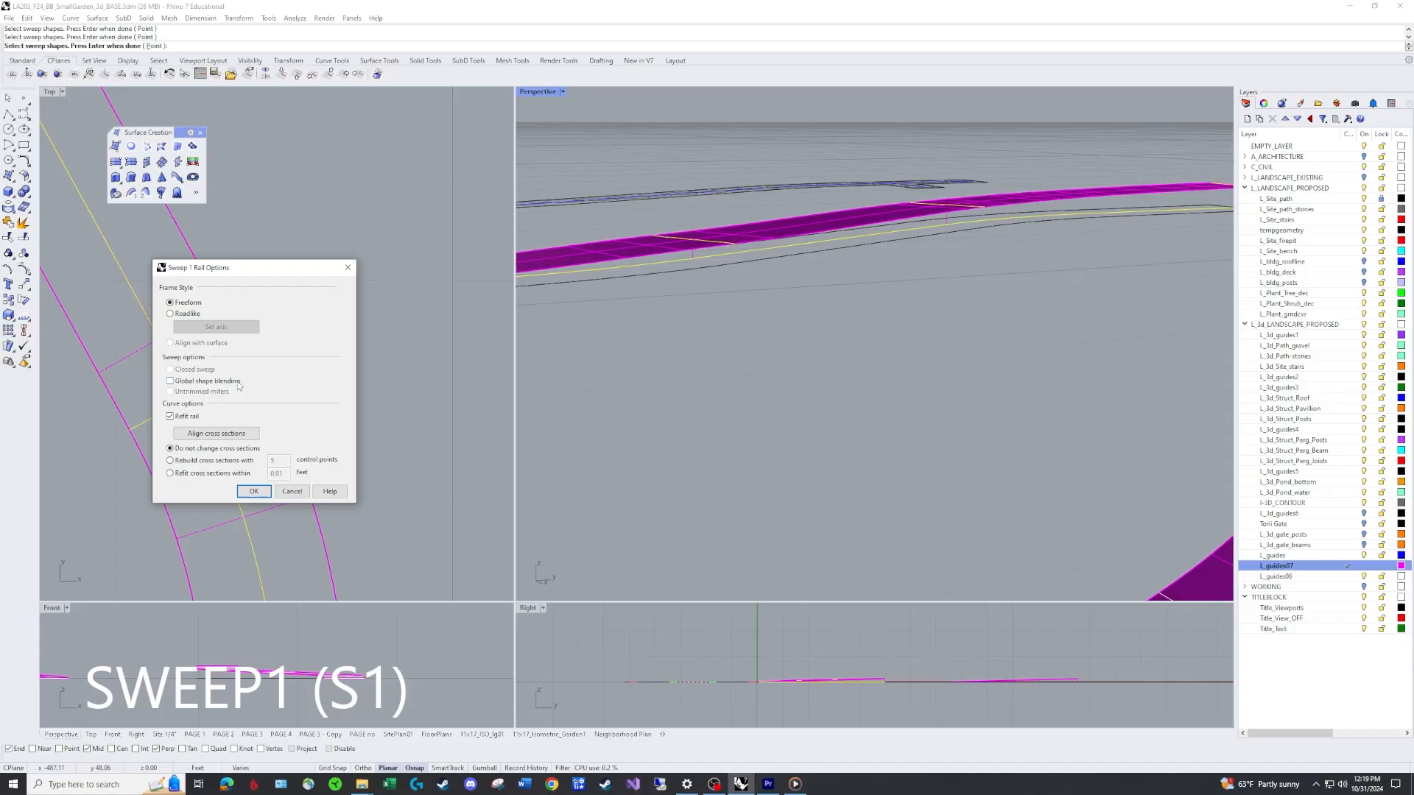
{"action": "scroll", "coordinate": [815, 362], "scroll_direction": "down", "scroll_amount": 4}
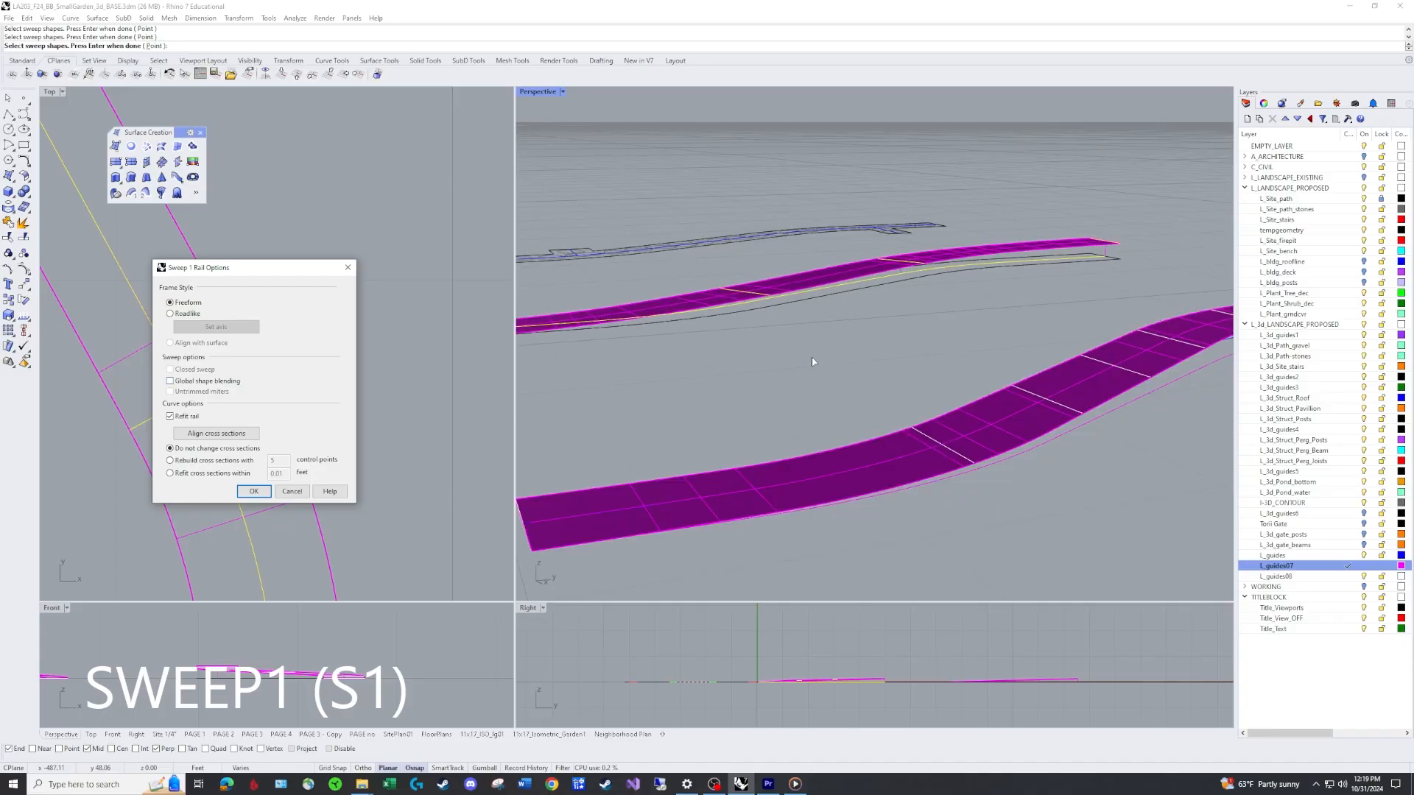
{"action": "scroll", "coordinate": [946, 332], "scroll_direction": "down", "scroll_amount": 3}
{"action": "scroll", "coordinate": [869, 303], "scroll_direction": "up", "scroll_amount": 5}
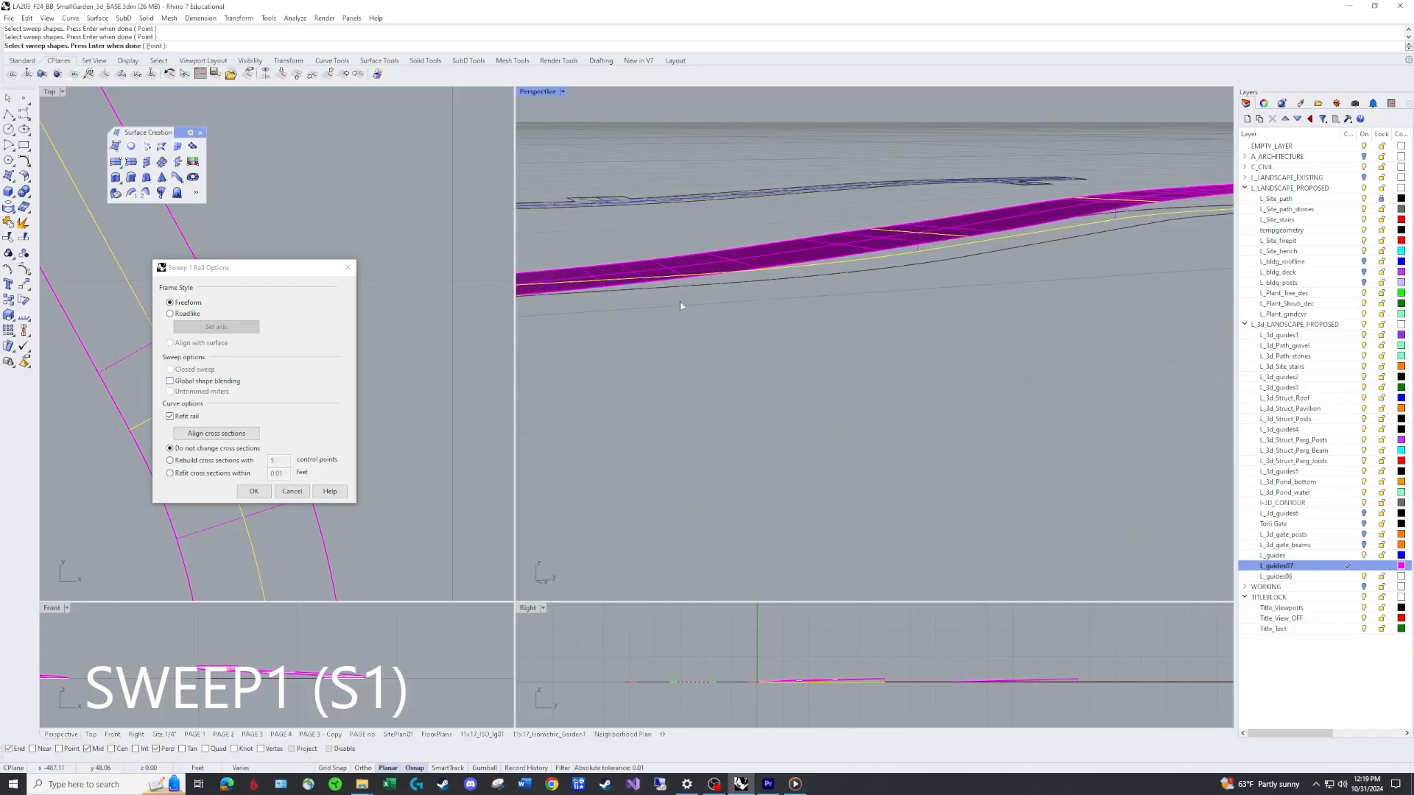
{"action": "right_click_drag", "start_coordinate": [680, 305], "coordinate": [651, 332]}
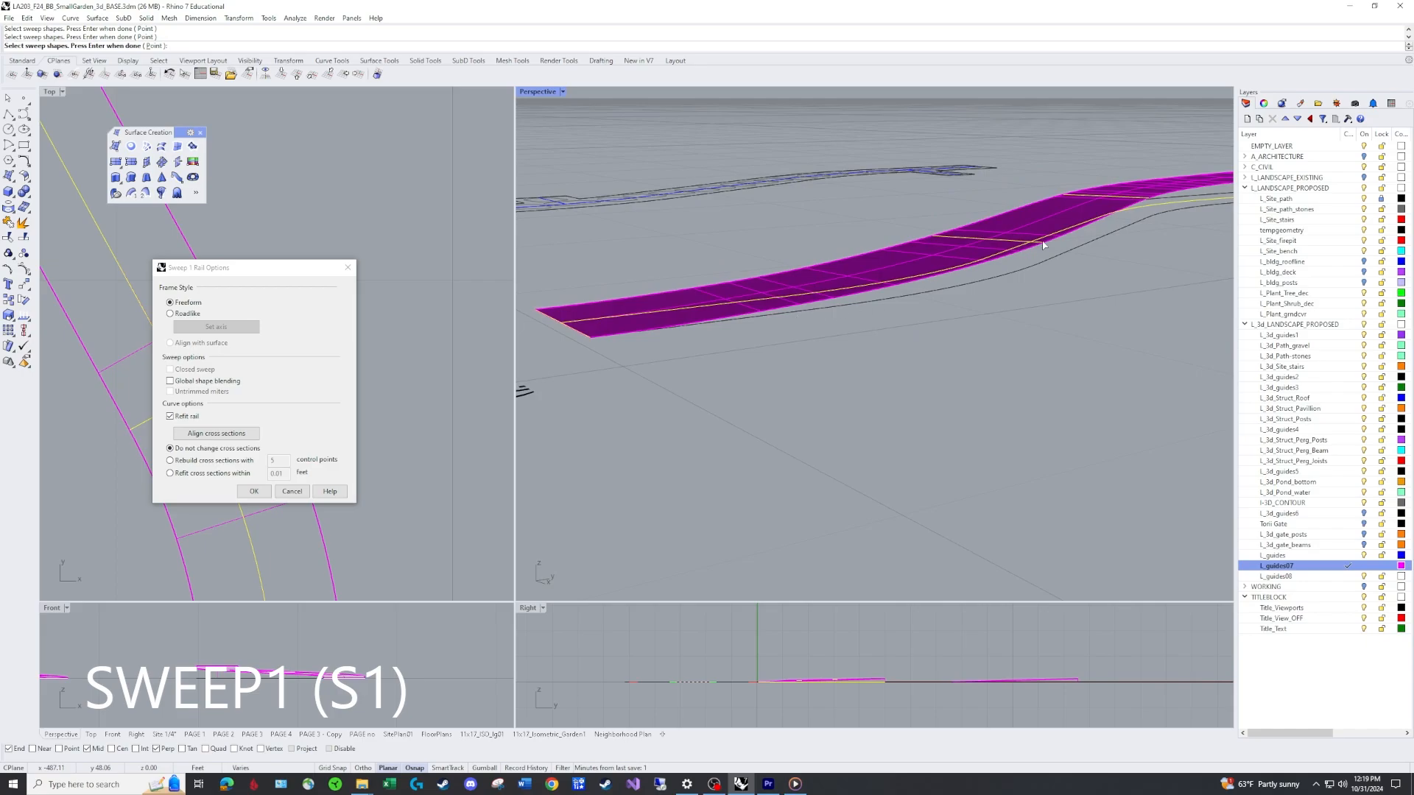
{"action": "right_click_drag", "start_coordinate": [1042, 245], "coordinate": [1062, 323]}
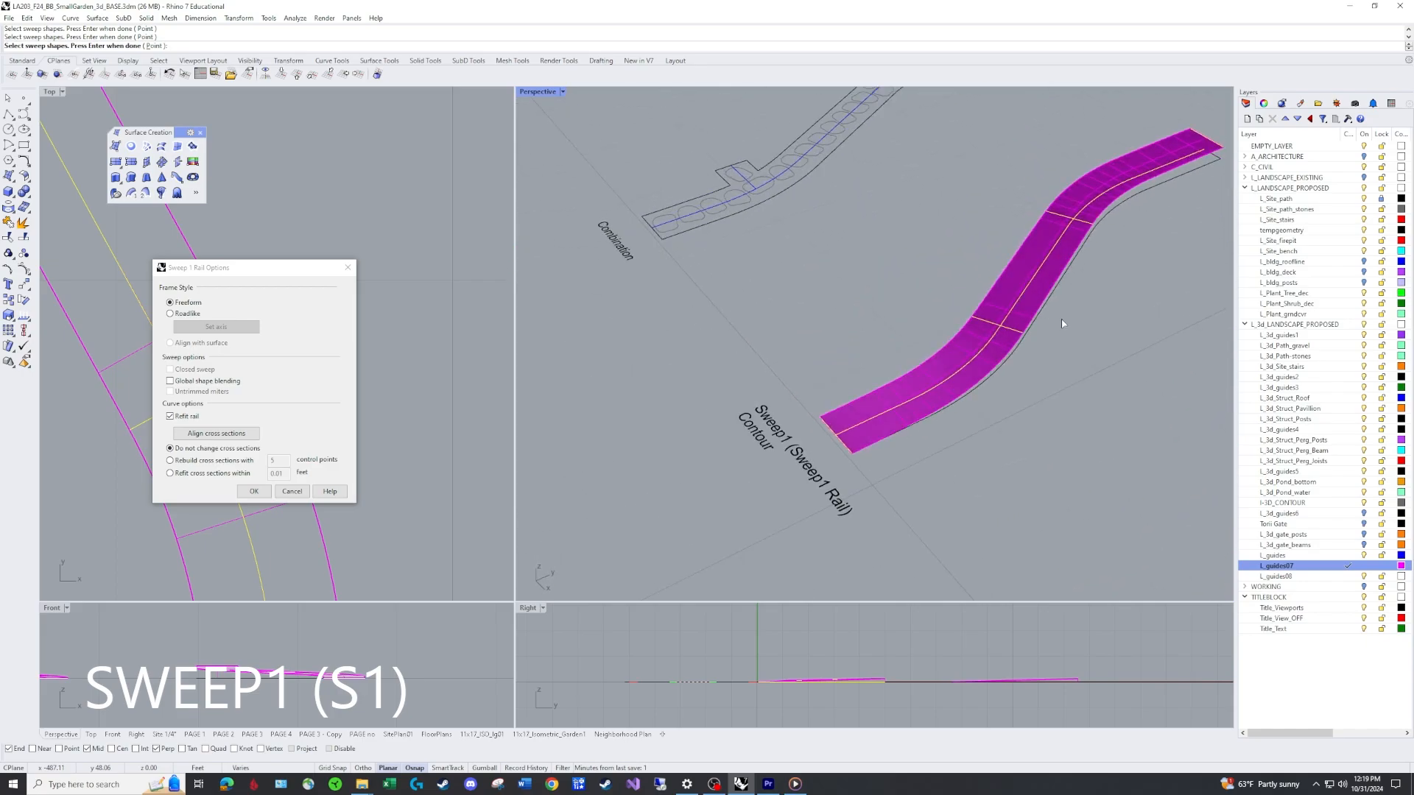
{"action": "left_click", "coordinate": [254, 496]}
Copy the new swept path surface to an empty spot beside the other path examples.
{"action": "right_click_drag", "start_coordinate": [990, 411], "coordinate": [1021, 410]}
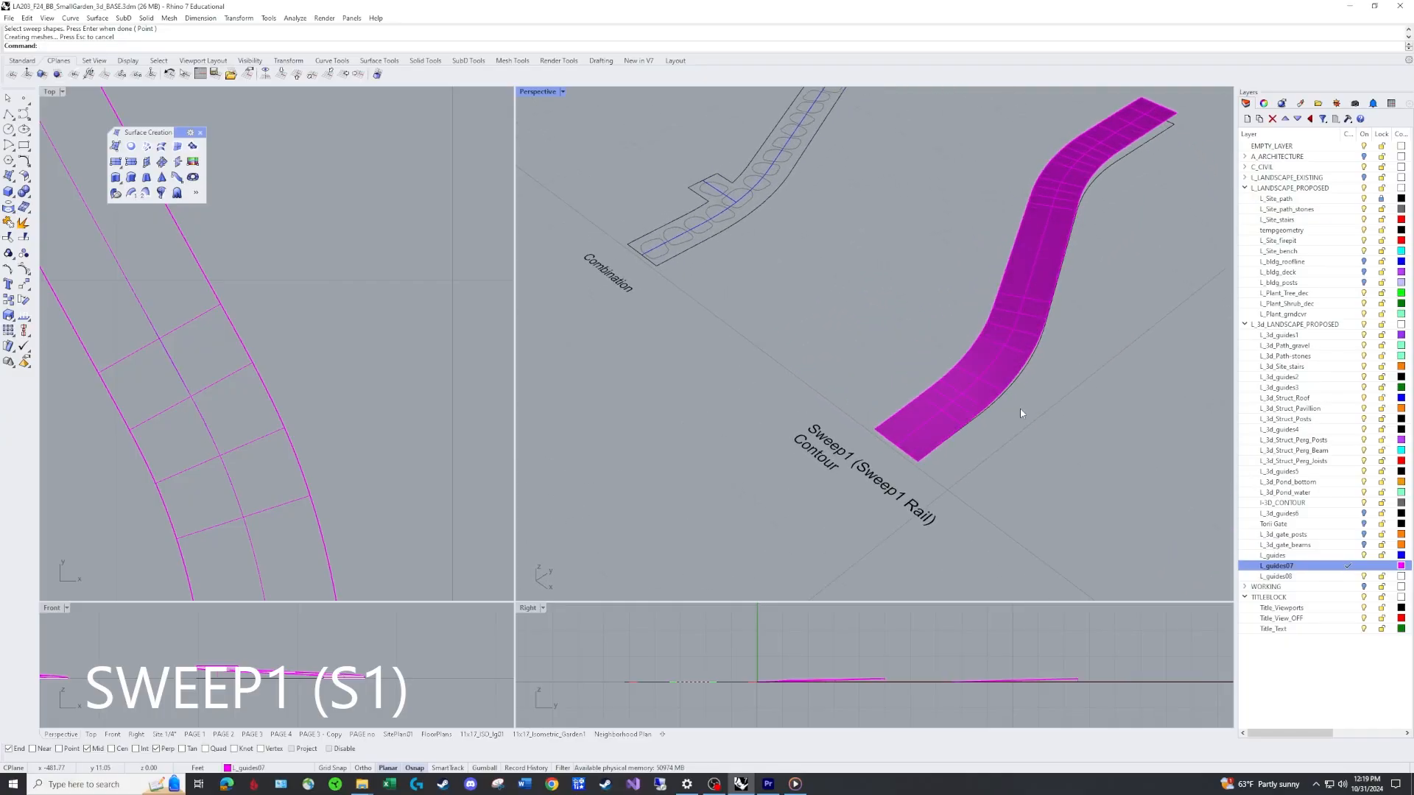
{"action": "scroll", "coordinate": [1034, 405], "scroll_direction": "down", "scroll_amount": 8}
{"action": "scroll", "coordinate": [1041, 356], "scroll_direction": "up", "scroll_amount": 6}
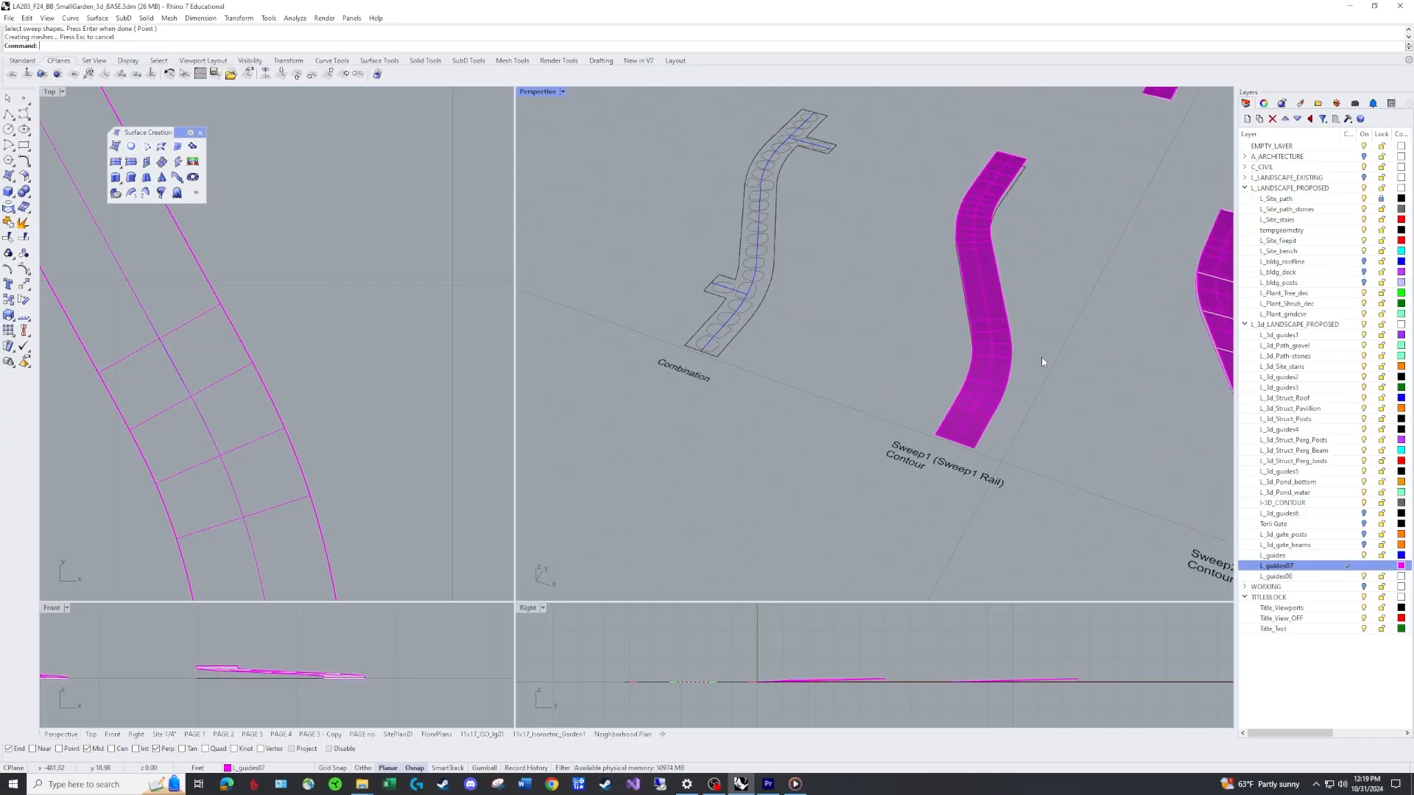
{"action": "type", "text": "co"}
{"action": "key", "text": "Return"}
{"action": "left_click", "coordinate": [1009, 355]}
{"action": "key", "text": "Return"}
{"action": "left_click", "coordinate": [974, 447]}
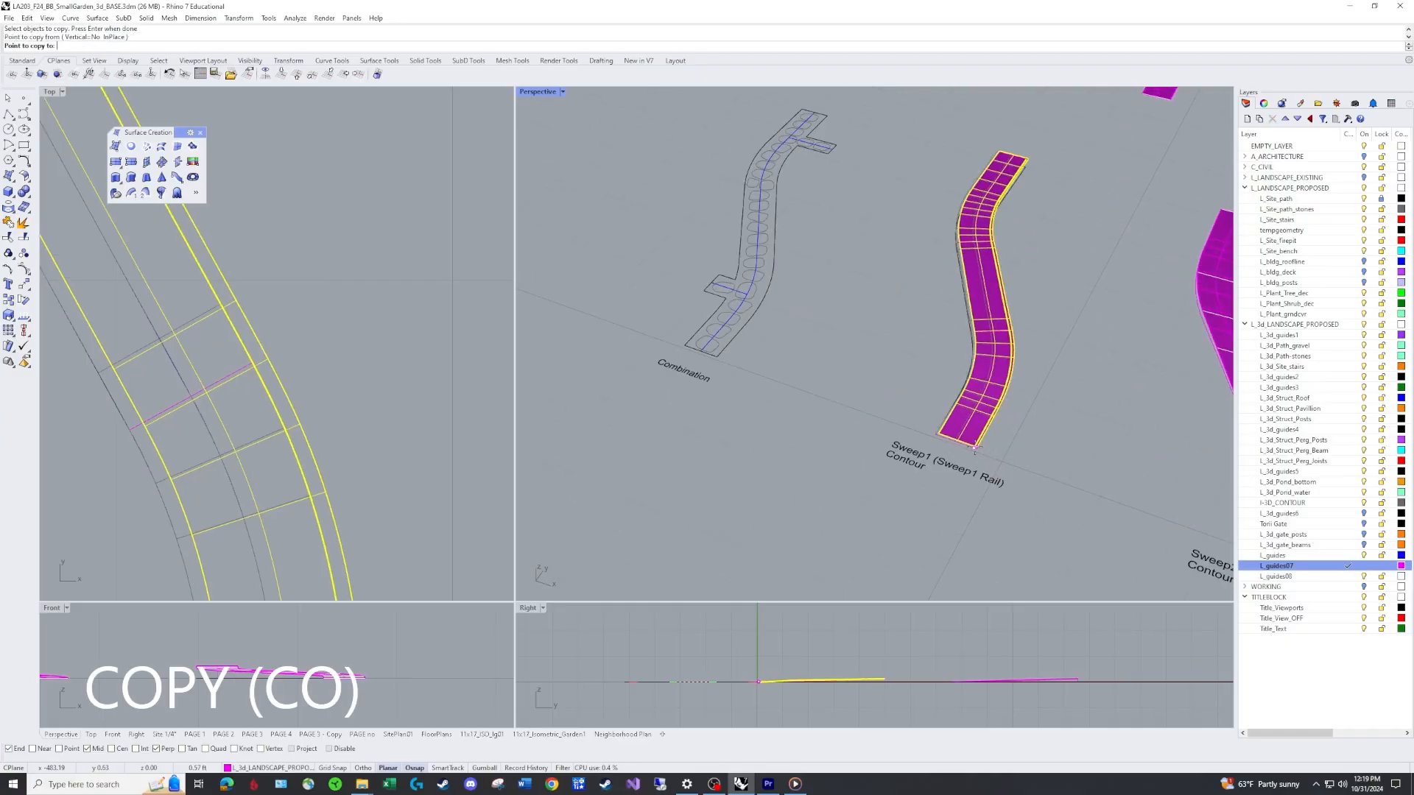
{"action": "left_click", "coordinate": [533, 299]}
{"action": "key", "text": "Return"}
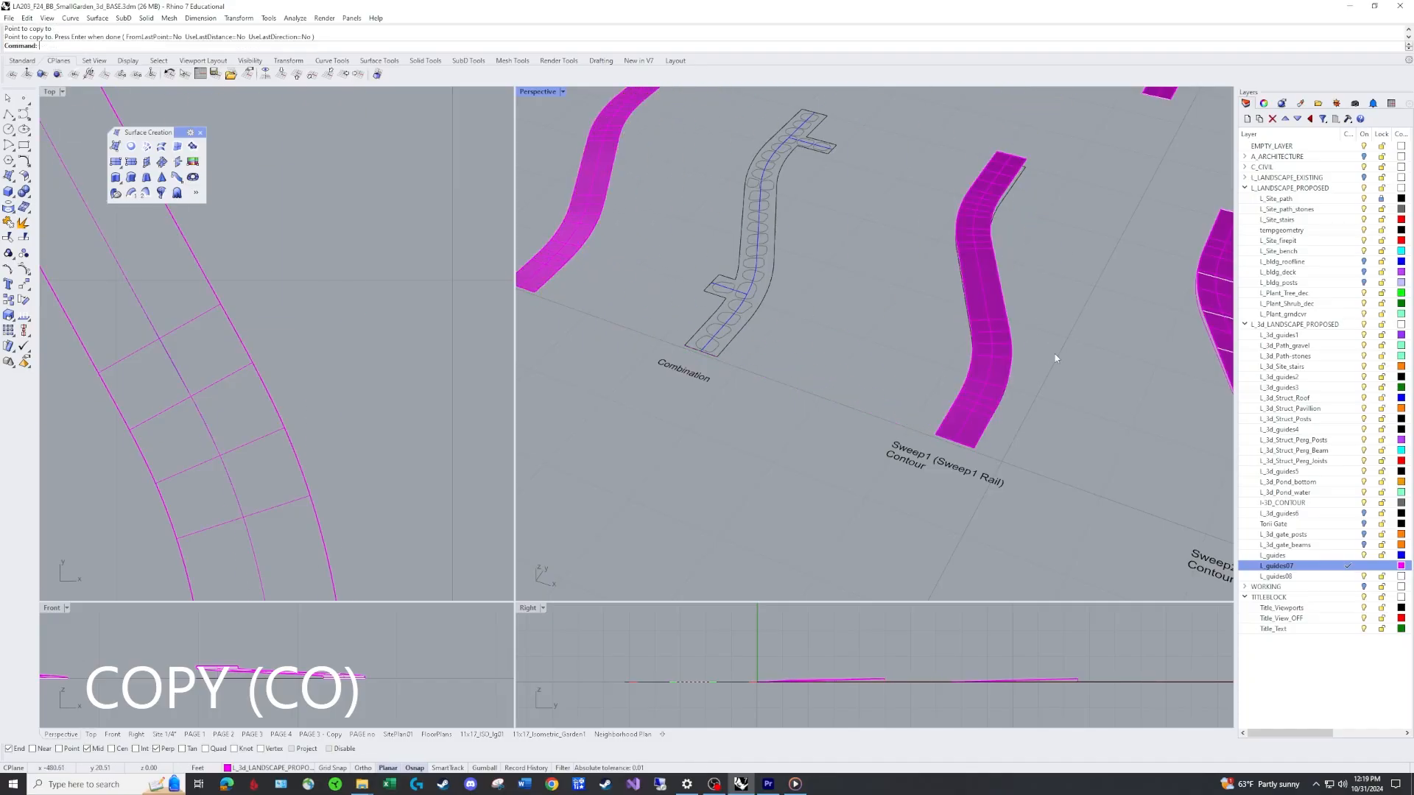
Delete the swept surface lying on the path outline, keeping the copied version.
{"action": "mouse_move", "coordinate": [1054, 356]}
{"action": "right_mouse_down"}
{"action": "mouse_move", "coordinate": [1011, 341]}
{"action": "mouse_move", "coordinate": [988, 309]}
{"action": "mouse_move", "coordinate": [931, 324]}
{"action": "right_mouse_up"}
{"action": "type", "text": "e"}
{"action": "key", "text": "Return"}
Generate contour curves across the copied path surface on layer L_guides08 at 0.25 spacing.
{"action": "right_click_drag", "start_coordinate": [810, 286], "coordinate": [1005, 332]}
{"action": "right_click_drag", "start_coordinate": [688, 278], "coordinate": [842, 278], "text": "shift"}
{"action": "scroll", "coordinate": [740, 312], "scroll_direction": "up", "scroll_amount": 5}
{"action": "right_click_drag", "start_coordinate": [739, 312], "coordinate": [723, 299]}
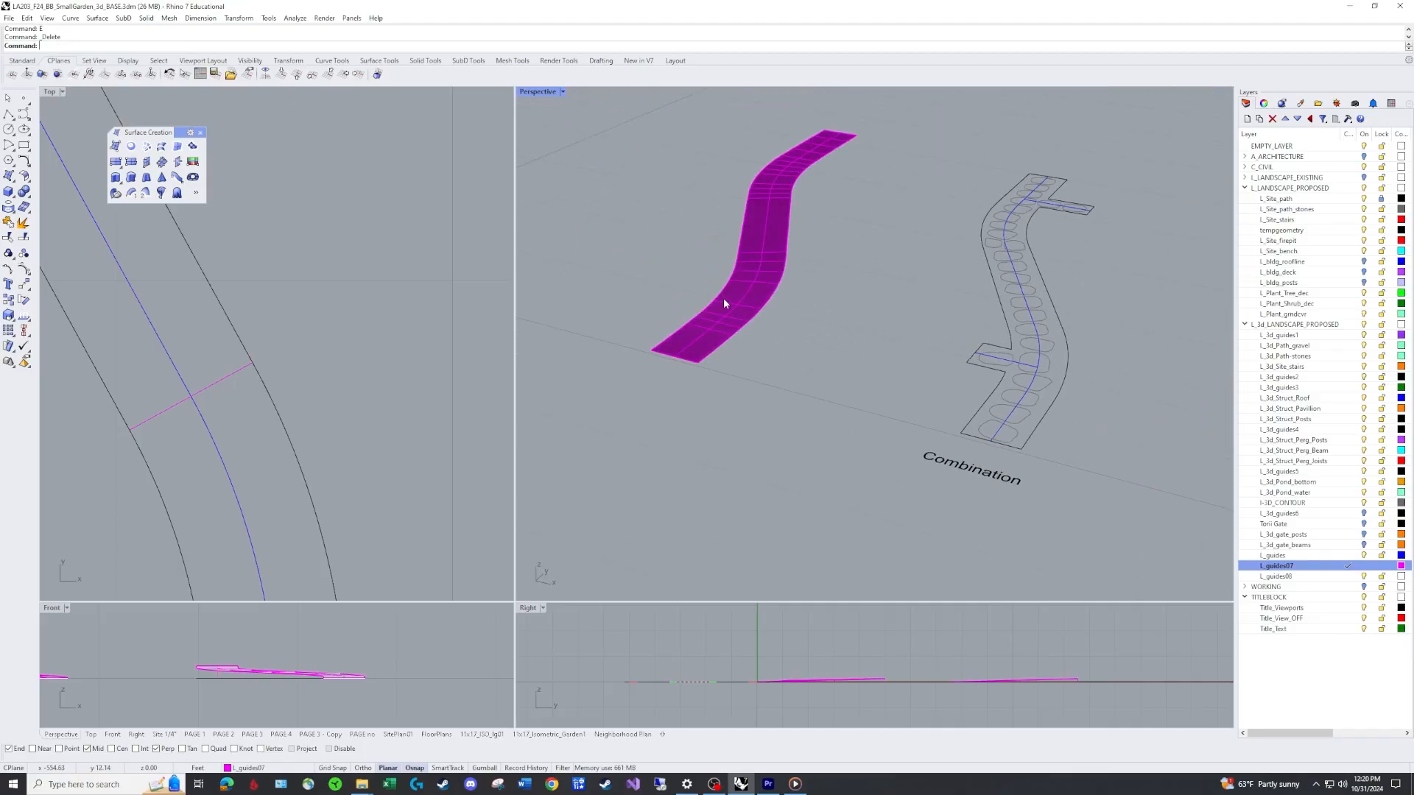
{"action": "type", "text": "Contour"}
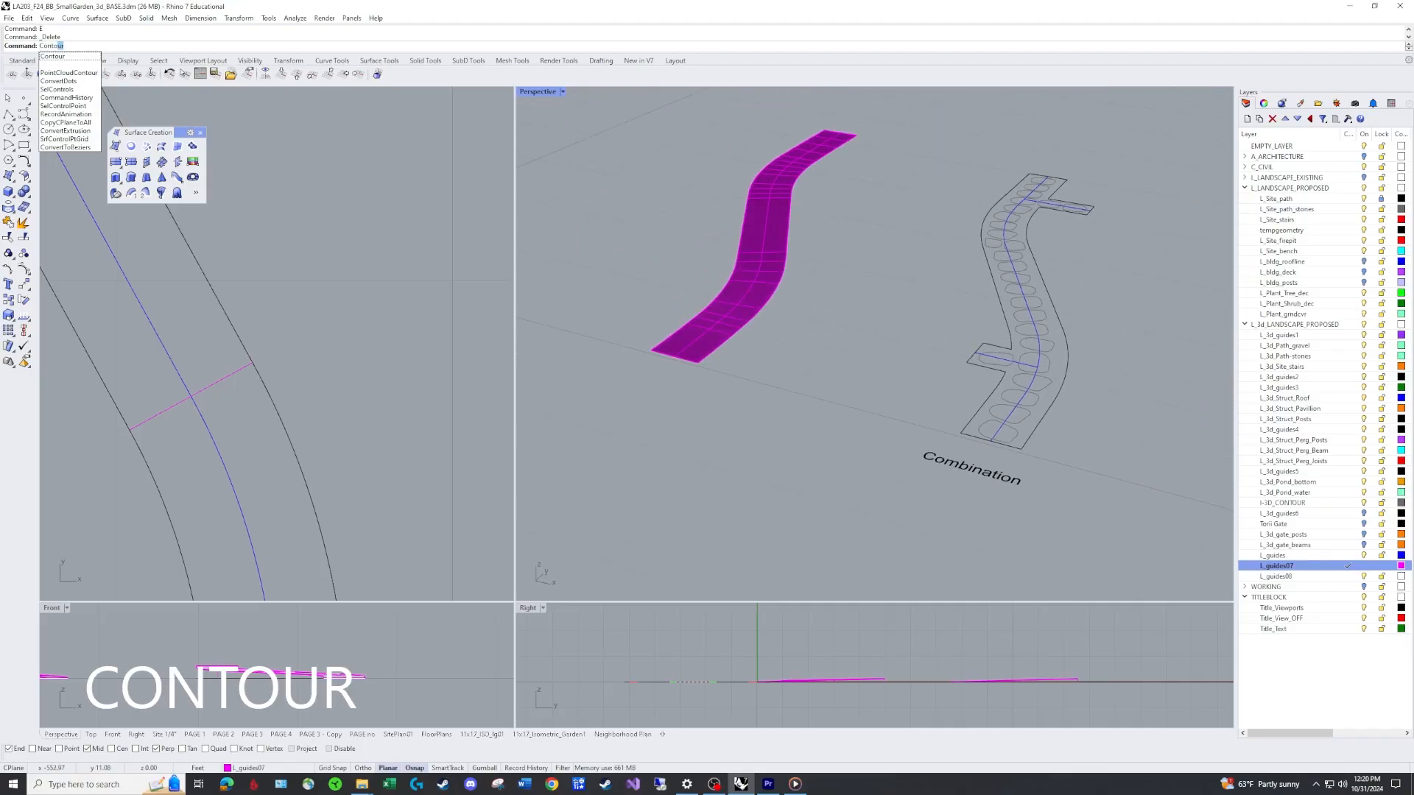
{"action": "key", "text": "Return"}
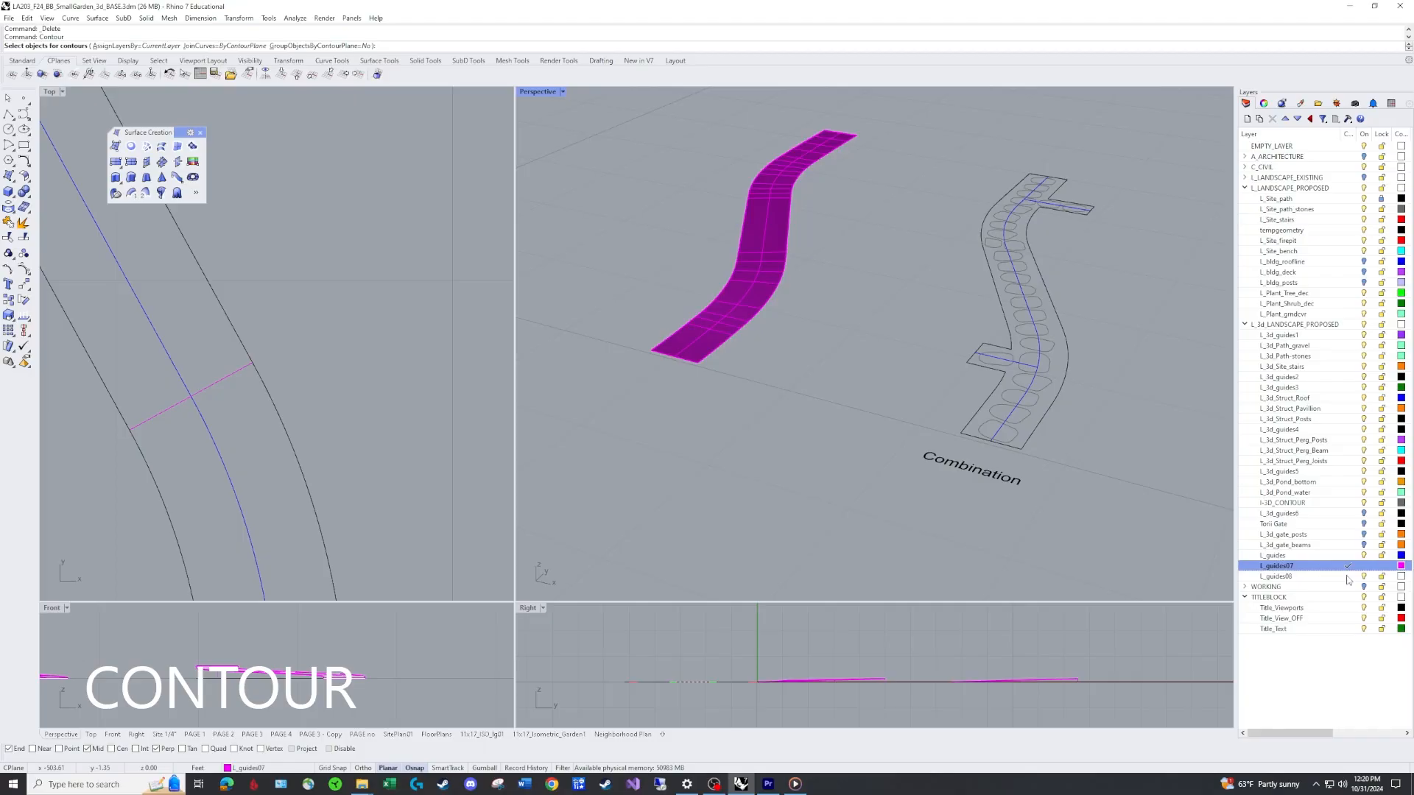
{"action": "double_click", "coordinate": [1277, 575]}
{"action": "left_click", "coordinate": [718, 346]}
{"action": "key", "text": "Return"}
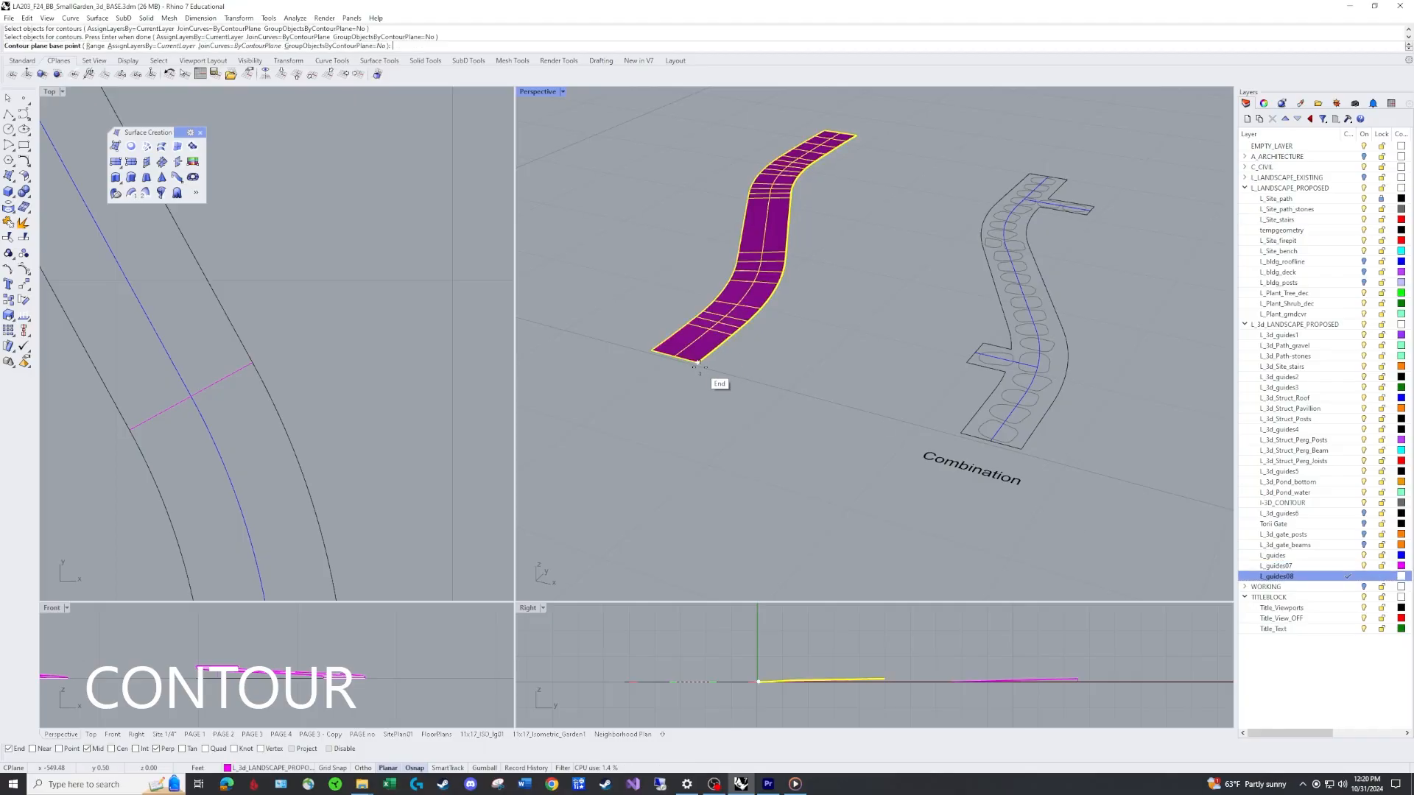
{"action": "left_click", "coordinate": [697, 362]}
{"action": "left_click", "coordinate": [761, 649]}
{"action": "key", "text": "Return"}
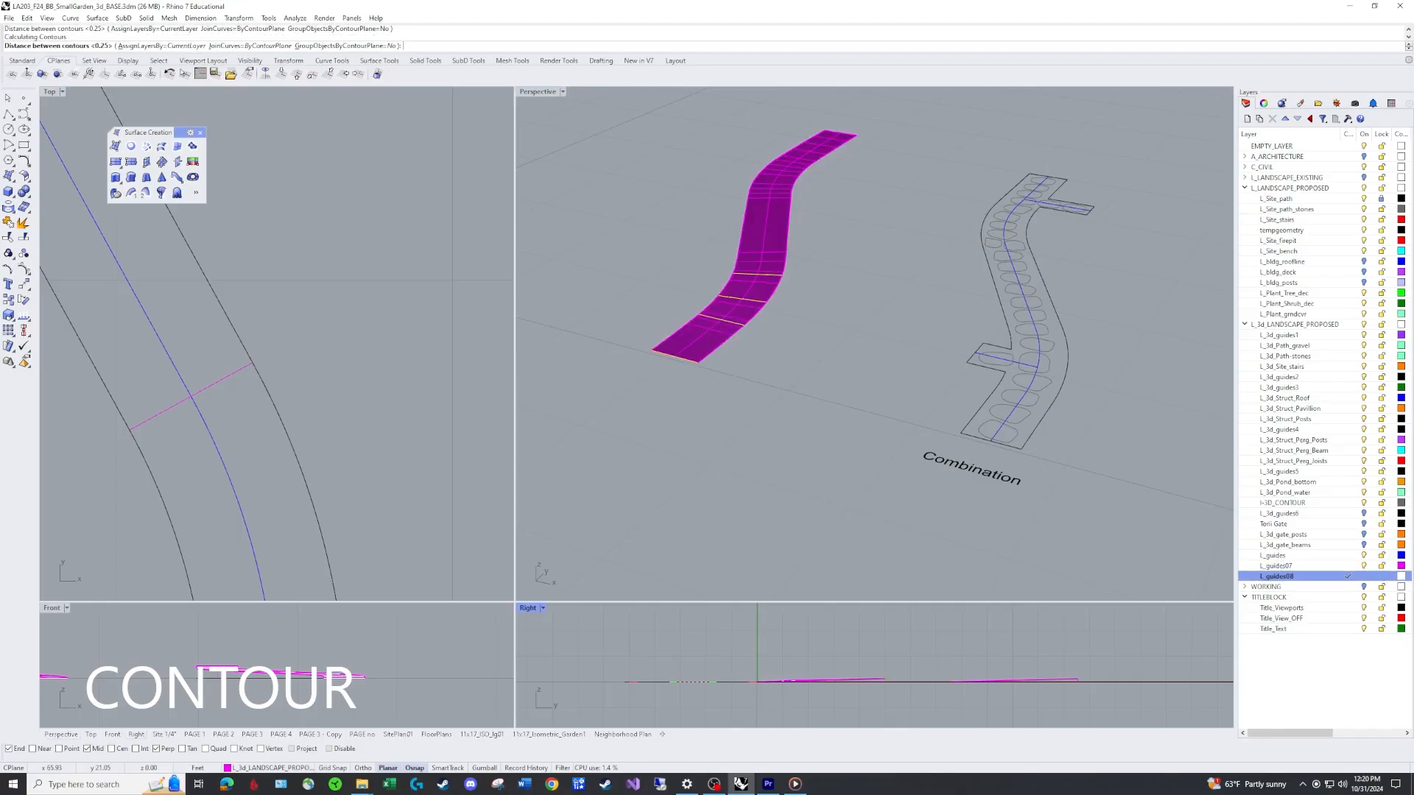
Start Sweep1 on the outline using the centre line as rail and the end and middle cross lines as shapes.
{"action": "right_click_drag", "start_coordinate": [850, 361], "coordinate": [837, 312]}
{"action": "scroll", "coordinate": [828, 318], "scroll_direction": "up", "scroll_amount": 6}
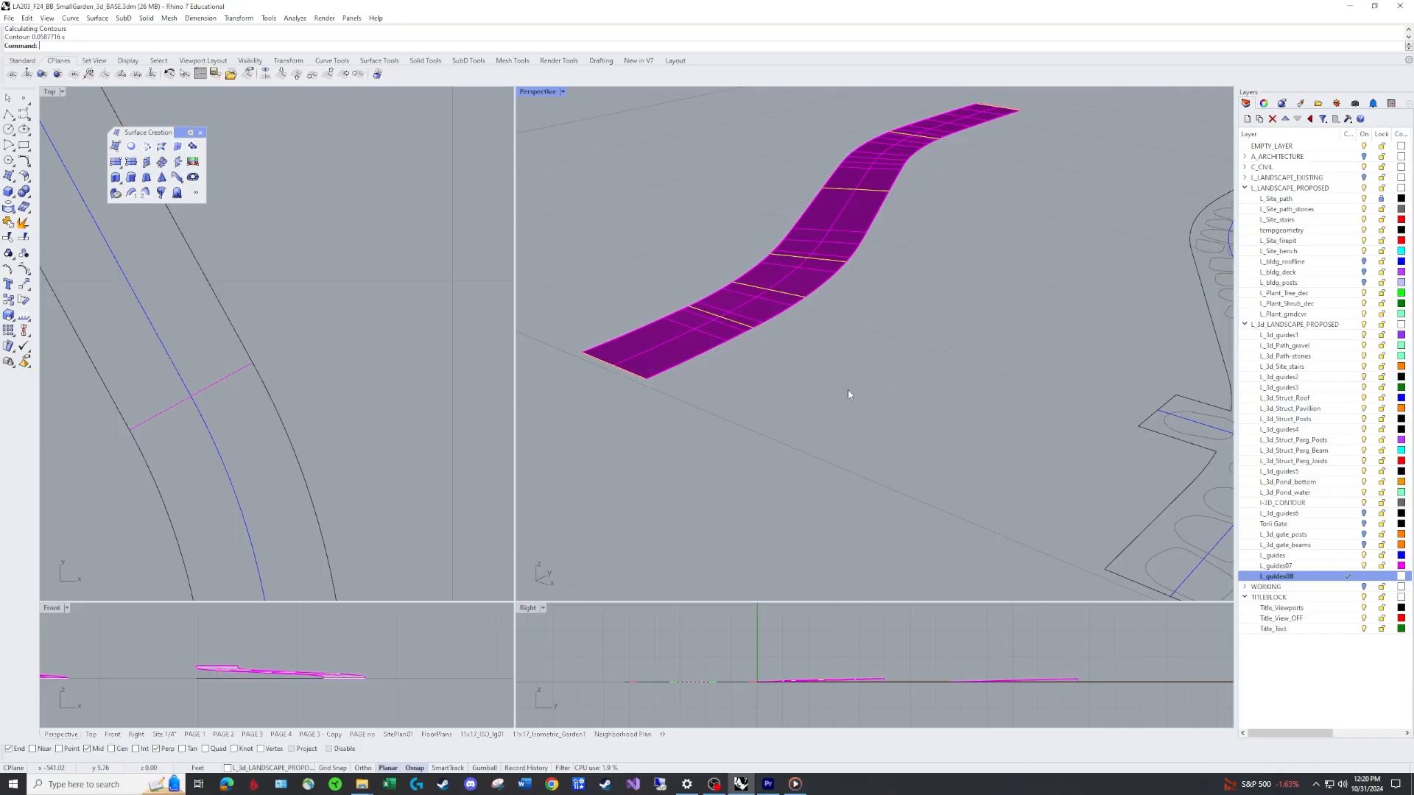
{"action": "scroll", "coordinate": [878, 360], "scroll_direction": "down", "scroll_amount": 3}
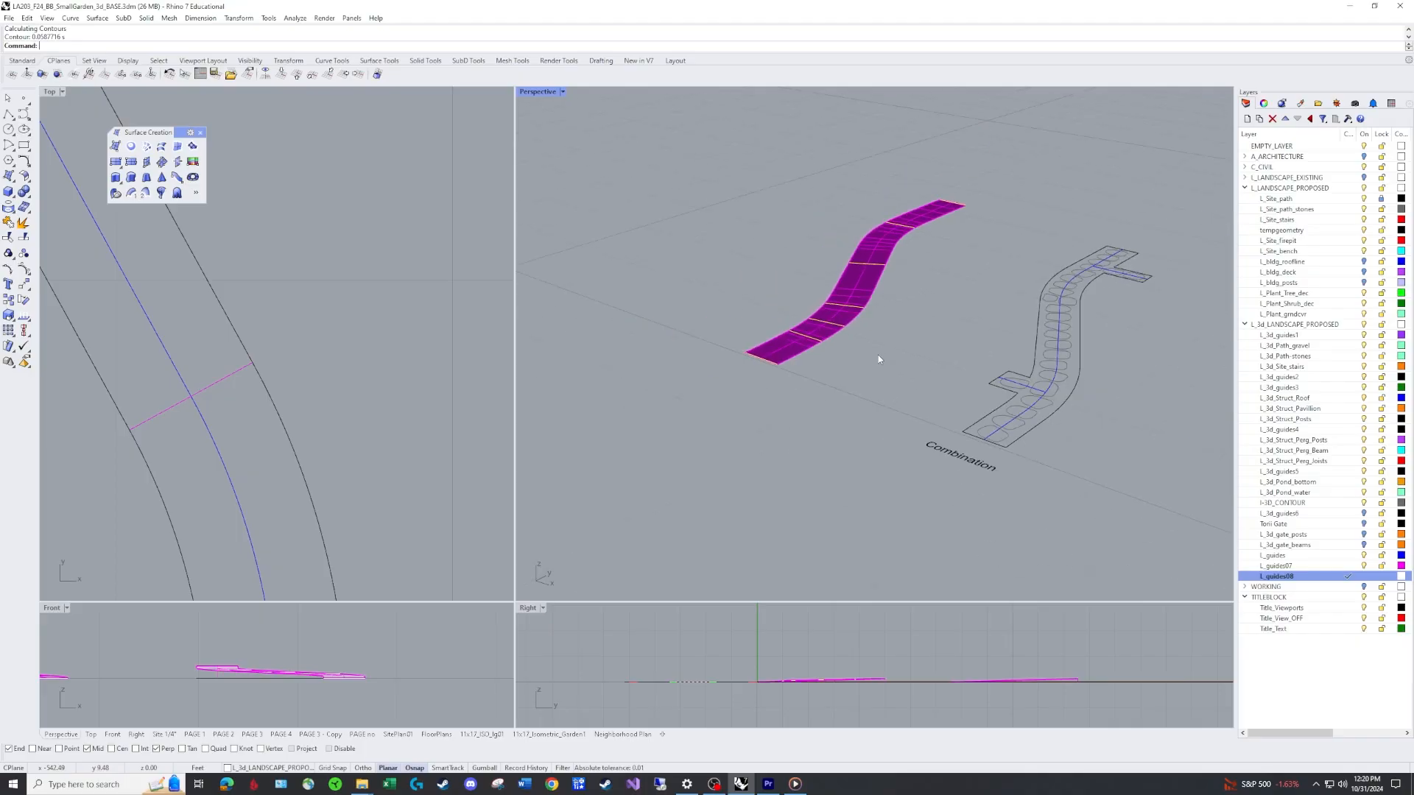
{"action": "left_click", "coordinate": [833, 385]}
{"action": "scroll", "coordinate": [869, 408], "scroll_direction": "down", "scroll_amount": 5}
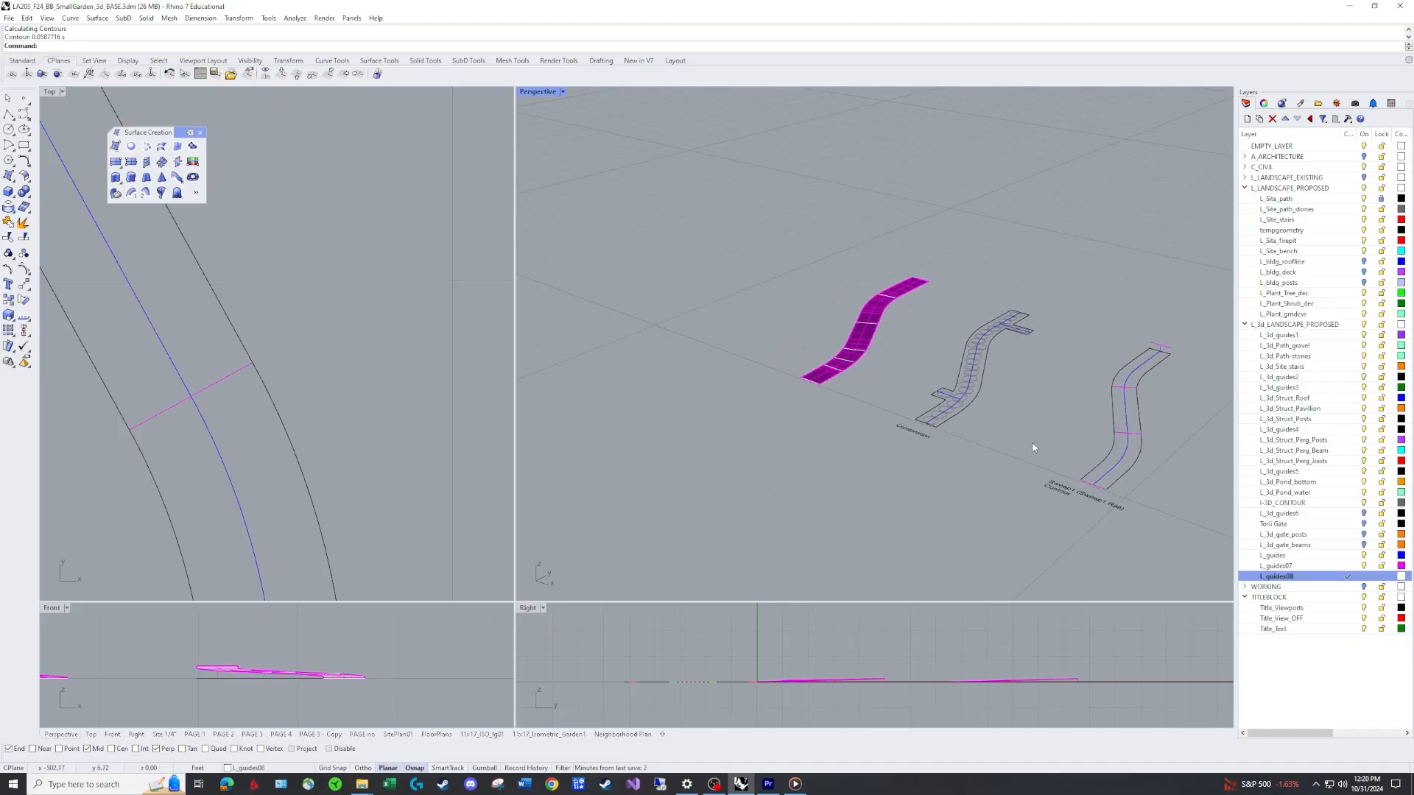
{"action": "right_click_drag", "start_coordinate": [1032, 443], "coordinate": [941, 372], "text": "shift"}
{"action": "scroll", "coordinate": [861, 354], "scroll_direction": "up", "scroll_amount": 3}
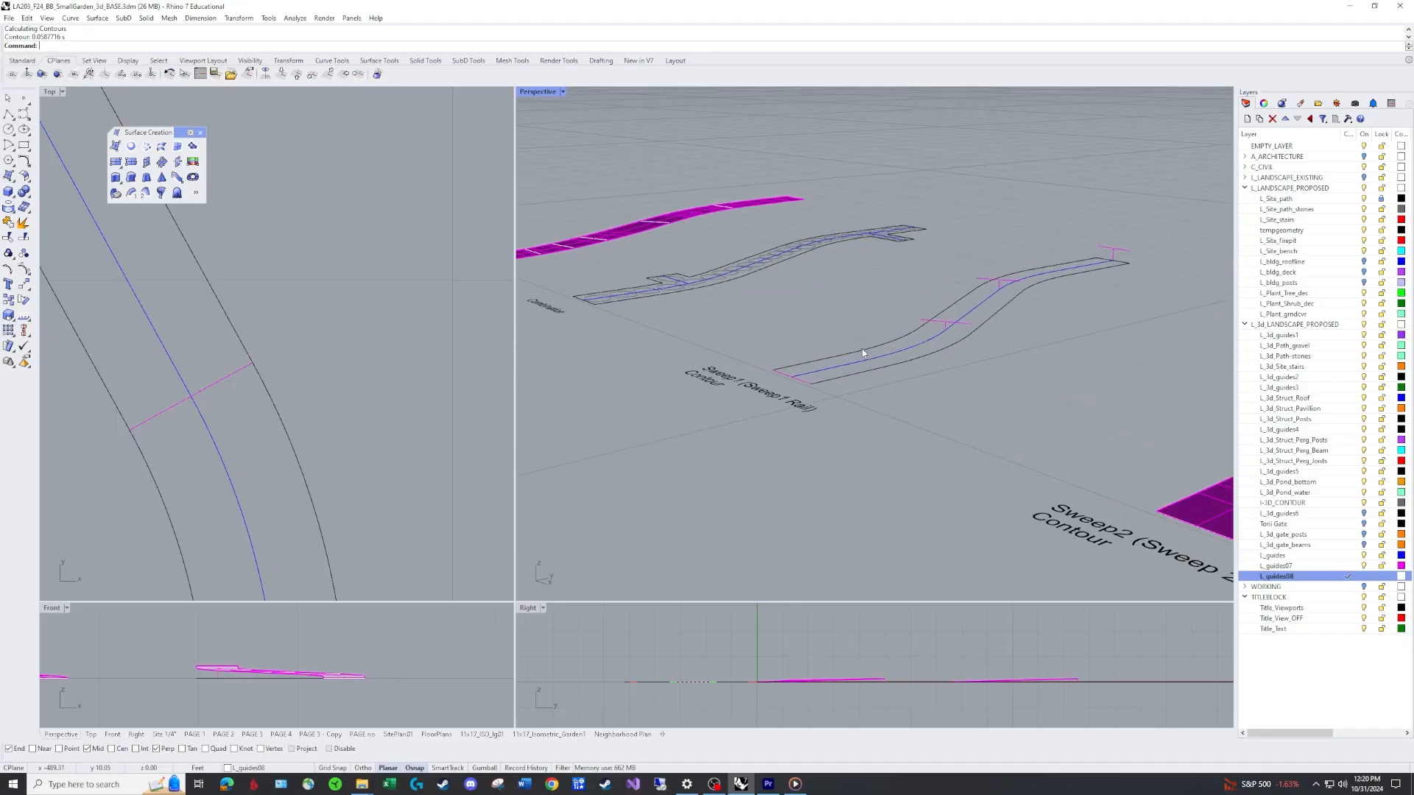
{"action": "scroll", "coordinate": [952, 363], "scroll_direction": "up", "scroll_amount": 2}
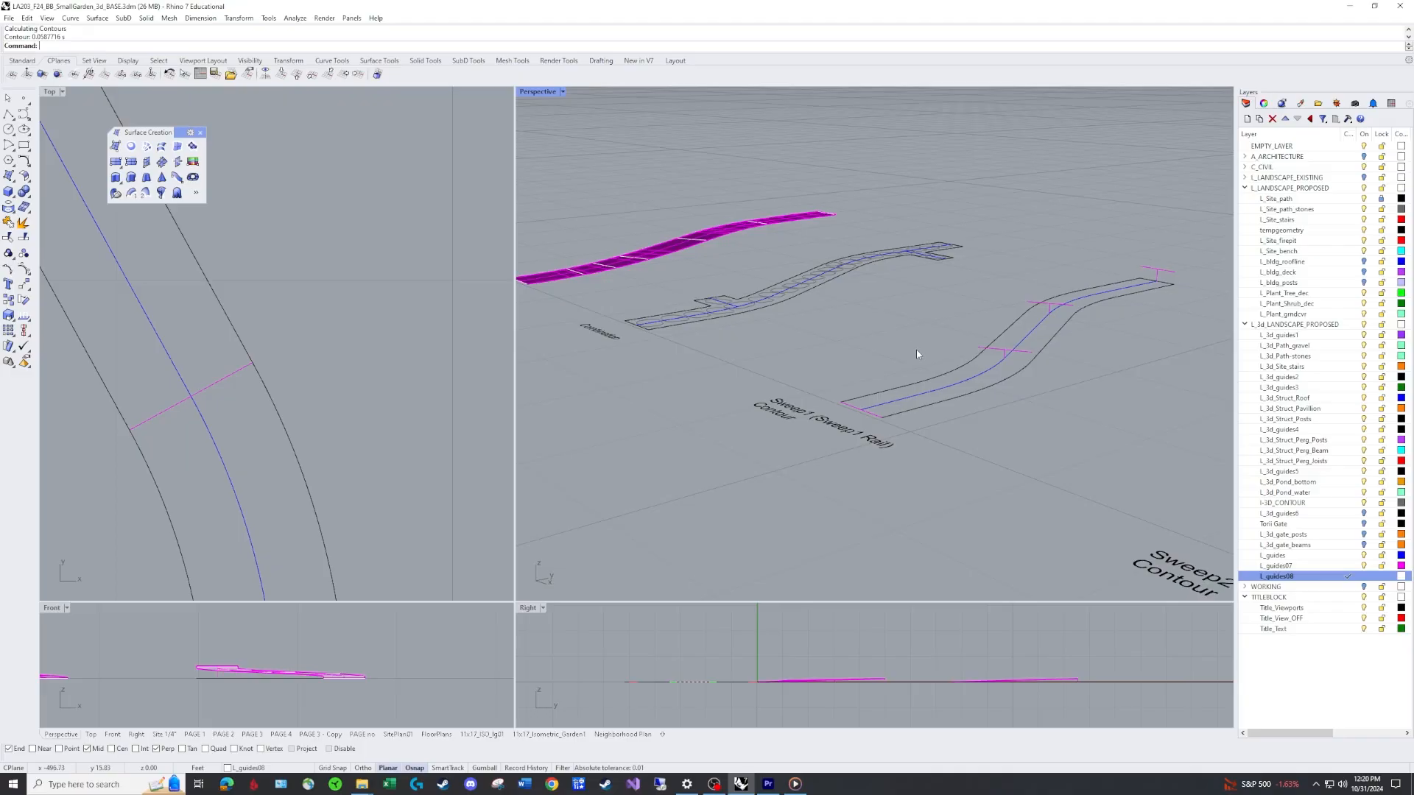
{"action": "type", "text": "s1"}
{"action": "key", "text": "Return"}
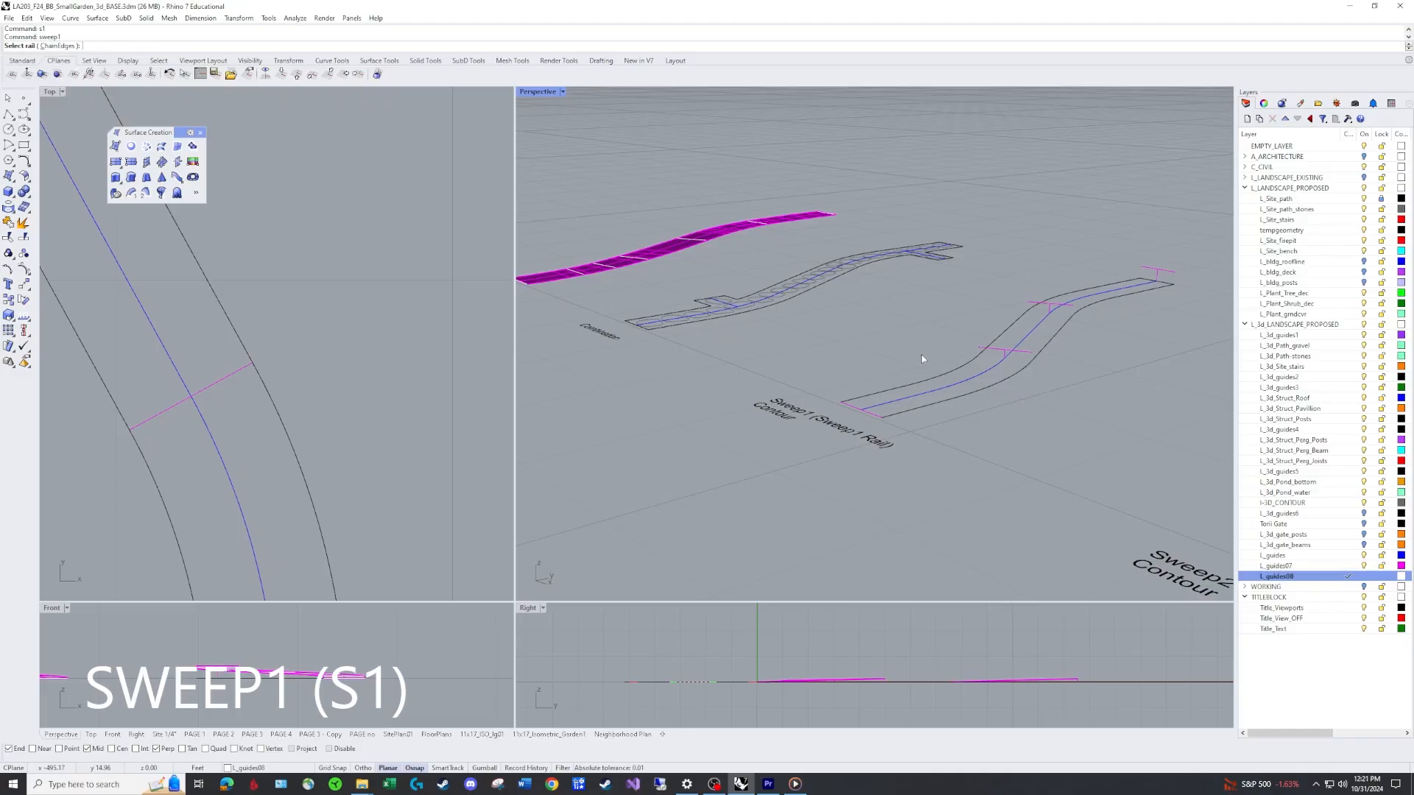
{"action": "left_click", "coordinate": [893, 399]}
{"action": "right_click_drag", "start_coordinate": [893, 404], "coordinate": [952, 430]}
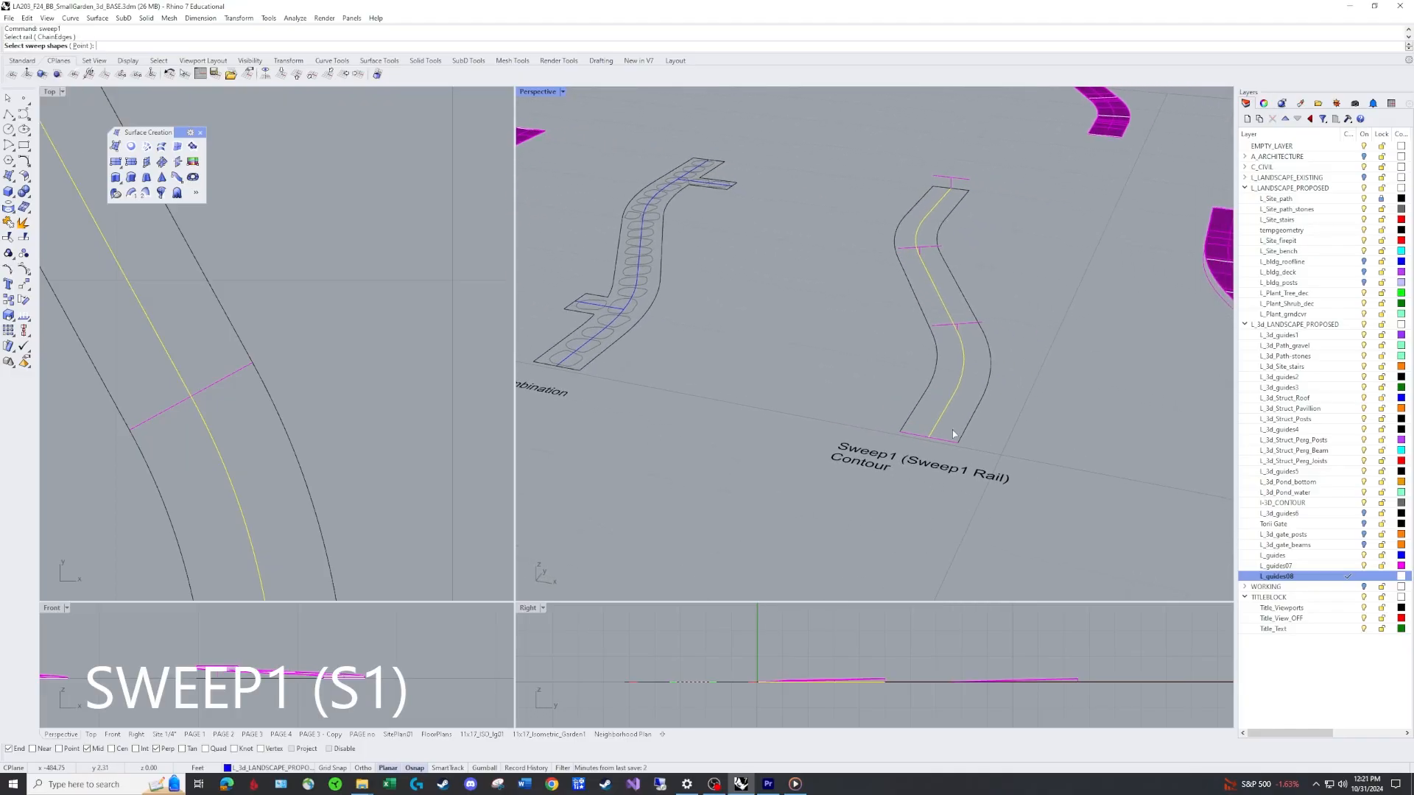
{"action": "left_click", "coordinate": [953, 439]}
{"action": "left_click", "coordinate": [971, 323]}
{"action": "right_click_drag", "start_coordinate": [979, 328], "coordinate": [1294, 597]}
{"action": "key", "text": "Return"}
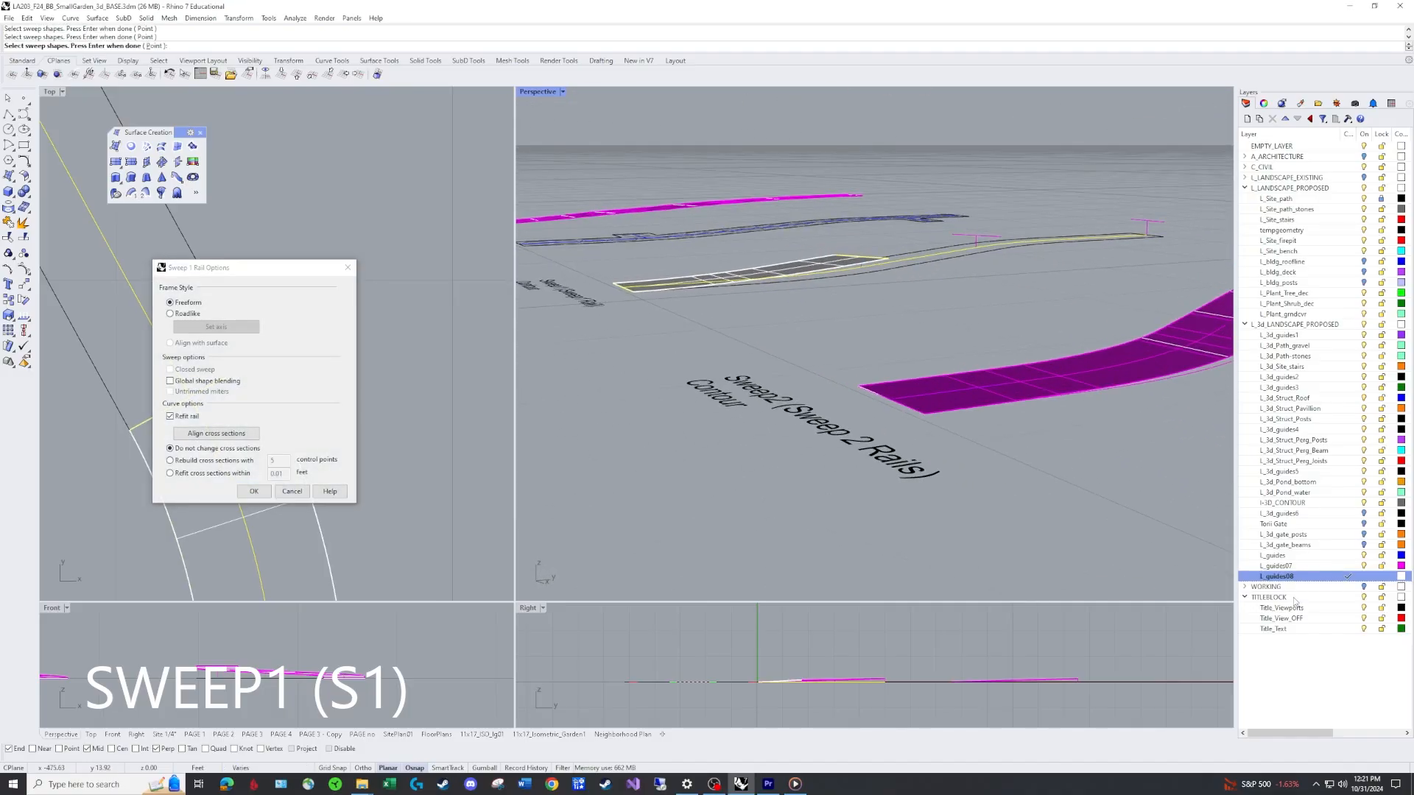
Make L_guides07 the current layer and accept the sweep with Global shape blending enabled.
{"action": "left_click", "coordinate": [1348, 565]}
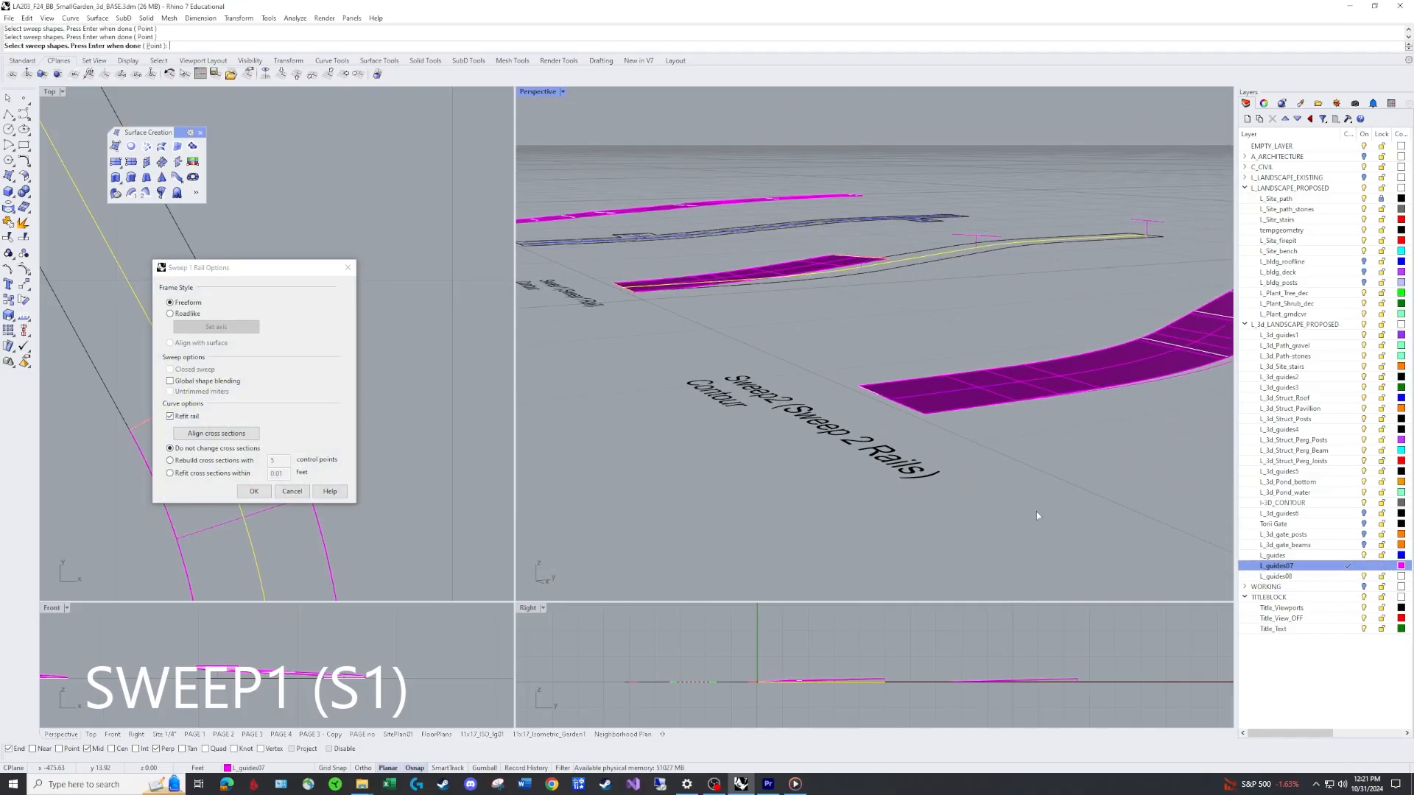
{"action": "left_click", "coordinate": [170, 381]}
{"action": "right_click_drag", "start_coordinate": [761, 276], "coordinate": [1013, 230]}
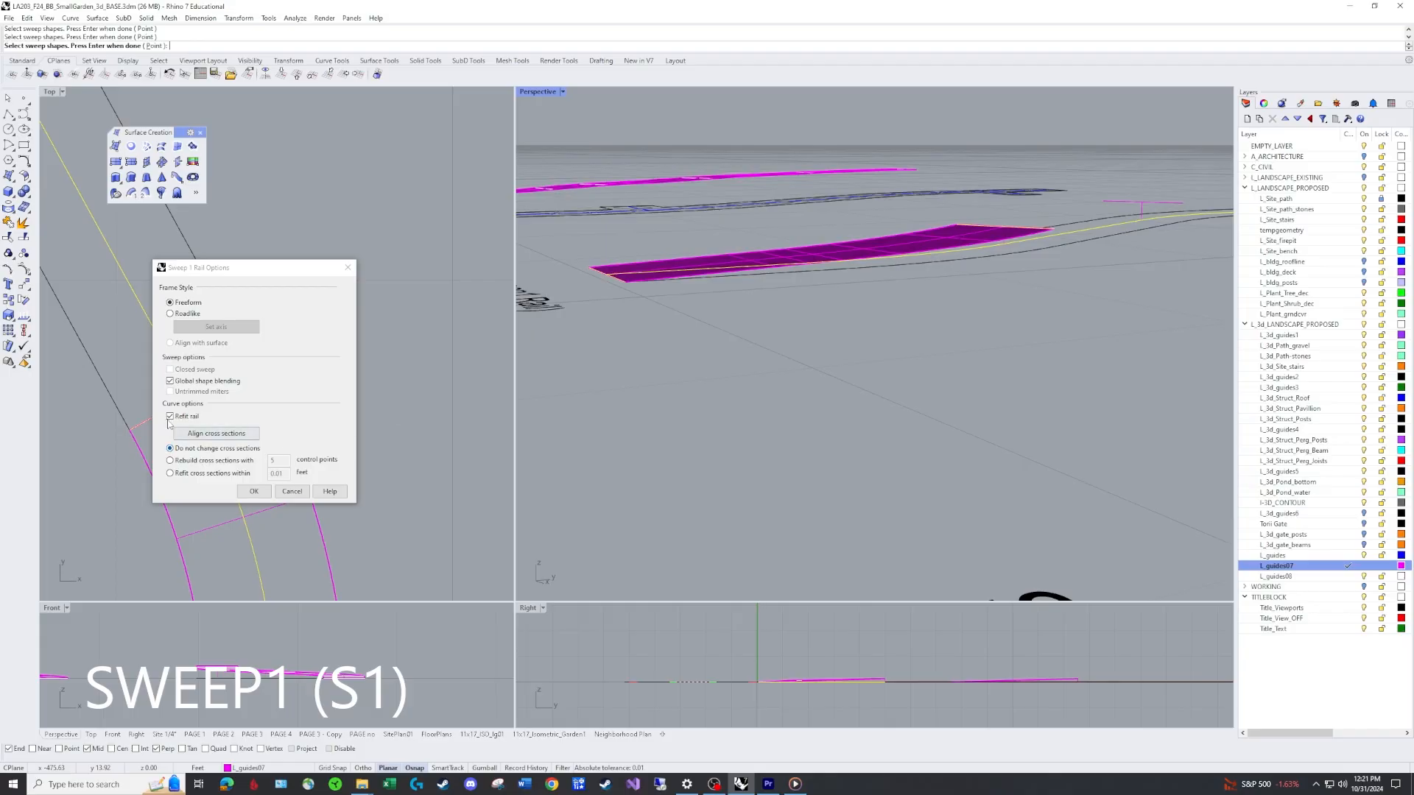
{"action": "left_click", "coordinate": [170, 382]}
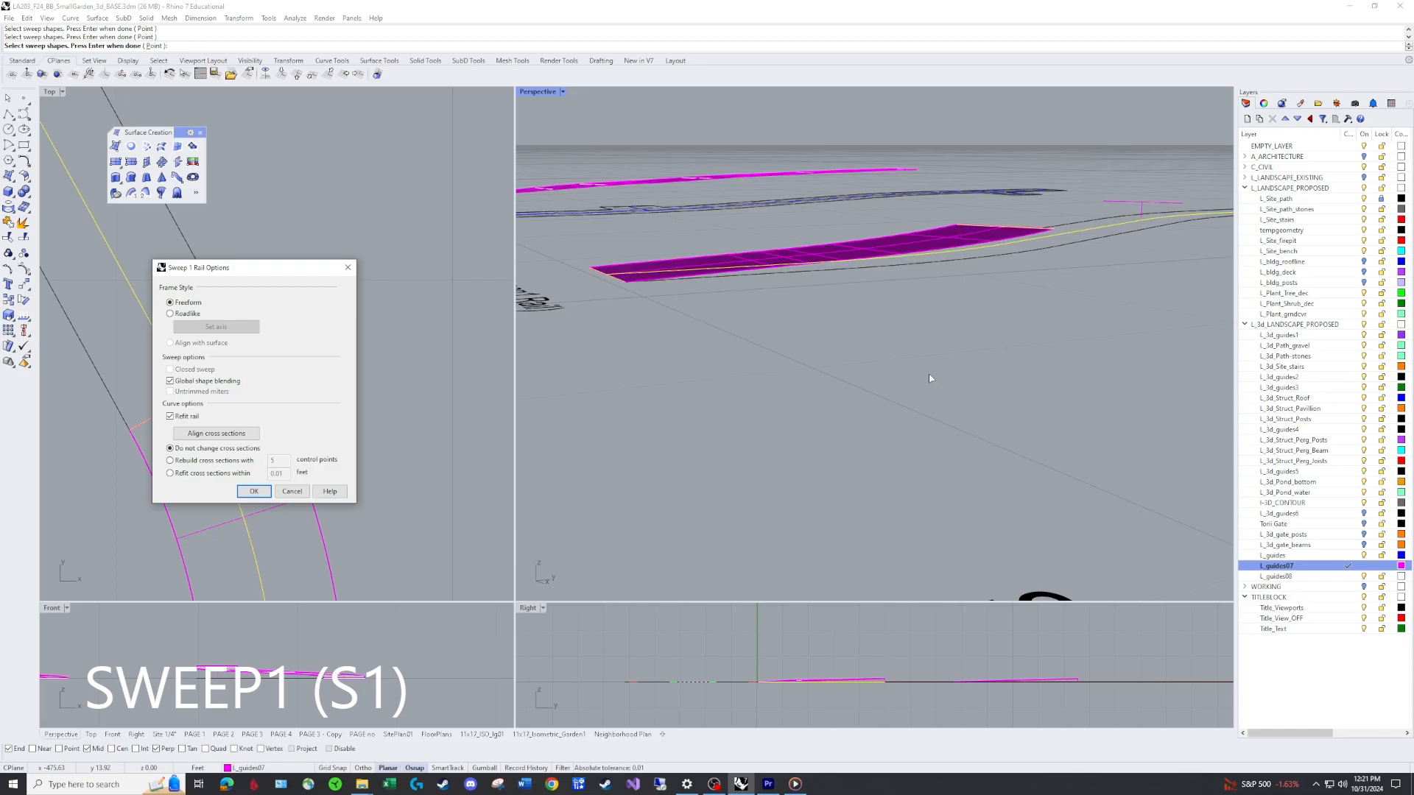
{"action": "right_click_drag", "start_coordinate": [930, 379], "coordinate": [1031, 366]}
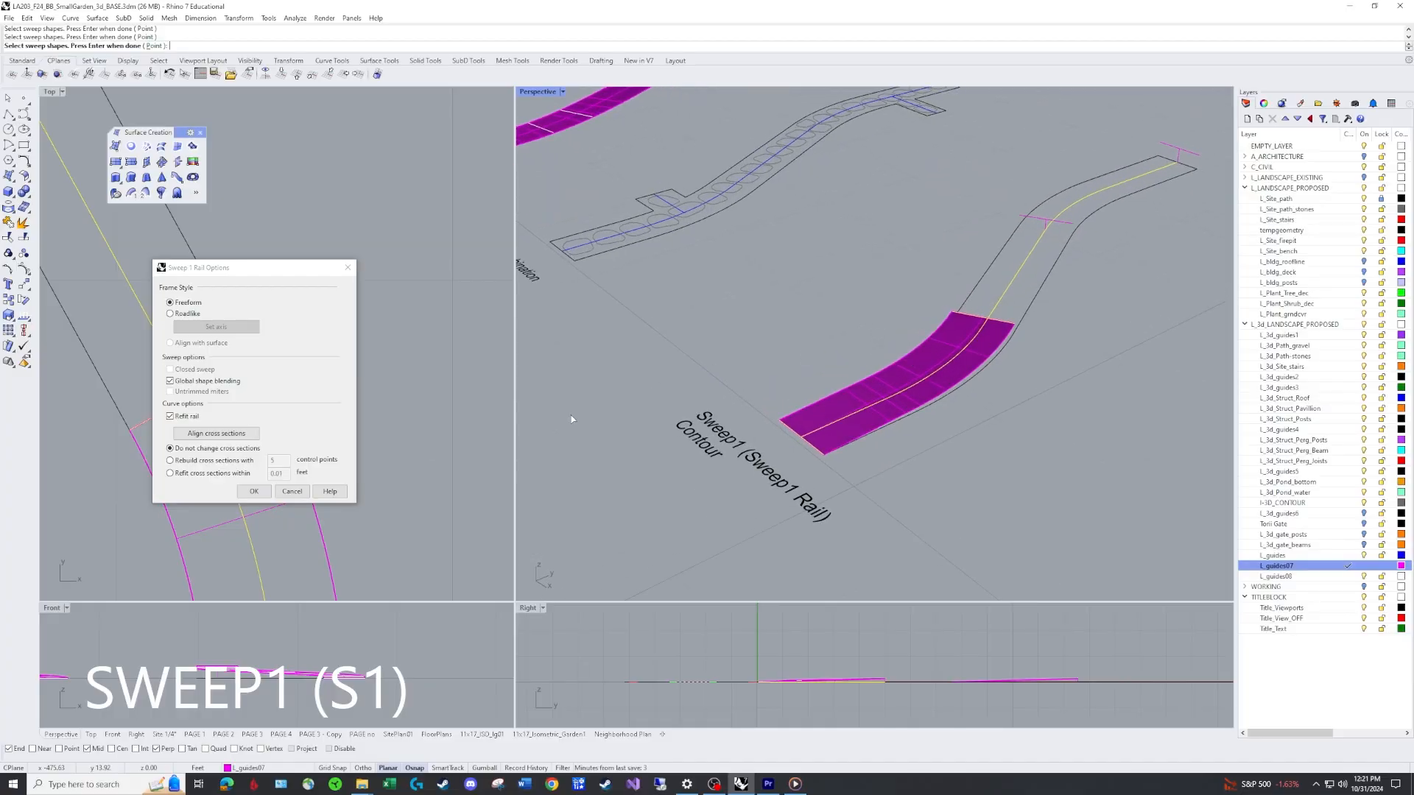
{"action": "key", "text": "Return"}
{"action": "right_click_drag", "start_coordinate": [1091, 395], "coordinate": [1010, 322]}
{"action": "right_click_drag", "start_coordinate": [1105, 231], "coordinate": [868, 356]}
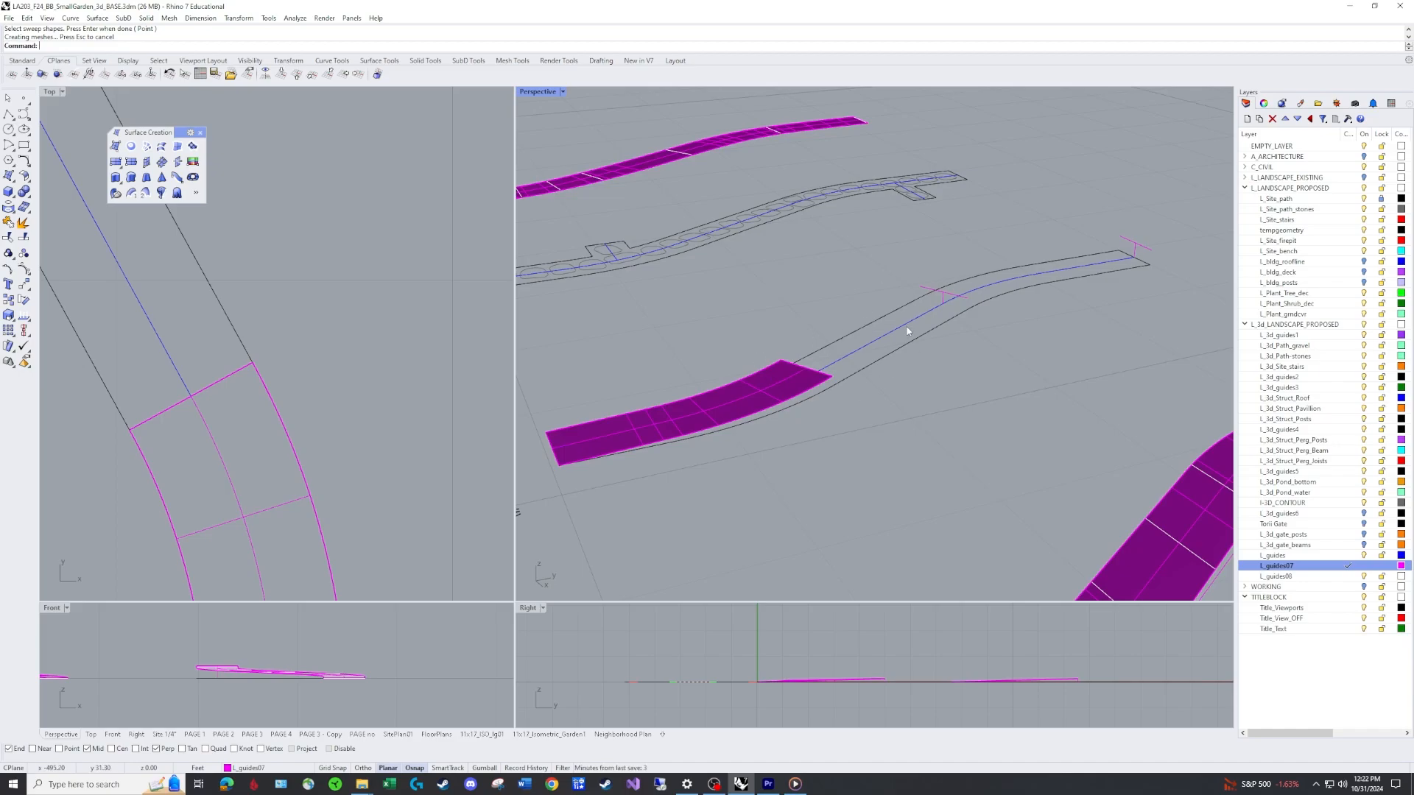
Create a corner-point surface from the lower sweep's end edge up to the next cross line.
{"action": "left_click", "coordinate": [115, 146]}
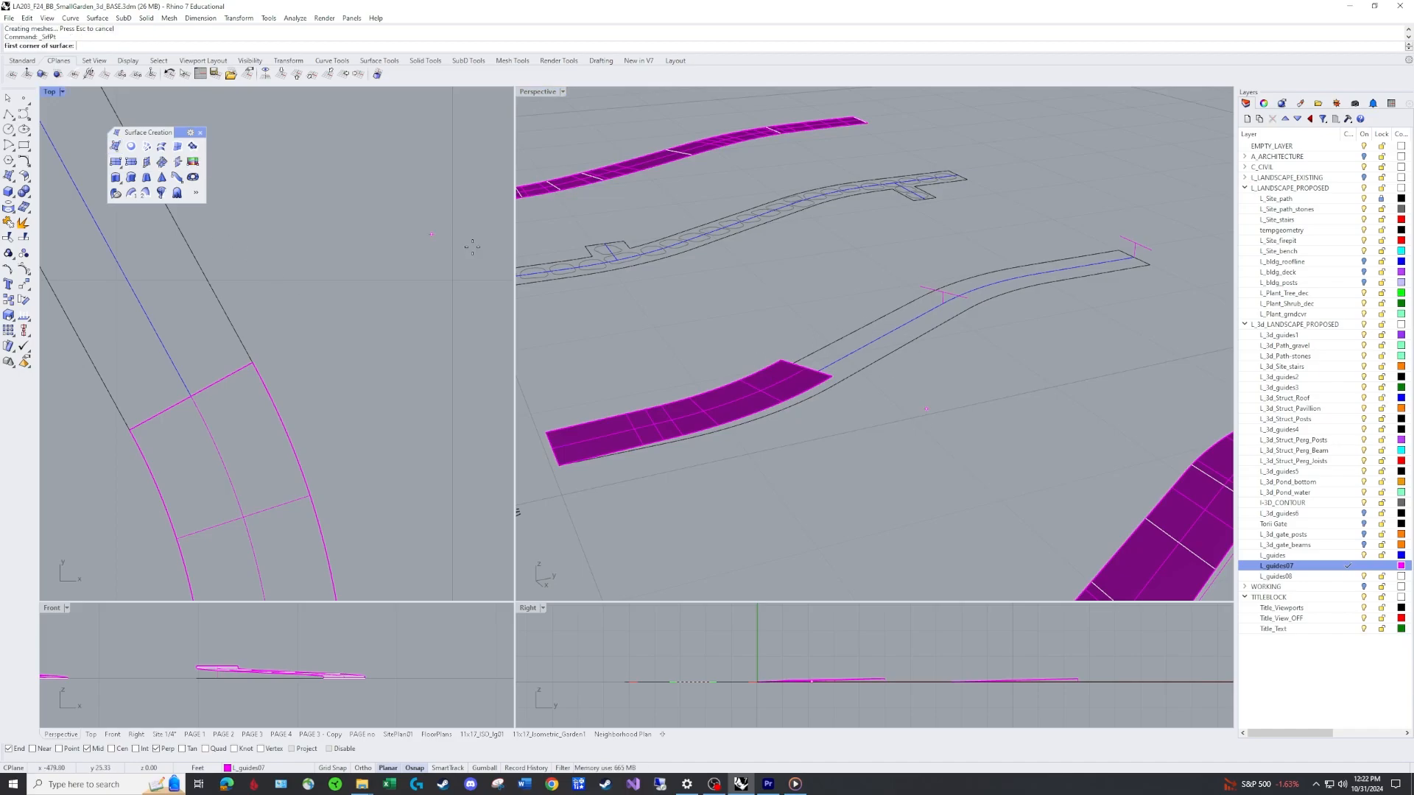
{"action": "left_click", "coordinate": [780, 360]}
{"action": "left_click", "coordinate": [832, 377]}
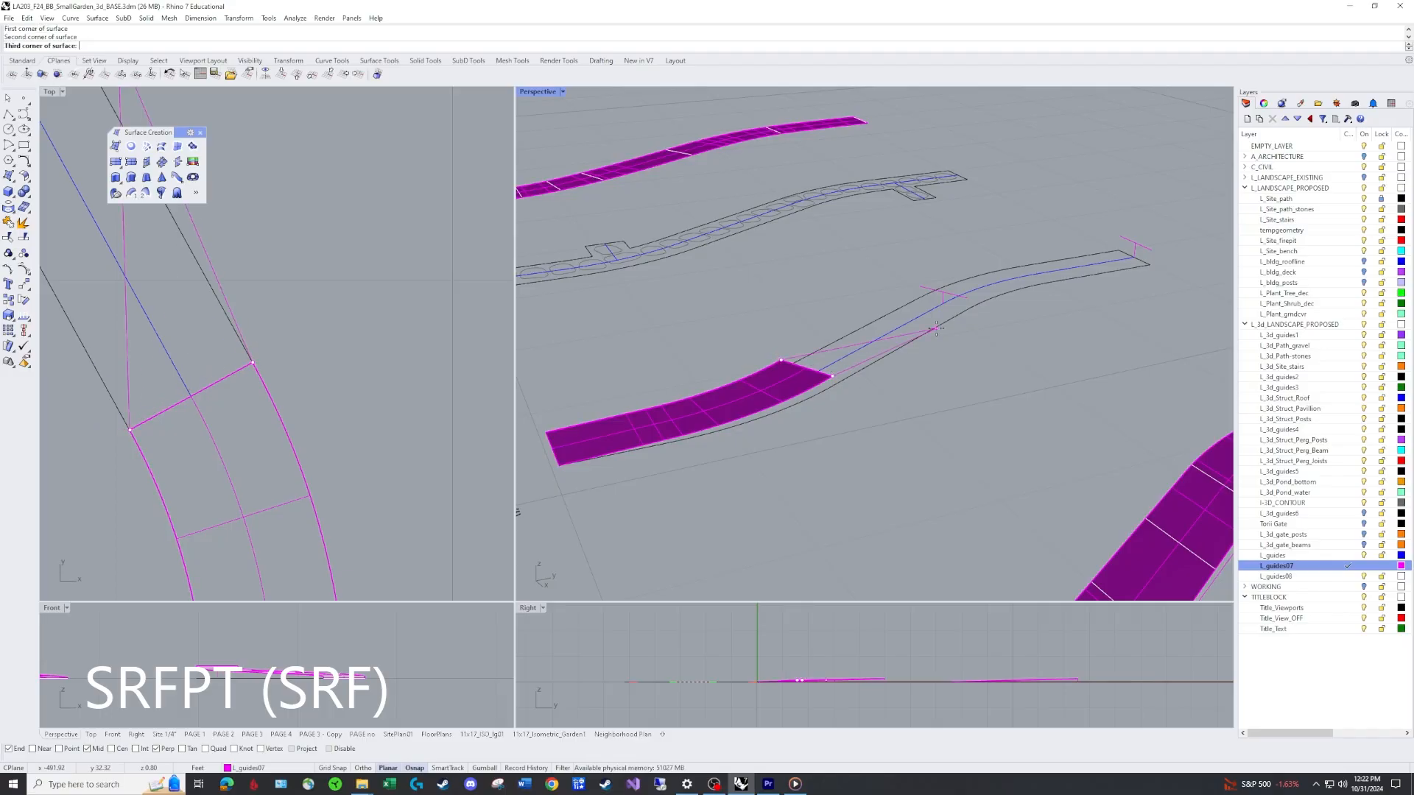
{"action": "left_click", "coordinate": [964, 298]}
{"action": "left_click", "coordinate": [924, 288]}
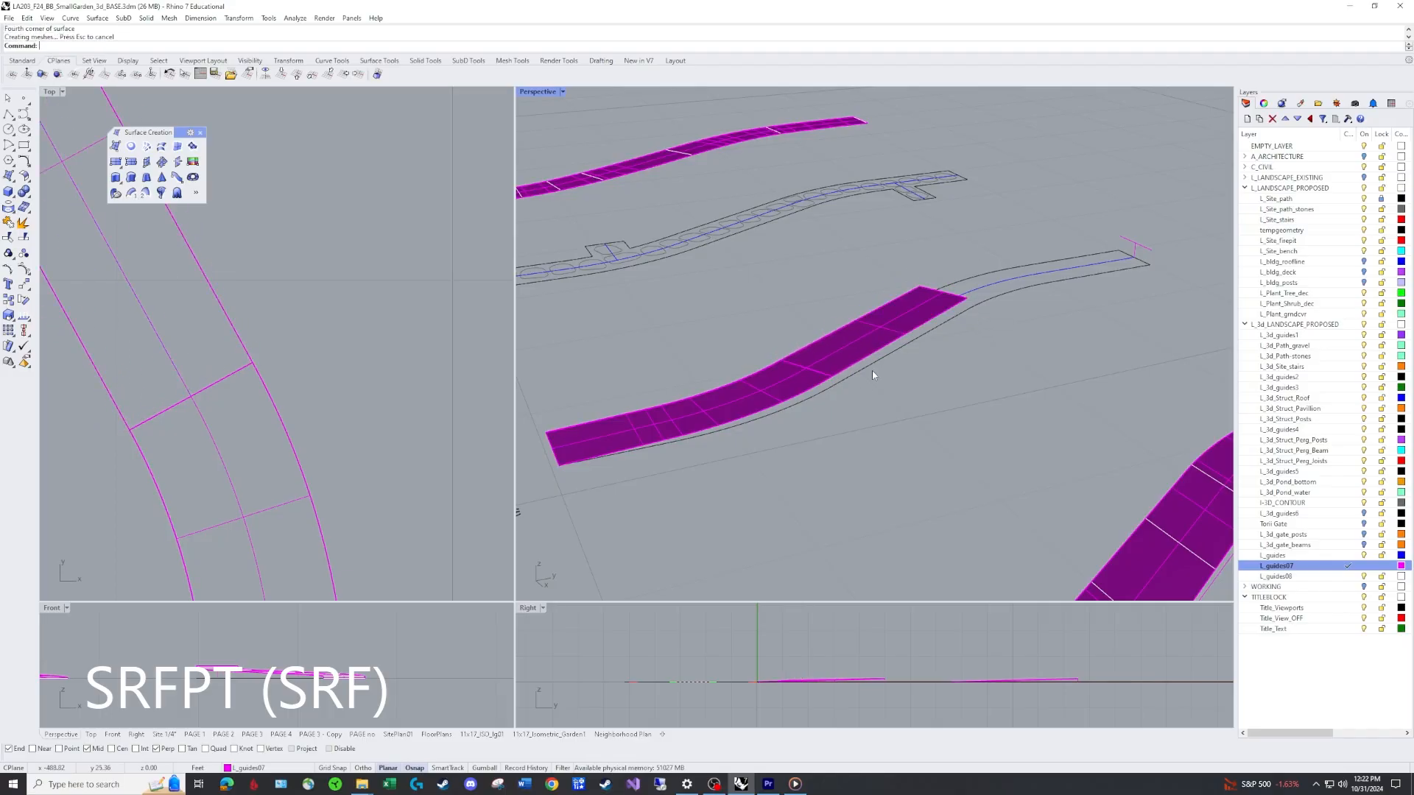
Join the corner-point surface to the lower swept surface.
{"action": "right_click_drag", "start_coordinate": [924, 287], "coordinate": [803, 374]}
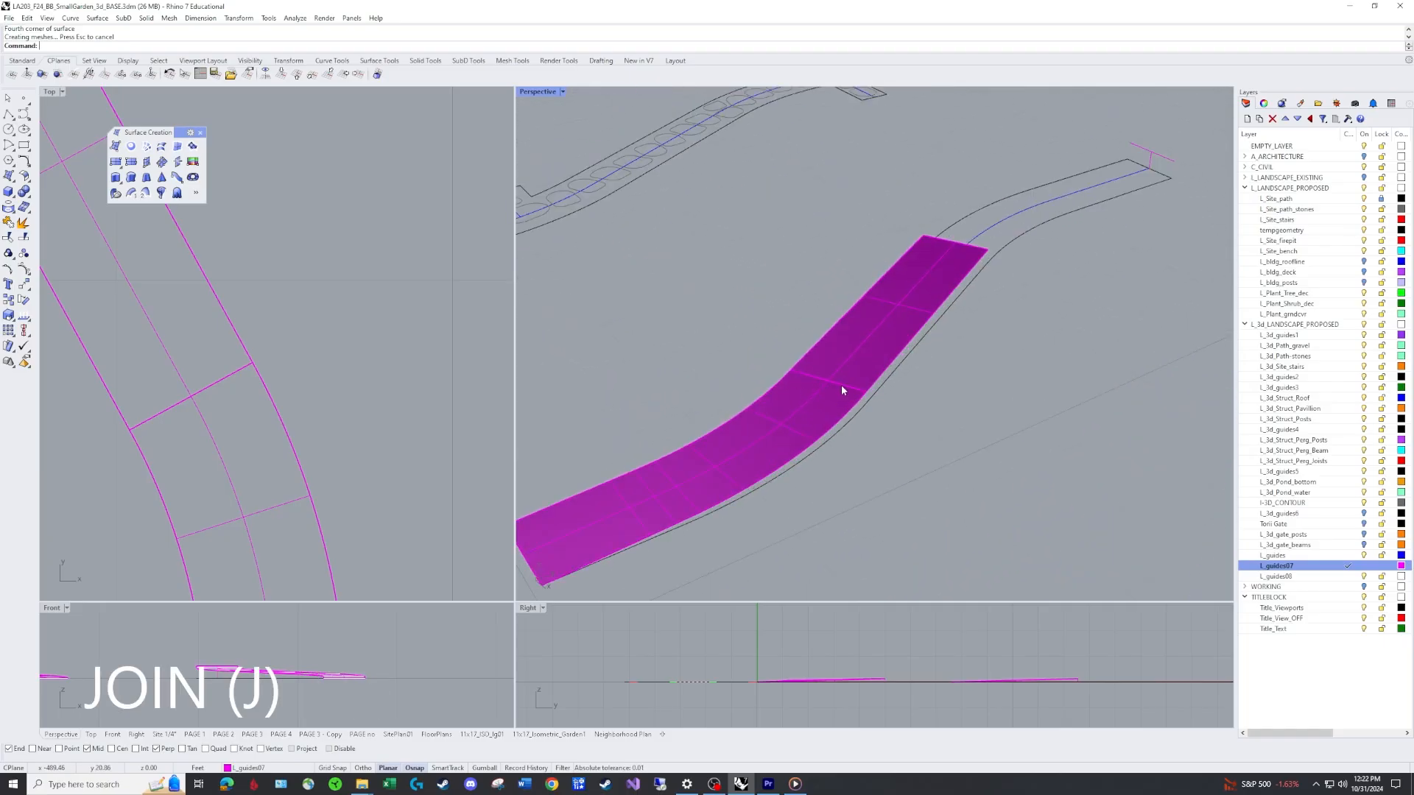
{"action": "left_click", "coordinate": [829, 386]}
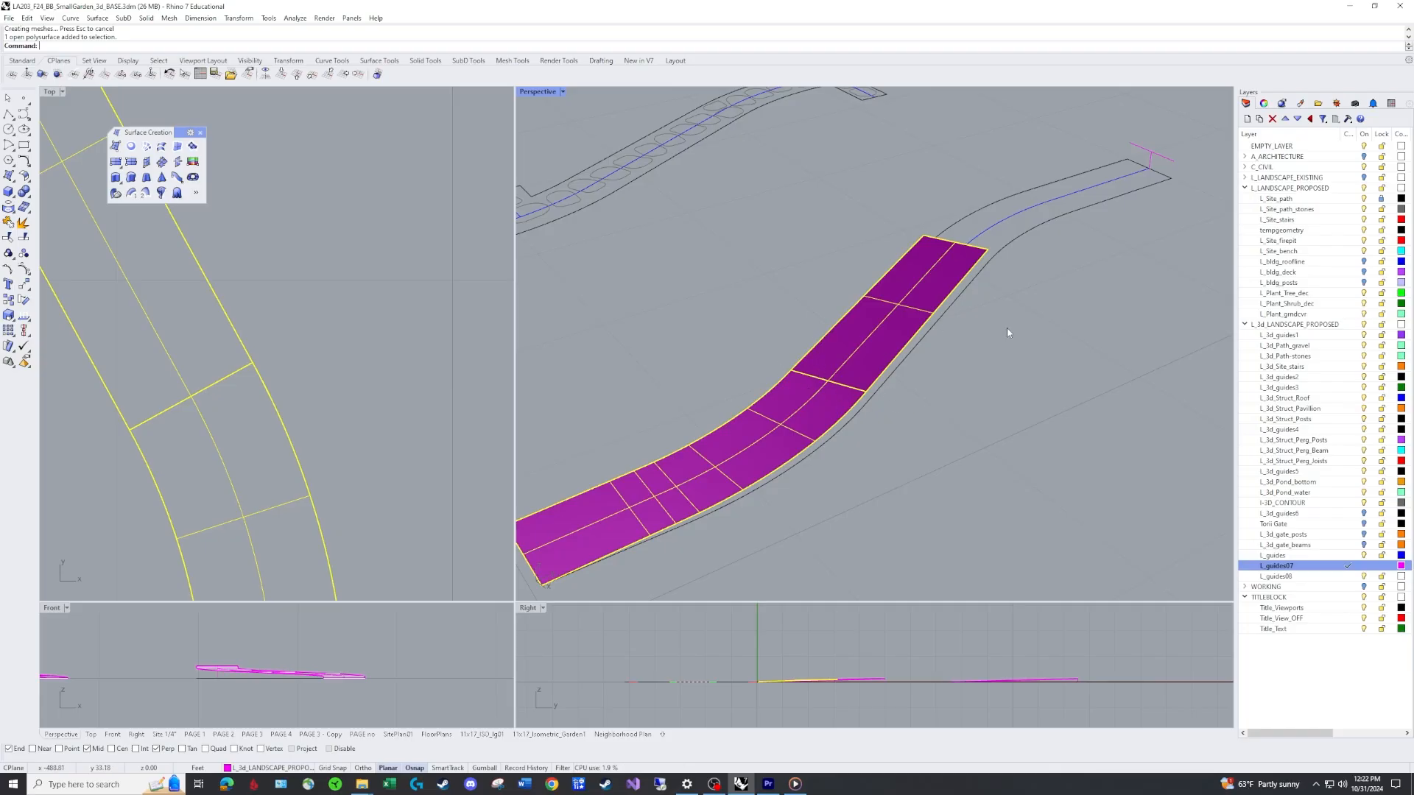
{"action": "left_click", "coordinate": [1028, 326]}
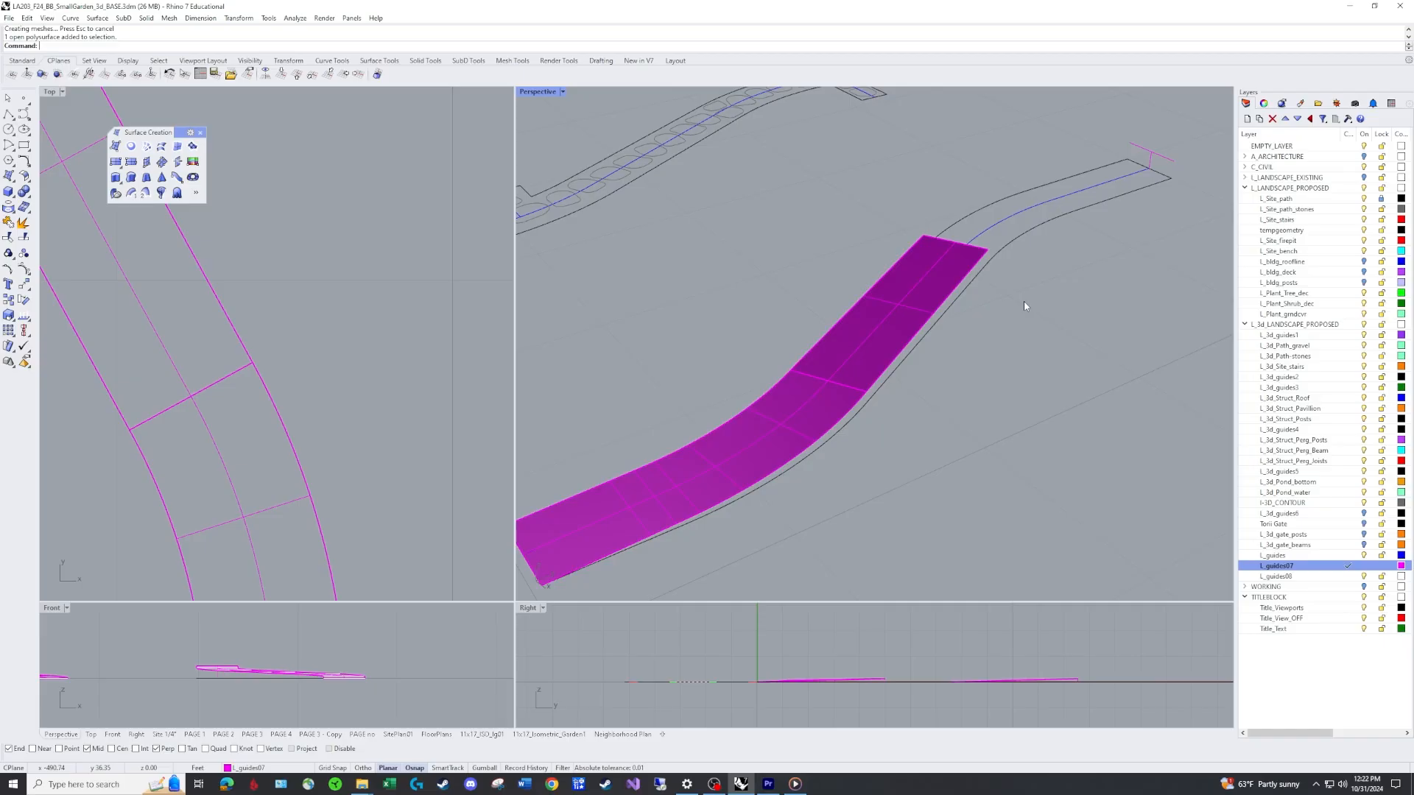
Start Sweep1 with the centre line as rail and the joined surface's end edge and the upper cross line as shapes.
{"action": "type", "text": "Sweep1"}
{"action": "key", "text": "Return"}
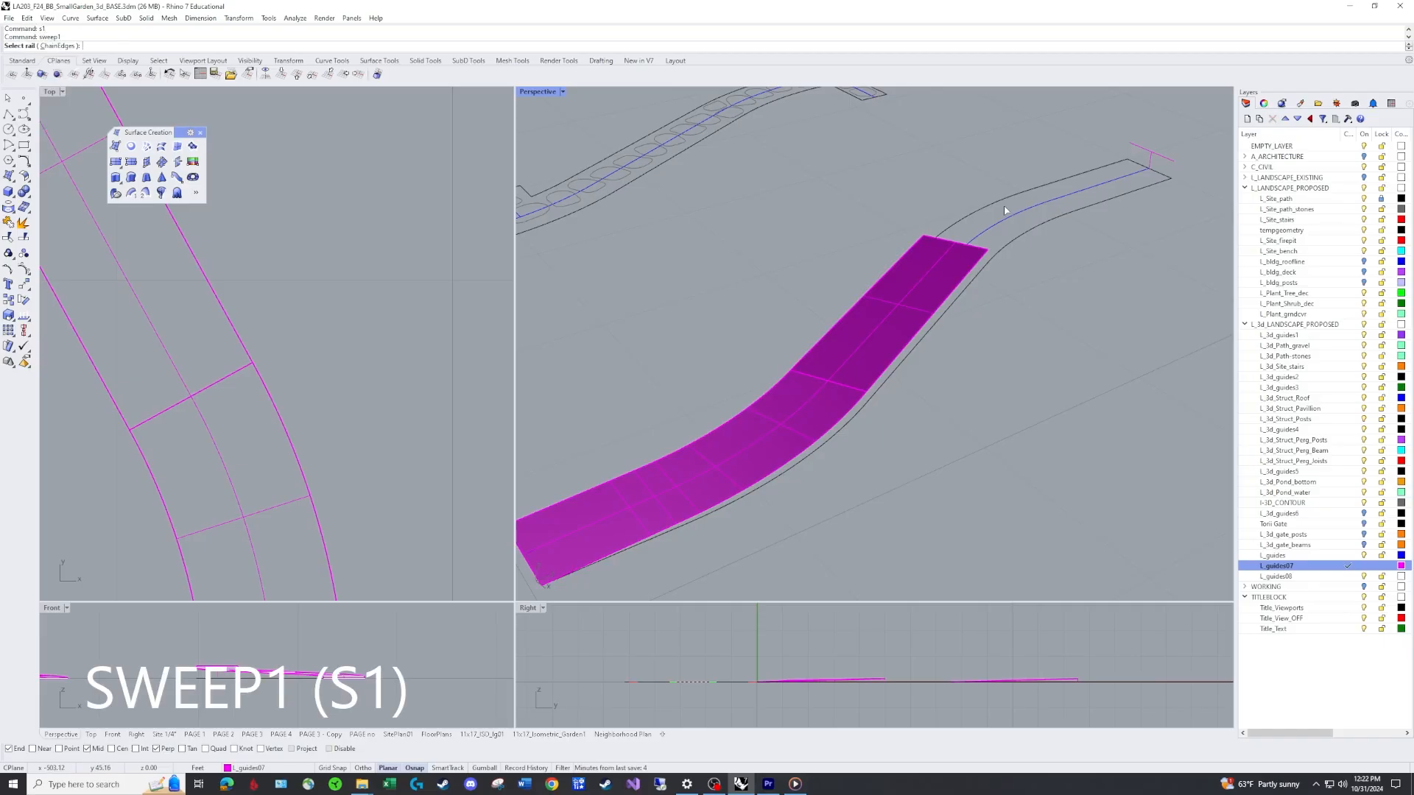
{"action": "left_click", "coordinate": [1010, 222]}
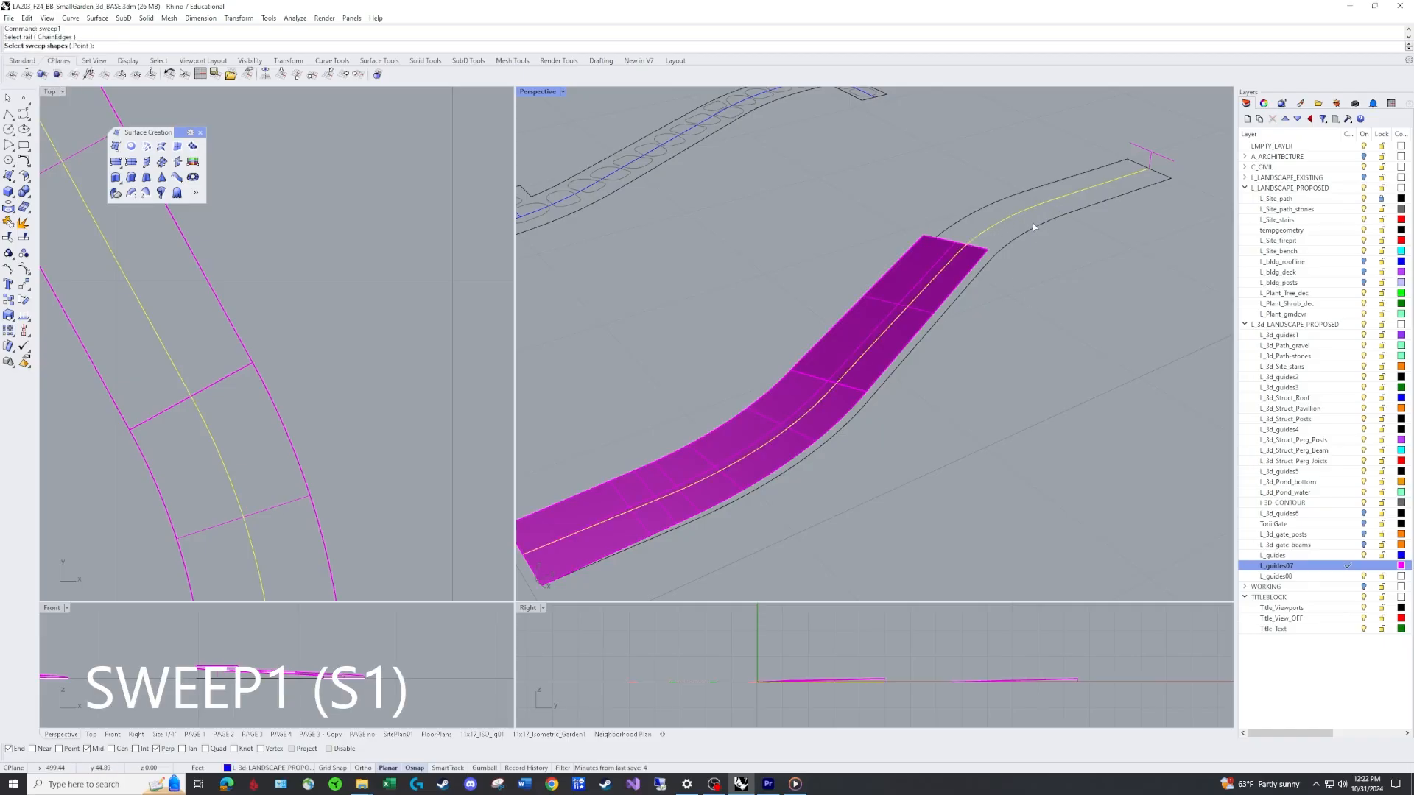
{"action": "left_click", "coordinate": [980, 252]}
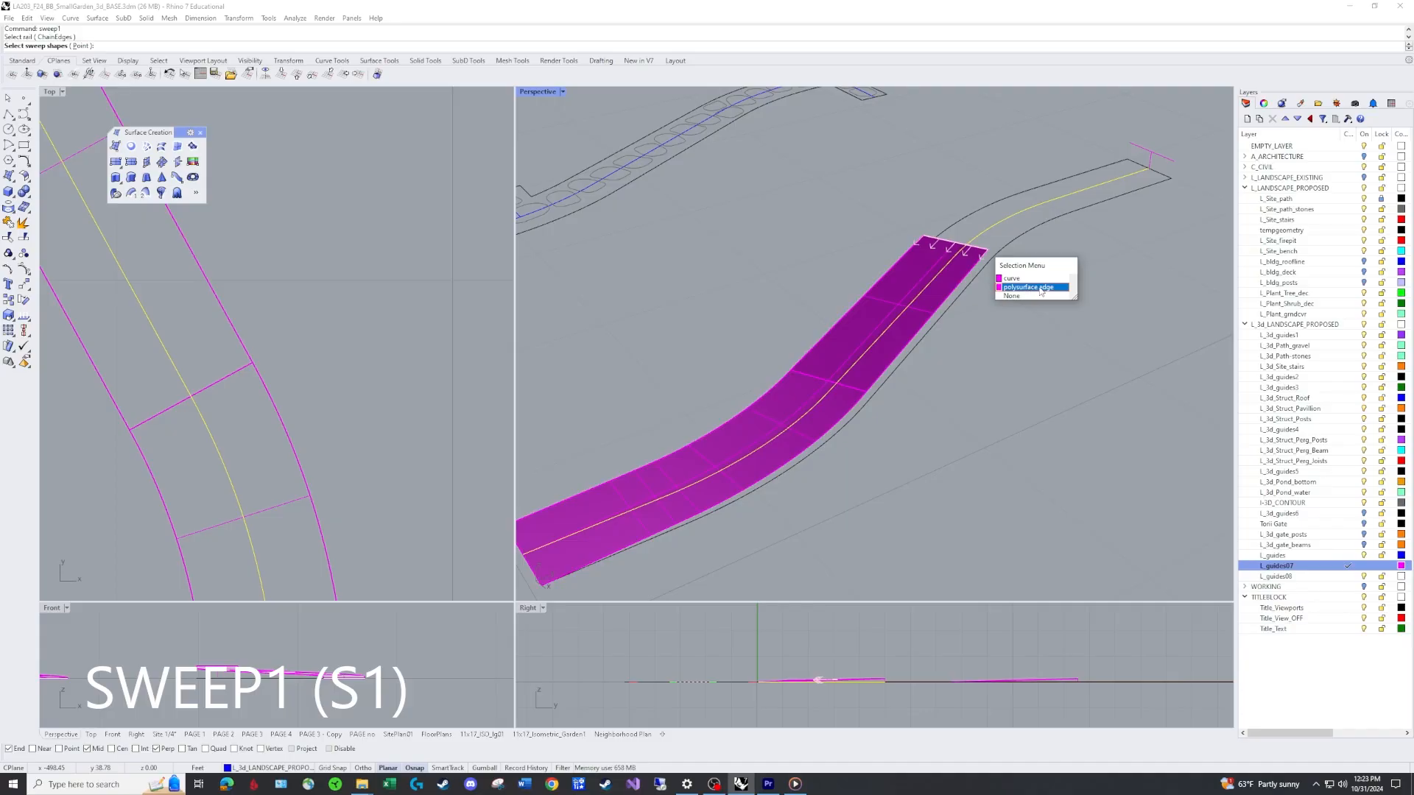
{"action": "left_click", "coordinate": [1041, 291]}
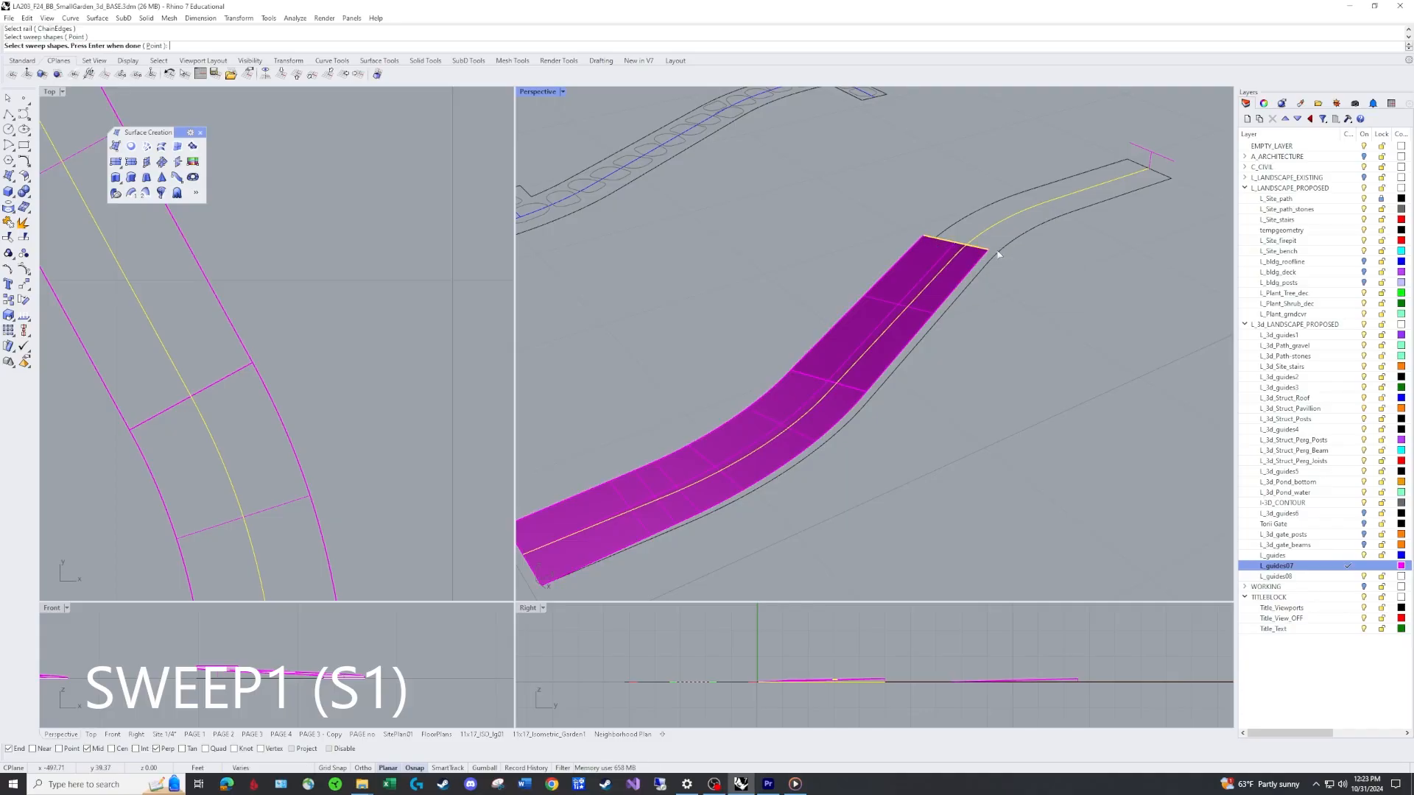
{"action": "left_click", "coordinate": [1149, 163]}
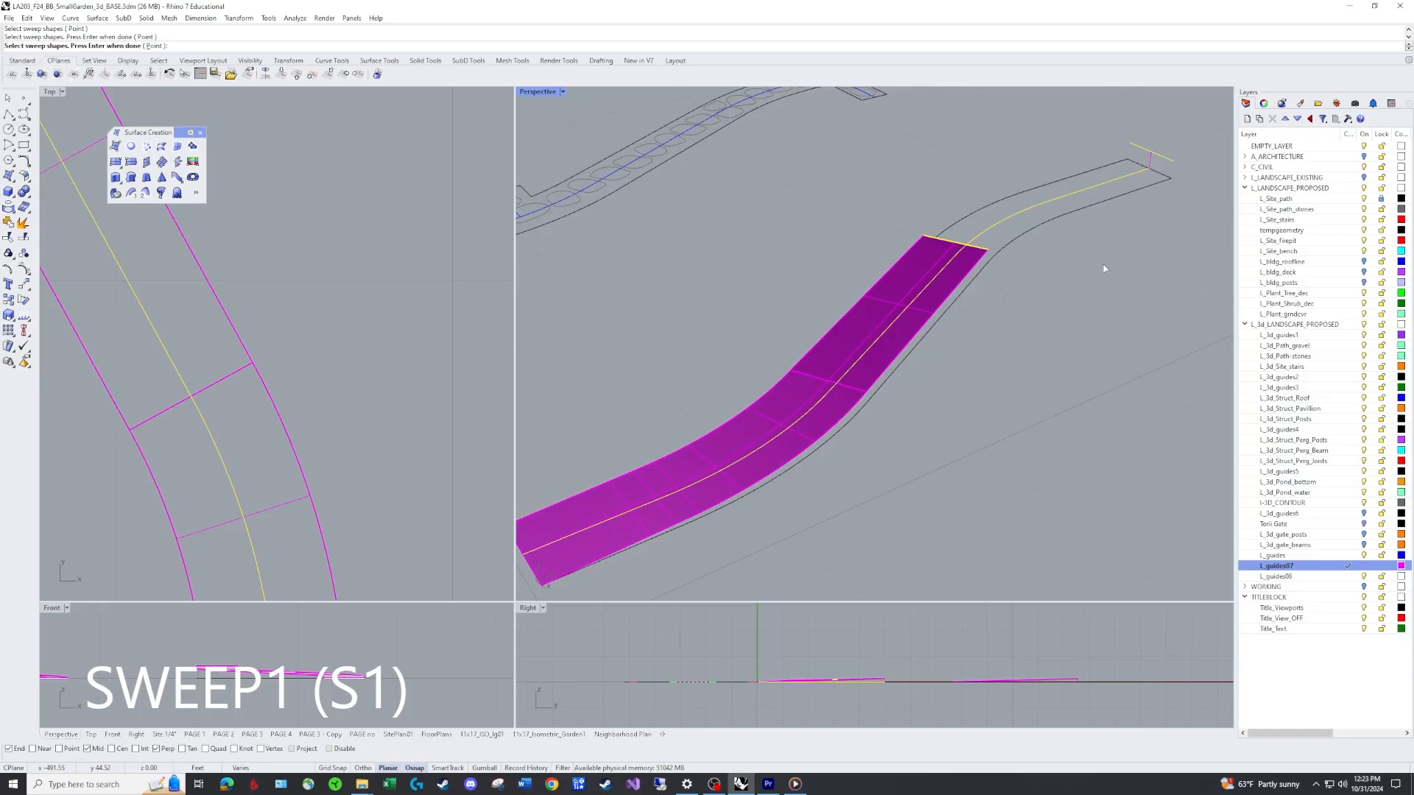
{"action": "key", "text": "Return"}
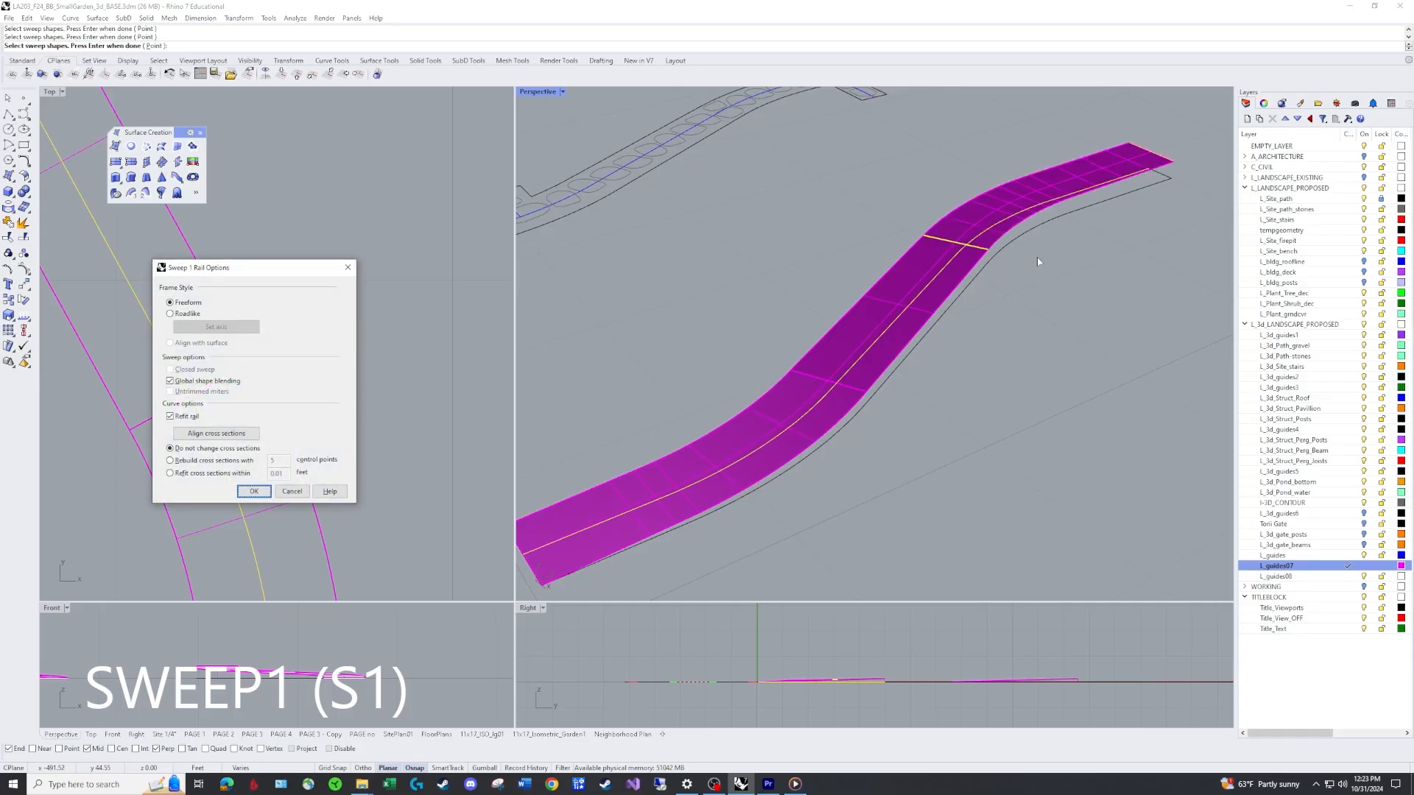
Preview the upper sweep with Global shape blending toggled, then accept it.
{"action": "left_click", "coordinate": [170, 382]}
{"action": "right_click_drag", "start_coordinate": [795, 271], "coordinate": [885, 221]}
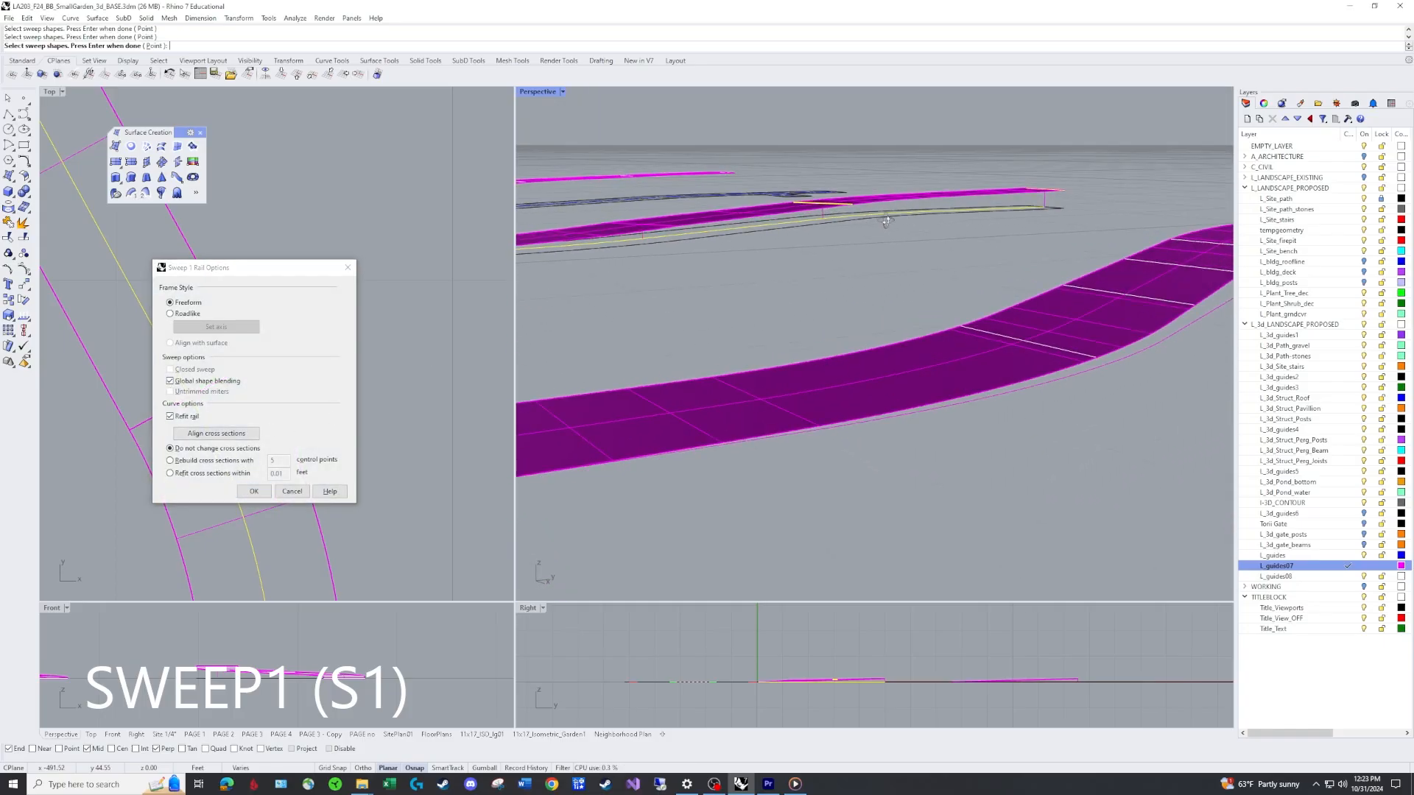
{"action": "left_click", "coordinate": [170, 382]}
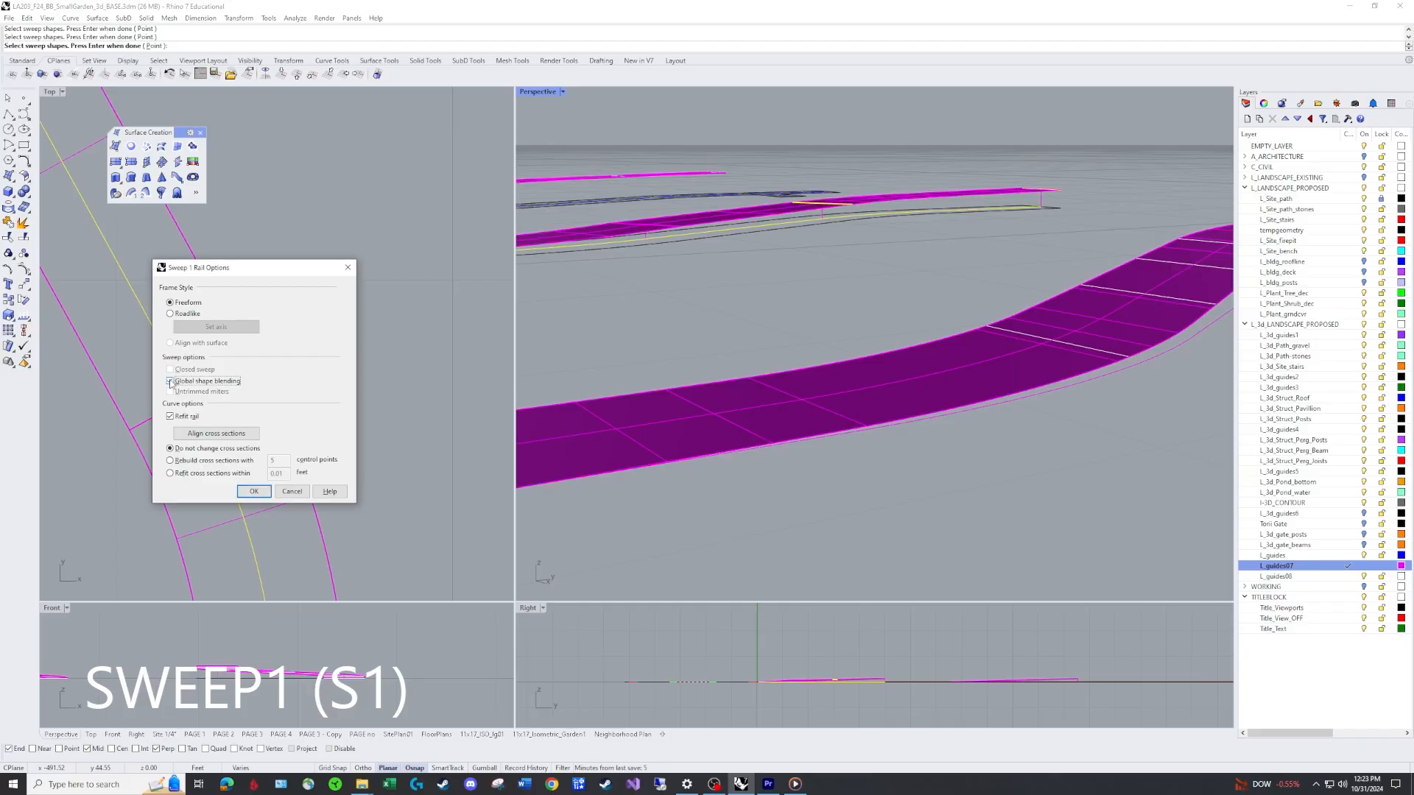
{"action": "right_click_drag", "start_coordinate": [820, 260], "coordinate": [888, 302]}
{"action": "key", "text": "Return"}
{"action": "scroll", "coordinate": [886, 299], "scroll_direction": "down", "scroll_amount": 4}
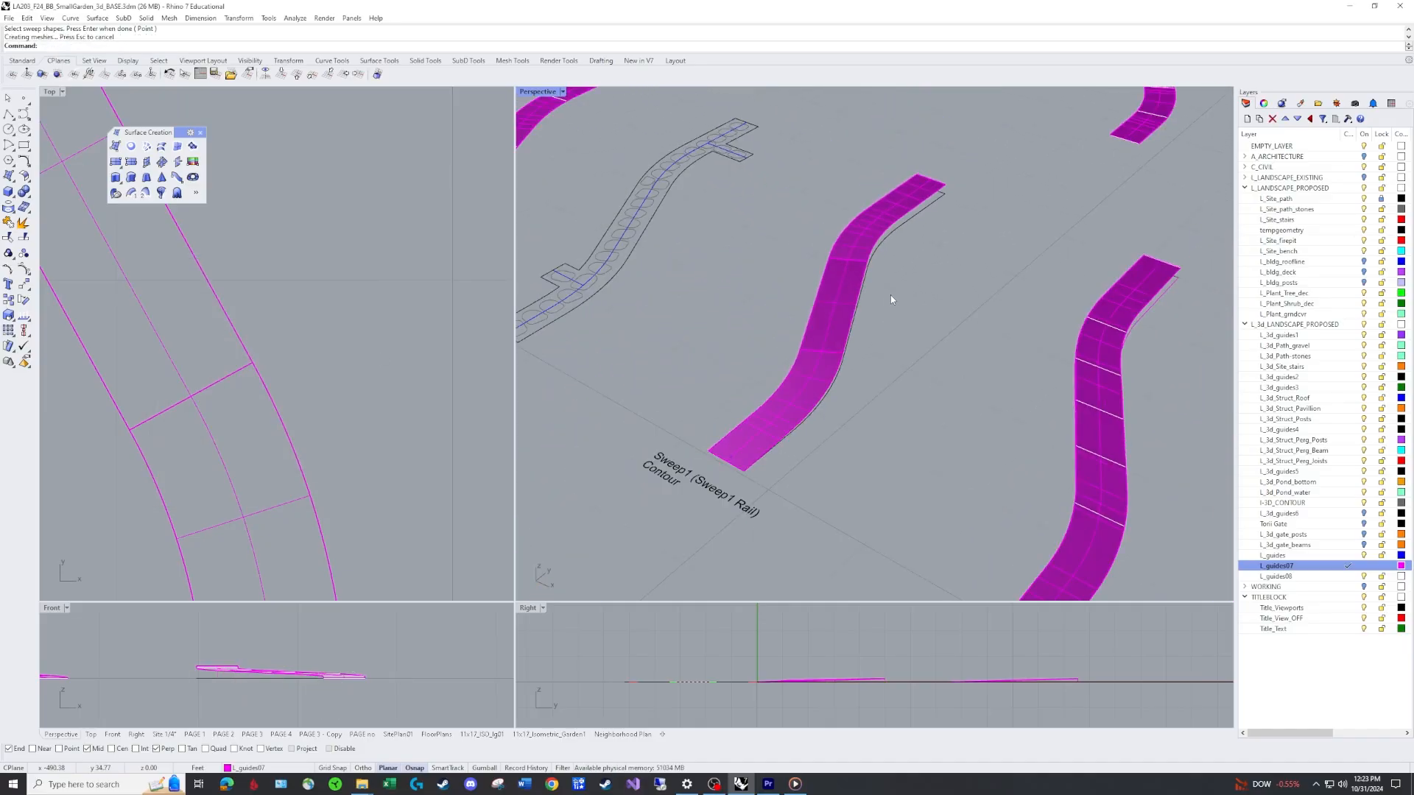
Join the upper sweep with the rest of the path into one polysurface.
{"action": "type", "text": "j"}
{"action": "key", "text": "Return"}
{"action": "left_click", "coordinate": [845, 291]}
{"action": "left_click", "coordinate": [858, 236]}
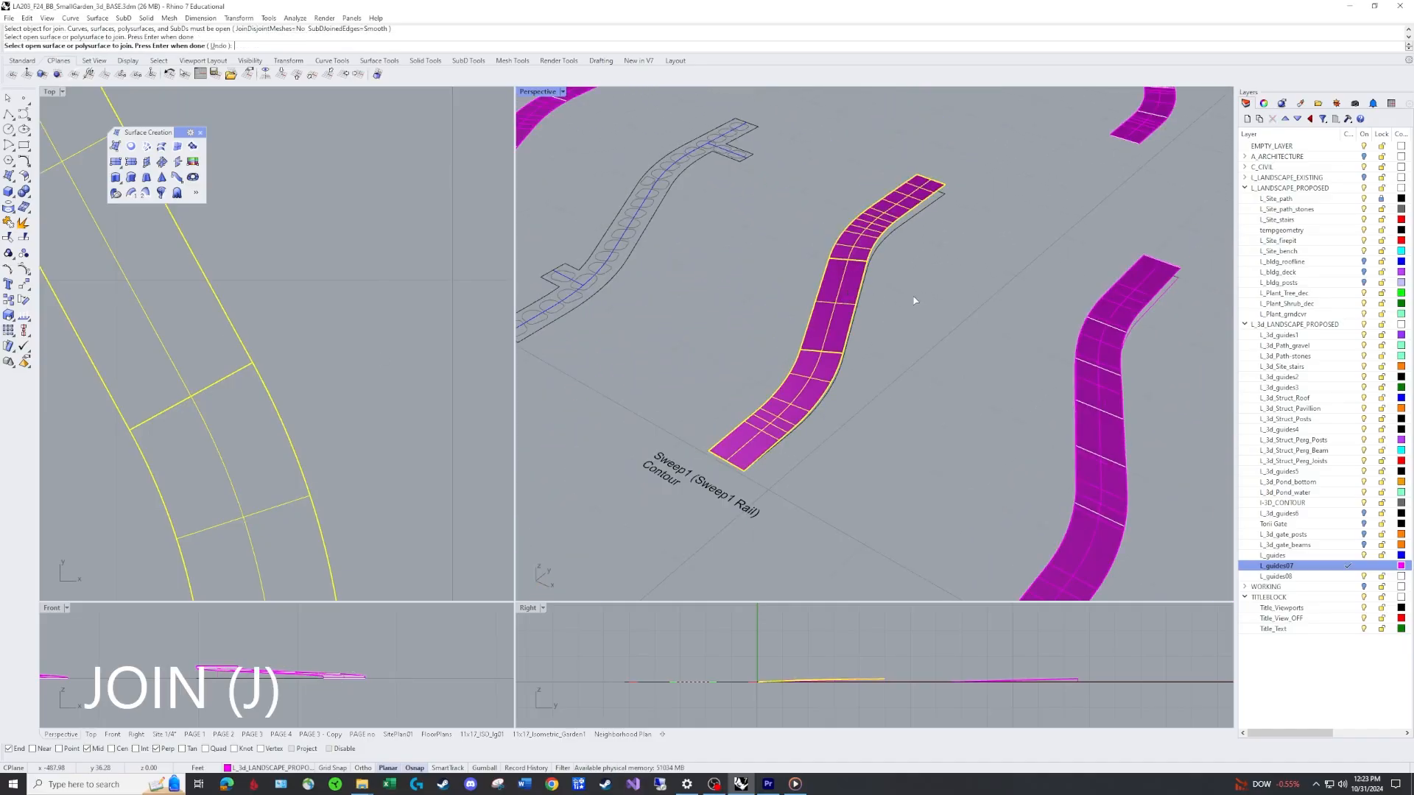
{"action": "key", "text": "Return"}
{"action": "left_click", "coordinate": [844, 279]}
{"action": "left_click", "coordinate": [895, 326]}
{"action": "scroll", "coordinate": [895, 326], "scroll_direction": "down", "scroll_amount": 4}
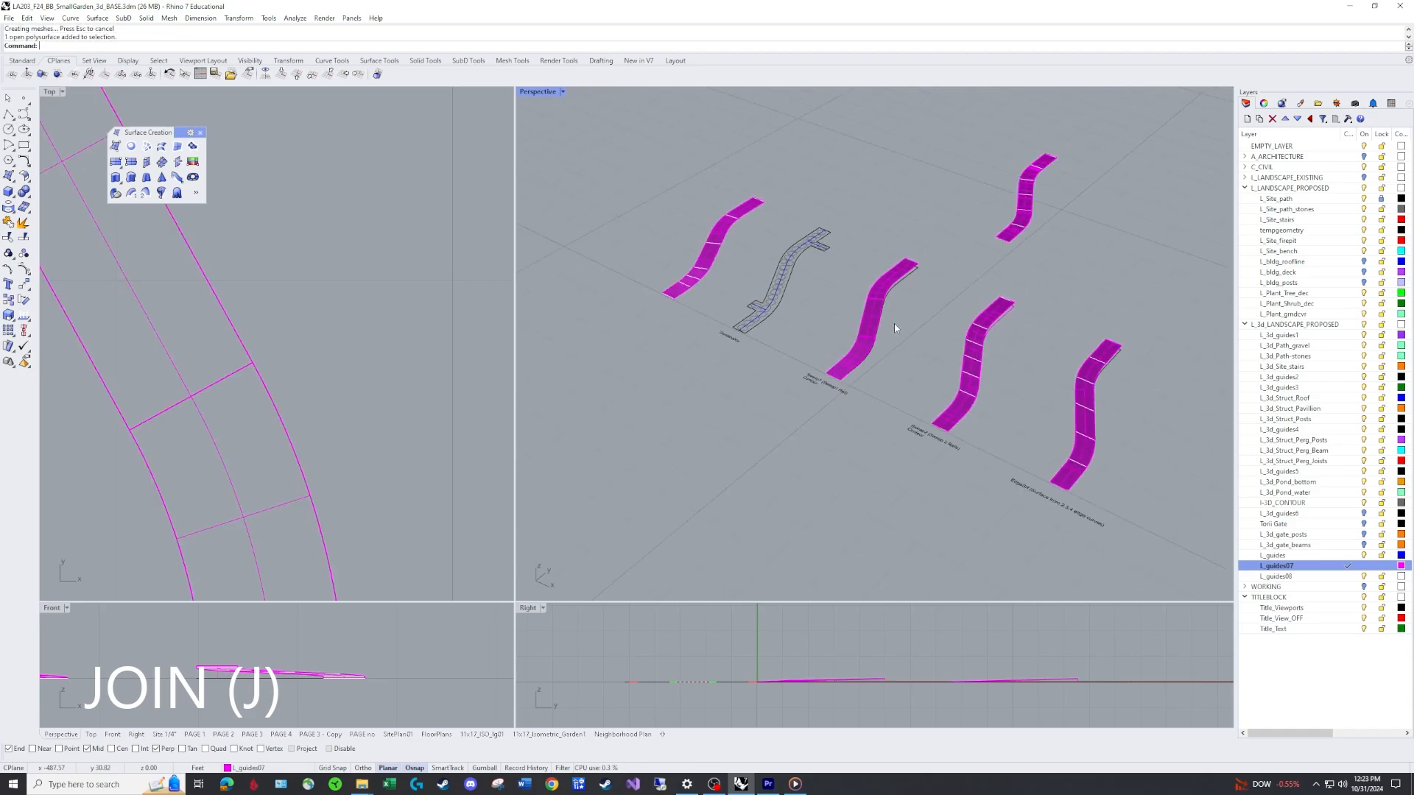
Copy the joined path polysurface to an open spot beside the other path examples.
{"action": "right_click_drag", "start_coordinate": [894, 324], "coordinate": [987, 325]}
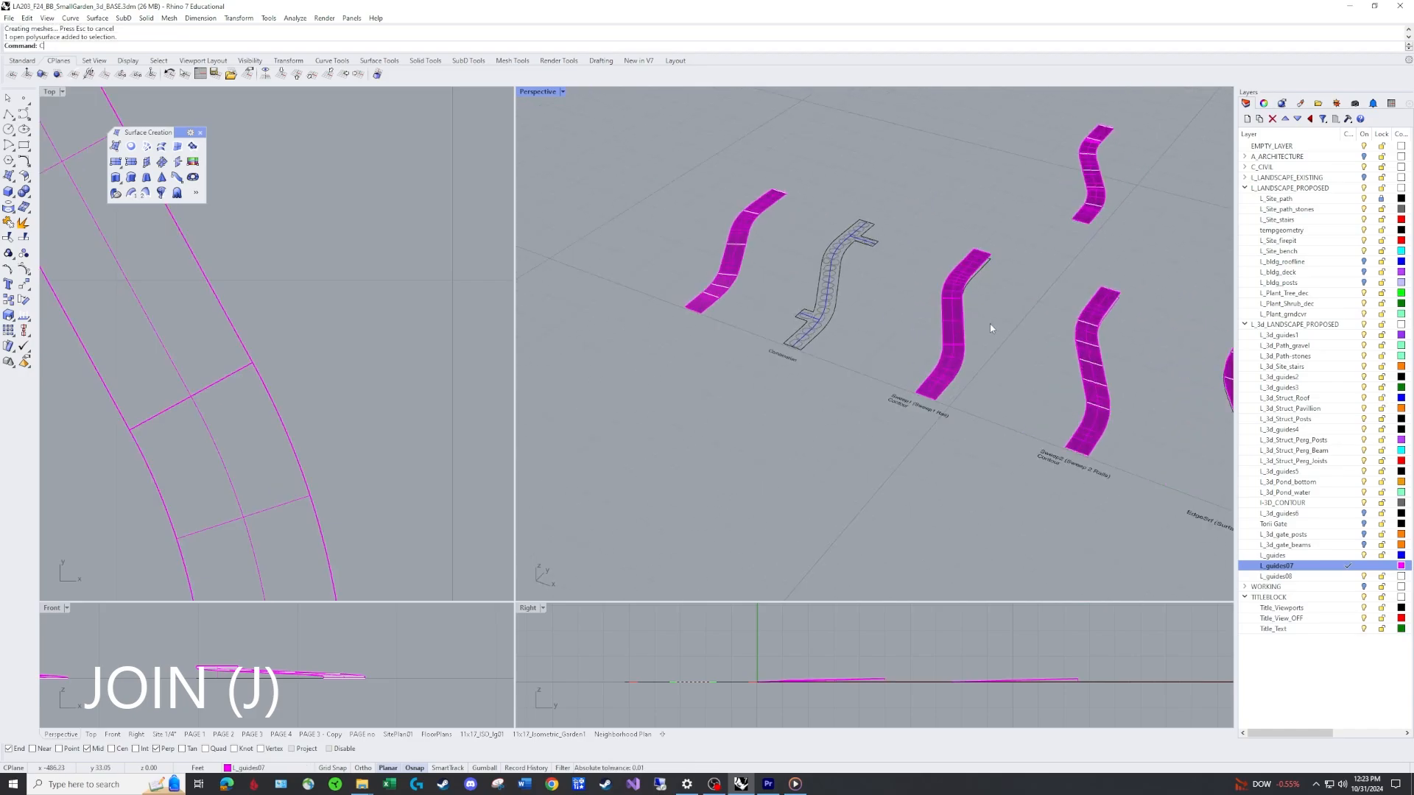
{"action": "type", "text": "co"}
{"action": "key", "text": "Return"}
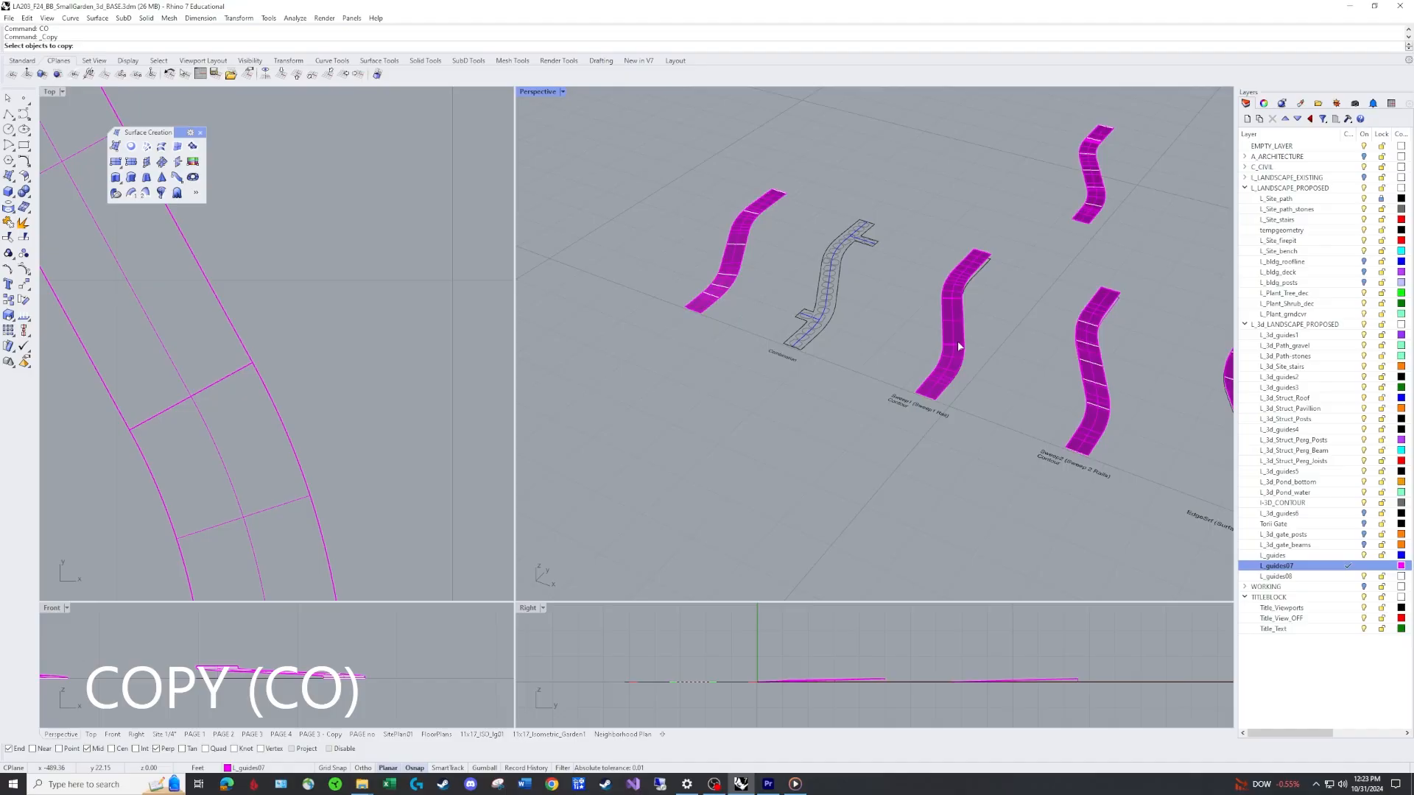
{"action": "left_click", "coordinate": [953, 289]}
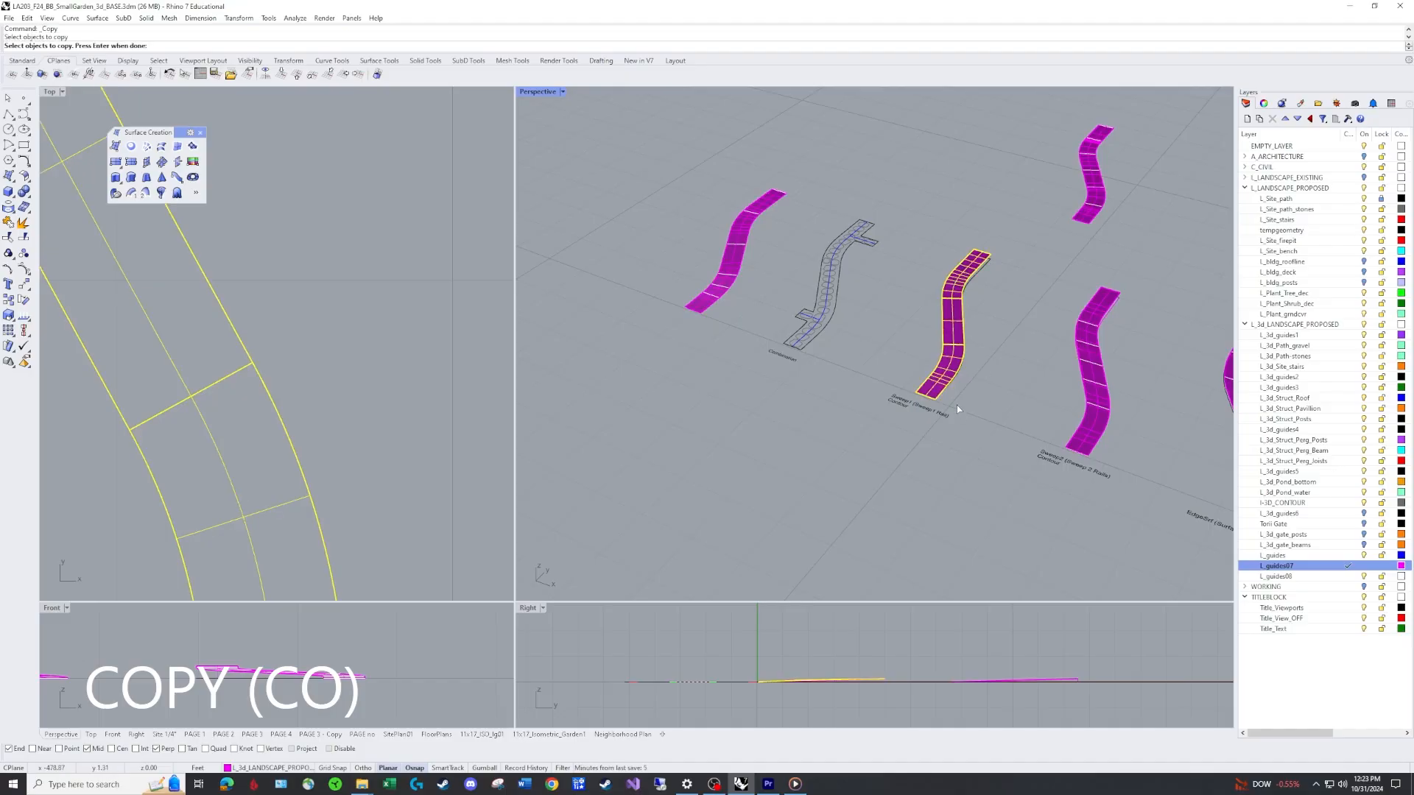
{"action": "key", "text": "Return"}
{"action": "left_click", "coordinate": [904, 468]}
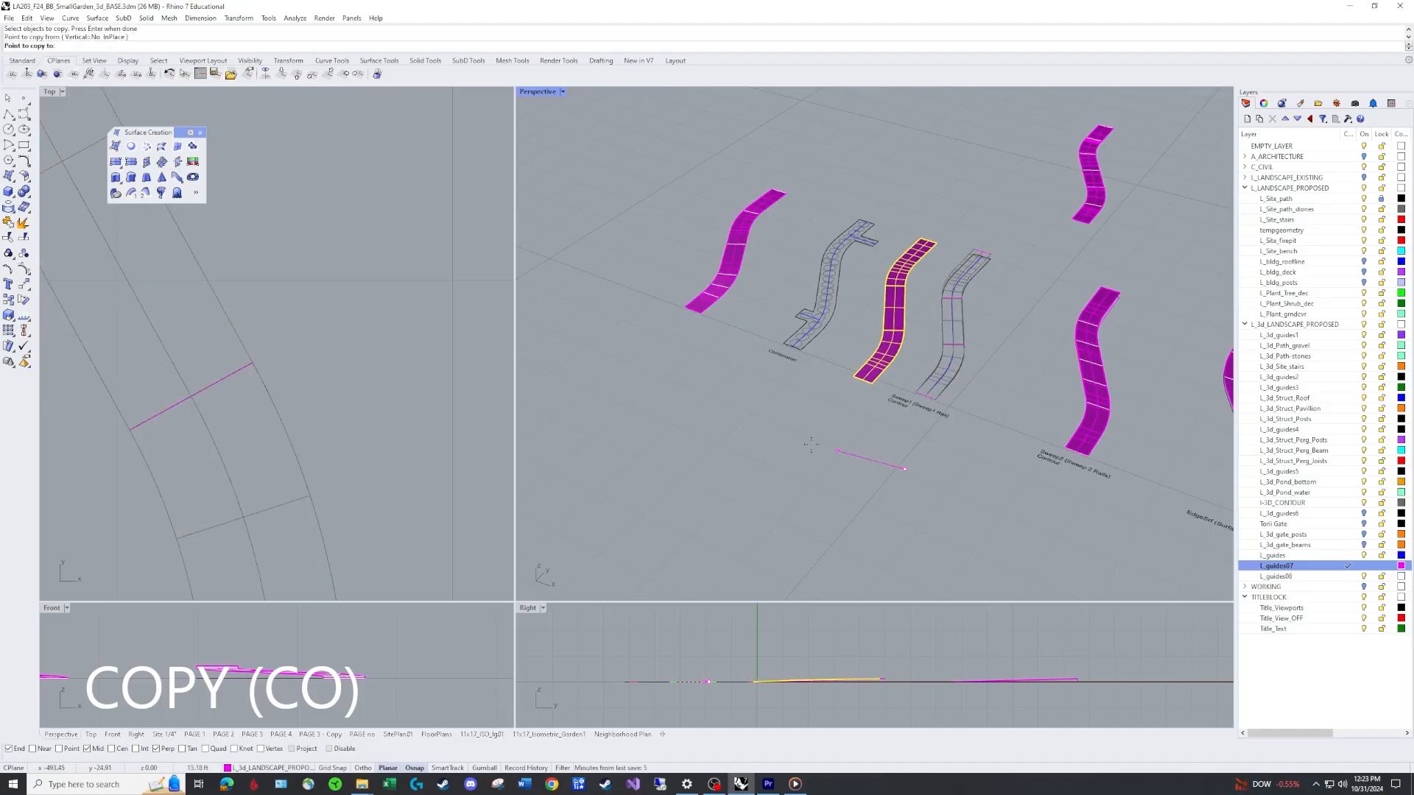
{"action": "left_click", "coordinate": [550, 346], "text": "shift"}
{"action": "key", "text": "Return"}
Delete the original path polysurface, leaving its outline curves in place.
{"action": "right_click_drag", "start_coordinate": [699, 355], "coordinate": [663, 276]}
{"action": "left_click", "coordinate": [946, 315]}
{"action": "type", "text": "e"}
{"action": "key", "text": "Return"}
Contour the copied path surface with a vertical direction and the default spacing.
{"action": "scroll", "coordinate": [821, 323], "scroll_direction": "up", "scroll_amount": 5}
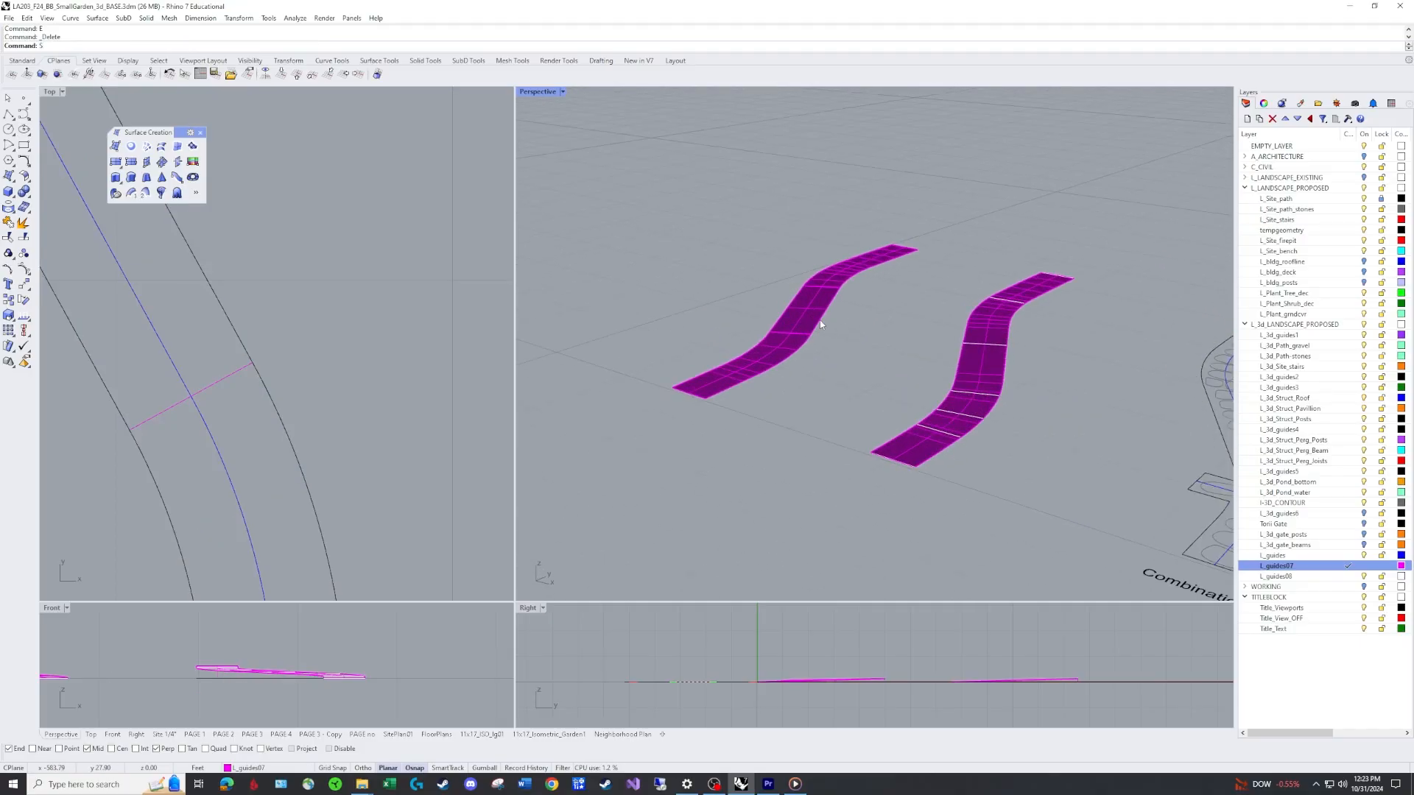
{"action": "type", "text": "Contour"}
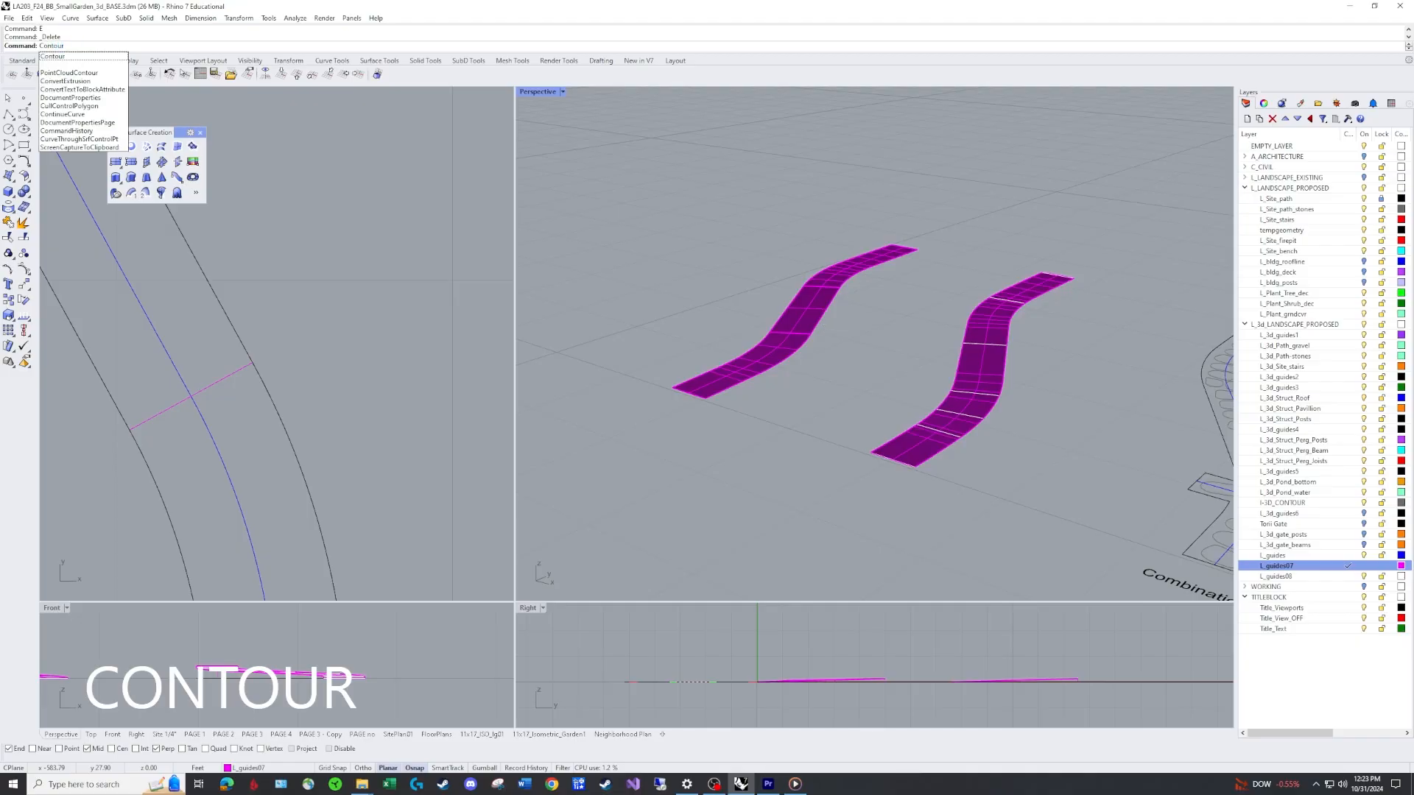
{"action": "key", "text": "Return"}
{"action": "scroll", "coordinate": [836, 313], "scroll_direction": "up", "scroll_amount": 2}
{"action": "left_click", "coordinate": [826, 281]}
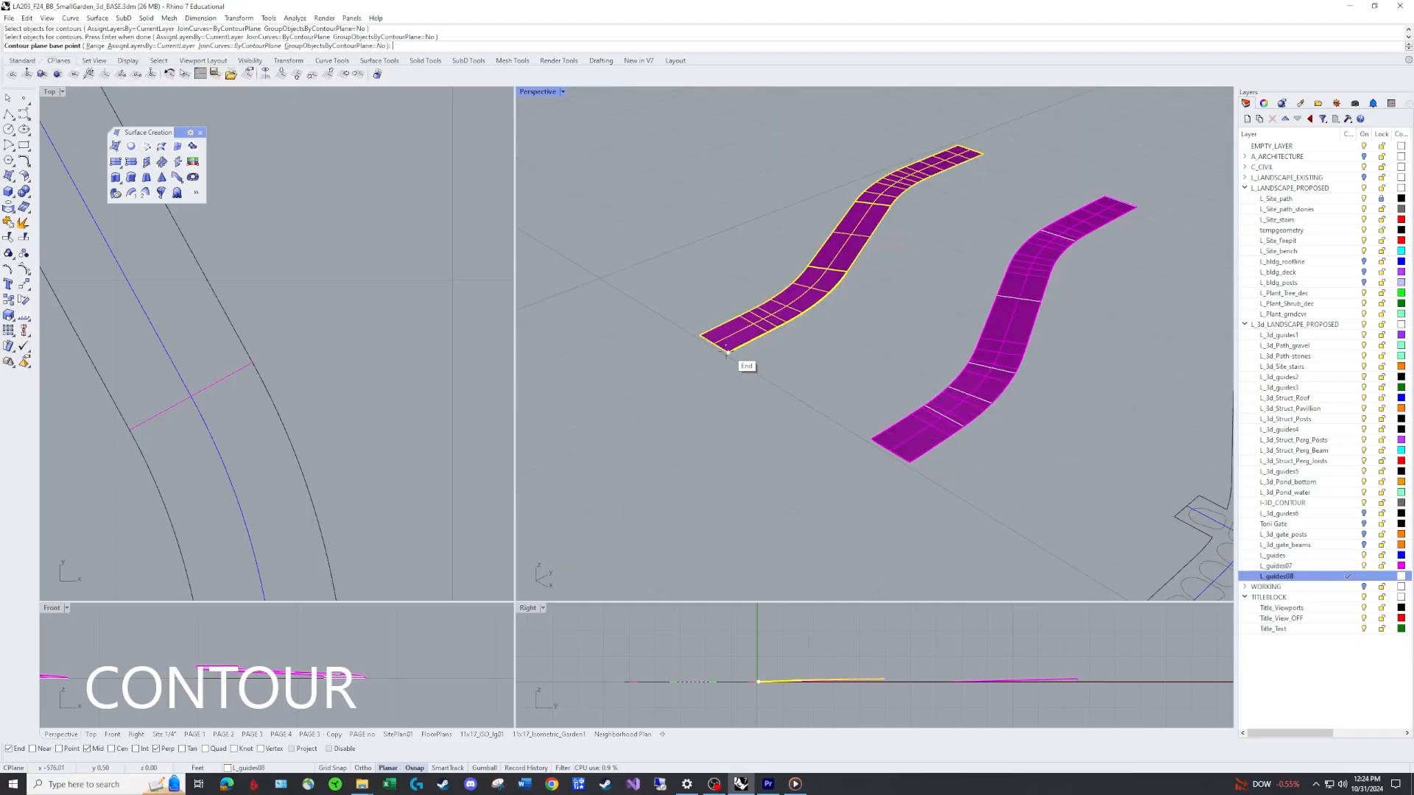
{"action": "key", "text": "Return"}
{"action": "left_click", "coordinate": [728, 352]}
{"action": "left_click", "coordinate": [721, 247]}
{"action": "key", "text": "Return"}
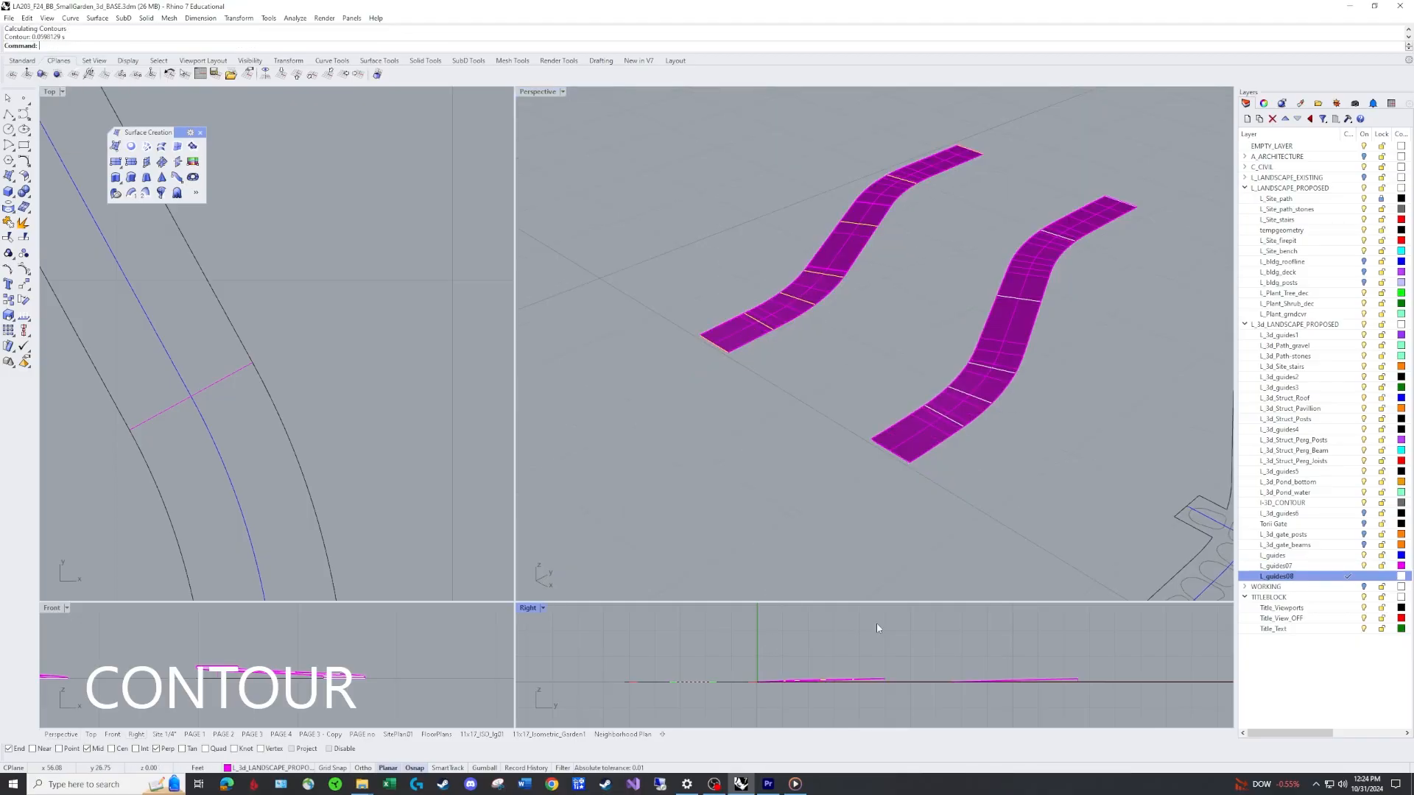
Undo the contours just created on the copied path surface.
{"action": "scroll", "coordinate": [875, 243], "scroll_direction": "up", "scroll_amount": 5}
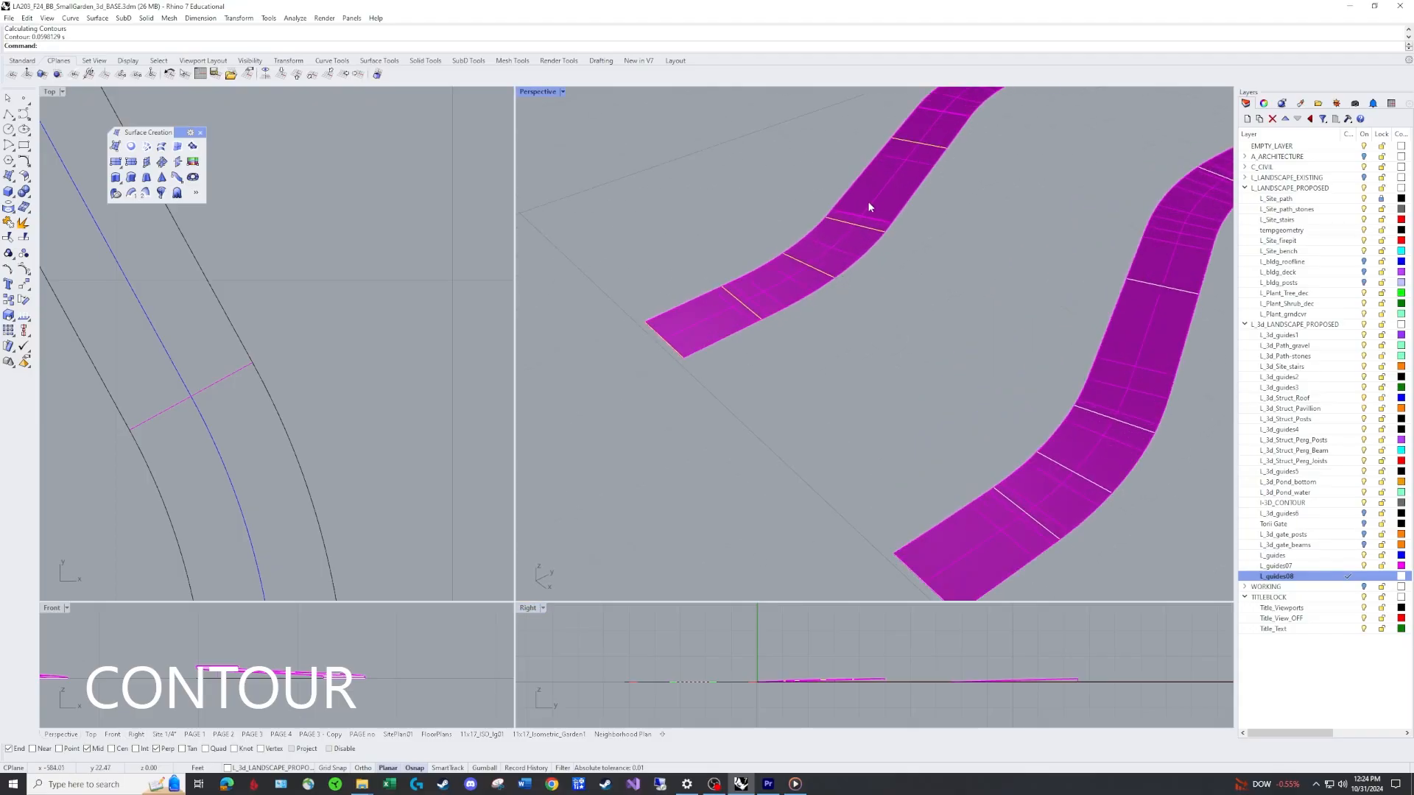
{"action": "scroll", "coordinate": [876, 246], "scroll_direction": "down", "scroll_amount": 3}
{"action": "right_click_drag", "start_coordinate": [903, 280], "coordinate": [802, 426], "text": "shift"}
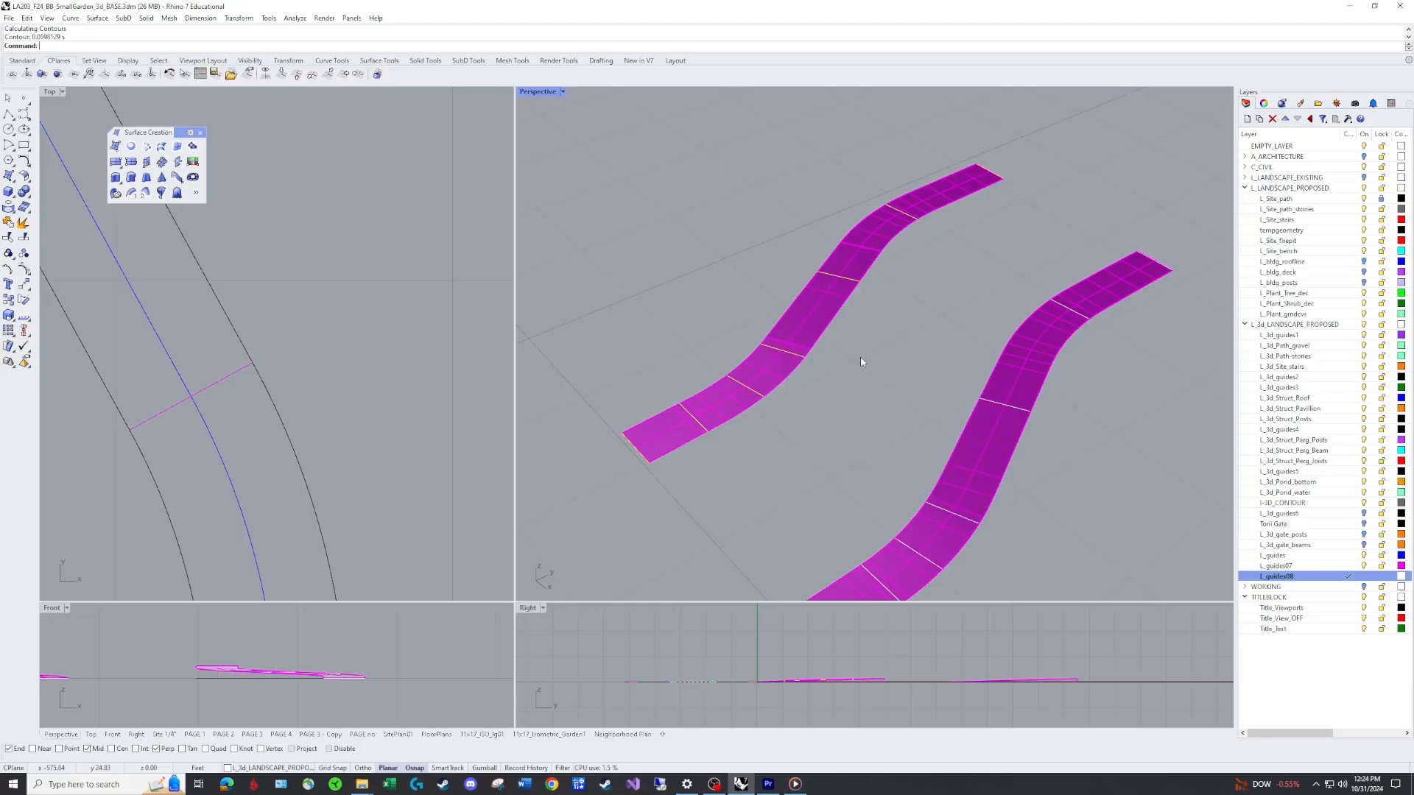
{"action": "key", "text": "ctrl+z"}
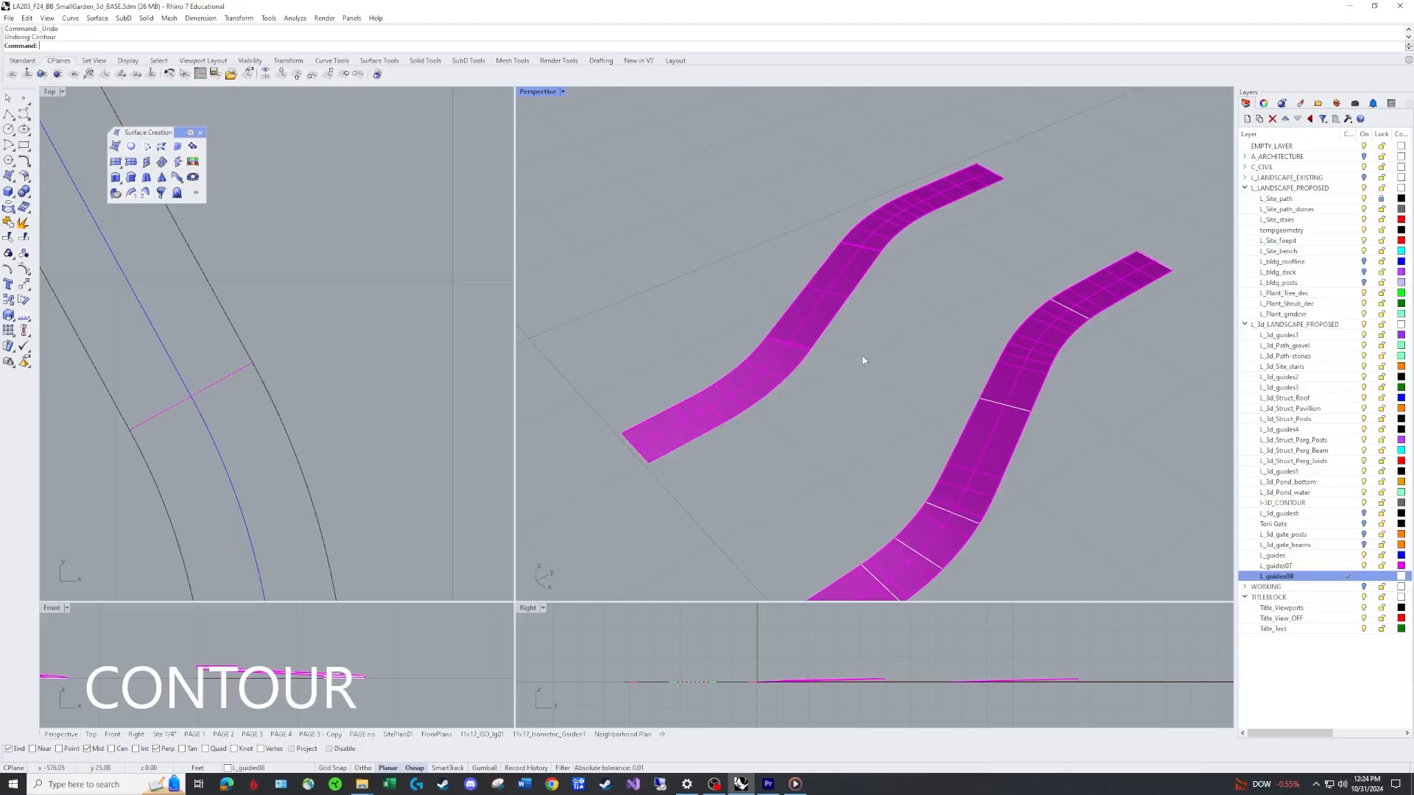
Contour the copied path surface again with a vertical direction and 0.1 spacing between contours.
{"action": "type", "text": "Contour"}
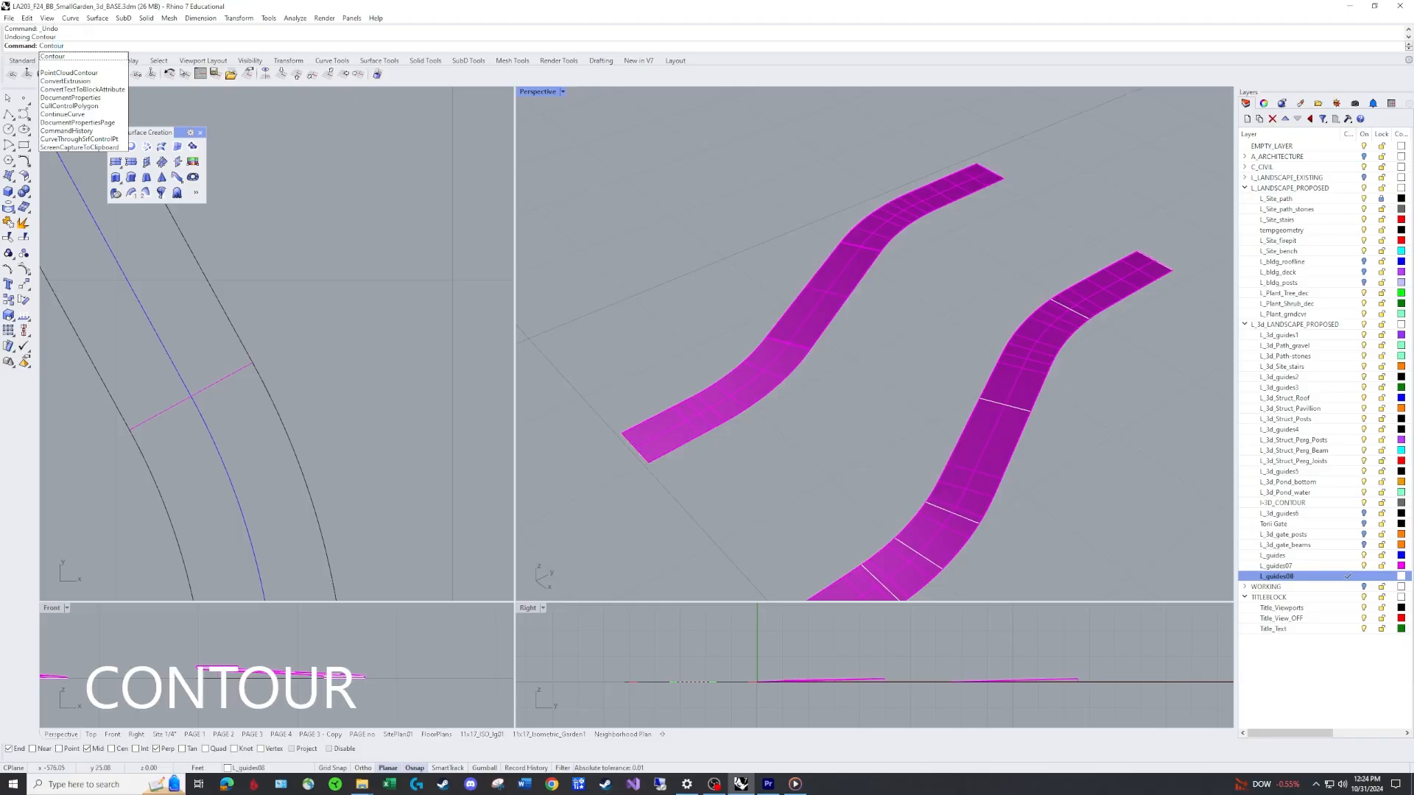
{"action": "key", "text": "Return"}
{"action": "left_click", "coordinate": [792, 328]}
{"action": "key", "text": "Return"}
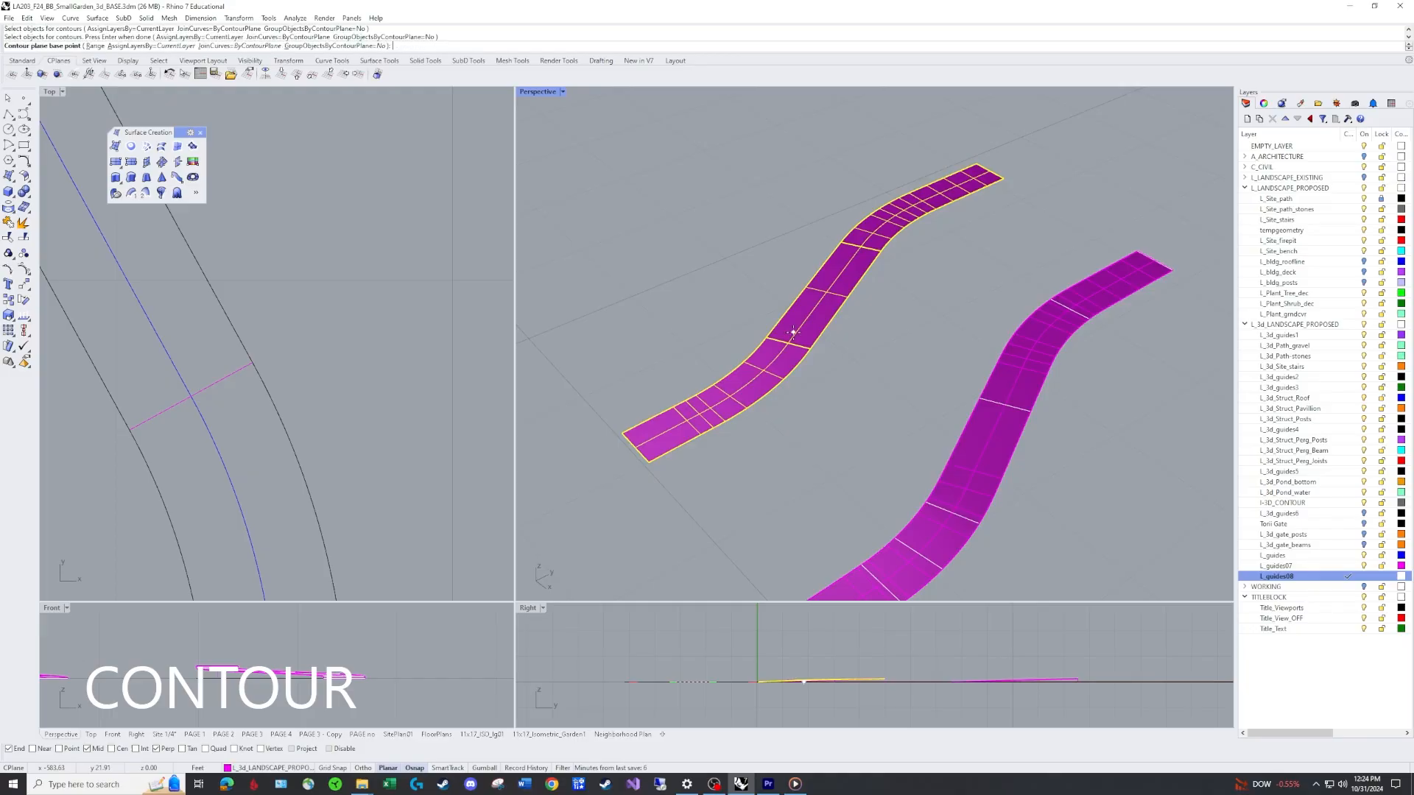
{"action": "left_click", "coordinate": [649, 462]}
{"action": "left_click", "coordinate": [757, 636]}
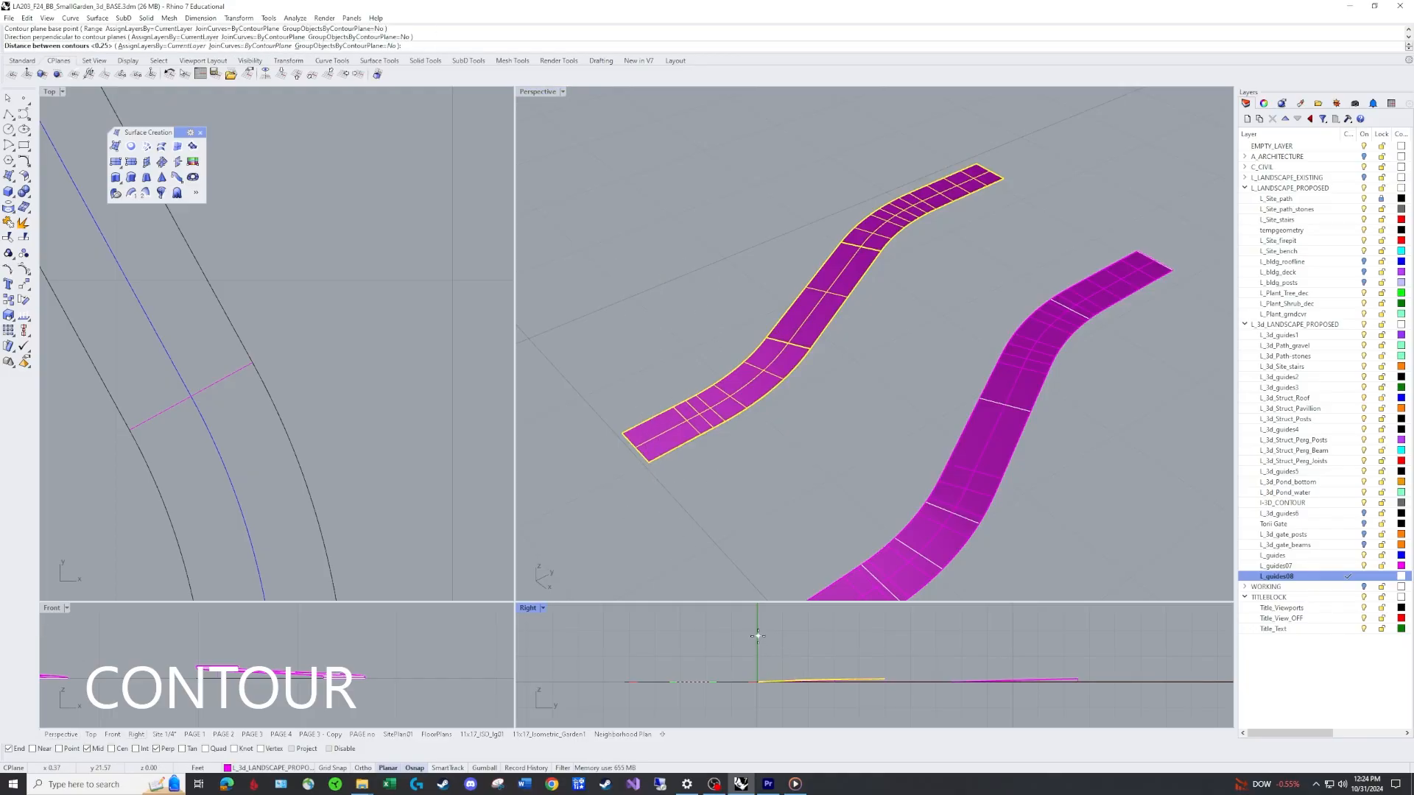
{"action": "type", "text": ".1"}
{"action": "key", "text": "Return"}
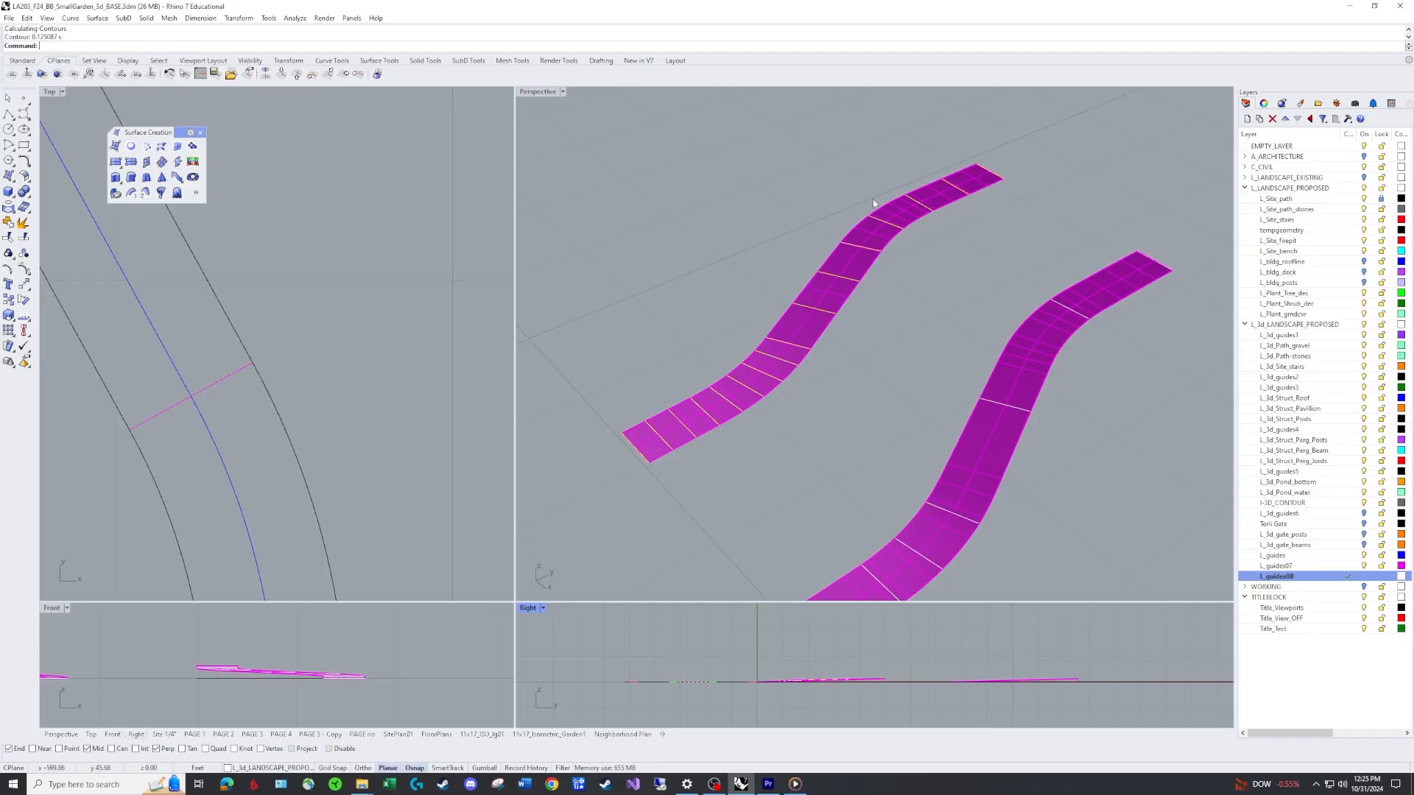
Inspect the contour lines across the copied path surface from closer and wider views.
{"action": "scroll", "coordinate": [905, 212], "scroll_direction": "up", "scroll_amount": 5}
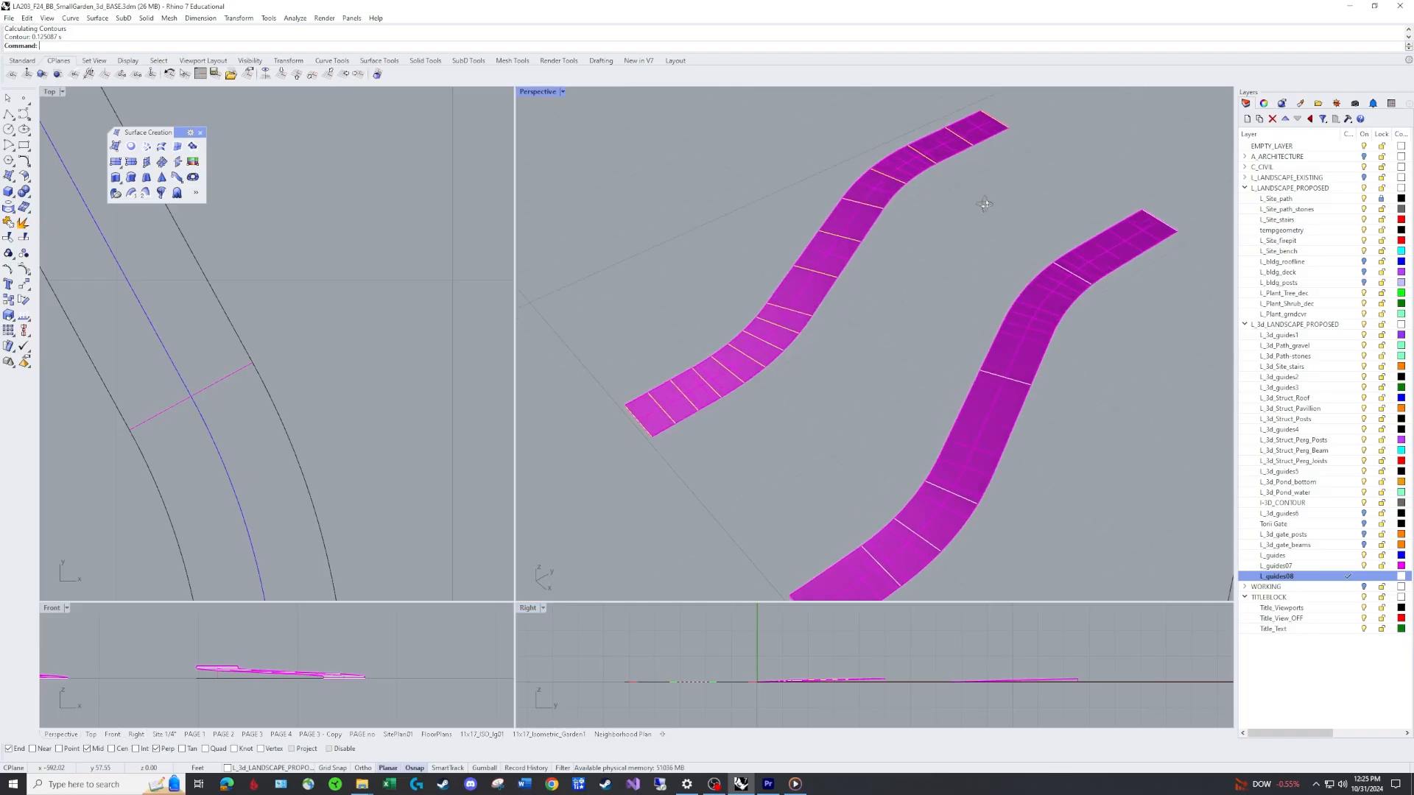
{"action": "scroll", "coordinate": [912, 219], "scroll_direction": "up", "scroll_amount": 2}
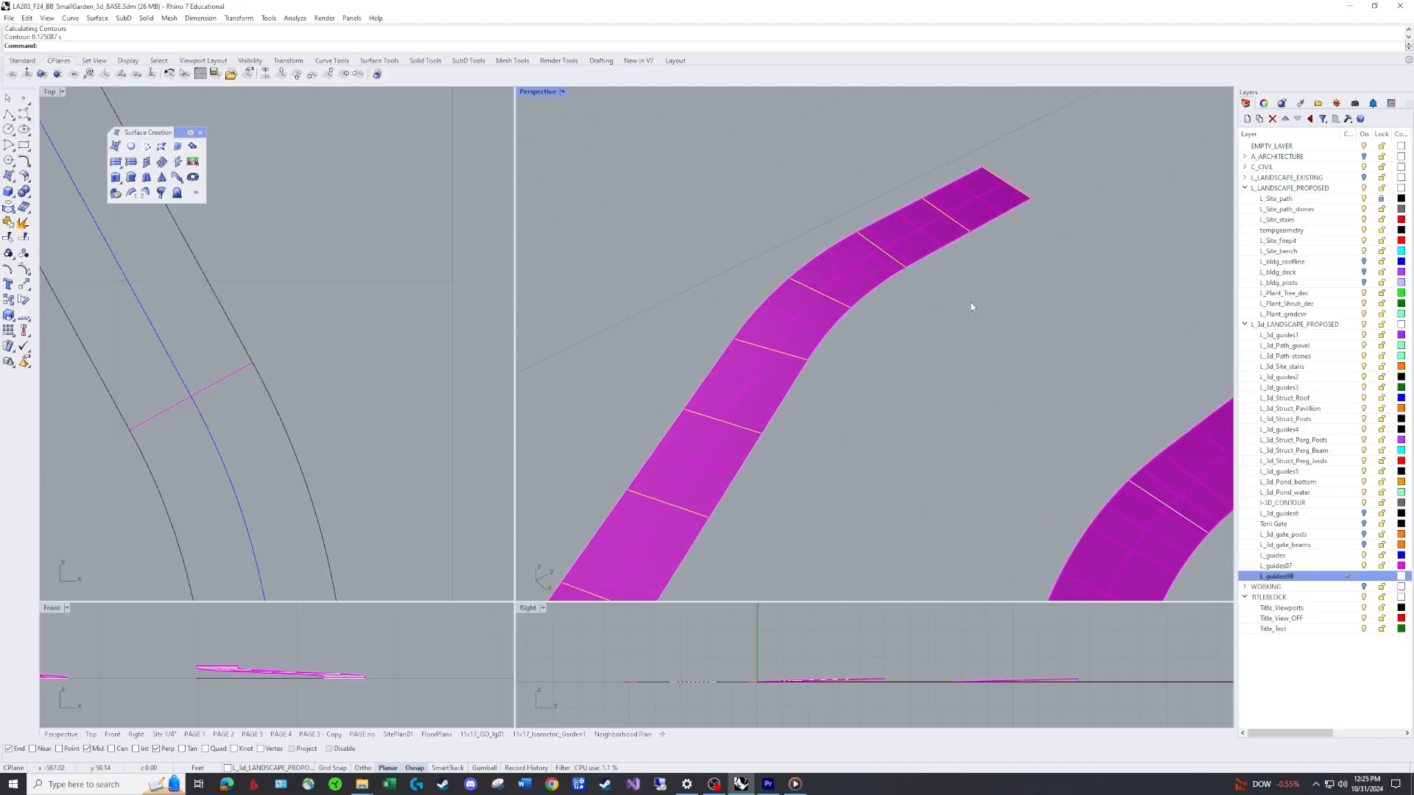
{"action": "scroll", "coordinate": [939, 298], "scroll_direction": "down", "scroll_amount": 5}
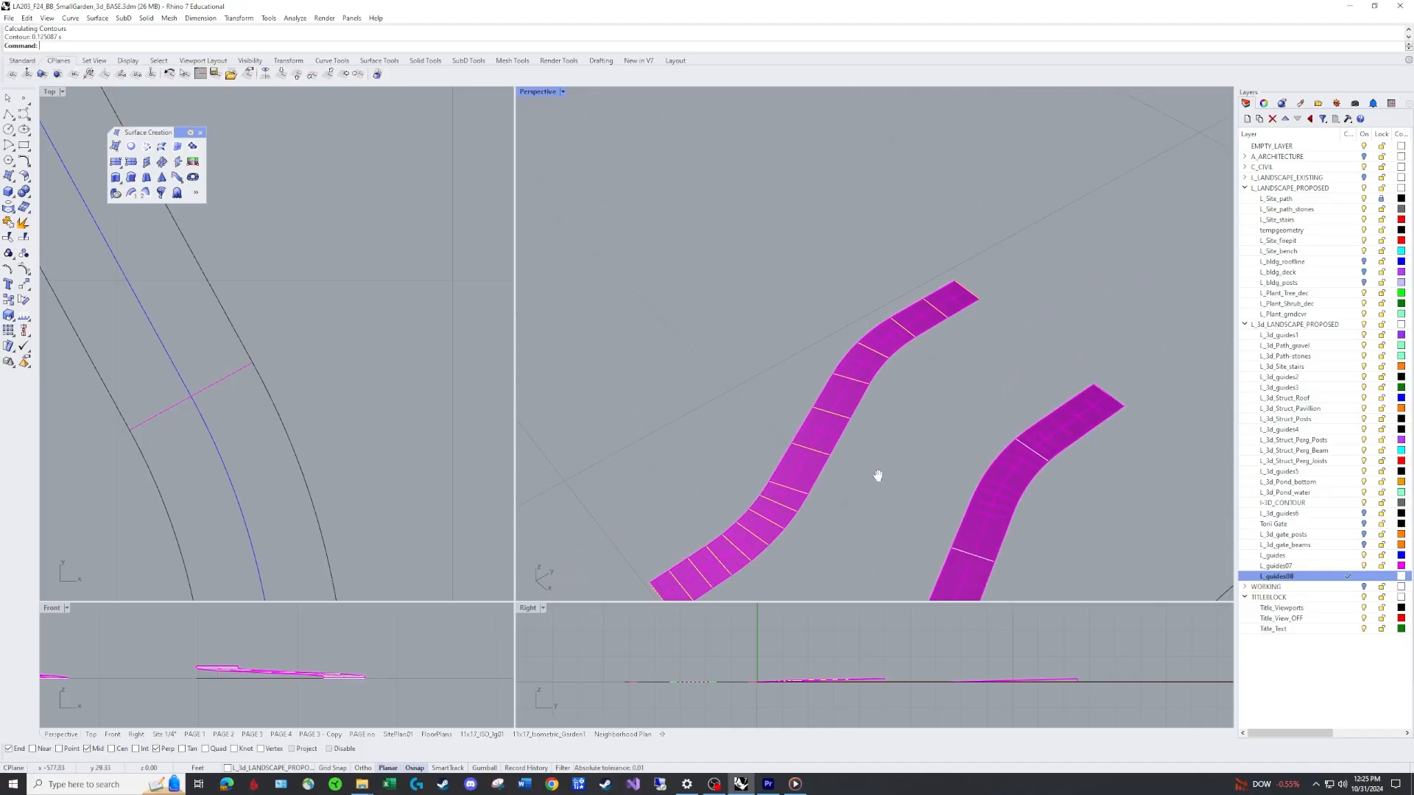
{"action": "right_click_drag", "start_coordinate": [877, 476], "coordinate": [859, 511], "text": "shift"}
{"action": "right_click", "coordinate": [814, 467]}
{"action": "scroll", "coordinate": [814, 465], "scroll_direction": "down", "scroll_amount": 5}
{"action": "key", "text": "Escape"}
{"action": "right_click_drag", "start_coordinate": [976, 467], "coordinate": [723, 427], "text": "shift"}
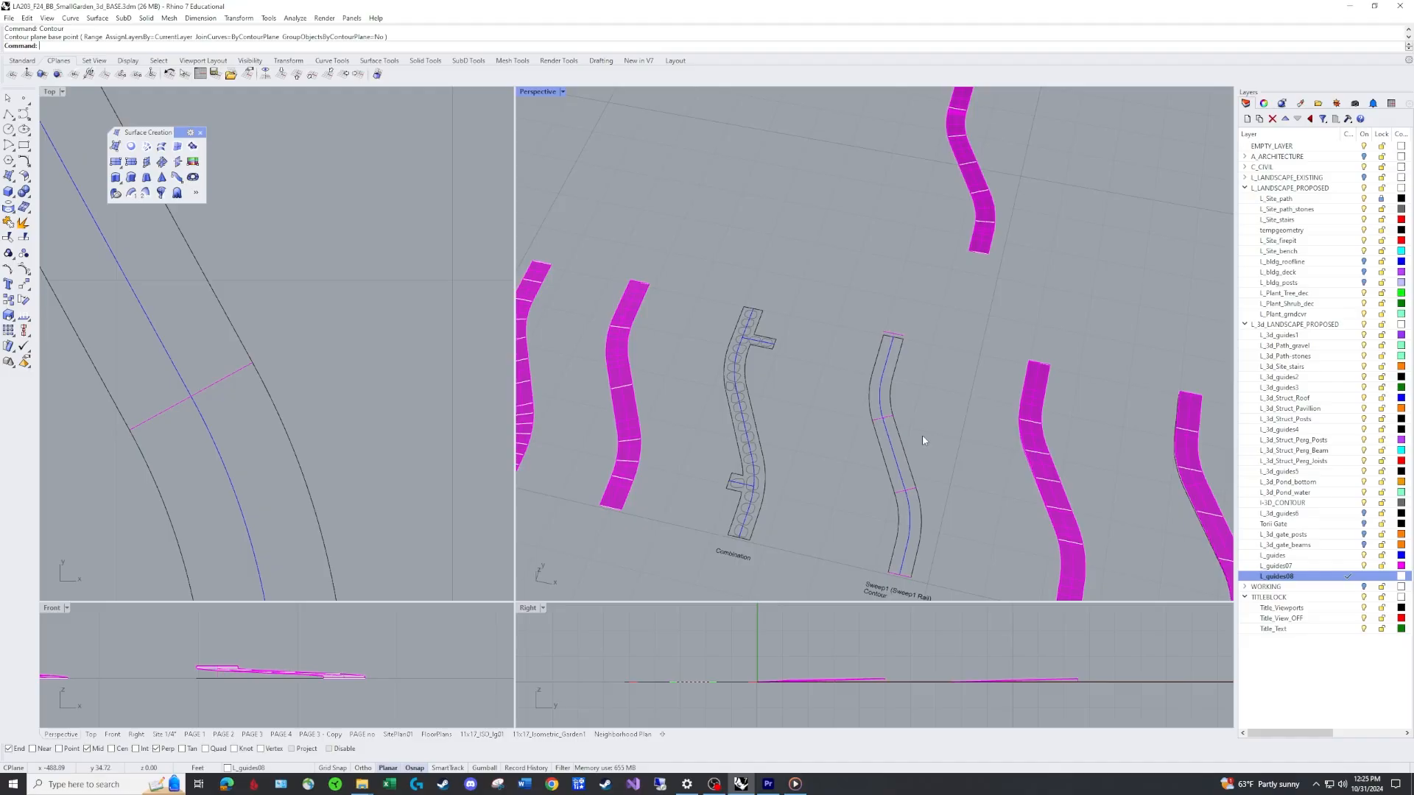
{"action": "right_click_drag", "start_coordinate": [922, 439], "coordinate": [901, 405]}
{"action": "right_click_drag", "start_coordinate": [595, 320], "coordinate": [665, 288], "text": "shift"}
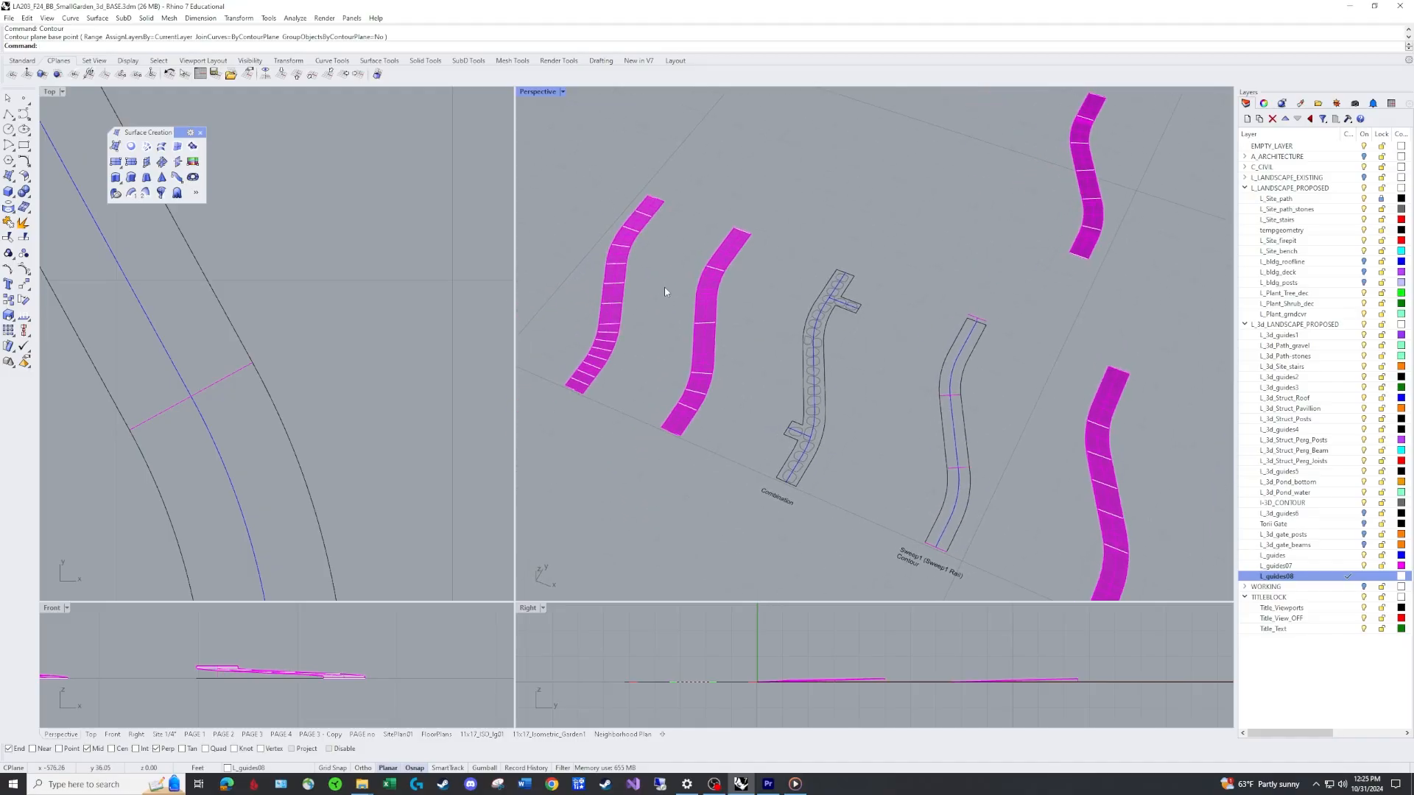
Copy the contoured path surface back onto the original outline curves beside the Sweep1 Contour label.
{"action": "type", "text": "co"}
{"action": "key", "text": "Return"}
{"action": "left_click", "coordinate": [617, 281]}
{"action": "key", "text": "Return"}
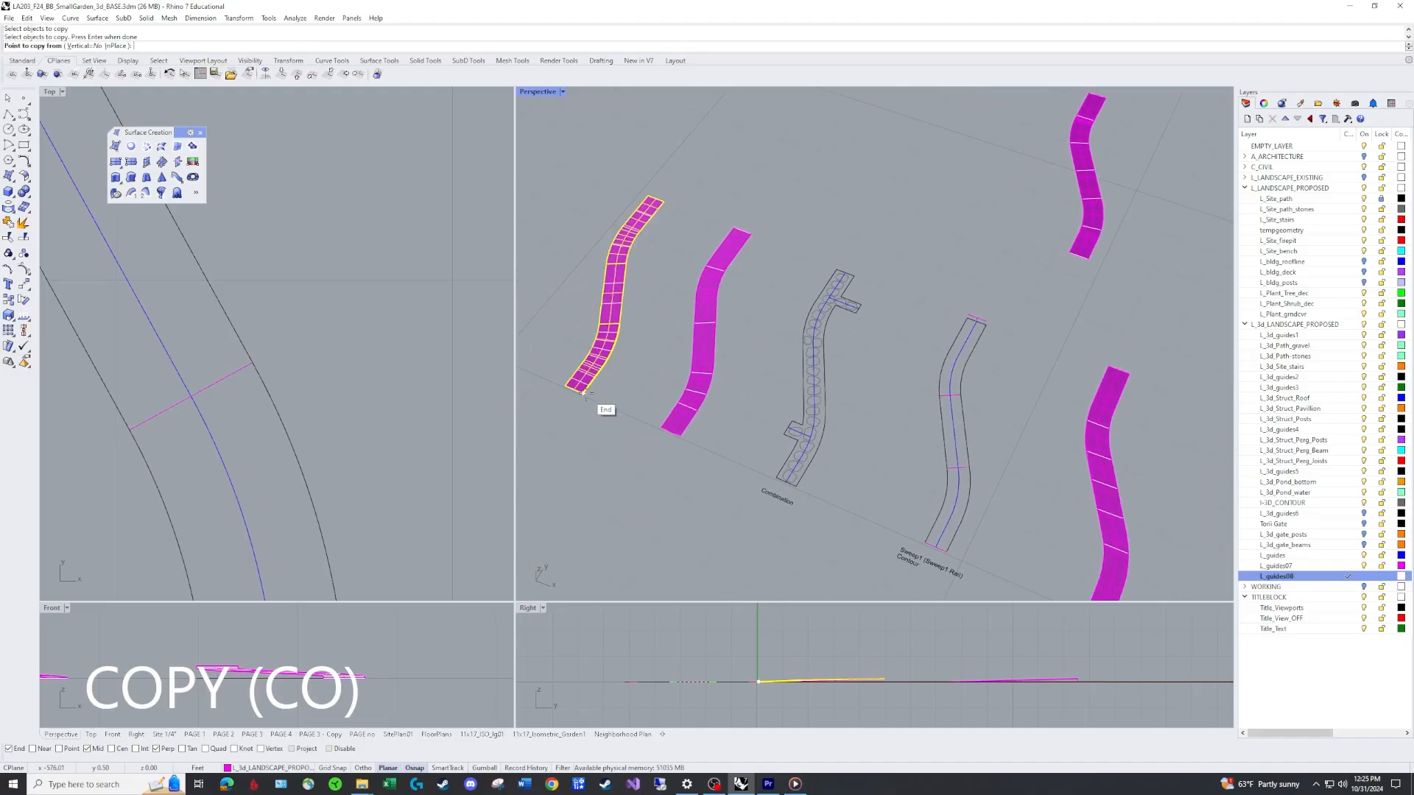
{"action": "left_click", "coordinate": [582, 394]}
{"action": "left_click", "coordinate": [947, 549]}
{"action": "key", "text": "Return"}
Examine the garden site plan and the row of example path surfaces.
{"action": "scroll", "coordinate": [909, 477], "scroll_direction": "down", "scroll_amount": 4}
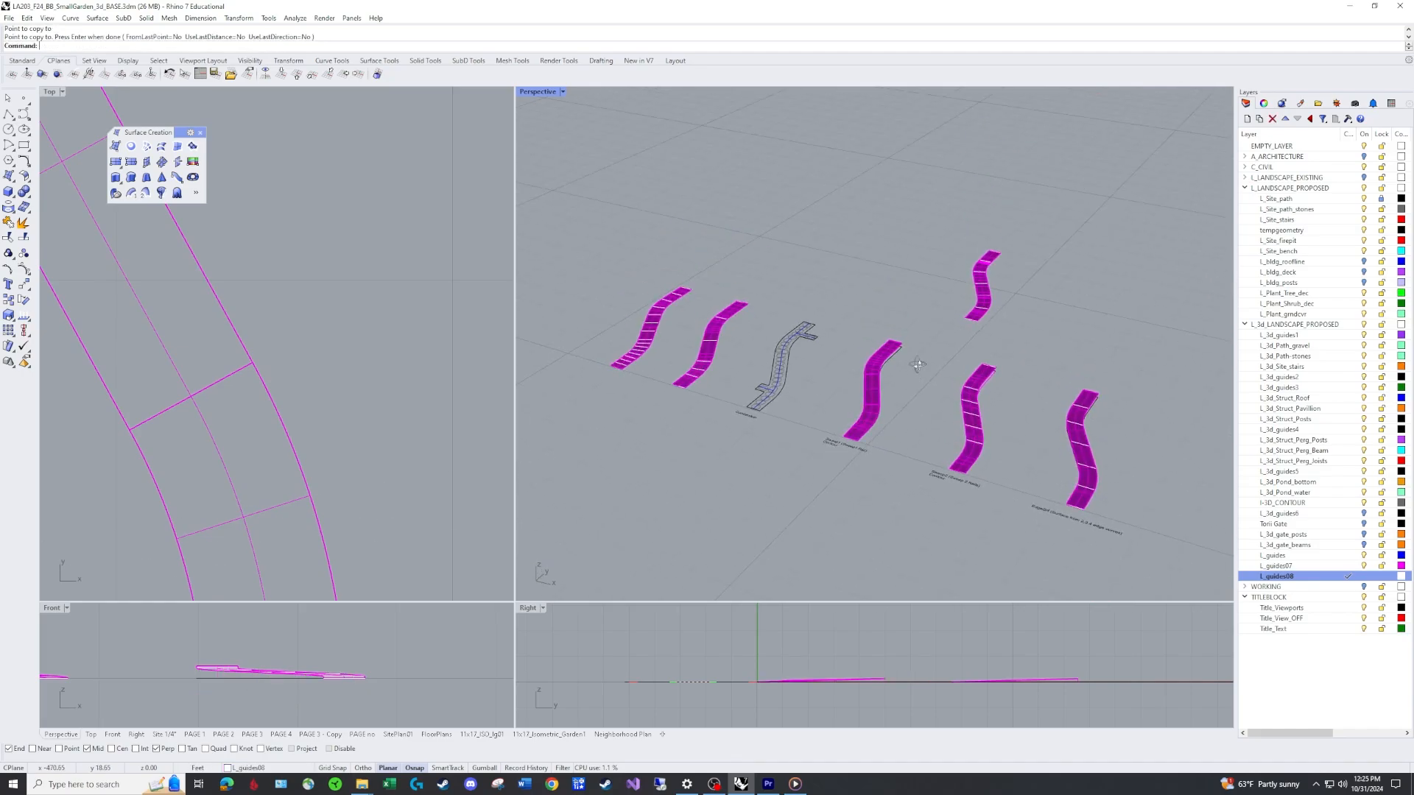
{"action": "scroll", "coordinate": [890, 402], "scroll_direction": "up", "scroll_amount": 5}
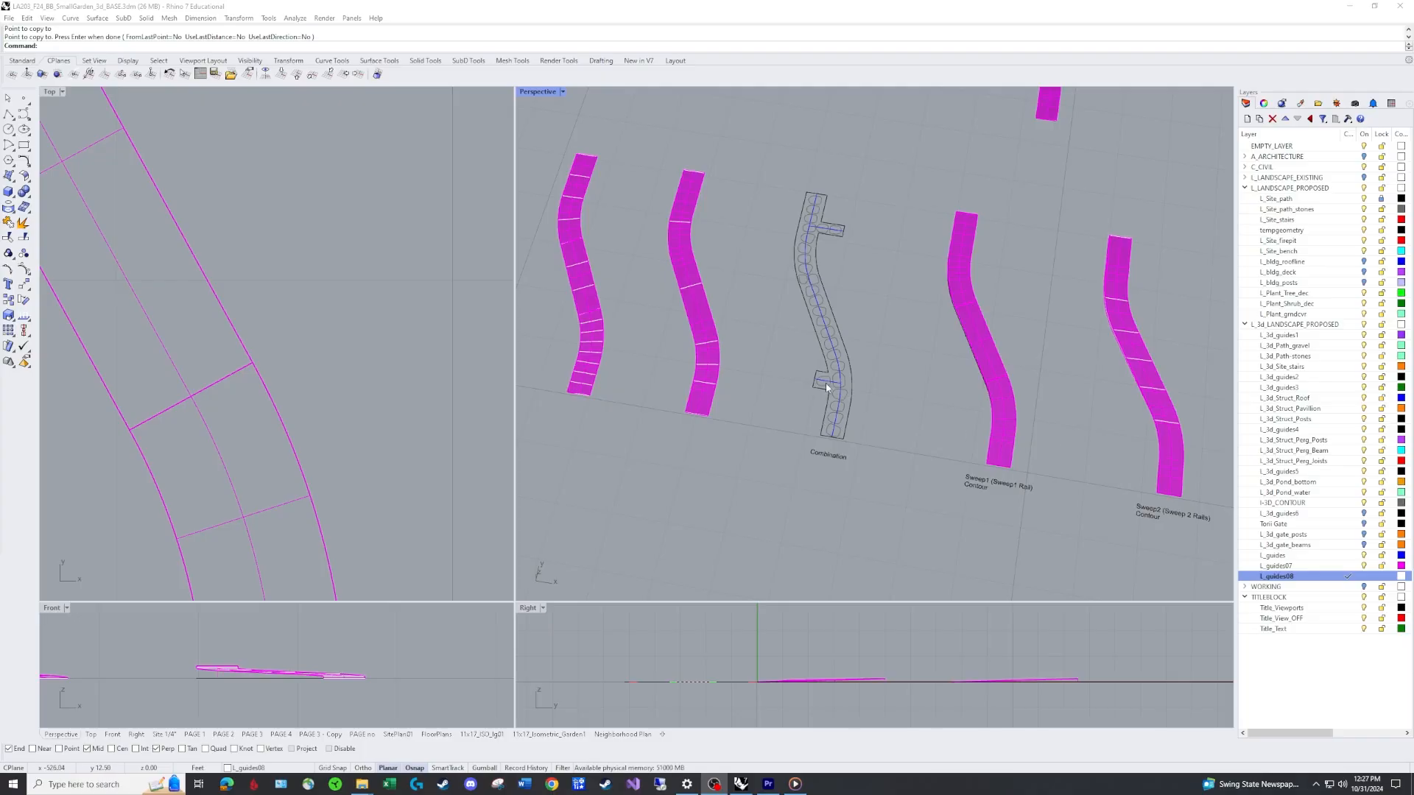
{"action": "scroll", "coordinate": [976, 423], "scroll_direction": "down", "scroll_amount": 4}
{"action": "right_click_drag", "start_coordinate": [1143, 404], "coordinate": [766, 361], "text": "shift"}
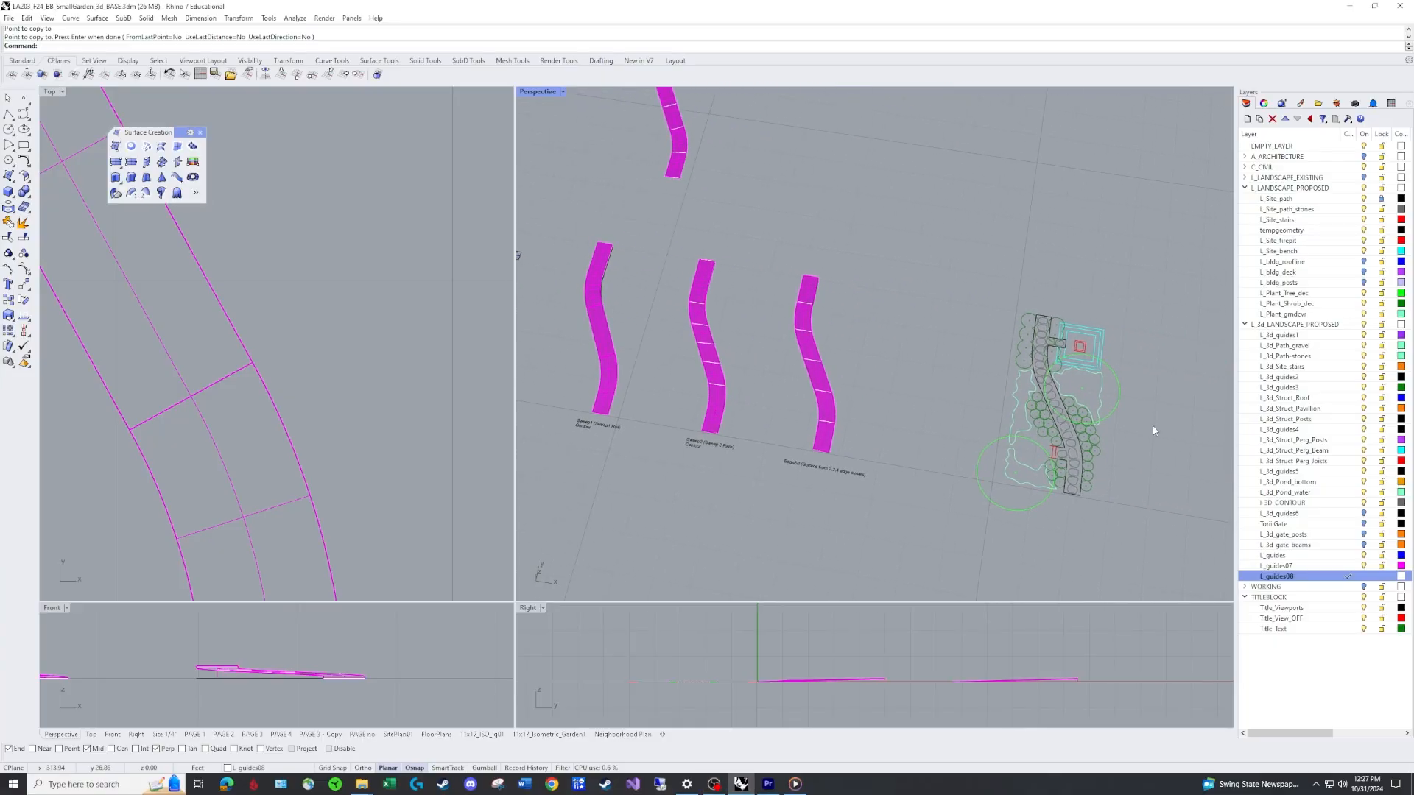
{"action": "scroll", "coordinate": [1095, 368], "scroll_direction": "up", "scroll_amount": 3}
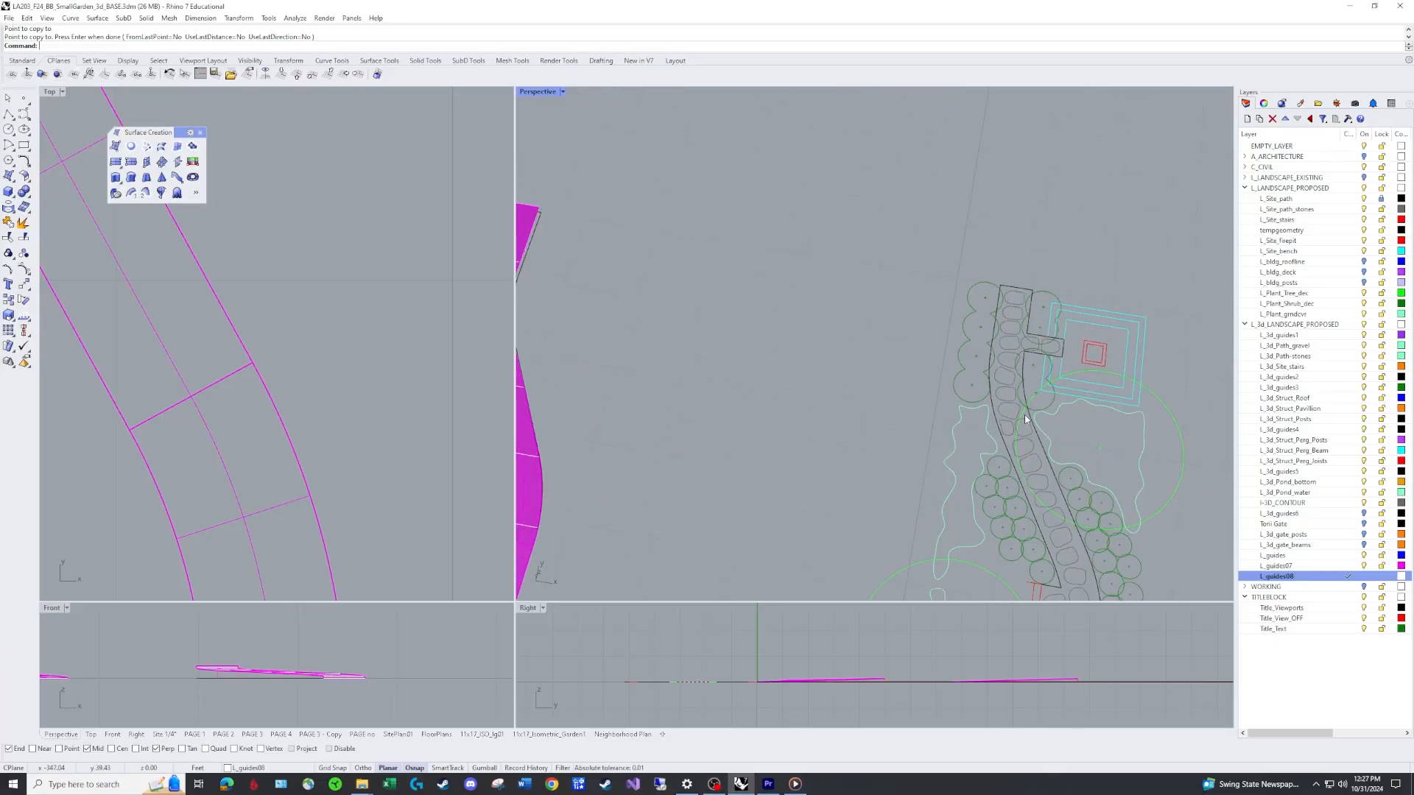
{"action": "right_click_drag", "start_coordinate": [1058, 511], "coordinate": [976, 210], "text": "shift"}
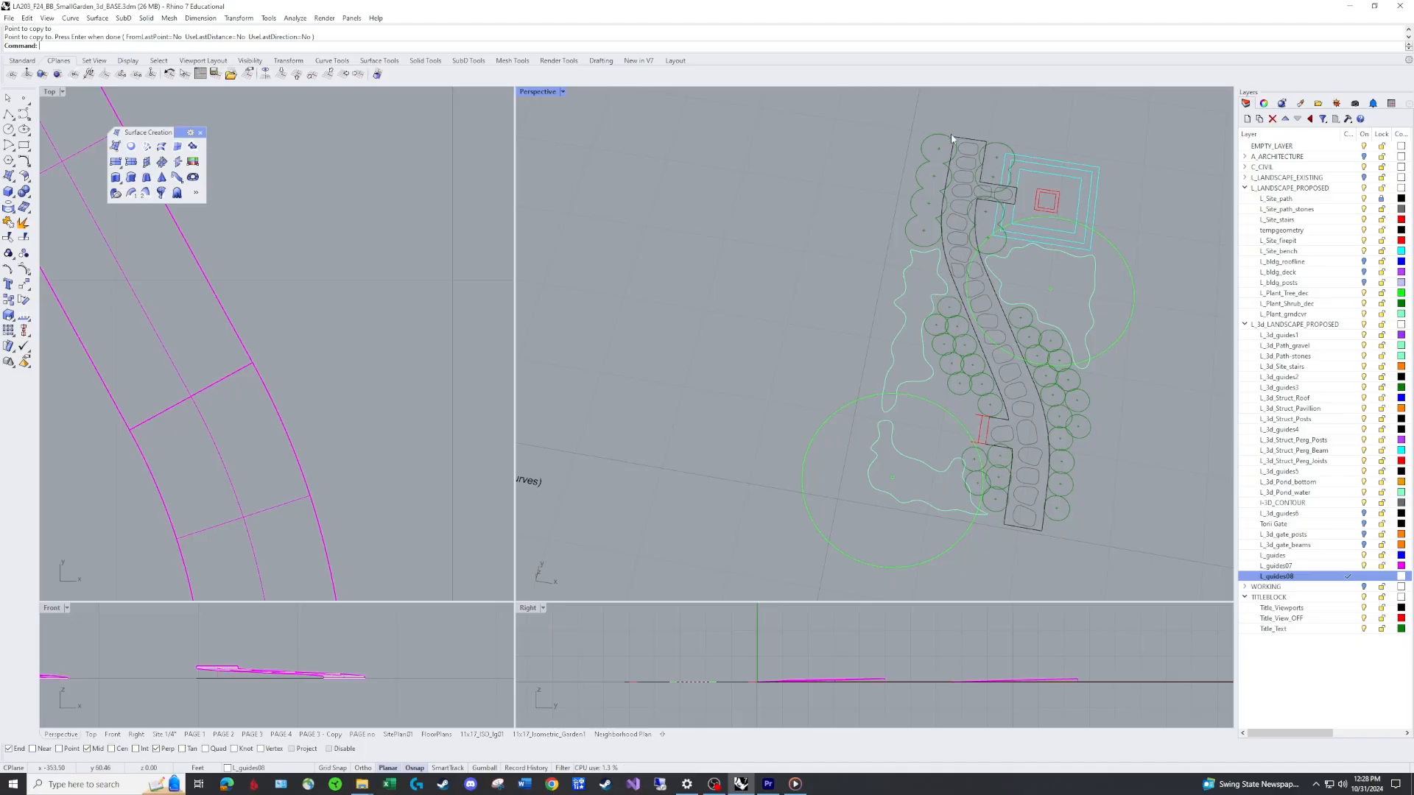
{"action": "scroll", "coordinate": [886, 372], "scroll_direction": "down", "scroll_amount": 5}
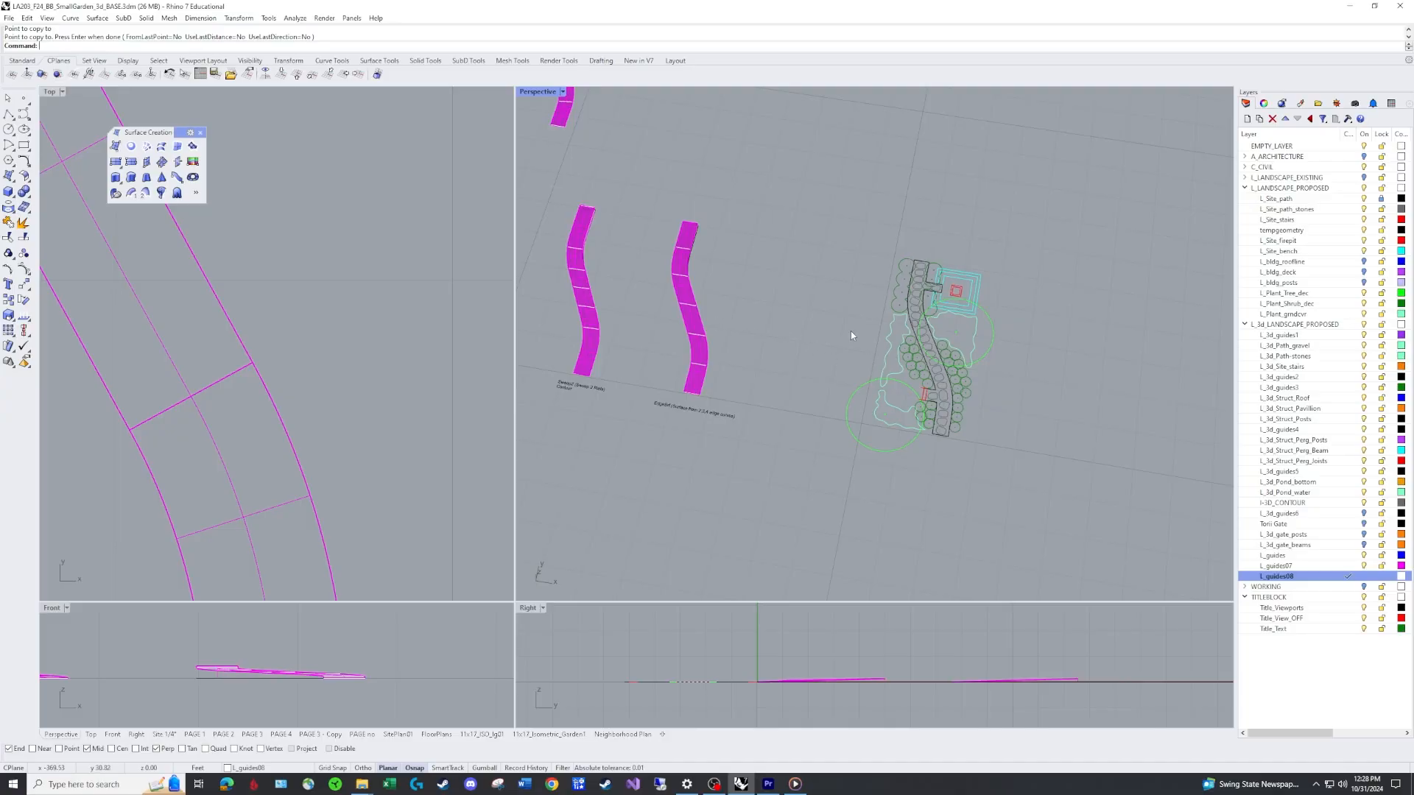
{"action": "right_click_drag", "start_coordinate": [655, 319], "coordinate": [995, 337], "text": "shift"}
{"action": "right_click_drag", "start_coordinate": [745, 316], "coordinate": [752, 381]}
{"action": "scroll", "coordinate": [755, 381], "scroll_direction": "up", "scroll_amount": 8}
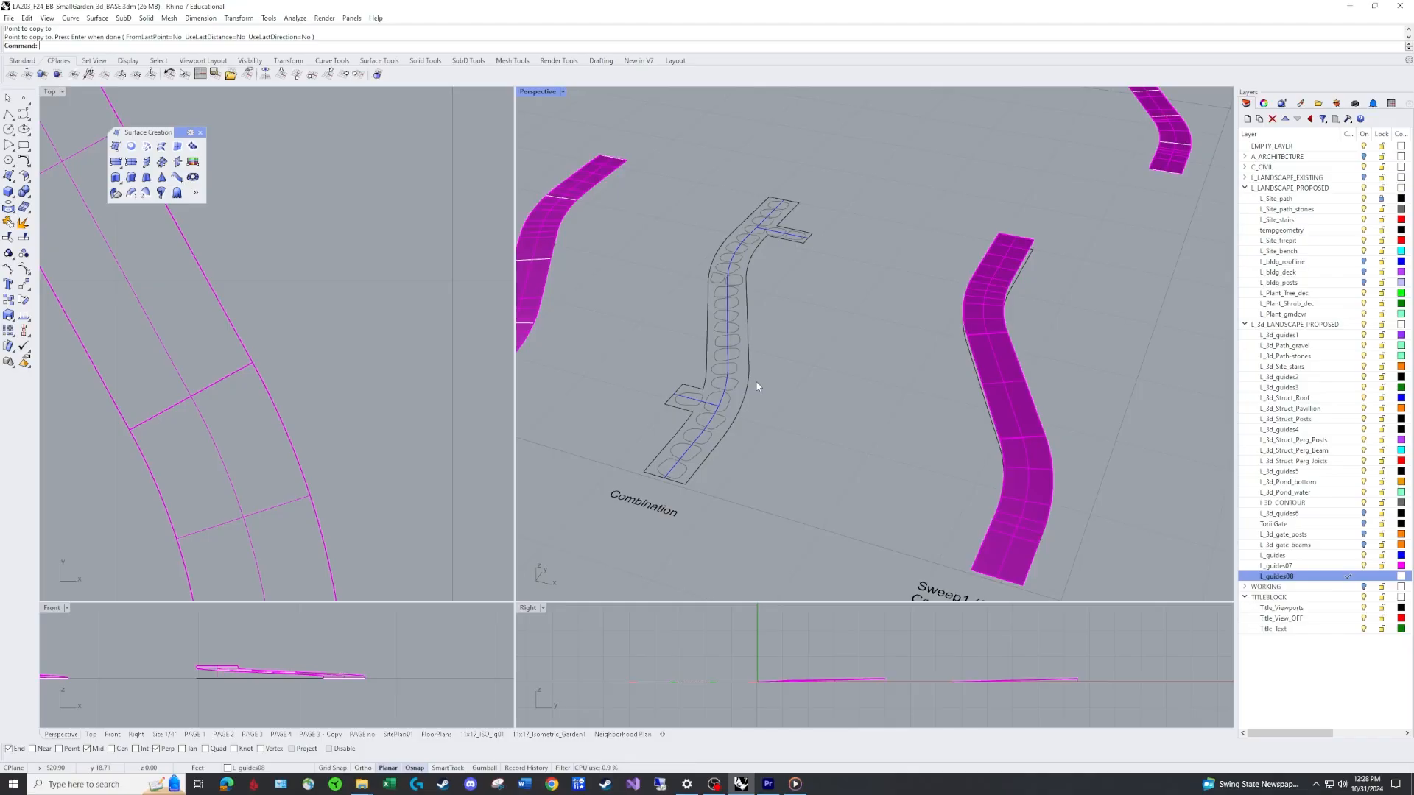
Select the placed contoured path surface and inspect it from several angles.
{"action": "left_click", "coordinate": [995, 381]}
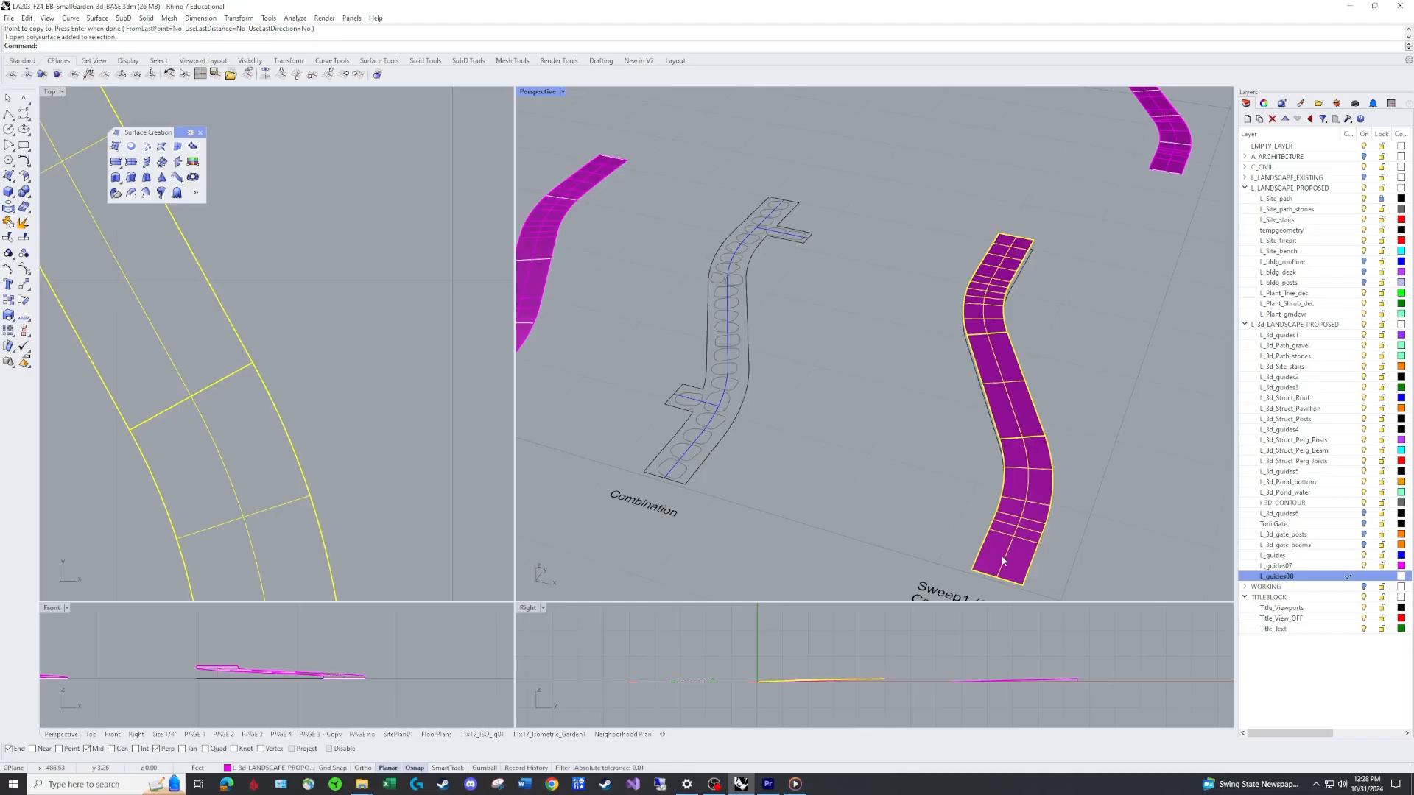
{"action": "right_click_drag", "start_coordinate": [1035, 451], "coordinate": [1038, 489]}
{"action": "scroll", "coordinate": [1039, 489], "scroll_direction": "down", "scroll_amount": 3}
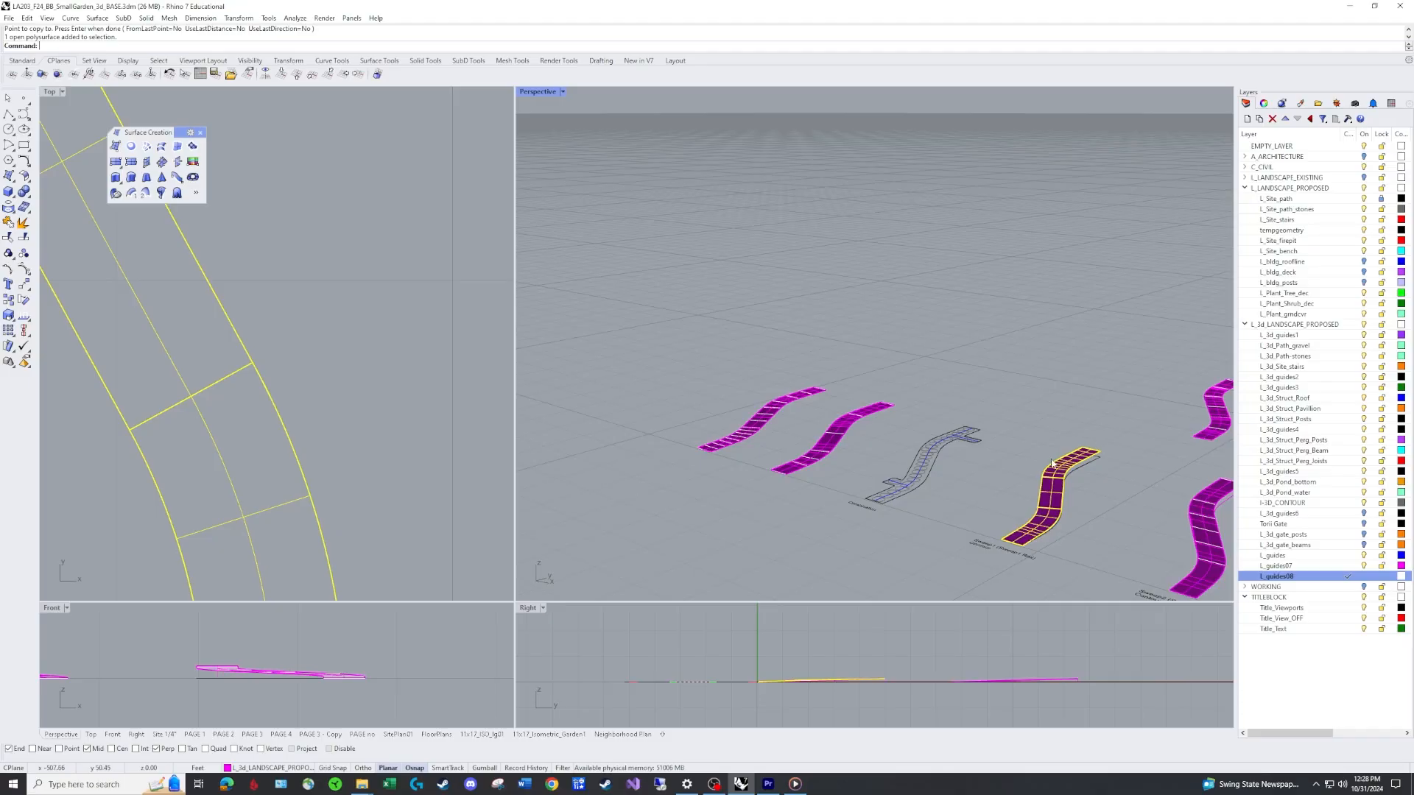
{"action": "scroll", "coordinate": [895, 484], "scroll_direction": "up", "scroll_amount": 6}
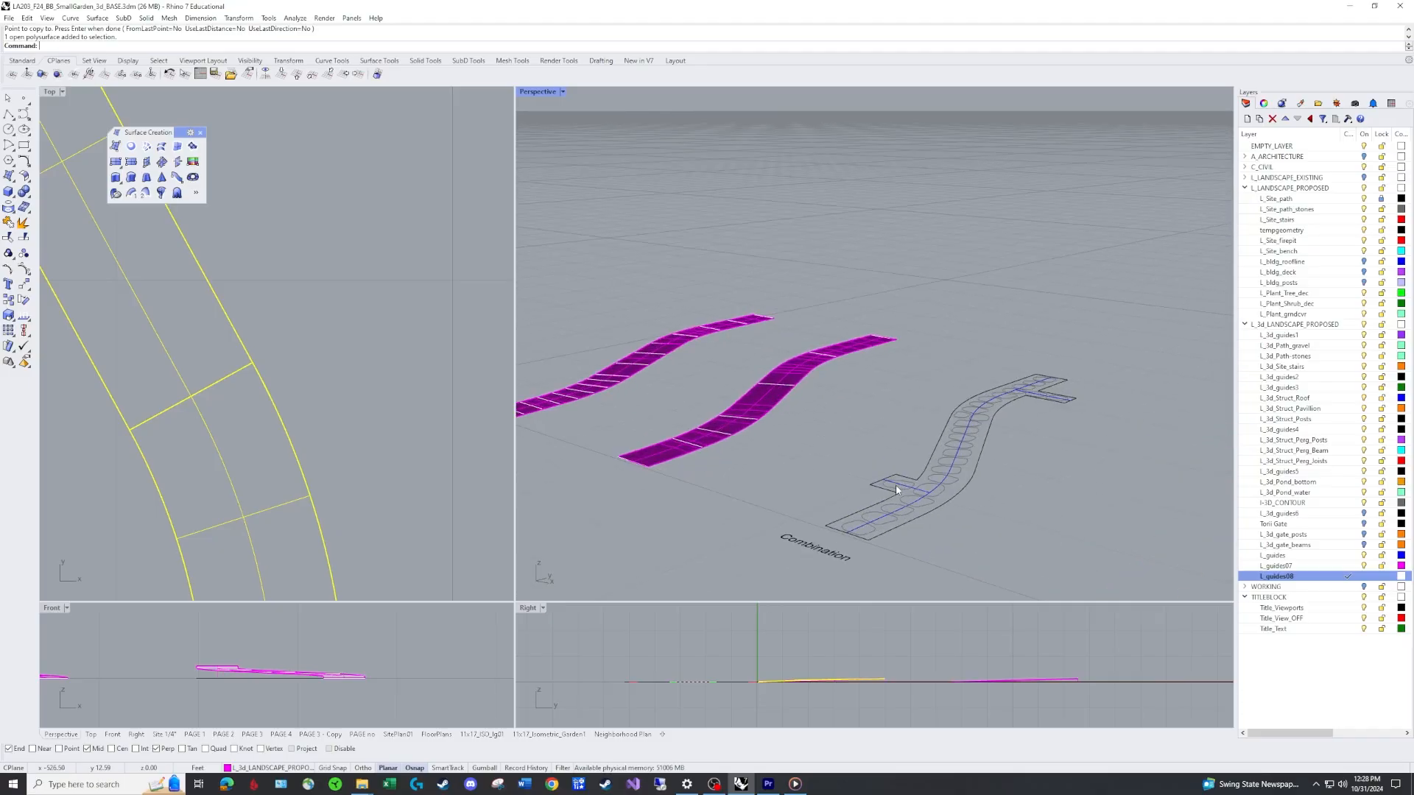
{"action": "scroll", "coordinate": [899, 488], "scroll_direction": "down", "scroll_amount": 5}
{"action": "right_click_drag", "start_coordinate": [899, 488], "coordinate": [744, 534]}
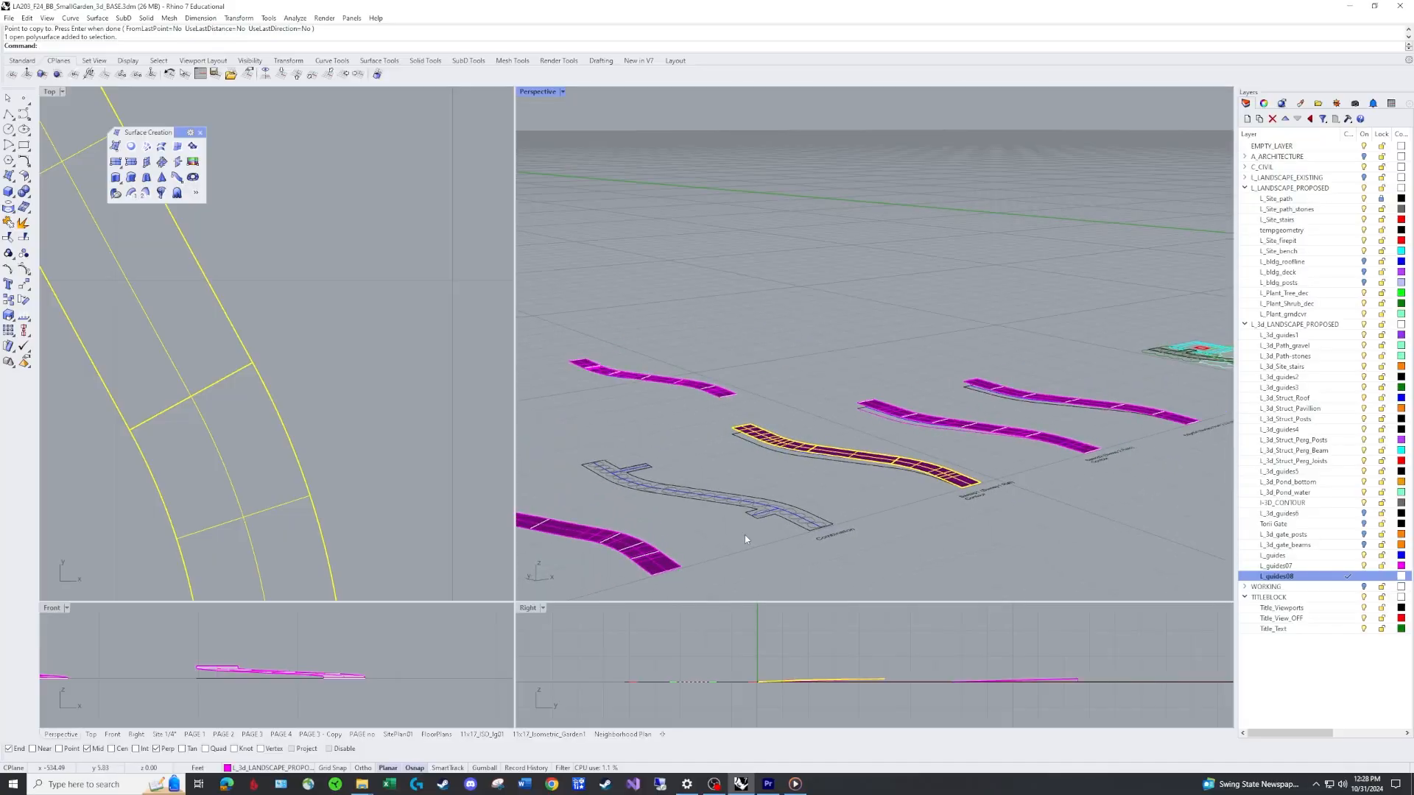
{"action": "scroll", "coordinate": [796, 502], "scroll_direction": "up", "scroll_amount": 3}
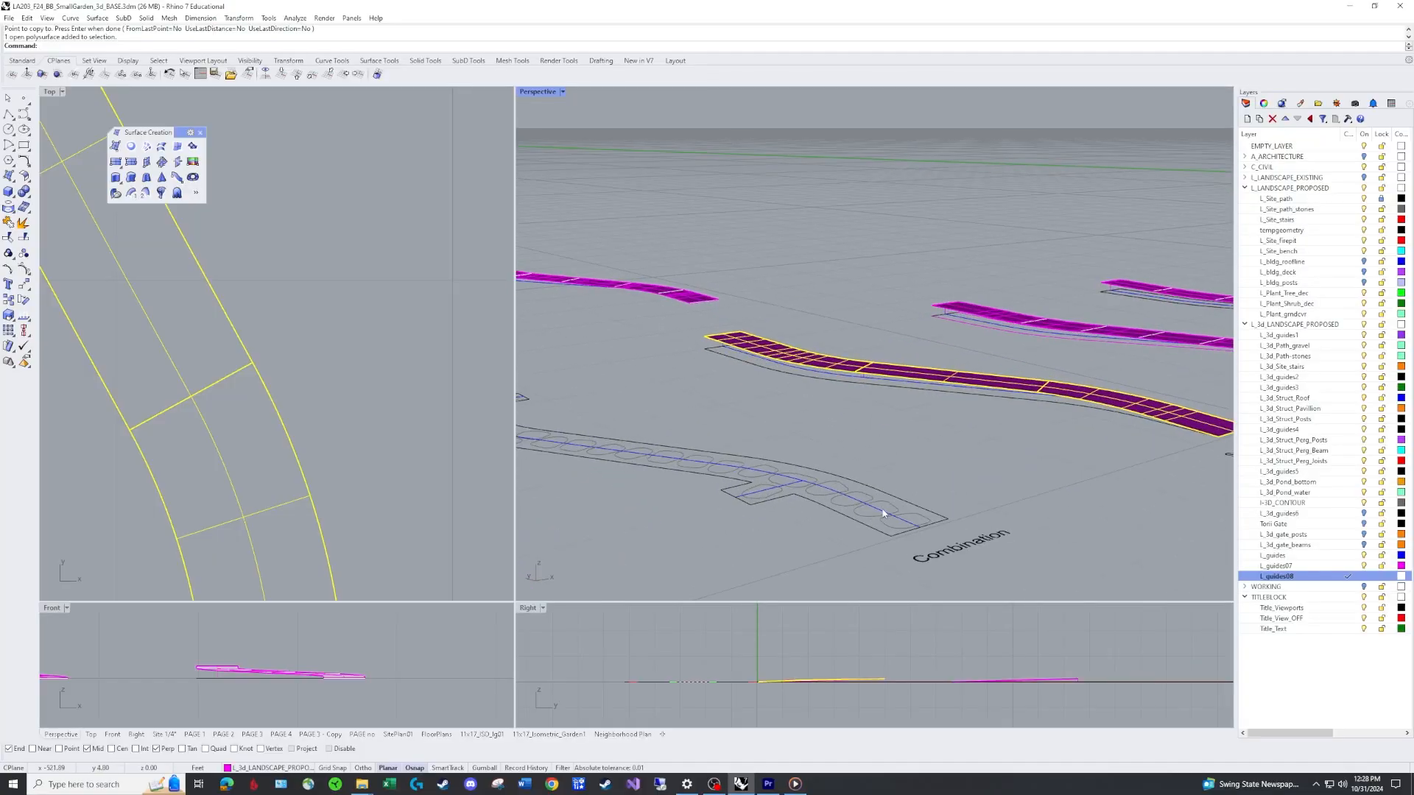
{"action": "scroll", "coordinate": [932, 488], "scroll_direction": "down", "scroll_amount": 3}
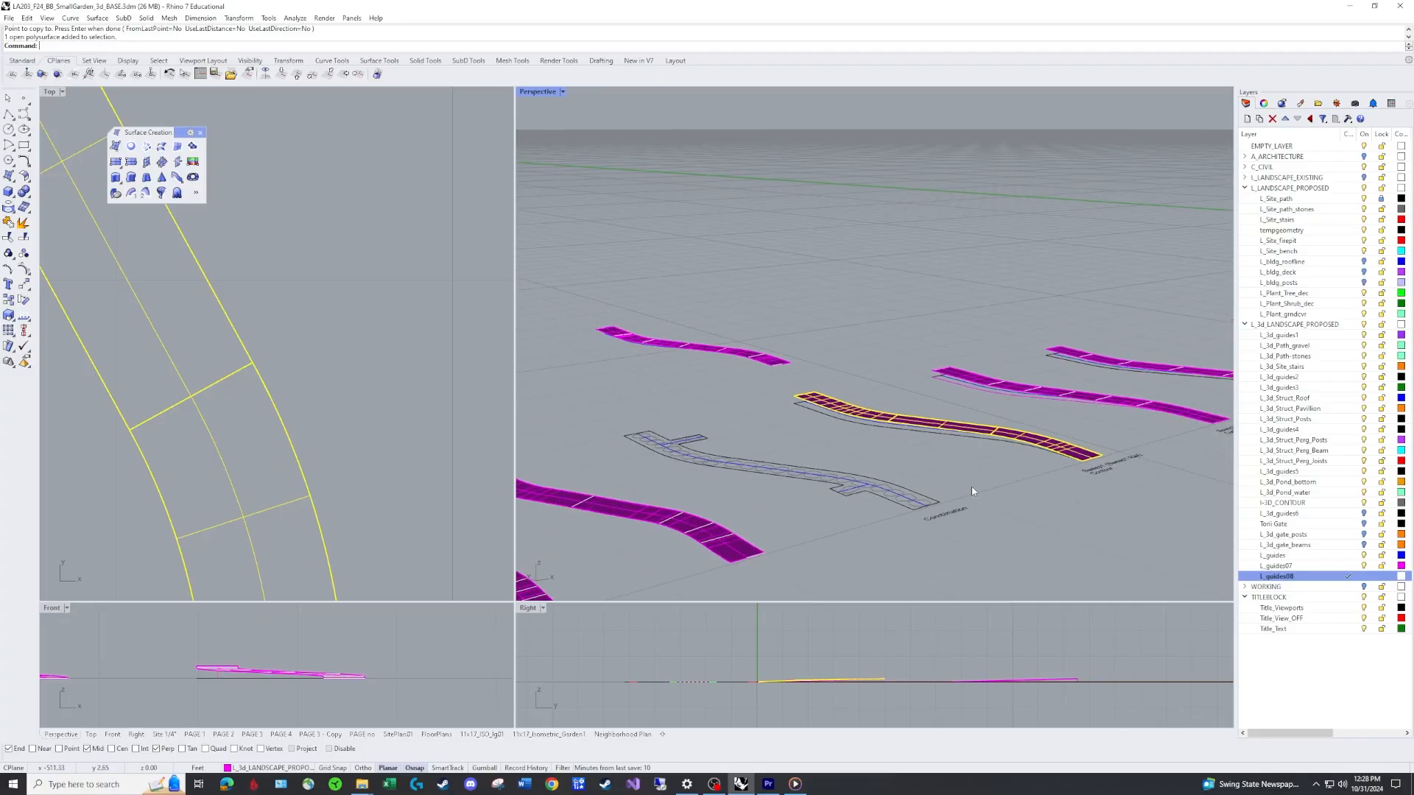
{"action": "key", "text": "Escape"}
{"action": "right_click_drag", "start_coordinate": [972, 490], "coordinate": [908, 458]}
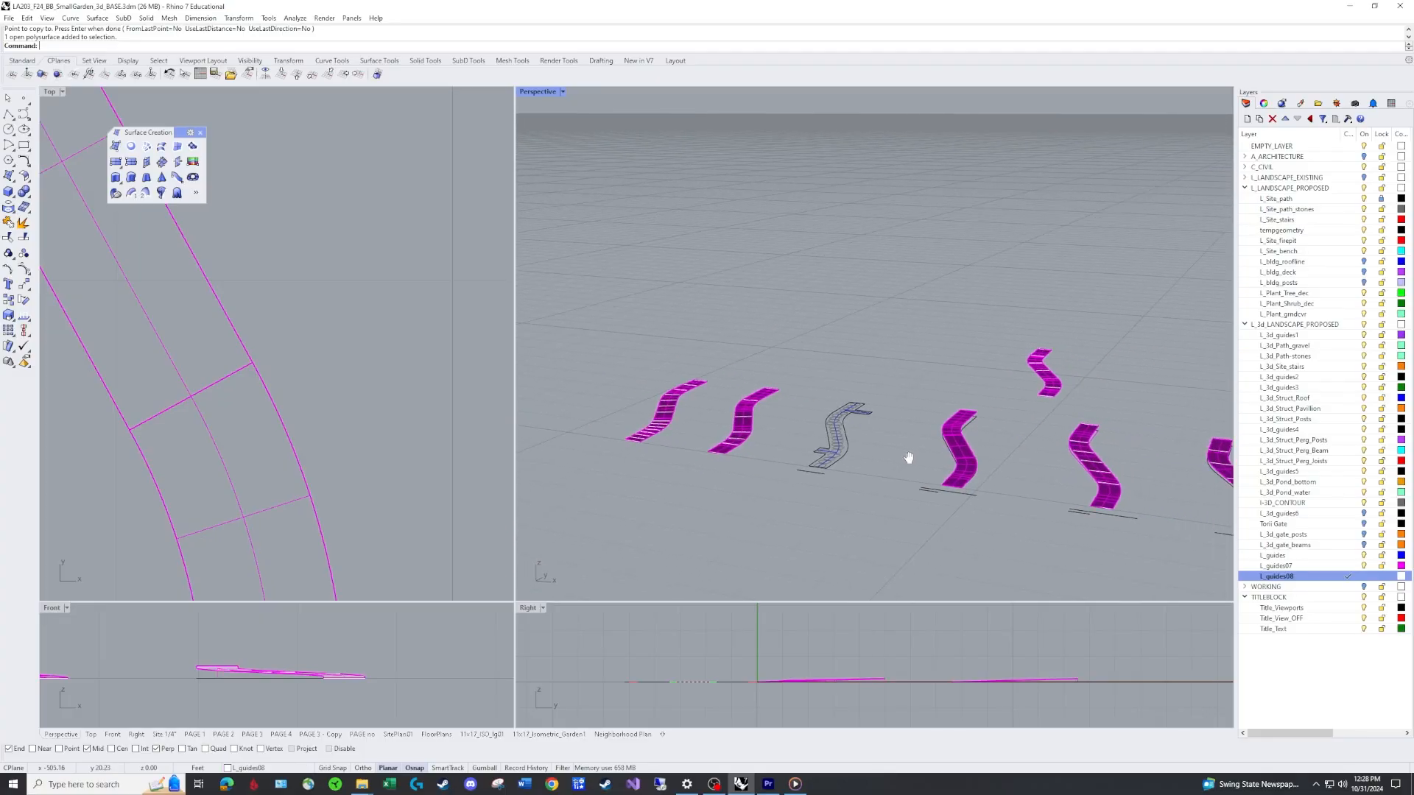
Copy the contoured Sweep1 path surface onto the outline curves beside the Combination label.
{"action": "scroll", "coordinate": [960, 472], "scroll_direction": "up", "scroll_amount": 3}
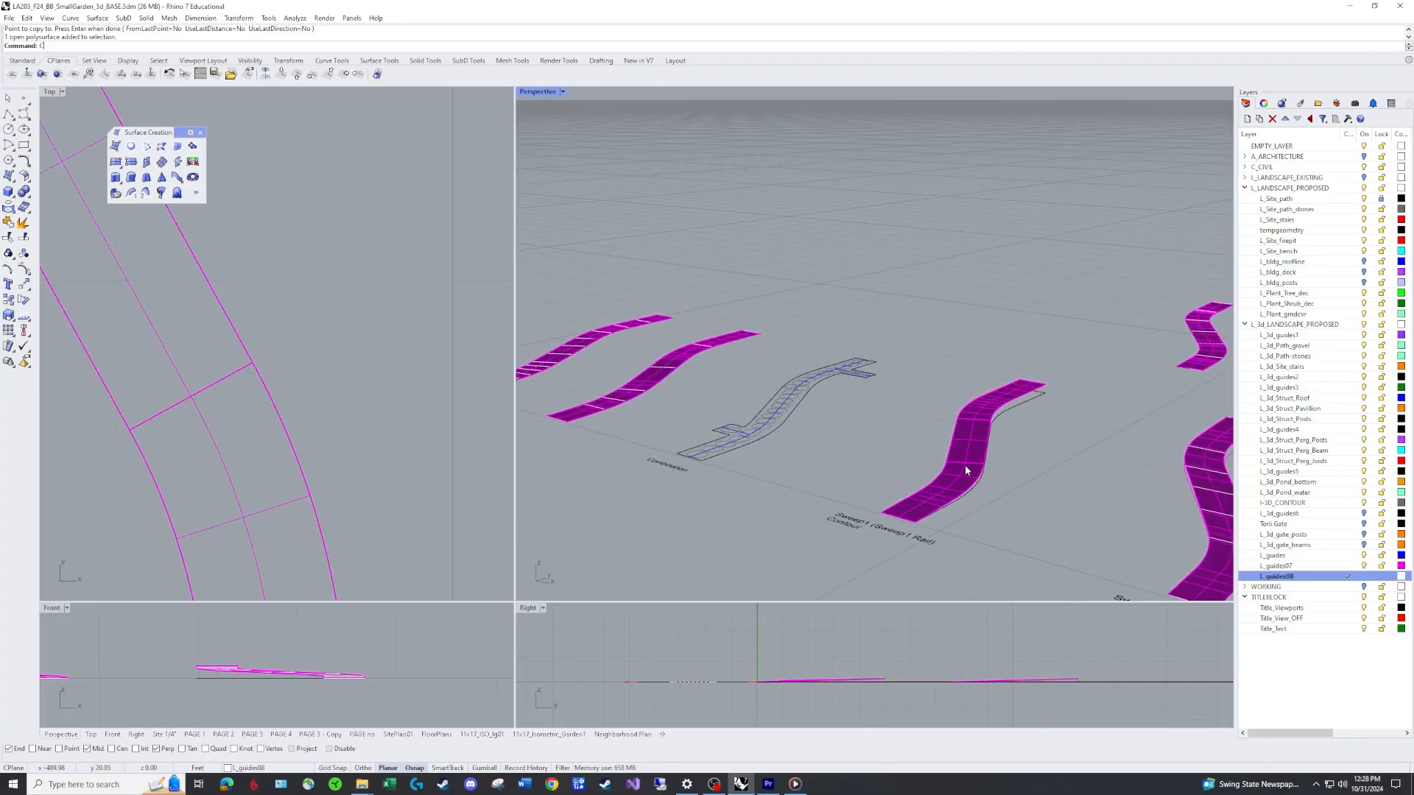
{"action": "right_click", "coordinate": [965, 465]}
{"action": "left_click", "coordinate": [965, 465]}
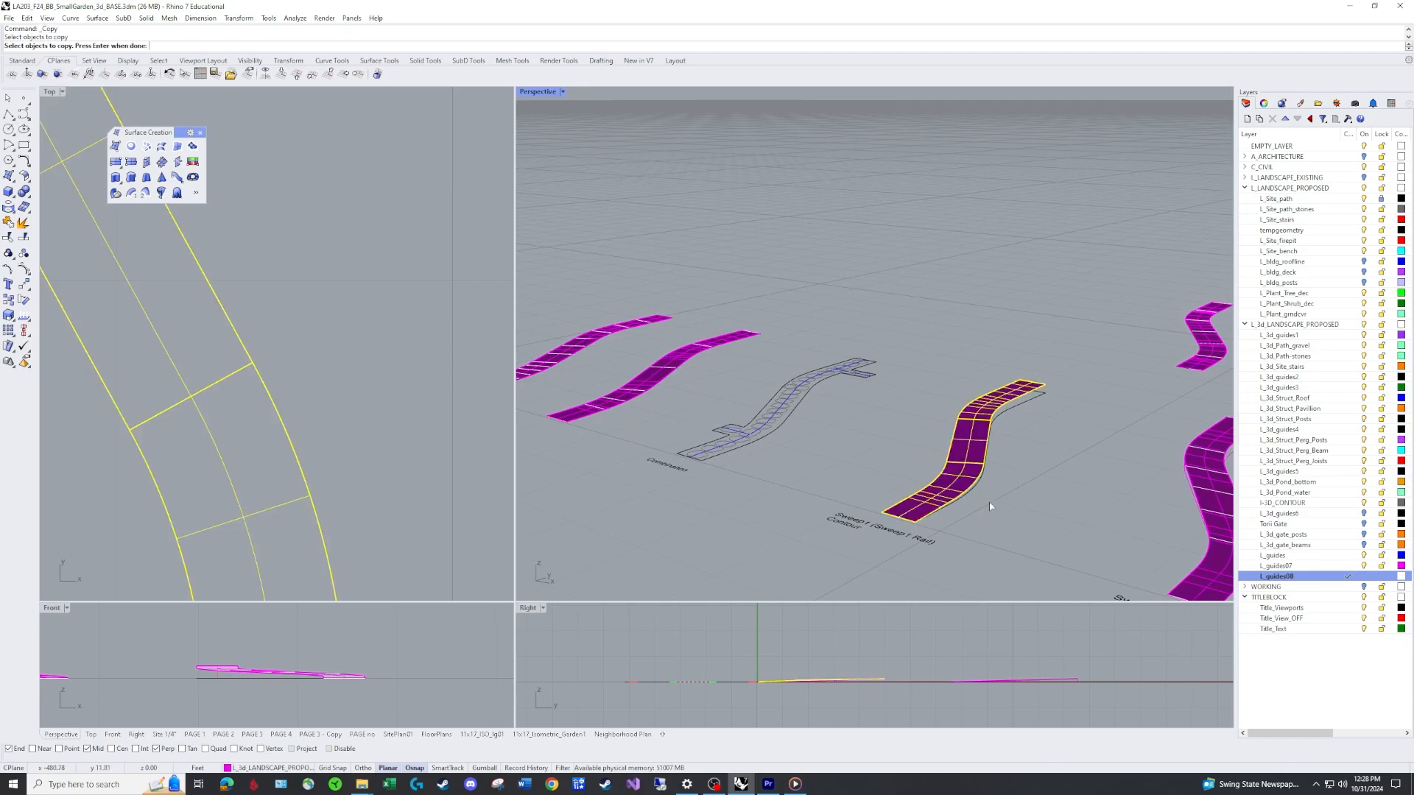
{"action": "right_click", "coordinate": [926, 528]}
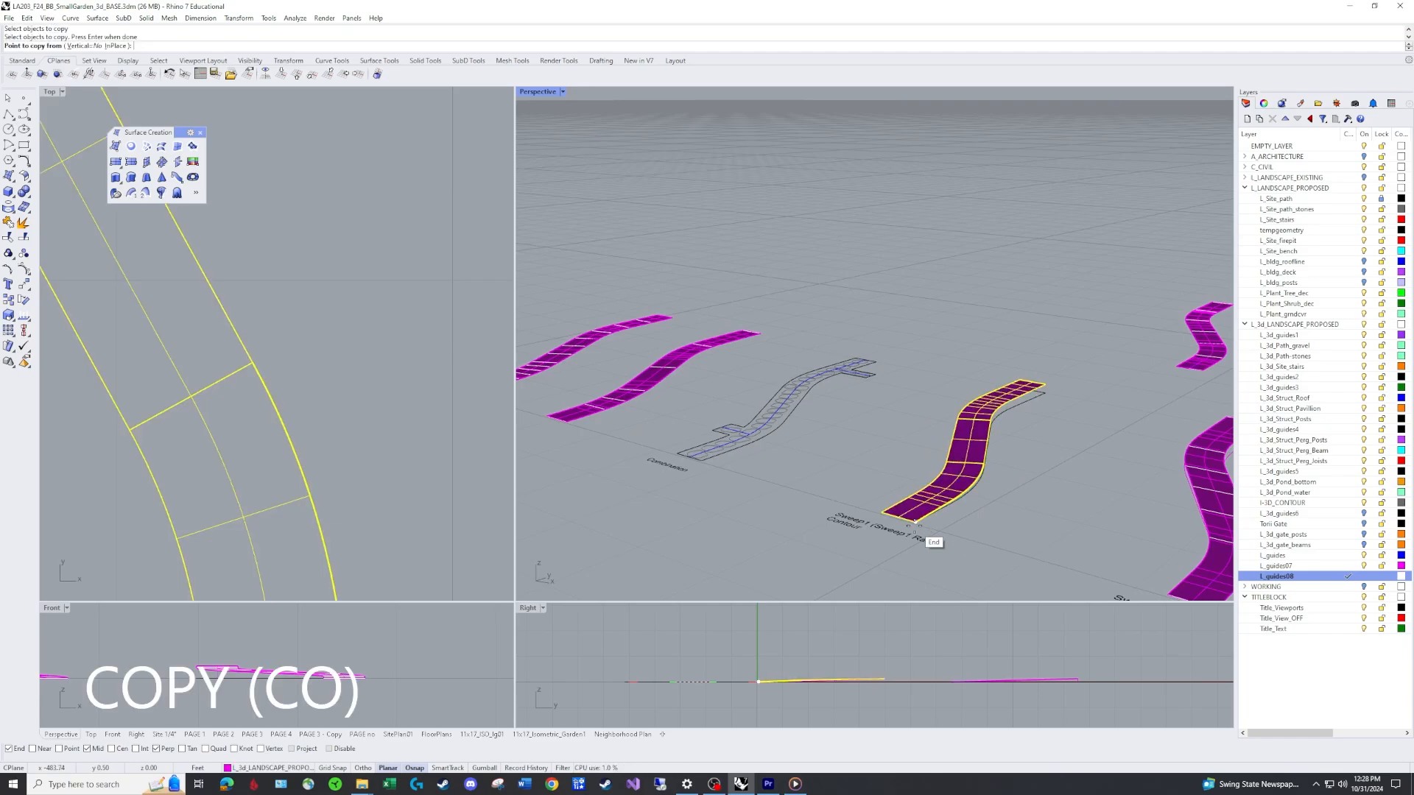
{"action": "left_click", "coordinate": [915, 521]}
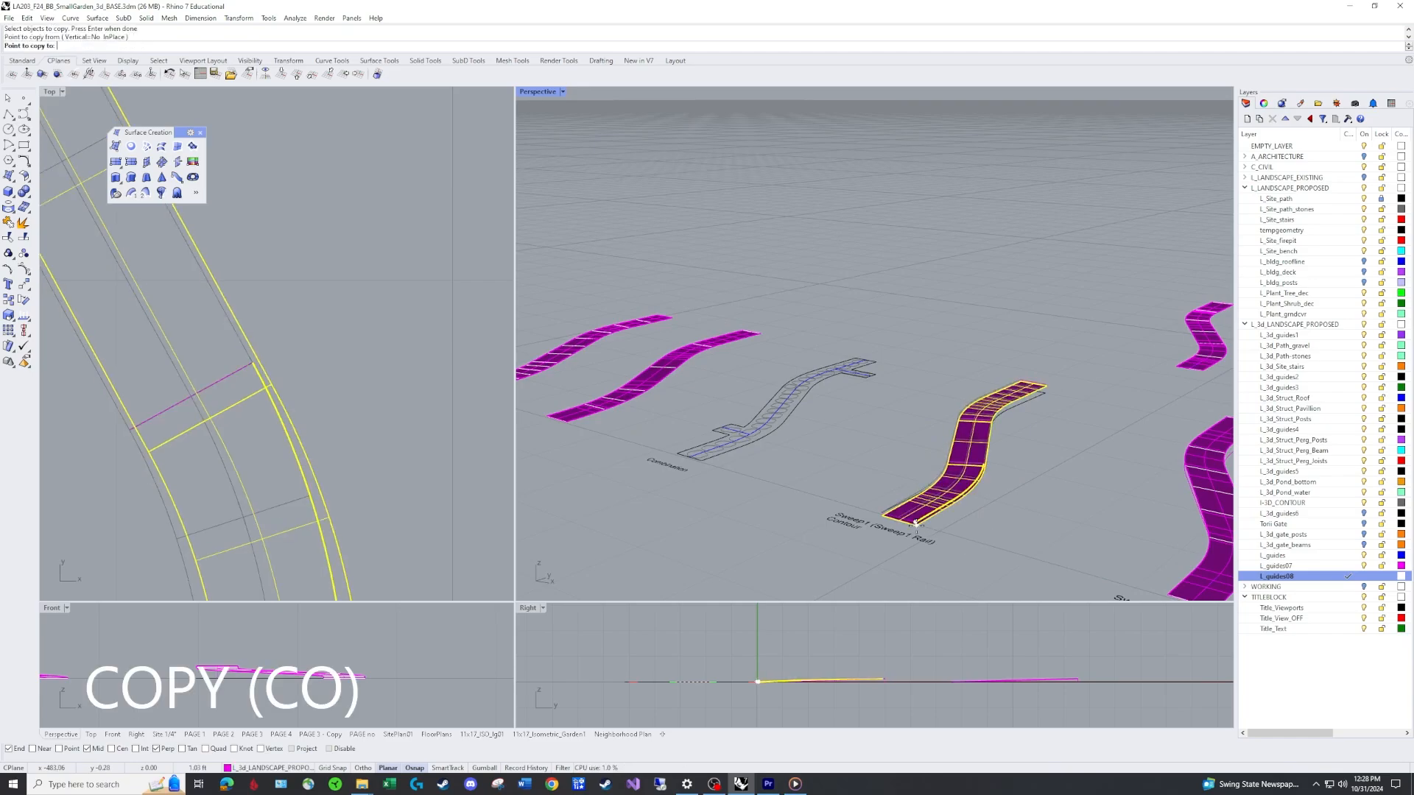
{"action": "left_click", "coordinate": [704, 462]}
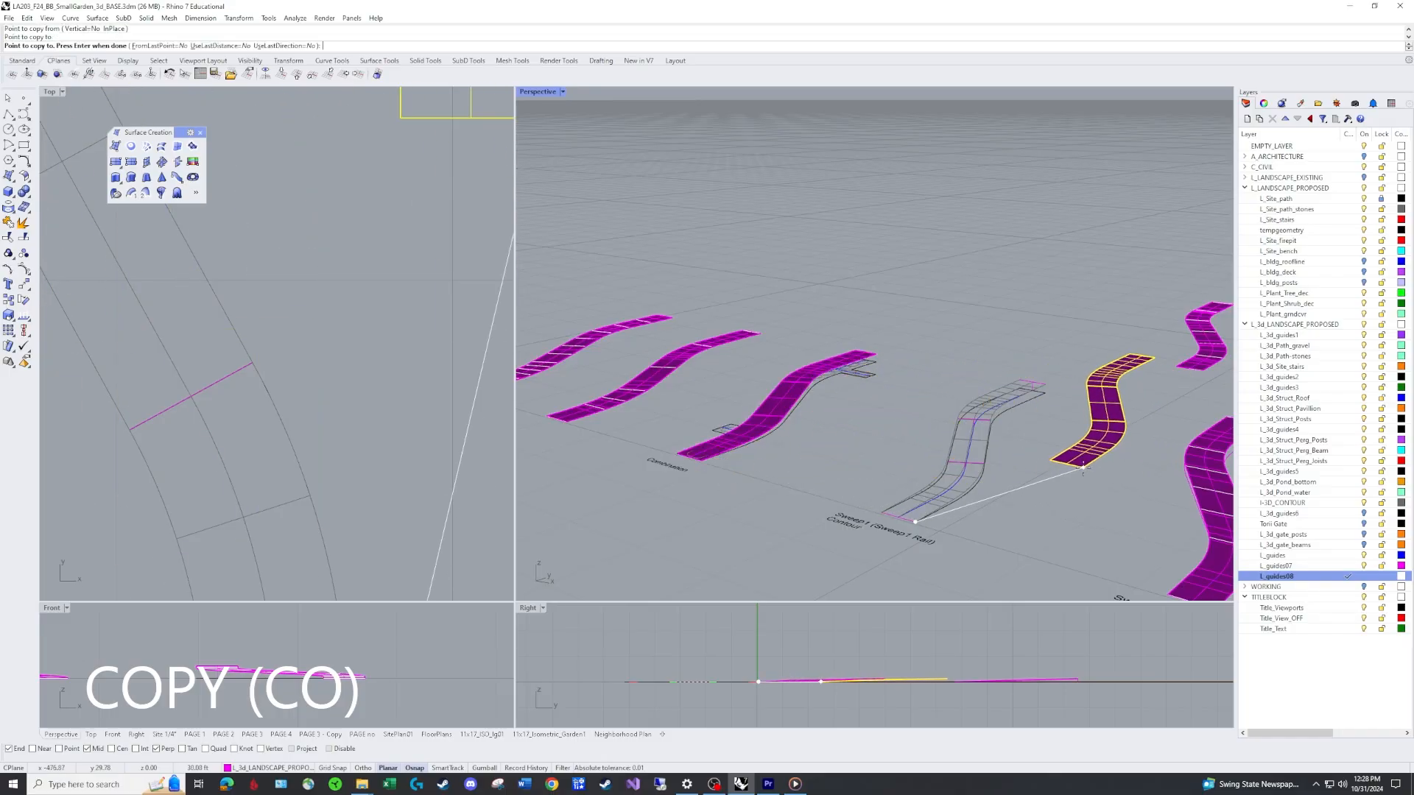
{"action": "key", "text": "Return"}
Try deleting the copied surface on the Combination outline, then undo the deletion.
{"action": "scroll", "coordinate": [1079, 424], "scroll_direction": "down", "scroll_amount": 7}
{"action": "right_click_drag", "start_coordinate": [933, 369], "coordinate": [1005, 412]}
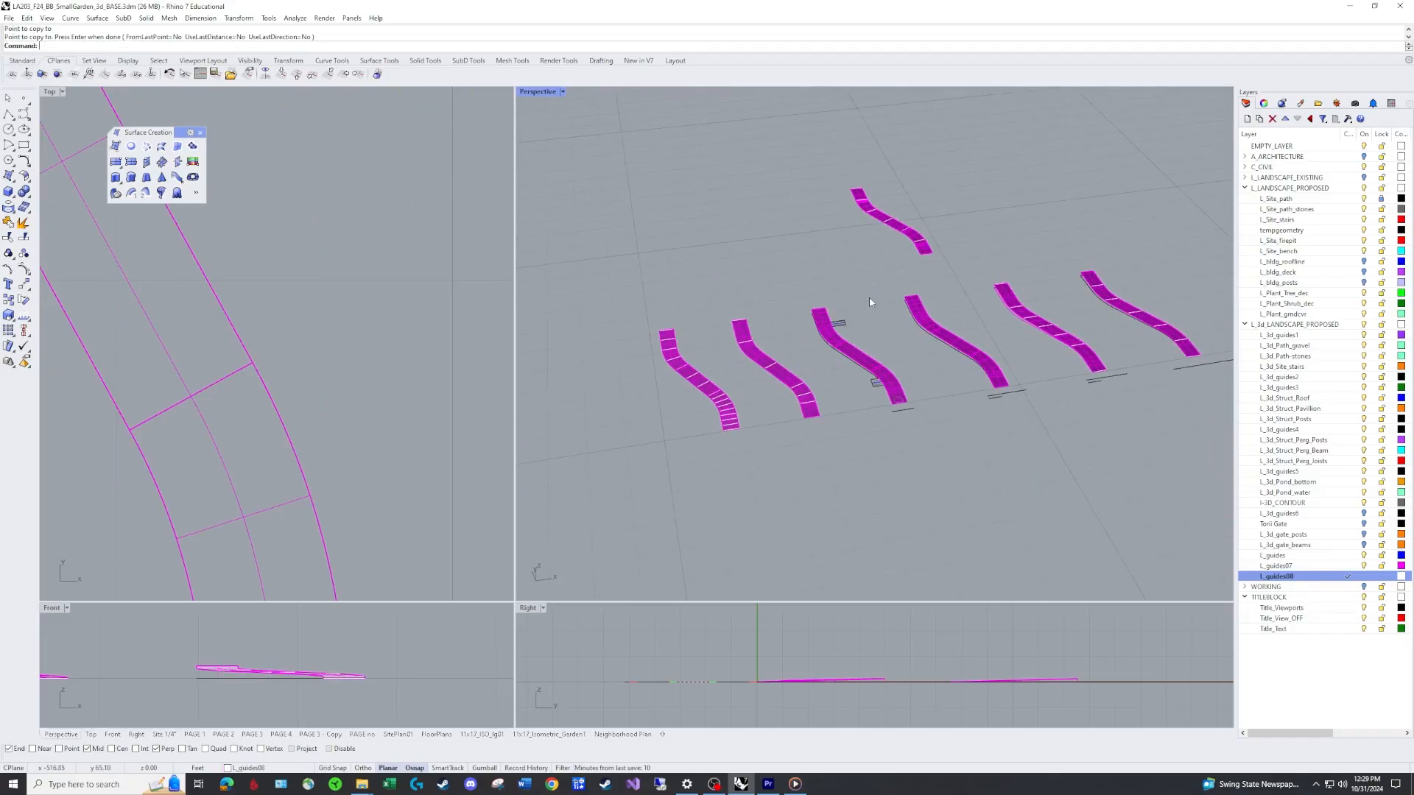
{"action": "scroll", "coordinate": [869, 296], "scroll_direction": "up", "scroll_amount": 8}
{"action": "right_click_drag", "start_coordinate": [869, 296], "coordinate": [971, 419]}
{"action": "scroll", "coordinate": [858, 373], "scroll_direction": "up", "scroll_amount": 4}
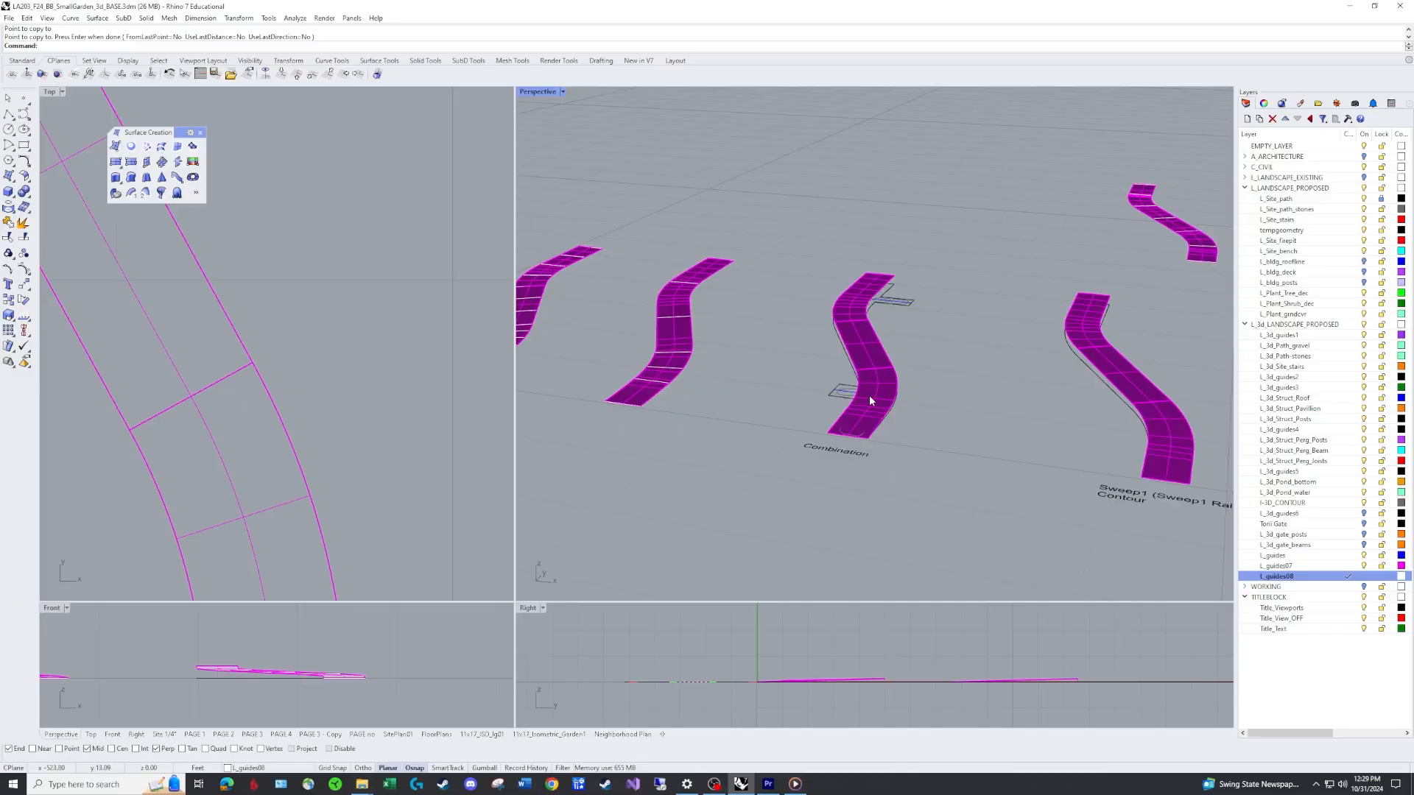
{"action": "left_click", "coordinate": [869, 397]}
{"action": "key", "text": "Delete"}
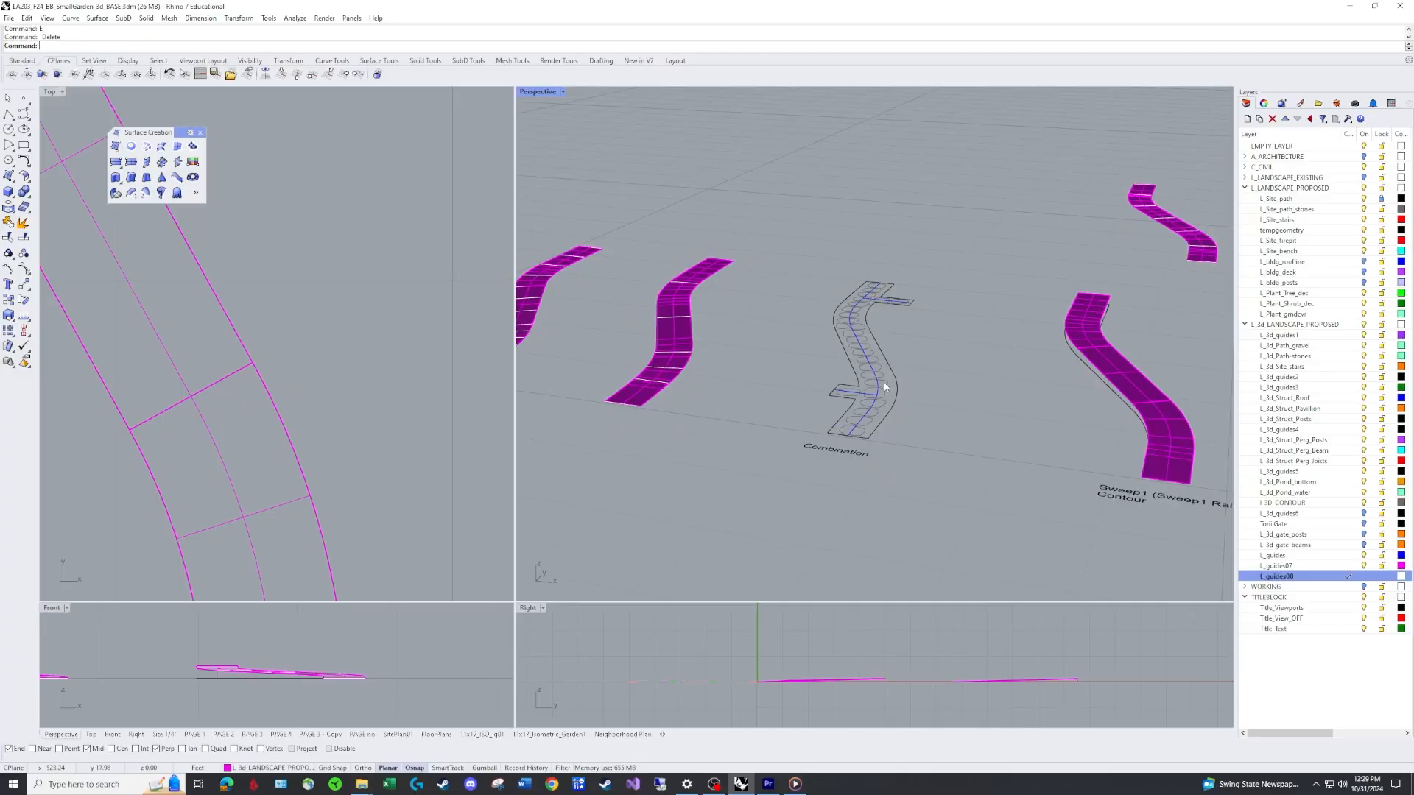
{"action": "left_click", "coordinate": [877, 373]}
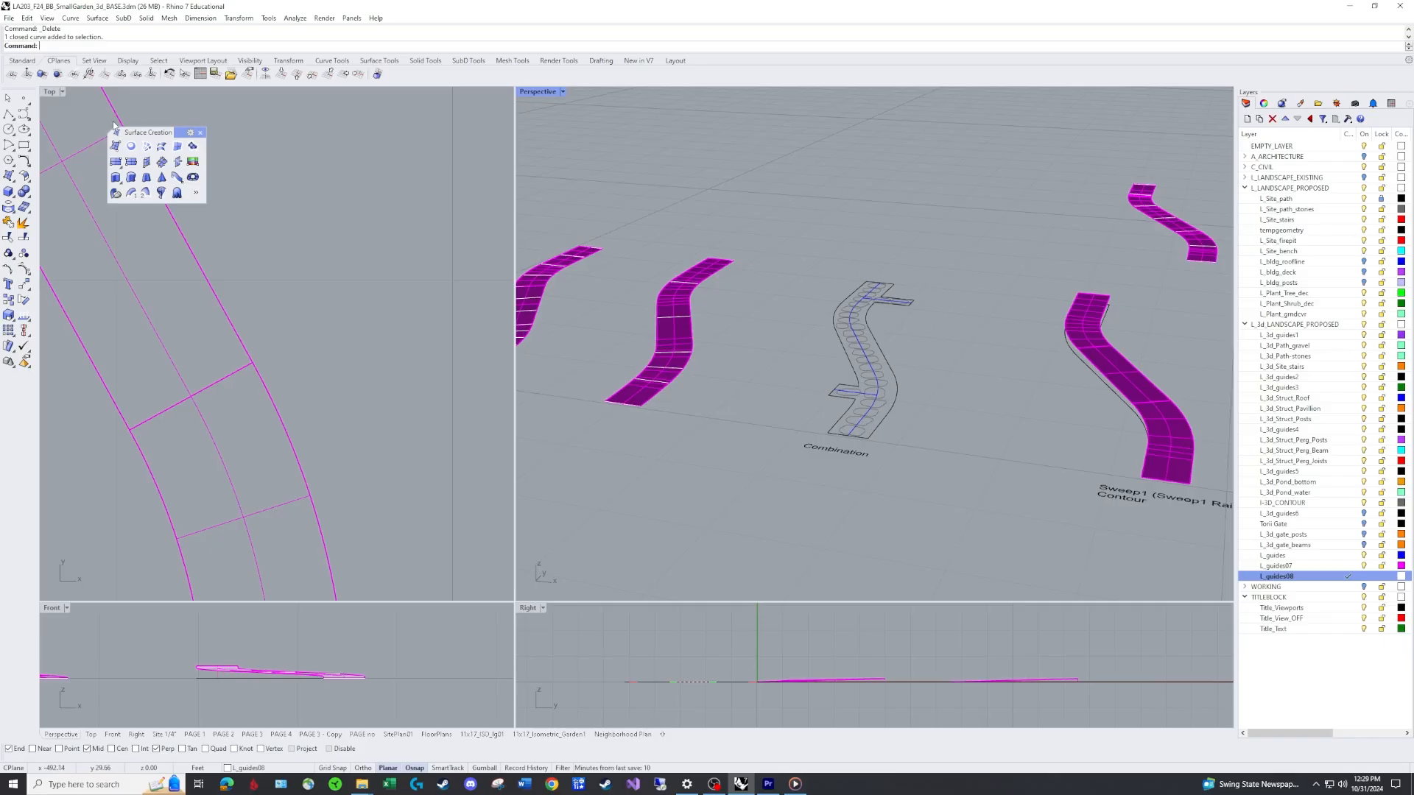
{"action": "key", "text": "ctrl+z"}
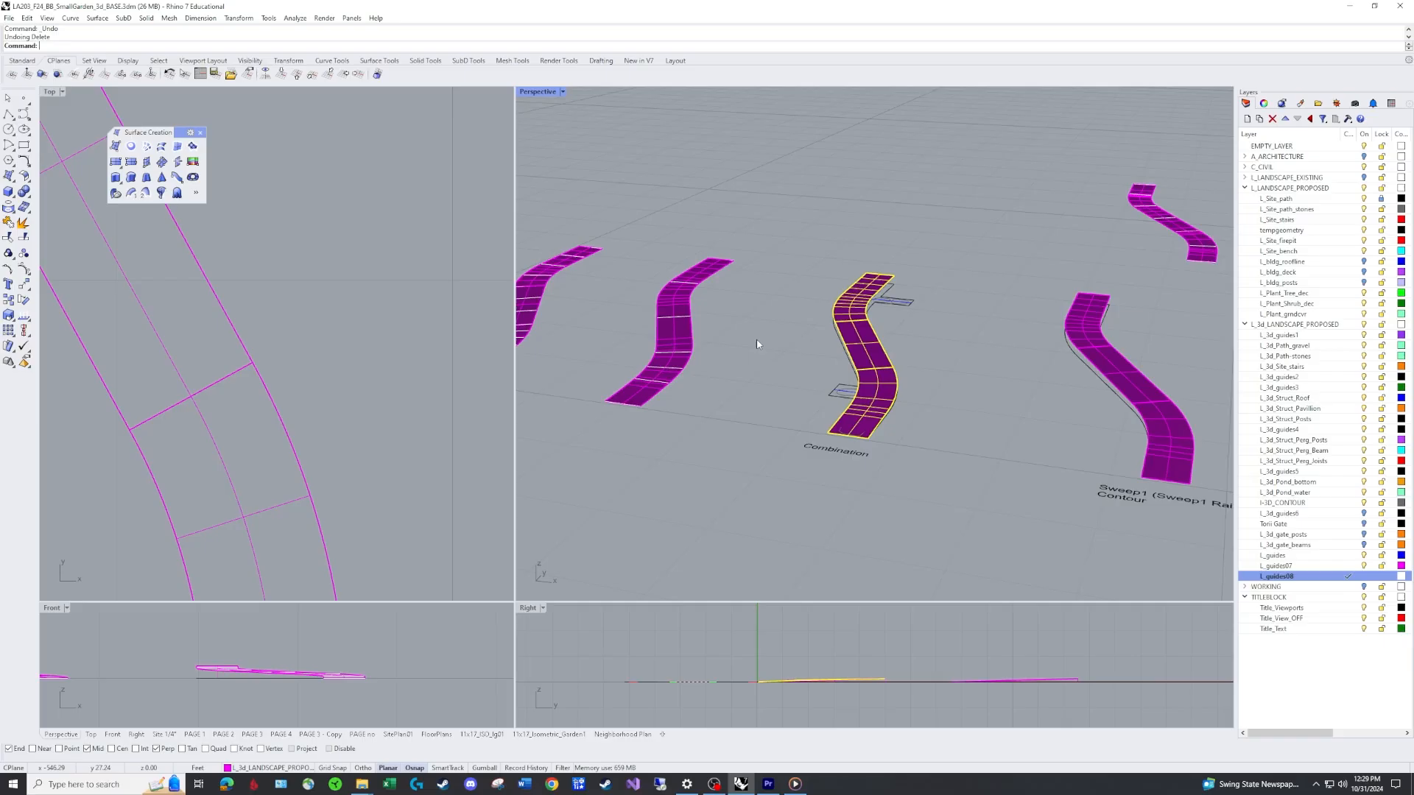
{"action": "key", "text": "Escape"}
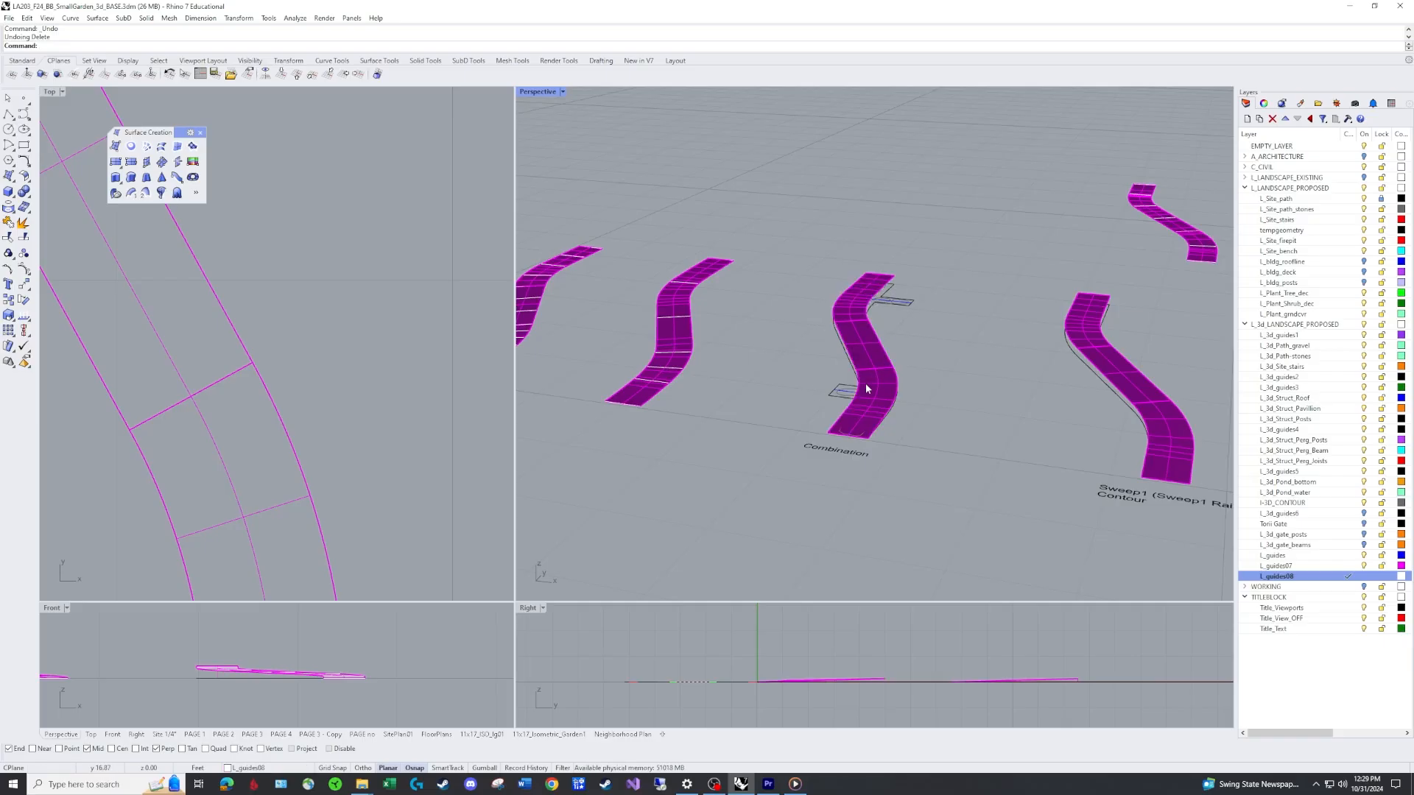
Zoom in on the side branch, make L_guides07 the current layer, and measure from the outline corner up to the surface edge.
{"action": "mouse_move", "coordinate": [863, 418]}
{"action": "right_mouse_down"}
{"action": "mouse_move", "coordinate": [962, 373]}
{"action": "mouse_move", "coordinate": [707, 435]}
{"action": "mouse_move", "coordinate": [852, 443]}
{"action": "right_mouse_up"}
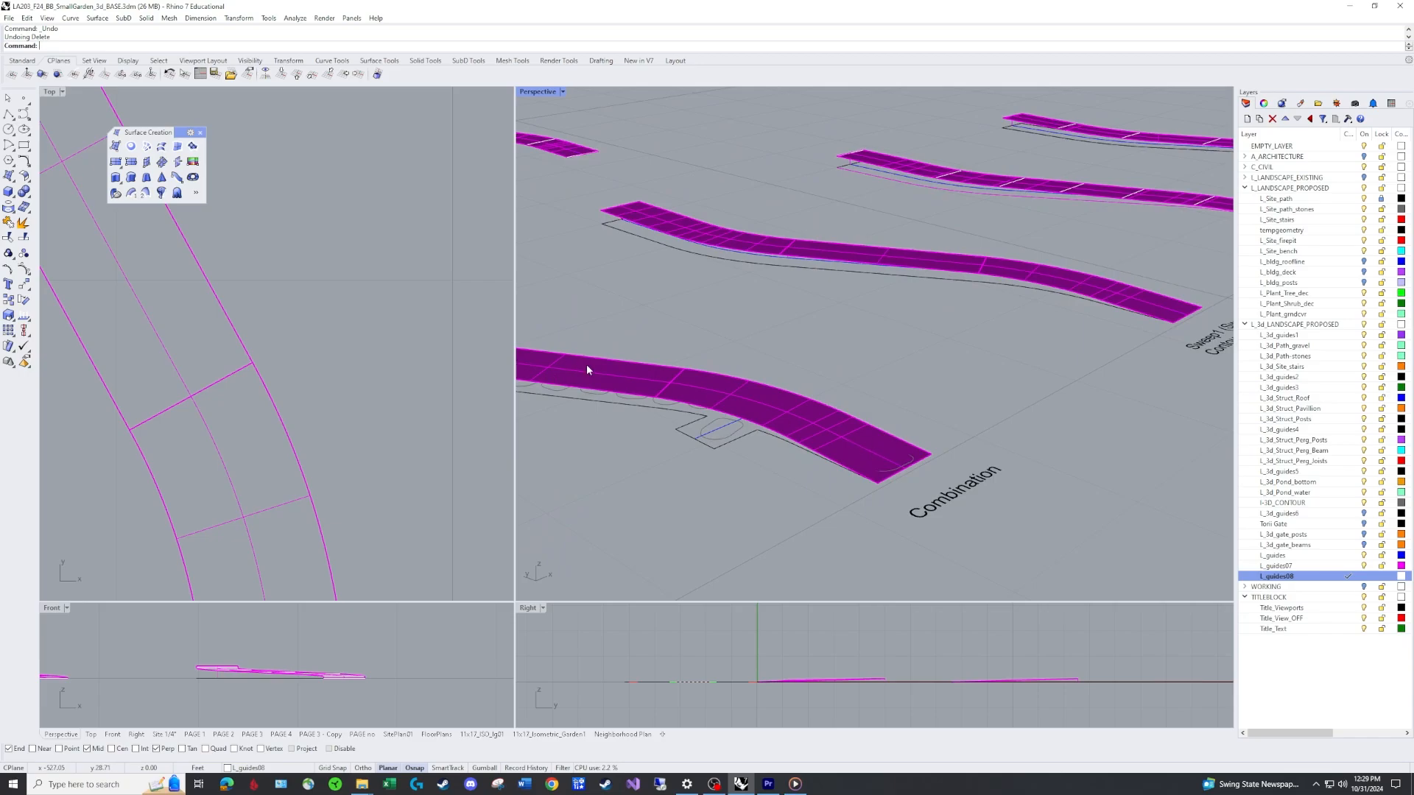
{"action": "right_click_drag", "start_coordinate": [586, 369], "coordinate": [971, 285]}
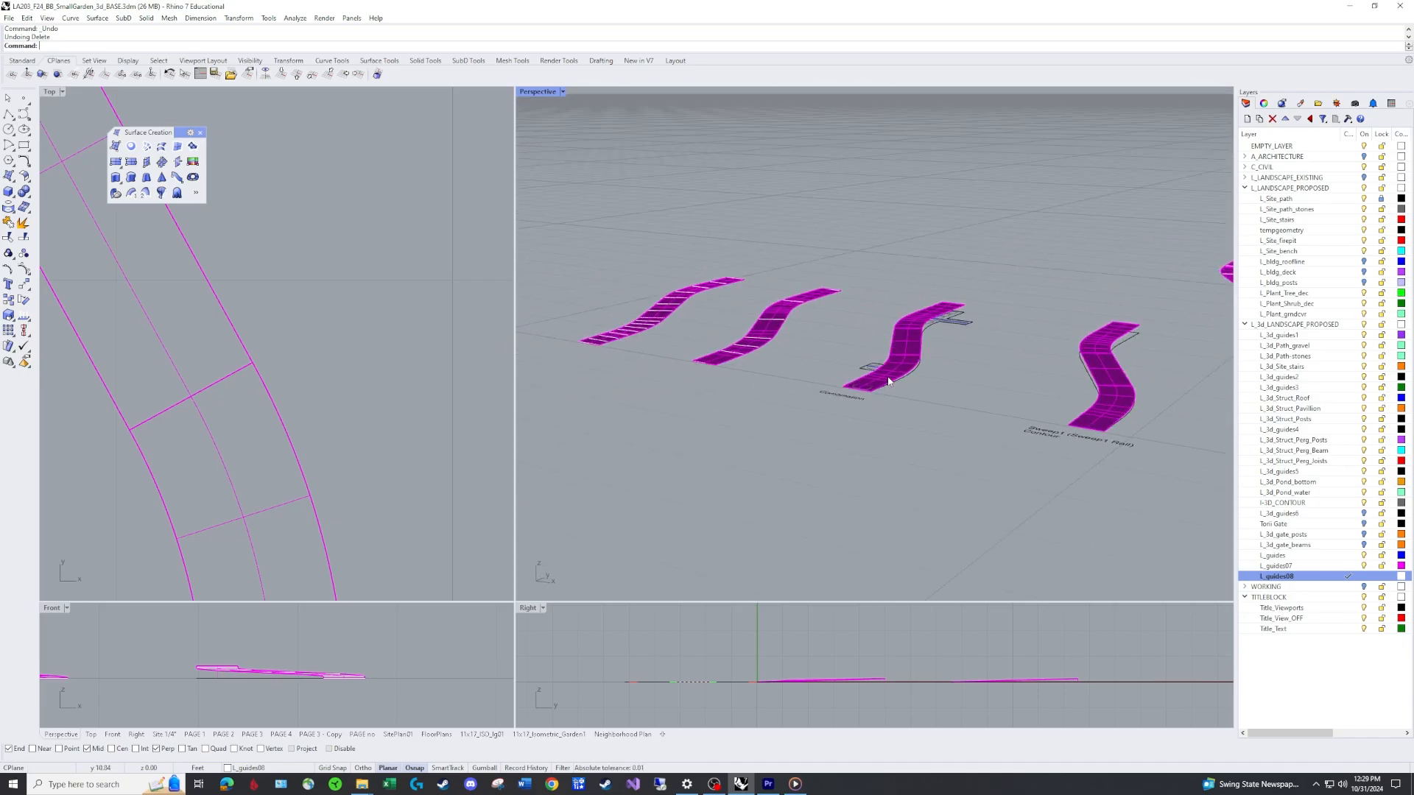
{"action": "mouse_move", "coordinate": [864, 343]}
{"action": "right_mouse_down"}
{"action": "mouse_move", "coordinate": [898, 310]}
{"action": "mouse_move", "coordinate": [873, 355]}
{"action": "right_mouse_up"}
{"action": "type", "text": "z"}
{"action": "key", "text": "Return"}
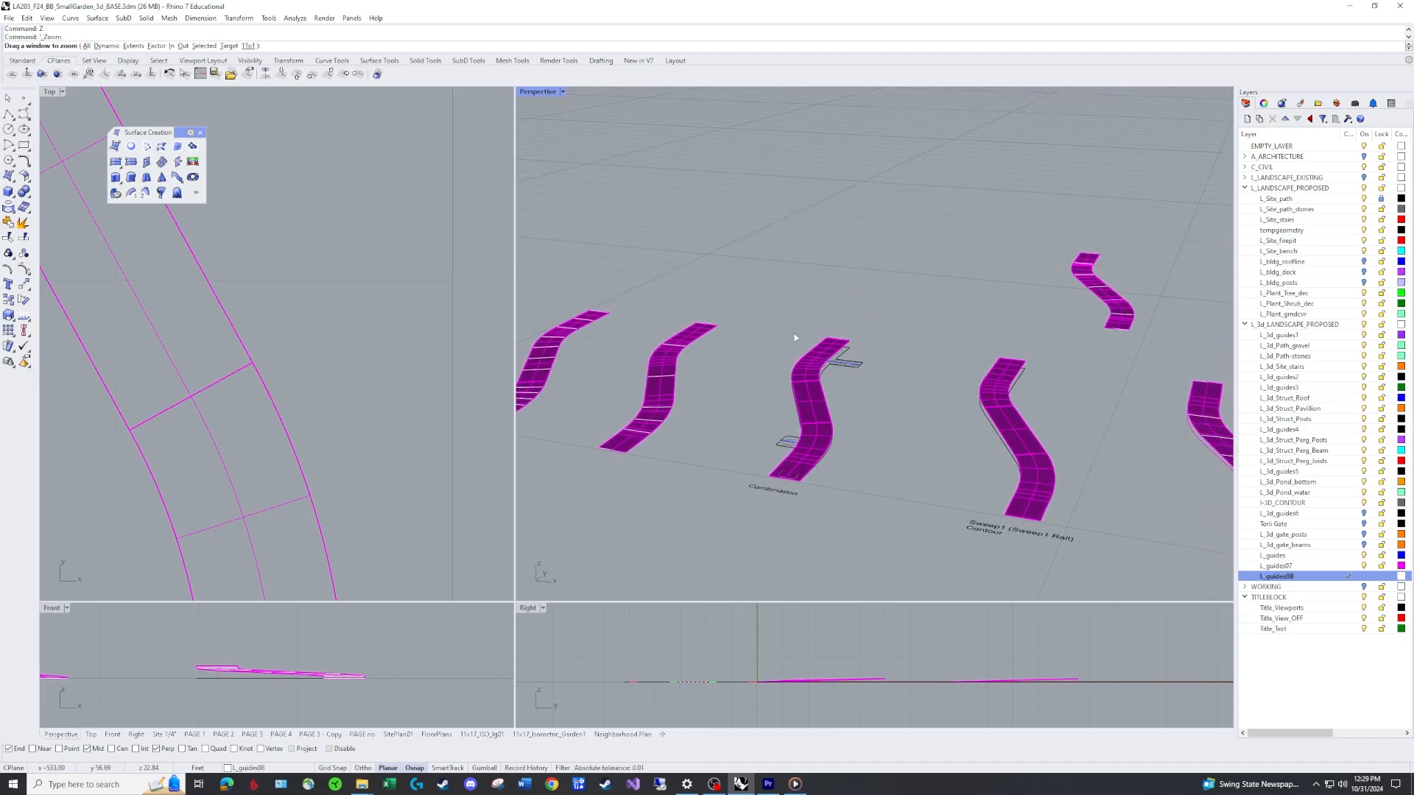
{"action": "left_click_drag", "start_coordinate": [782, 311], "coordinate": [988, 418]}
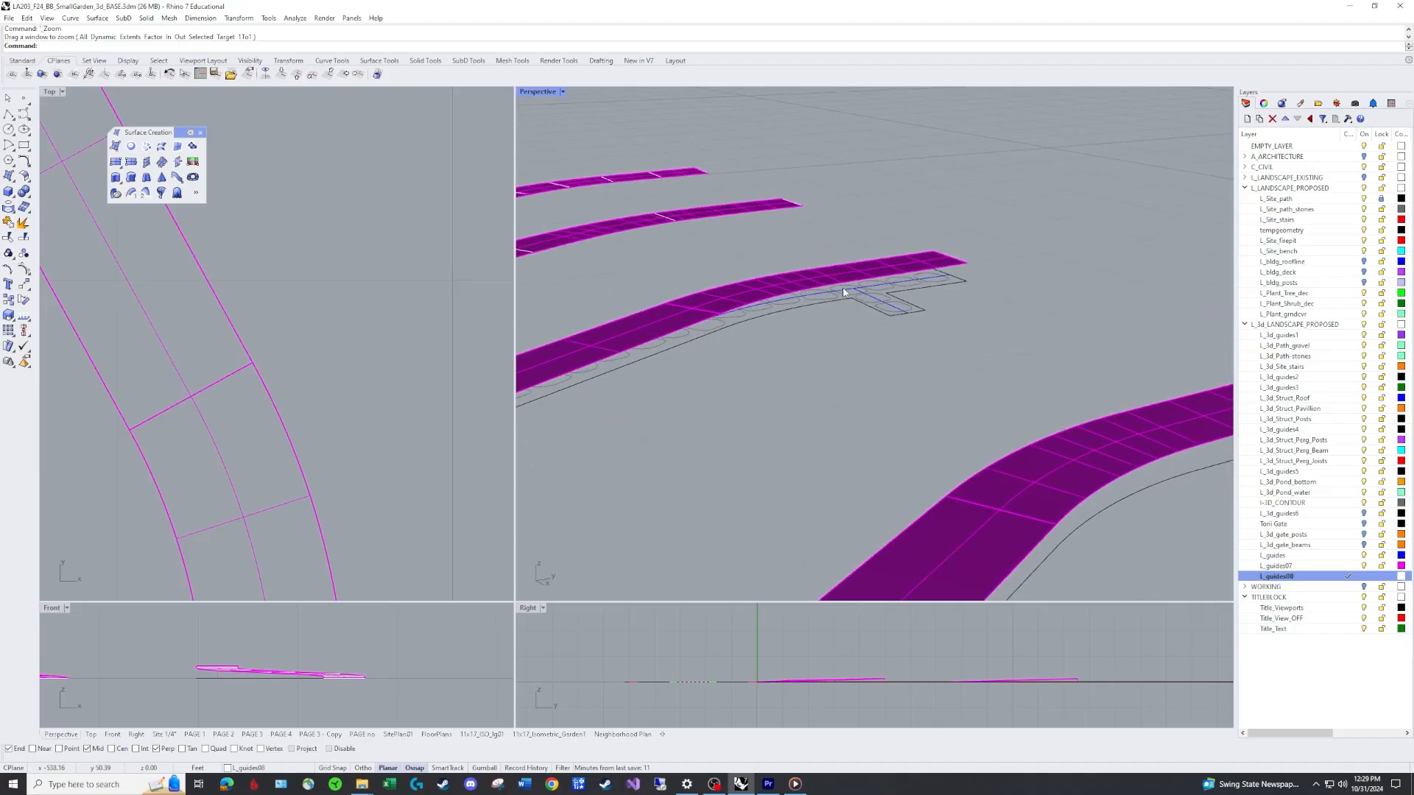
{"action": "scroll", "coordinate": [843, 293], "scroll_direction": "up", "scroll_amount": 5}
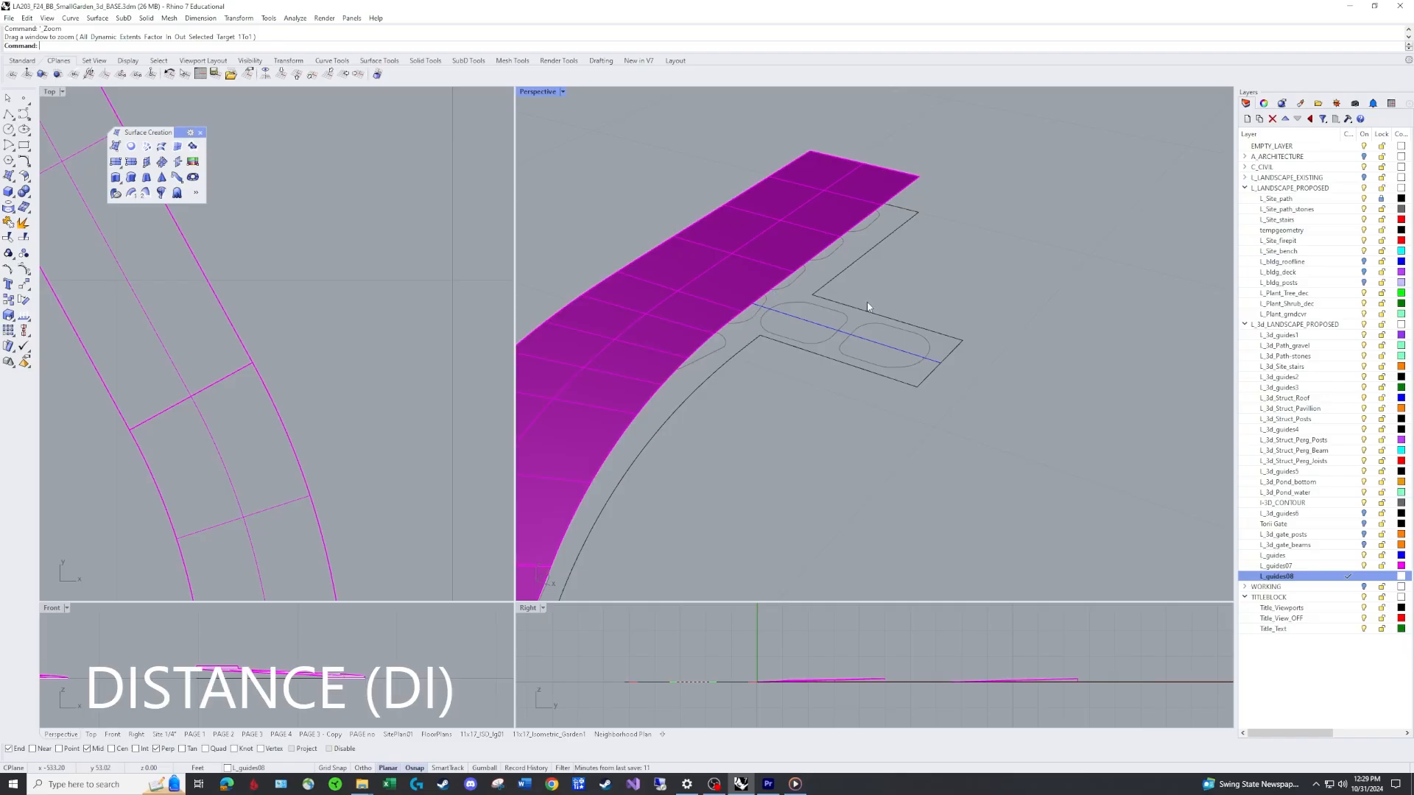
{"action": "type", "text": "DI"}
{"action": "key", "text": "Return"}
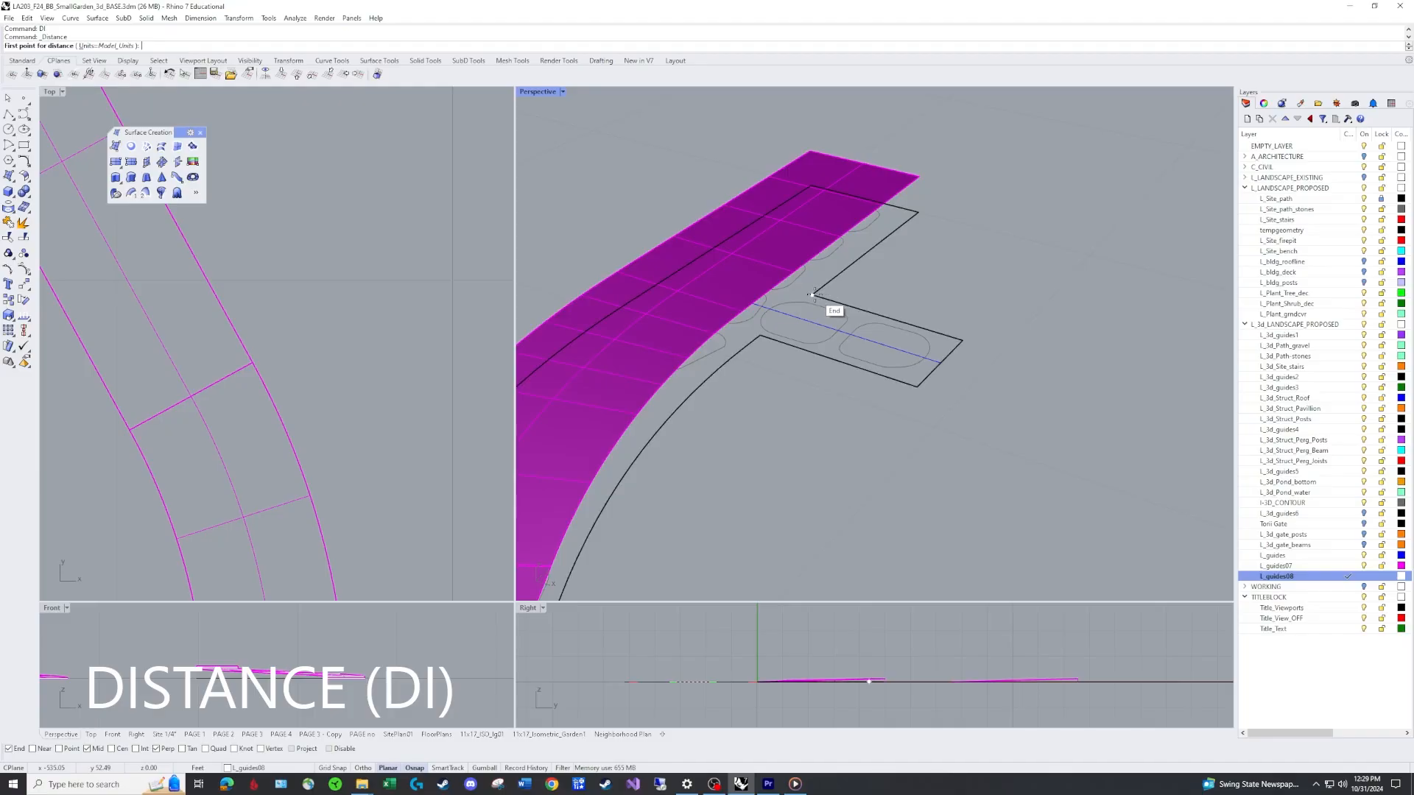
{"action": "left_click", "coordinate": [813, 294]}
{"action": "left_click", "coordinate": [1347, 565]}
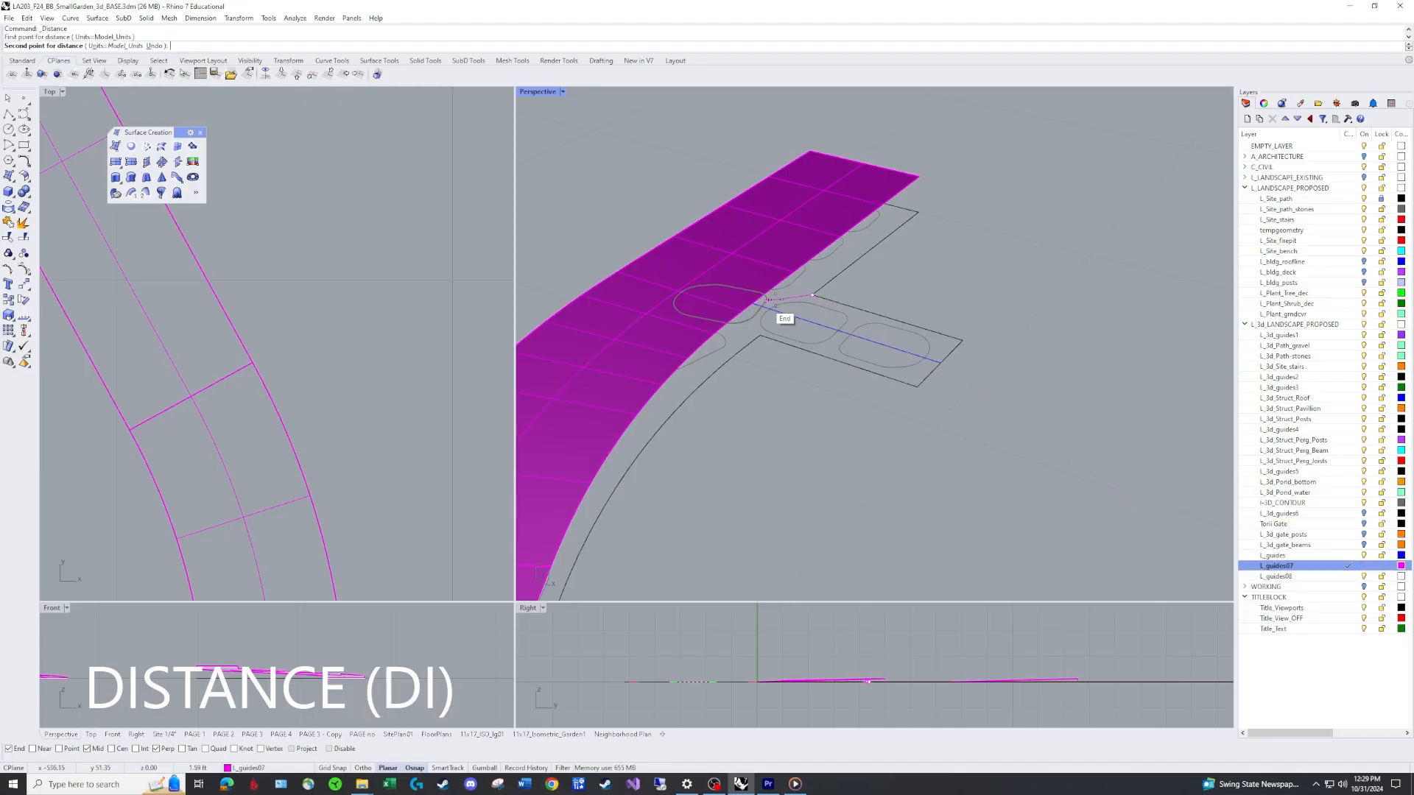
{"action": "right_click_drag", "start_coordinate": [830, 278], "coordinate": [968, 279]}
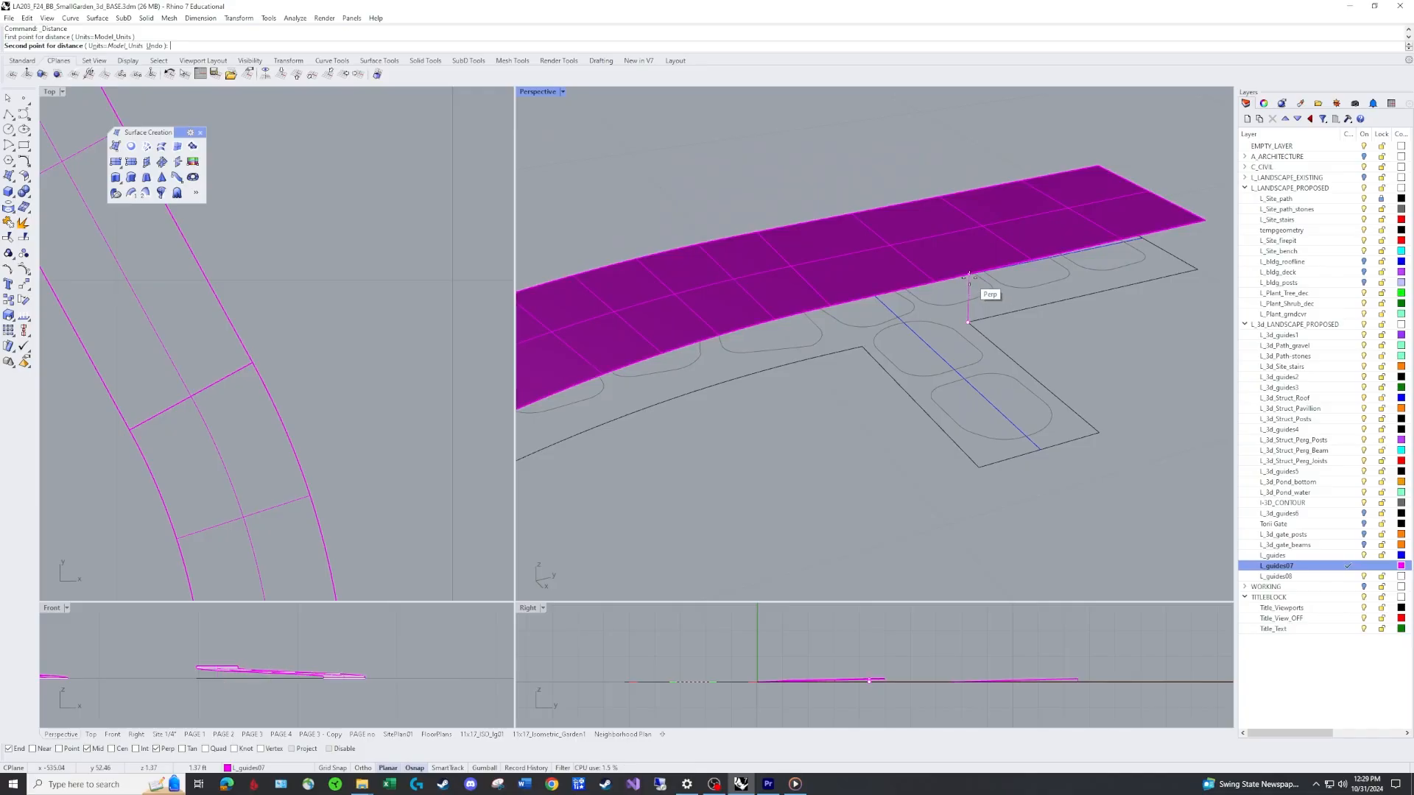
{"action": "left_click", "coordinate": [969, 277]}
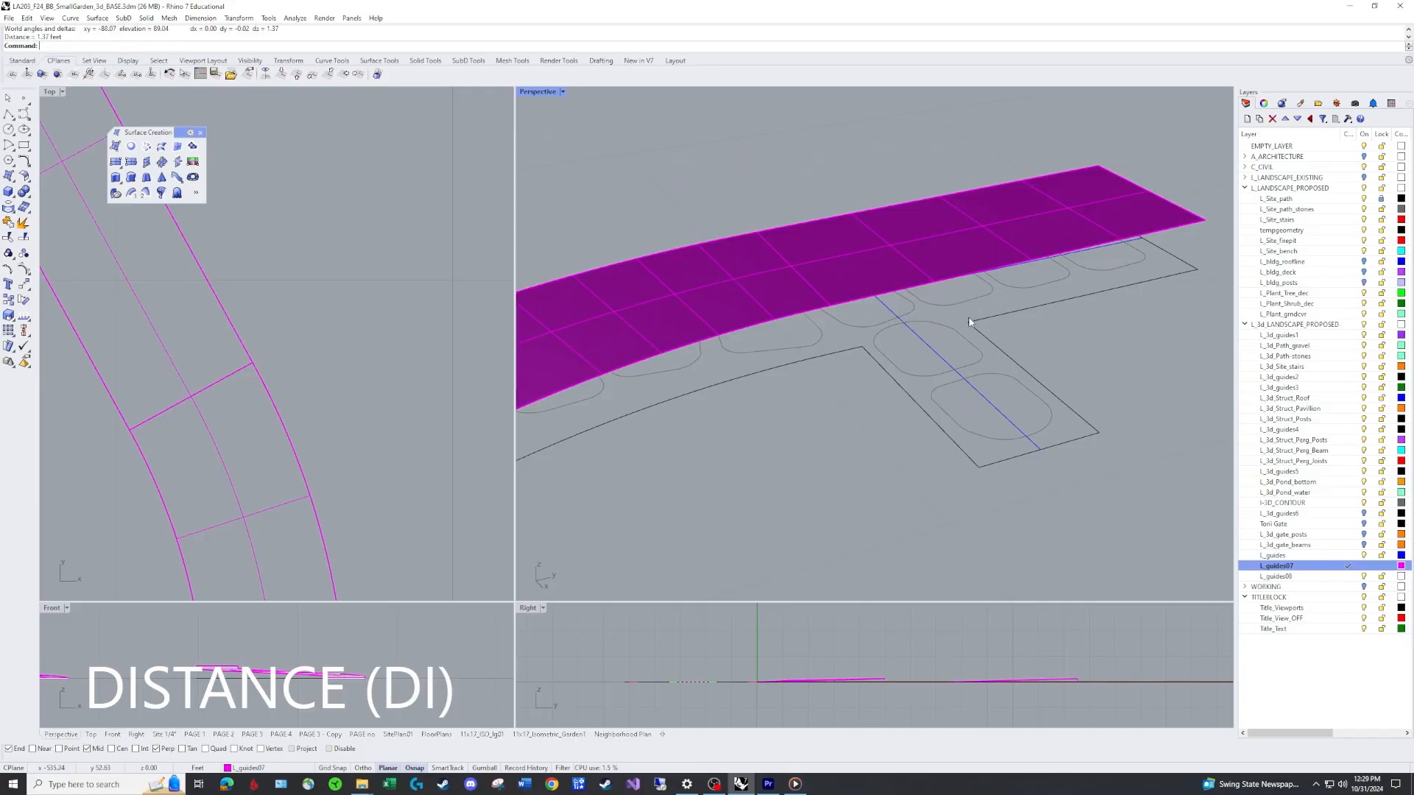
{"action": "type", "text": "pl"}
{"action": "key", "text": "Return"}
{"action": "left_click", "coordinate": [862, 346]}
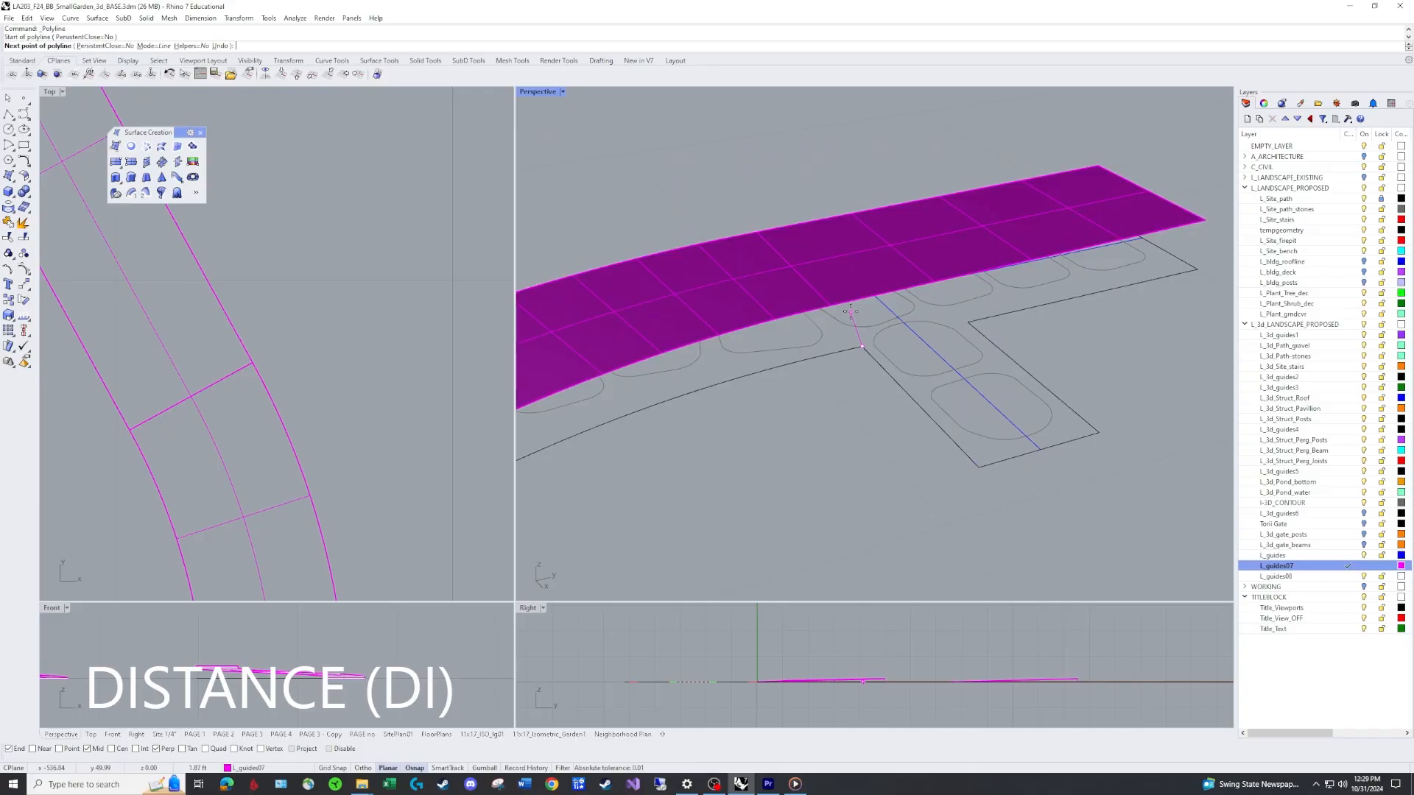
{"action": "left_click", "coordinate": [860, 298]}
{"action": "key", "text": "Escape"}
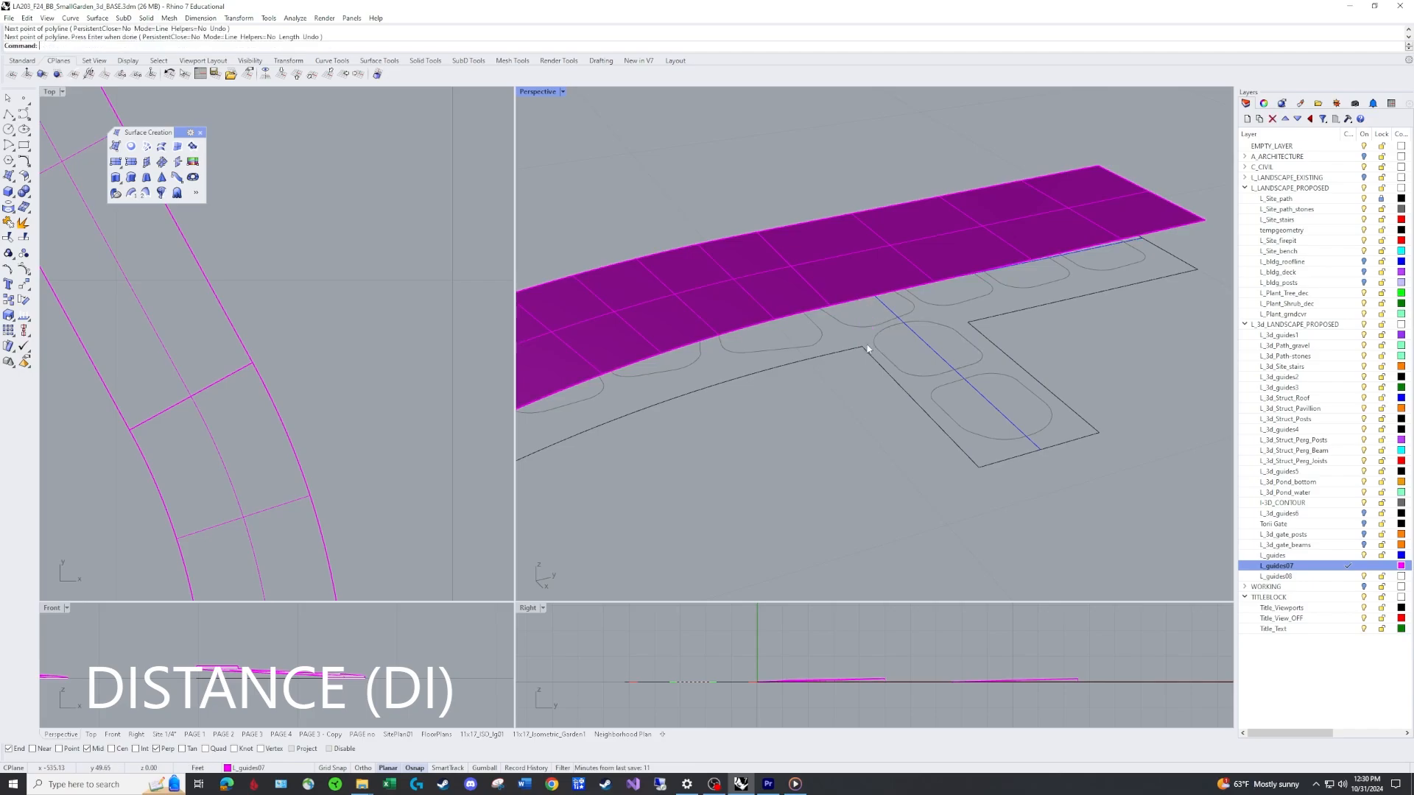
Measure the vertical distance from the branch's inner outline corner up to the path surface edge.
{"action": "type", "text": "di"}
{"action": "key", "text": "Return"}
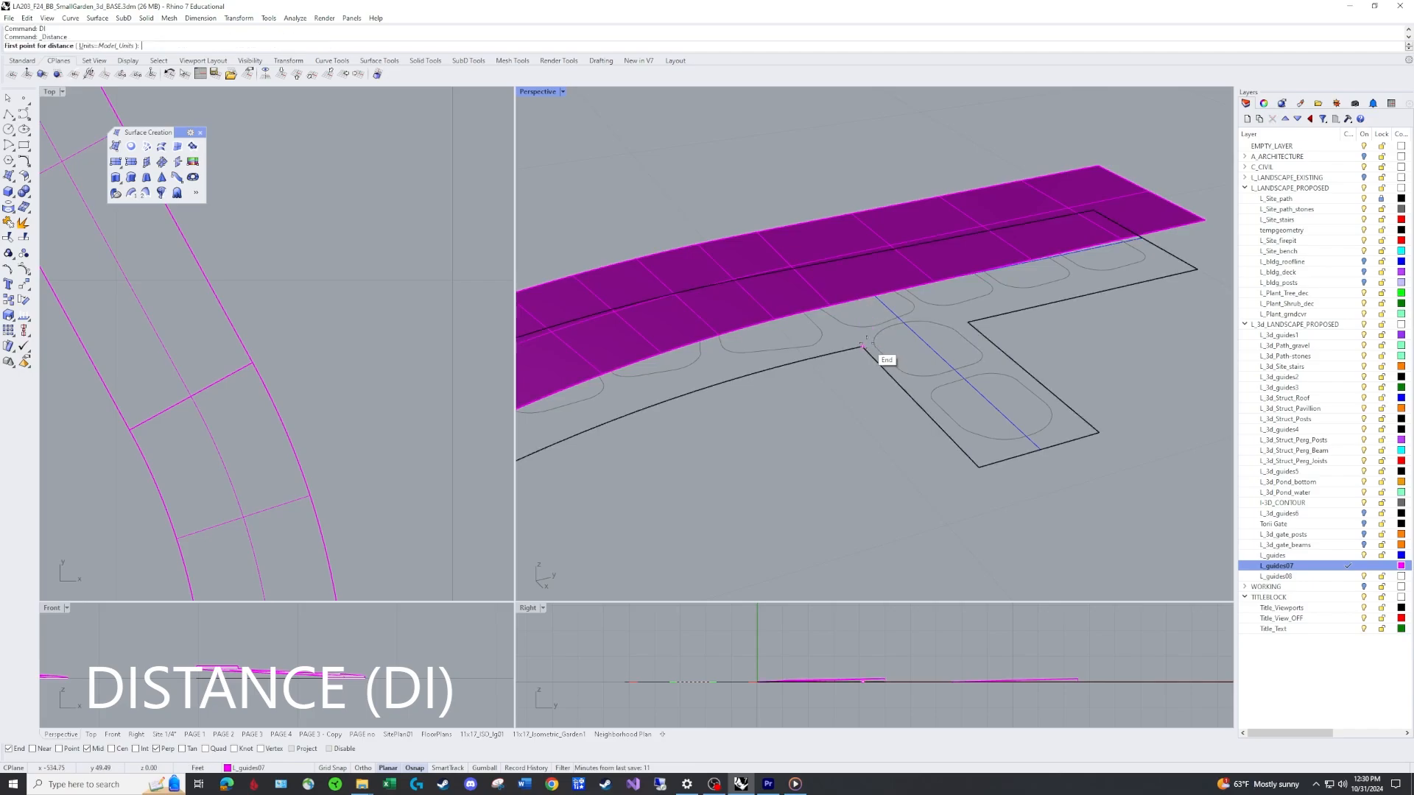
{"action": "left_click", "coordinate": [862, 346]}
{"action": "left_click", "coordinate": [862, 294]}
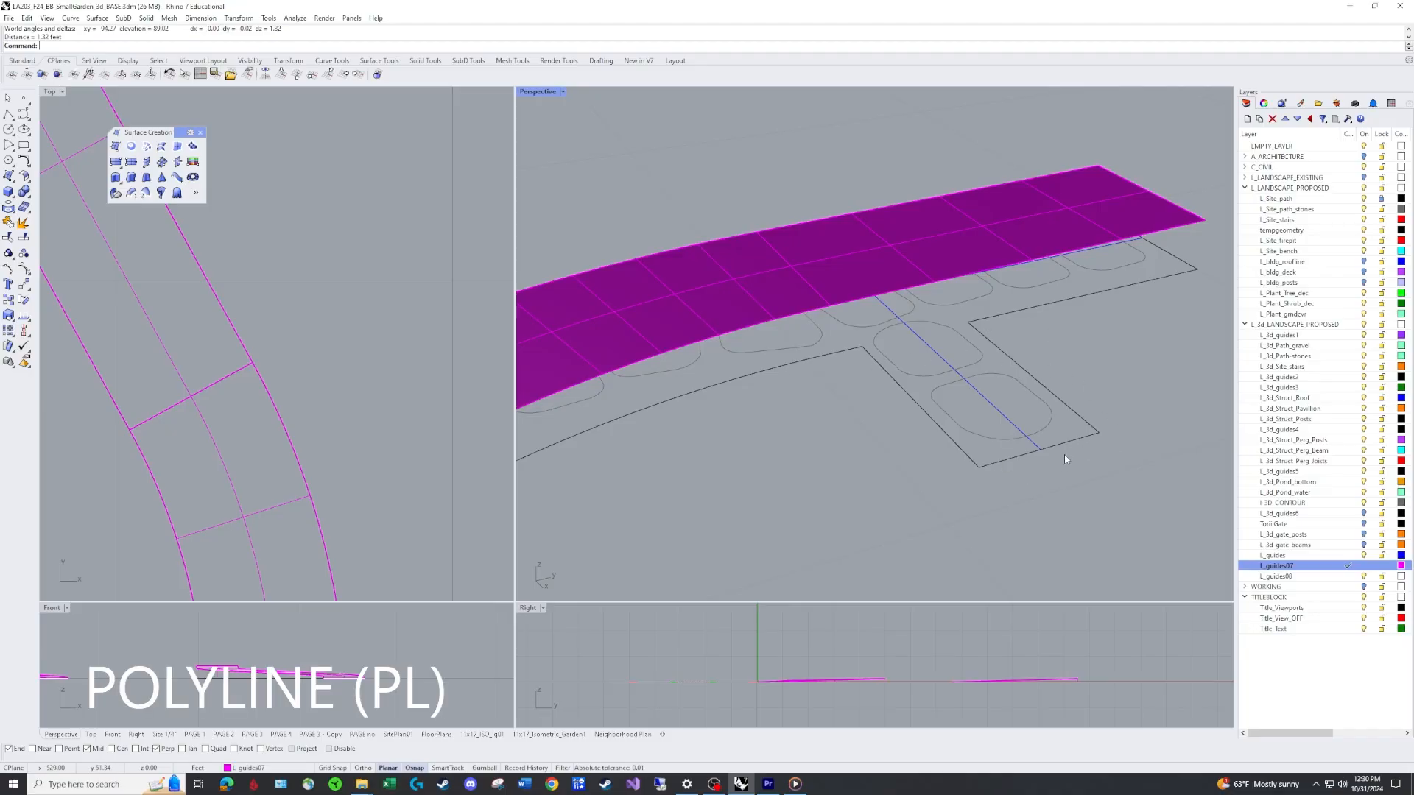
Draw two vertical 1.5-foot polylines rising from the two outer corners at the end of the side branch outline.
{"action": "type", "text": "pl"}
{"action": "key", "text": "Return"}
{"action": "left_click", "coordinate": [1098, 432]}
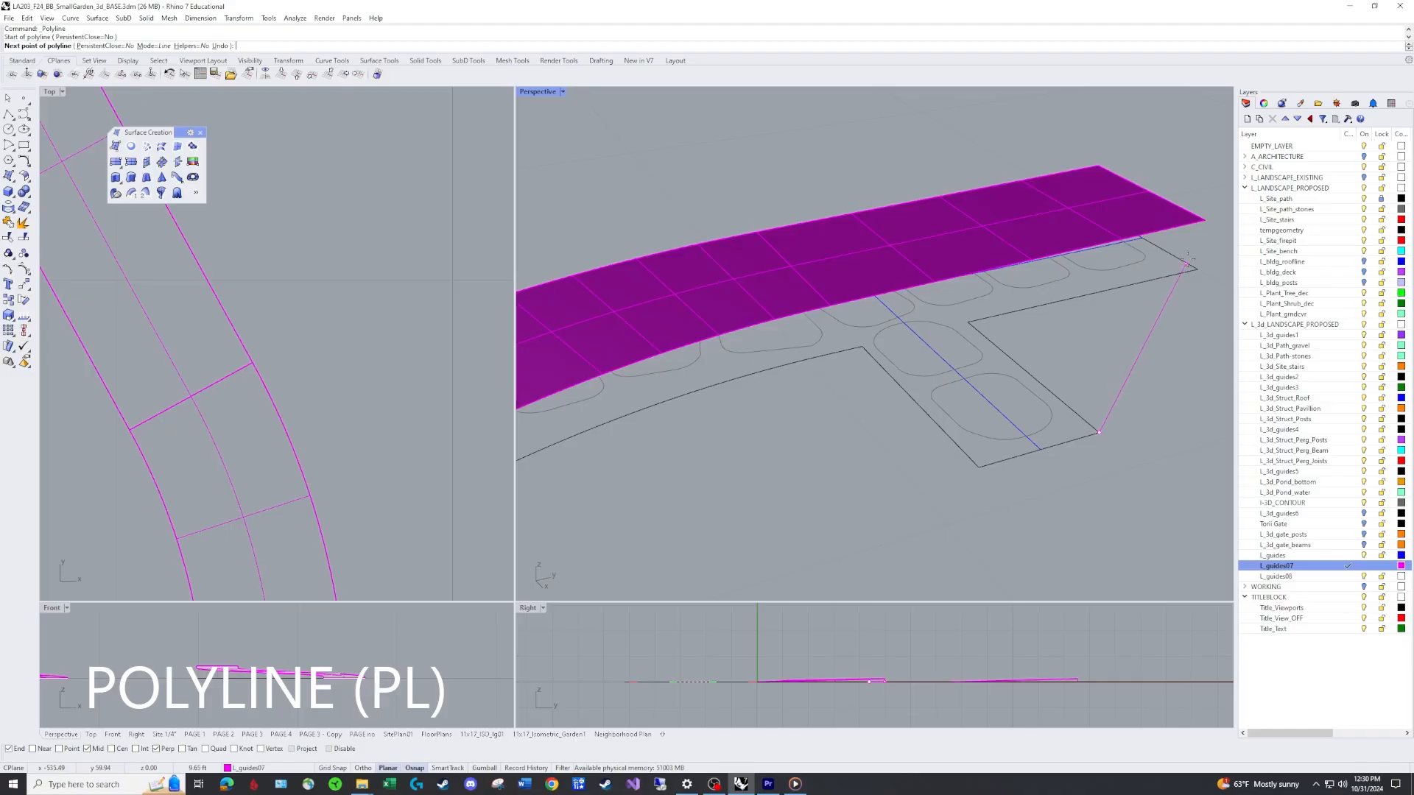
{"action": "type", "text": "1.5"}
{"action": "key", "text": "Return"}
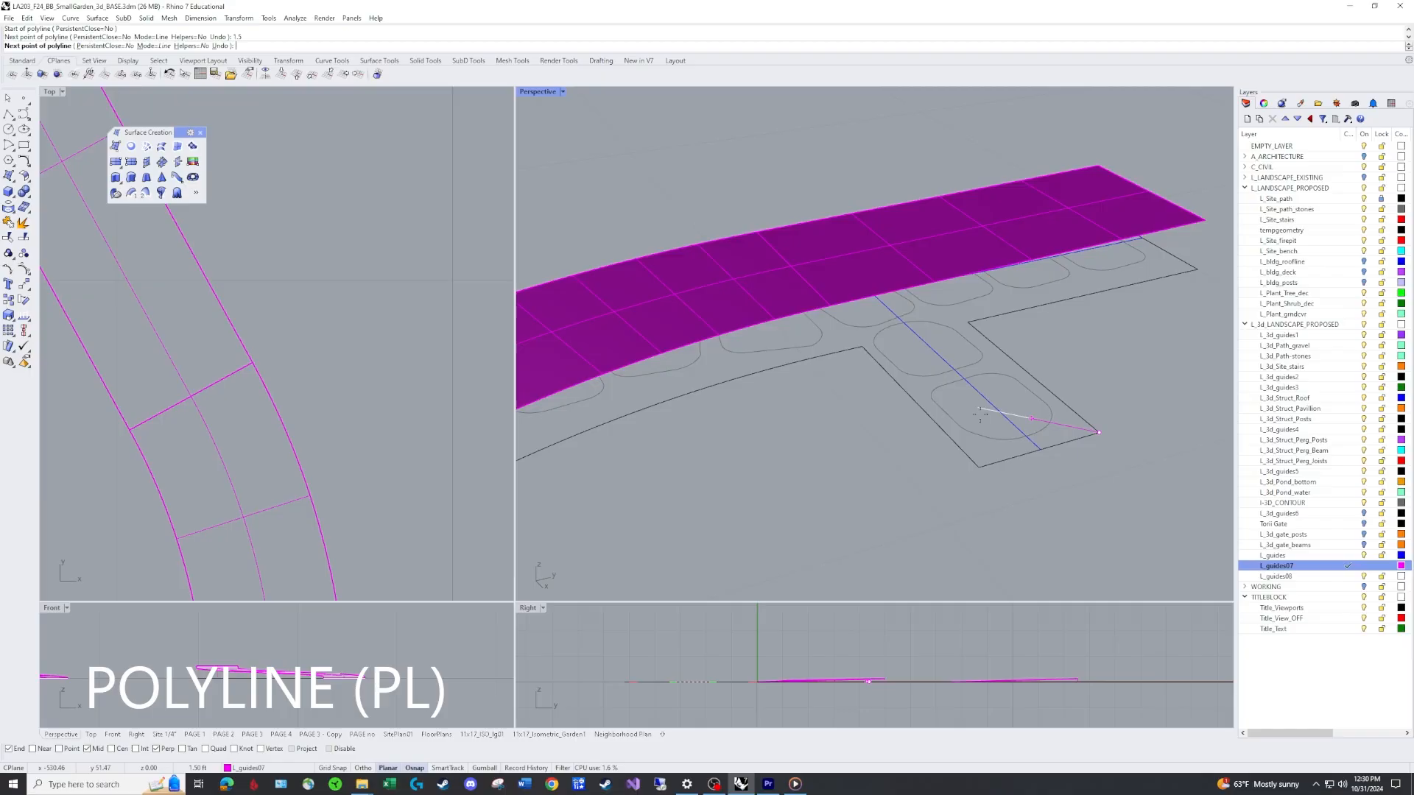
{"action": "key", "text": "Return"}
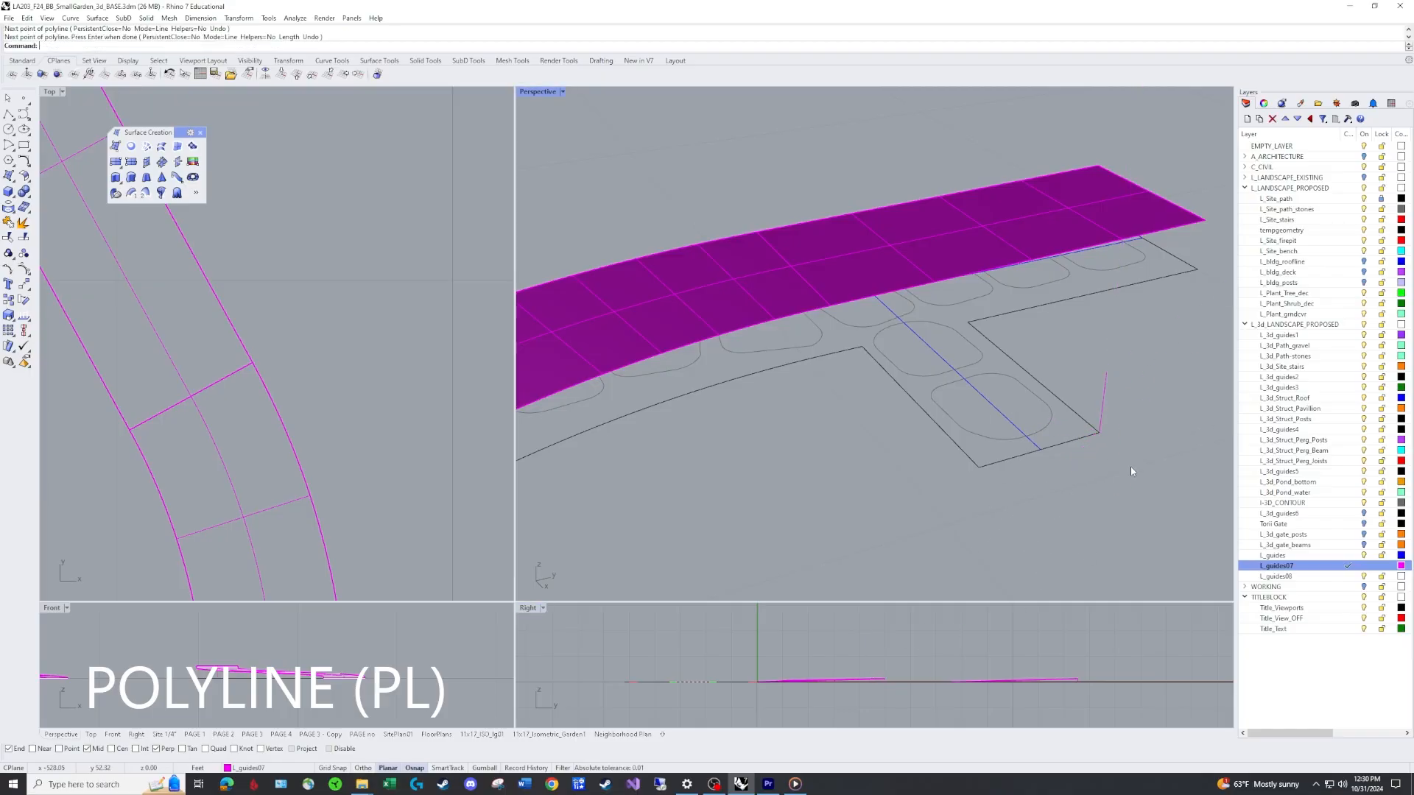
{"action": "key", "text": "Return"}
{"action": "left_click", "coordinate": [978, 466]}
{"action": "type", "text": "1.5"}
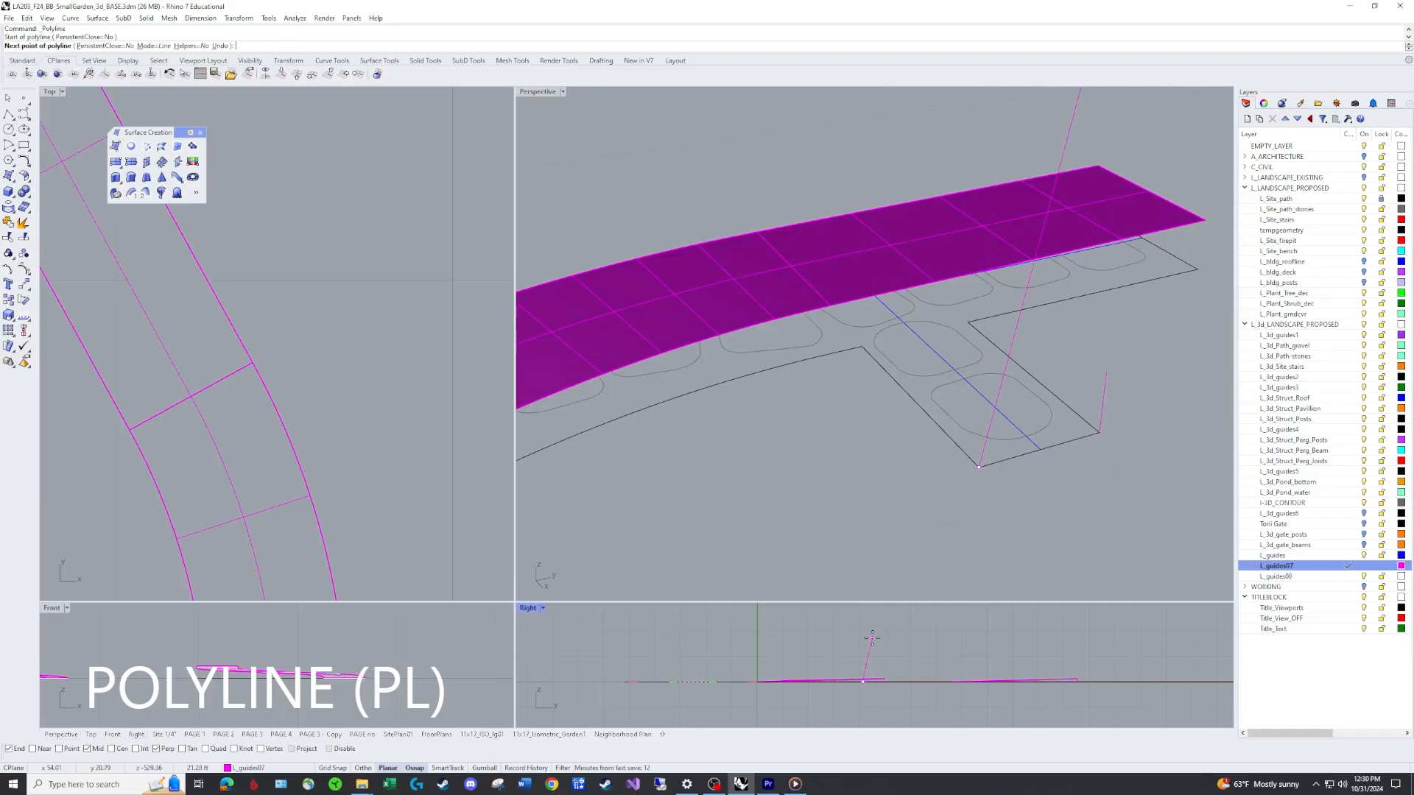
{"action": "key", "text": "Return"}
{"action": "key", "text": "Return"}
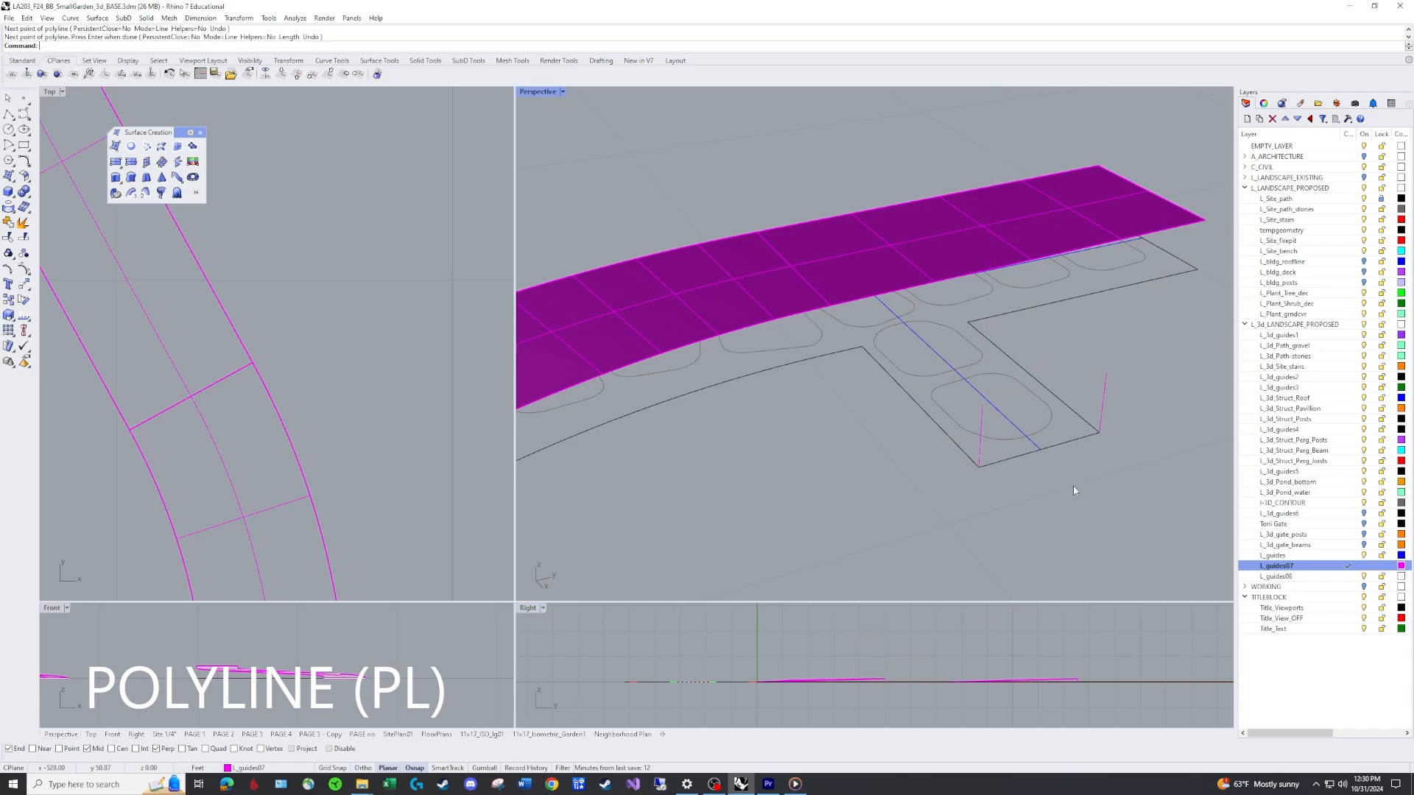
Draw two vertical polylines from the side branch's inner outline corners up to the main path surface edge.
{"action": "right_click_drag", "start_coordinate": [1072, 486], "coordinate": [883, 400]}
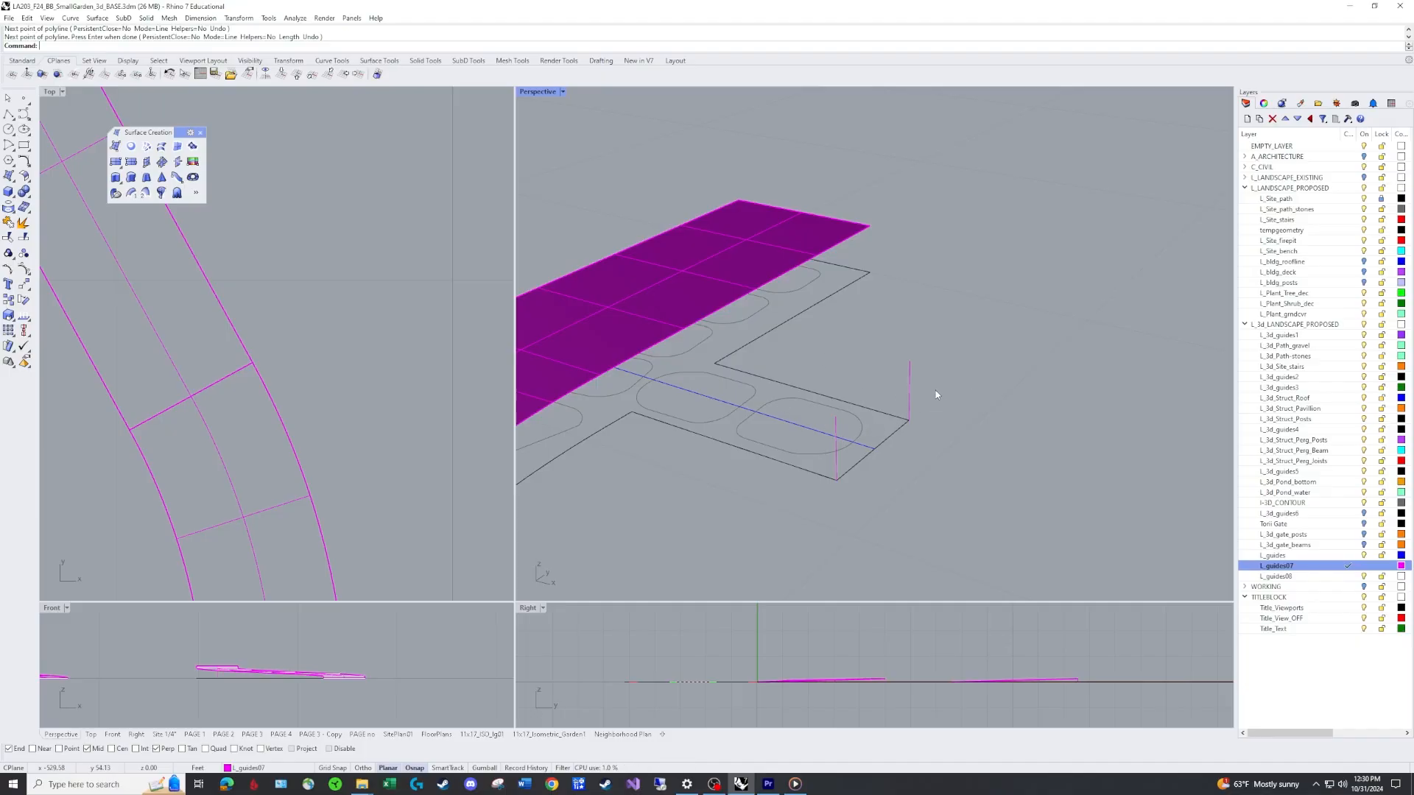
{"action": "scroll", "coordinate": [935, 390], "scroll_direction": "down", "scroll_amount": 3}
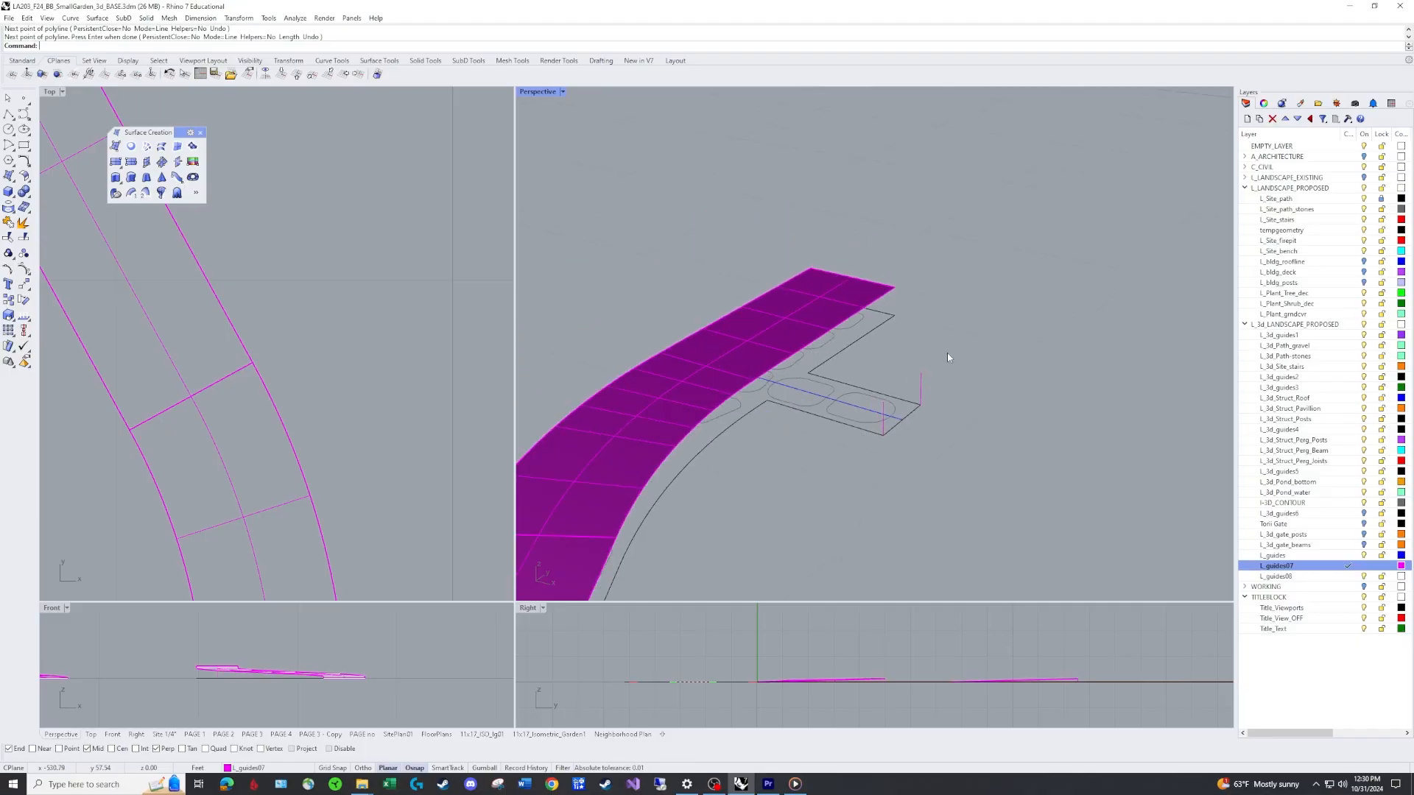
{"action": "right_click_drag", "start_coordinate": [947, 357], "coordinate": [655, 364]}
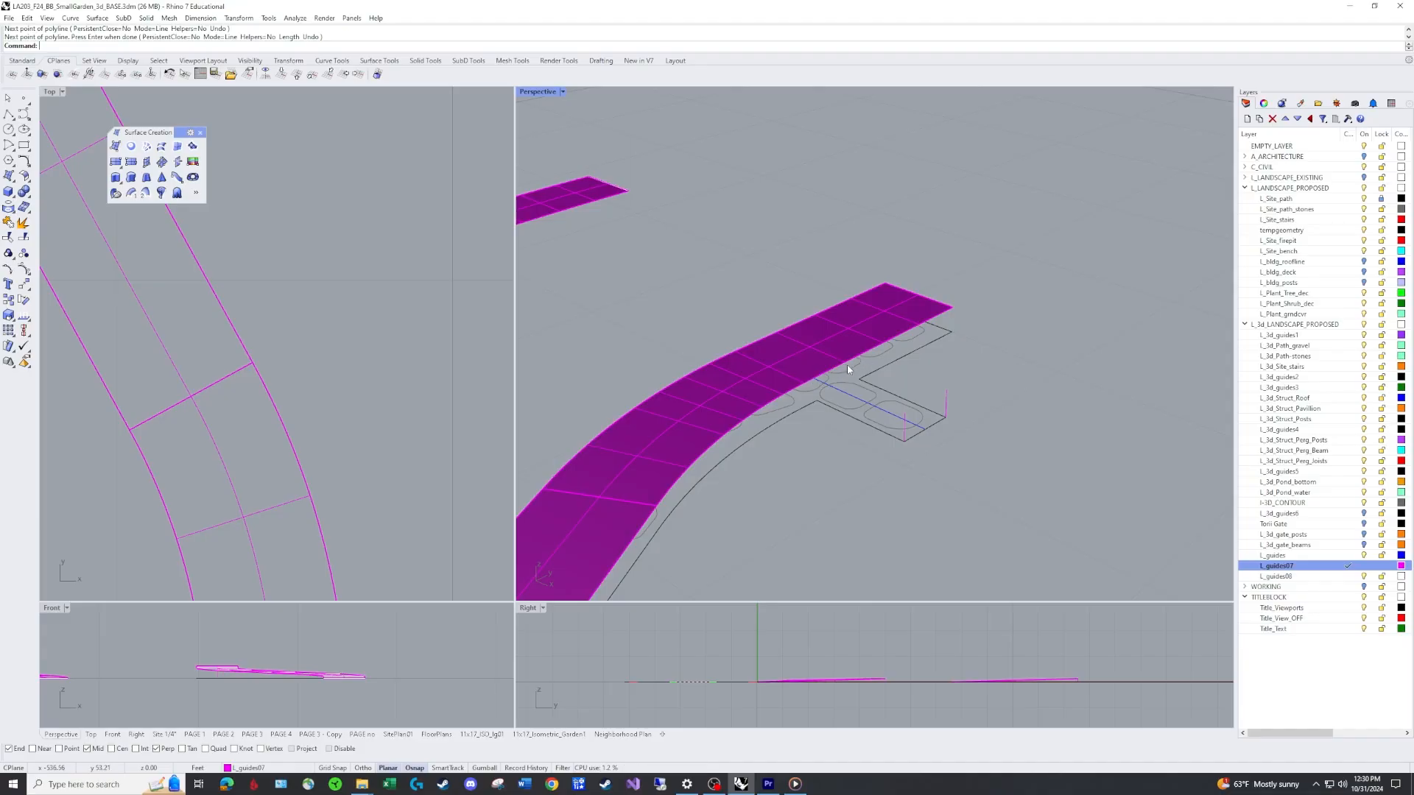
{"action": "mouse_move", "coordinate": [847, 363]}
{"action": "right_mouse_down"}
{"action": "mouse_move", "coordinate": [828, 382]}
{"action": "mouse_move", "coordinate": [846, 382]}
{"action": "right_mouse_up"}
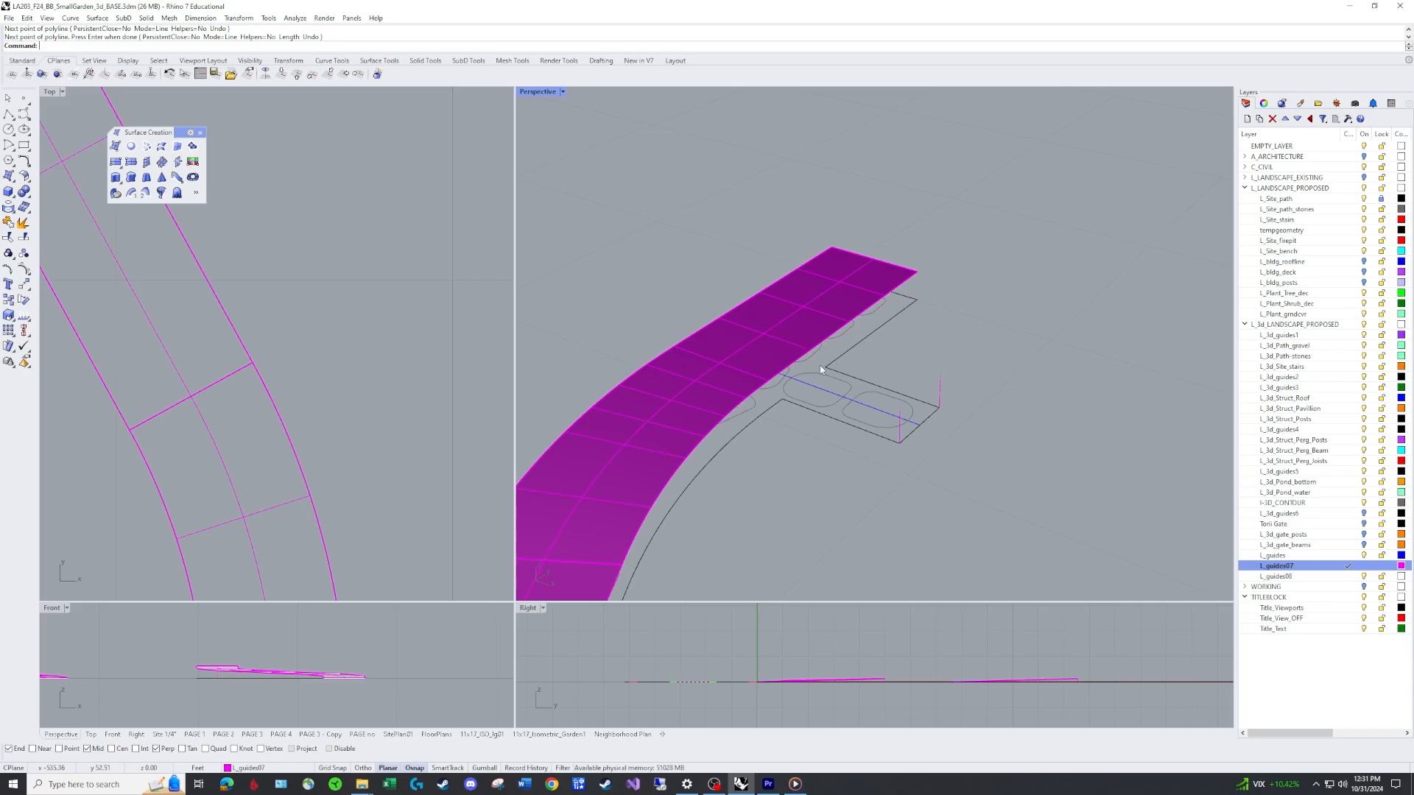
{"action": "key", "text": "Return"}
{"action": "left_click", "coordinate": [825, 366]}
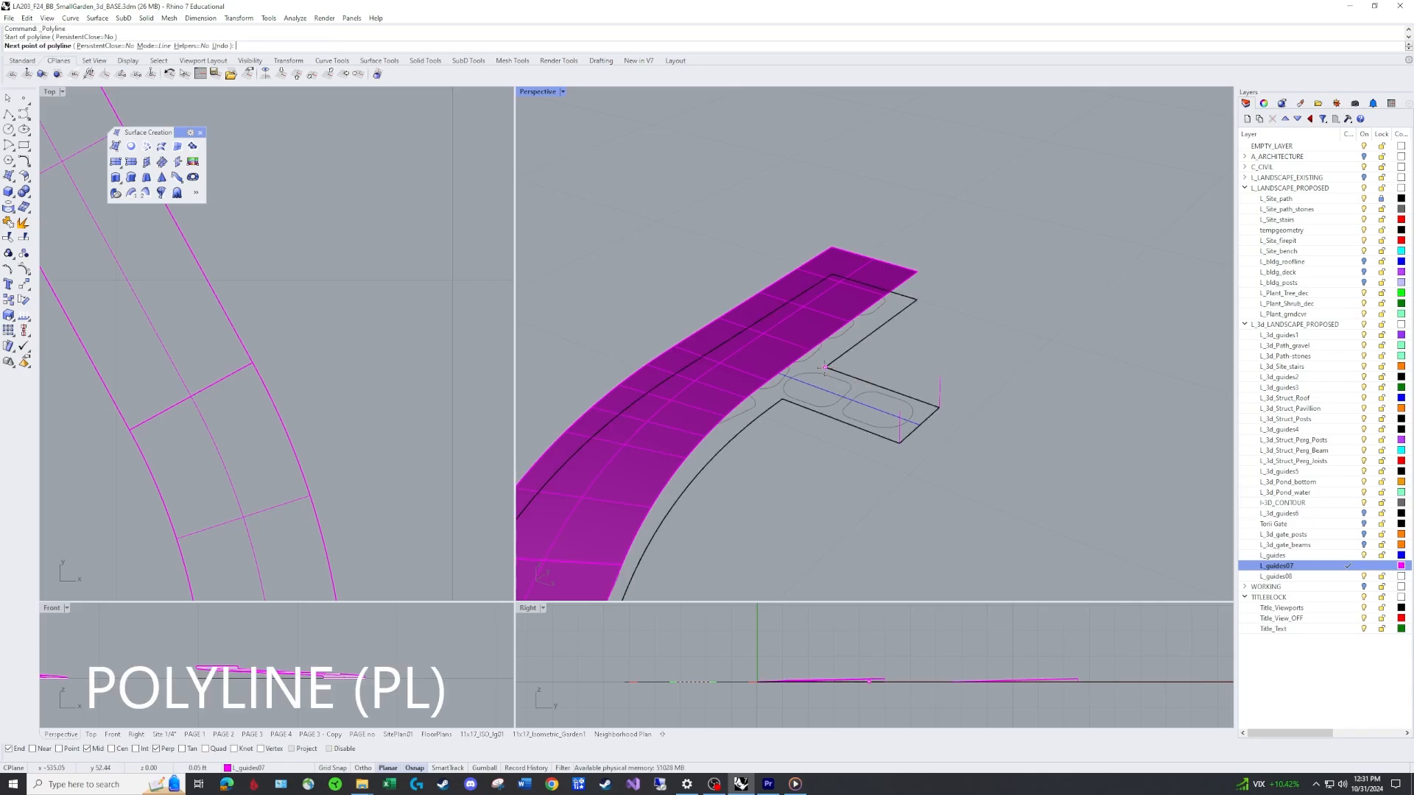
{"action": "right_click_drag", "start_coordinate": [854, 365], "coordinate": [800, 336]}
{"action": "scroll", "coordinate": [909, 350], "scroll_direction": "up", "scroll_amount": 4}
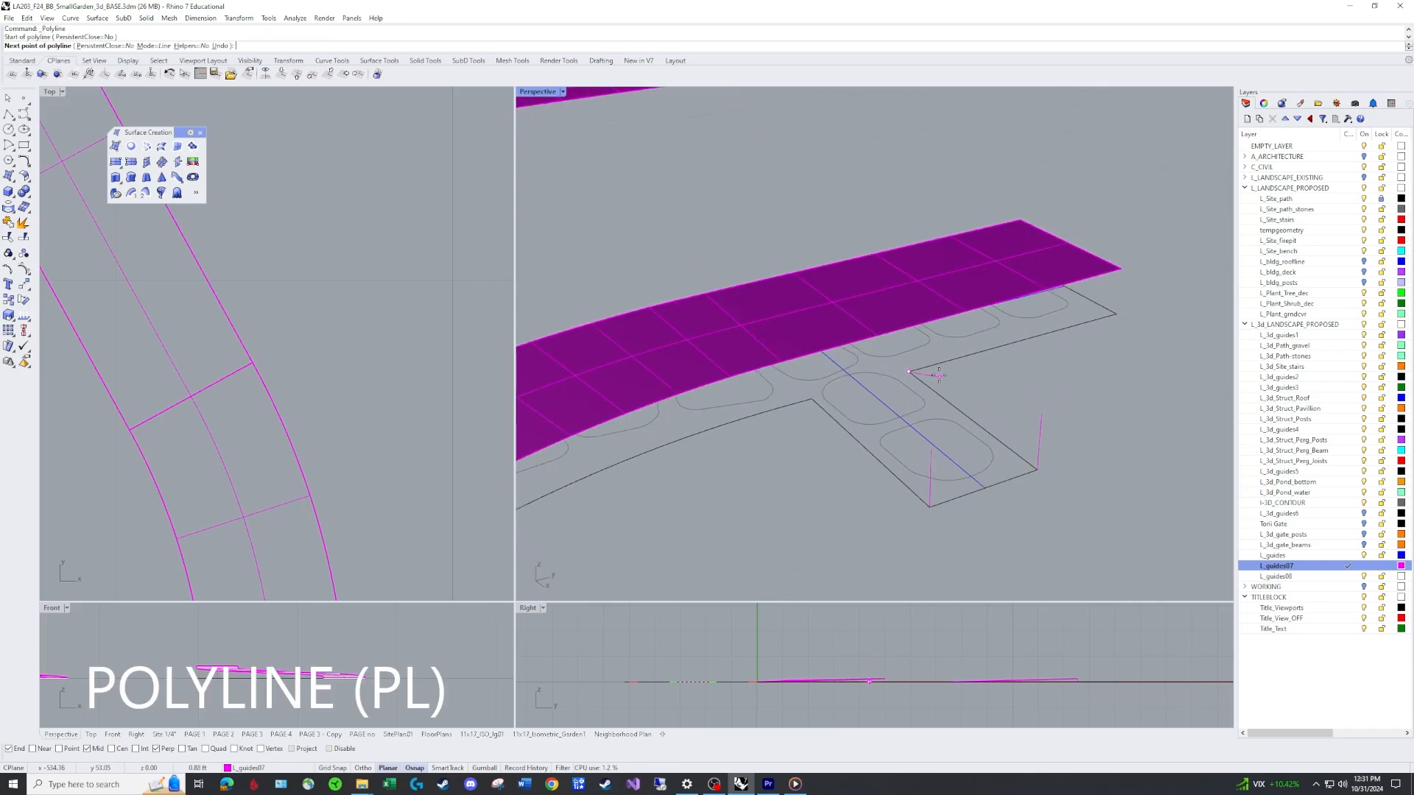
{"action": "left_click", "coordinate": [901, 319]}
{"action": "key", "text": "Return"}
{"action": "key", "text": "Return"}
{"action": "left_click", "coordinate": [775, 412]}
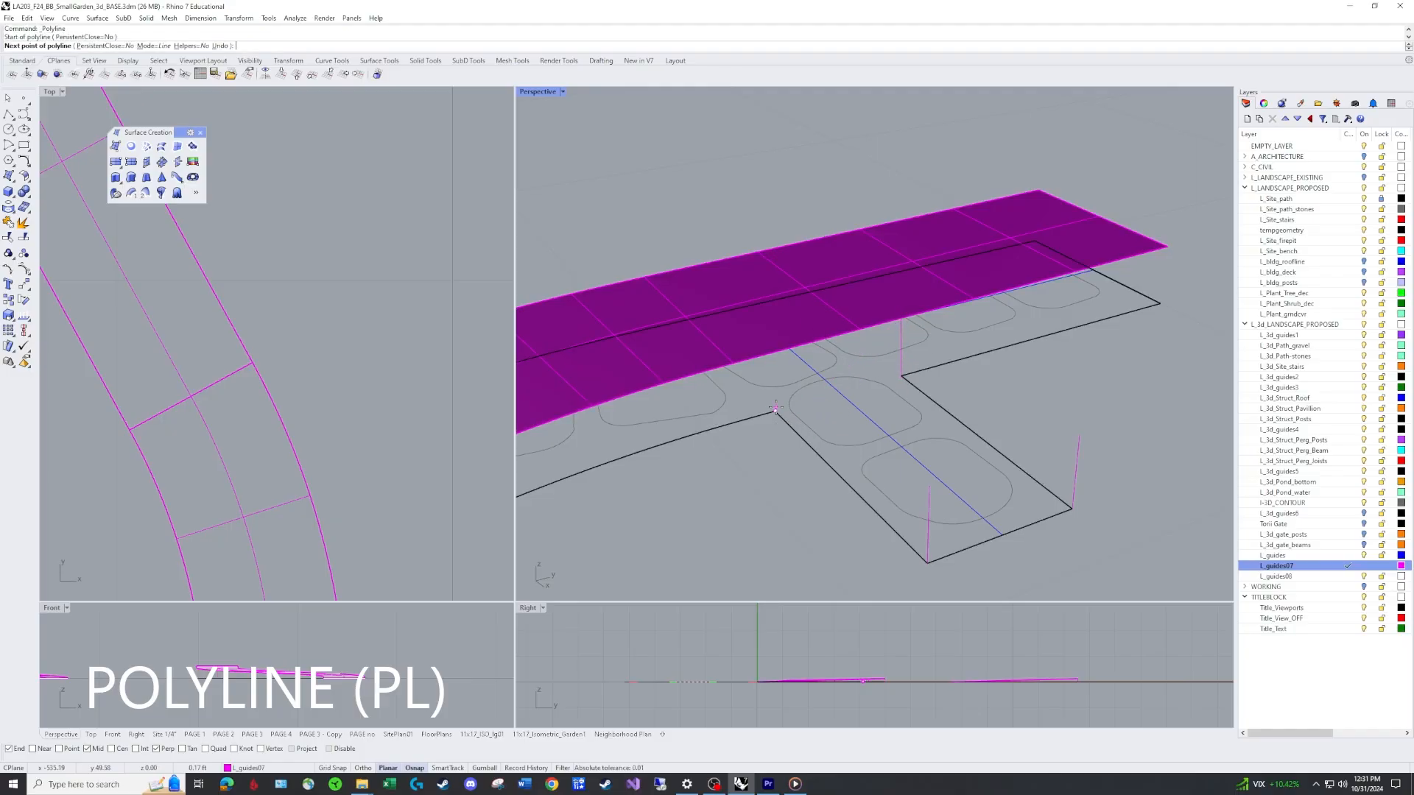
{"action": "left_click", "coordinate": [771, 356]}
{"action": "key", "text": "Return"}
Create a surface from four corner points at the tops of the side branch's four vertical guide lines.
{"action": "scroll", "coordinate": [839, 399], "scroll_direction": "down", "scroll_amount": 3}
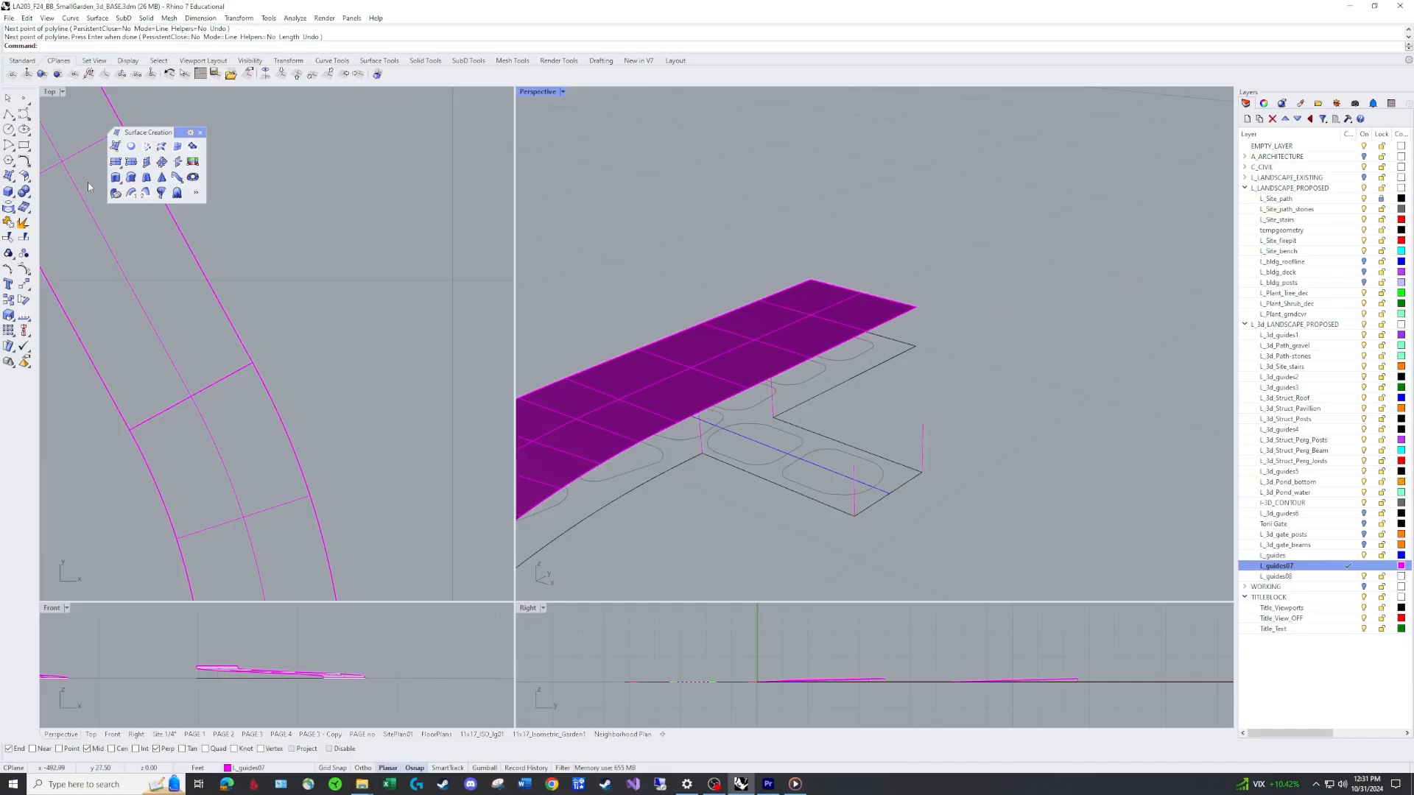
{"action": "left_click", "coordinate": [114, 146]}
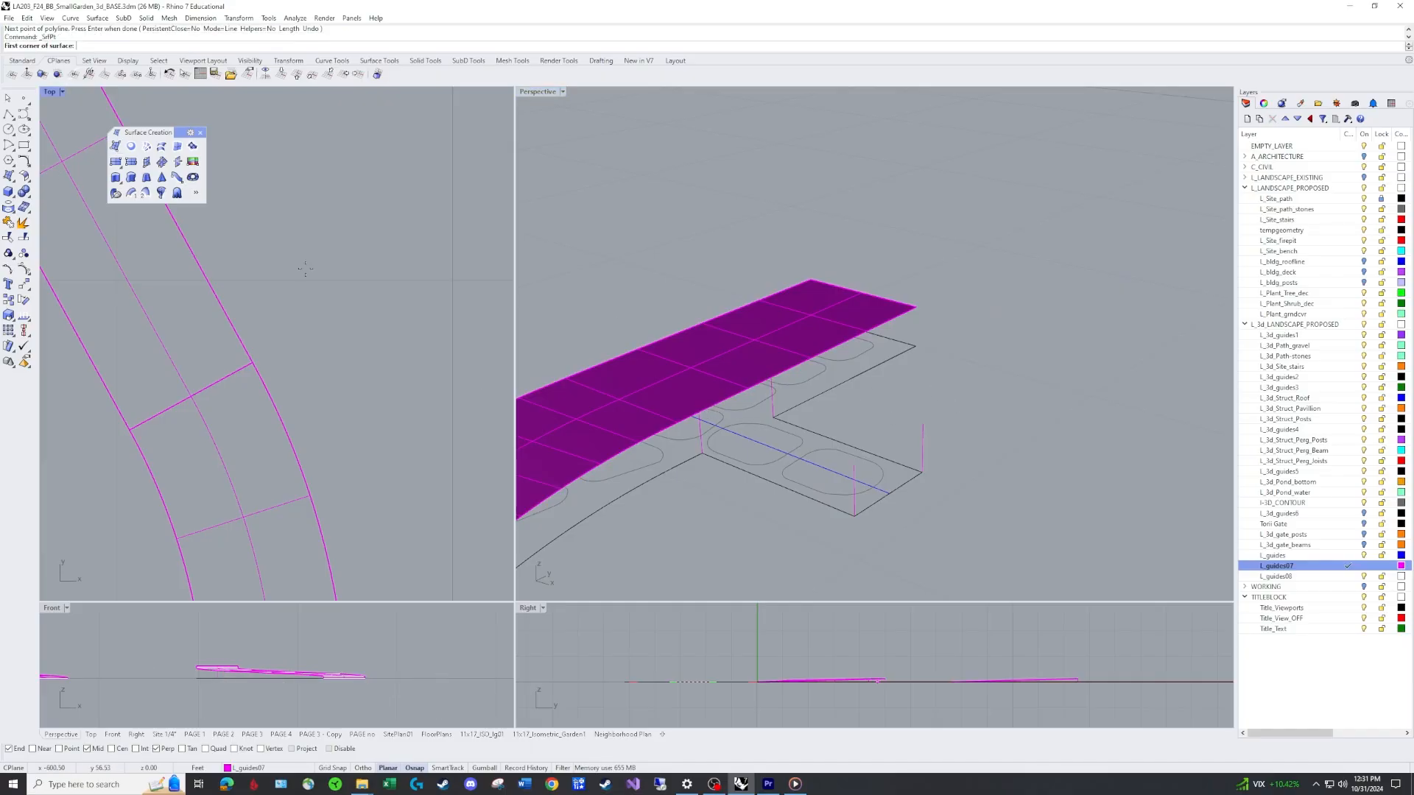
{"action": "left_click", "coordinate": [698, 409]}
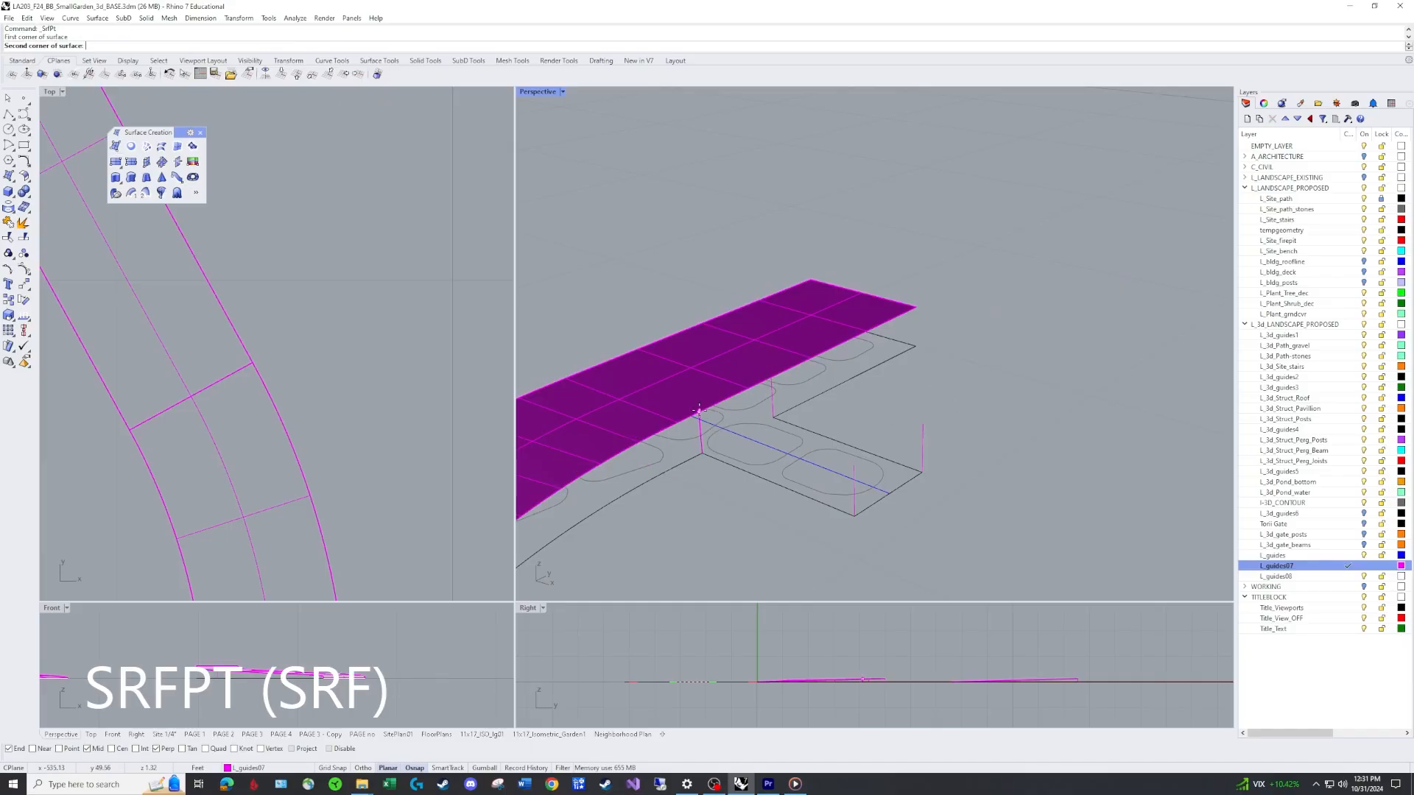
{"action": "left_click", "coordinate": [1362, 209]}
{"action": "left_click", "coordinate": [1363, 209]}
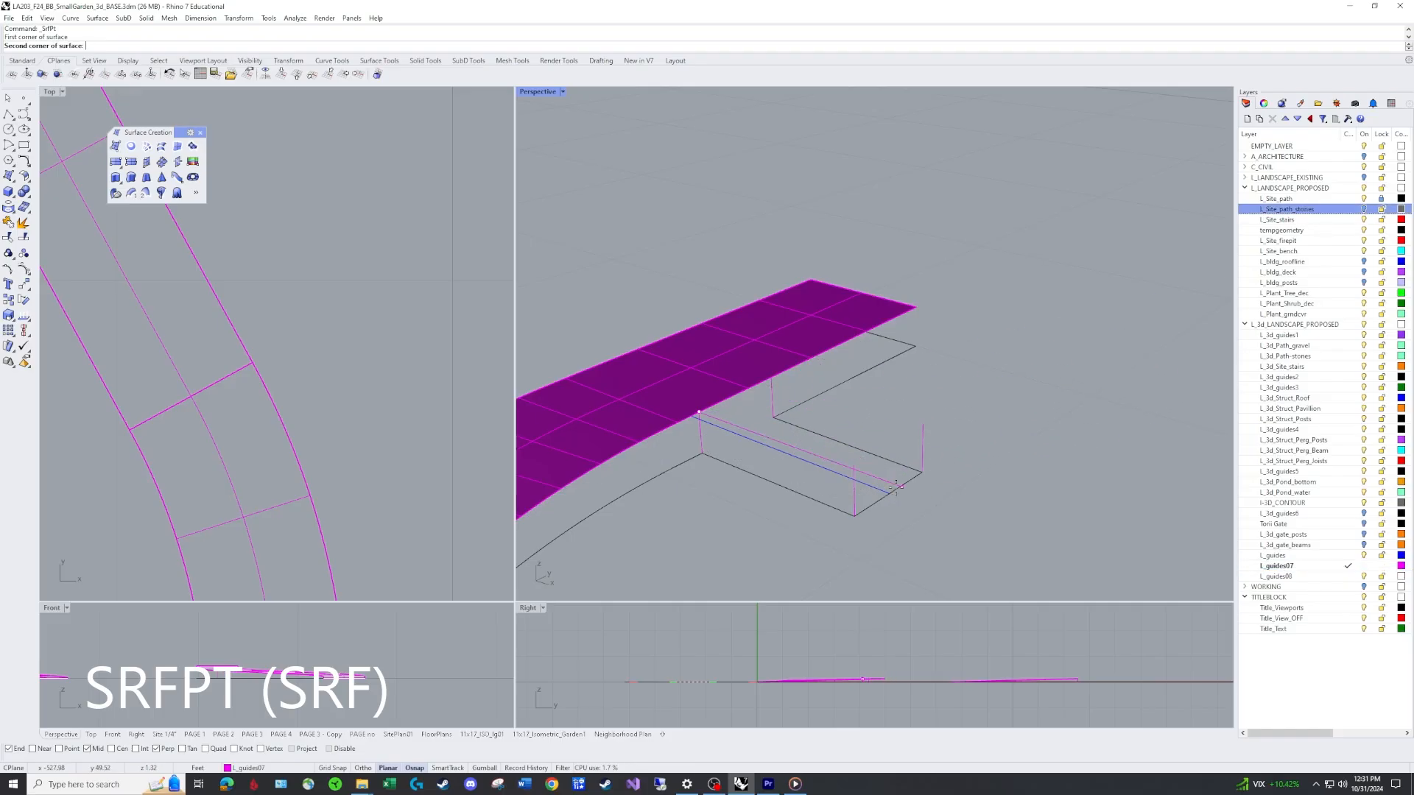
{"action": "left_click", "coordinate": [854, 465]}
{"action": "left_click", "coordinate": [922, 425]}
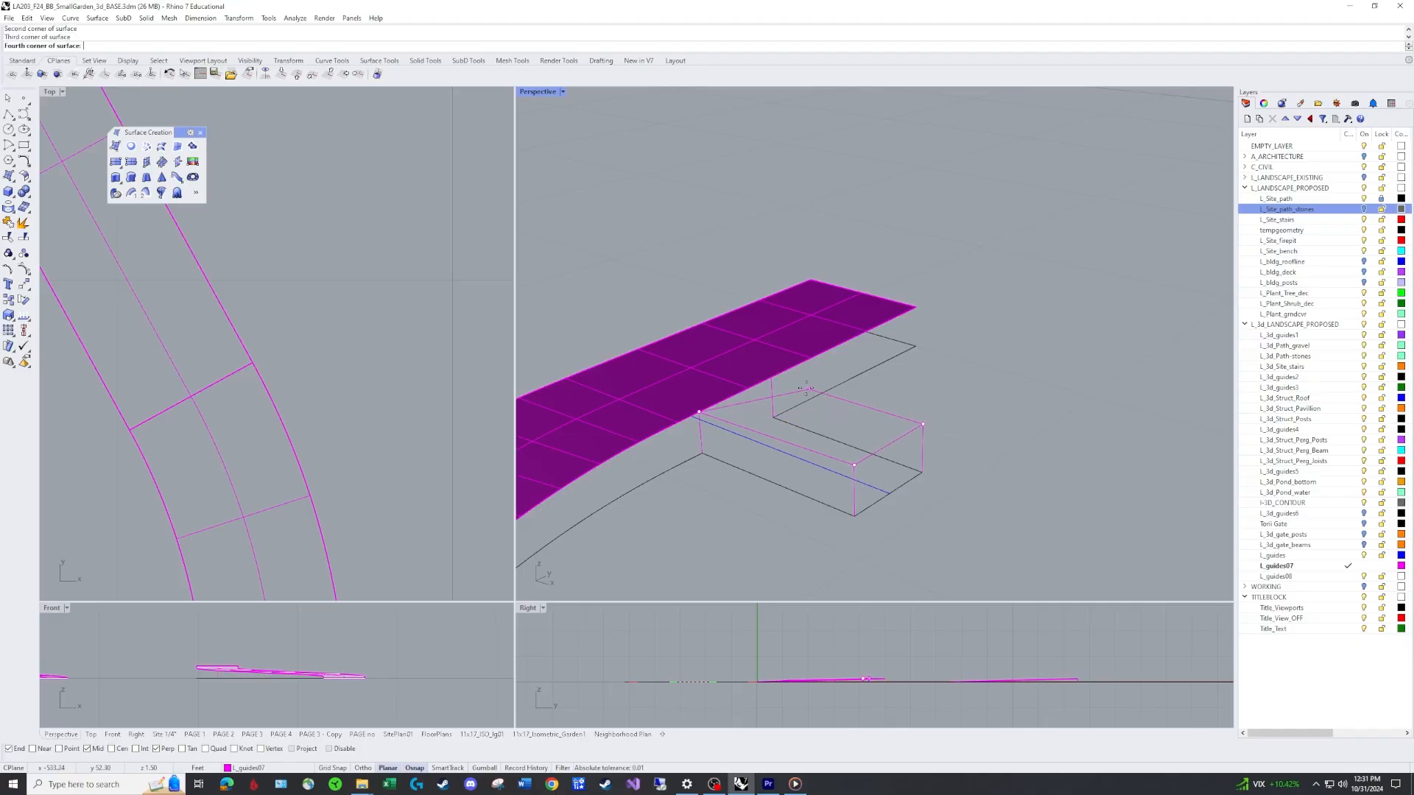
{"action": "left_click", "coordinate": [773, 380]}
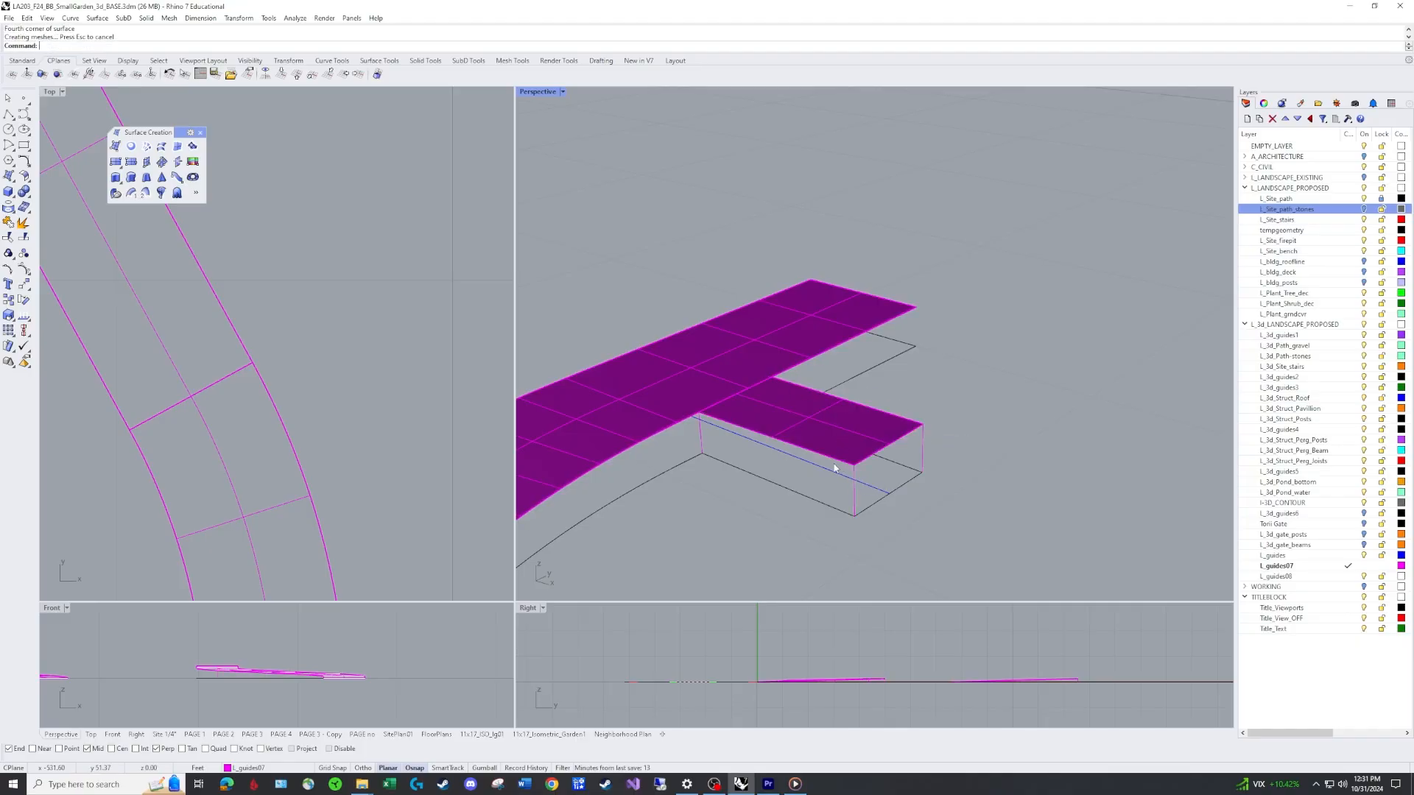
Join the new branch surface with the main path surface into one polysurface.
{"action": "right_click_drag", "start_coordinate": [745, 404], "coordinate": [716, 401]}
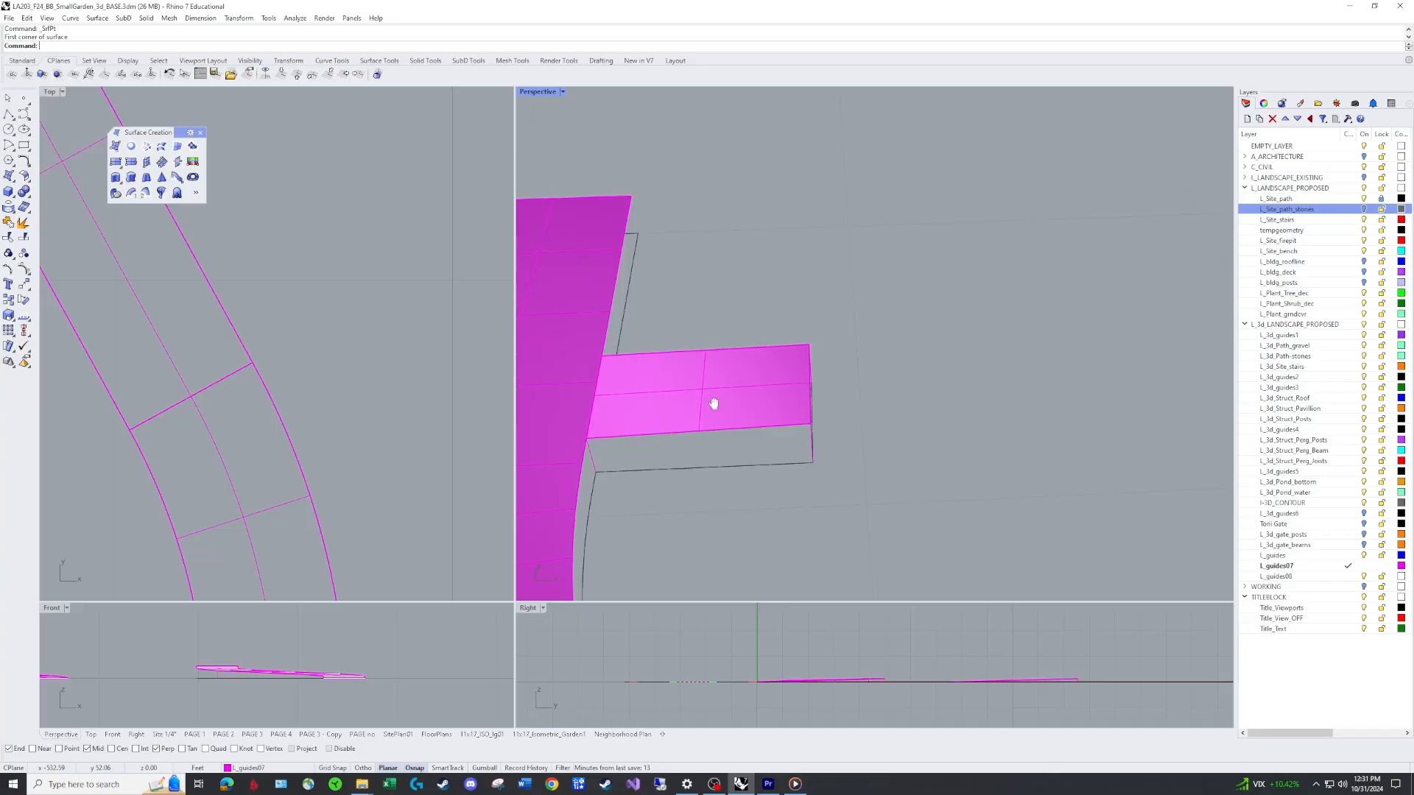
{"action": "scroll", "coordinate": [716, 401], "scroll_direction": "up", "scroll_amount": 8}
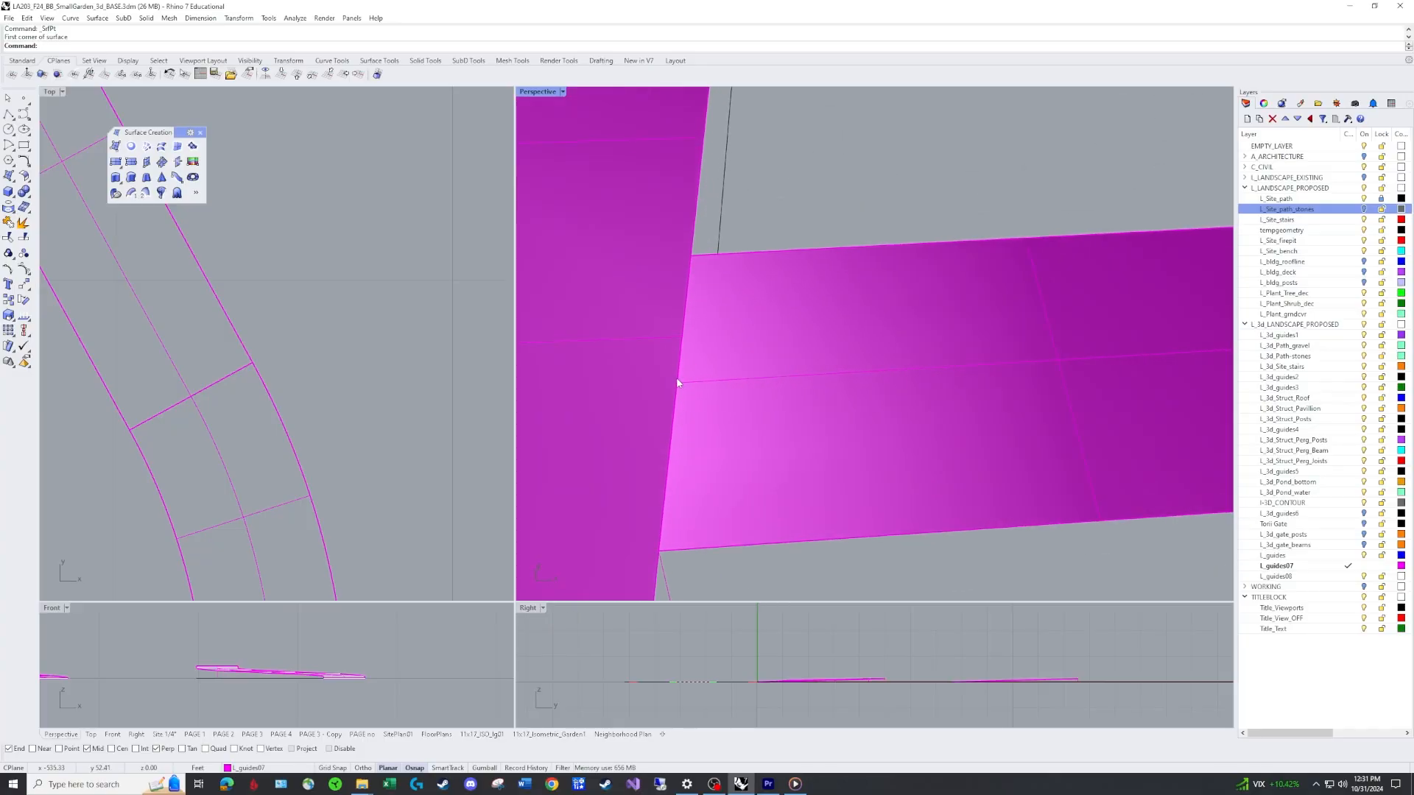
{"action": "right_click_drag", "start_coordinate": [703, 426], "coordinate": [701, 419]}
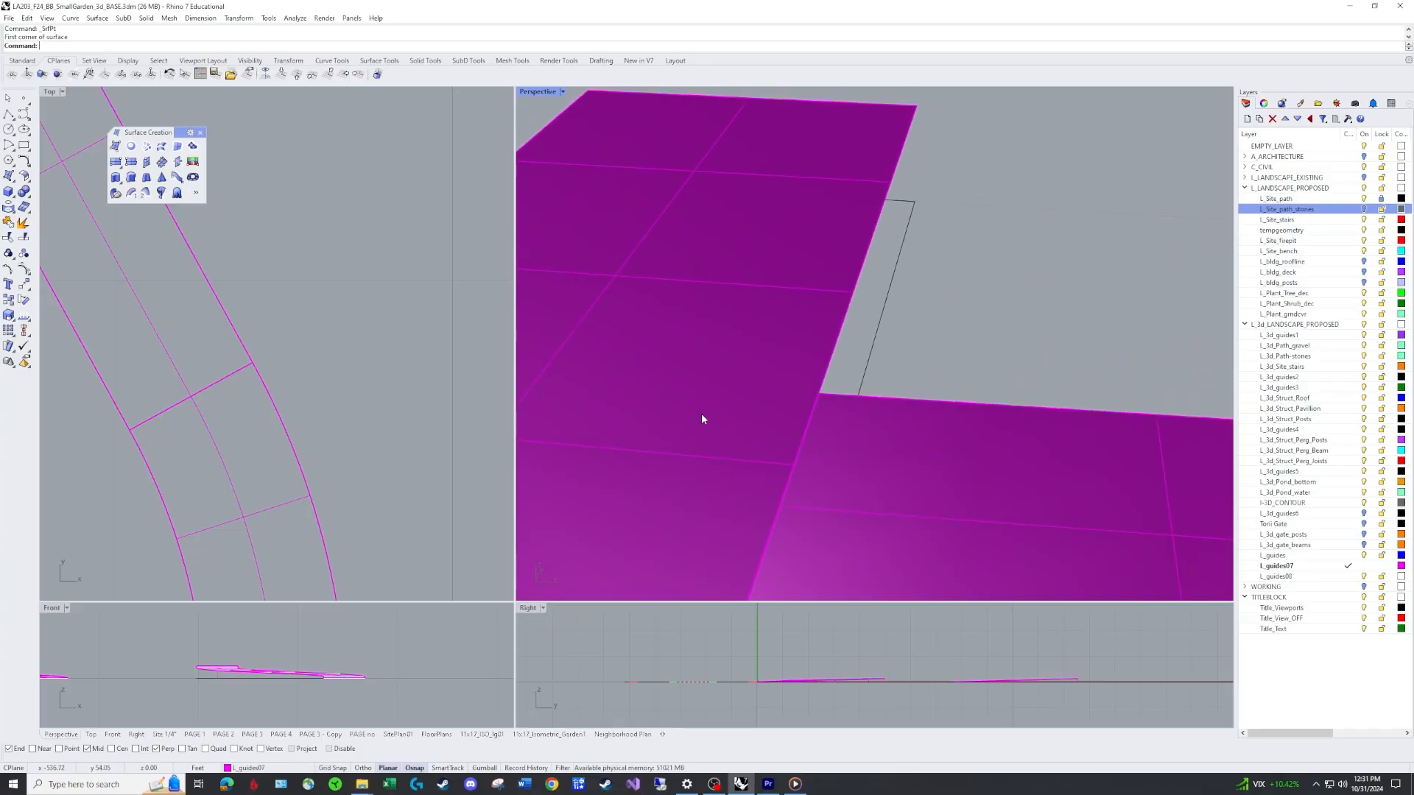
{"action": "scroll", "coordinate": [779, 482], "scroll_direction": "down", "scroll_amount": 3}
{"action": "right_click_drag", "start_coordinate": [818, 550], "coordinate": [757, 433]}
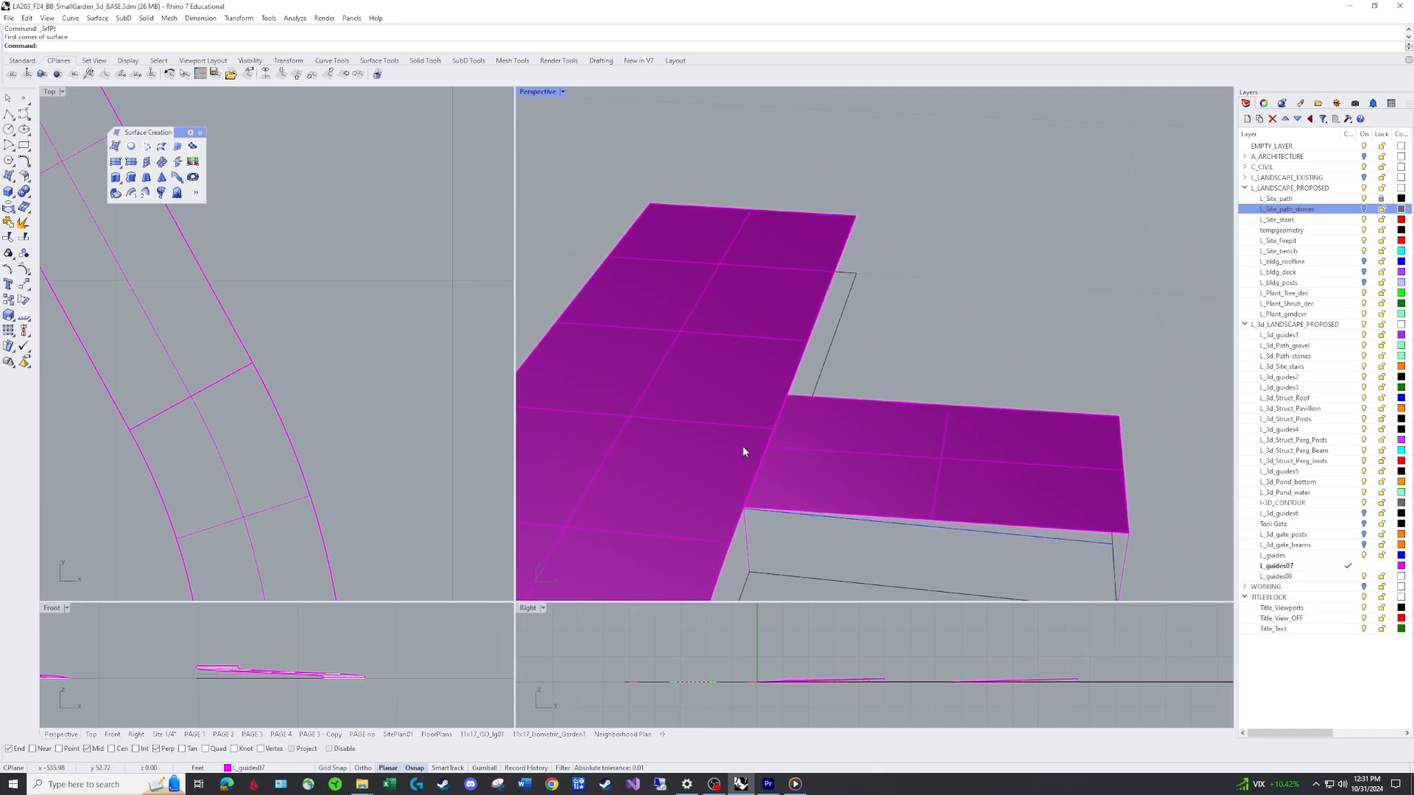
{"action": "key", "text": "j"}
{"action": "key", "text": "Return"}
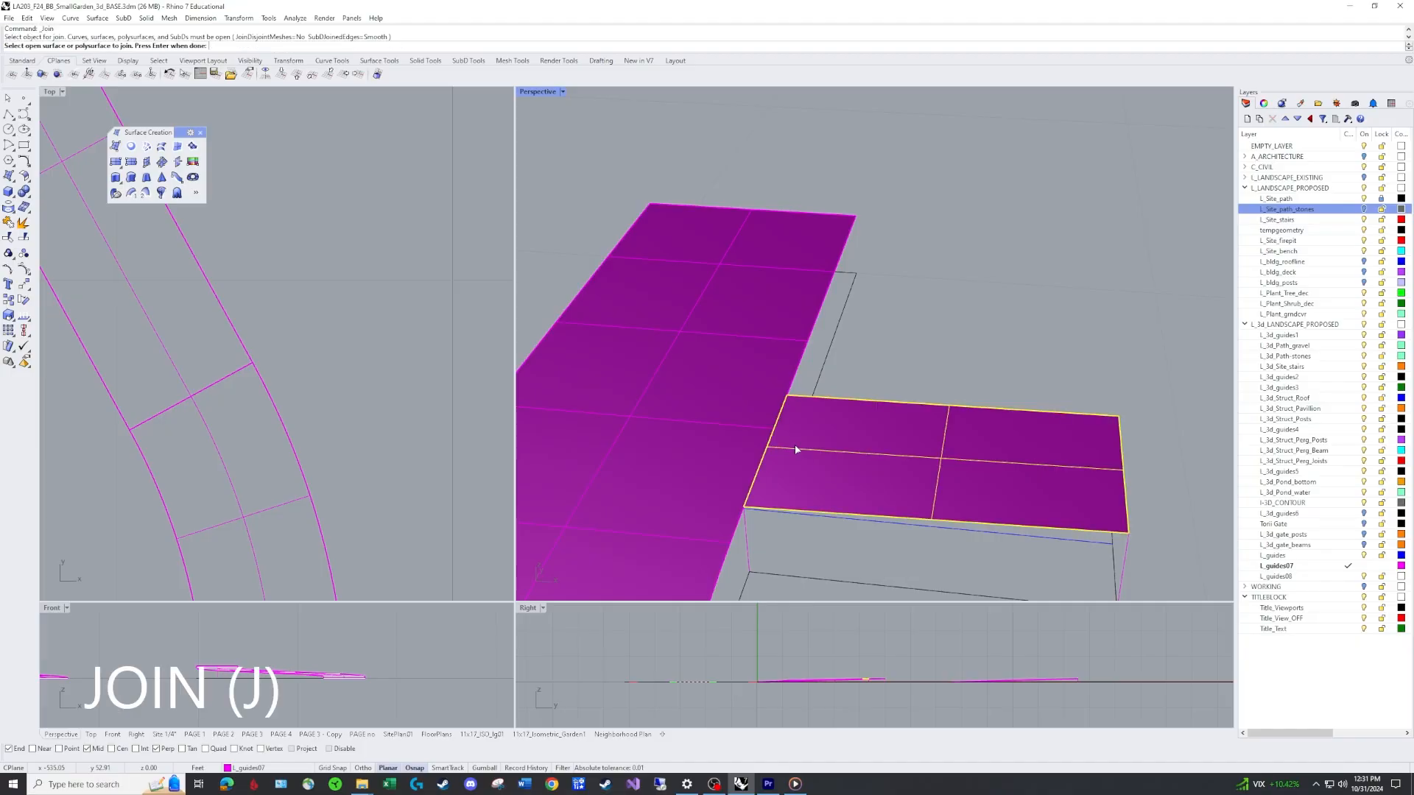
{"action": "left_click", "coordinate": [794, 445]}
{"action": "left_click", "coordinate": [725, 431]}
{"action": "key", "text": "Return"}
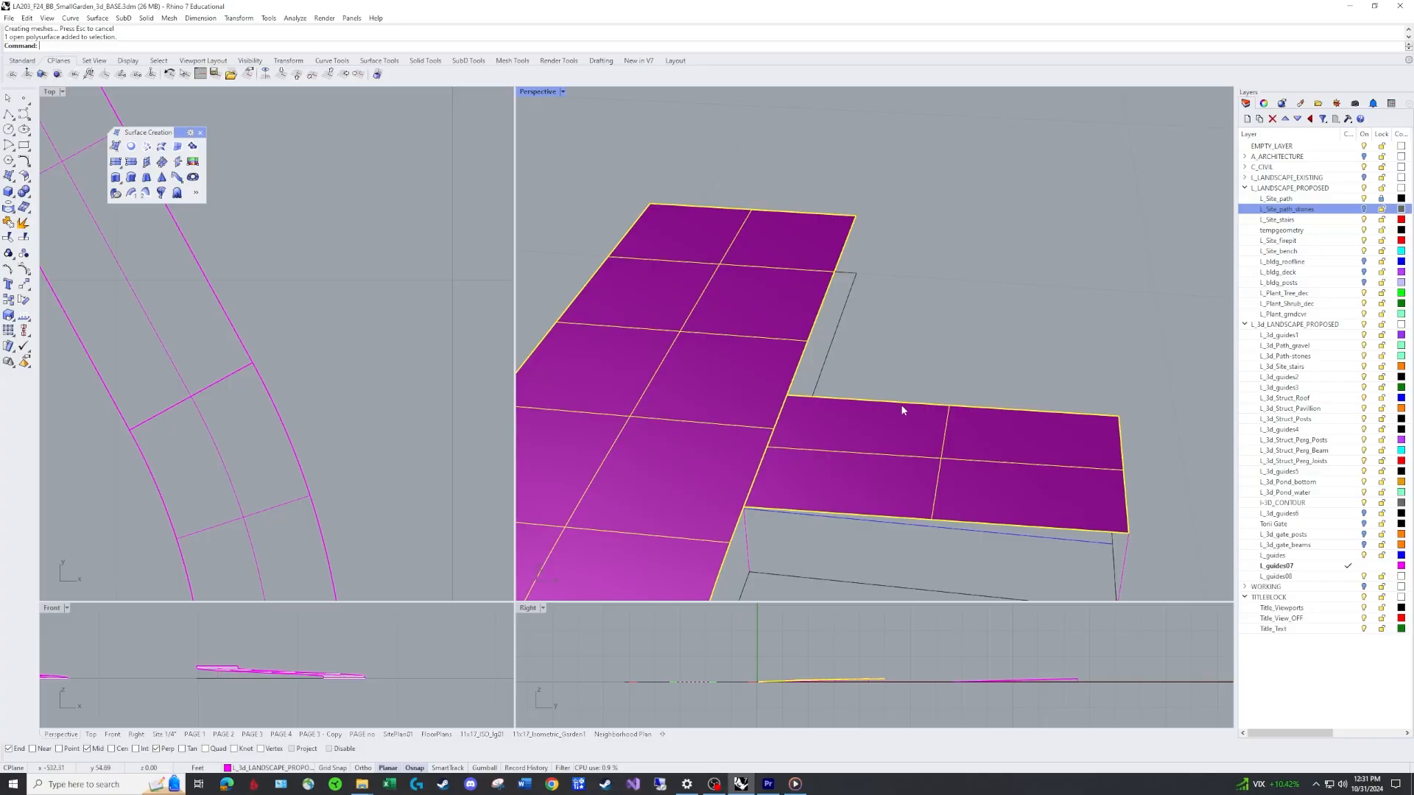
{"action": "key", "text": "Escape"}
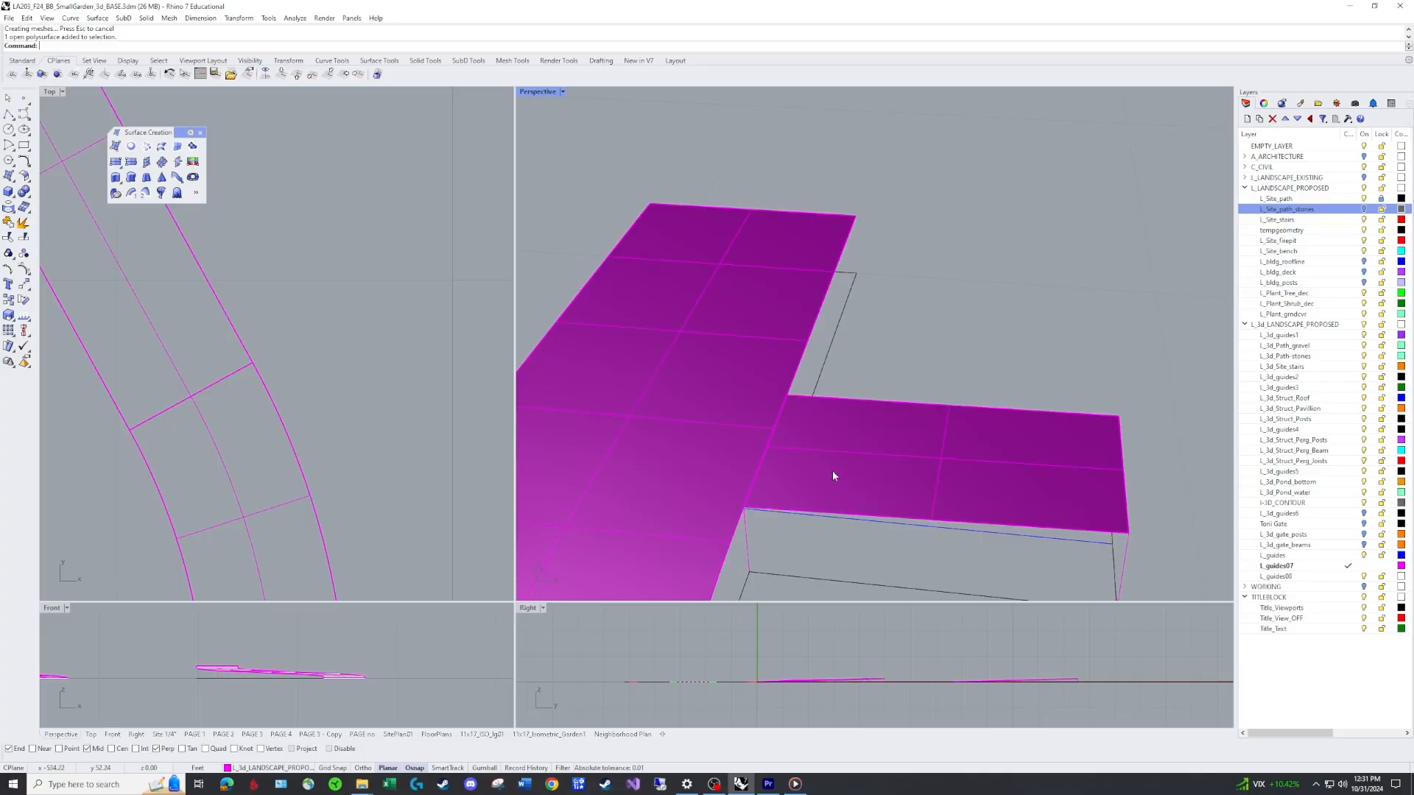
On another path with a small branch, draw two vertical polylines from its inner outline corners up to the path surface edge.
{"action": "scroll", "coordinate": [833, 477], "scroll_direction": "down", "scroll_amount": 6}
{"action": "right_click_drag", "start_coordinate": [884, 541], "coordinate": [920, 340], "text": "shift"}
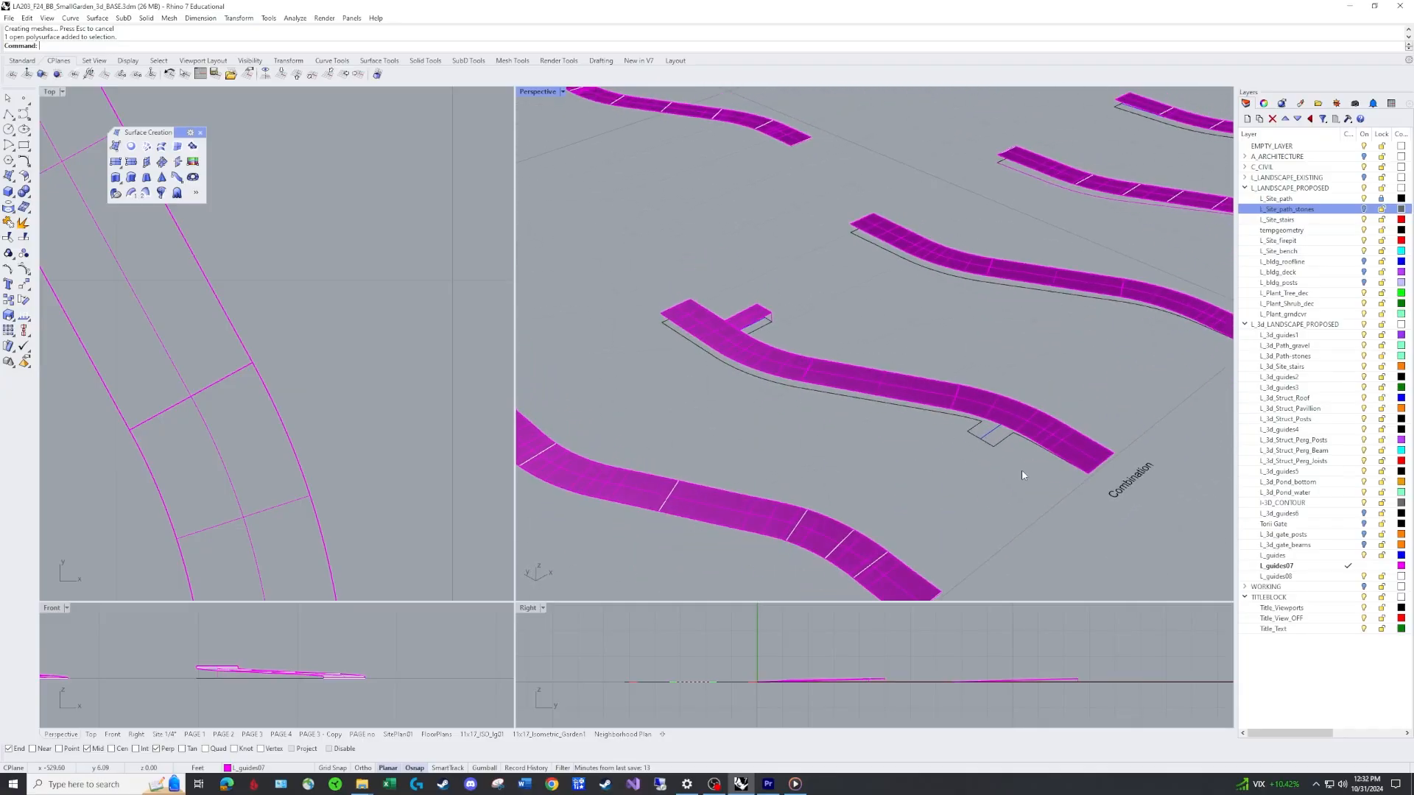
{"action": "scroll", "coordinate": [1022, 470], "scroll_direction": "up", "scroll_amount": 6}
{"action": "right_click_drag", "start_coordinate": [1014, 444], "coordinate": [1001, 412]}
{"action": "right_click_drag", "start_coordinate": [935, 311], "coordinate": [950, 386], "text": "shift"}
{"action": "scroll", "coordinate": [934, 359], "scroll_direction": "up", "scroll_amount": 4}
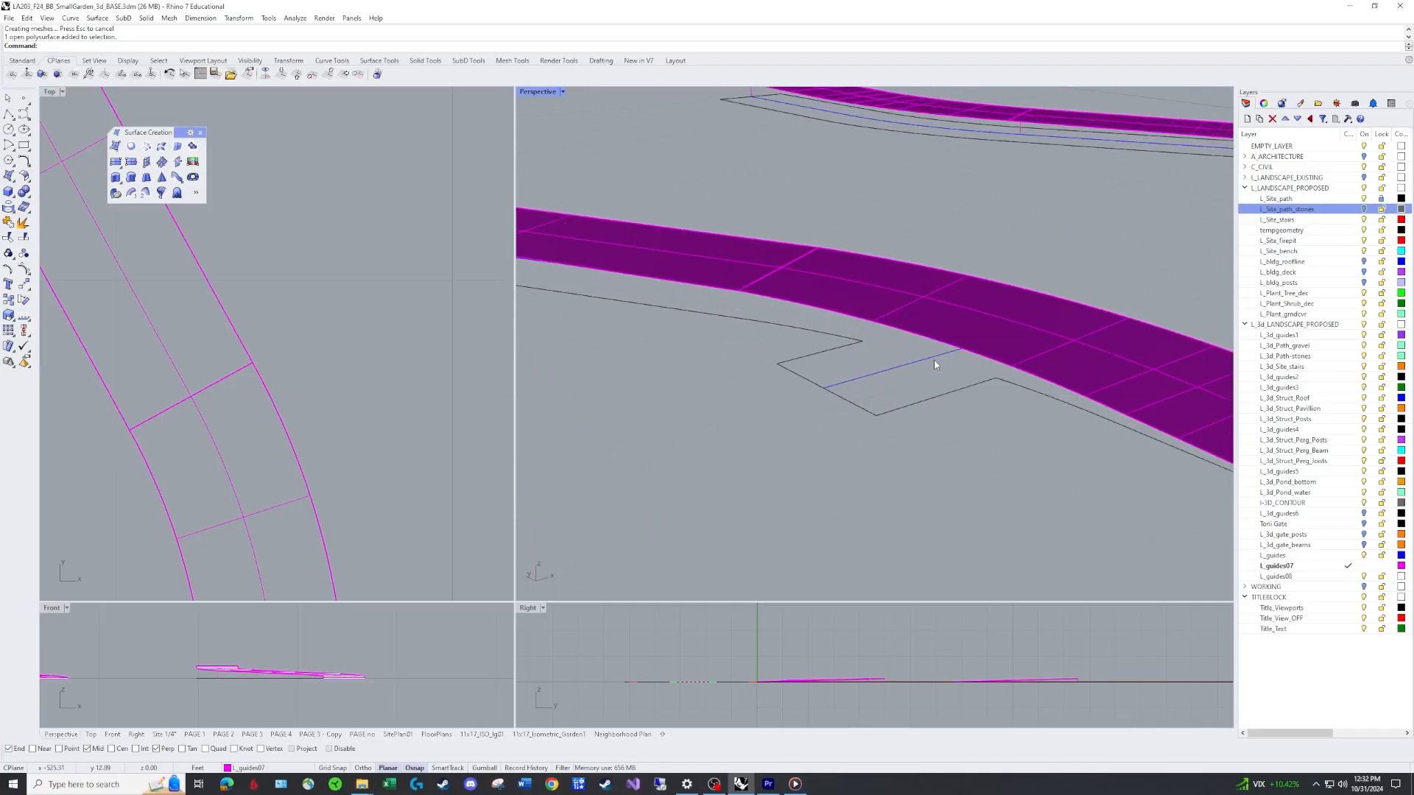
{"action": "type", "text": "PL"}
{"action": "key", "text": "Return"}
{"action": "left_click", "coordinate": [994, 378]}
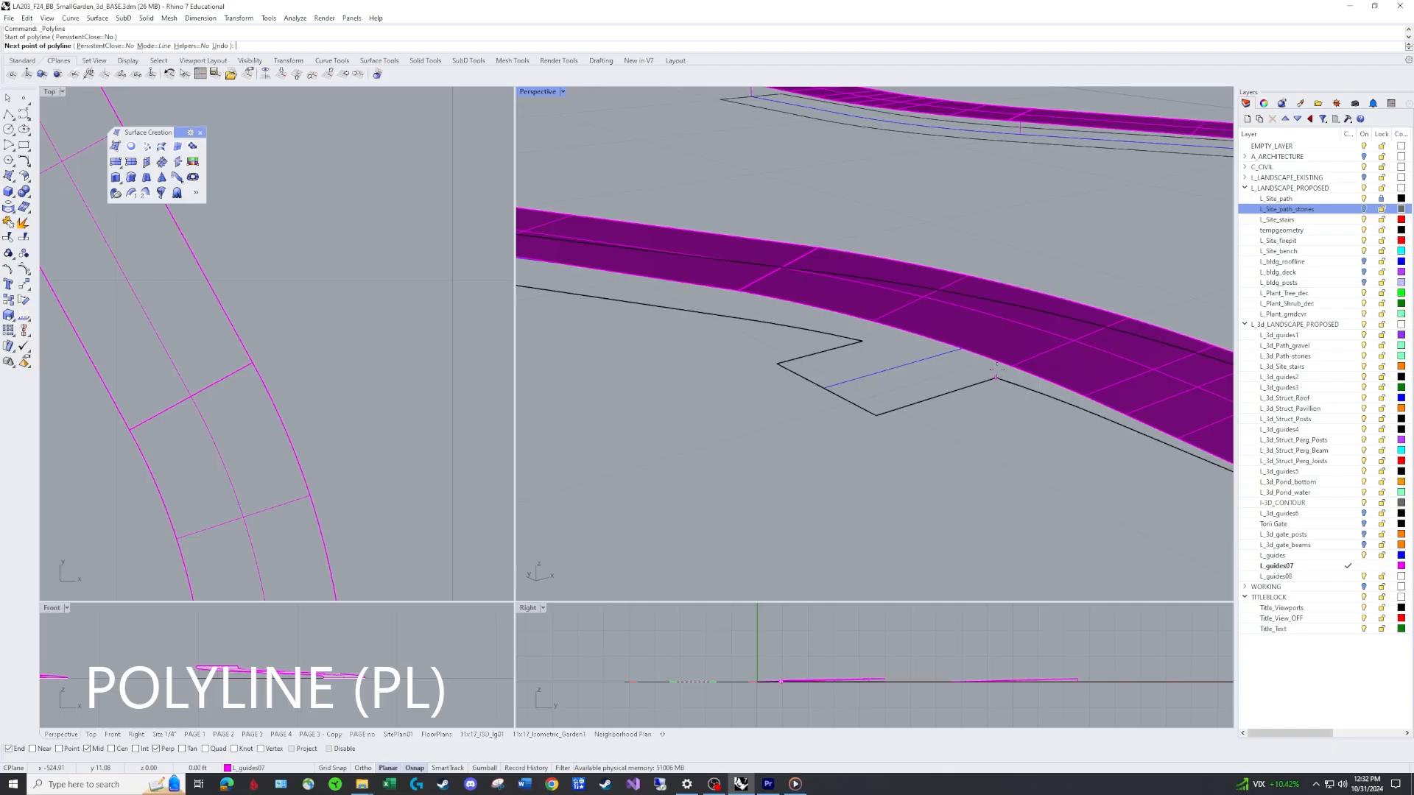
{"action": "left_click", "coordinate": [996, 362]}
{"action": "key", "text": "Return"}
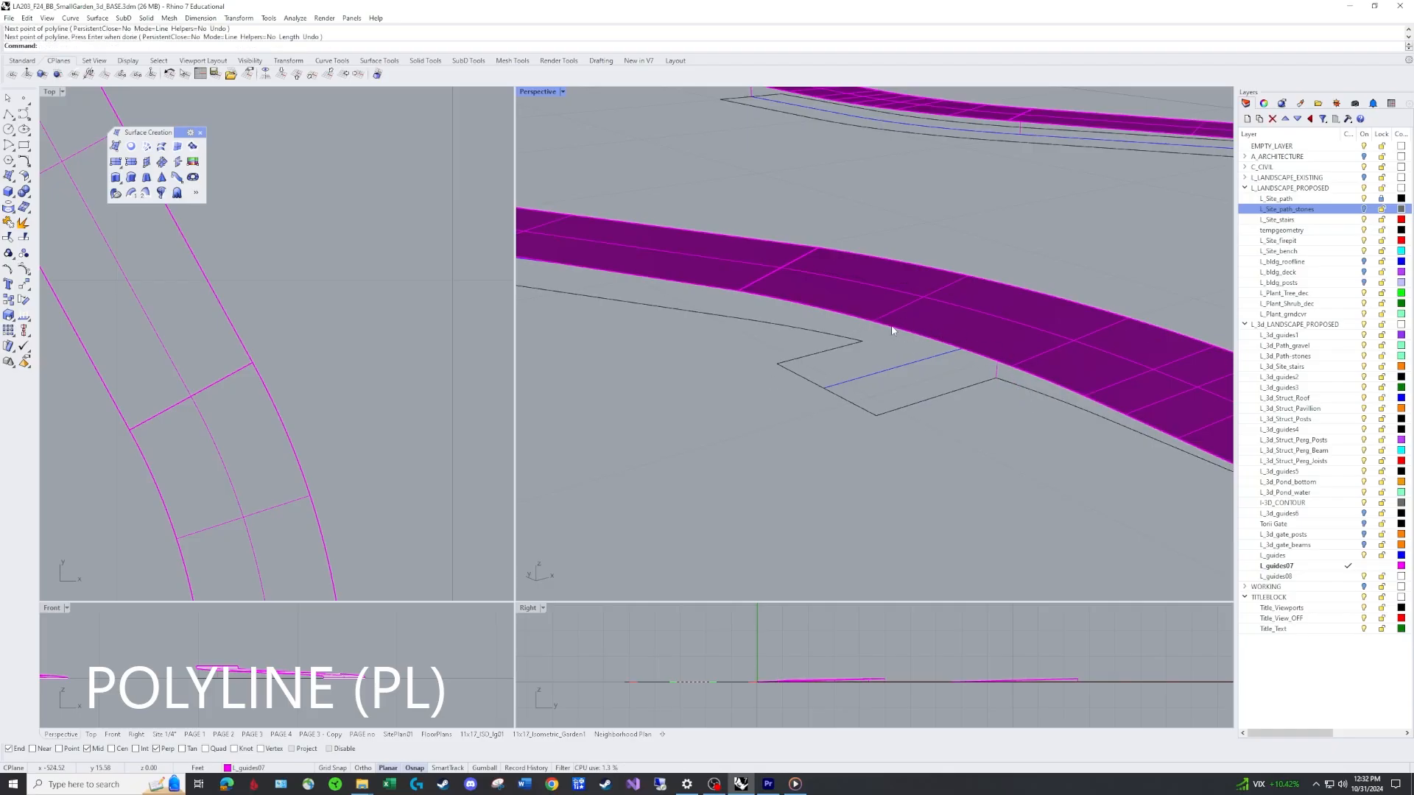
{"action": "type", "text": "pl"}
{"action": "key", "text": "Return"}
{"action": "left_click", "coordinate": [863, 341]}
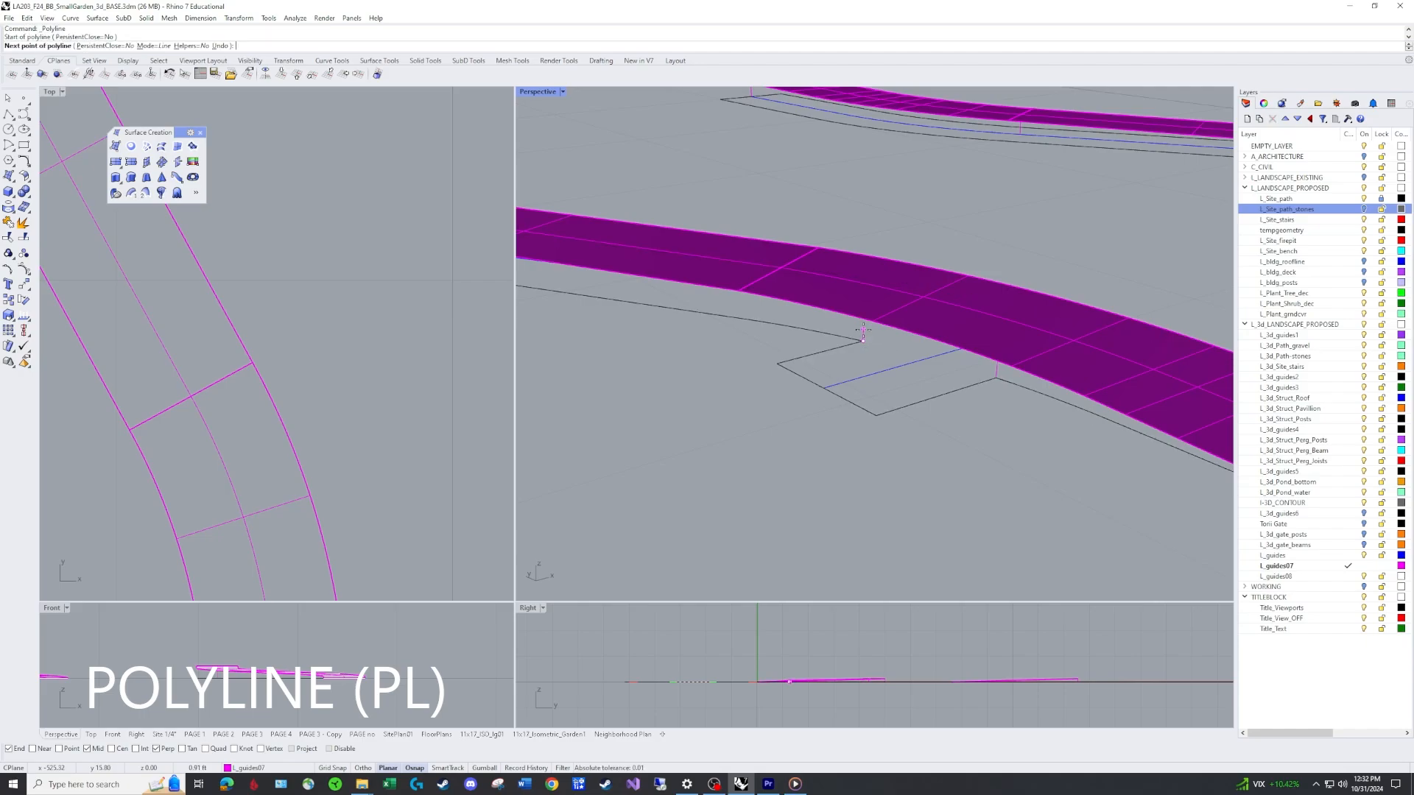
{"action": "left_click", "coordinate": [863, 318]}
{"action": "key", "text": "Return"}
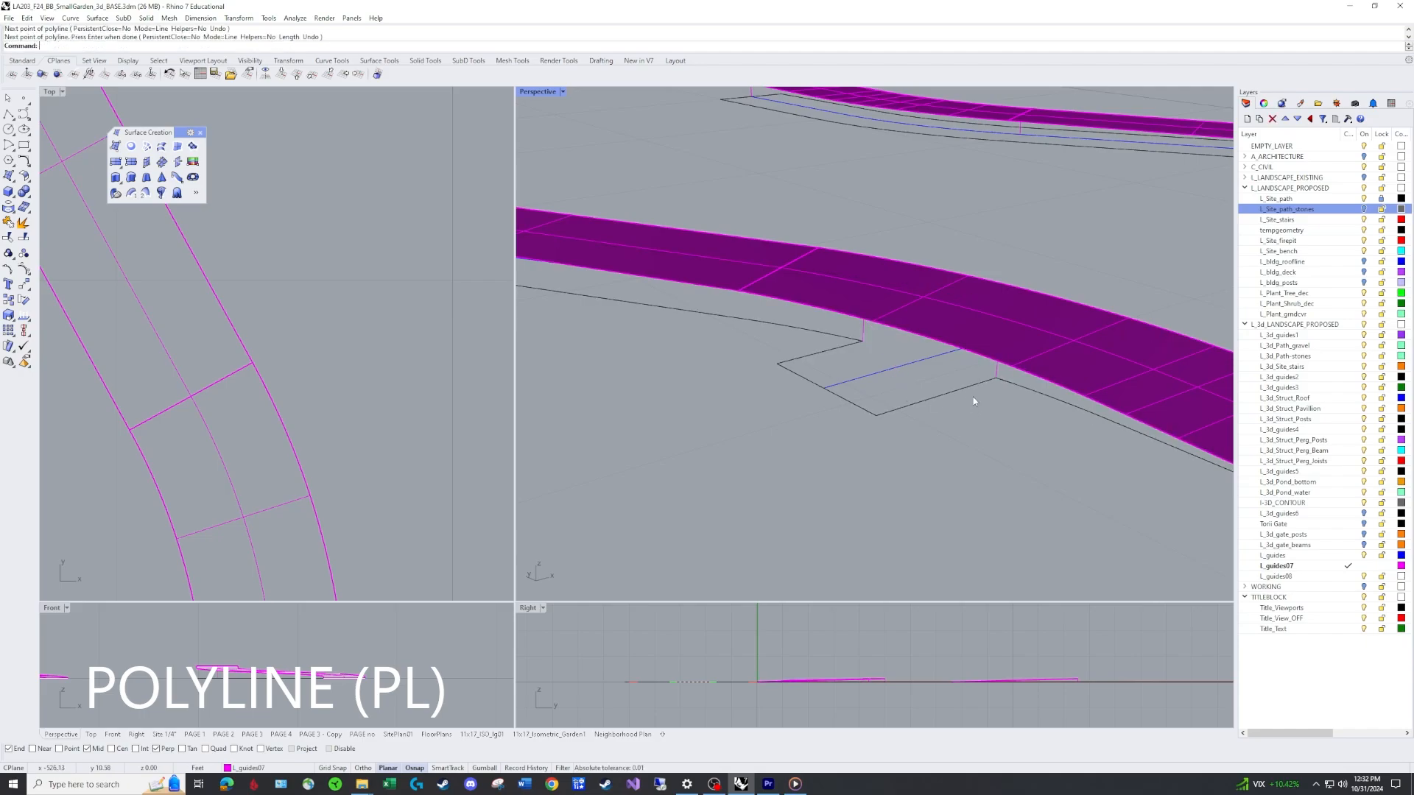
Measure the lengths of the two new vertical guide lines at the small branch.
{"action": "type", "text": "di"}
{"action": "key", "text": "Return"}
{"action": "left_click", "coordinate": [996, 377]}
{"action": "left_click", "coordinate": [997, 364]}
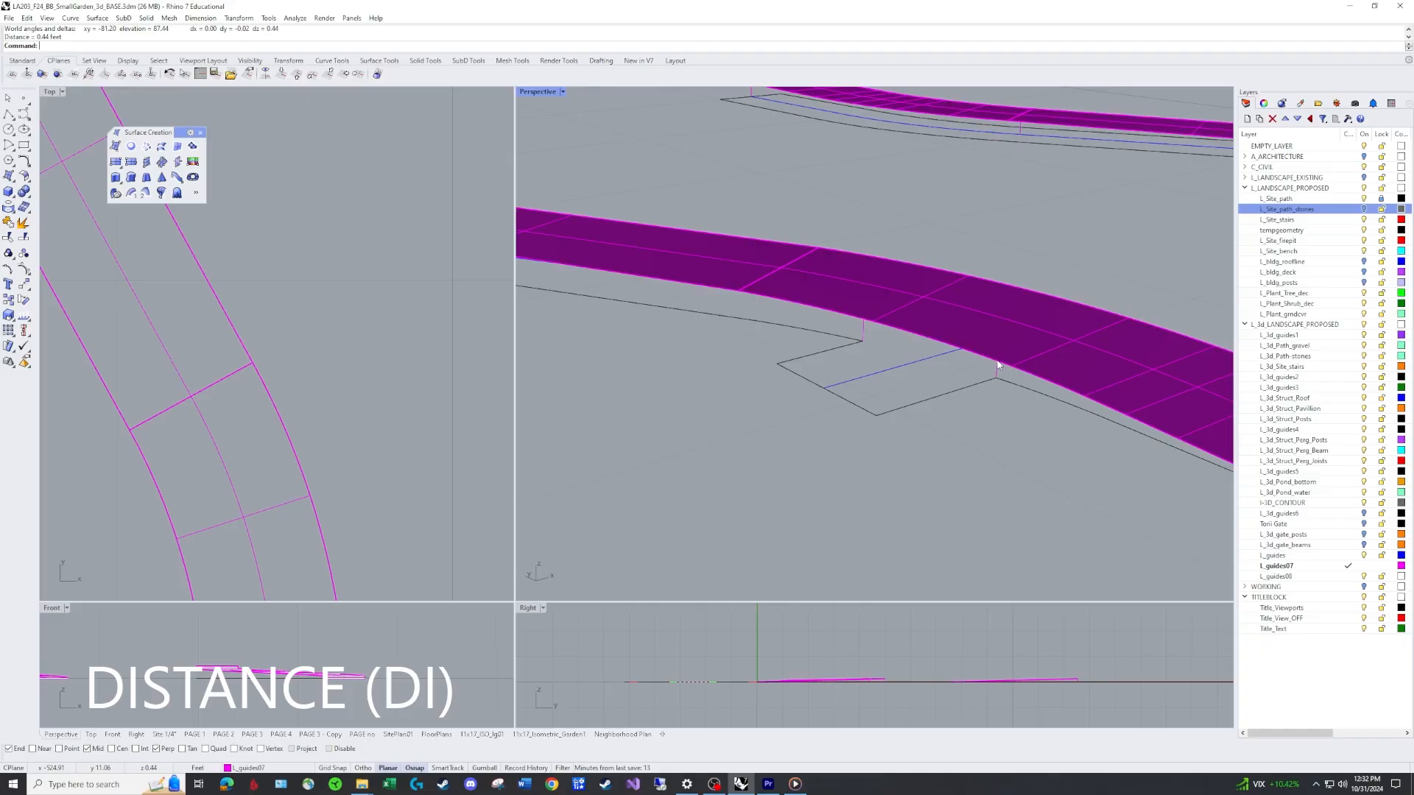
{"action": "key", "text": "Return"}
{"action": "left_click", "coordinate": [862, 341]}
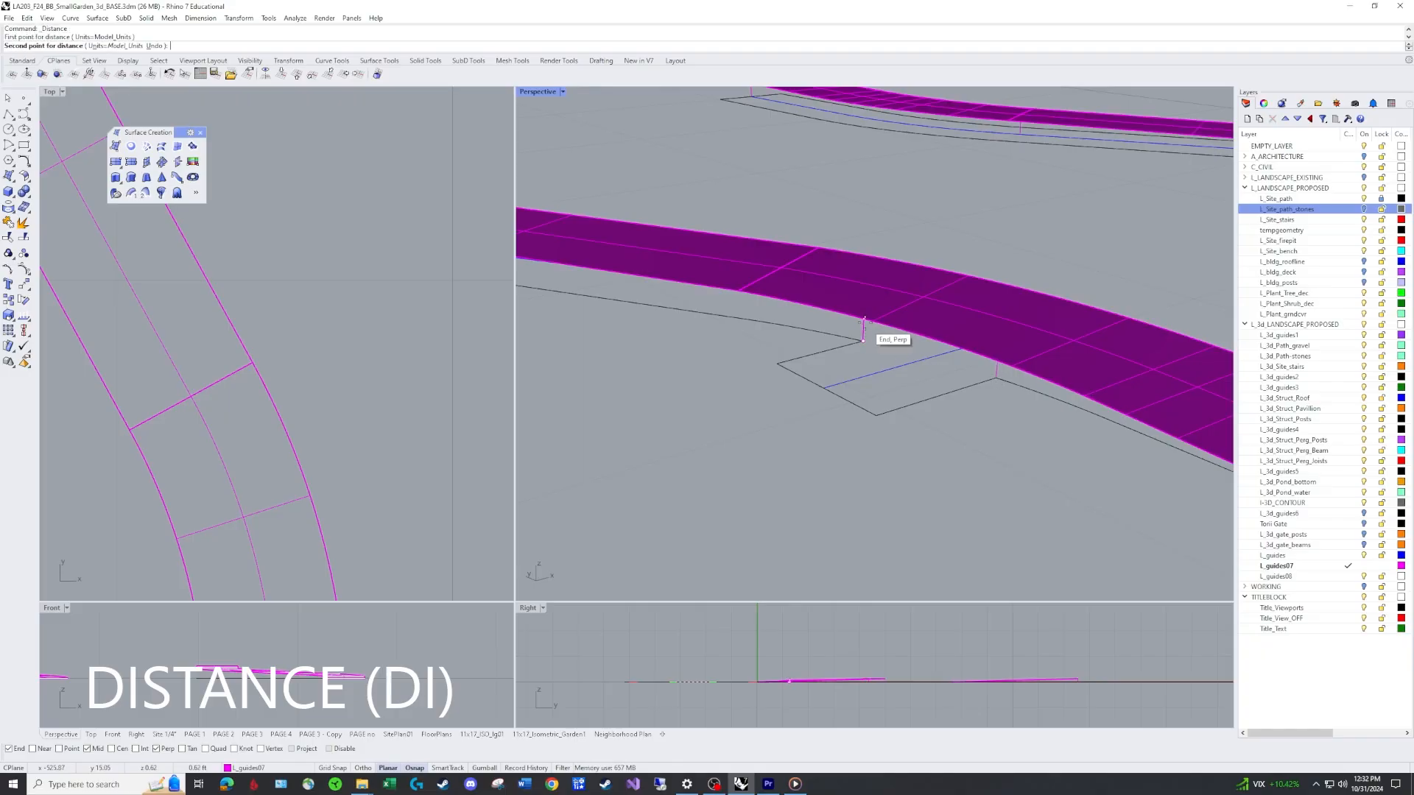
{"action": "left_click", "coordinate": [863, 320]}
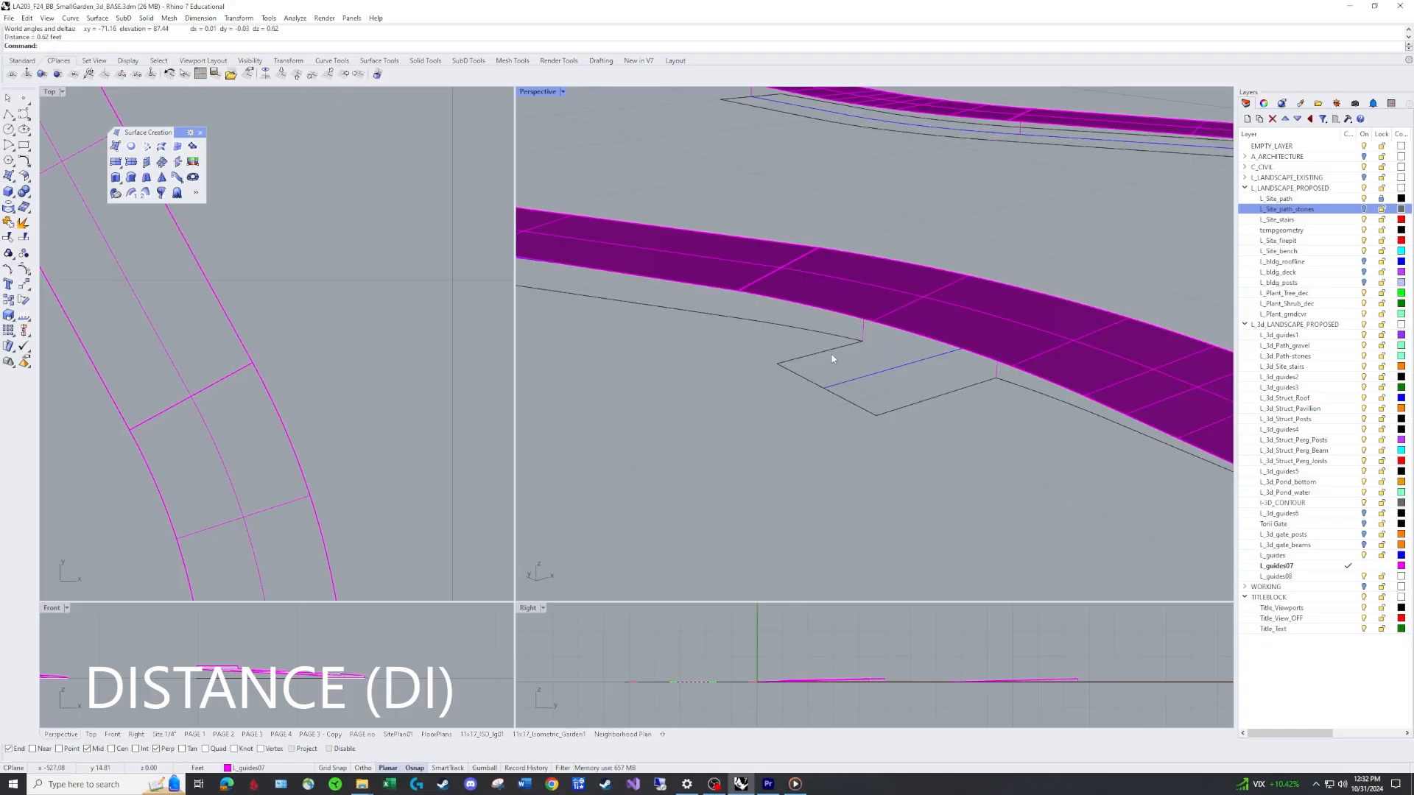
Draw a 0.5-foot vertical polyline rising from one outer end corner of the small branch outline.
{"action": "type", "text": "pl"}
{"action": "key", "text": "Return"}
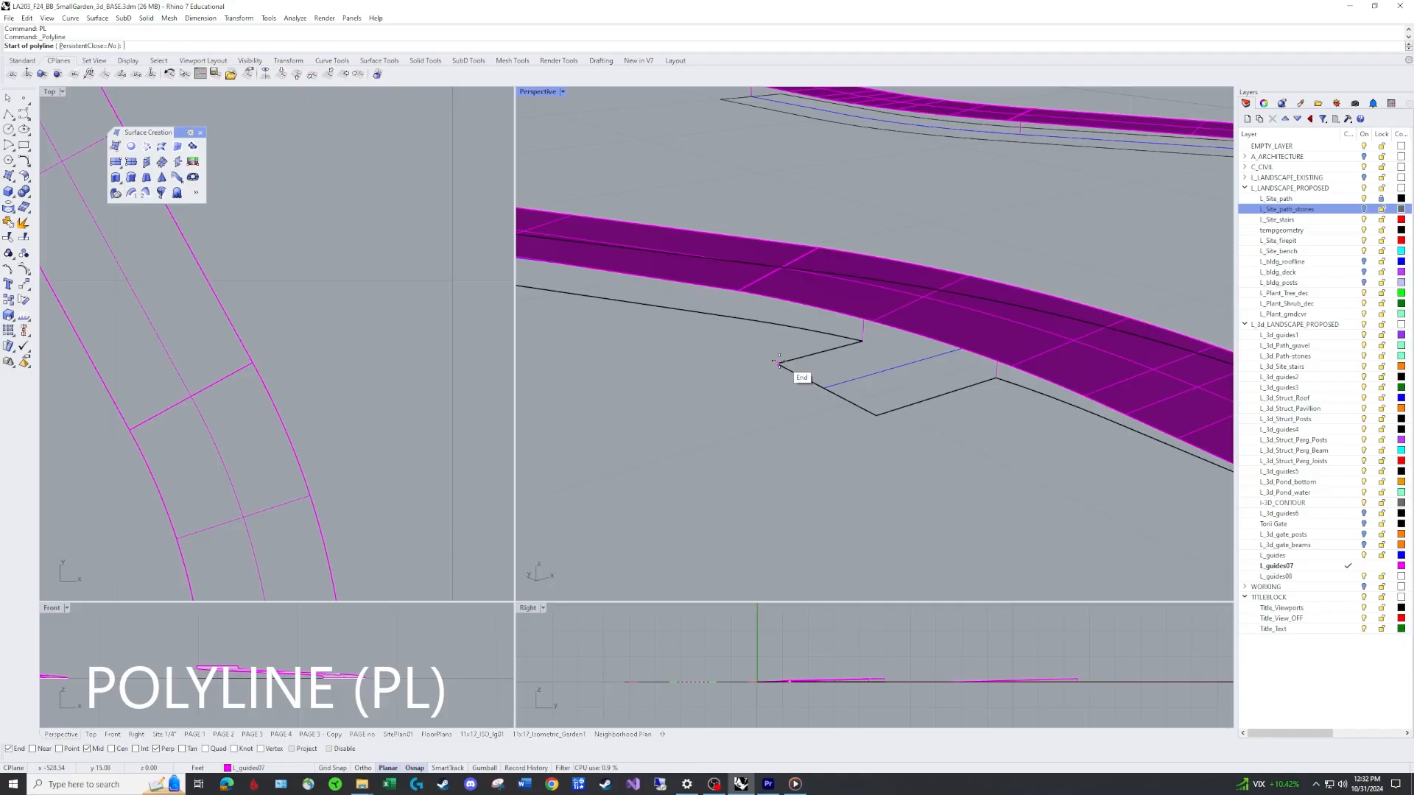
{"action": "left_click", "coordinate": [778, 363]}
{"action": "key", "text": "F8"}
{"action": "key", "text": "F8"}
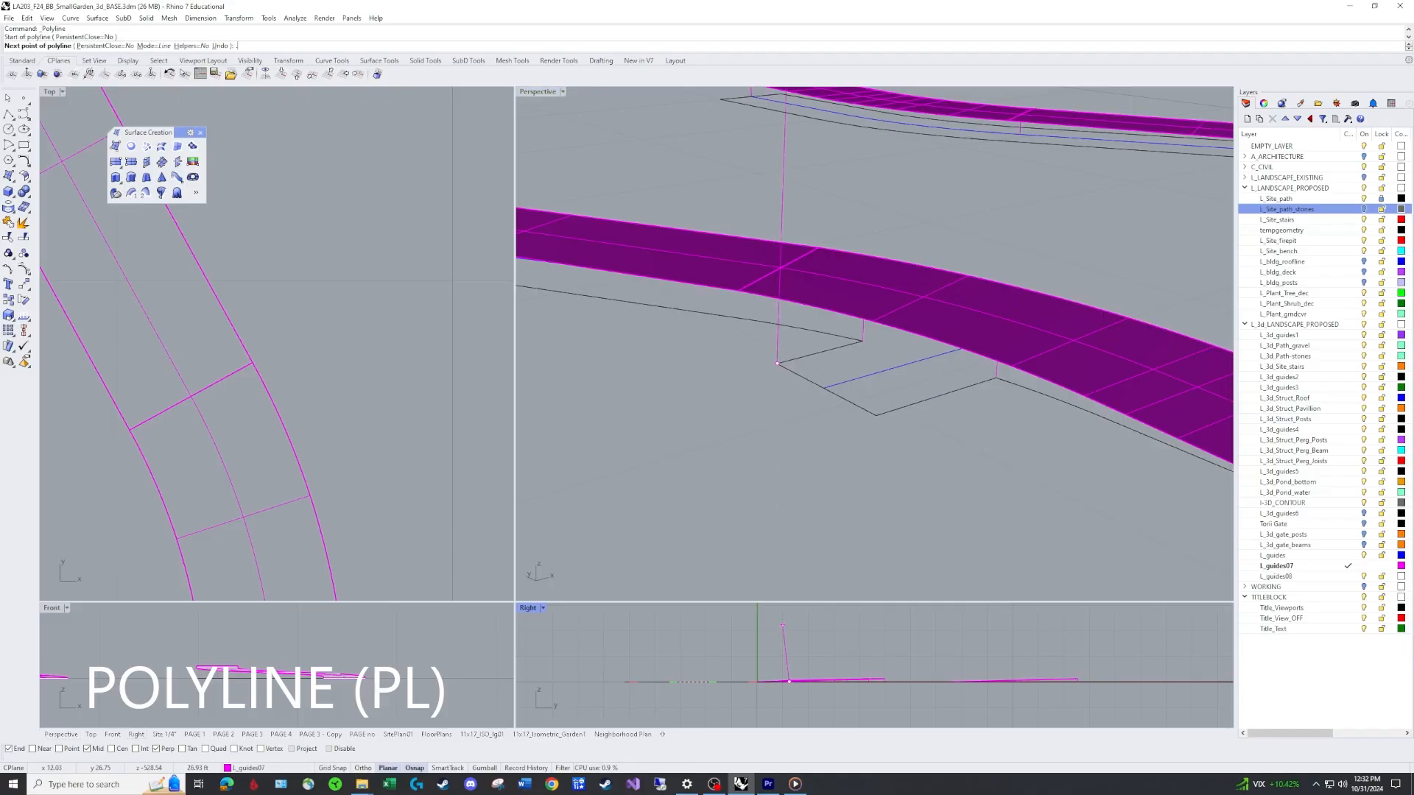
{"action": "type", "text": ".5"}
{"action": "key", "text": "Return"}
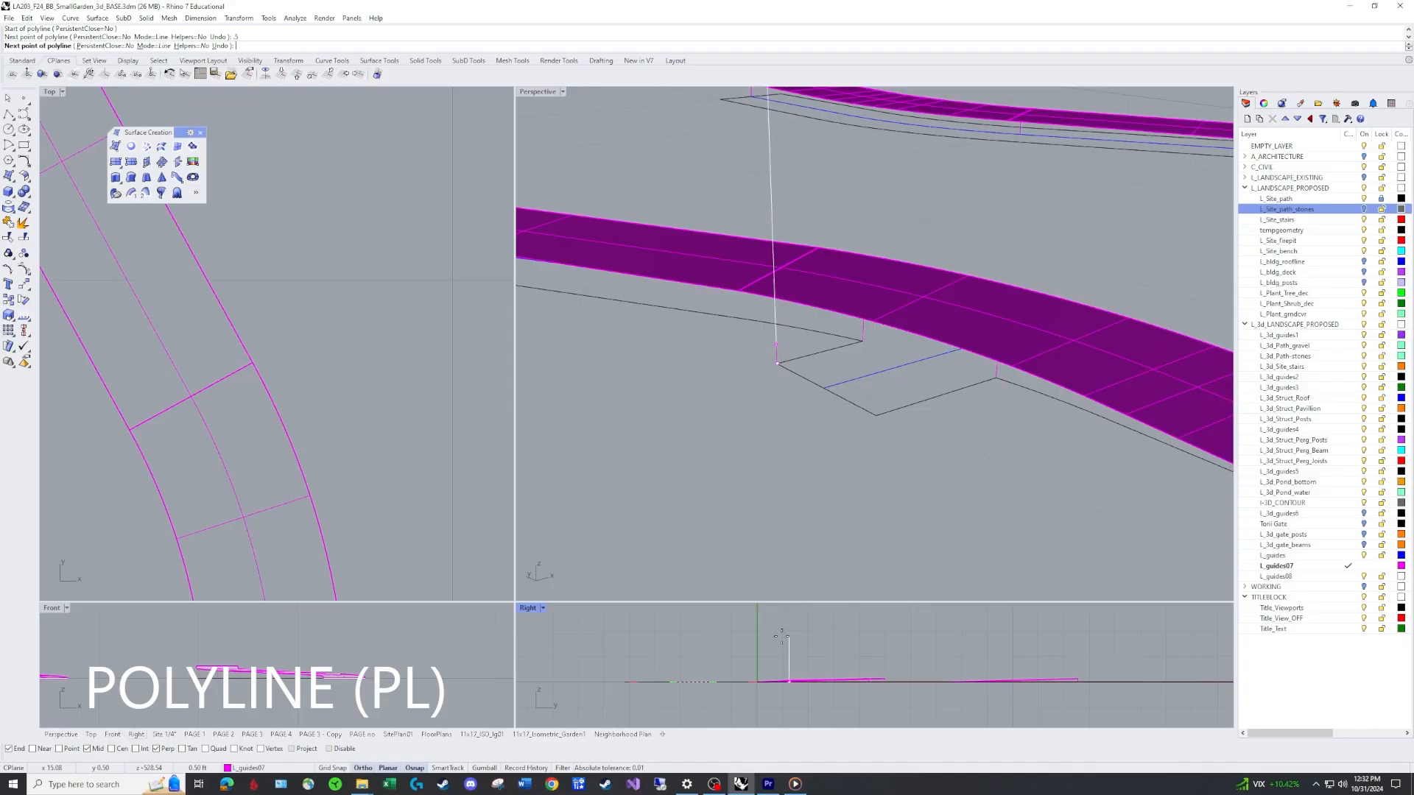
{"action": "left_click", "coordinate": [777, 635]}
{"action": "key", "text": "Return"}
Copy the 0.5-foot vertical line to the other outer end corner of the small branch.
{"action": "type", "text": "co"}
{"action": "key", "text": "Return"}
{"action": "left_click", "coordinate": [777, 356]}
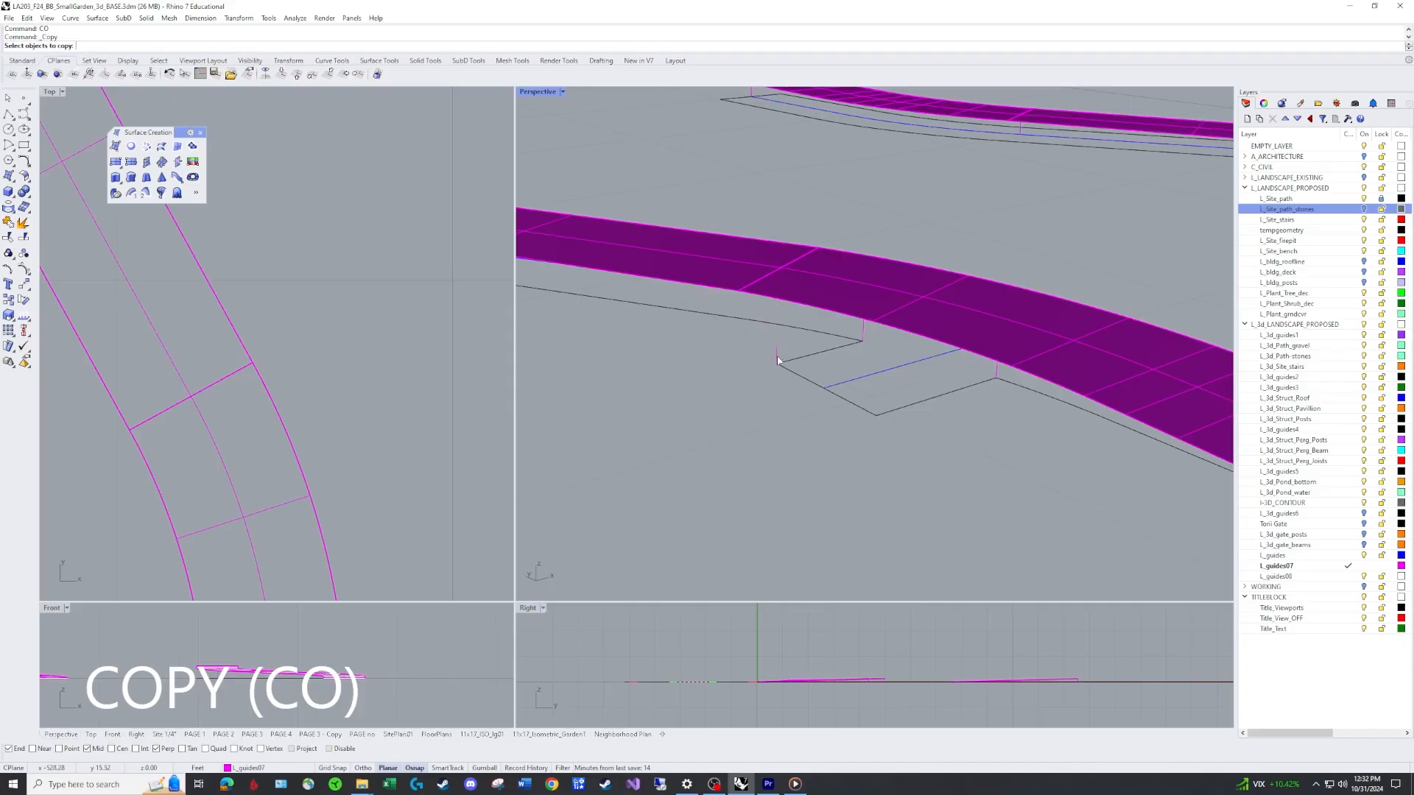
{"action": "key", "text": "Return"}
{"action": "left_click", "coordinate": [778, 363]}
{"action": "left_click", "coordinate": [880, 417]}
{"action": "key", "text": "Return"}
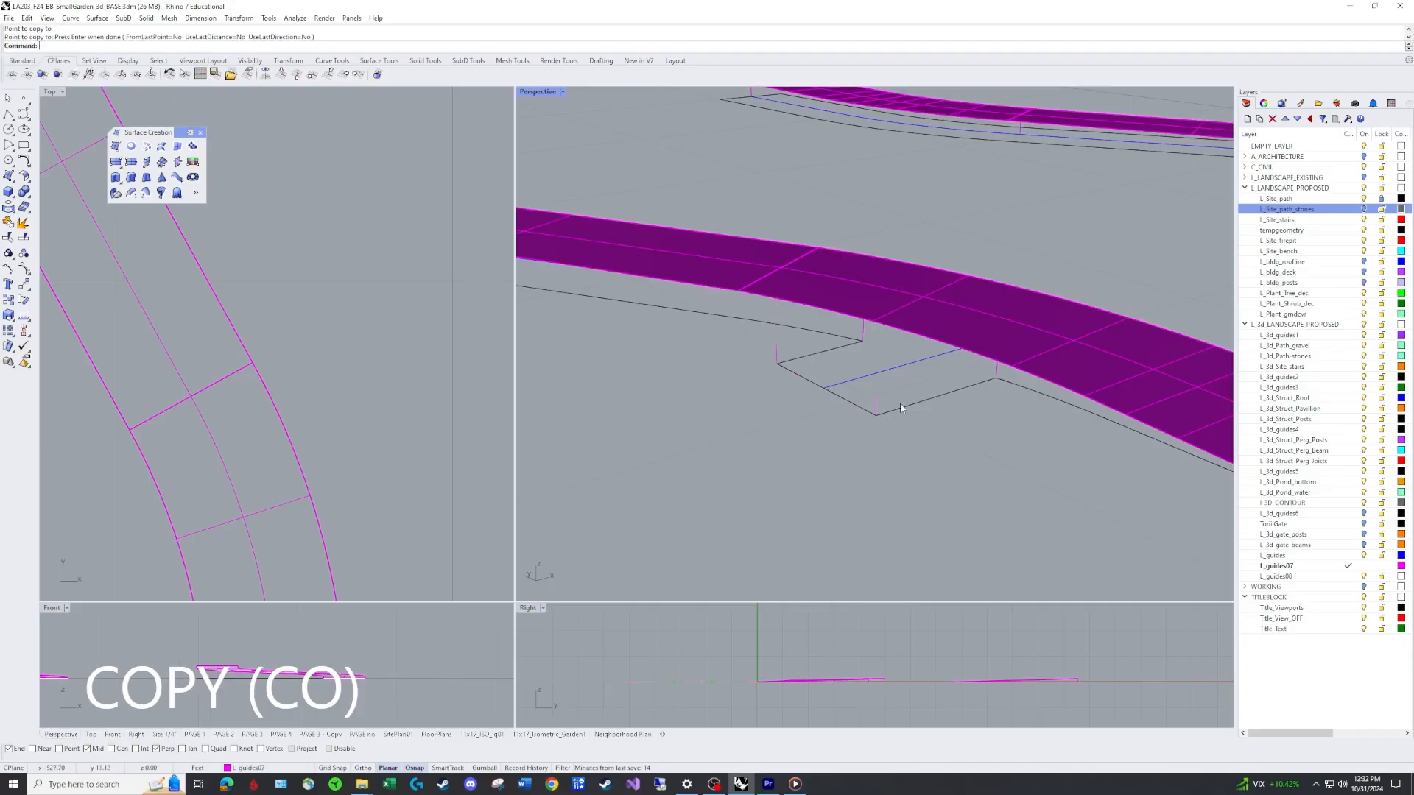
Create a four-corner surface over the raised small branch corners, then delete it.
{"action": "right_click_drag", "start_coordinate": [984, 445], "coordinate": [771, 452]}
{"action": "scroll", "coordinate": [771, 452], "scroll_direction": "up", "scroll_amount": 3}
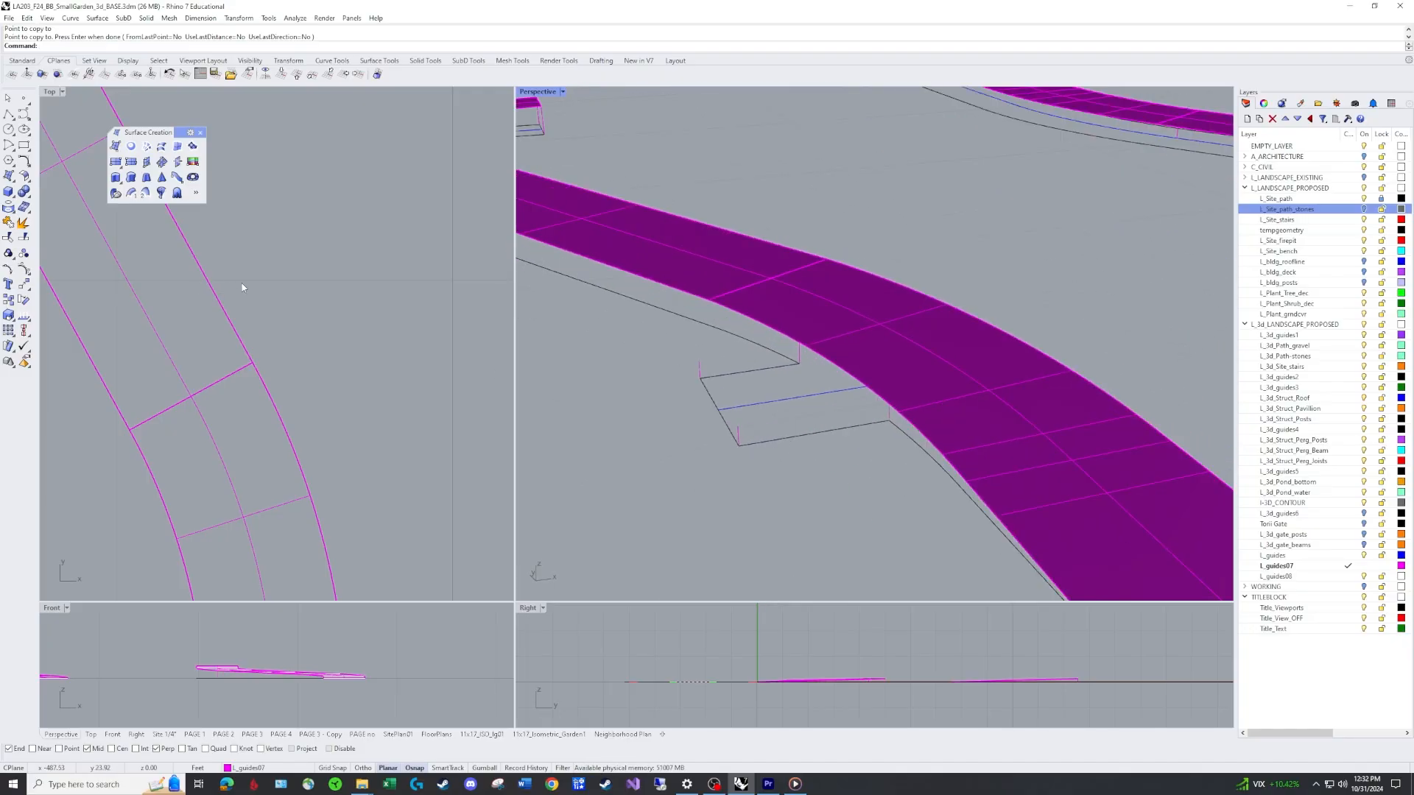
{"action": "left_click", "coordinate": [116, 146]}
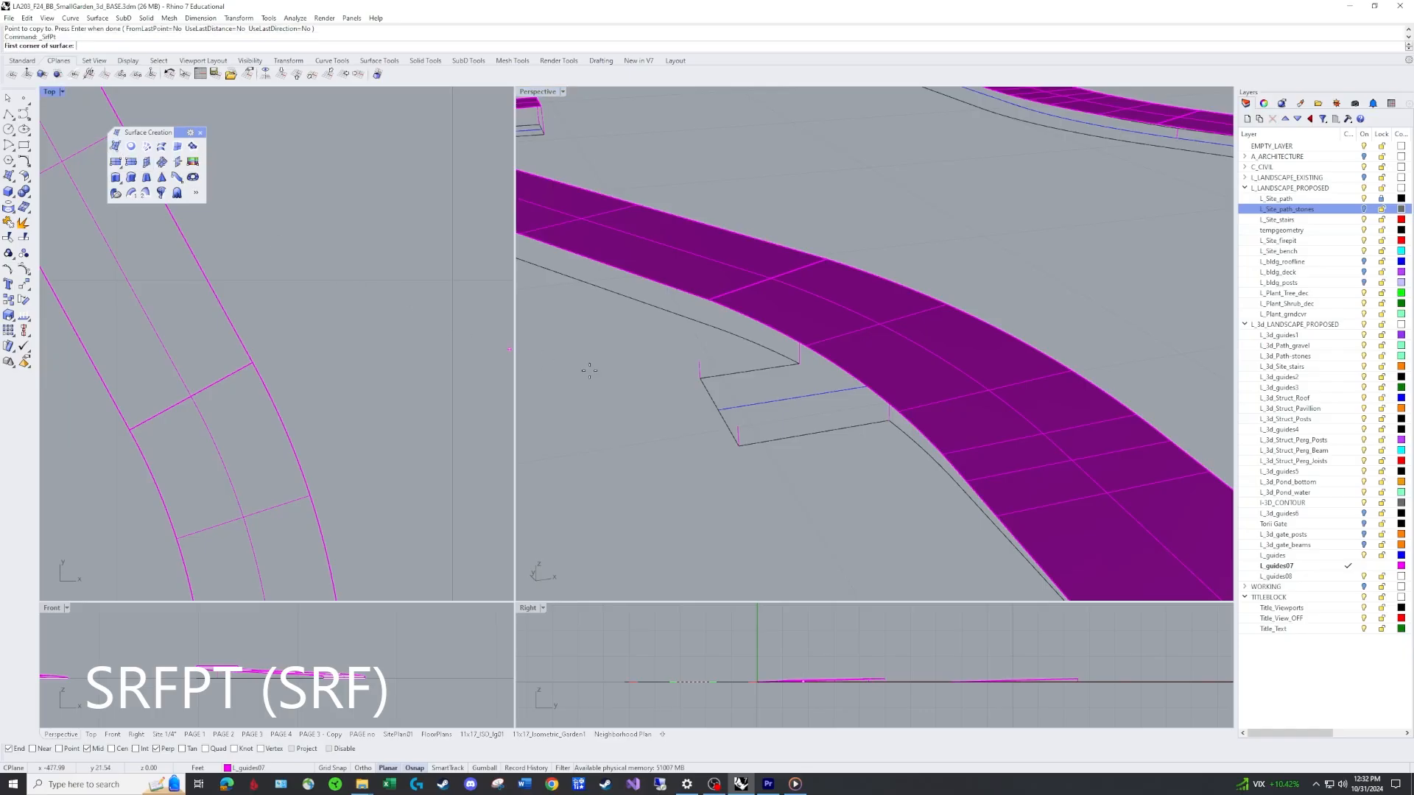
{"action": "left_click", "coordinate": [738, 427]}
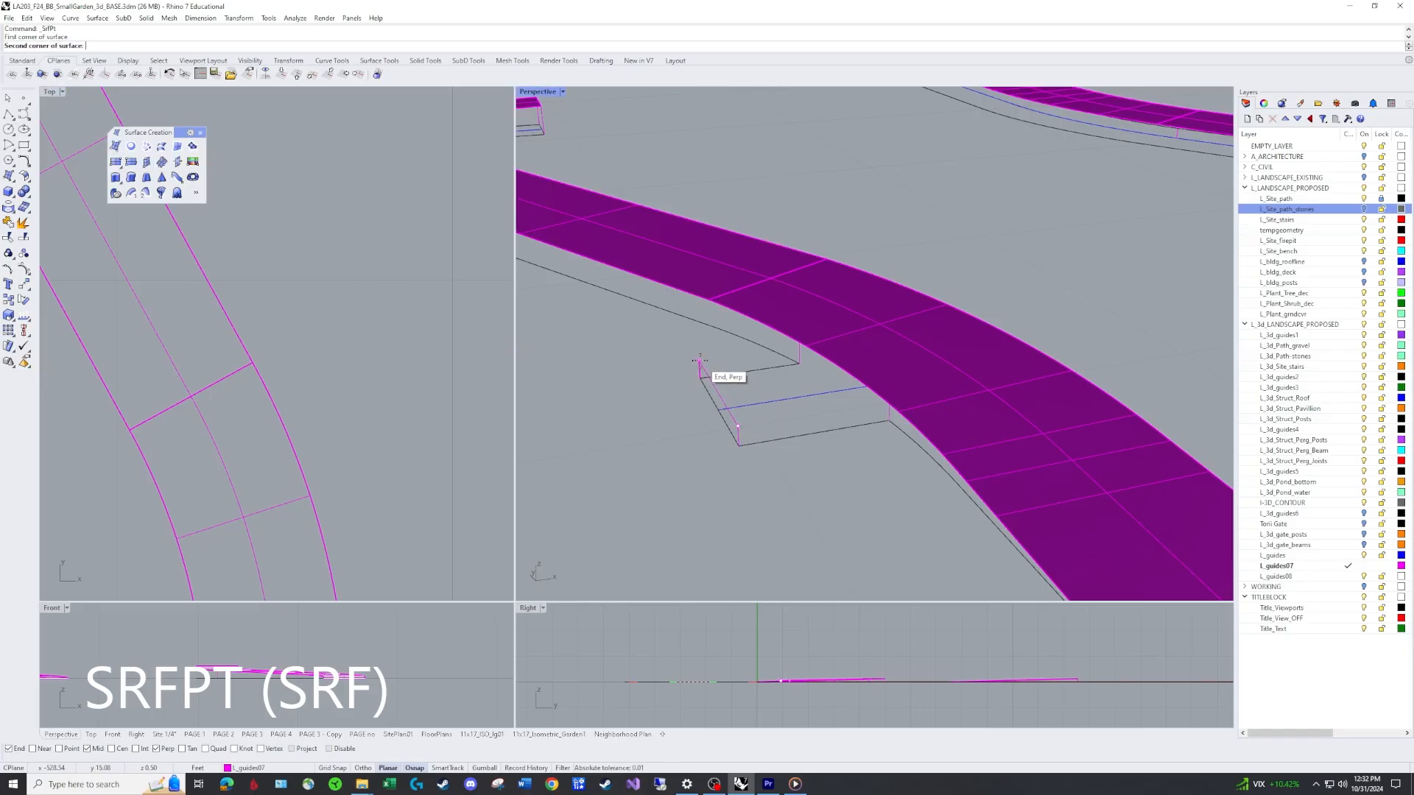
{"action": "left_click", "coordinate": [699, 361]}
{"action": "left_click", "coordinate": [810, 347]}
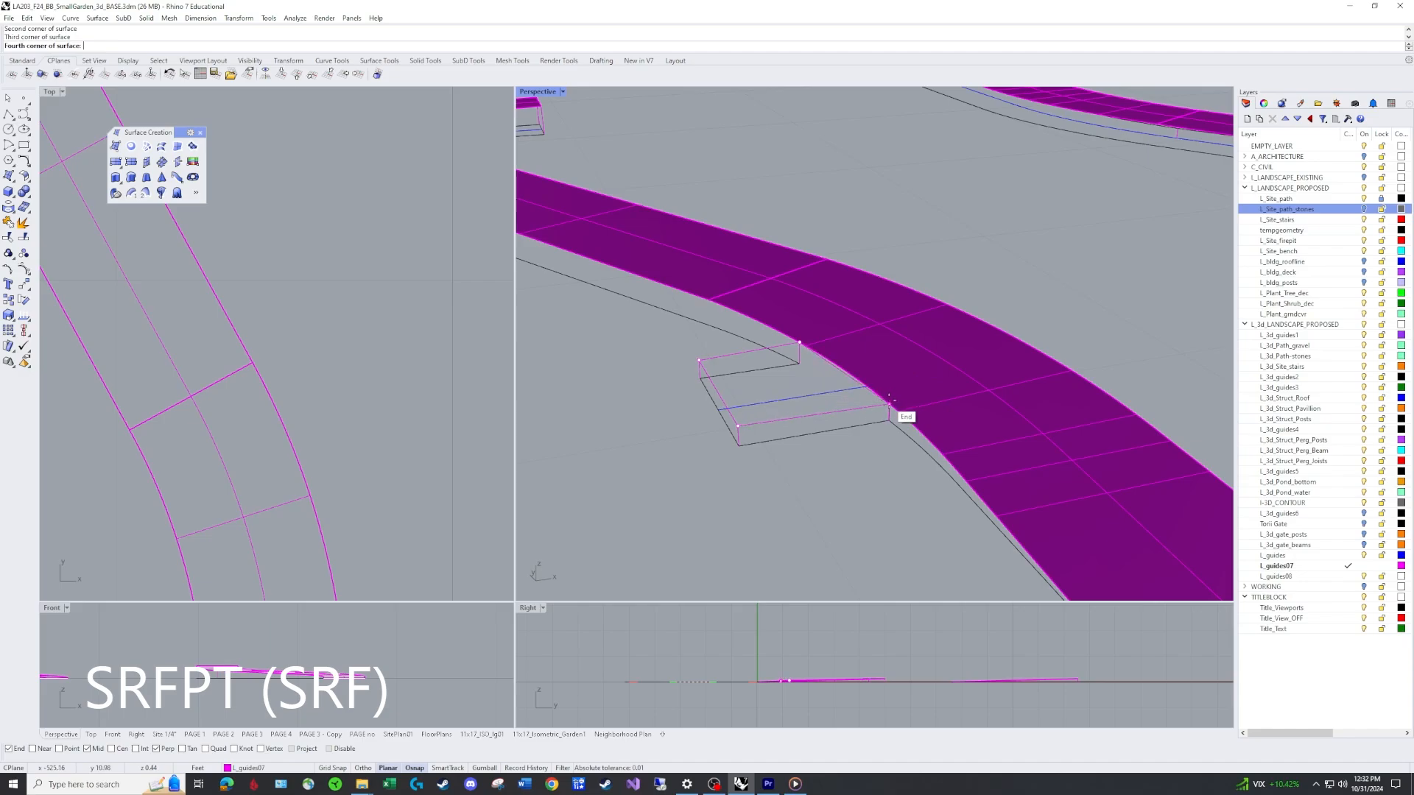
{"action": "left_click", "coordinate": [888, 403]}
{"action": "scroll", "coordinate": [859, 413], "scroll_direction": "up", "scroll_amount": 3}
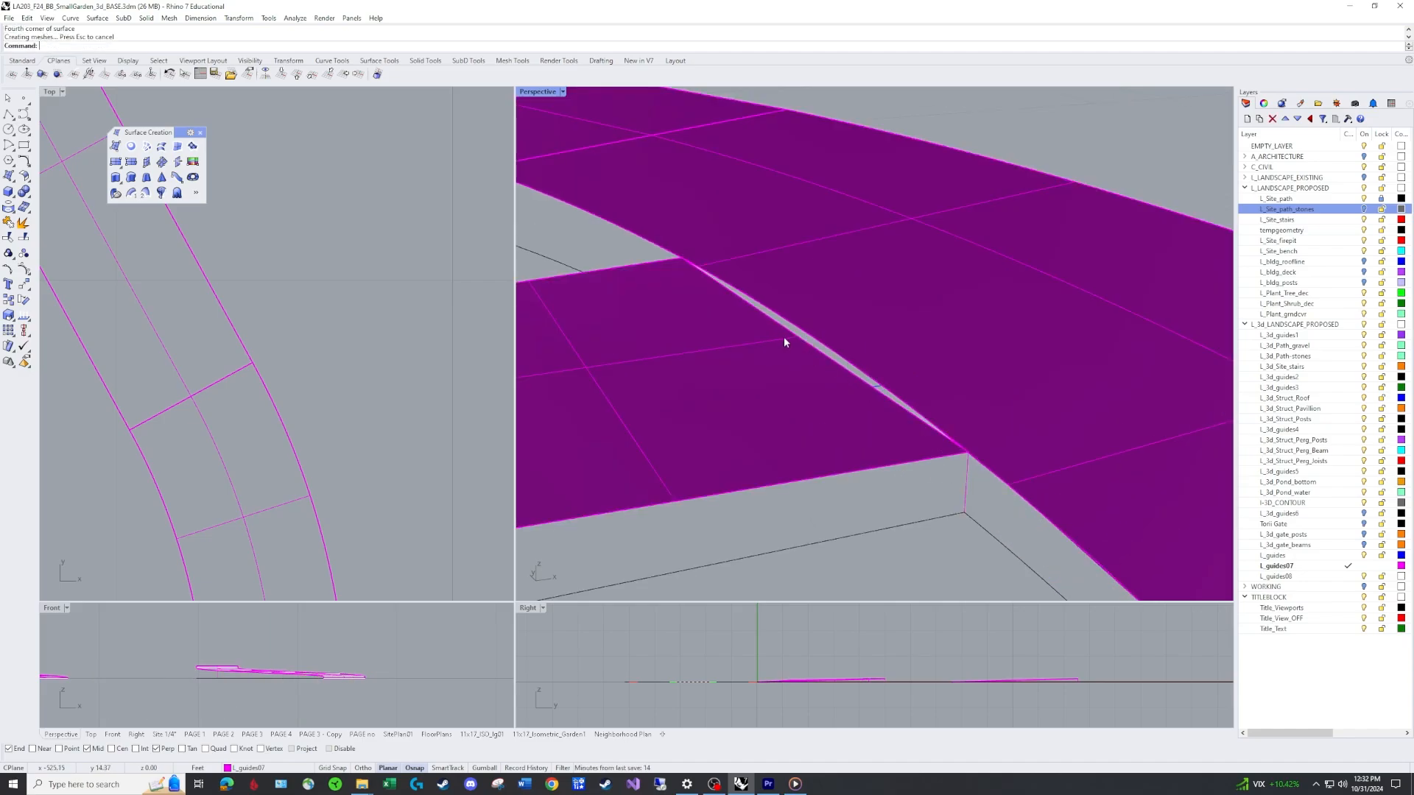
{"action": "scroll", "coordinate": [759, 358], "scroll_direction": "down", "scroll_amount": 4}
{"action": "left_click", "coordinate": [738, 361]}
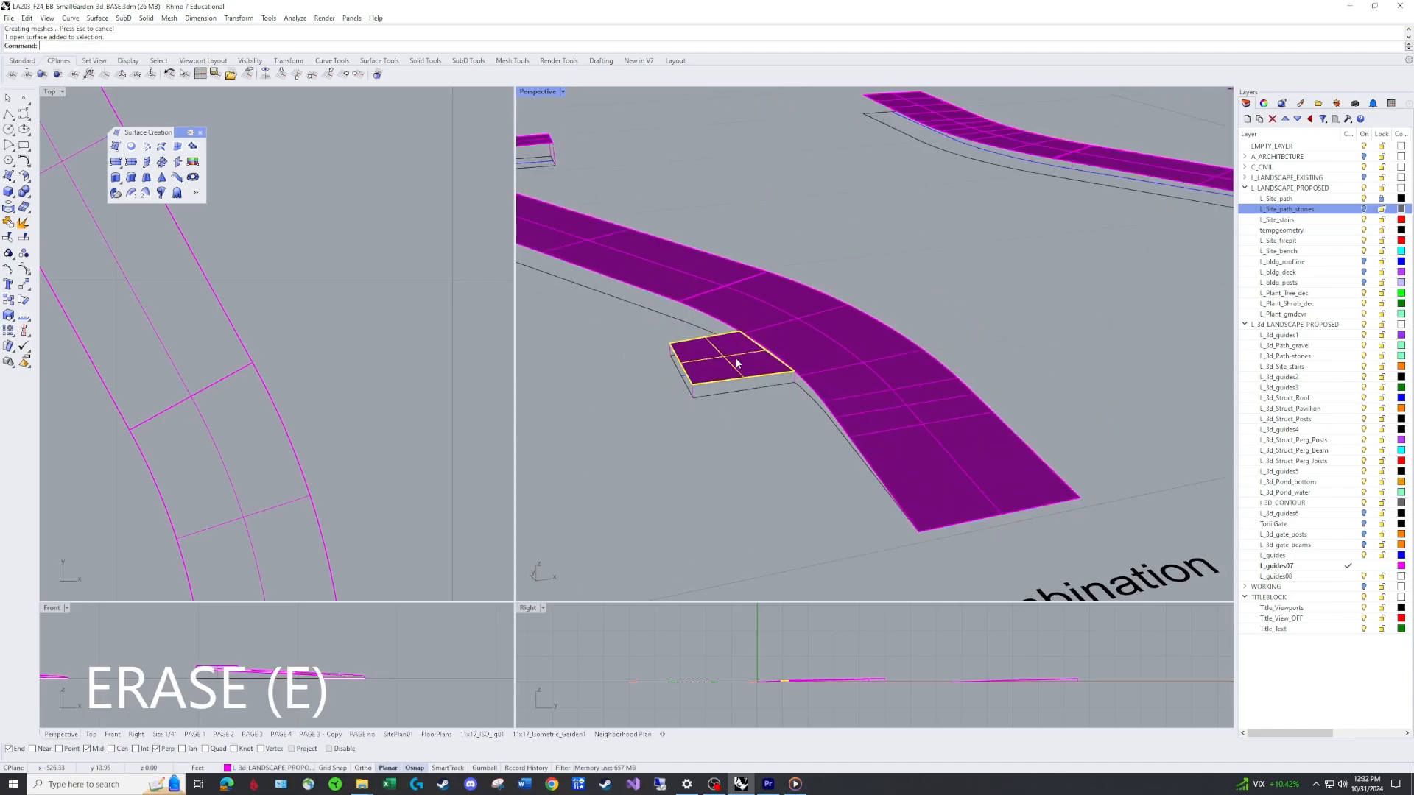
{"action": "key", "text": "Delete"}
Draw a polyline linking the tops of the small branch's vertical guide lines along its raised outline.
{"action": "scroll", "coordinate": [729, 355], "scroll_direction": "down", "scroll_amount": 3}
{"action": "right_click_drag", "start_coordinate": [723, 352], "coordinate": [811, 370]}
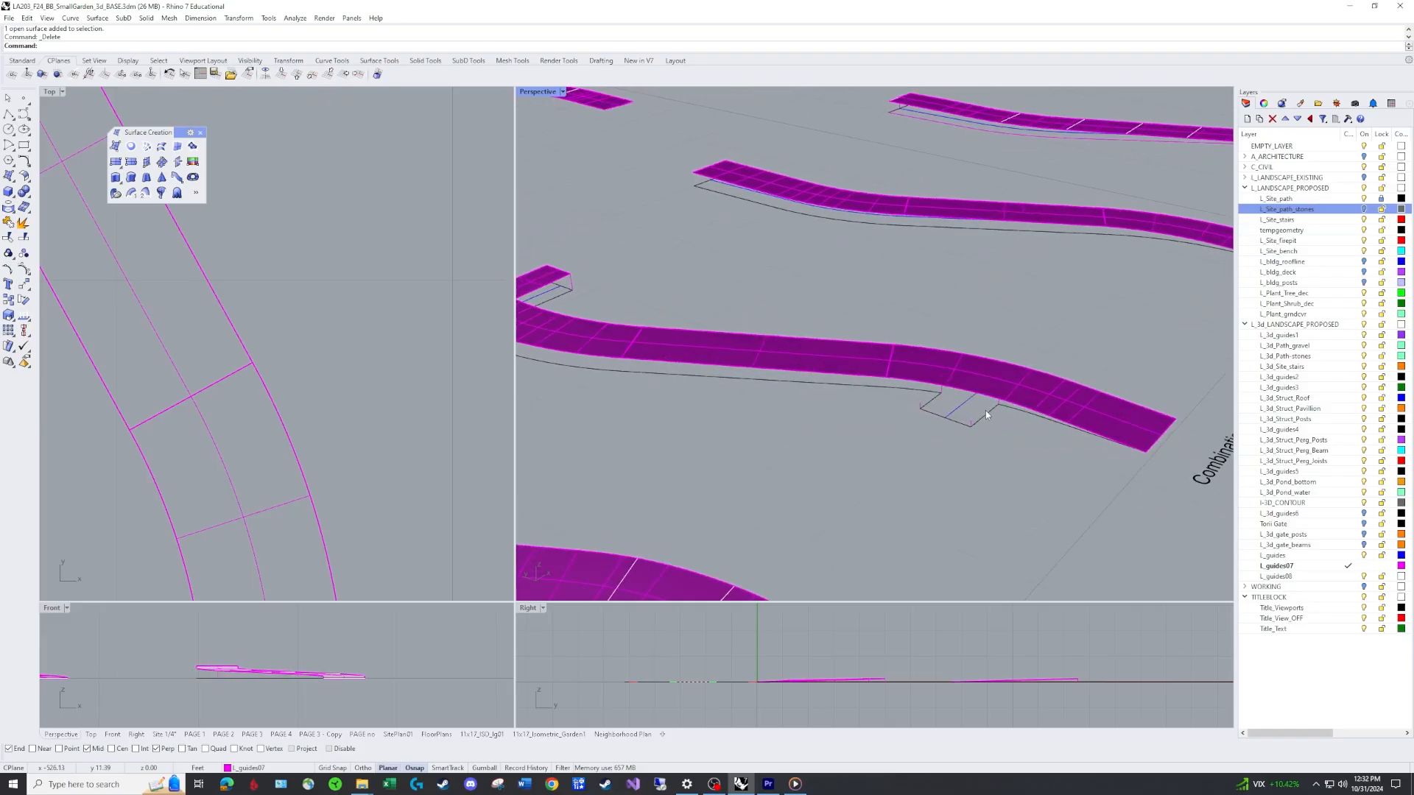
{"action": "scroll", "coordinate": [985, 415], "scroll_direction": "up", "scroll_amount": 5}
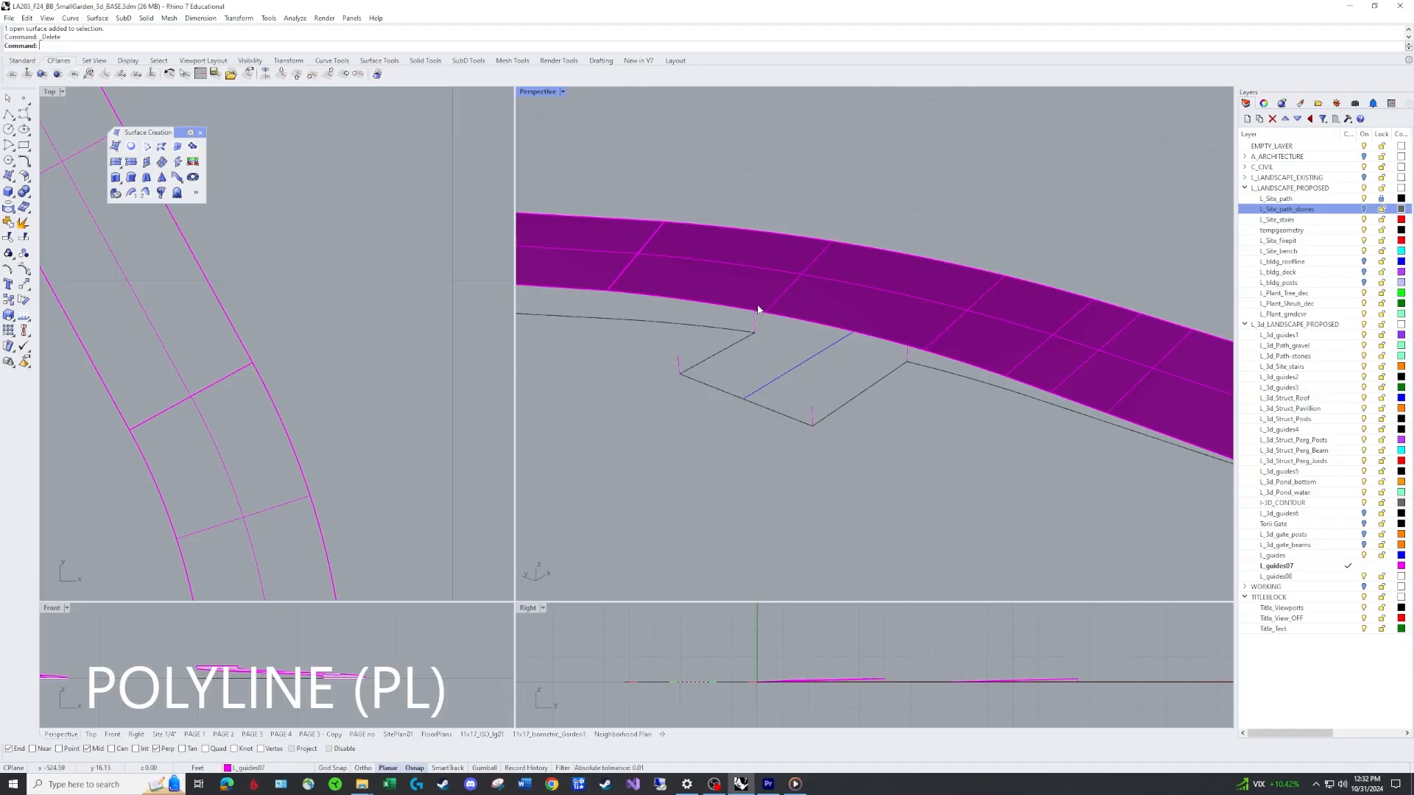
{"action": "key", "text": "Return"}
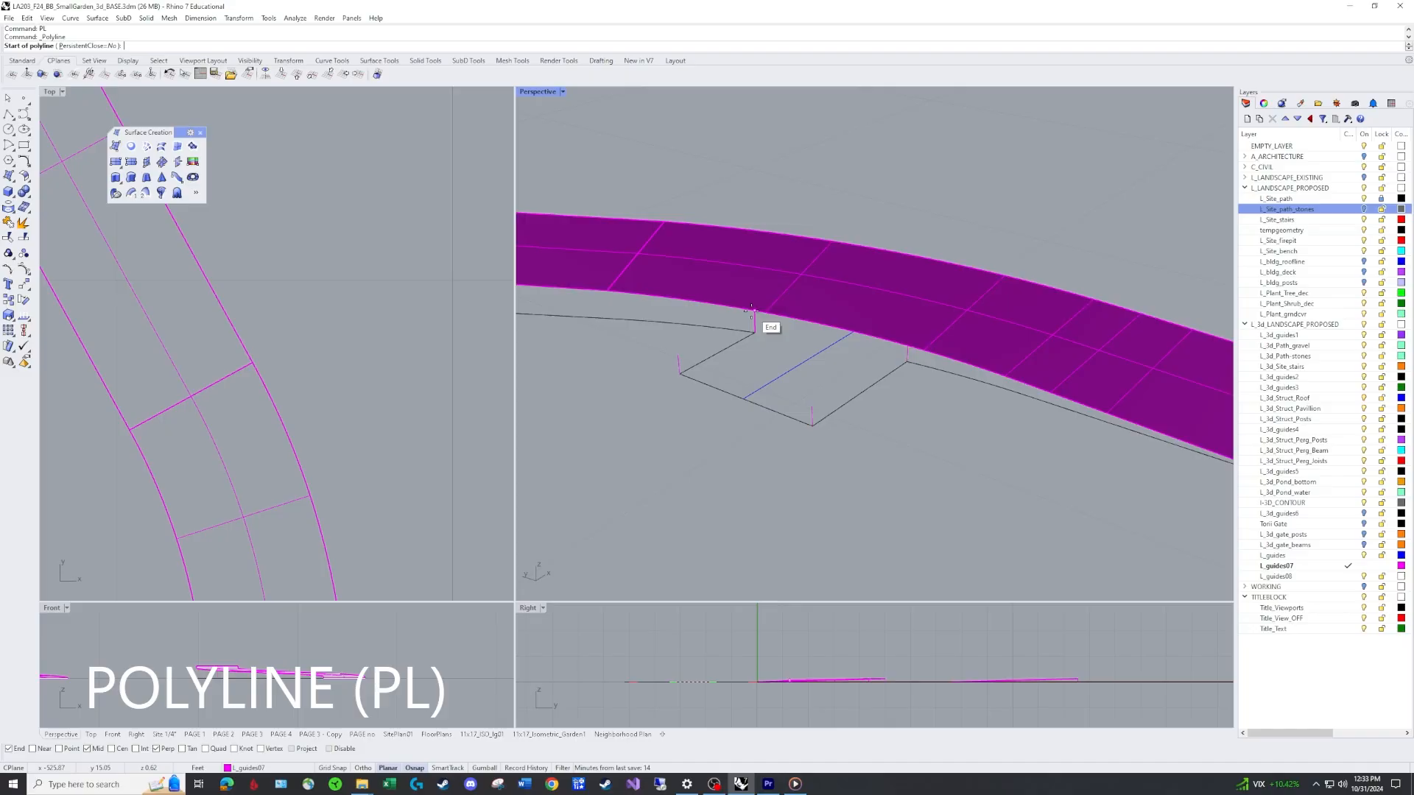
{"action": "left_click", "coordinate": [754, 314]}
{"action": "left_click", "coordinate": [678, 358]}
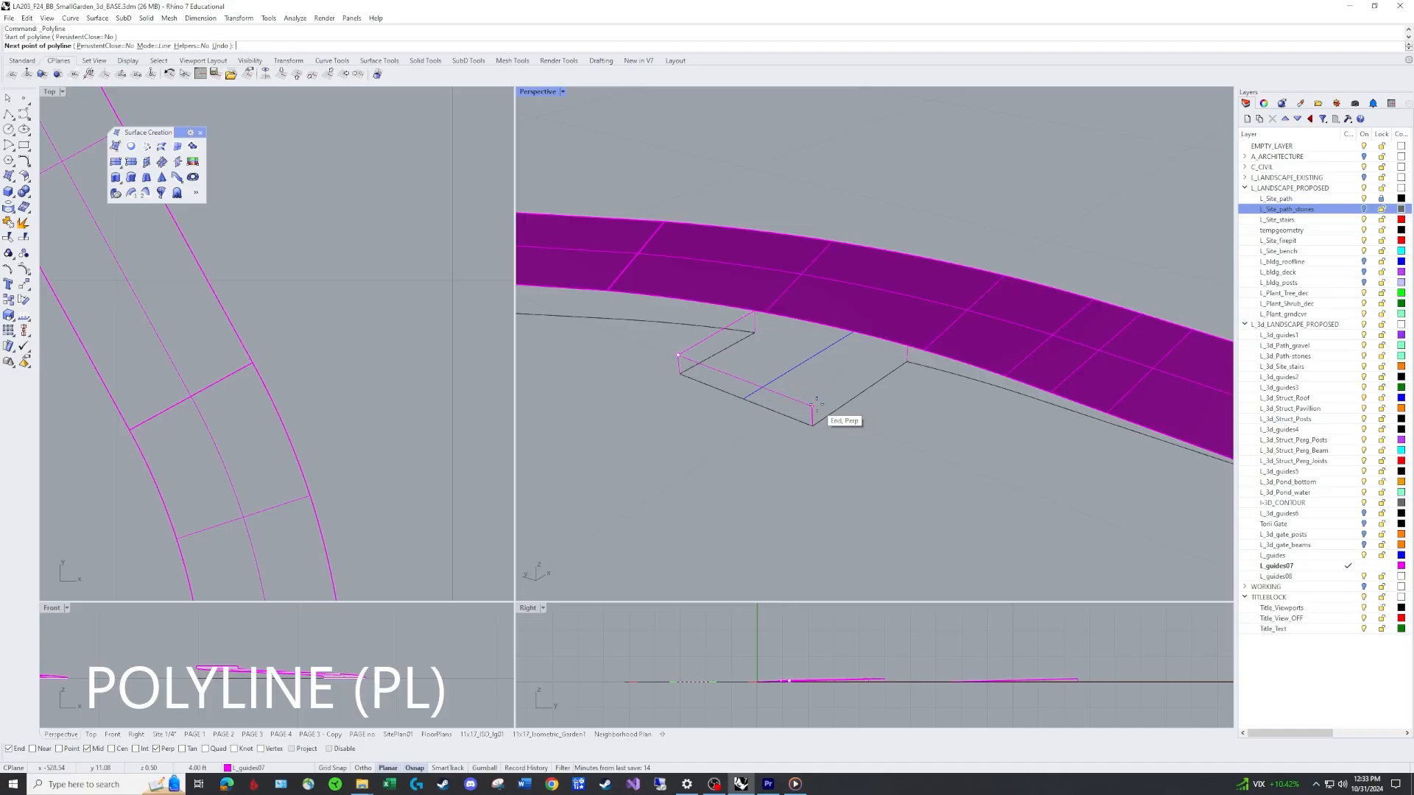
{"action": "left_click", "coordinate": [812, 406]}
{"action": "left_click", "coordinate": [907, 344]}
{"action": "key", "text": "Return"}
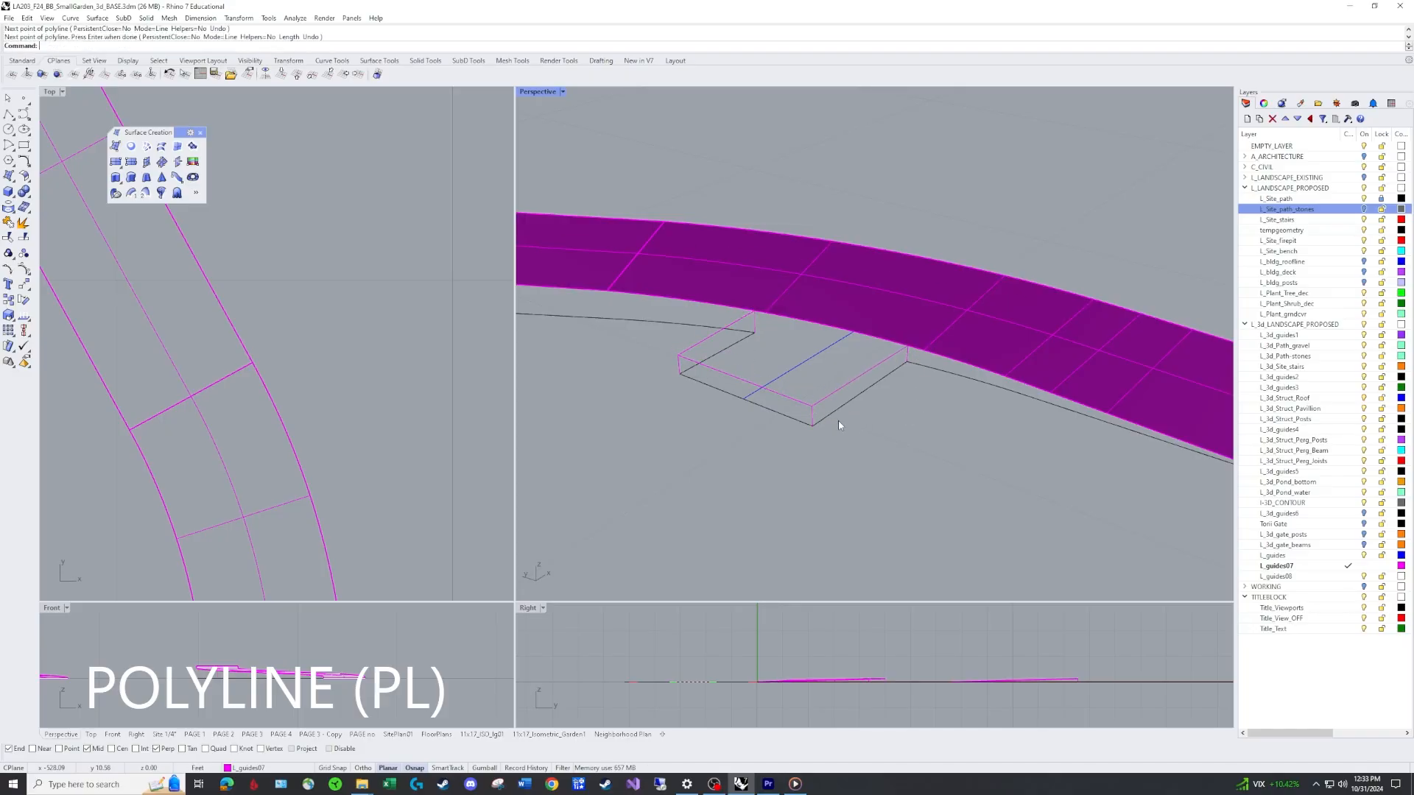
{"action": "left_click", "coordinate": [837, 391]}
{"action": "left_click", "coordinate": [782, 394]}
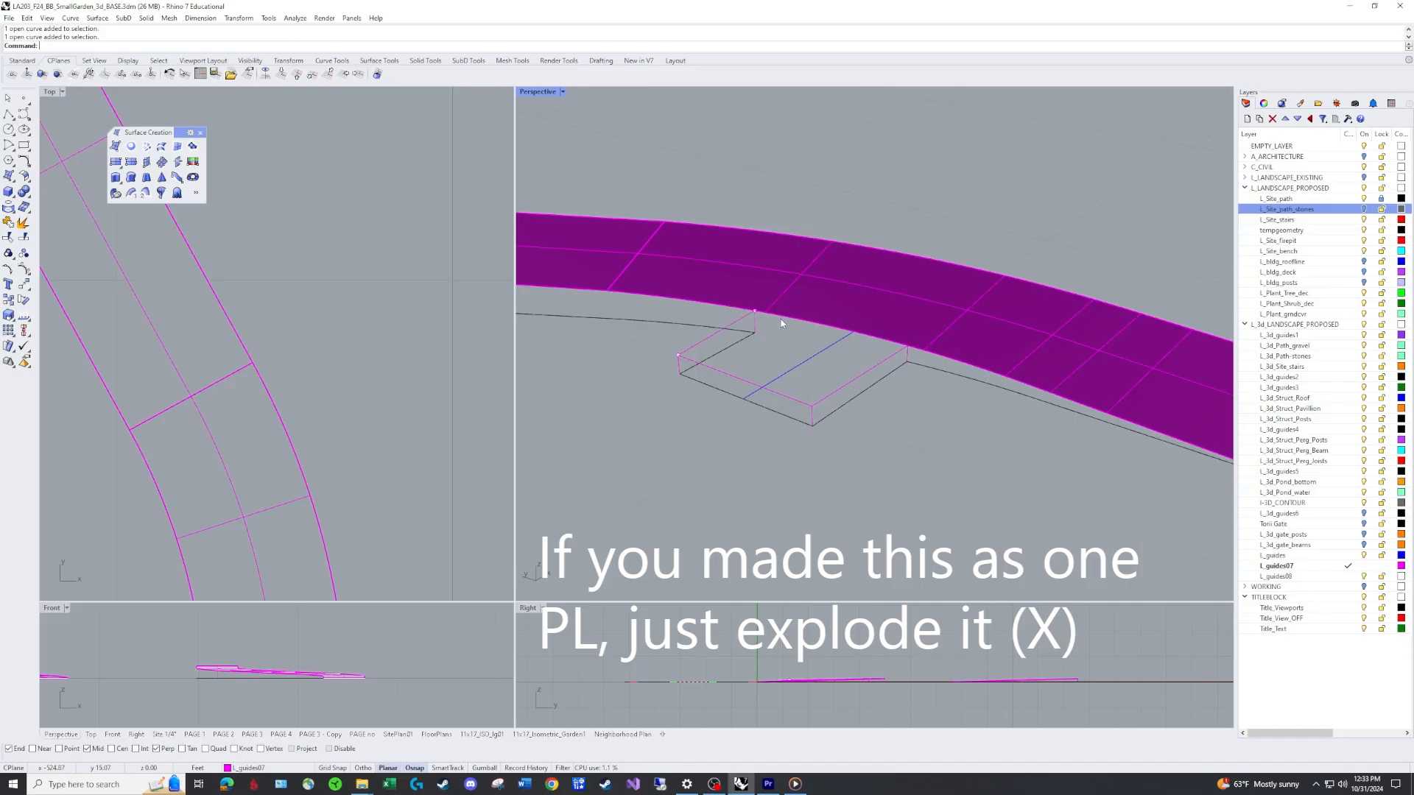
{"action": "left_click", "coordinate": [758, 312]}
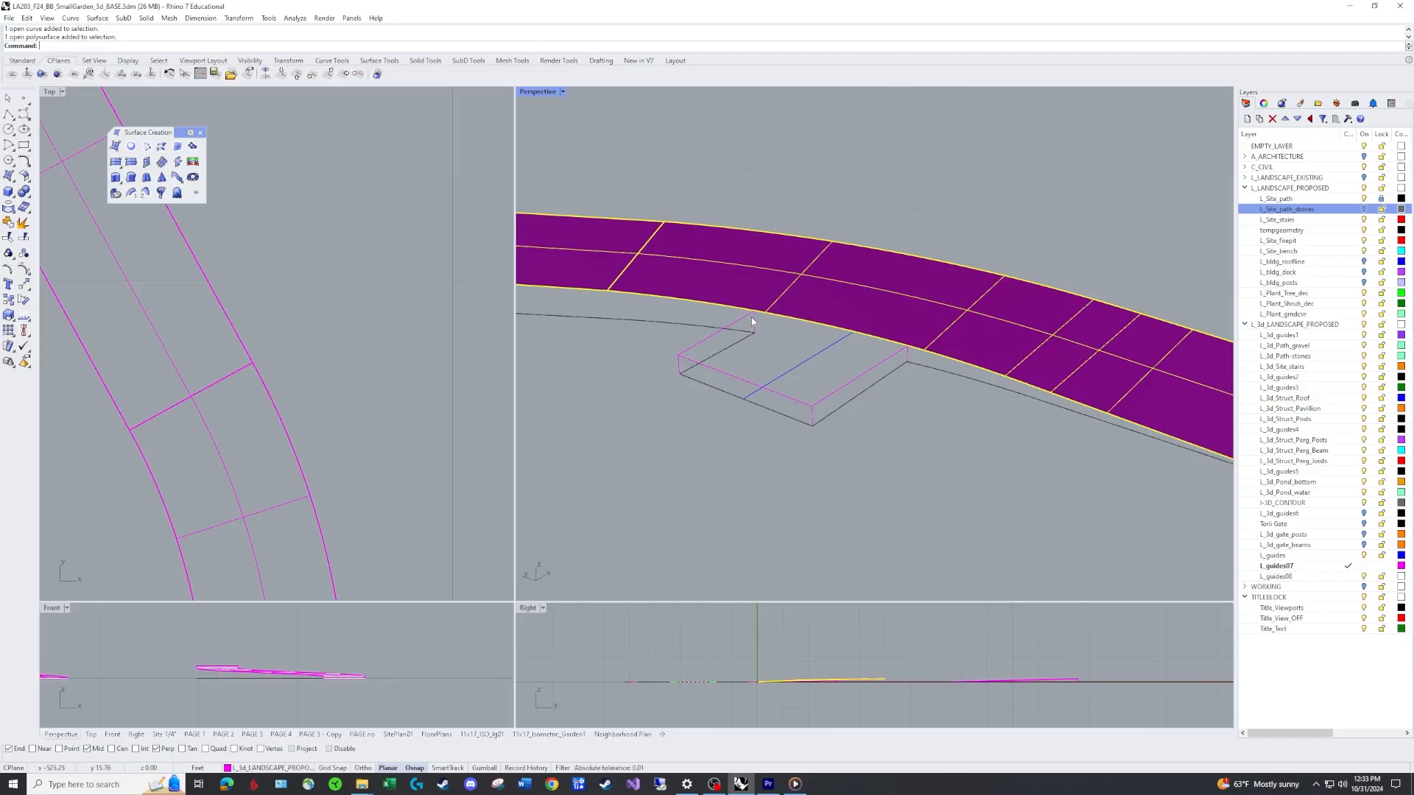
{"action": "key", "text": "Escape"}
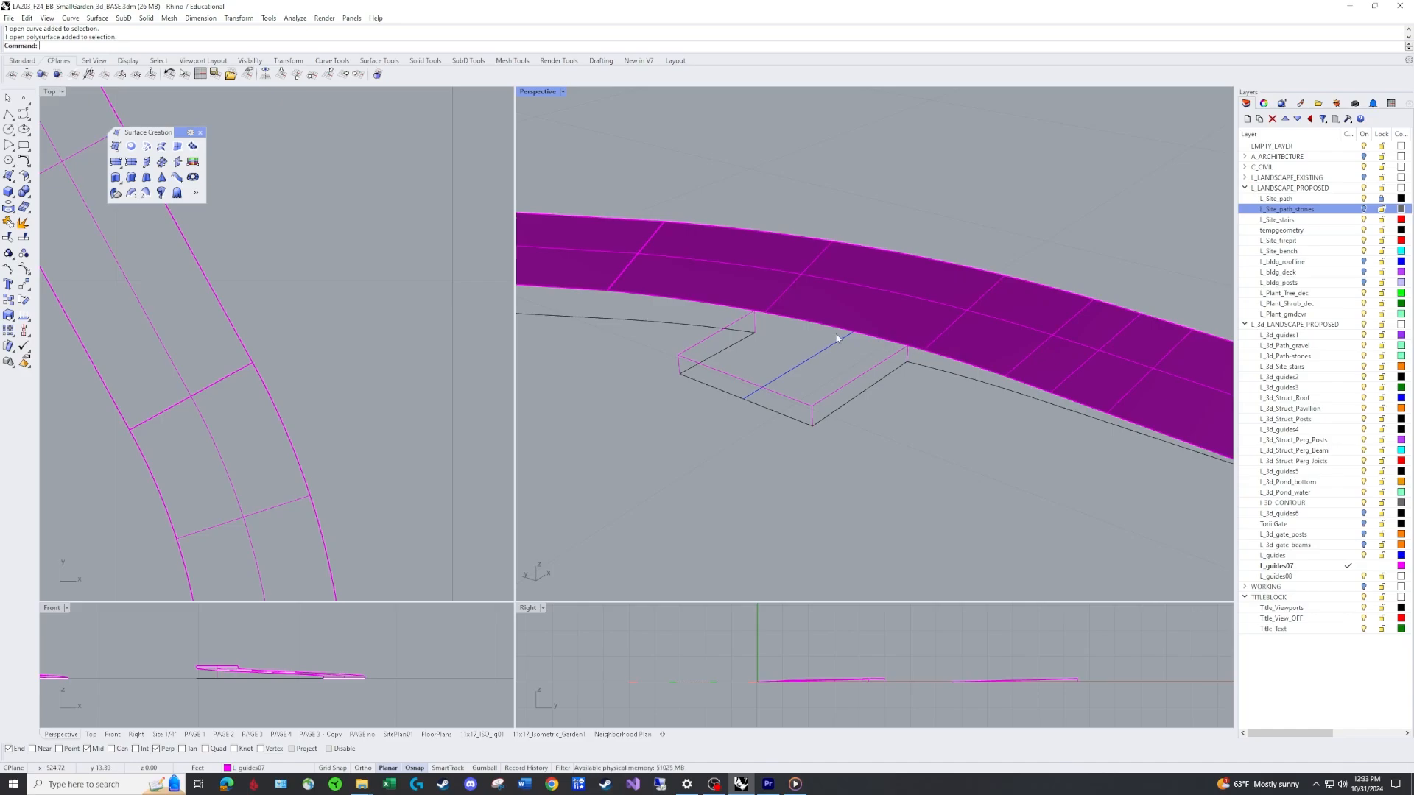
{"action": "type", "text": "up"}
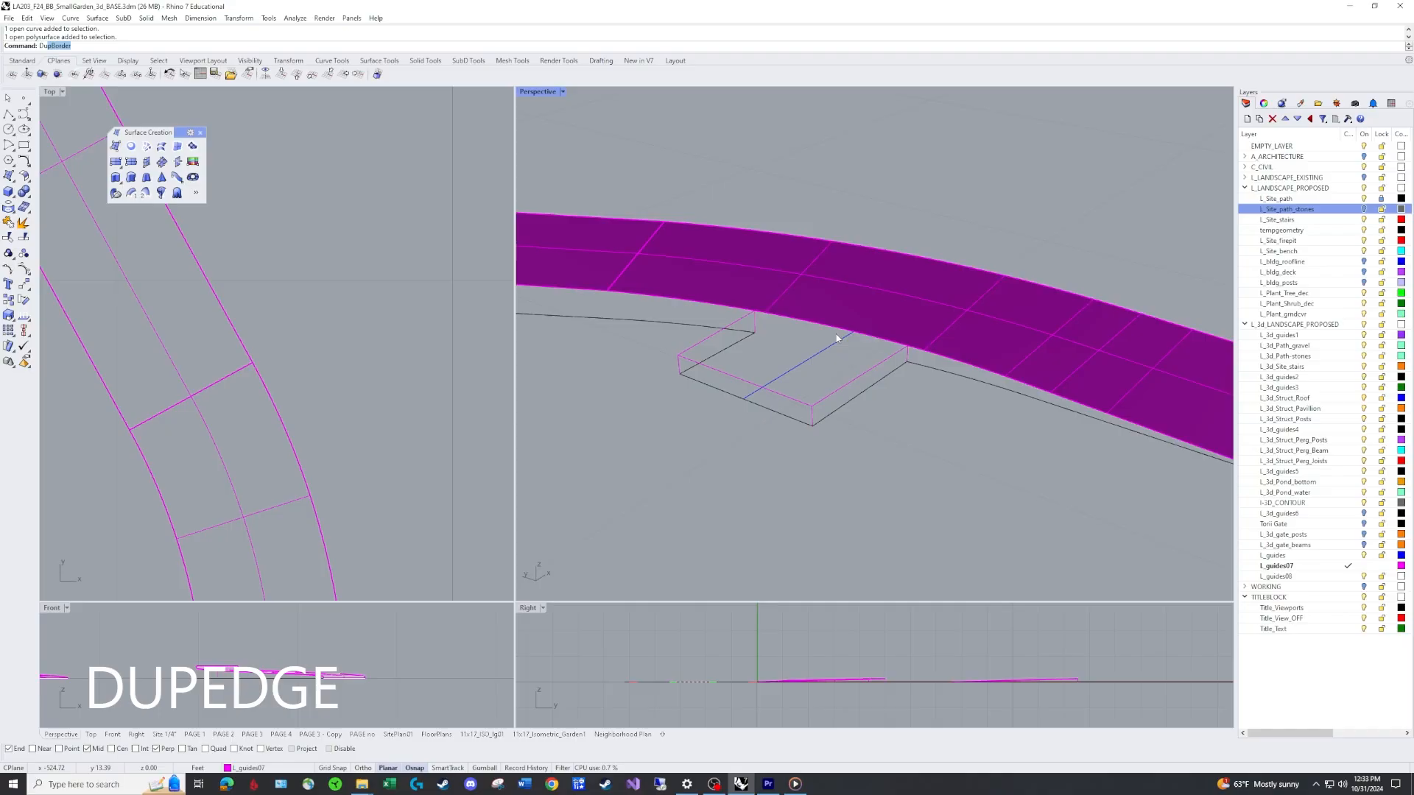
{"action": "type", "text": "Edge"}
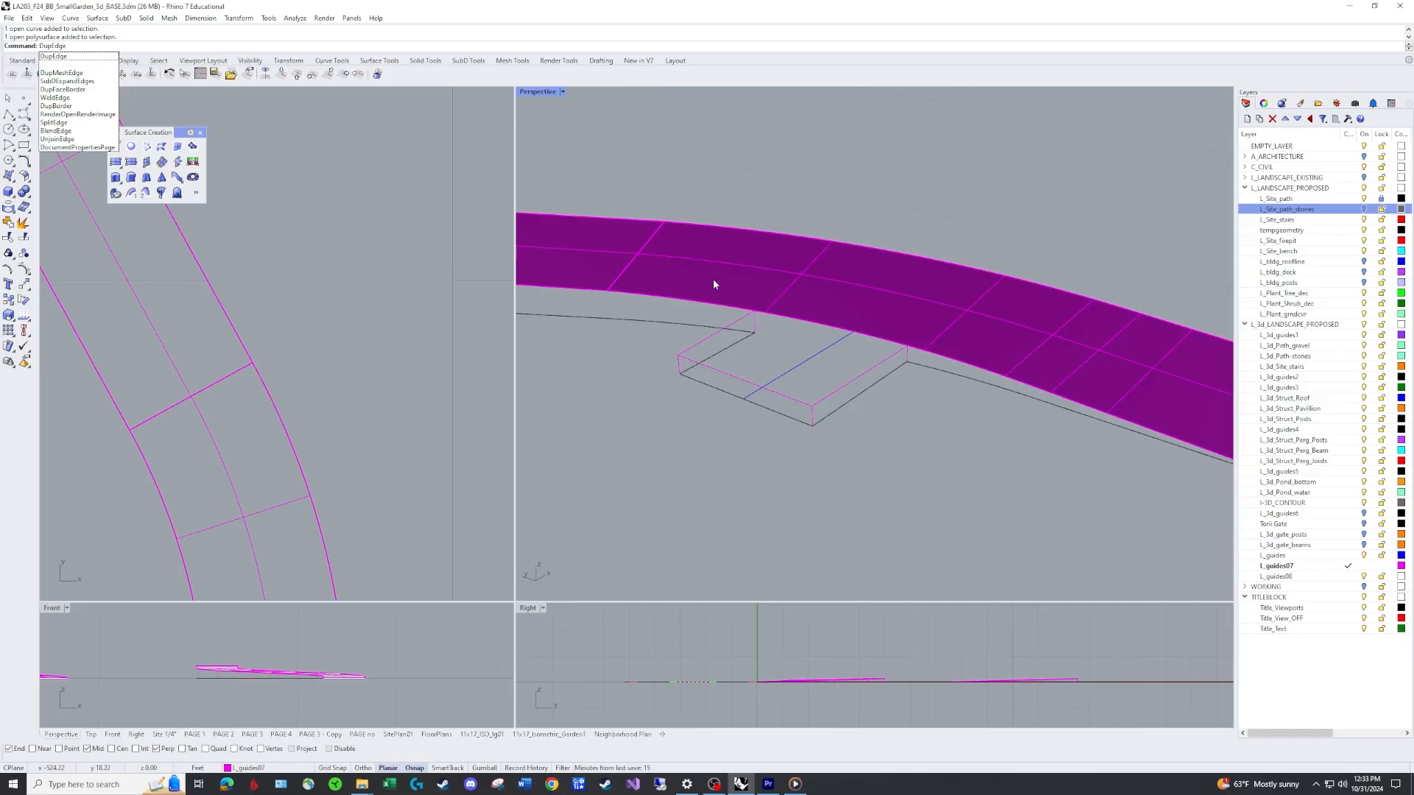
{"action": "key", "text": "Escape"}
Duplicate the border of the main path surface, then undo it.
{"action": "scroll", "coordinate": [915, 195], "scroll_direction": "down", "scroll_amount": 4}
{"action": "right_click_drag", "start_coordinate": [914, 187], "coordinate": [914, 187]}
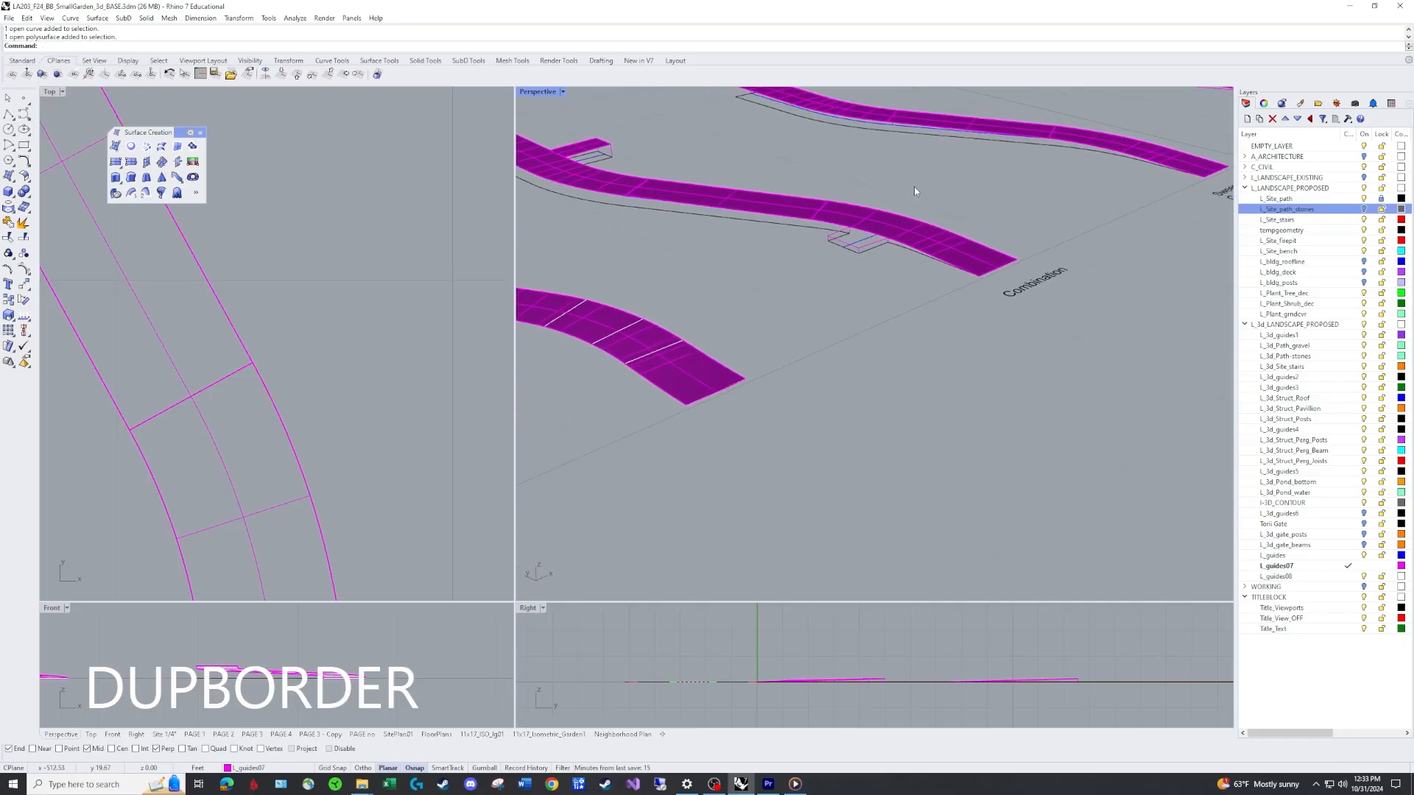
{"action": "type", "text": "DupBorder"}
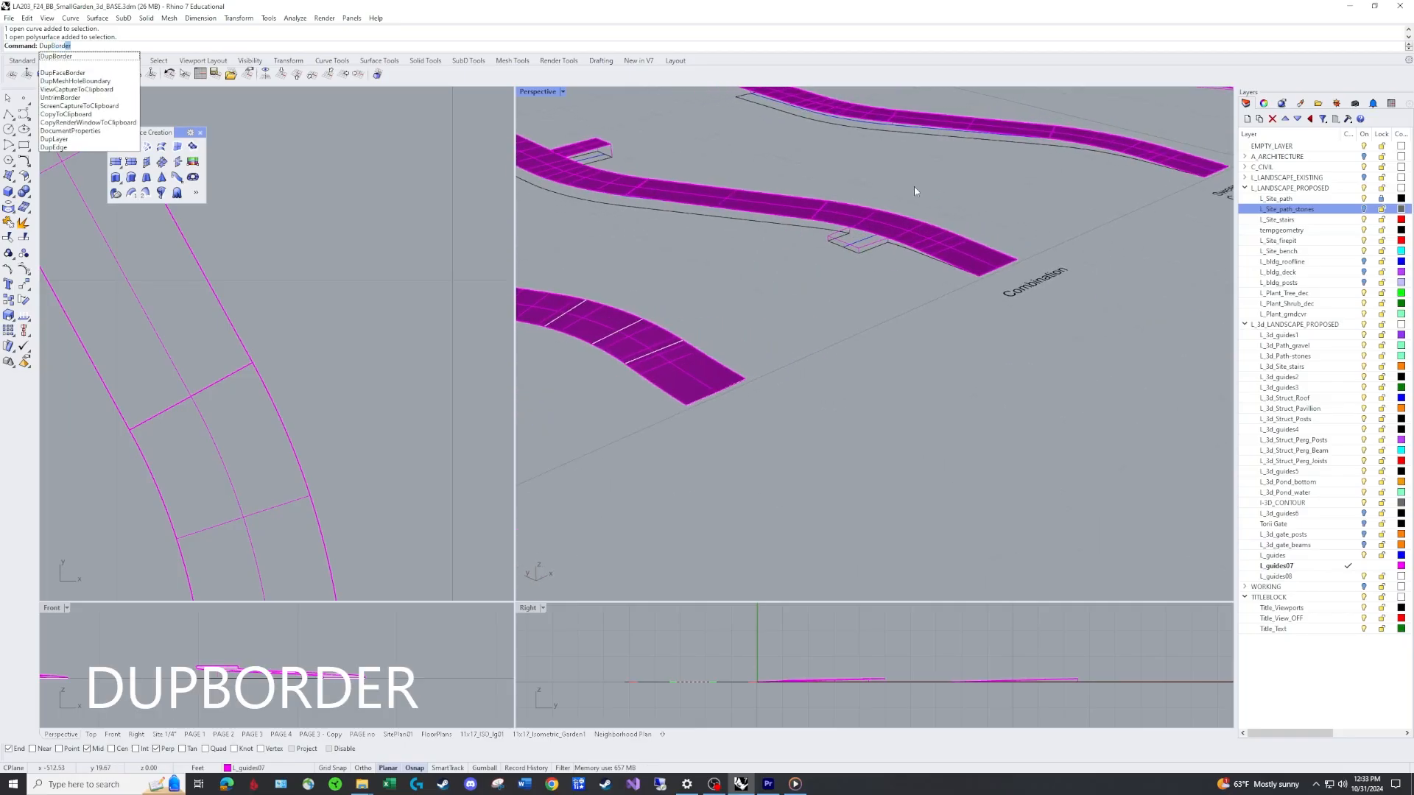
{"action": "key", "text": "Return"}
{"action": "left_click", "coordinate": [961, 219]}
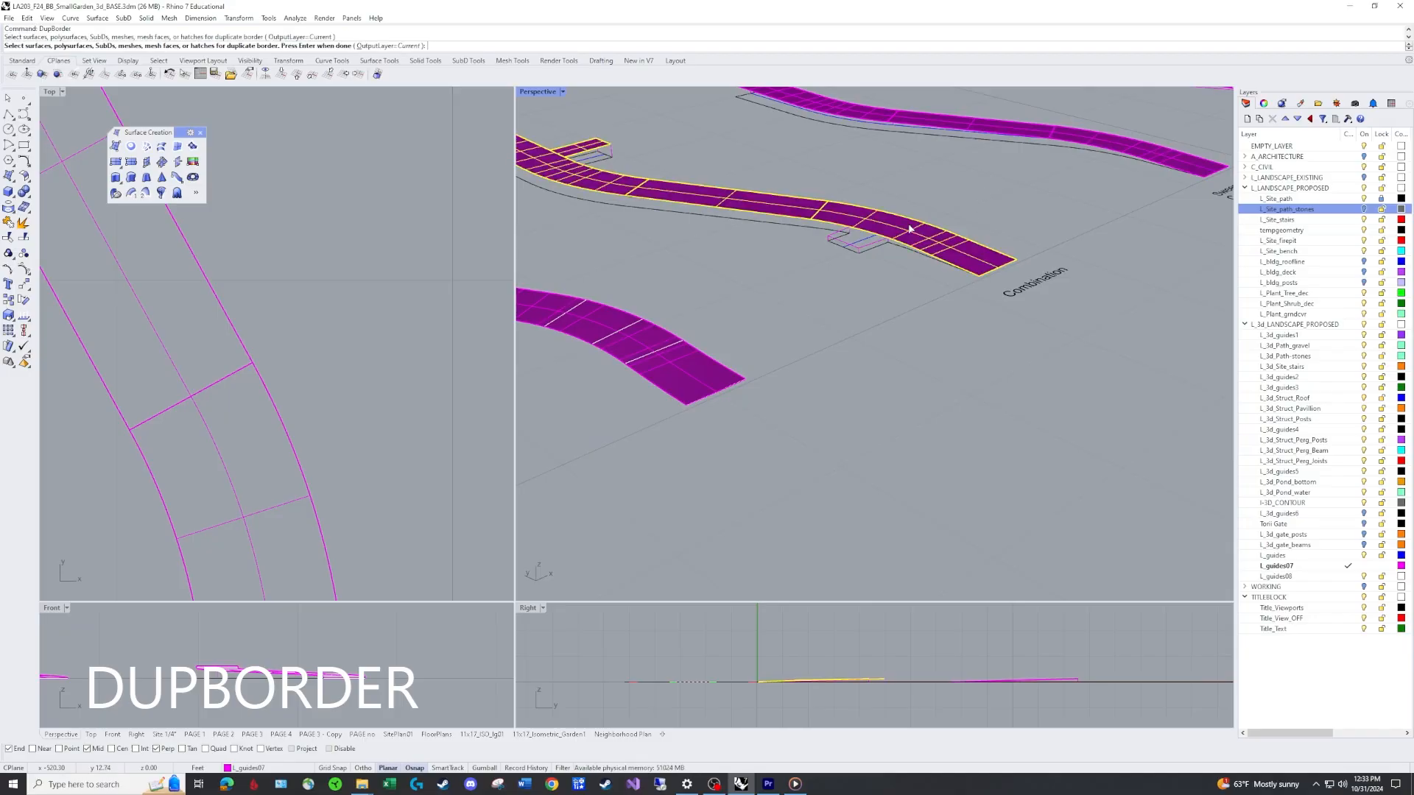
{"action": "right_click", "coordinate": [1003, 200]}
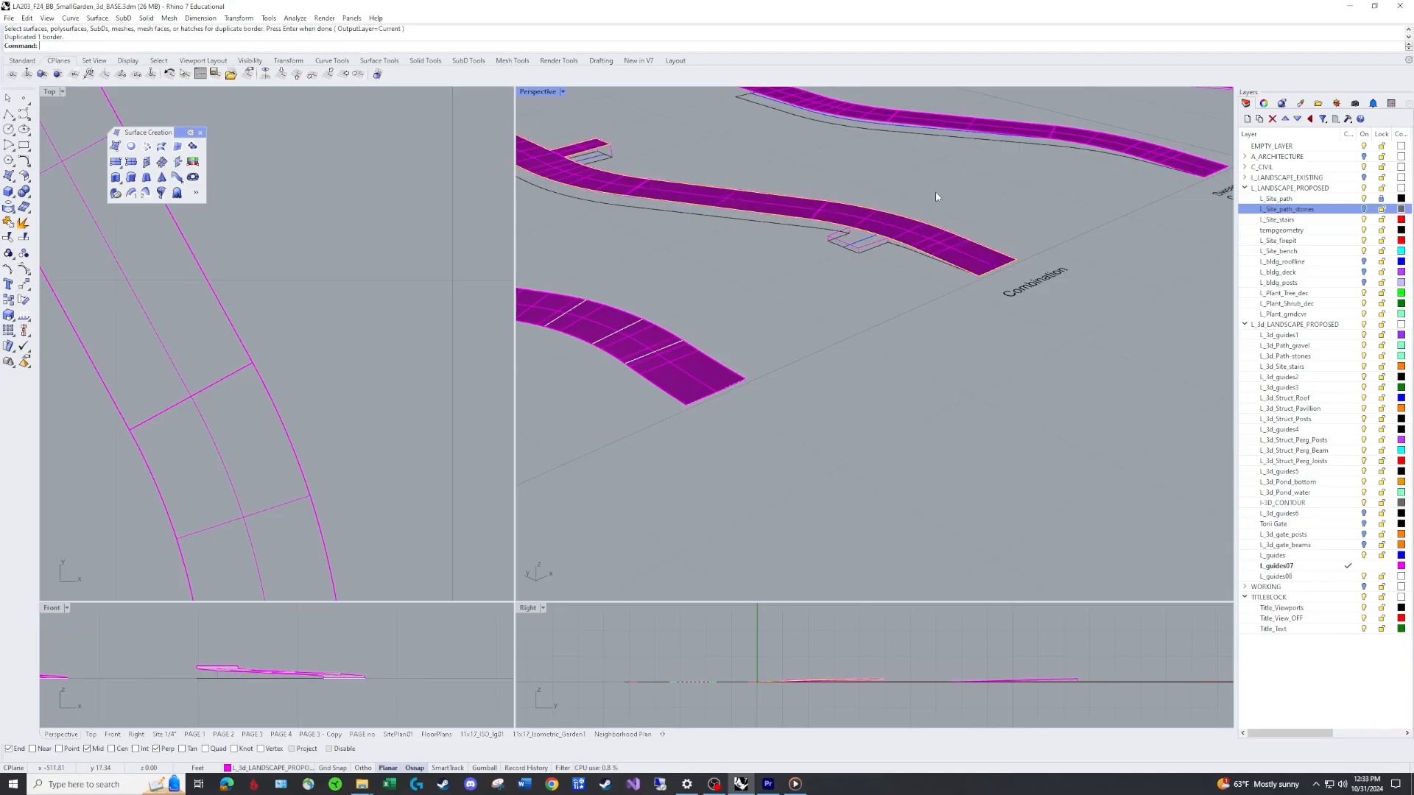
{"action": "key", "text": "ctrl+z"}
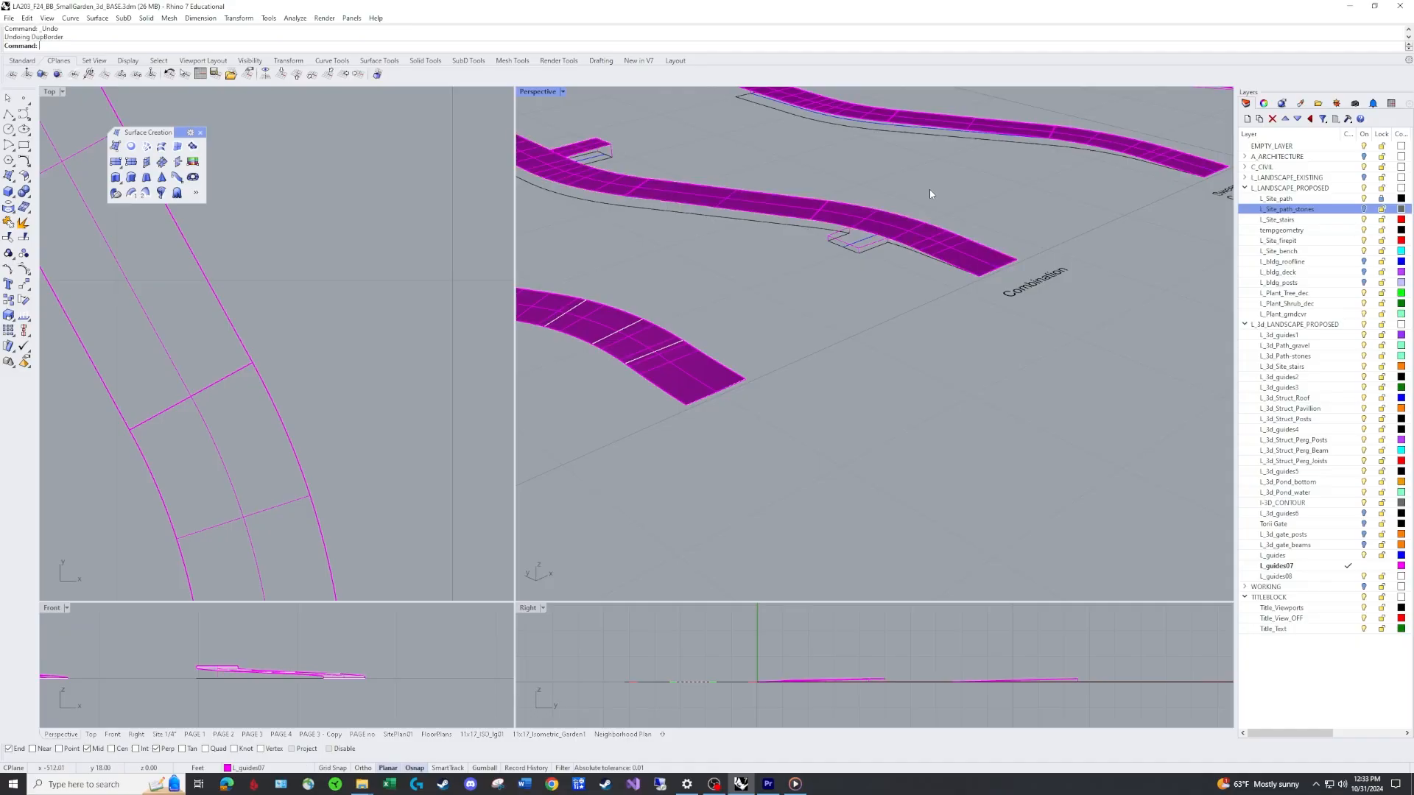
Duplicate the main path's edge running past the small branch.
{"action": "type", "text": "DupEdge"}
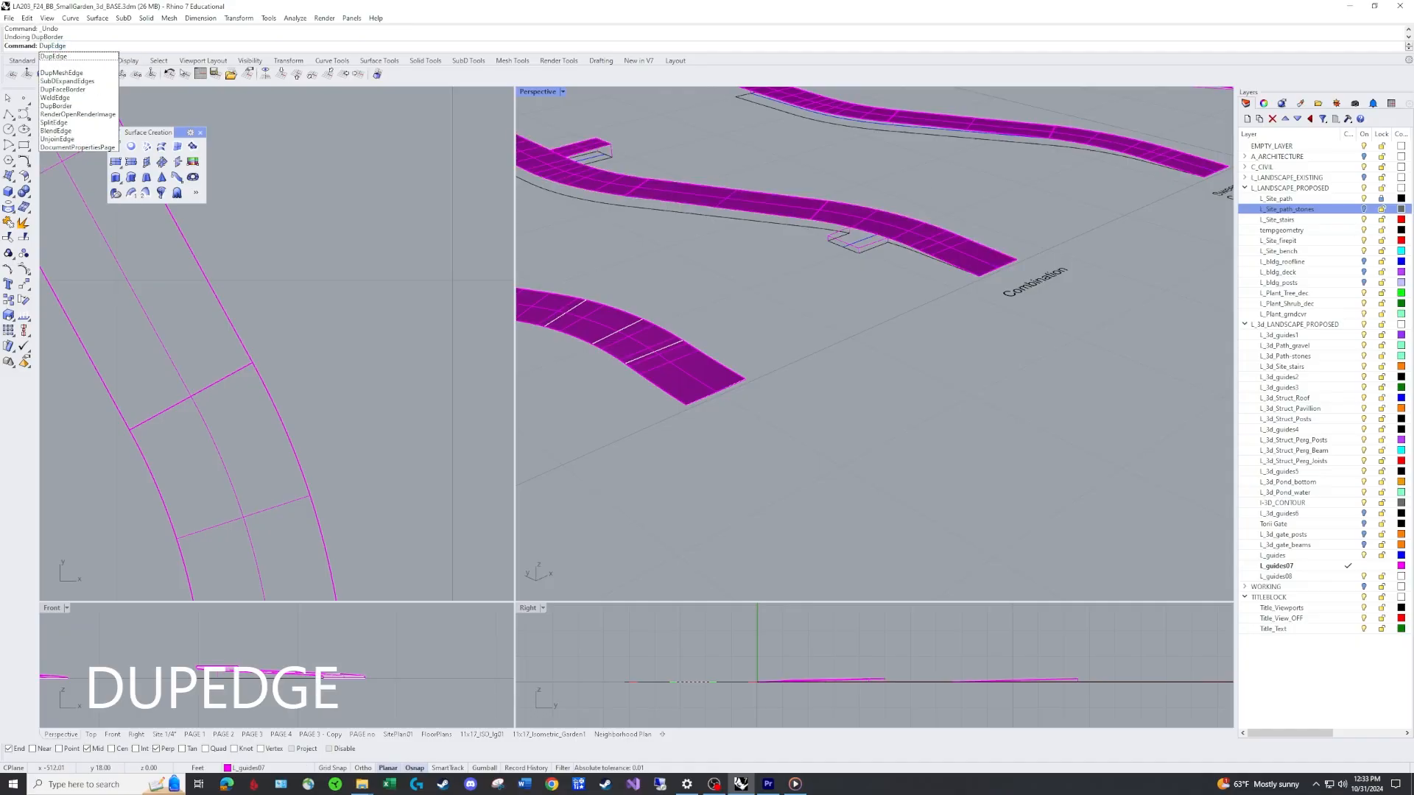
{"action": "key", "text": "Return"}
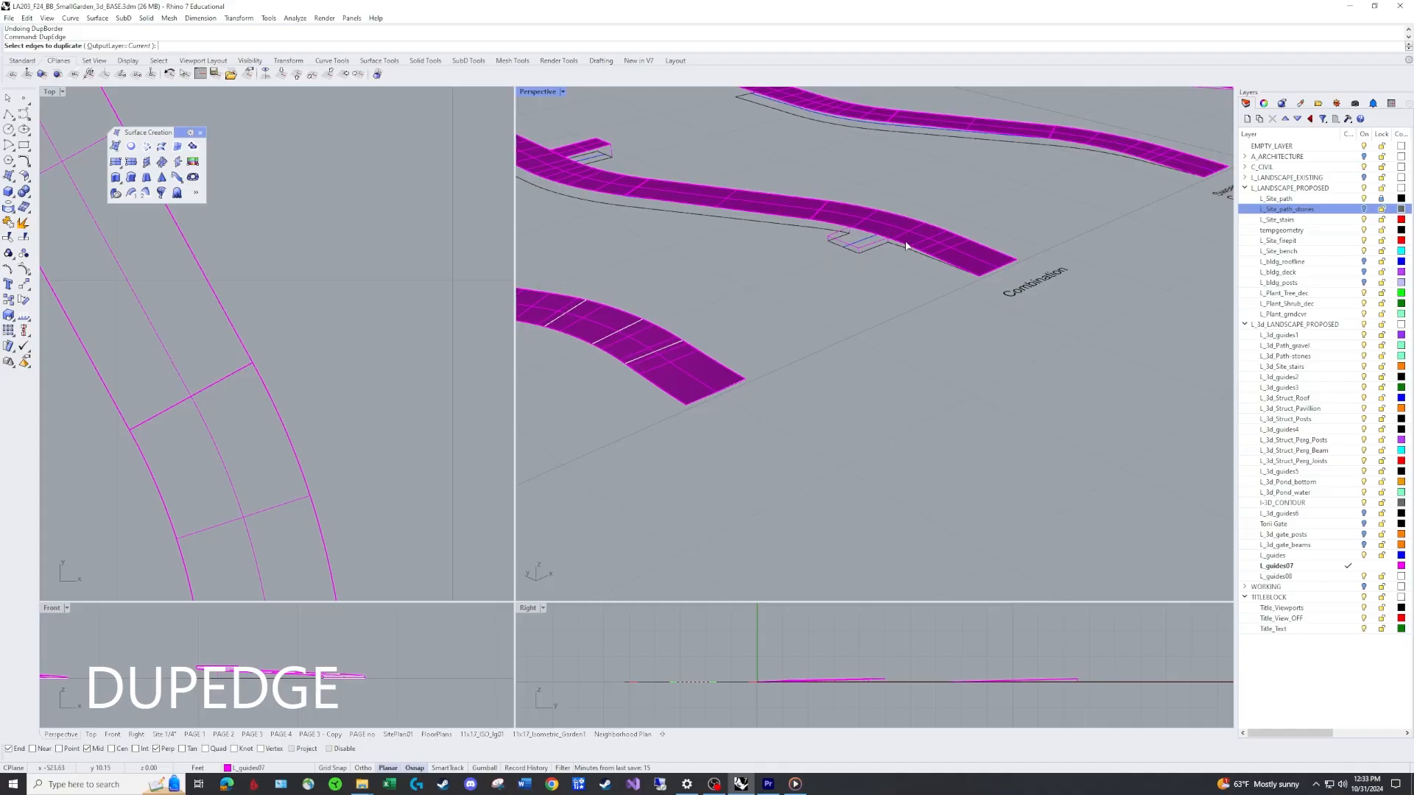
{"action": "left_click", "coordinate": [826, 221]}
{"action": "scroll", "coordinate": [826, 228], "scroll_direction": "up", "scroll_amount": 2}
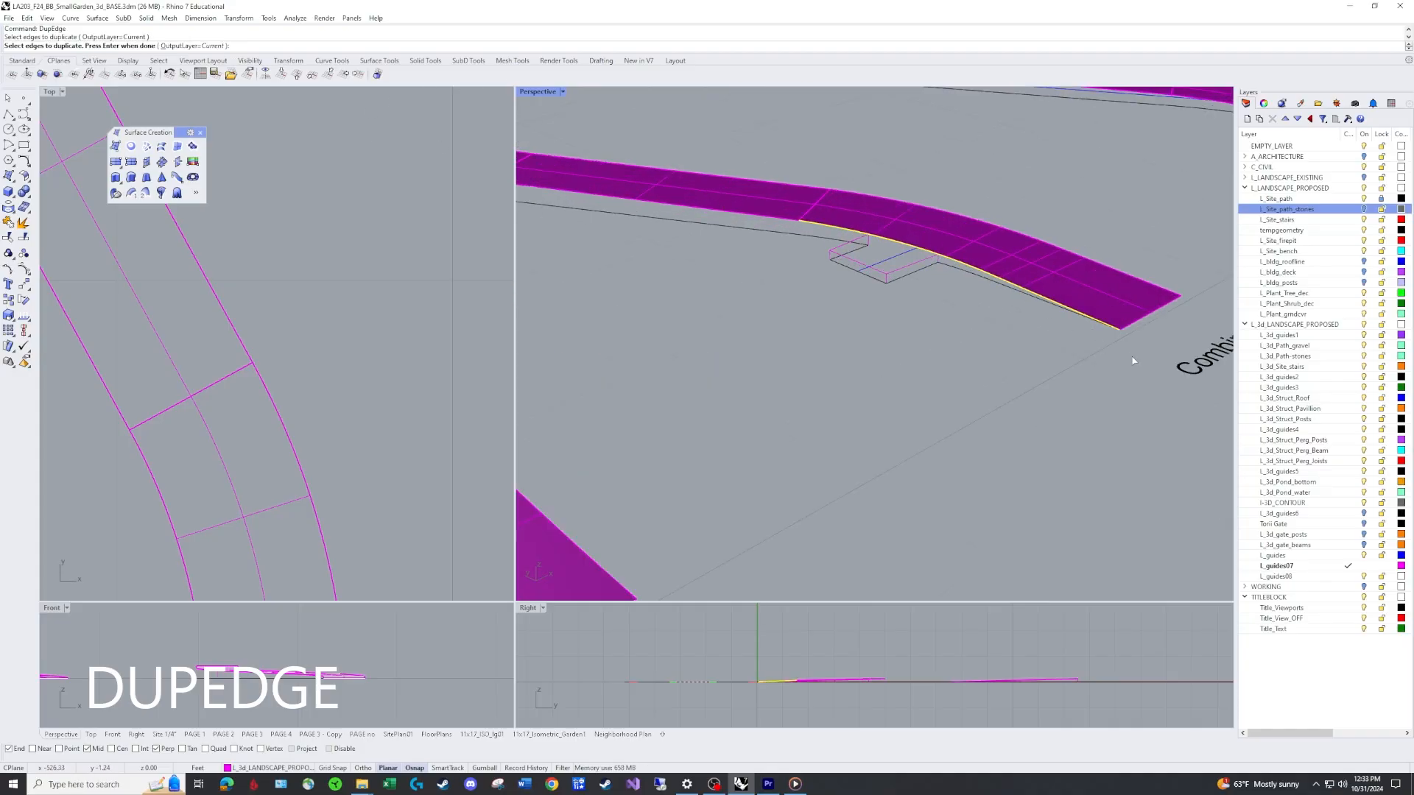
{"action": "key", "text": "Return"}
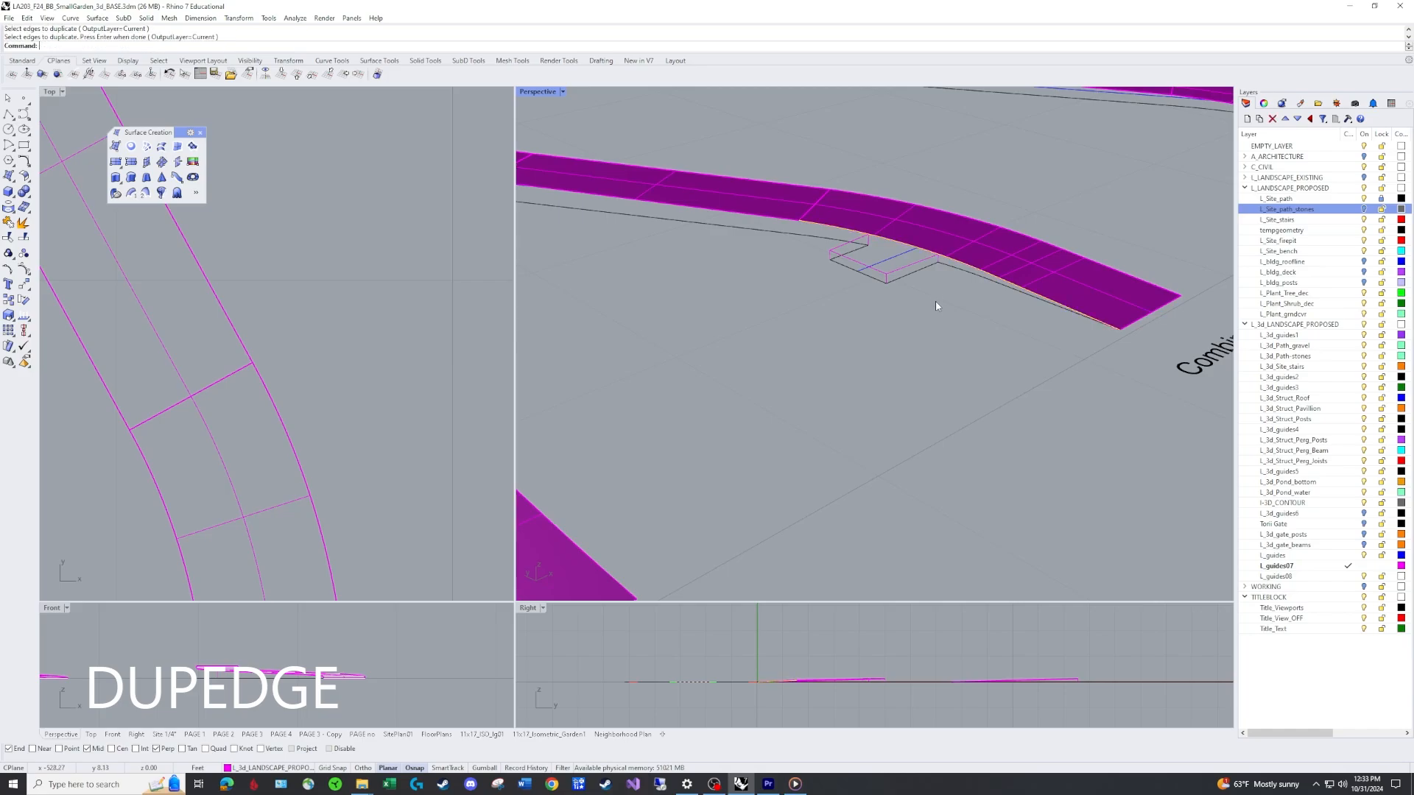
Move the main path surface onto the L_guides layer.
{"action": "left_click", "coordinate": [938, 260]}
{"action": "left_click", "coordinate": [953, 278]}
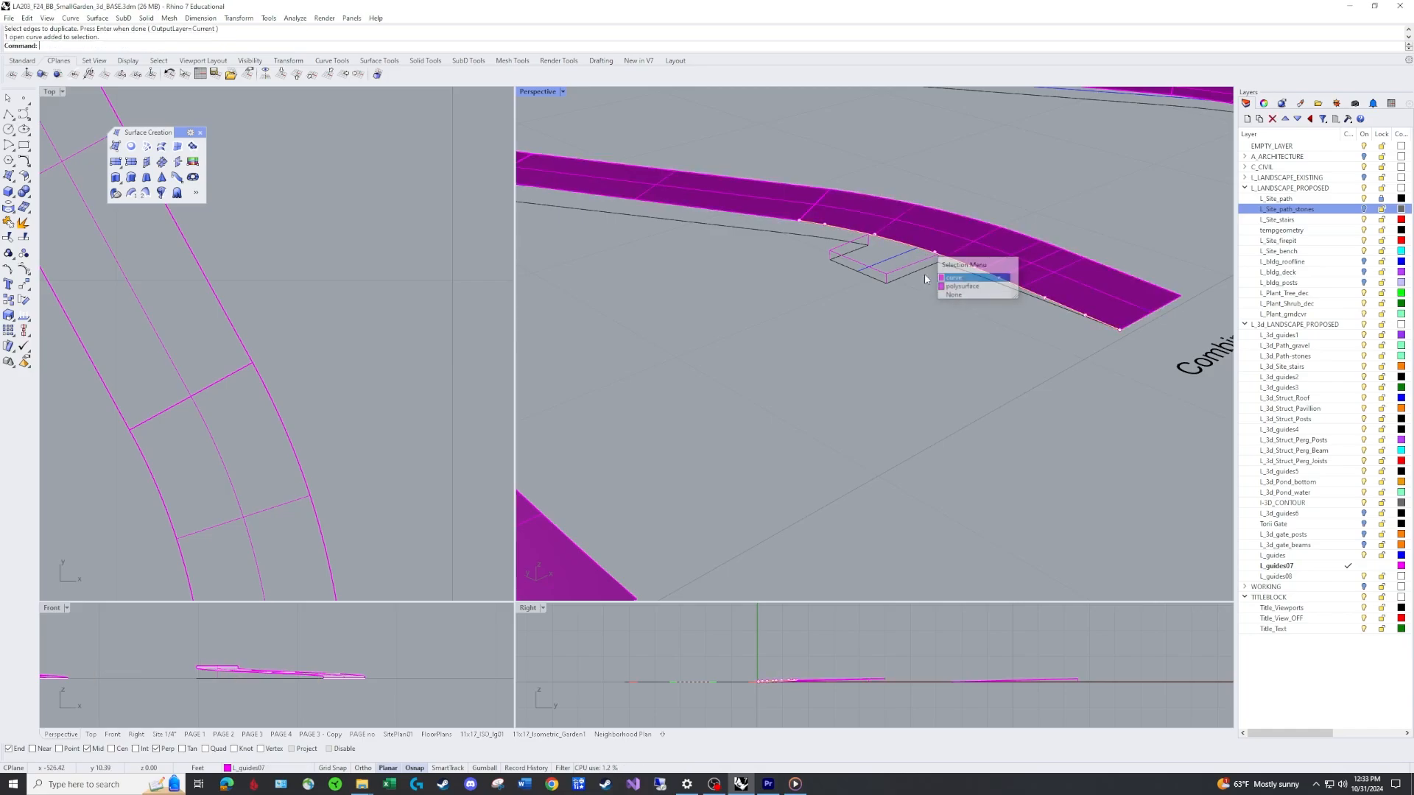
{"action": "left_click", "coordinate": [1101, 289]}
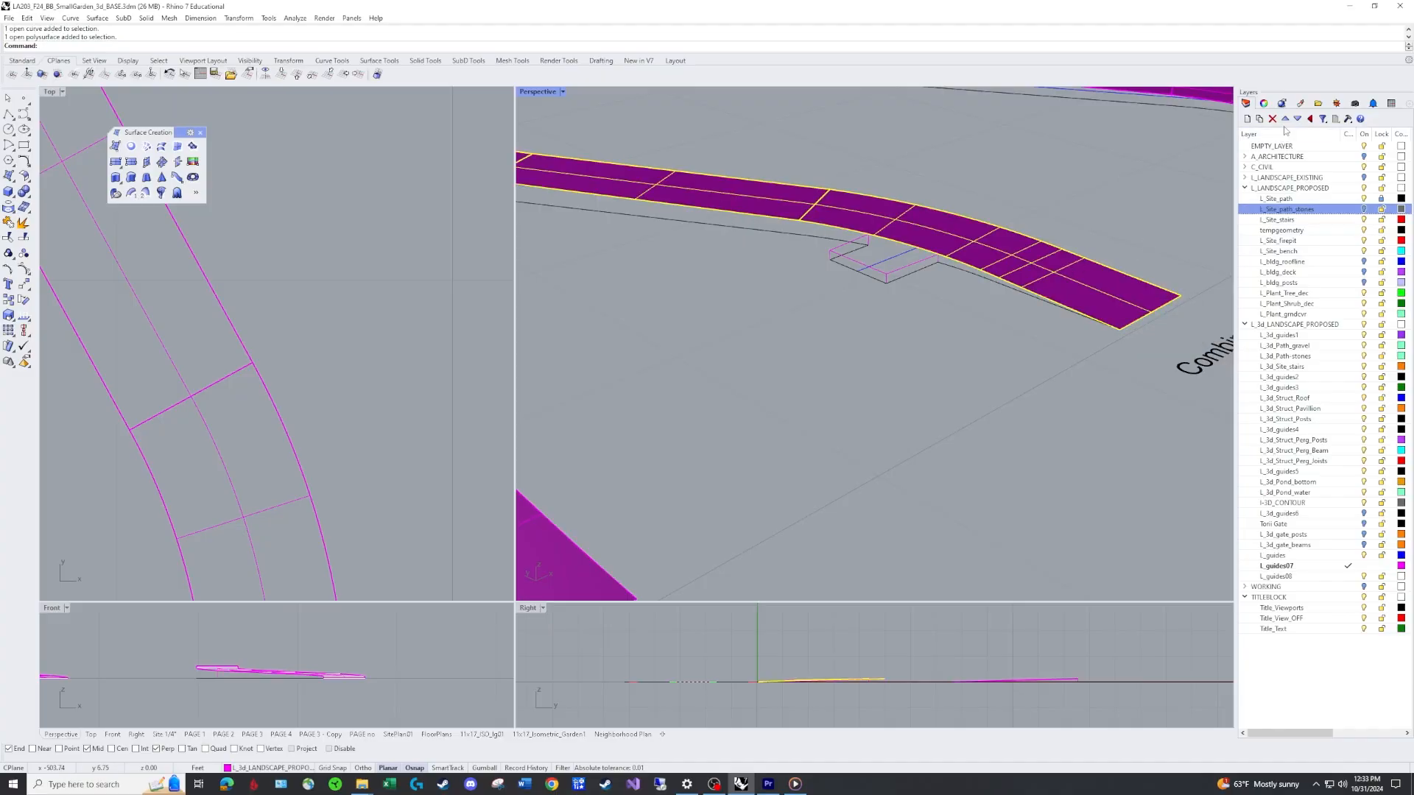
{"action": "left_click", "coordinate": [1263, 103]}
{"action": "left_click", "coordinate": [1402, 176]}
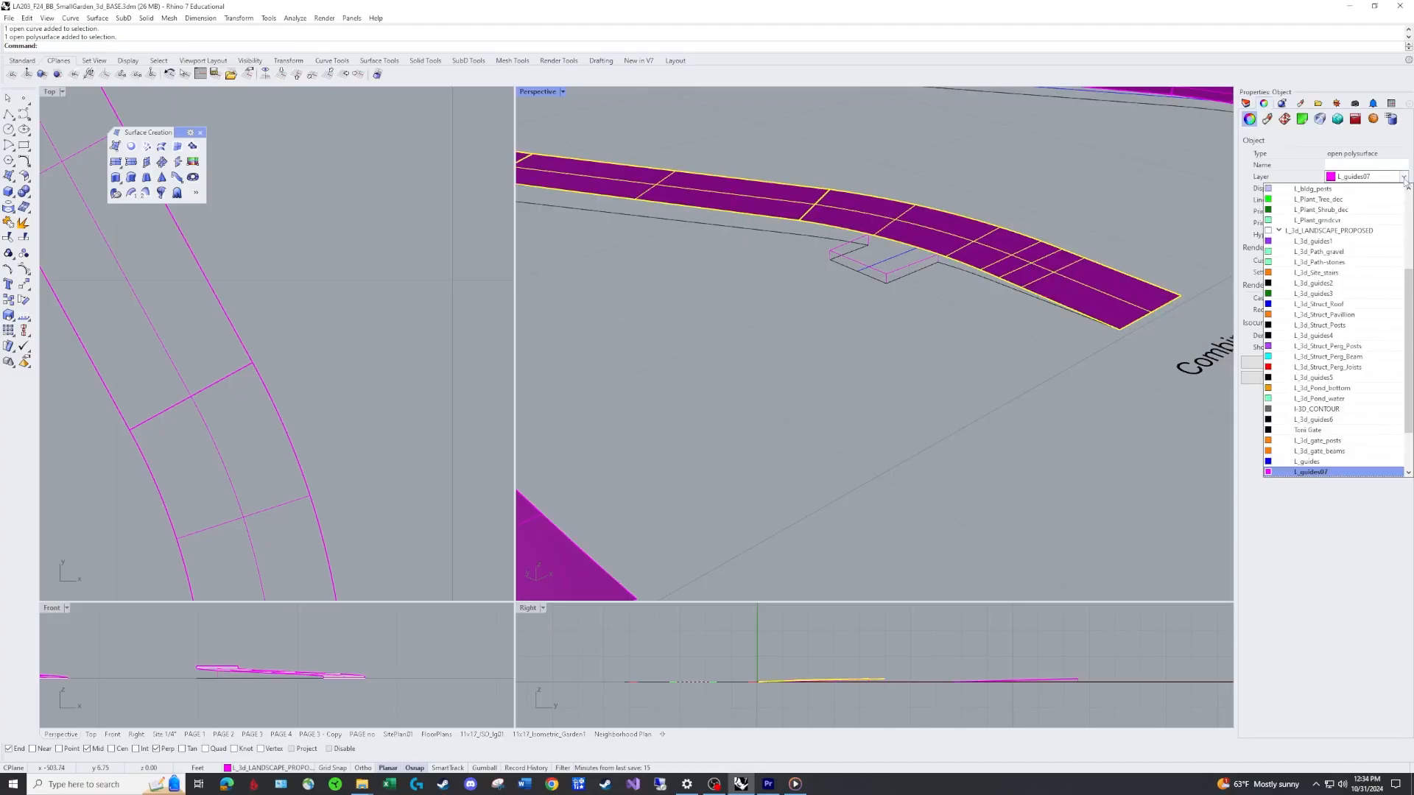
{"action": "left_click", "coordinate": [1295, 455]}
{"action": "left_click", "coordinate": [977, 319]}
Trim the duplicated main path edge so only the segment between the small branch's two side lines remains.
{"action": "scroll", "coordinate": [929, 262], "scroll_direction": "up", "scroll_amount": 4}
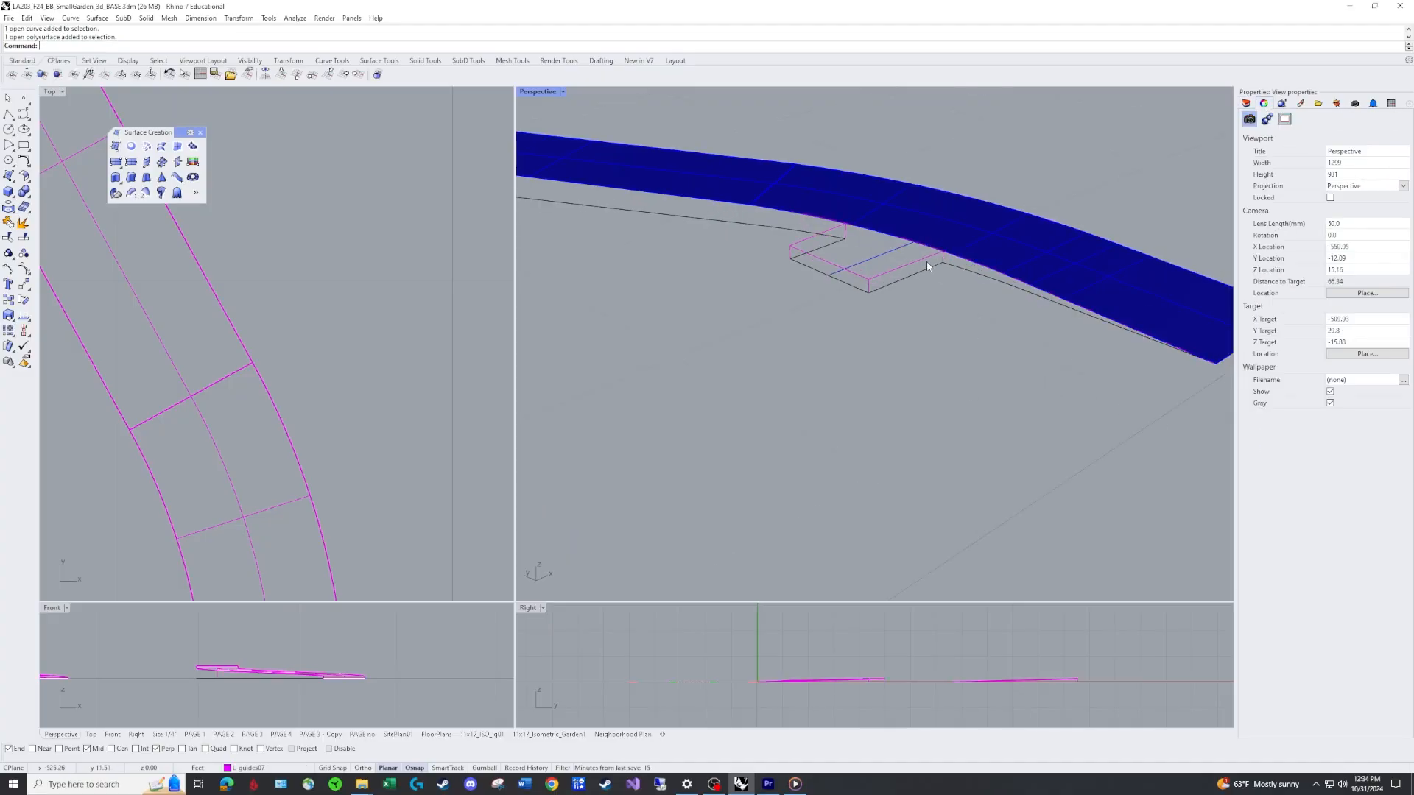
{"action": "left_click", "coordinate": [926, 250]}
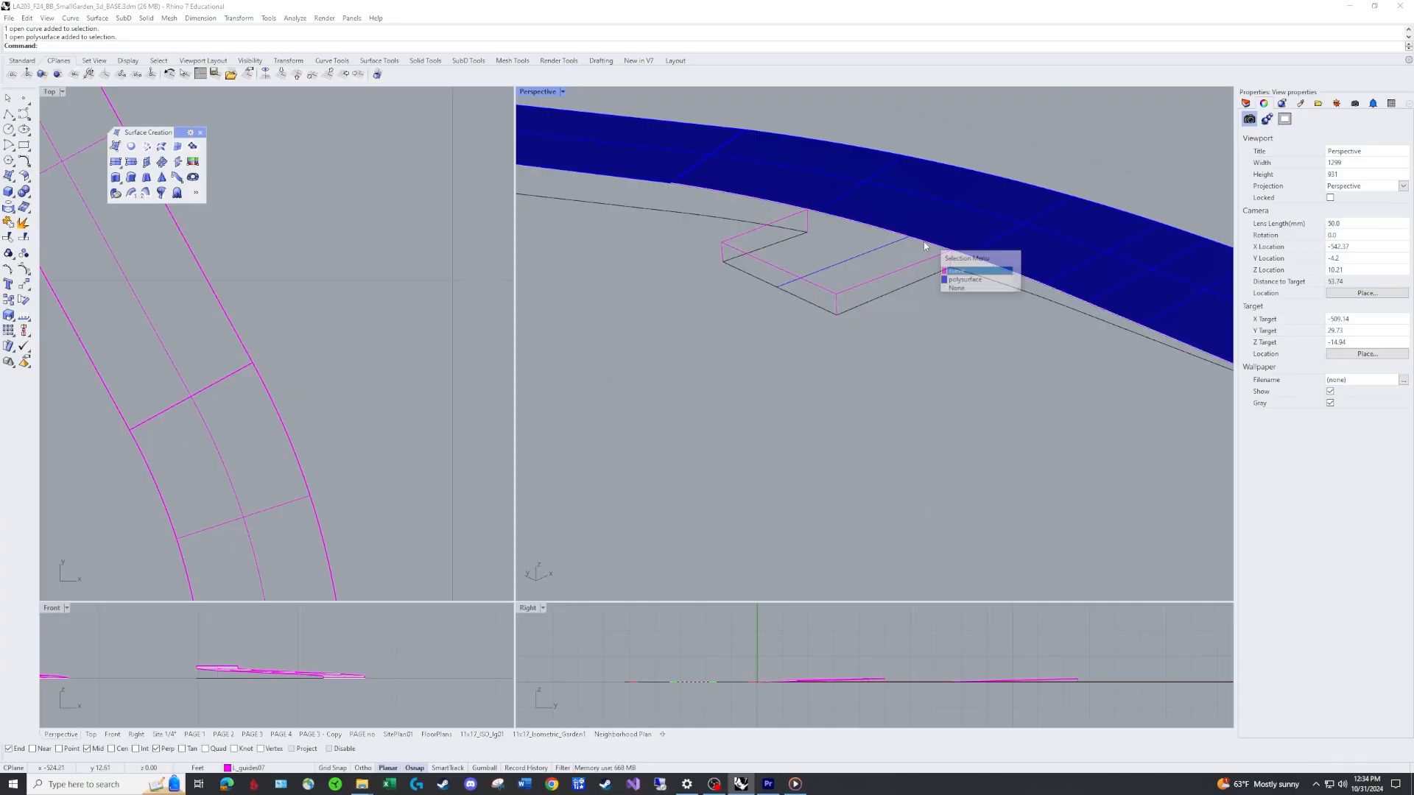
{"action": "left_click", "coordinate": [957, 271]}
{"action": "scroll", "coordinate": [942, 328], "scroll_direction": "down", "scroll_amount": 3}
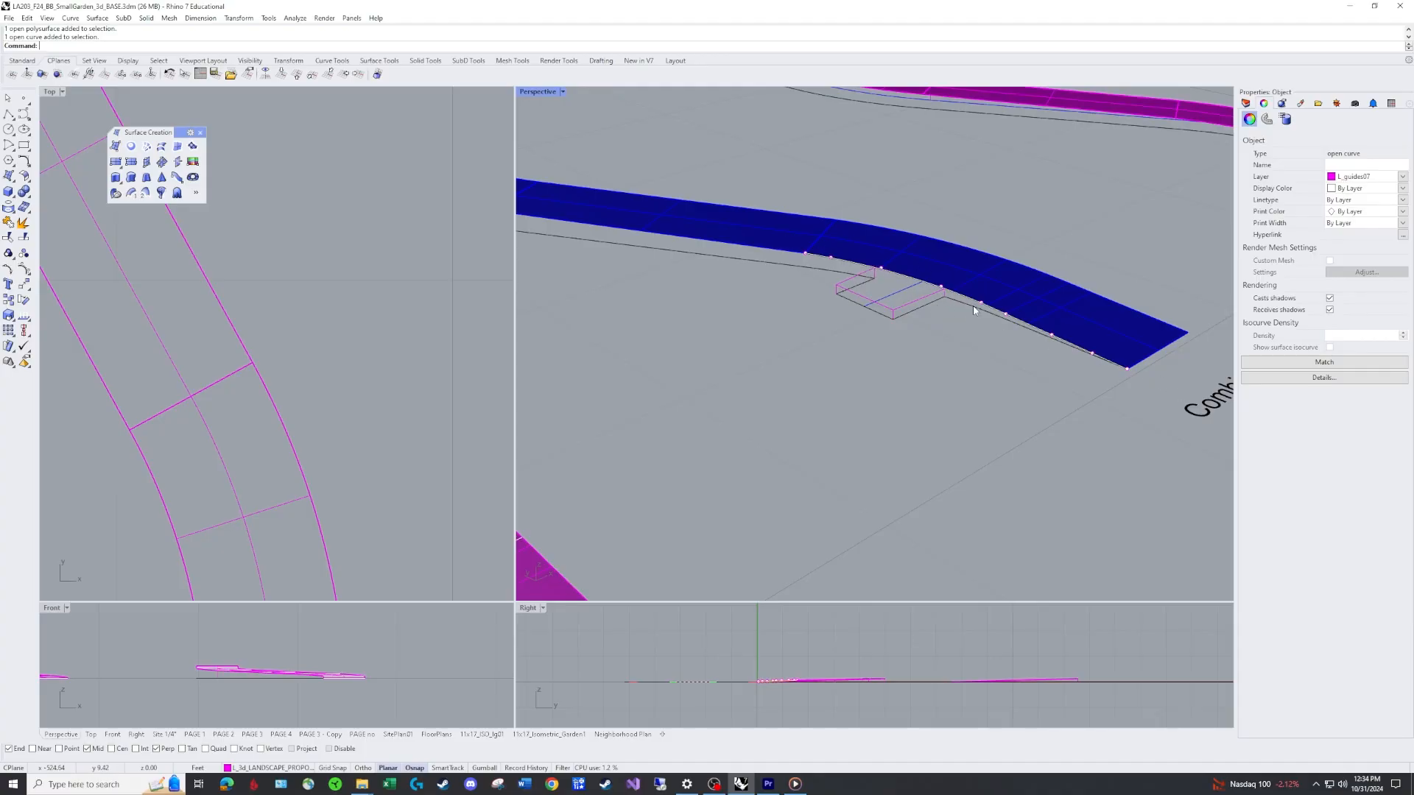
{"action": "scroll", "coordinate": [866, 265], "scroll_direction": "up", "scroll_amount": 5}
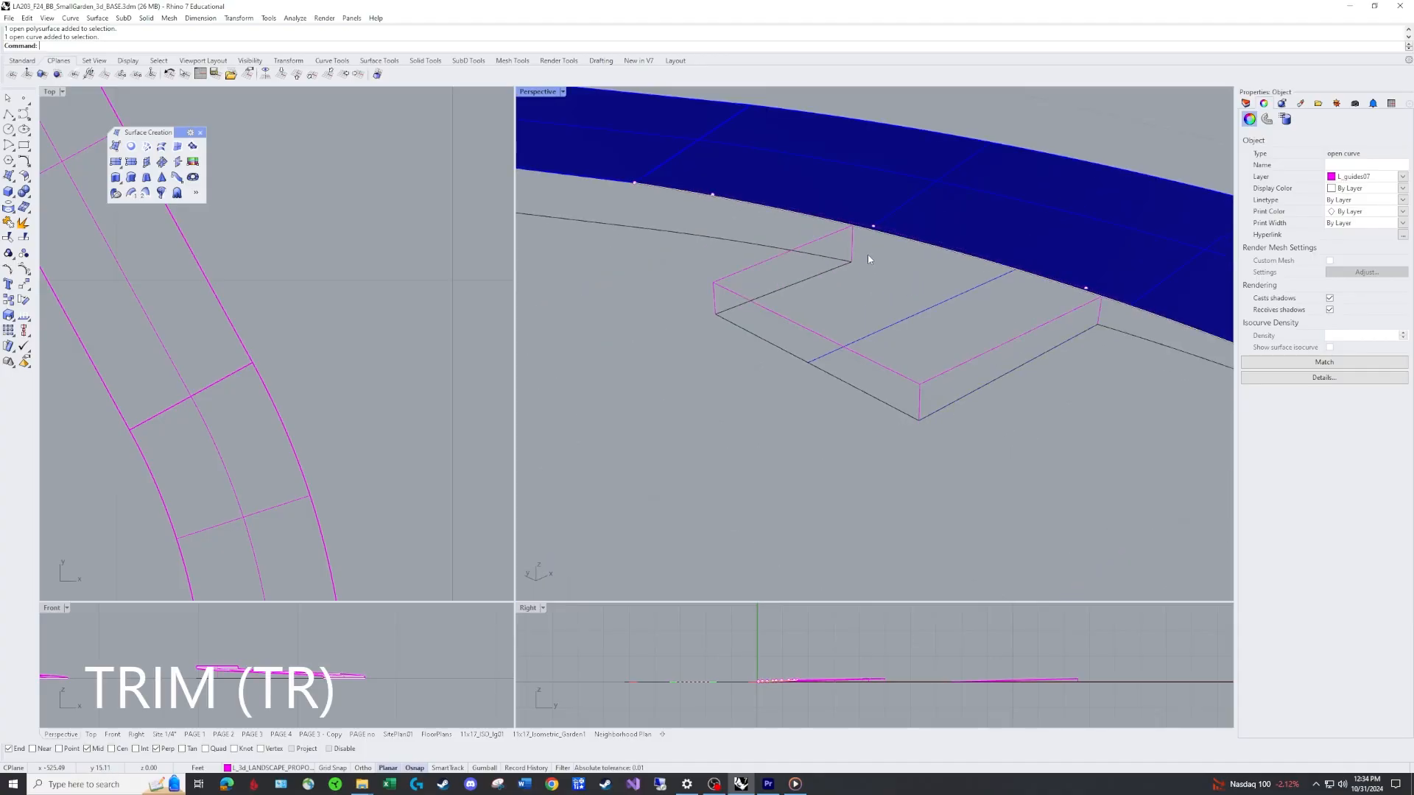
{"action": "key", "text": "Escape"}
{"action": "type", "text": "tr"}
{"action": "key", "text": "Return"}
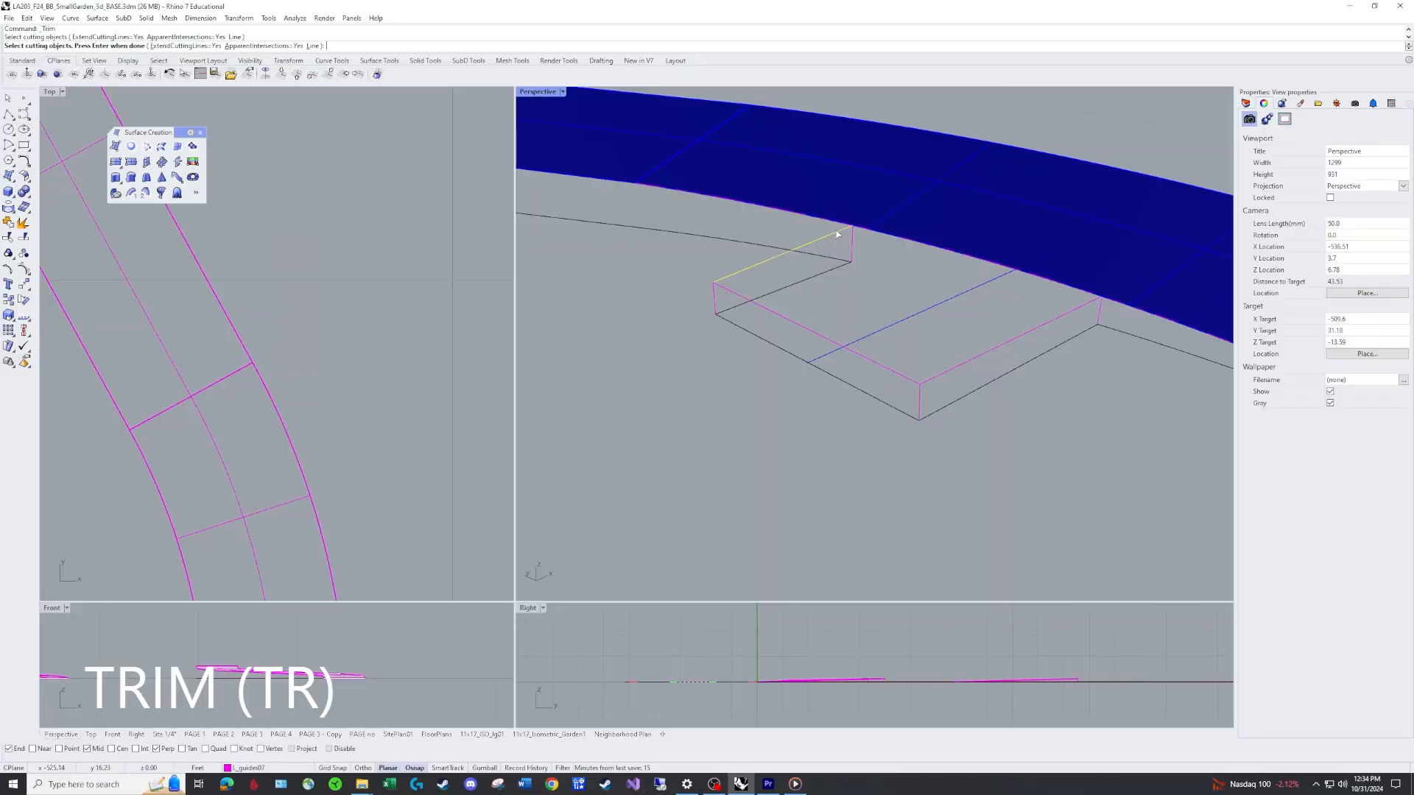
{"action": "left_click", "coordinate": [1064, 316]}
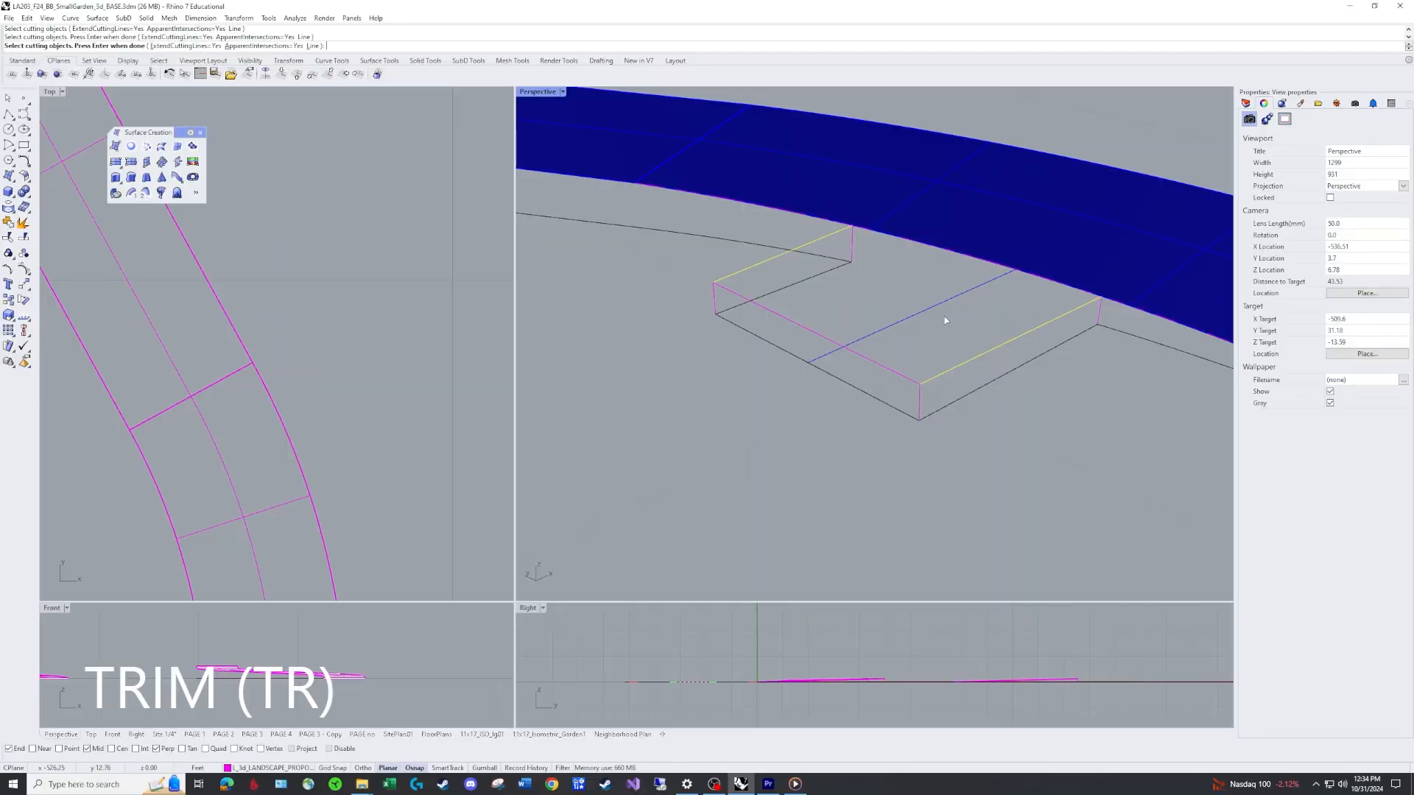
{"action": "key", "text": "Return"}
{"action": "left_click", "coordinate": [815, 219]}
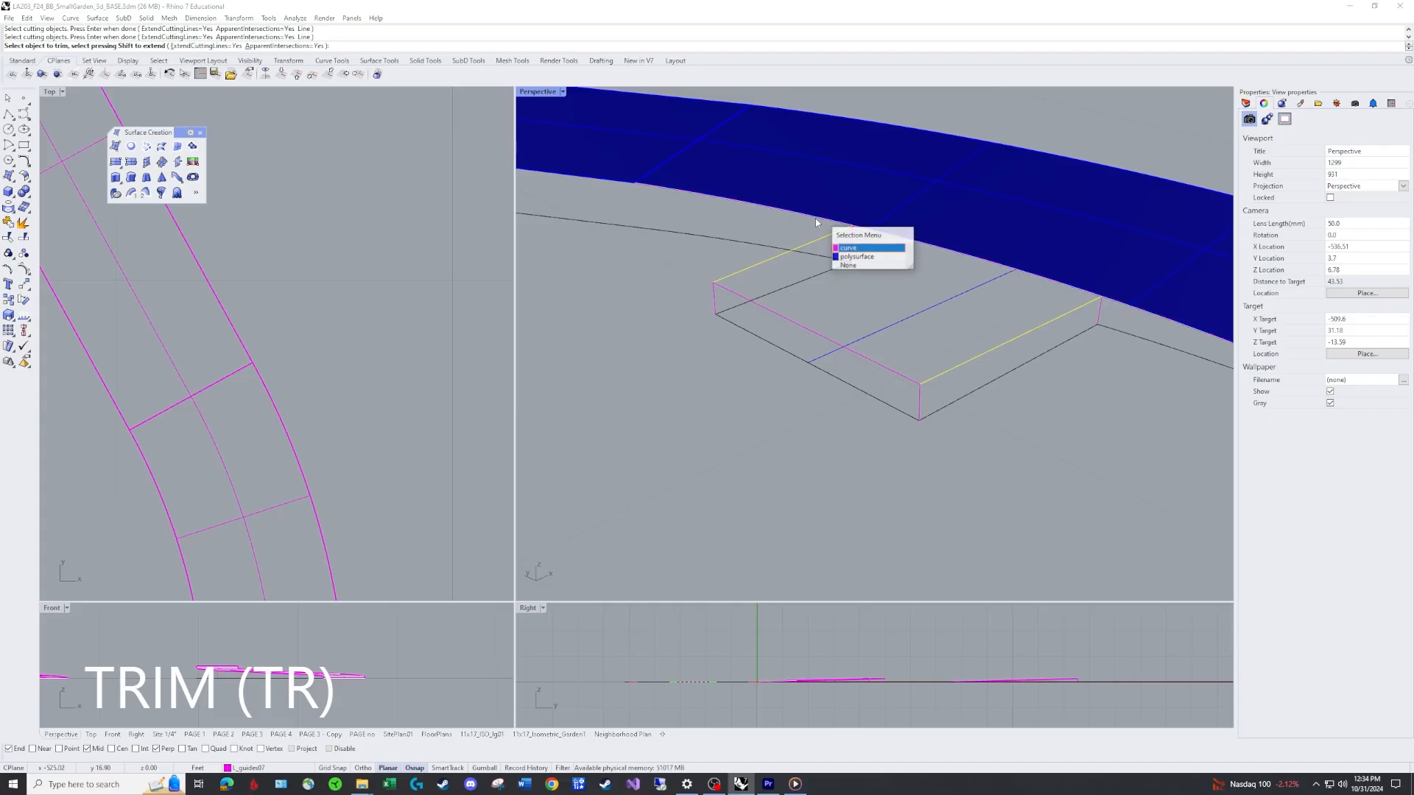
{"action": "left_click", "coordinate": [858, 249]}
{"action": "left_click", "coordinate": [1132, 307]}
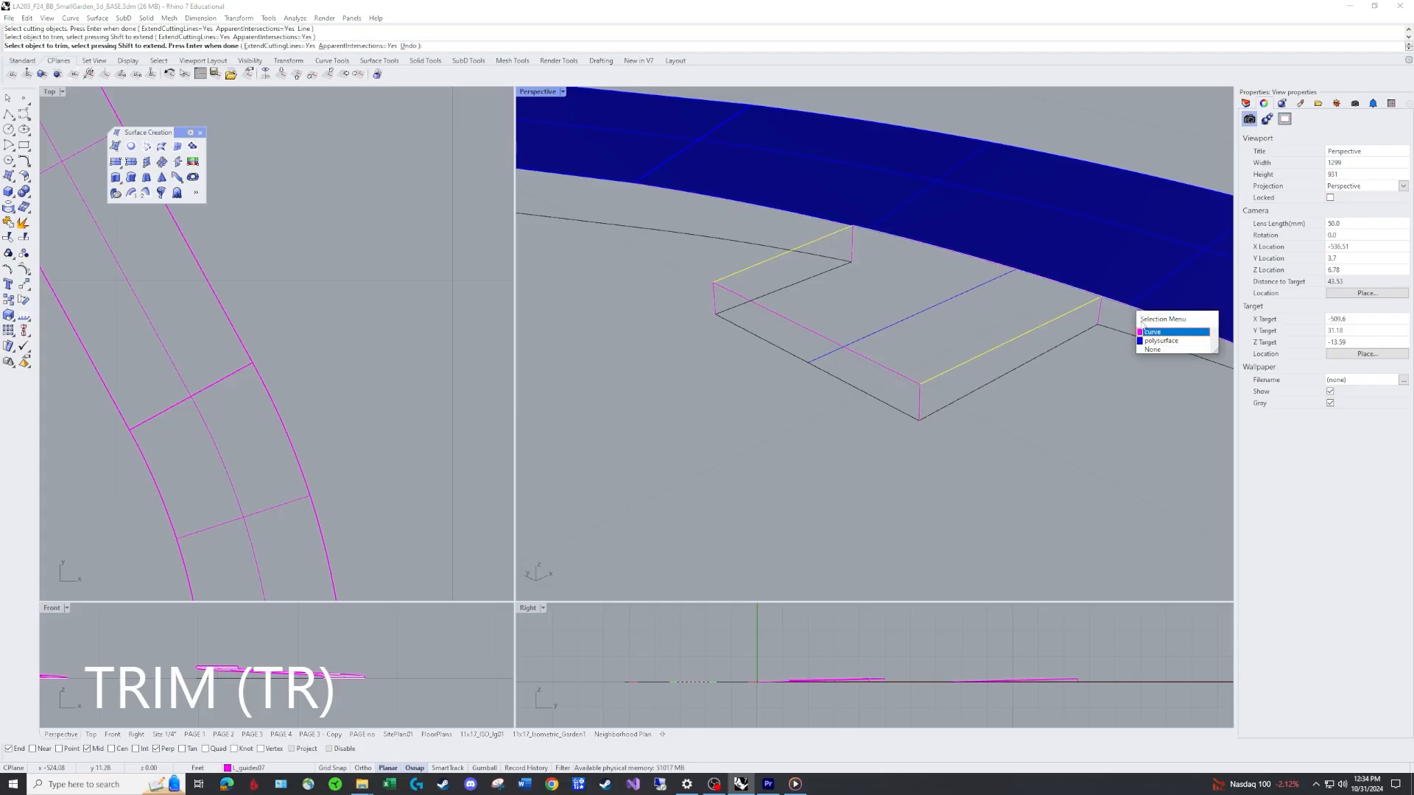
{"action": "left_click", "coordinate": [1156, 330]}
{"action": "key", "text": "Return"}
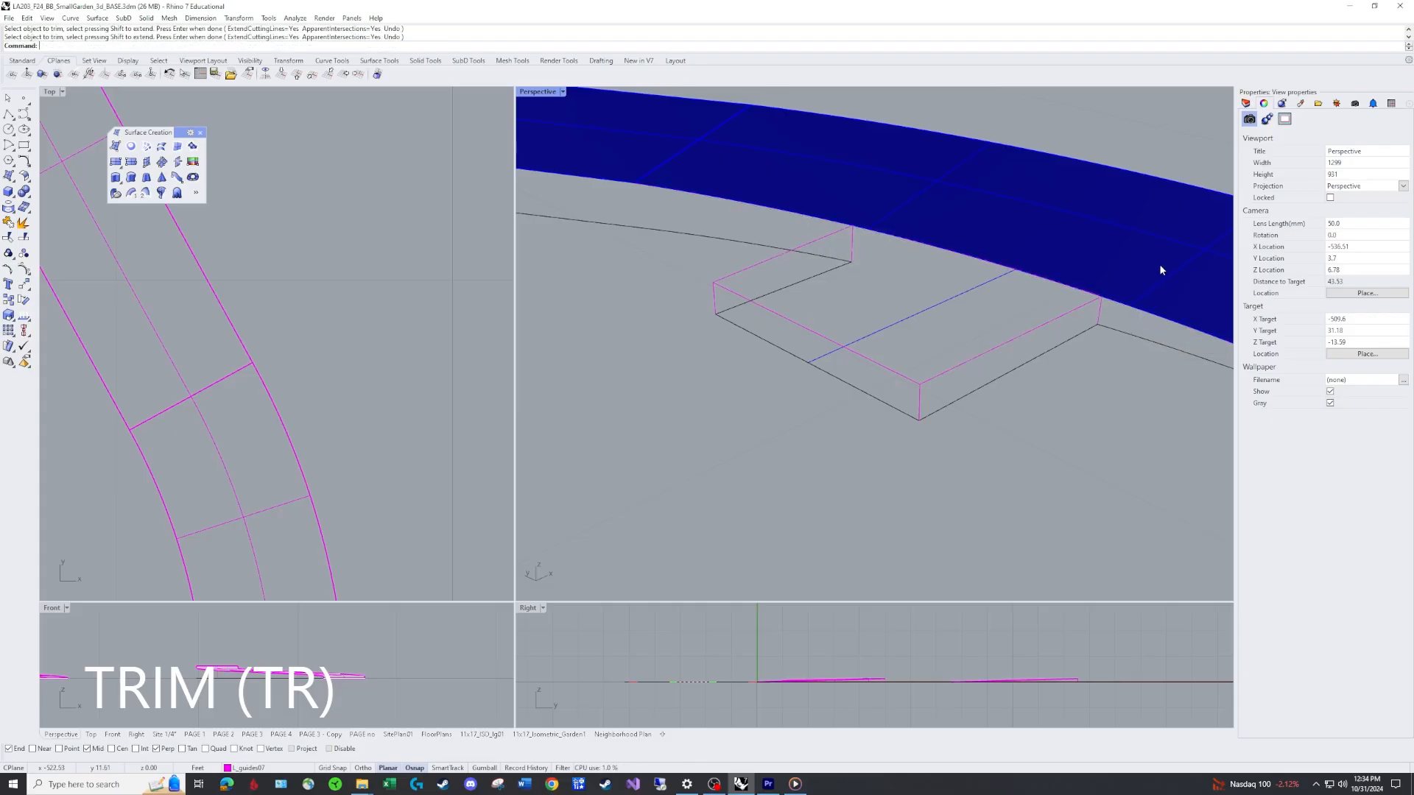
Hide the L_guides layer, build an EdgeSrf surface from the small branch's four boundary curves, then show the layer again.
{"action": "left_click", "coordinate": [1245, 103]}
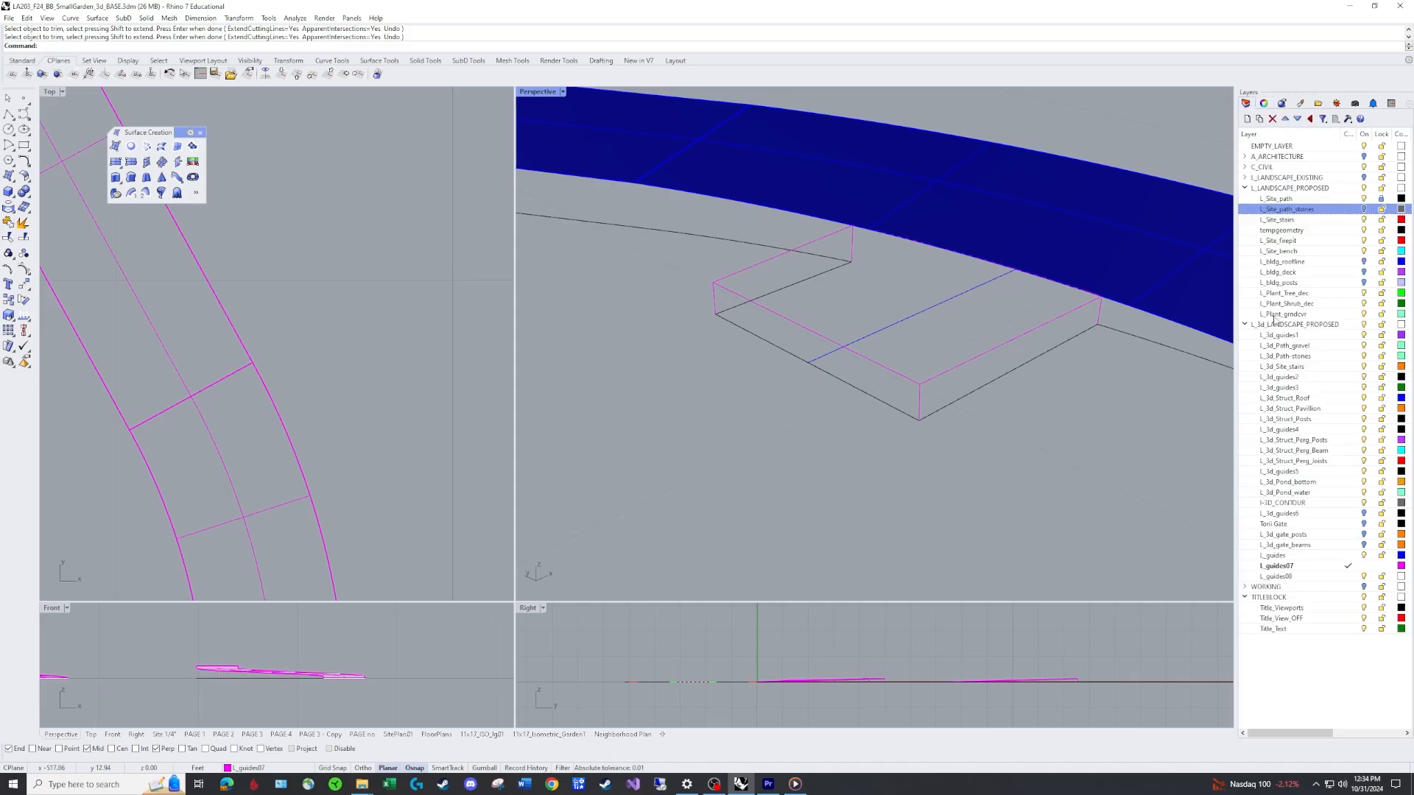
{"action": "left_click", "coordinate": [1364, 556]}
{"action": "left_click", "coordinate": [912, 242]}
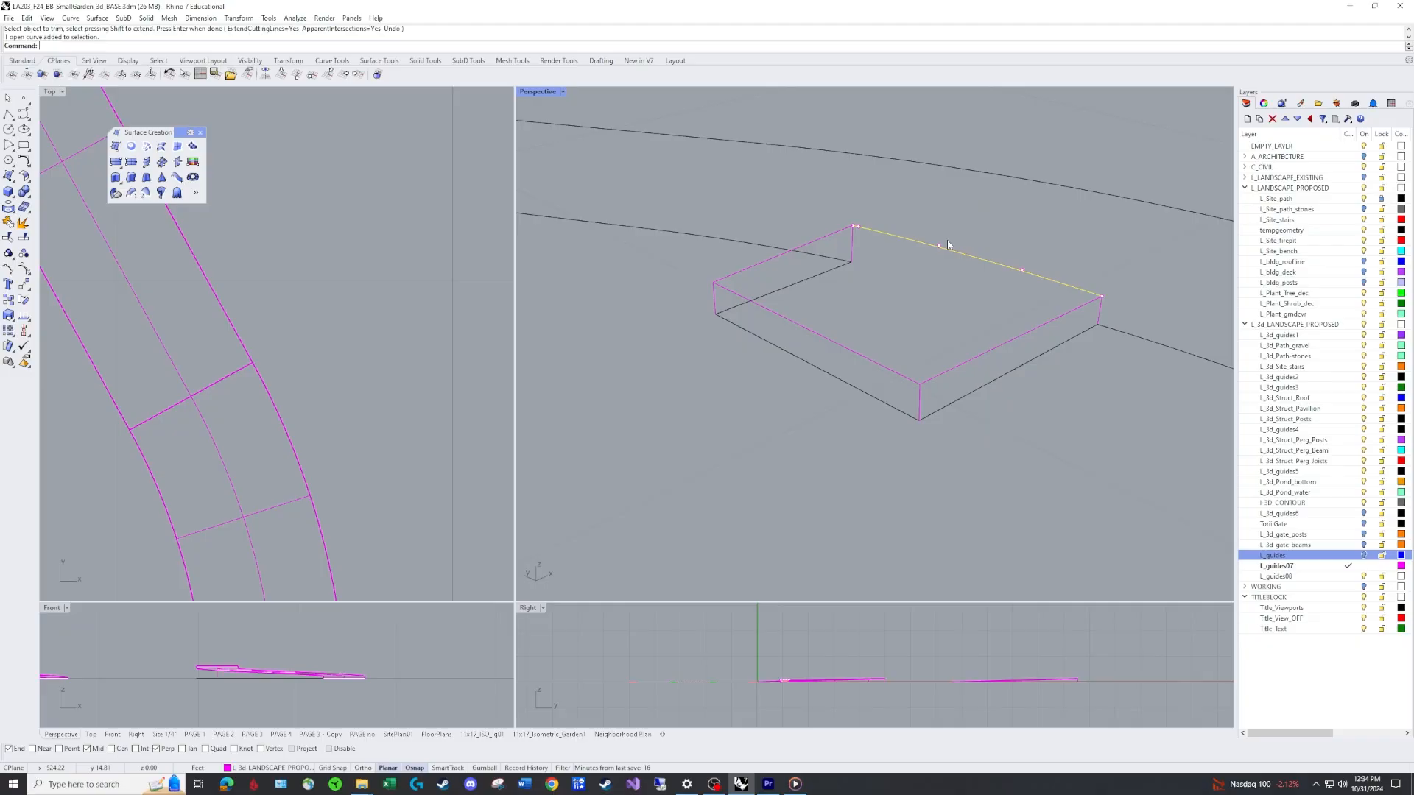
{"action": "scroll", "coordinate": [979, 275], "scroll_direction": "down", "scroll_amount": 5}
{"action": "mouse_move", "coordinate": [979, 275]}
{"action": "right_mouse_down"}
{"action": "mouse_move", "coordinate": [963, 278]}
{"action": "mouse_move", "coordinate": [987, 296]}
{"action": "right_mouse_up"}
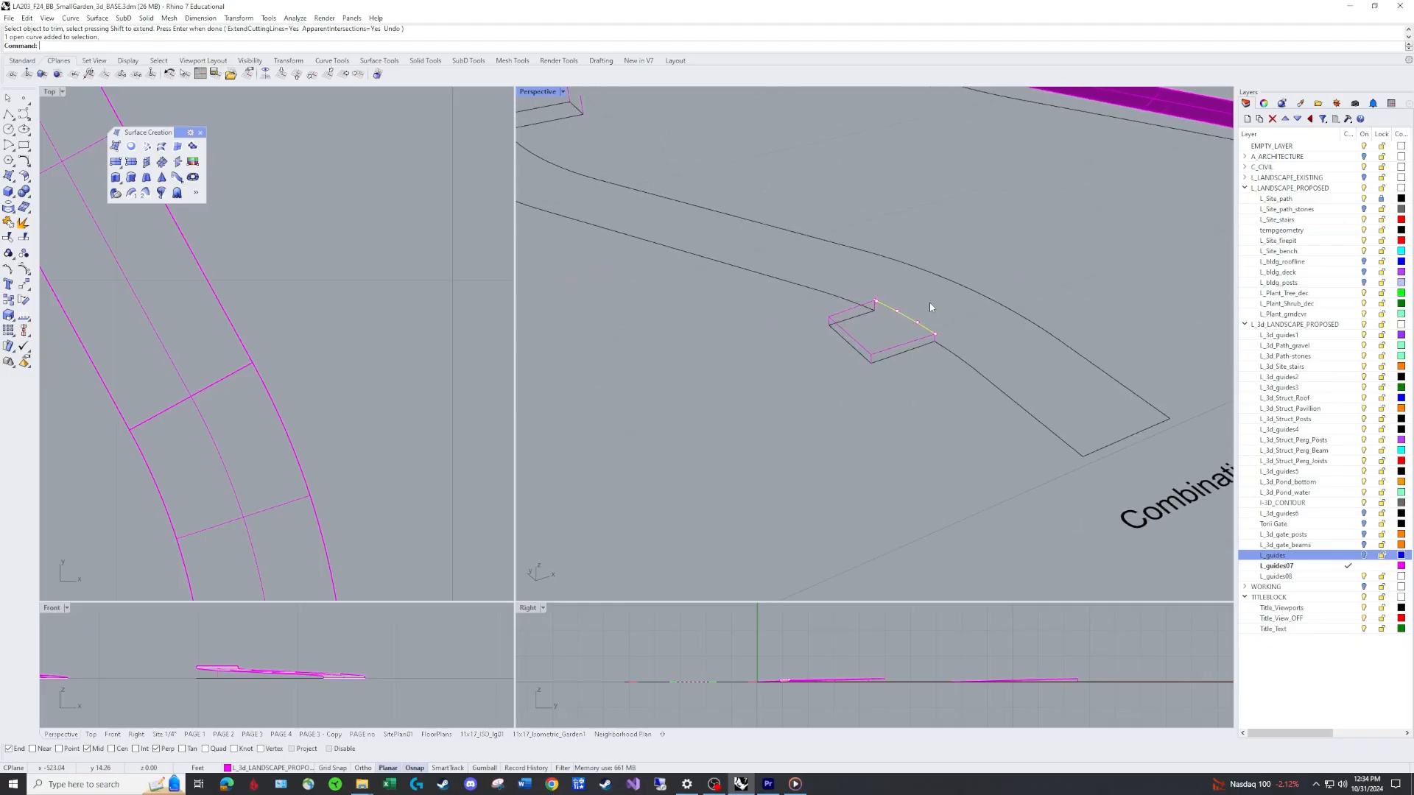
{"action": "key", "text": "Escape"}
{"action": "type", "text": "E"}
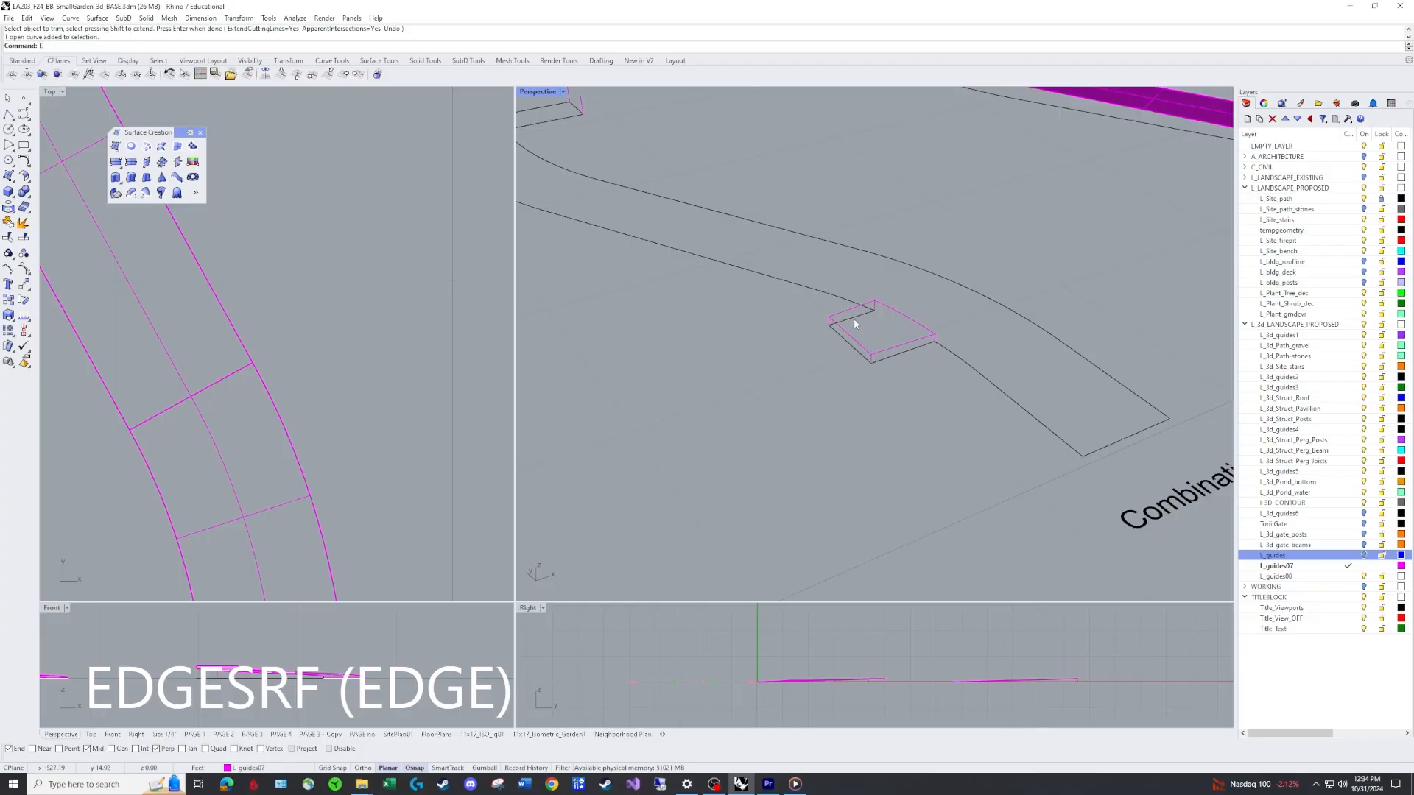
{"action": "type", "text": "dgesrf"}
{"action": "key", "text": "Return"}
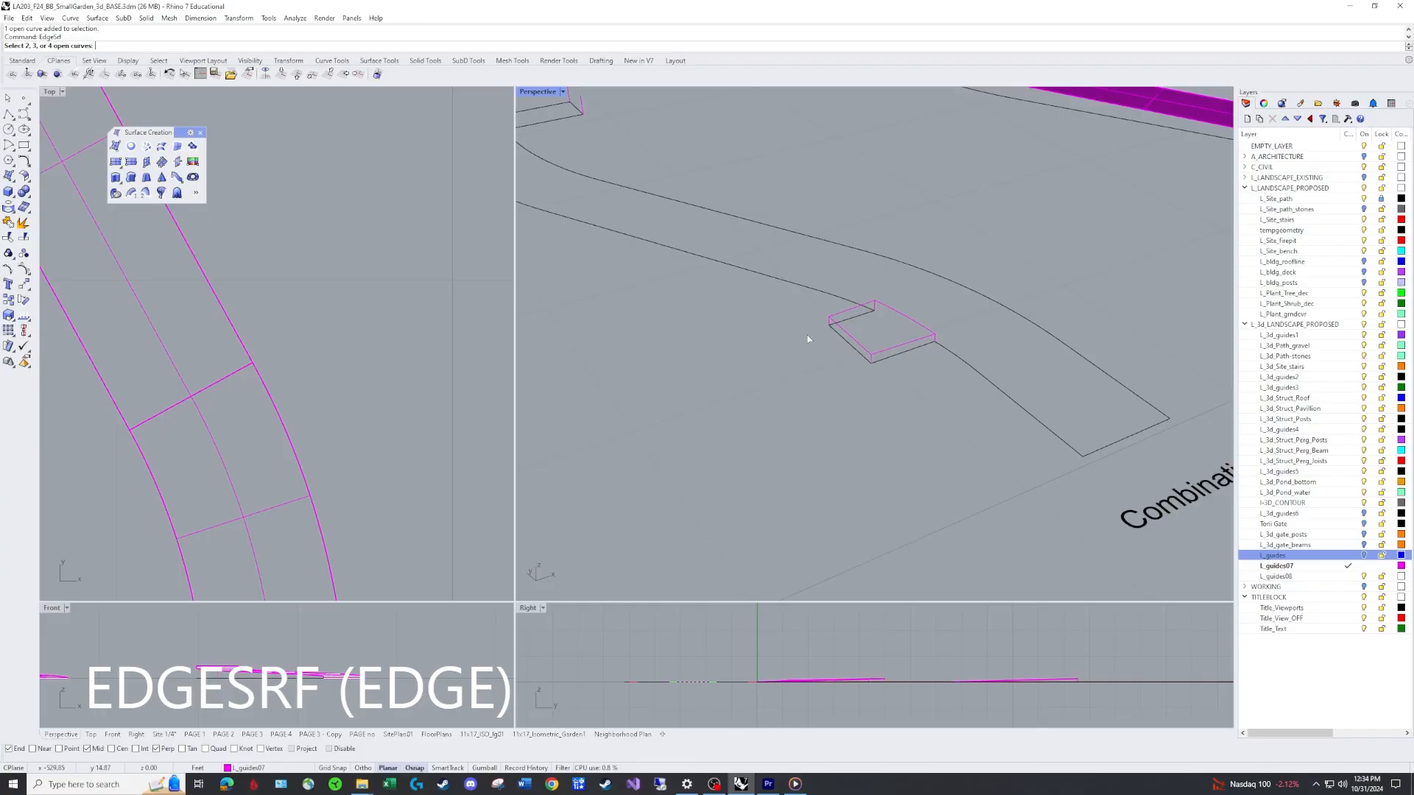
{"action": "left_click", "coordinate": [851, 309]}
{"action": "left_click", "coordinate": [845, 332]}
{"action": "left_click", "coordinate": [892, 311]}
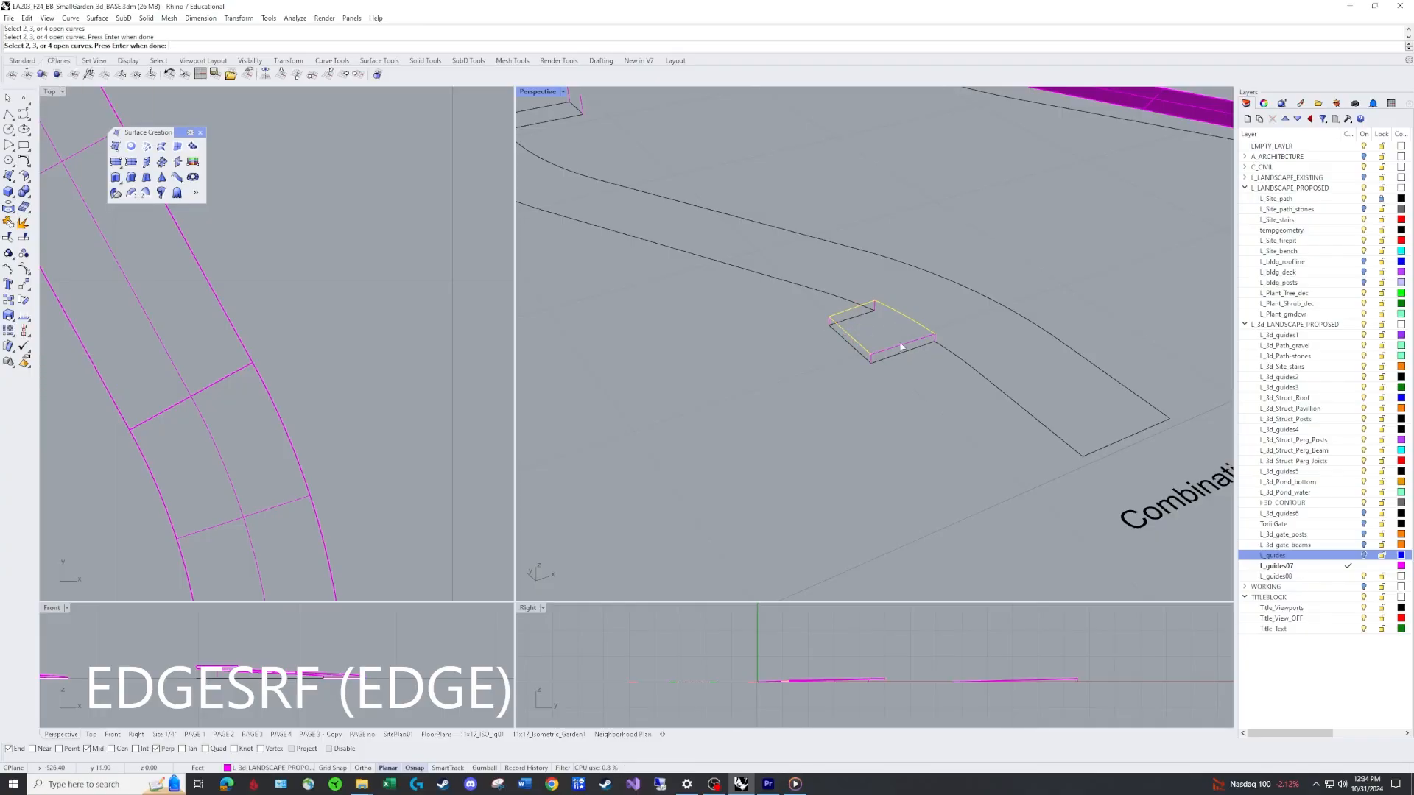
{"action": "left_click", "coordinate": [898, 343]}
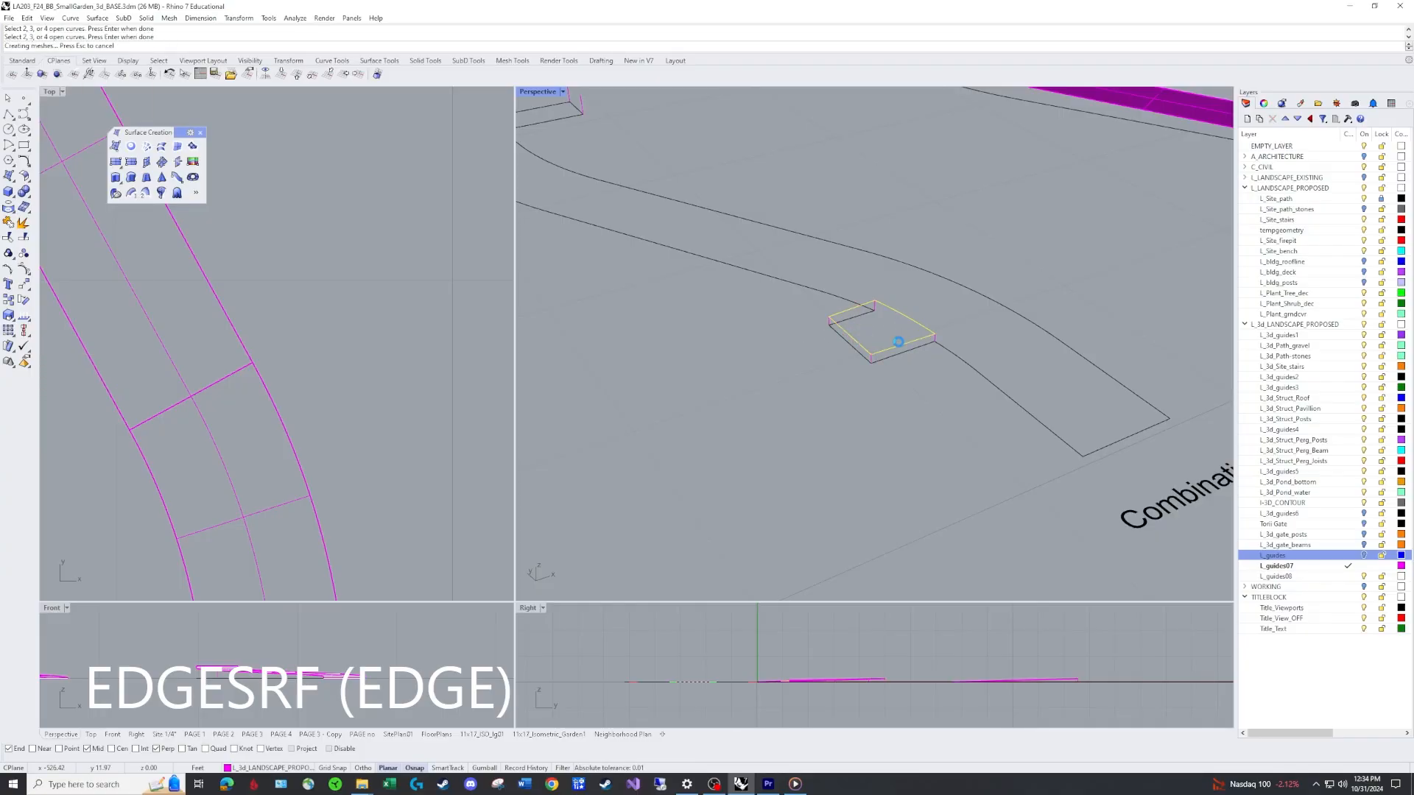
{"action": "left_click", "coordinate": [1363, 556]}
Join the new branch surface to the main path surface.
{"action": "right_click_drag", "start_coordinate": [957, 321], "coordinate": [726, 247]}
{"action": "scroll", "coordinate": [749, 246], "scroll_direction": "up", "scroll_amount": 6}
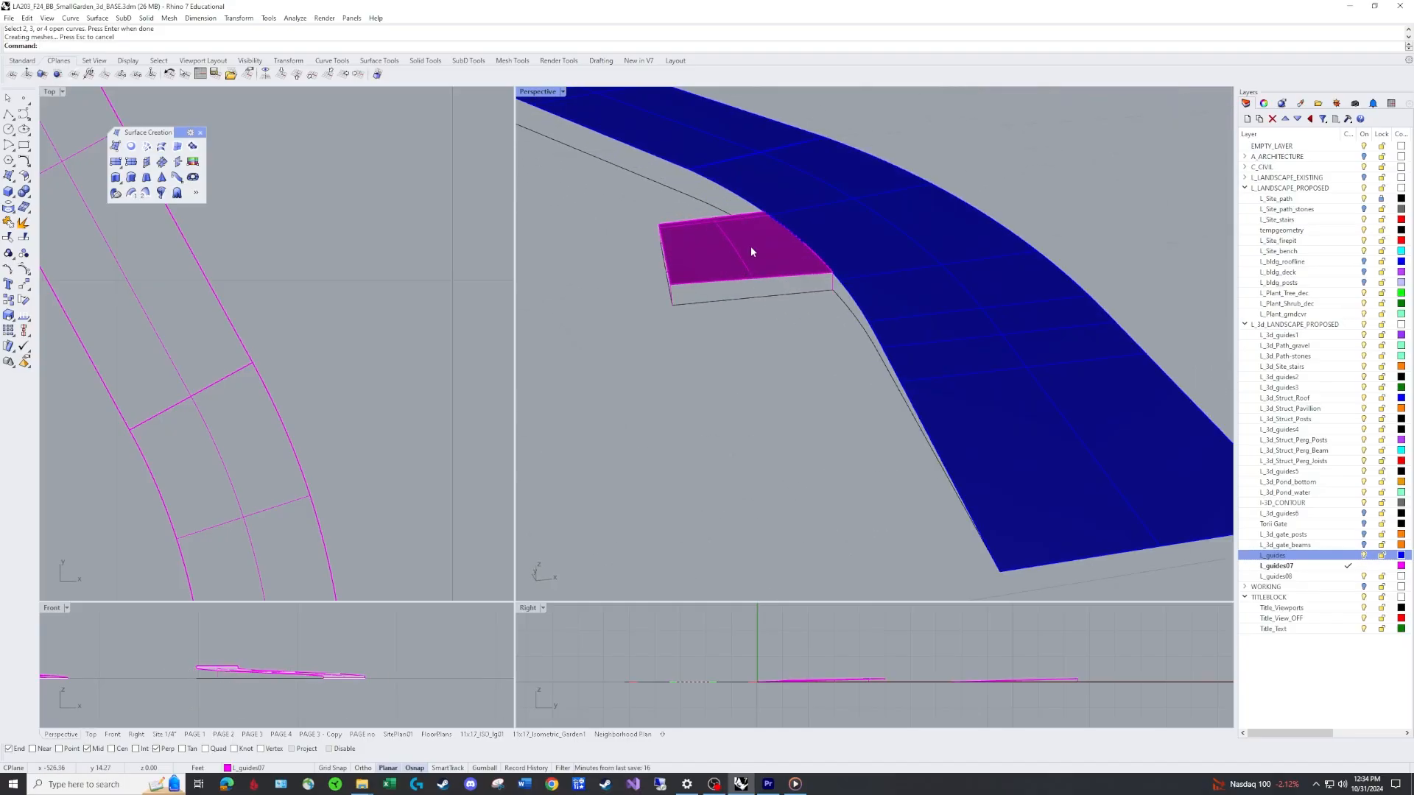
{"action": "key", "text": "j"}
{"action": "key", "text": "Return"}
{"action": "left_click", "coordinate": [858, 227]}
{"action": "left_click", "coordinate": [758, 243]}
{"action": "key", "text": "Return"}
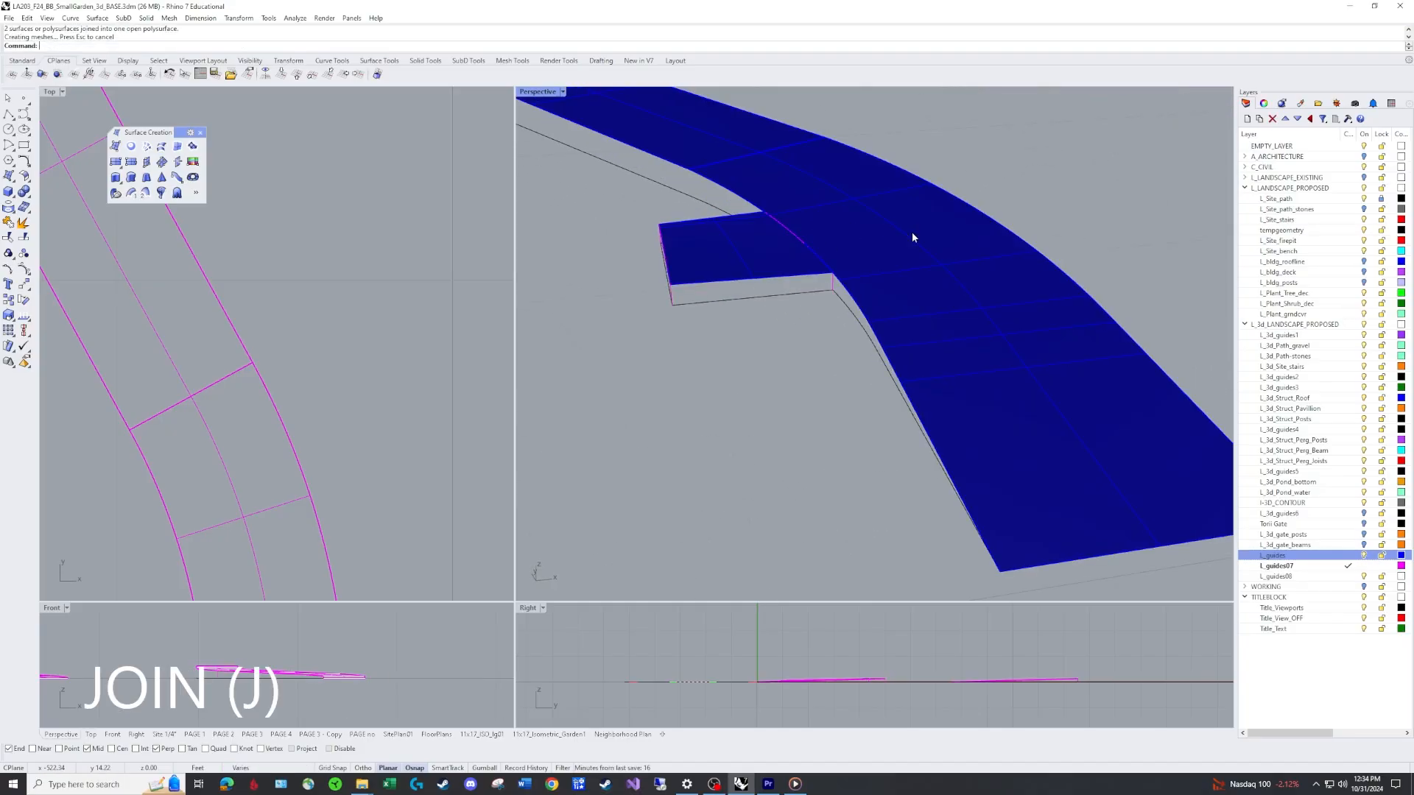
Orbit and zoom around the joined path surface to inspect it from different angles.
{"action": "left_click", "coordinate": [751, 258]}
{"action": "left_click", "coordinate": [784, 301]}
{"action": "scroll", "coordinate": [784, 300], "scroll_direction": "down", "scroll_amount": 9}
{"action": "right_click_drag", "start_coordinate": [784, 301], "coordinate": [913, 240]}
{"action": "scroll", "coordinate": [1101, 218], "scroll_direction": "up", "scroll_amount": 9}
{"action": "scroll", "coordinate": [1022, 262], "scroll_direction": "down", "scroll_amount": 11}
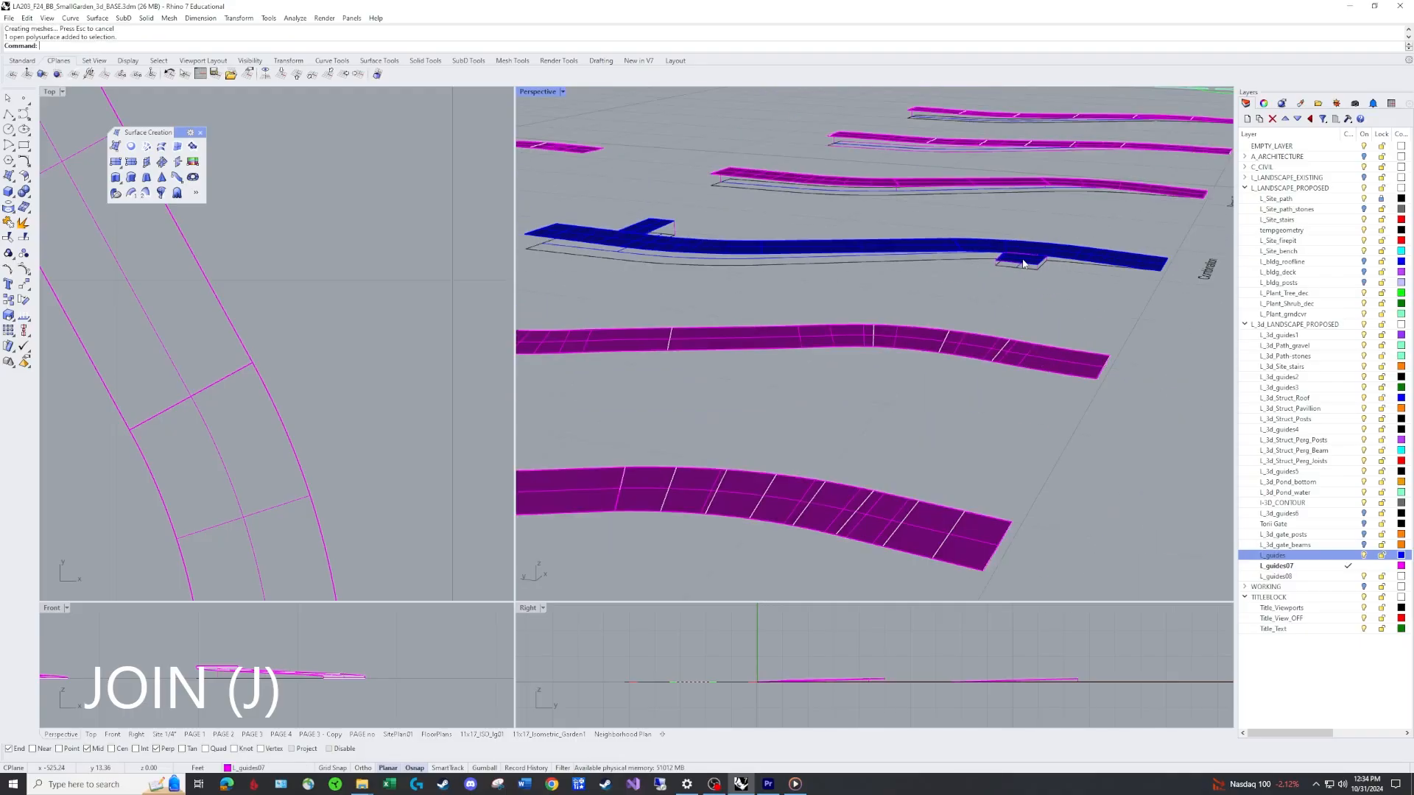
{"action": "right_click_drag", "start_coordinate": [1024, 262], "coordinate": [780, 325]}
{"action": "scroll", "coordinate": [789, 323], "scroll_direction": "up", "scroll_amount": 8}
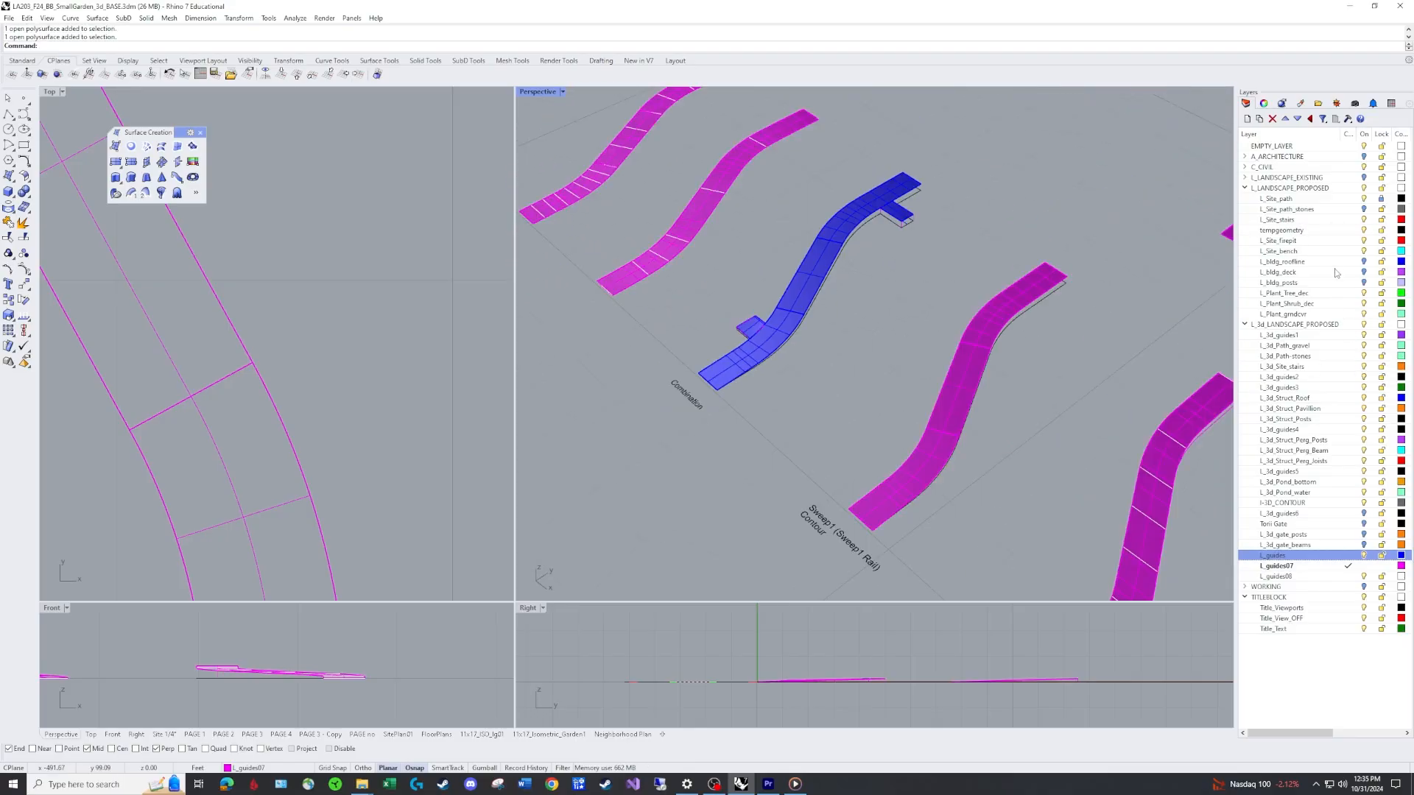
{"action": "left_click", "coordinate": [1364, 211]}
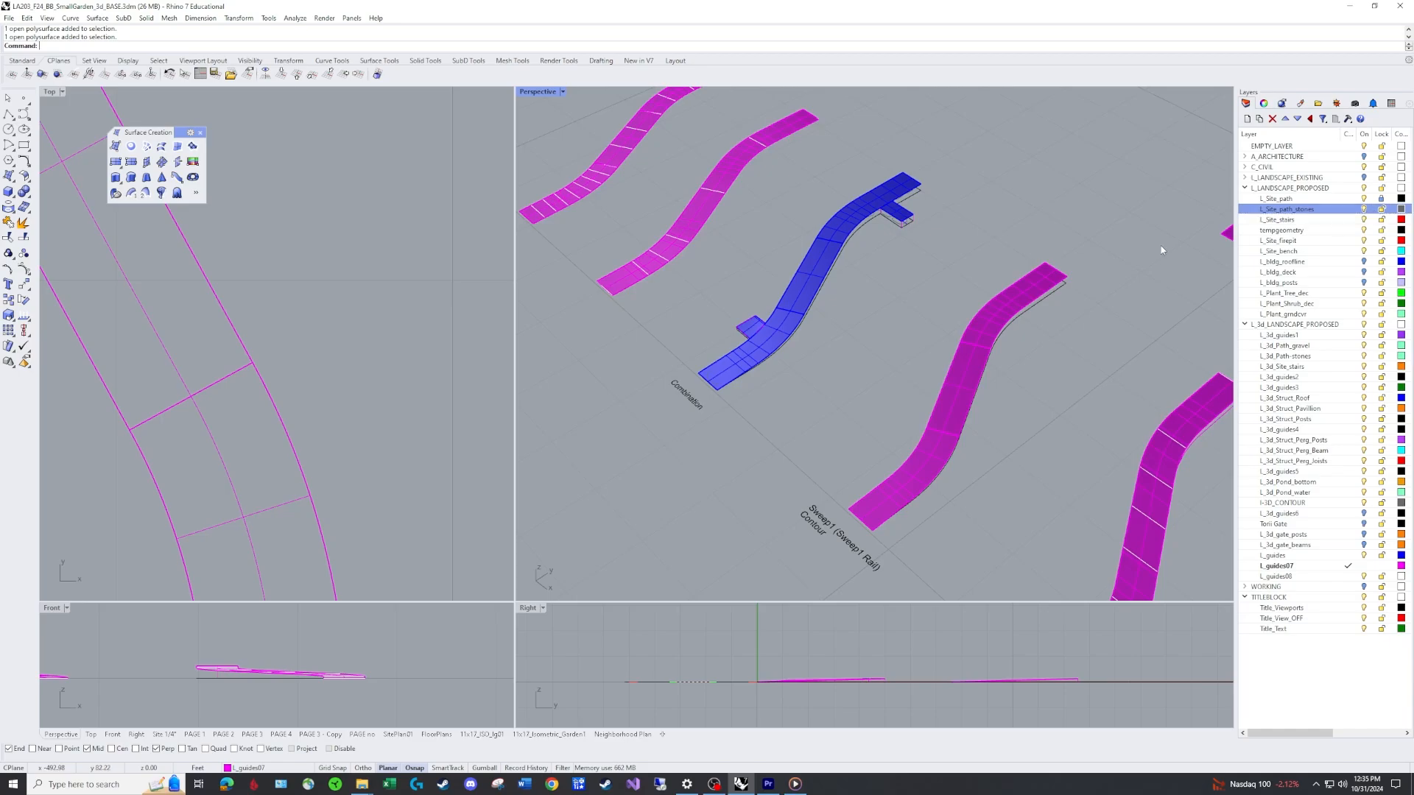
{"action": "scroll", "coordinate": [892, 224], "scroll_direction": "up", "scroll_amount": 10}
{"action": "scroll", "coordinate": [891, 294], "scroll_direction": "down", "scroll_amount": 10}
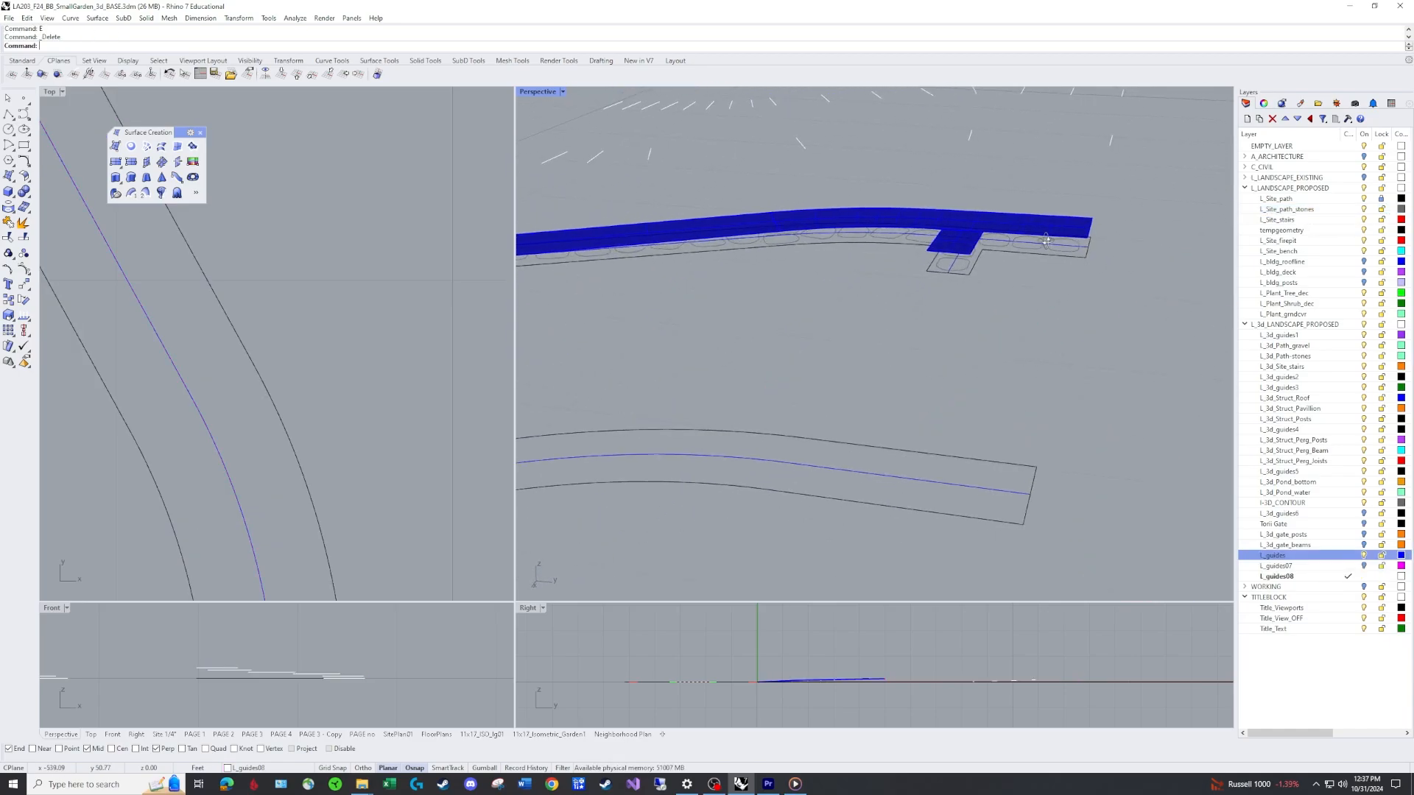
Hide the L_guides layer, start Project, and select all the stepping-stone outline curves along the combined path.
{"action": "scroll", "coordinate": [921, 264], "scroll_direction": "down", "scroll_amount": 6}
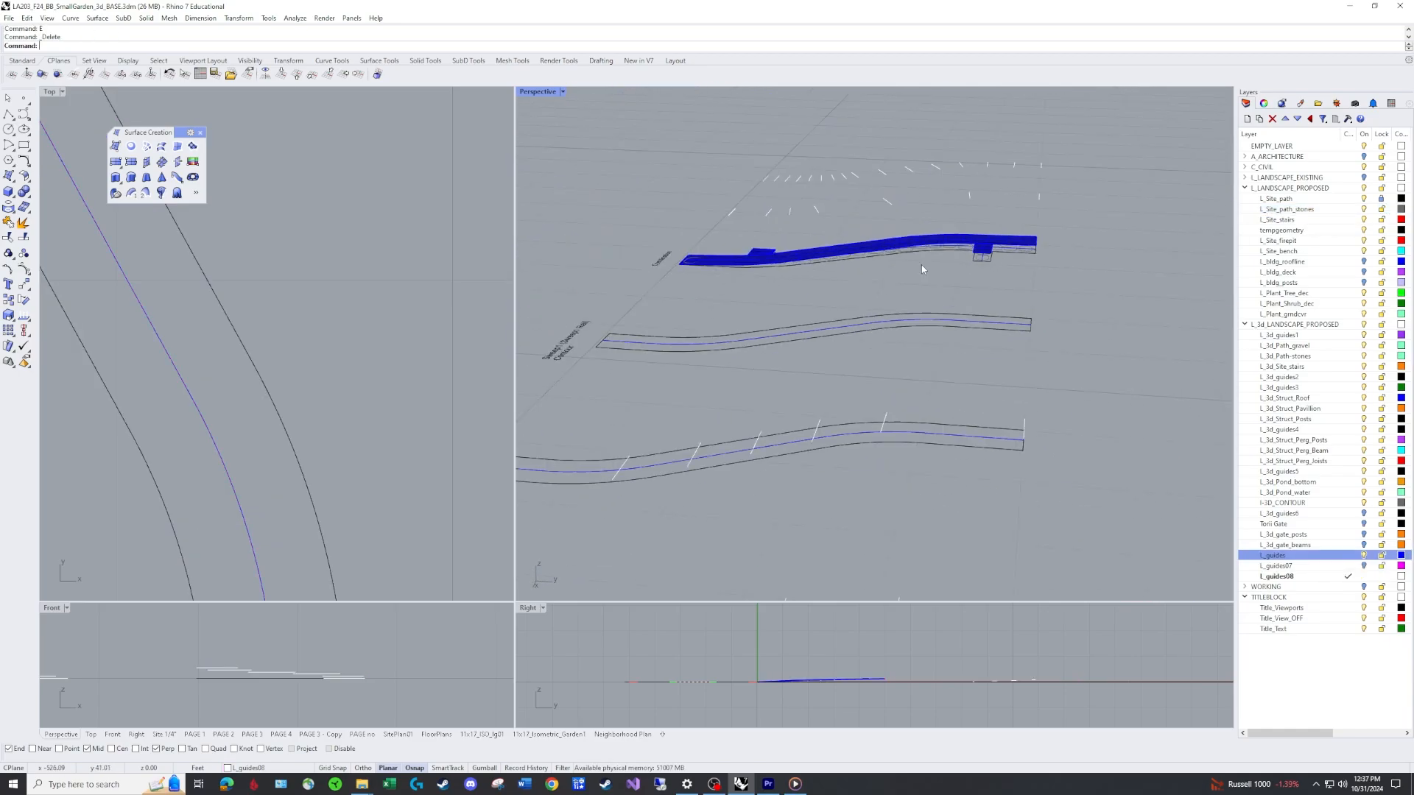
{"action": "left_click", "coordinate": [1363, 555]}
{"action": "right_click_drag", "start_coordinate": [770, 340], "coordinate": [819, 377]}
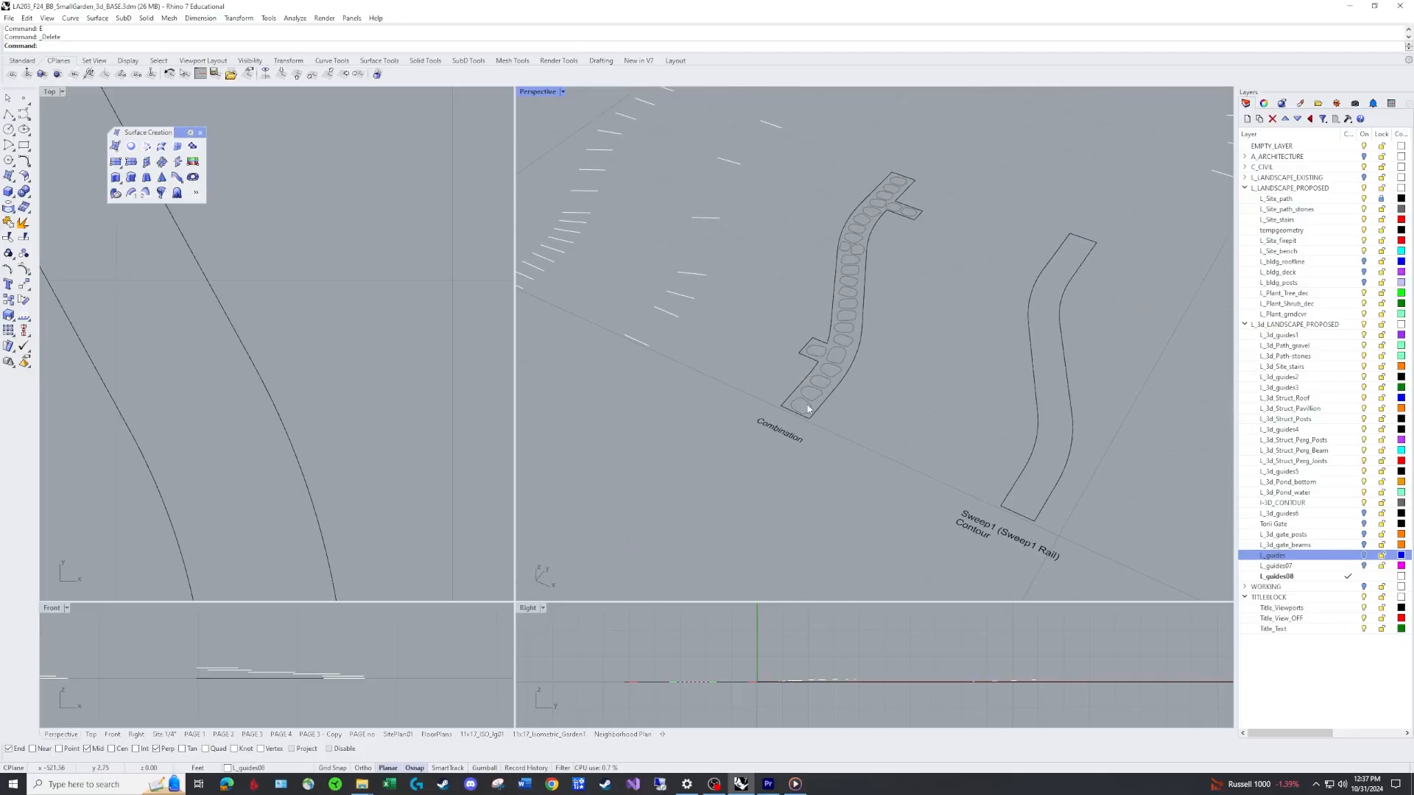
{"action": "left_click", "coordinate": [808, 409]}
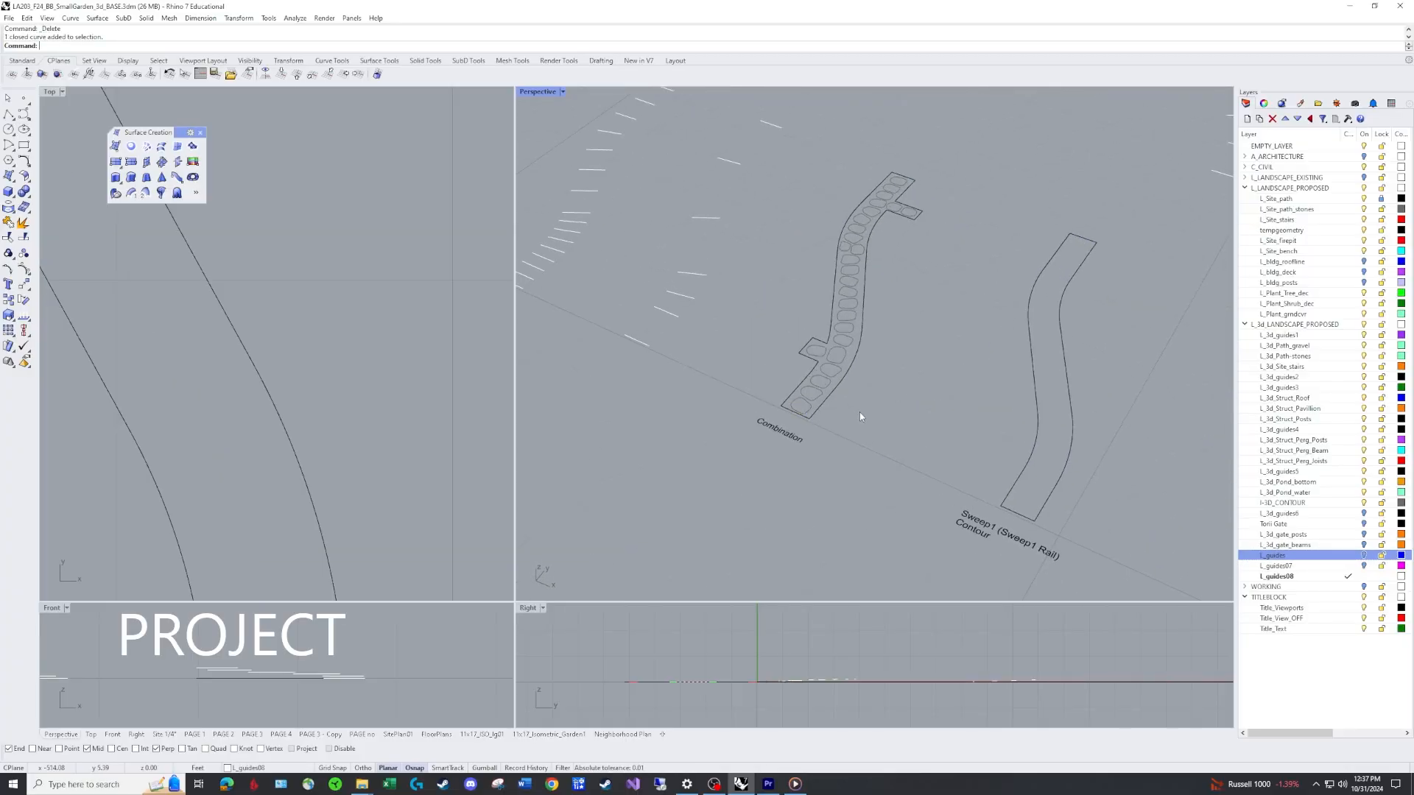
{"action": "type", "text": "PRoject"}
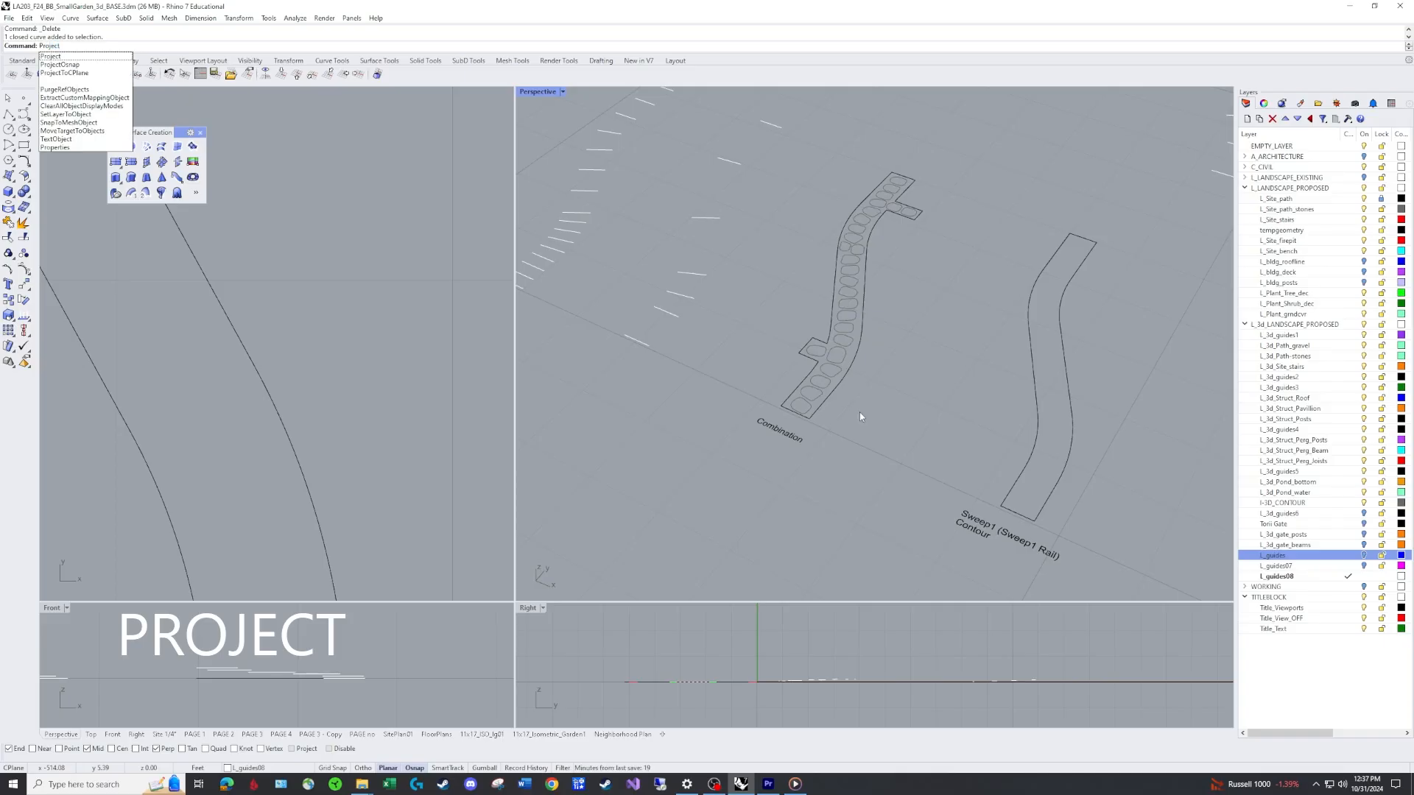
{"action": "left_click", "coordinate": [94, 57]}
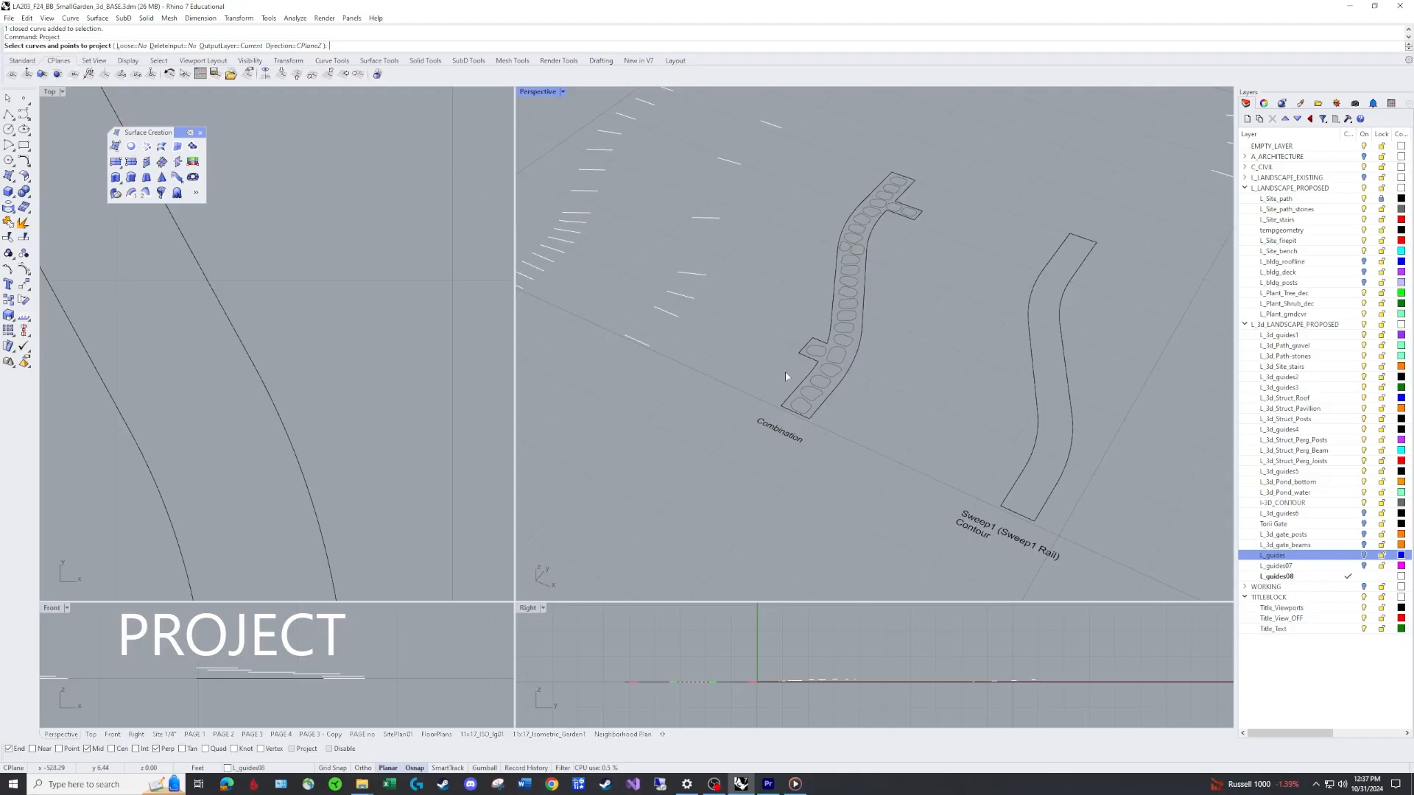
{"action": "left_click", "coordinate": [810, 407]}
{"action": "left_click", "coordinate": [820, 394]}
{"action": "left_click", "coordinate": [829, 382]}
{"action": "left_click", "coordinate": [838, 371]}
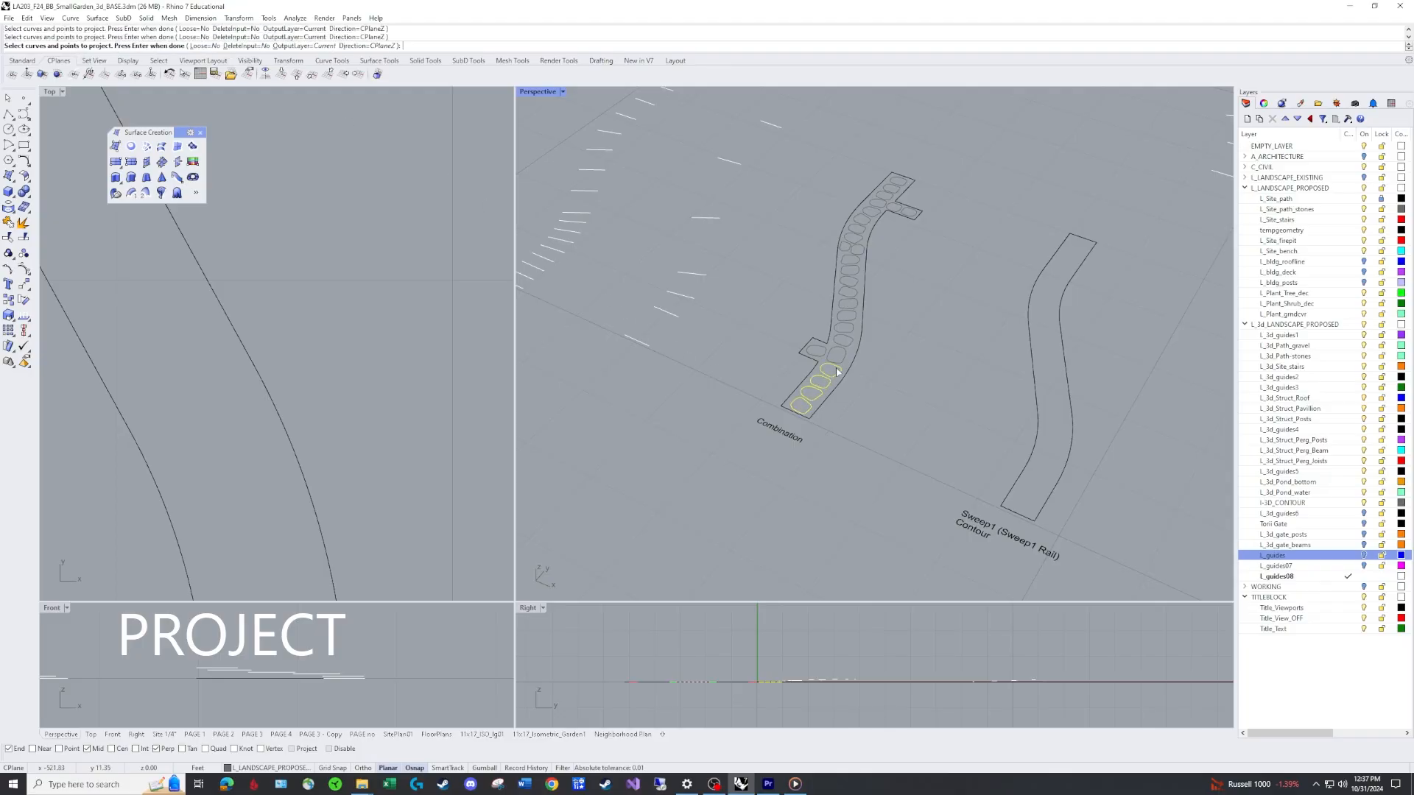
{"action": "left_click", "coordinate": [829, 359]}
{"action": "left_click", "coordinate": [818, 351]}
{"action": "left_click", "coordinate": [844, 333]}
{"action": "left_click", "coordinate": [855, 320]}
{"action": "left_click", "coordinate": [858, 306]}
{"action": "left_click", "coordinate": [857, 295]}
{"action": "left_click", "coordinate": [856, 283]}
{"action": "left_click_drag", "start_coordinate": [848, 153], "coordinate": [949, 238]}
{"action": "left_click_drag", "start_coordinate": [815, 205], "coordinate": [896, 292]}
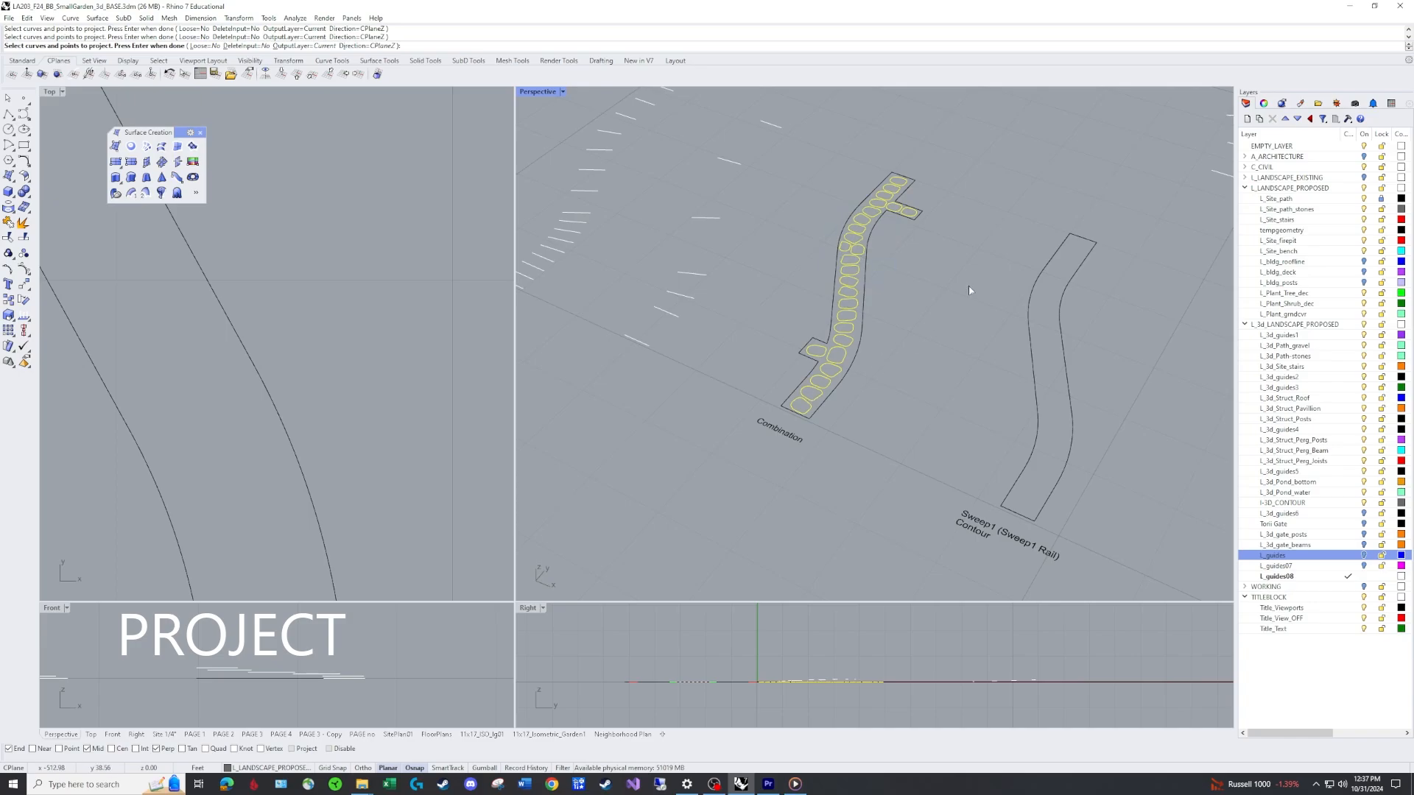
{"action": "key", "text": "Return"}
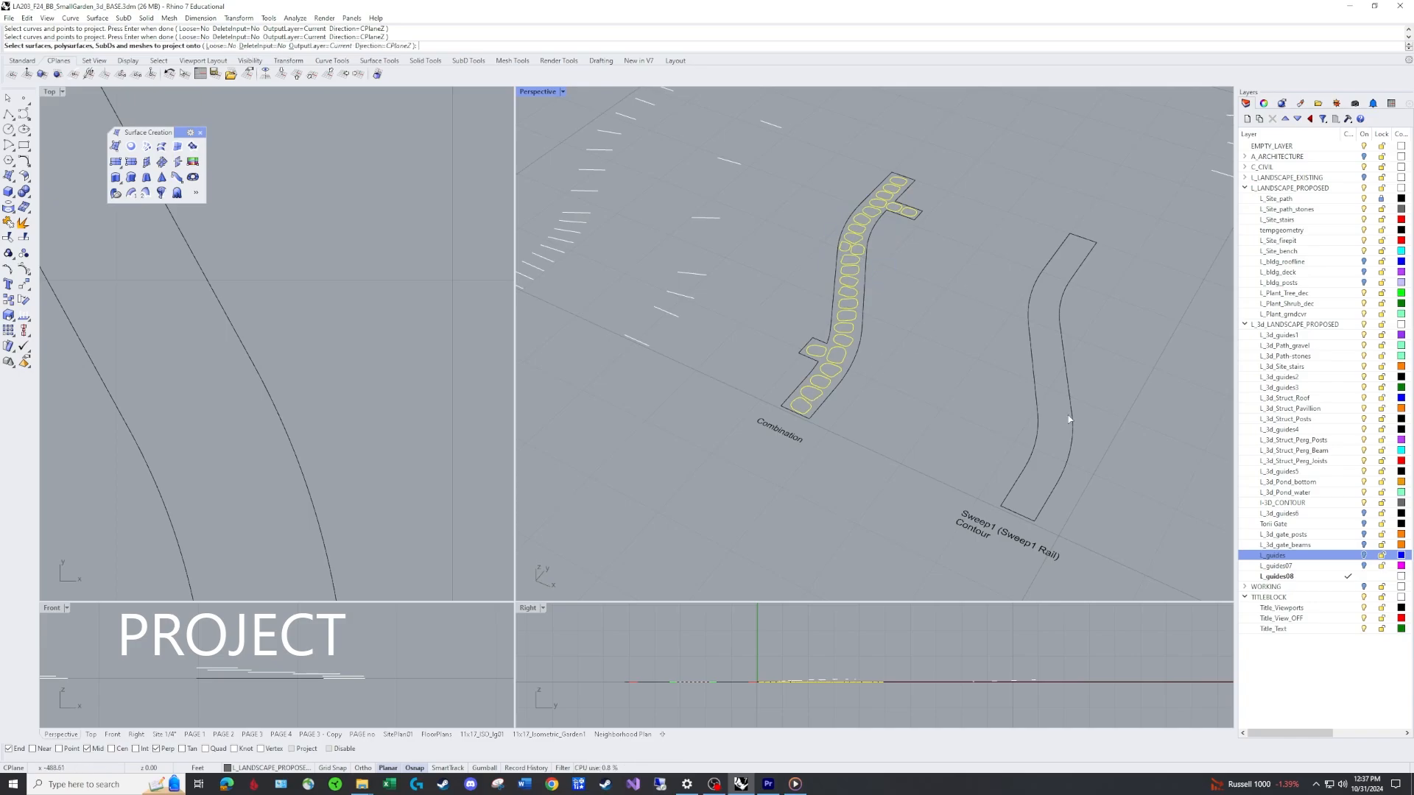
Show the L_guides layer and pick the joined path surface as the target for projecting the stone outlines.
{"action": "left_click", "coordinate": [1364, 556]}
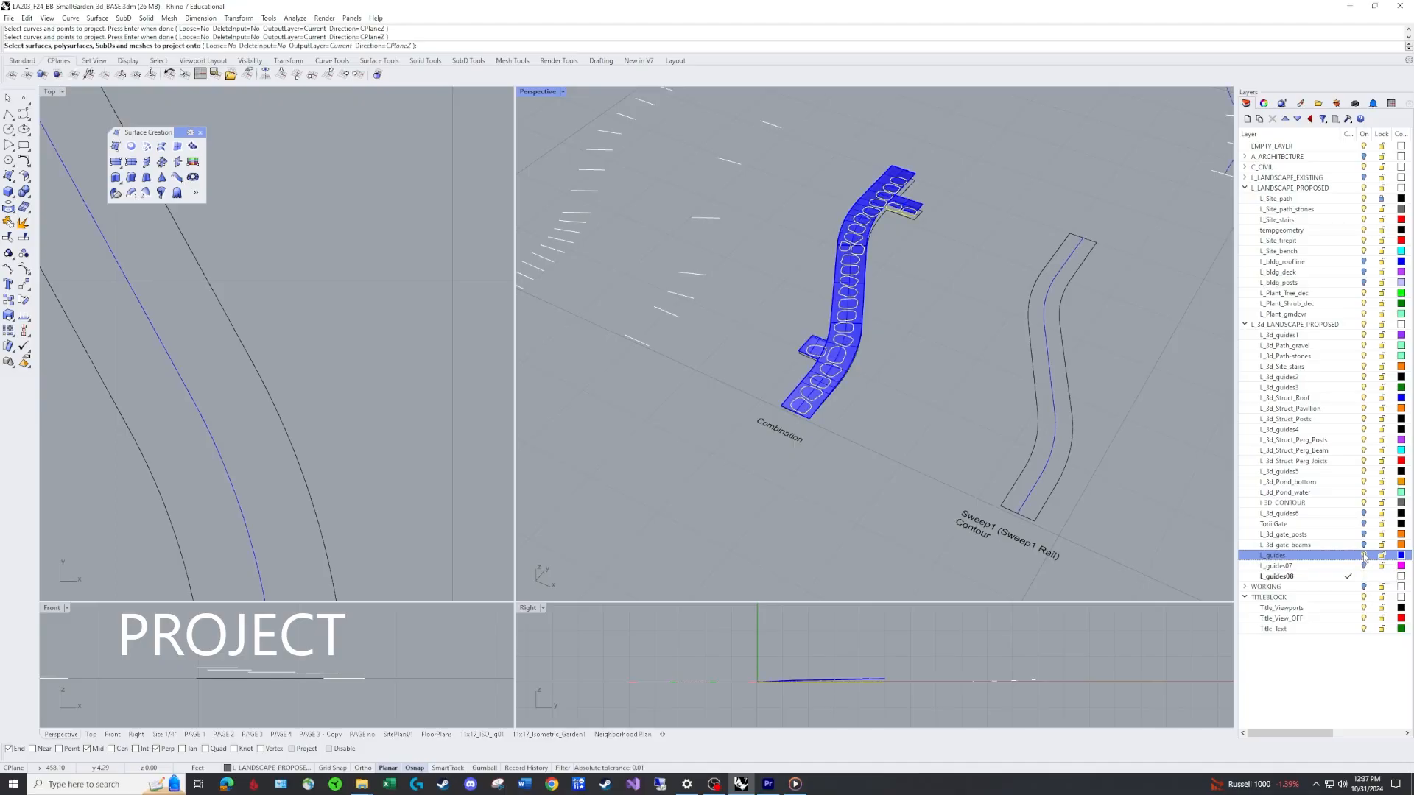
{"action": "scroll", "coordinate": [878, 215], "scroll_direction": "up", "scroll_amount": 5}
{"action": "scroll", "coordinate": [879, 202], "scroll_direction": "up", "scroll_amount": 3}
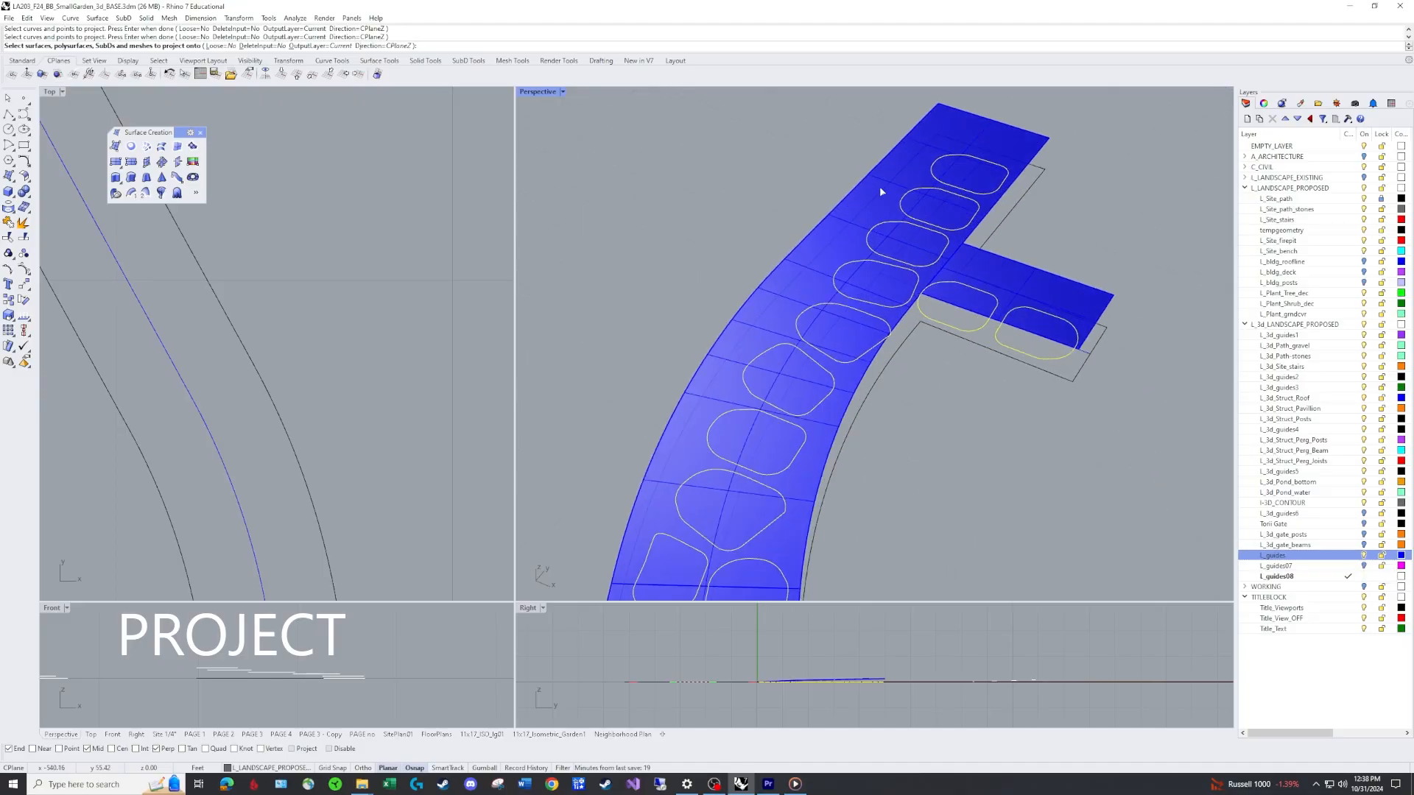
{"action": "left_click", "coordinate": [1005, 130]}
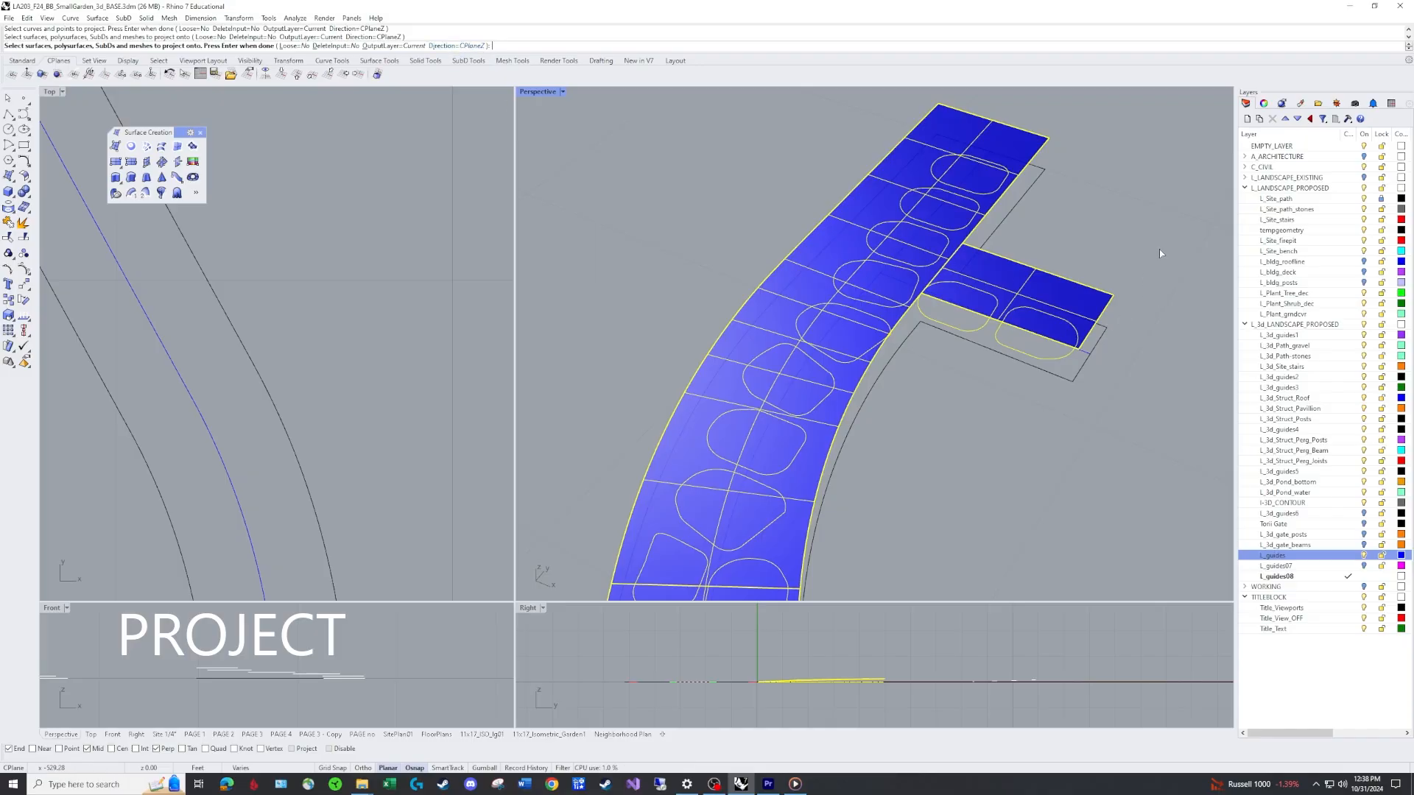
Complete the projection of the stone outlines onto the joined path surface.
{"action": "key", "text": "Return"}
{"action": "right_click_drag", "start_coordinate": [1086, 474], "coordinate": [992, 346]}
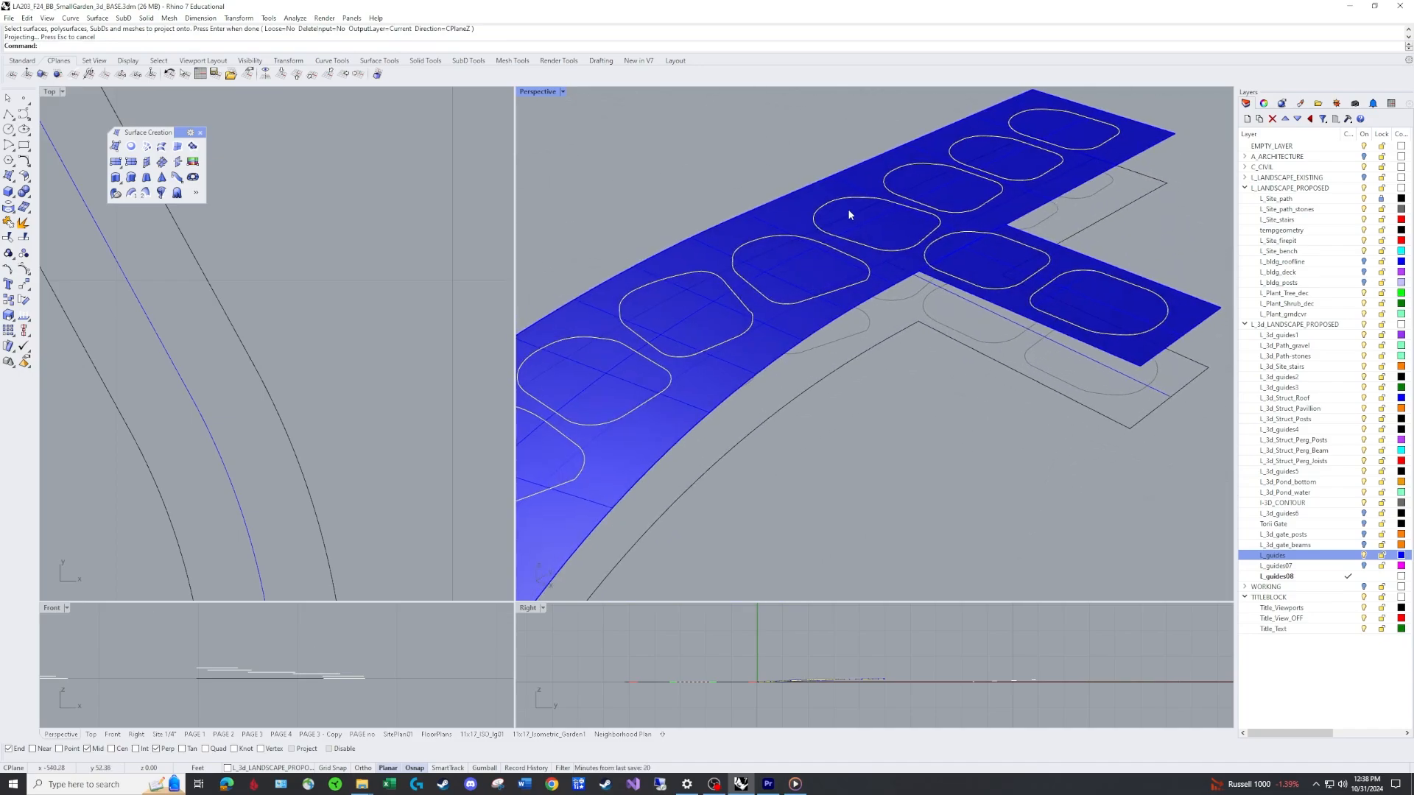
{"action": "scroll", "coordinate": [970, 477], "scroll_direction": "down", "scroll_amount": 5}
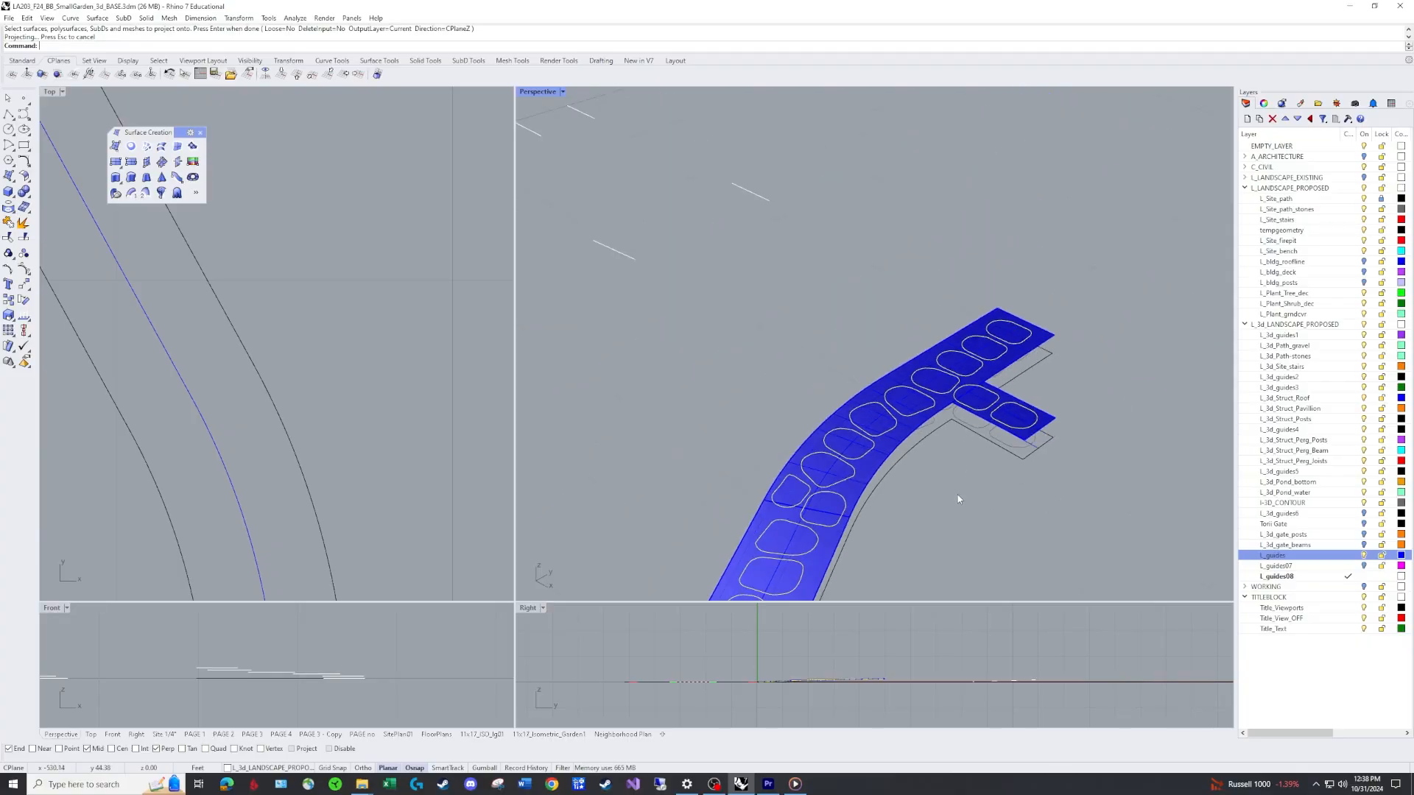
{"action": "right_click_drag", "start_coordinate": [988, 564], "coordinate": [938, 328], "text": "shift"}
{"action": "scroll", "coordinate": [932, 315], "scroll_direction": "down", "scroll_amount": 5}
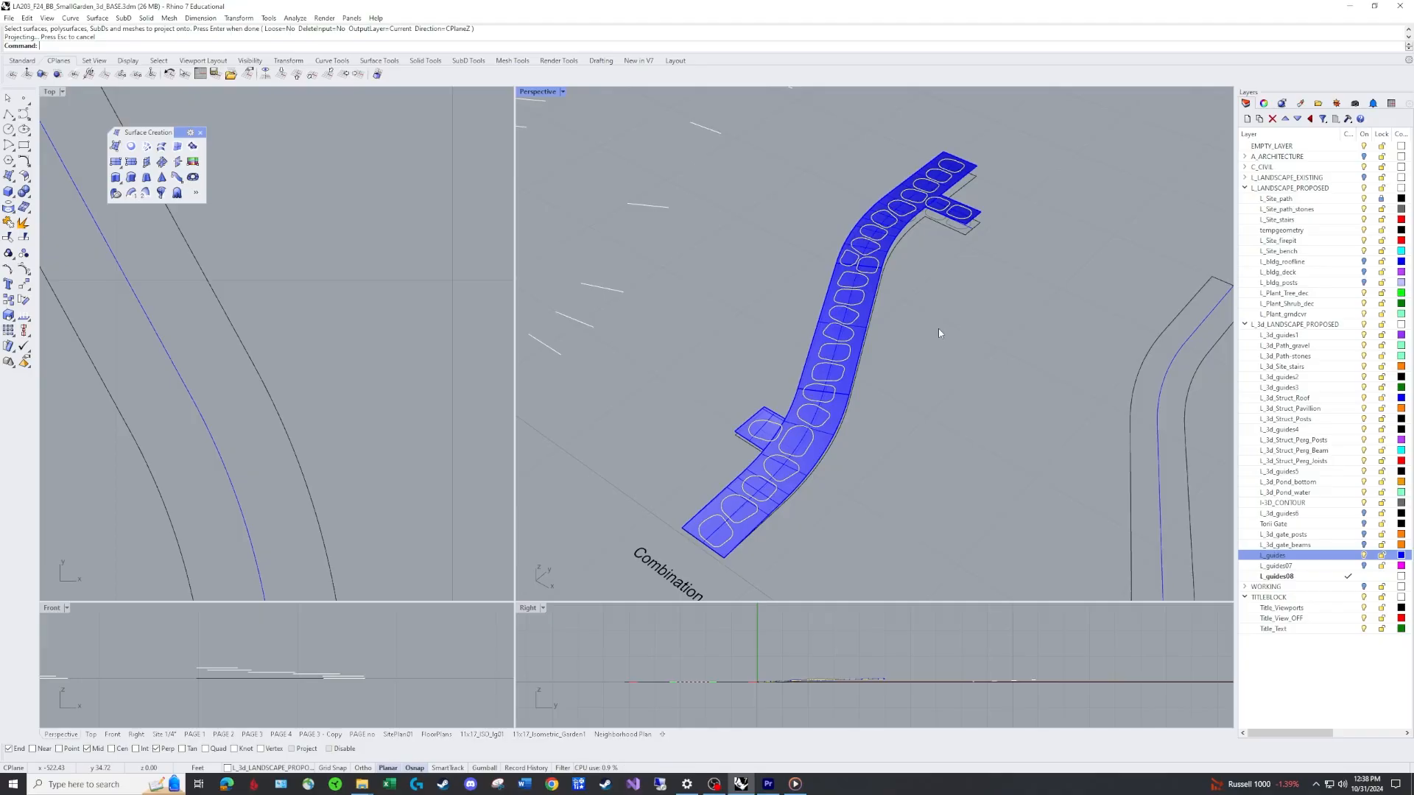
{"action": "type", "text": "Split"}
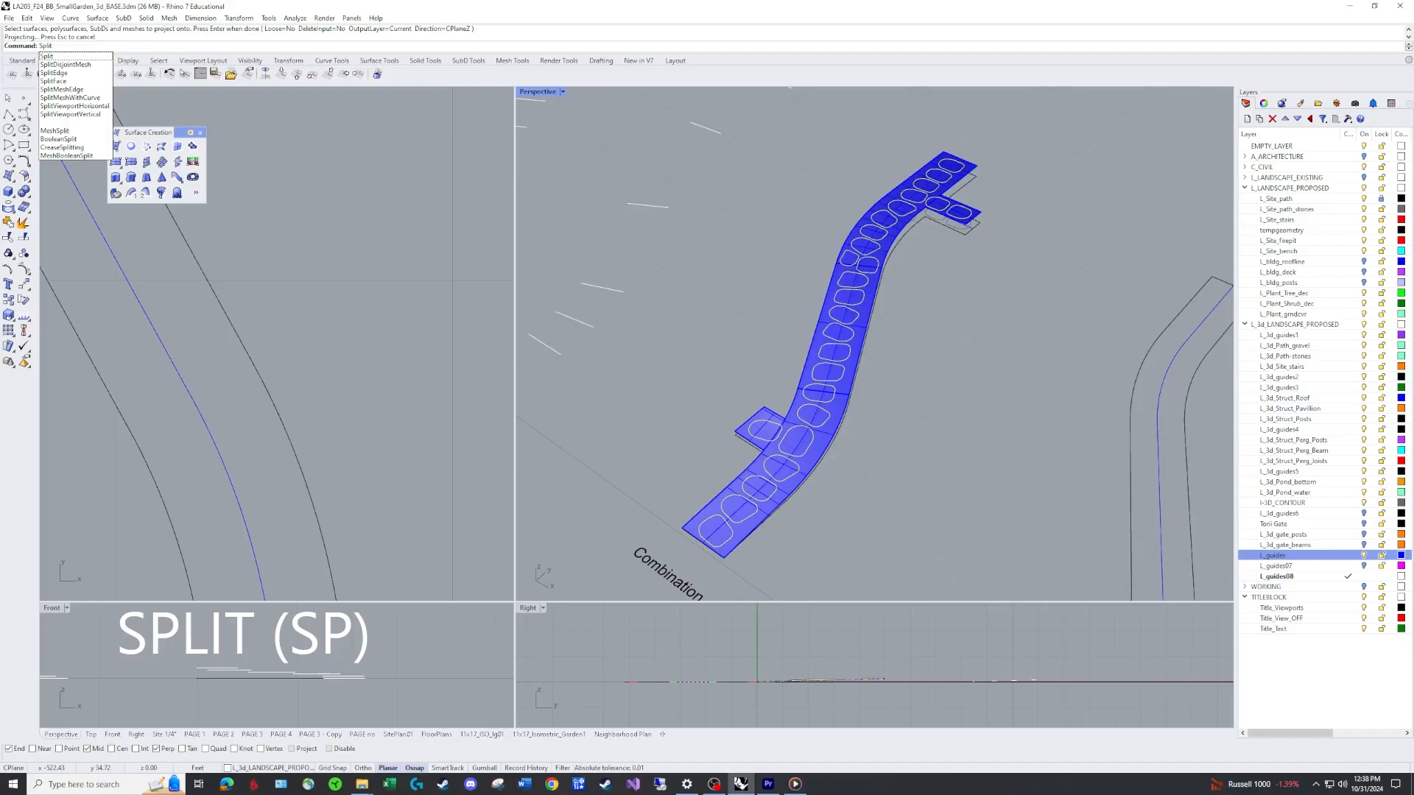
{"action": "key", "text": "Return"}
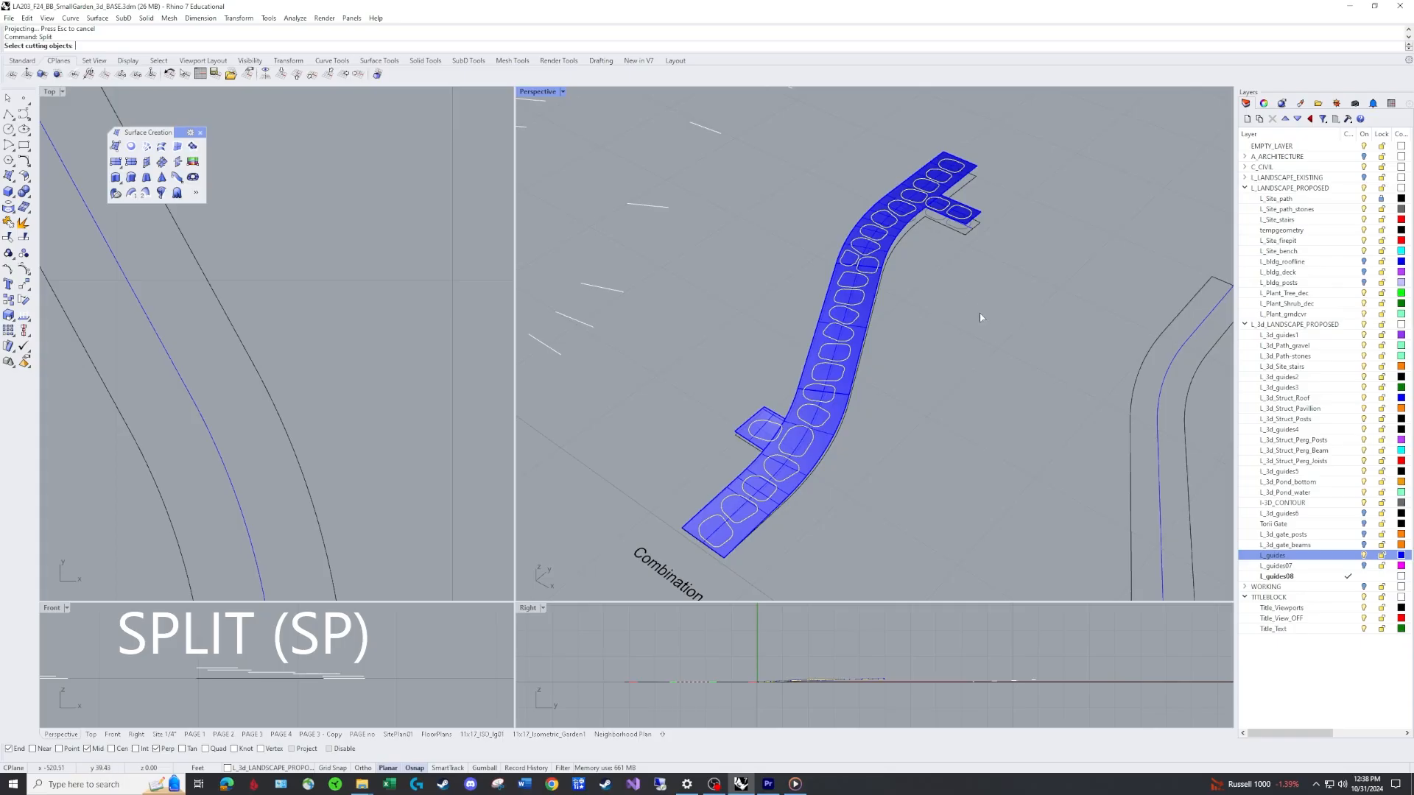
{"action": "key", "text": "Escape"}
{"action": "key", "text": "Escape"}
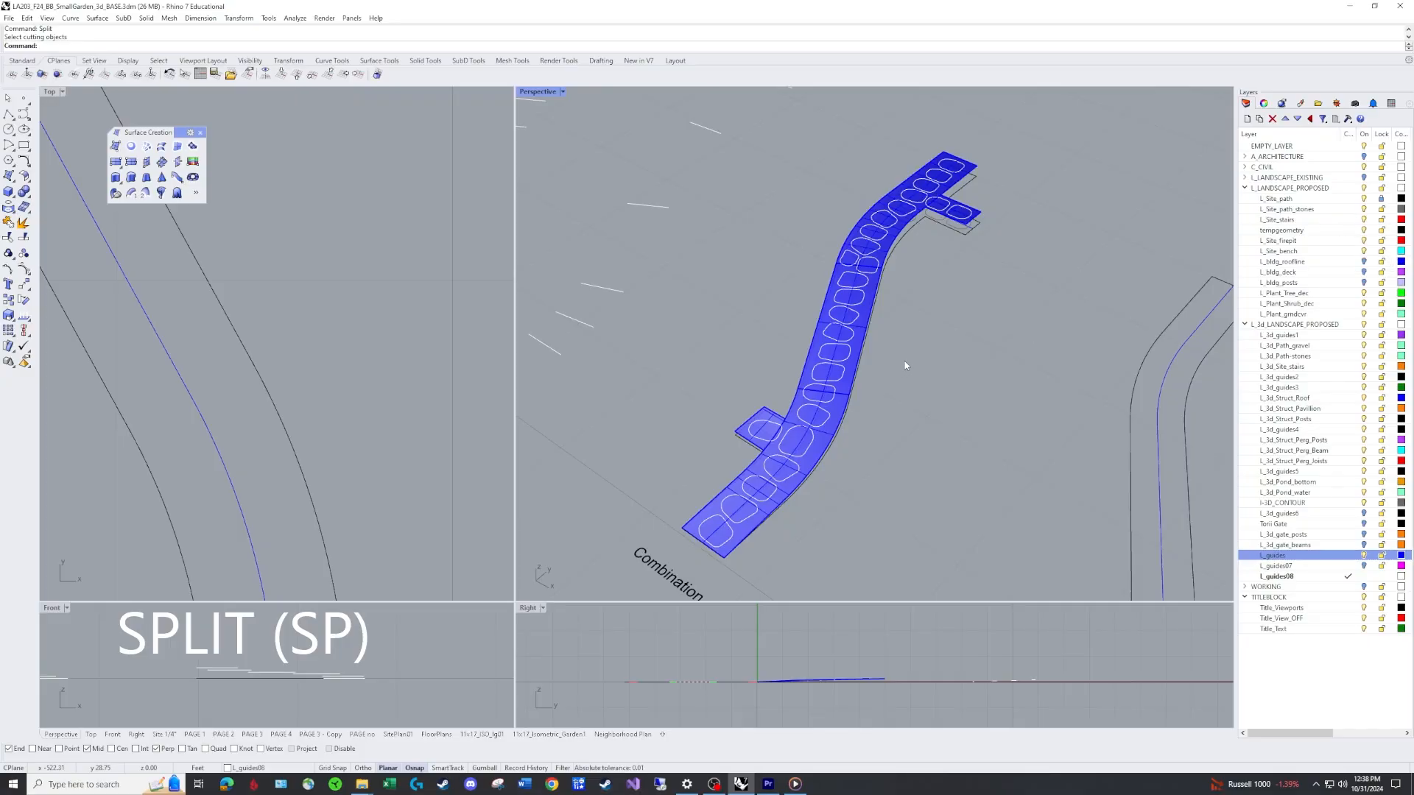
Toggle the L_Site_path_stones and L_Site_path layers in the layer list.
{"action": "left_click", "coordinate": [1363, 210]}
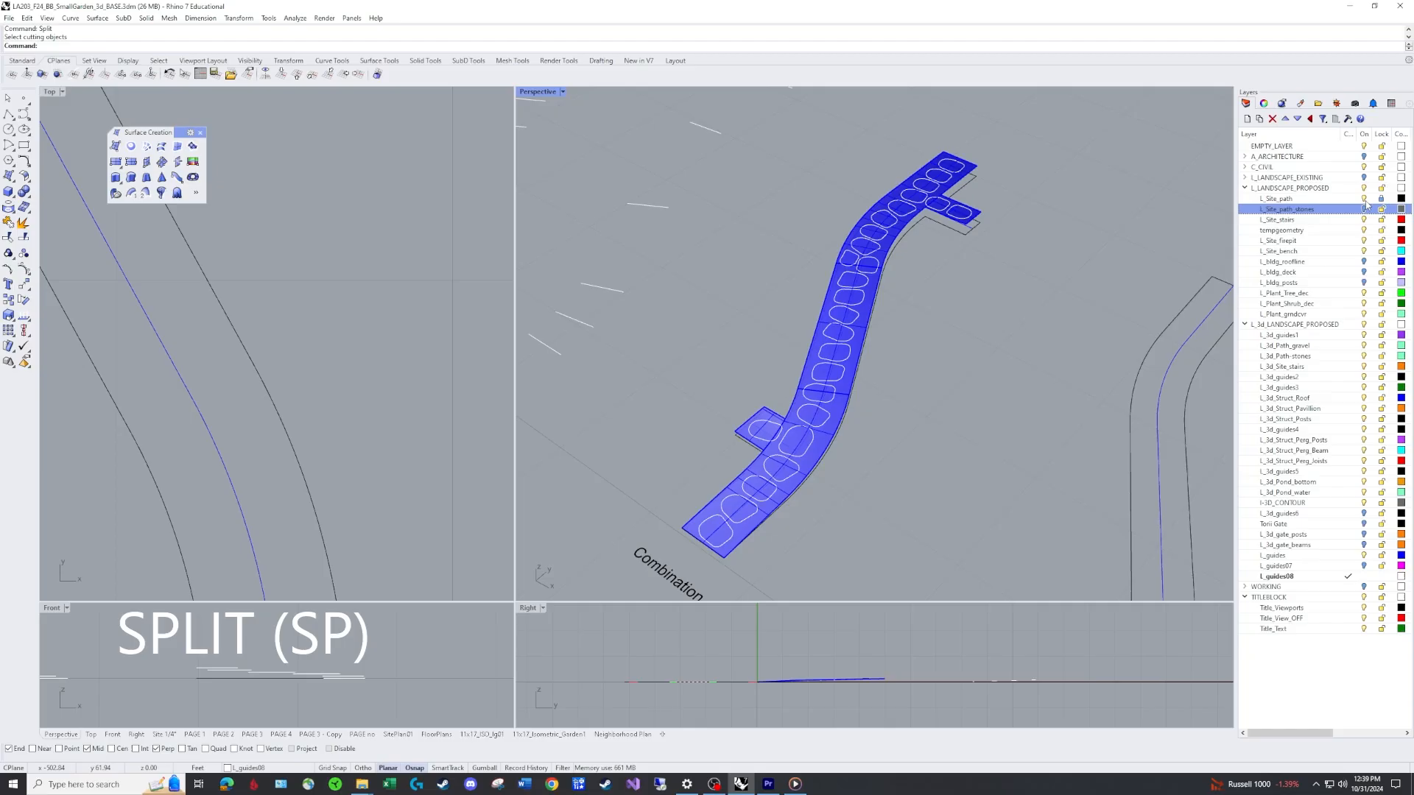
{"action": "left_click", "coordinate": [1364, 199]}
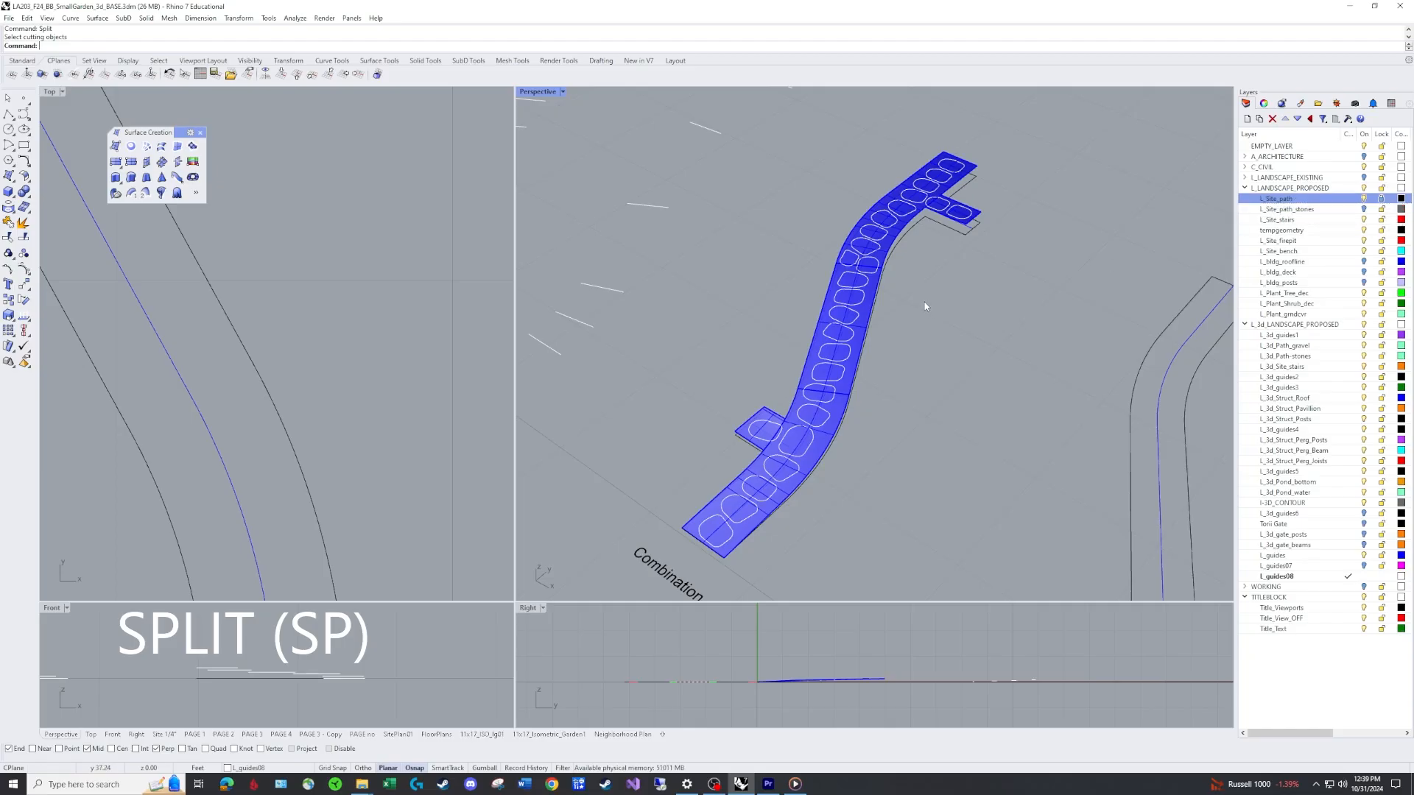
{"action": "right_click_drag", "start_coordinate": [925, 302], "coordinate": [803, 332]}
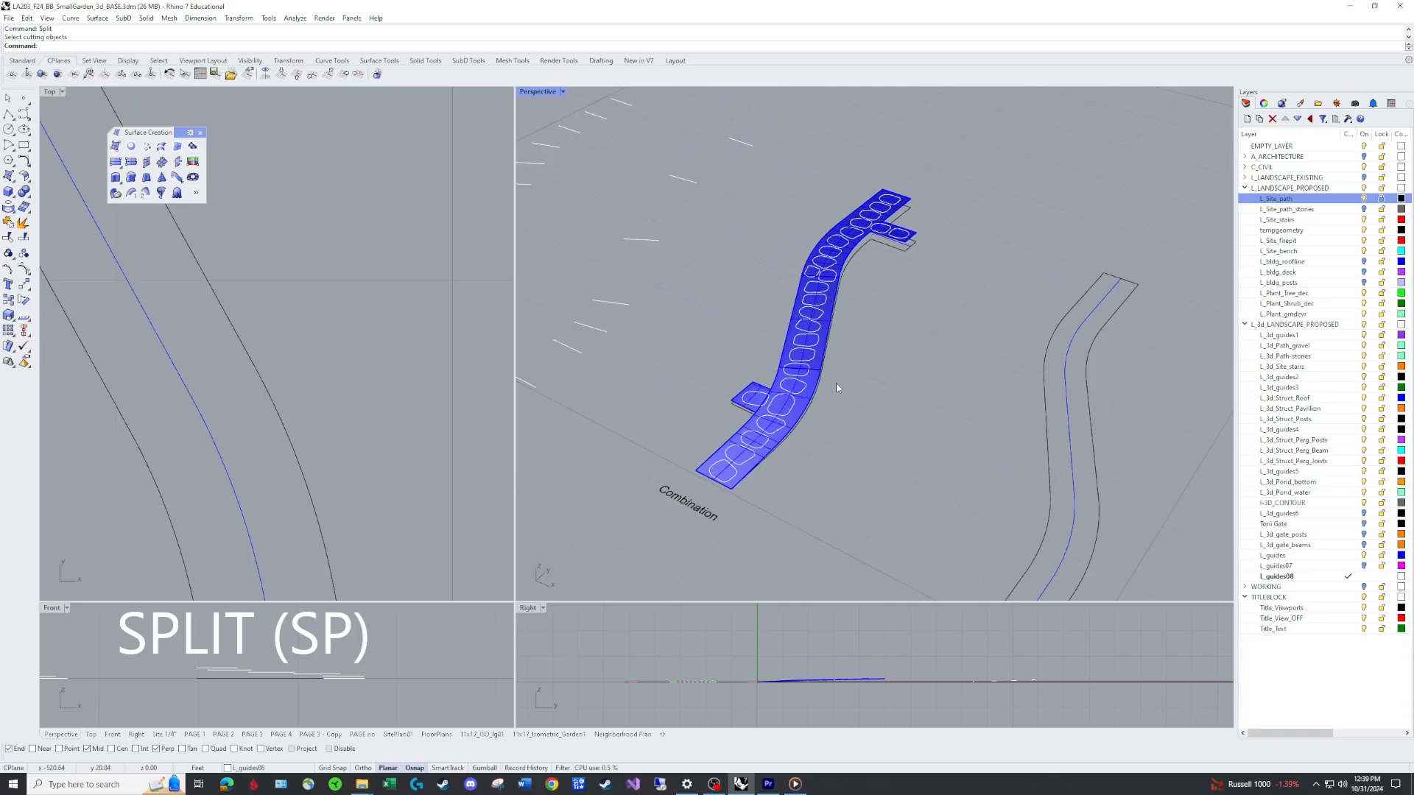
Start Split and choose the joined path surface as the object to split.
{"action": "type", "text": "sp"}
{"action": "key", "text": "Return"}
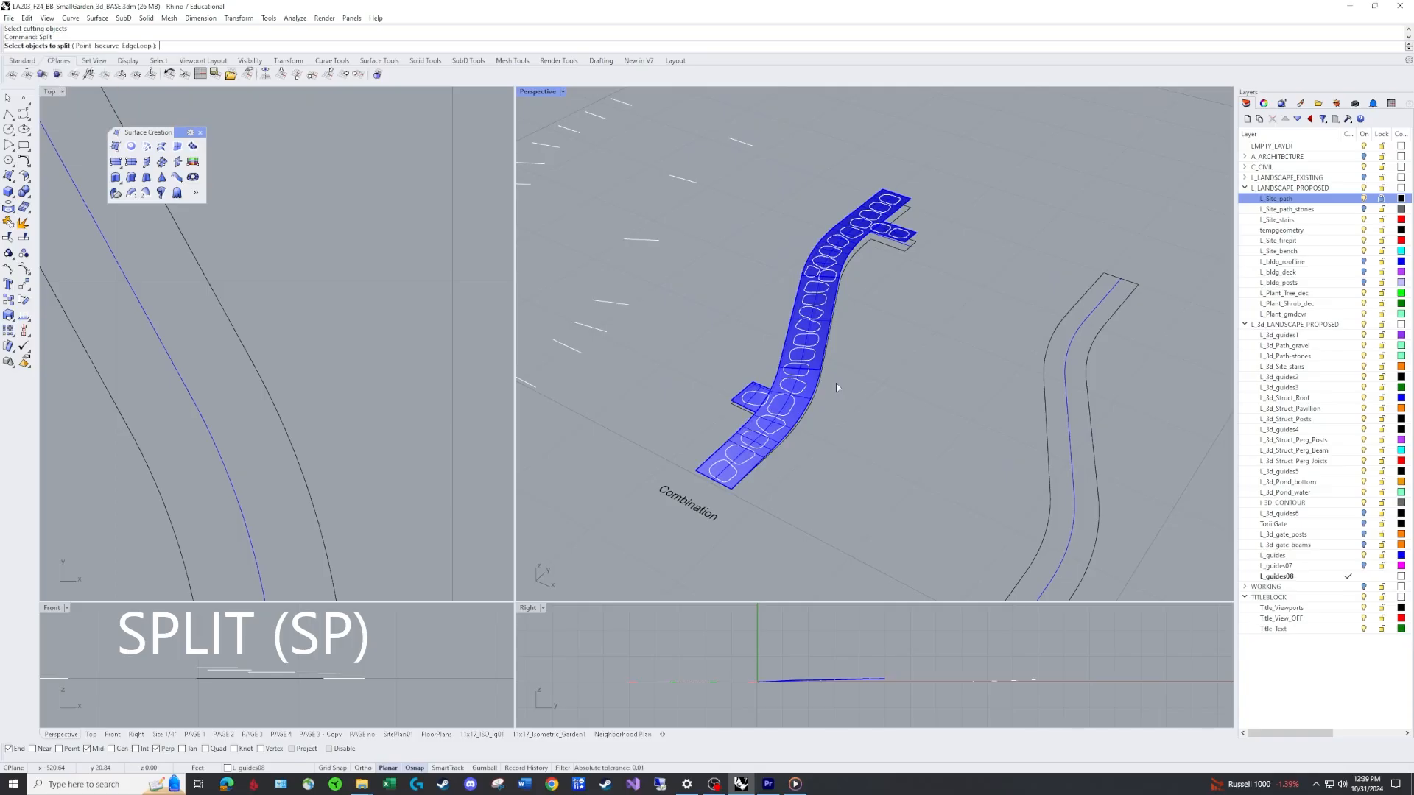
{"action": "scroll", "coordinate": [894, 282], "scroll_direction": "up", "scroll_amount": 4}
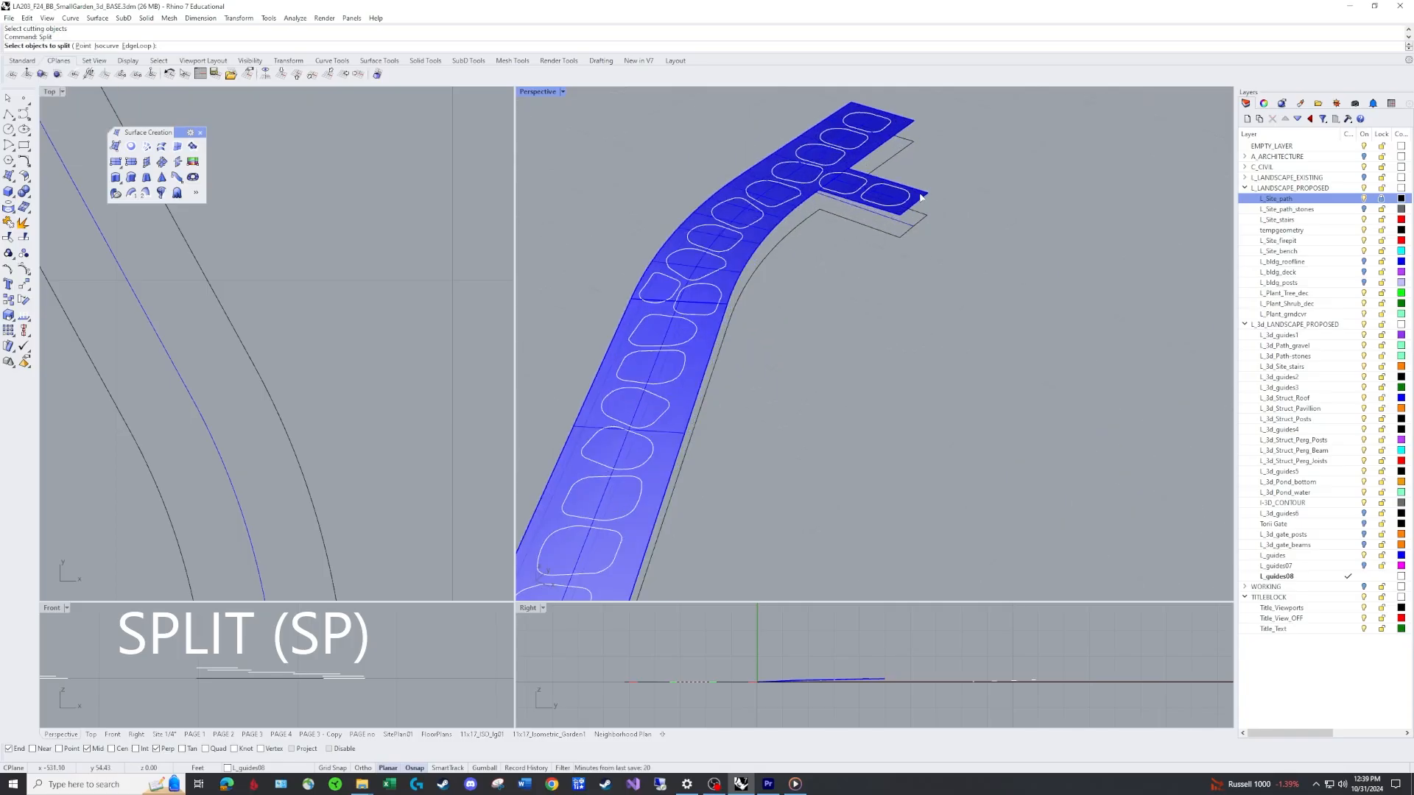
{"action": "left_click", "coordinate": [920, 198]}
{"action": "scroll", "coordinate": [965, 257], "scroll_direction": "down", "scroll_amount": 3}
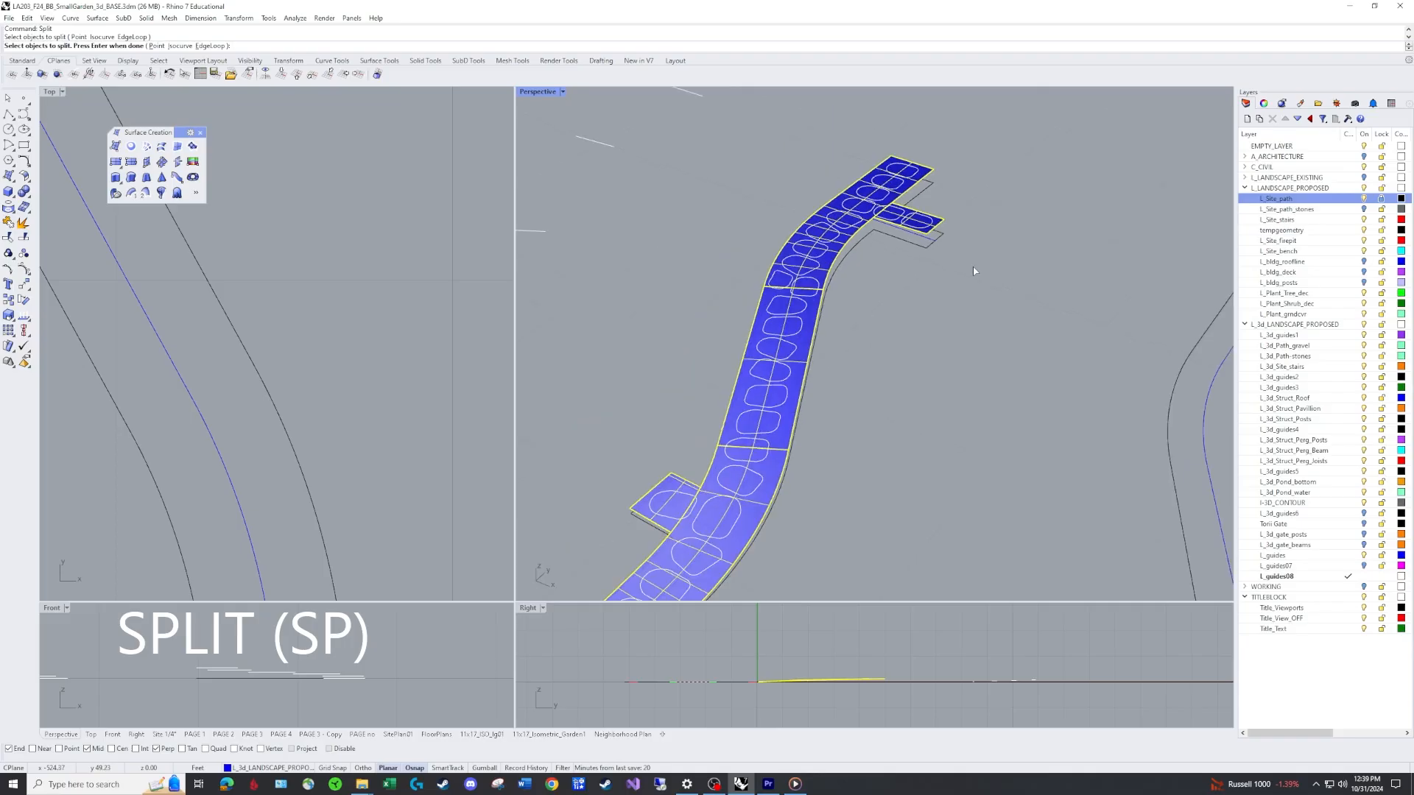
{"action": "scroll", "coordinate": [976, 289], "scroll_direction": "down", "scroll_amount": 2}
{"action": "right_click_drag", "start_coordinate": [965, 296], "coordinate": [962, 318]}
{"action": "key", "text": "Return"}
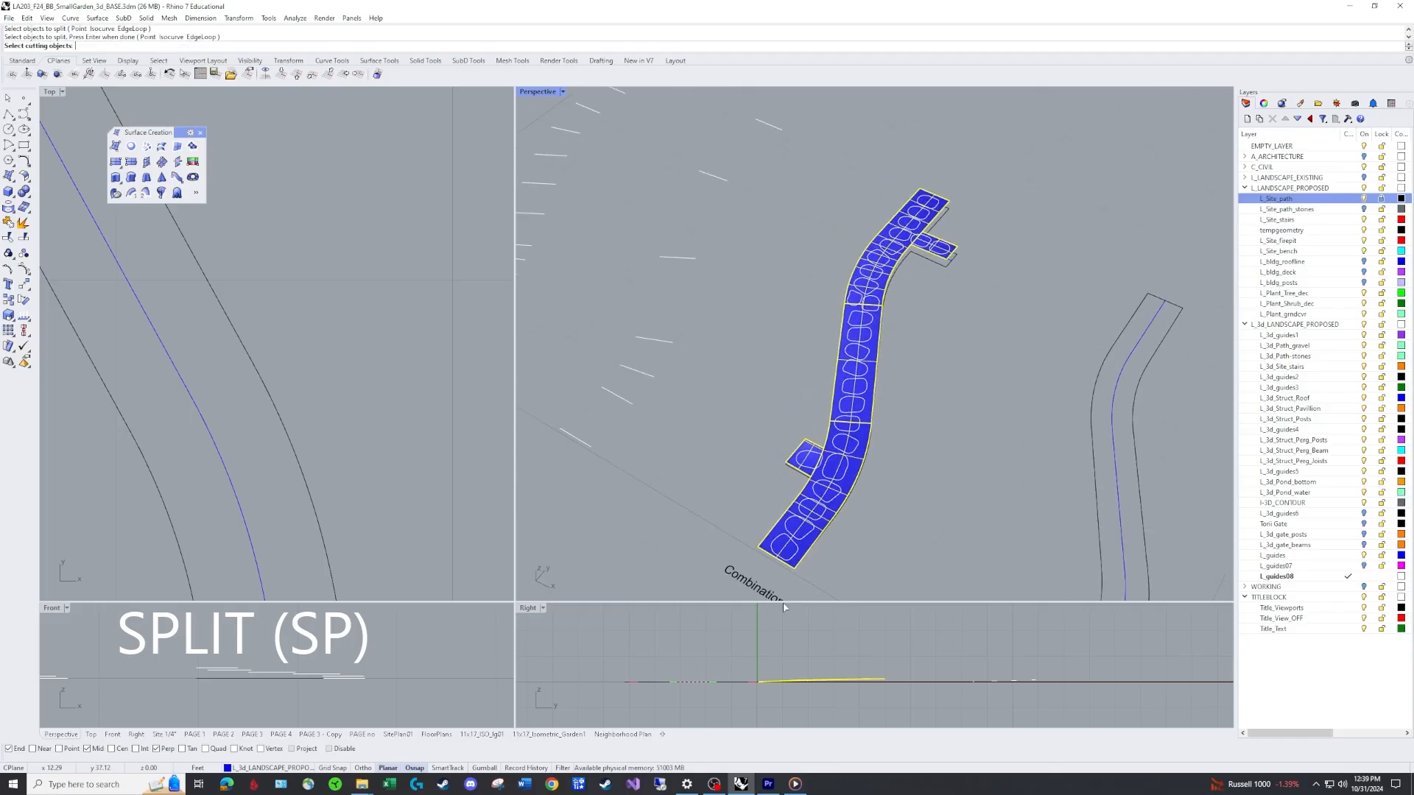
Pick the first projected stone outlines near the path's end as cutting objects.
{"action": "scroll", "coordinate": [780, 530], "scroll_direction": "up", "scroll_amount": 2}
{"action": "left_click", "coordinate": [780, 523]}
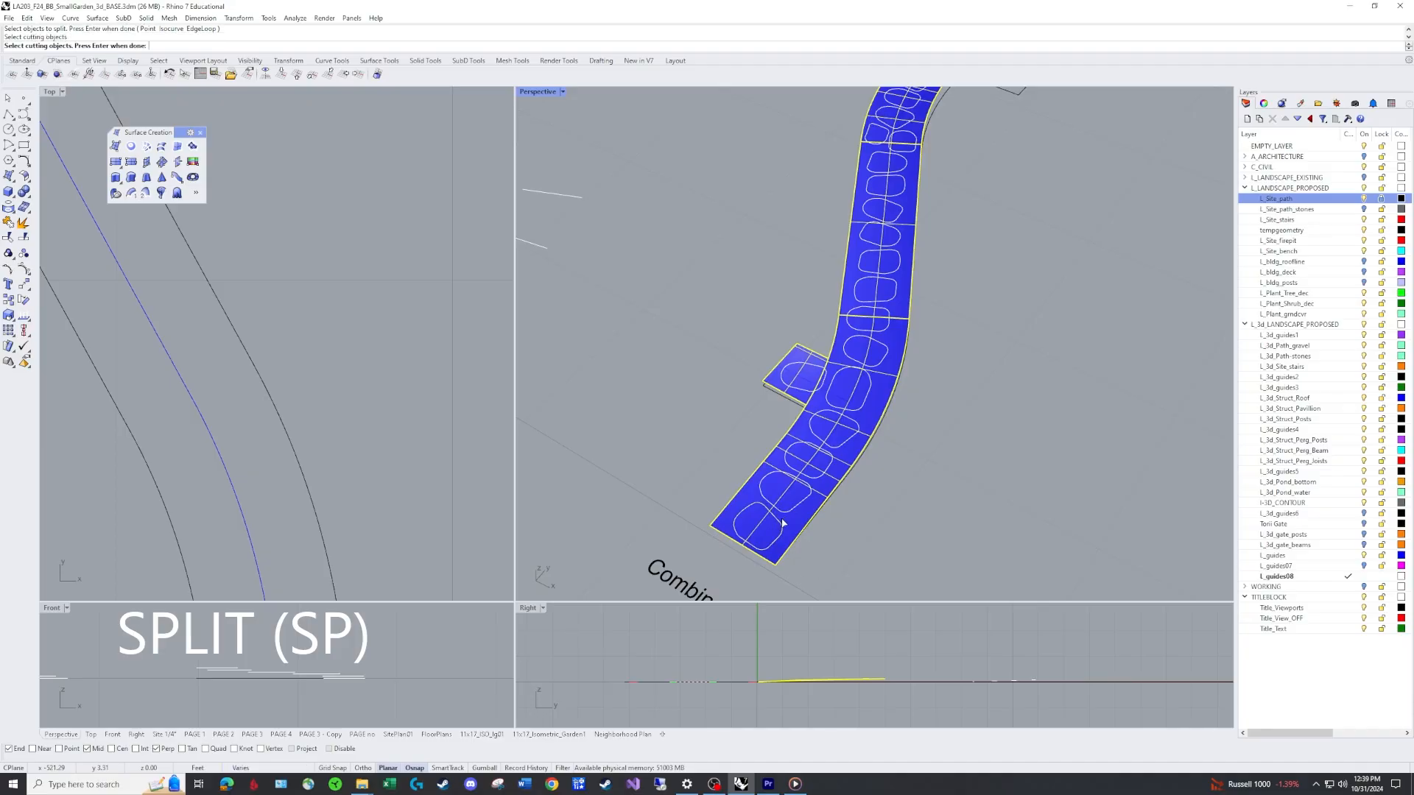
{"action": "left_click", "coordinate": [783, 509]}
{"action": "left_click", "coordinate": [822, 477]}
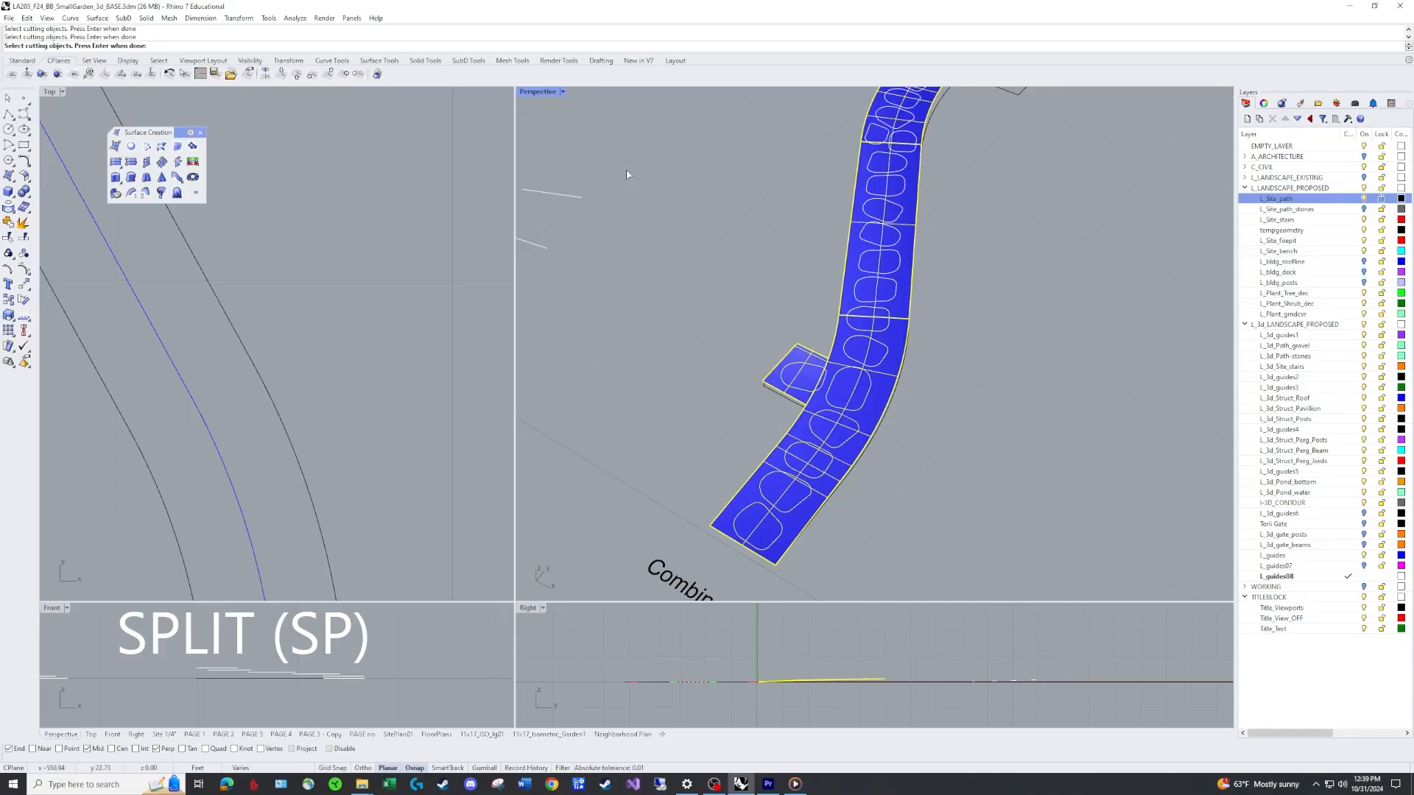
Switch the Perspective viewport to Shaded display mode.
{"action": "left_click", "coordinate": [564, 93]}
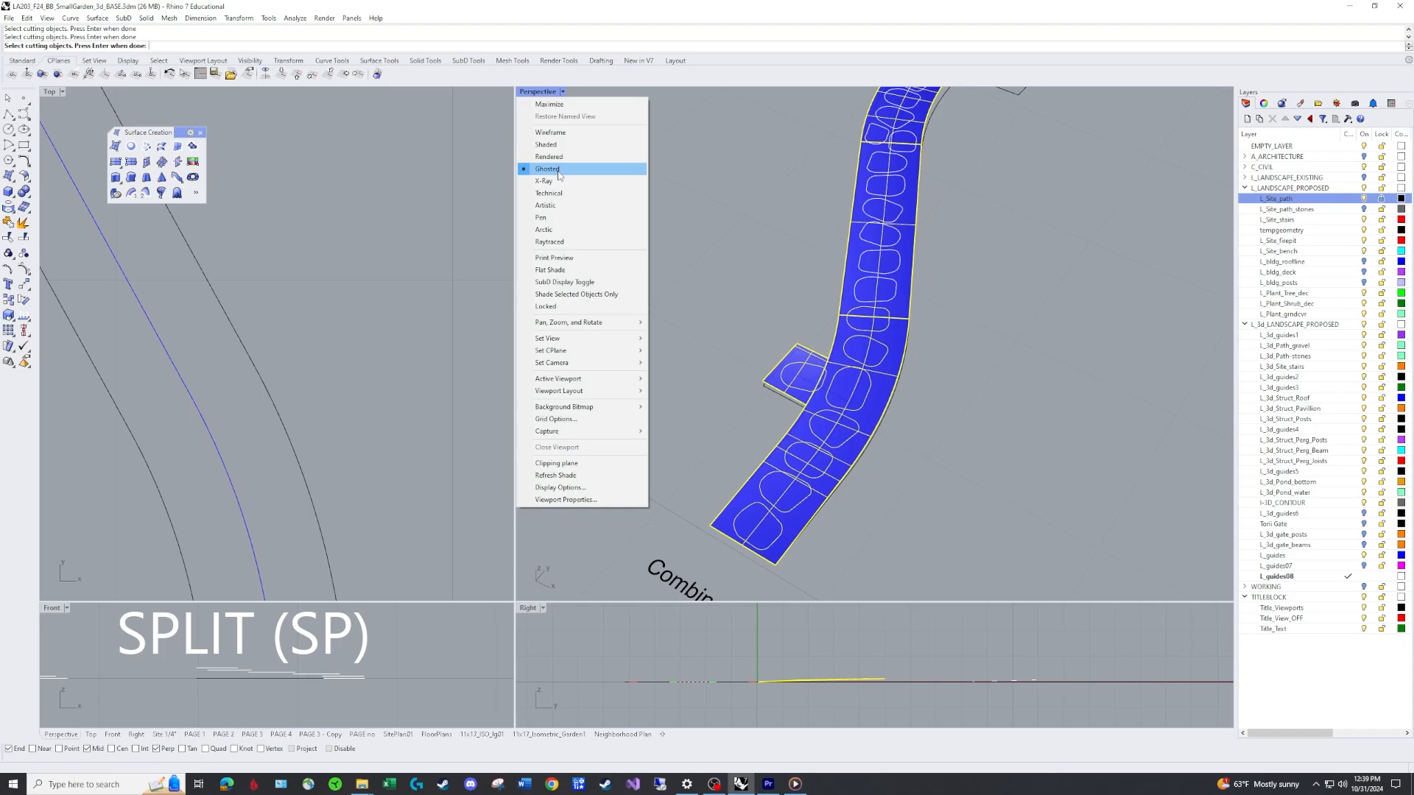
{"action": "left_click", "coordinate": [546, 144]}
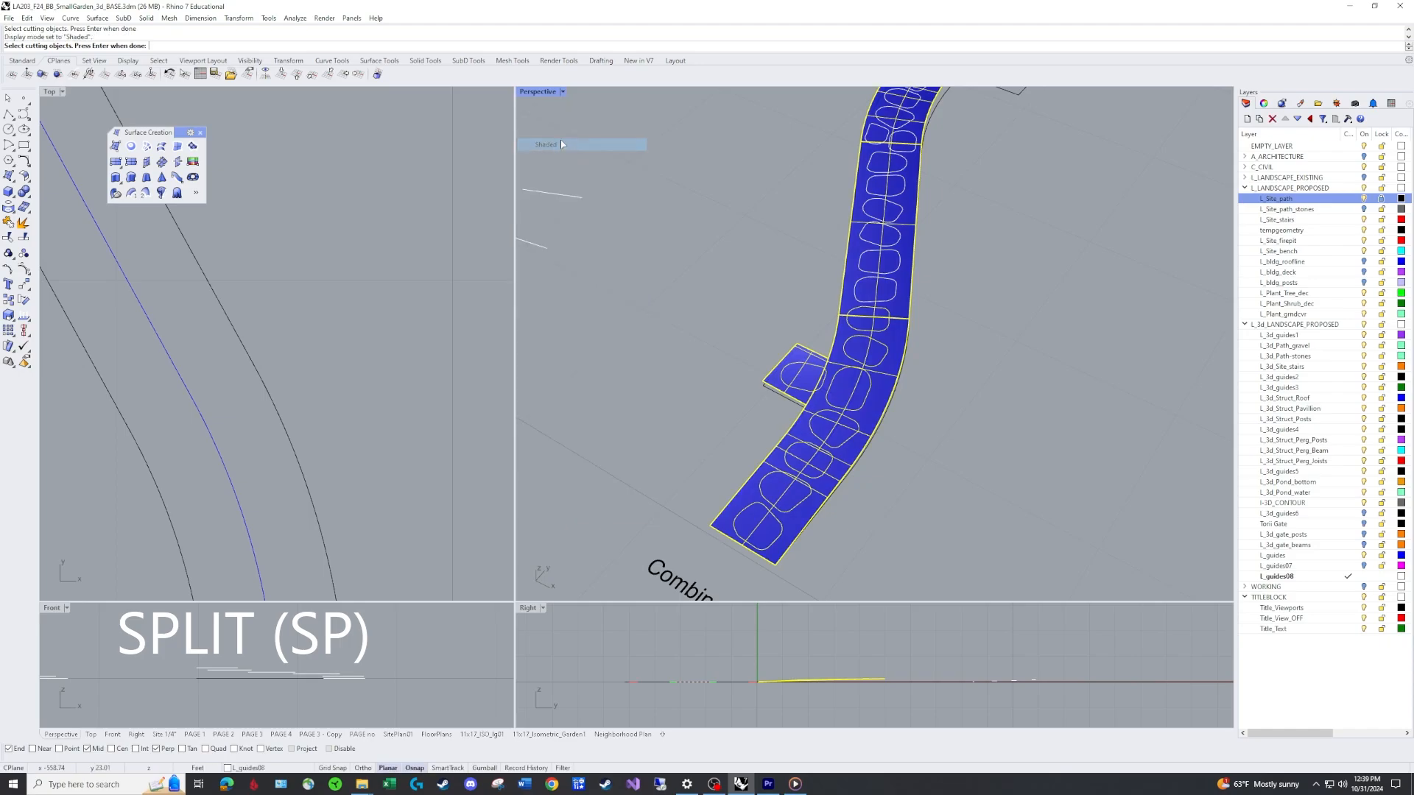
Select the remaining projected stone outlines as cutting objects and finish the split.
{"action": "left_click", "coordinate": [896, 288]}
{"action": "left_click", "coordinate": [897, 255]}
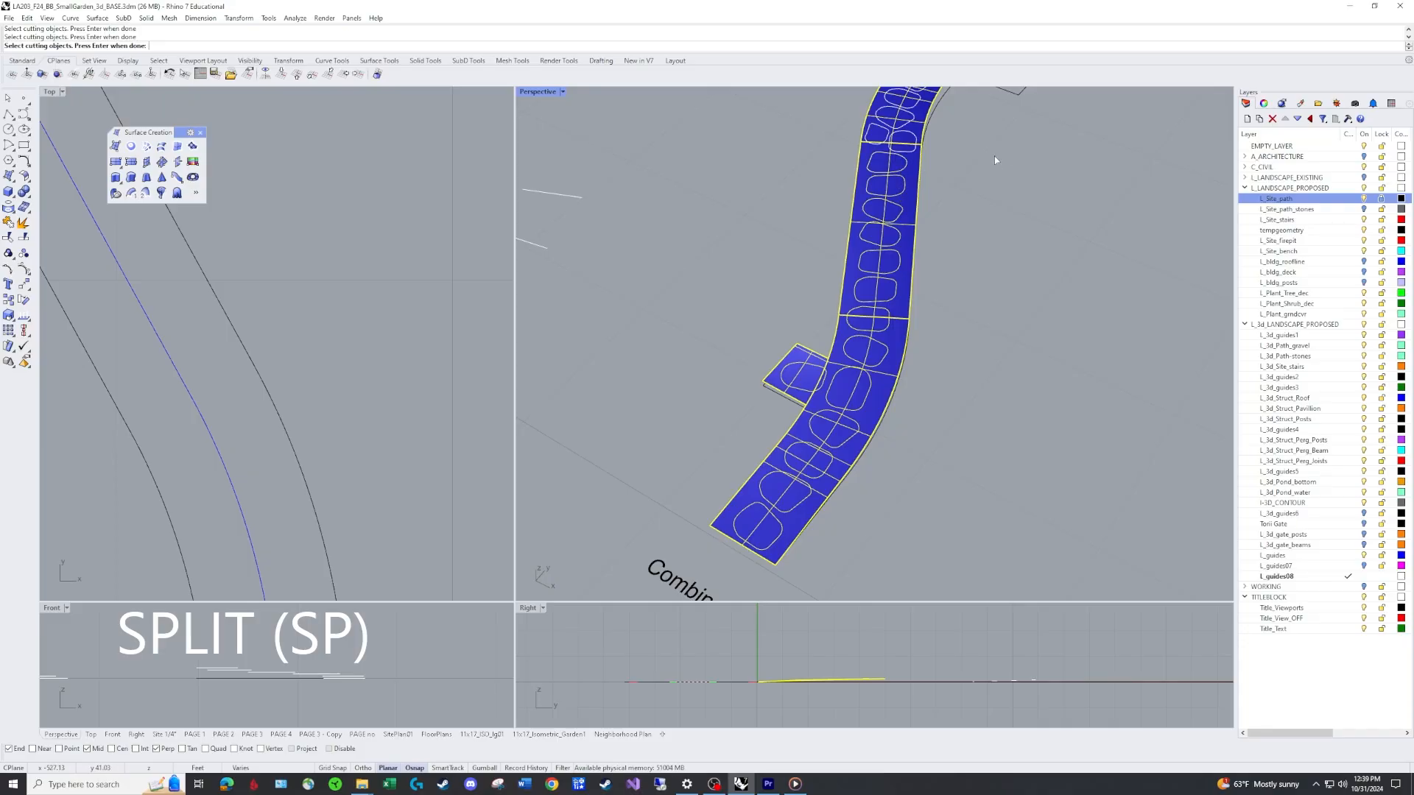
{"action": "right_click_drag", "start_coordinate": [989, 129], "coordinate": [882, 338], "text": "shift"}
{"action": "scroll", "coordinate": [840, 390], "scroll_direction": "up", "scroll_amount": 7}
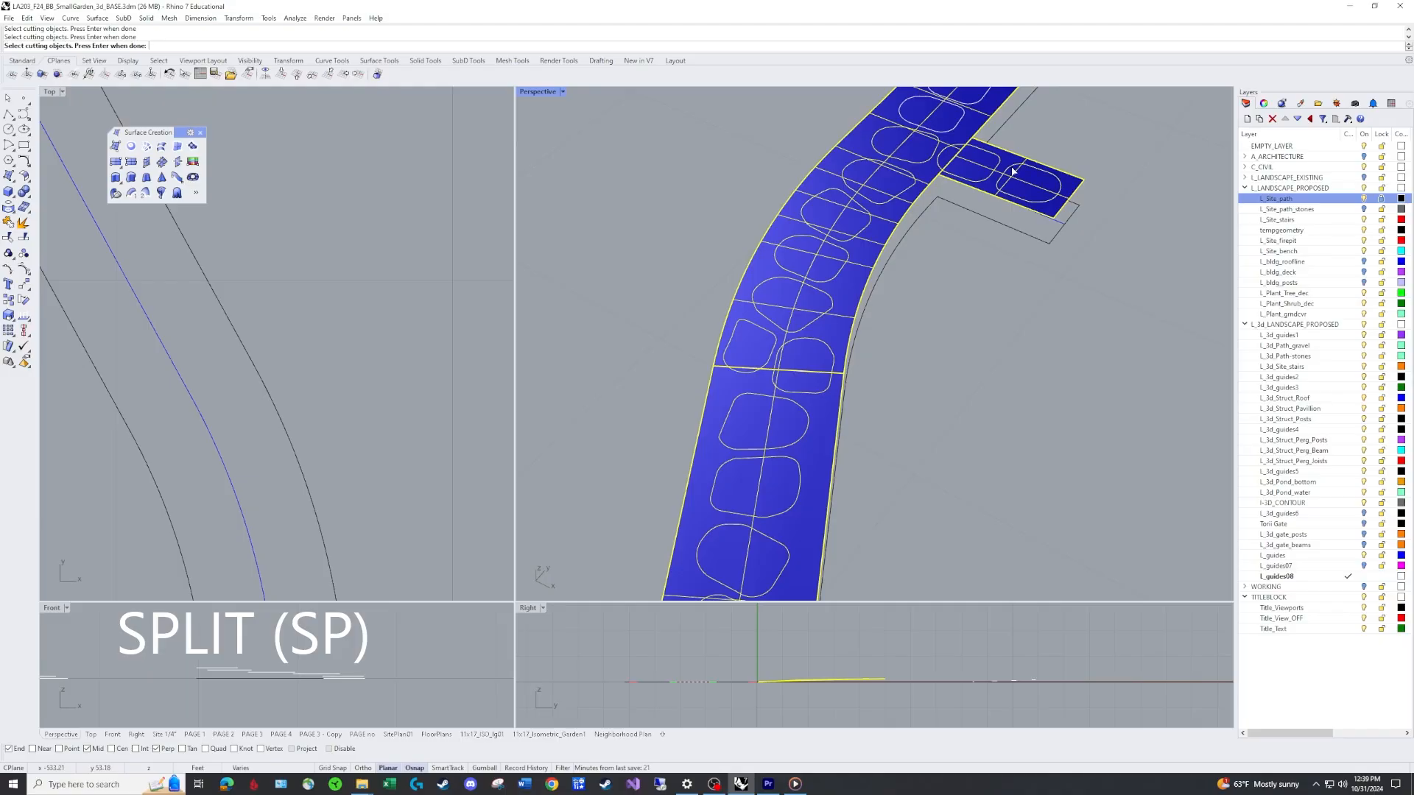
{"action": "right_click_drag", "start_coordinate": [1091, 132], "coordinate": [1024, 298], "text": "shift"}
{"action": "left_click_drag", "start_coordinate": [783, 155], "coordinate": [1023, 312]}
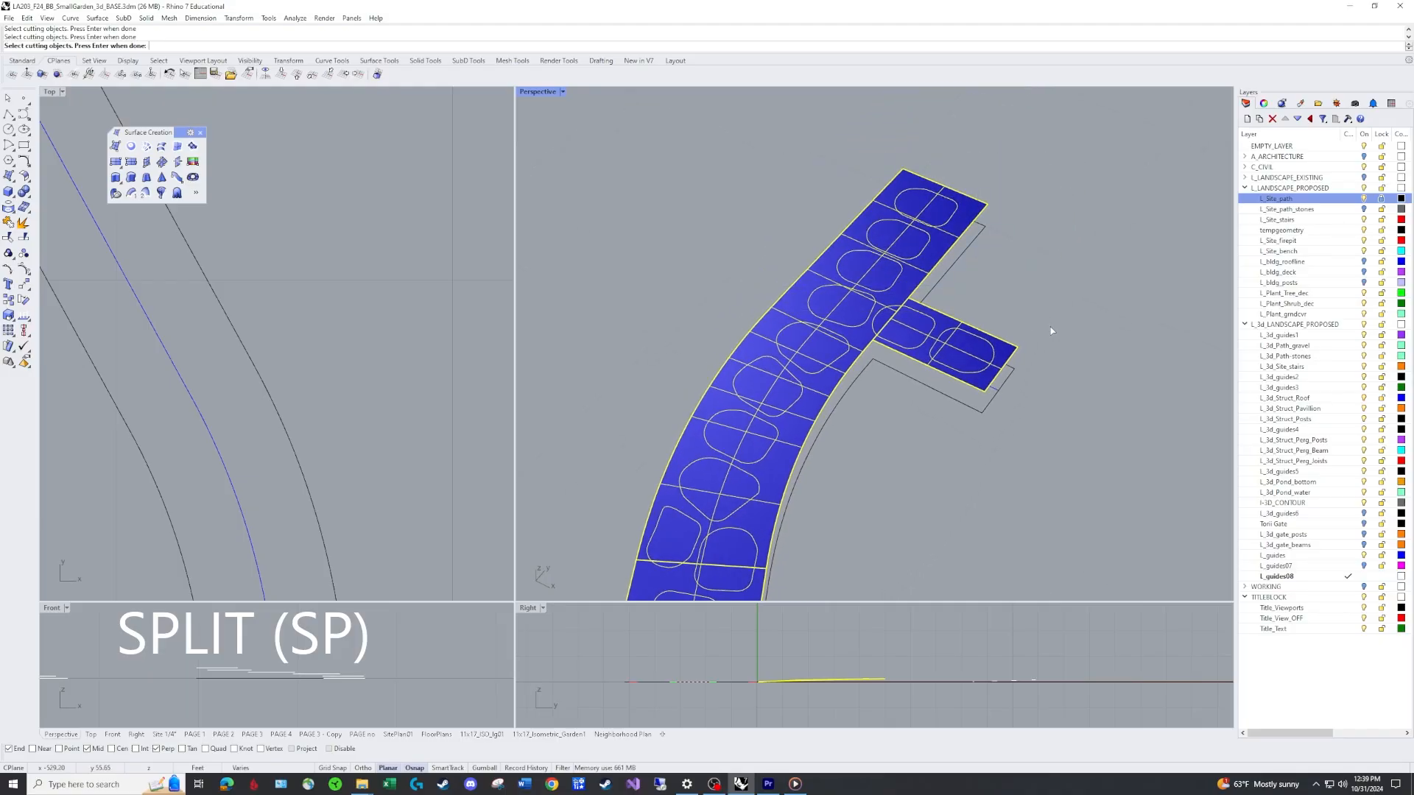
{"action": "scroll", "coordinate": [1050, 426], "scroll_direction": "down", "scroll_amount": 3}
{"action": "right_click_drag", "start_coordinate": [1049, 425], "coordinate": [1055, 315]}
{"action": "key", "text": "Return"}
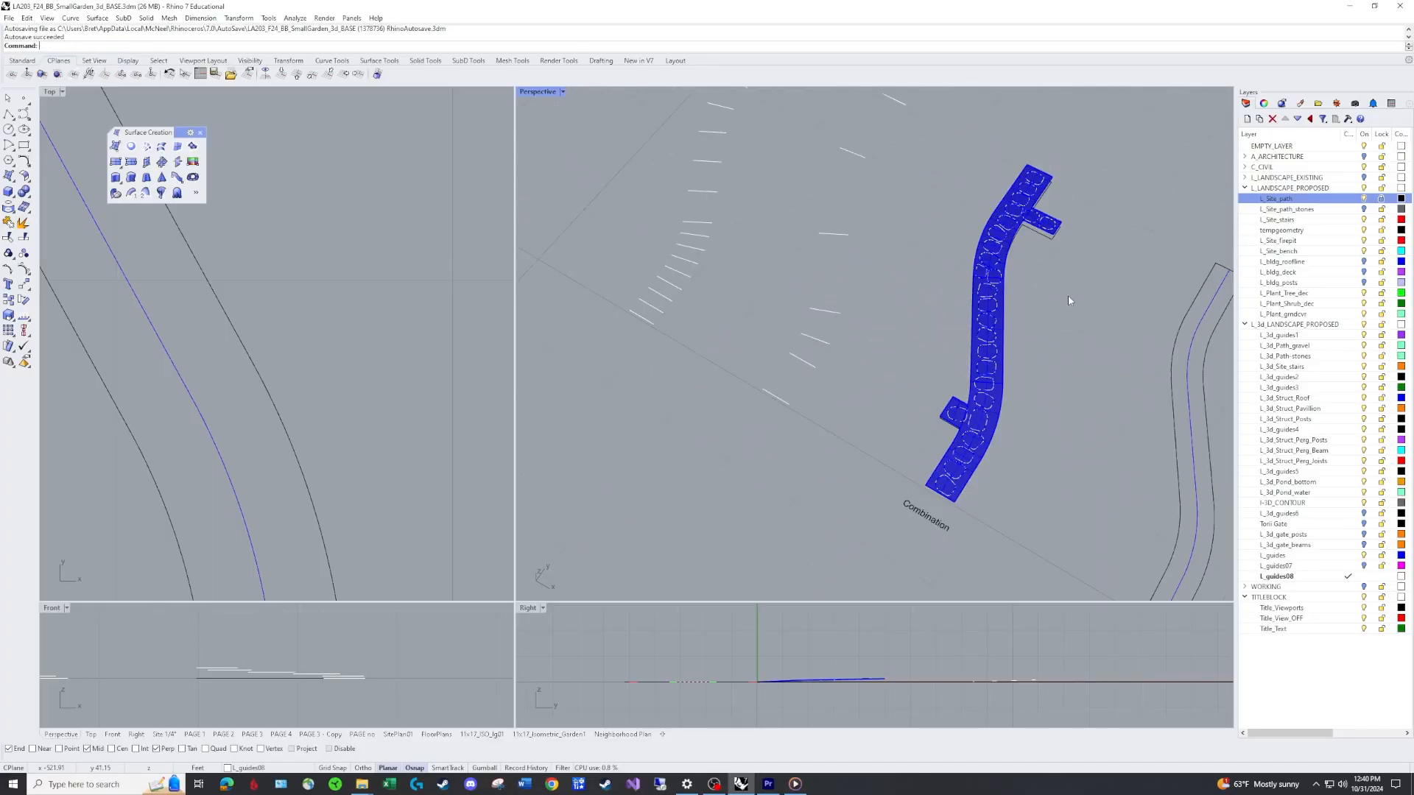
Delete the leftover path surface, then undo the deletion.
{"action": "right_click_drag", "start_coordinate": [1050, 313], "coordinate": [955, 427]}
{"action": "scroll", "coordinate": [954, 427], "scroll_direction": "up", "scroll_amount": 3}
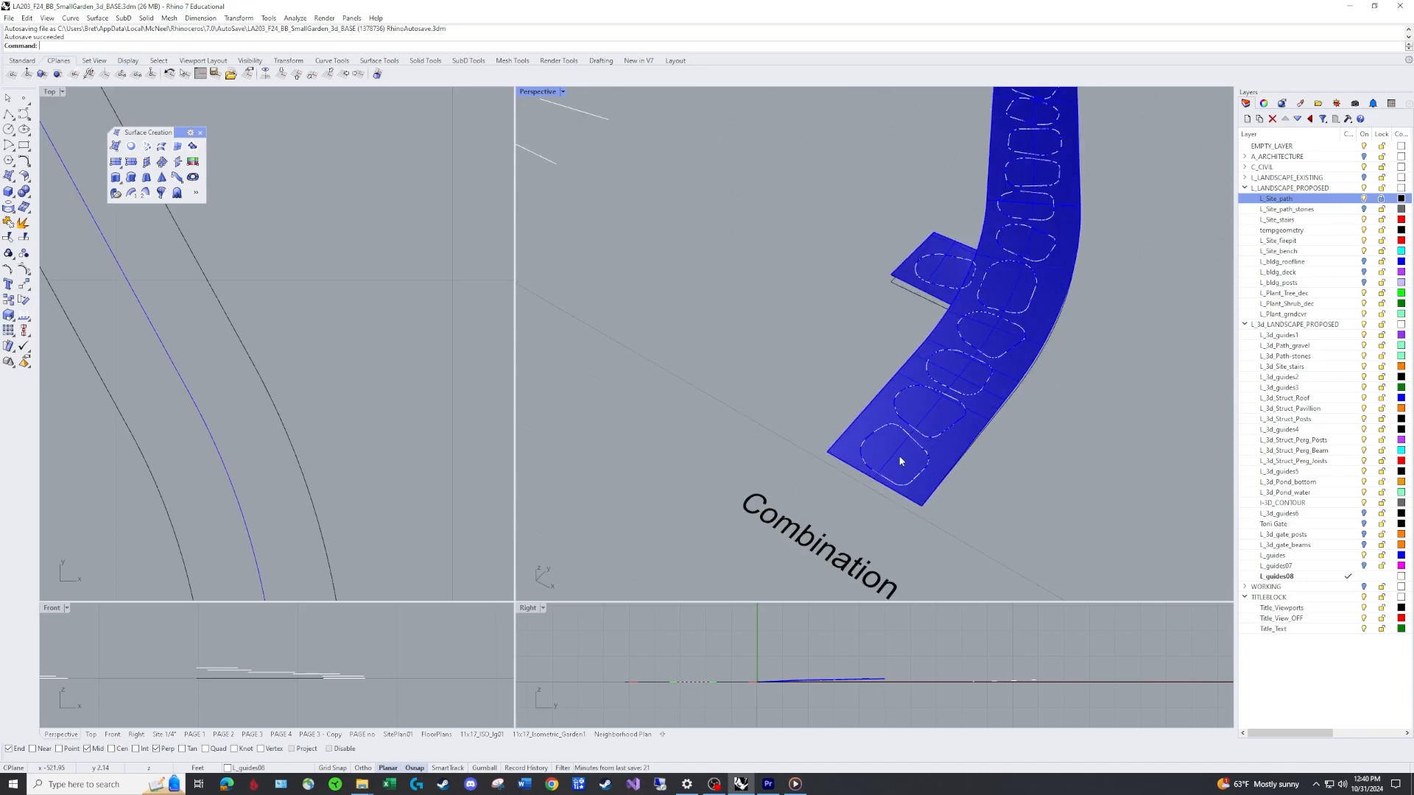
{"action": "left_click", "coordinate": [1006, 395]}
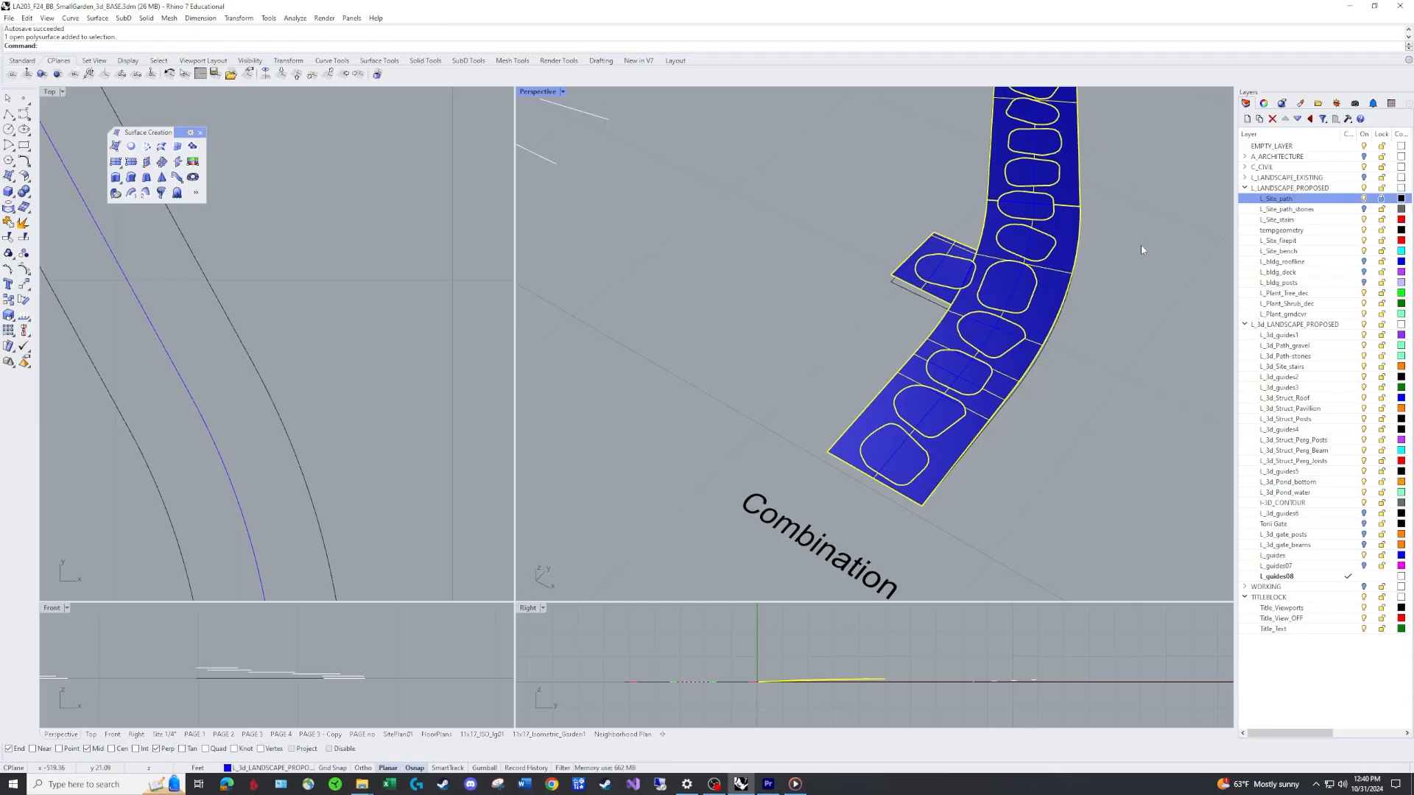
{"action": "key", "text": "Delete"}
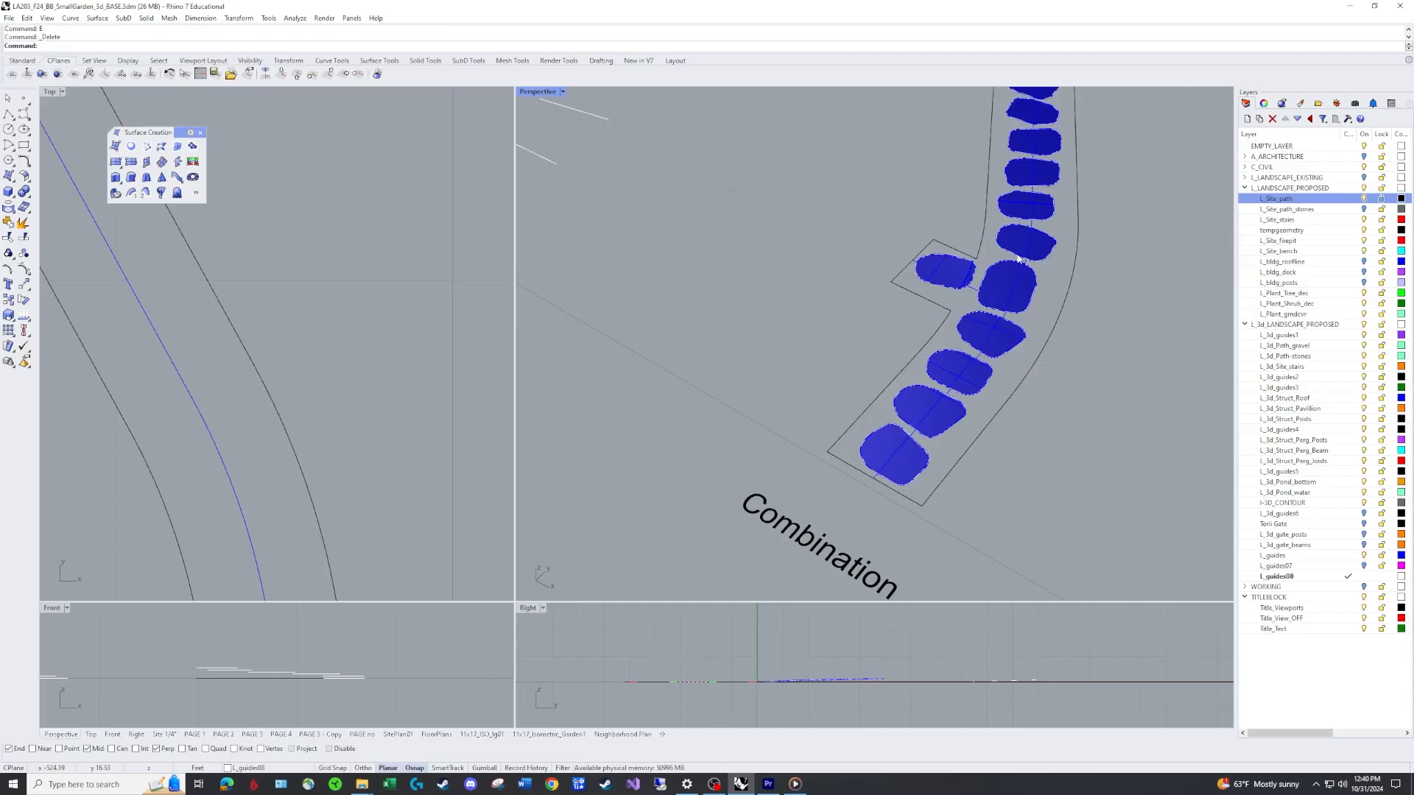
{"action": "key", "text": "ctrl+z"}
Create a new layer named L_3d_stones.
{"action": "scroll", "coordinate": [859, 525], "scroll_direction": "down", "scroll_amount": 5}
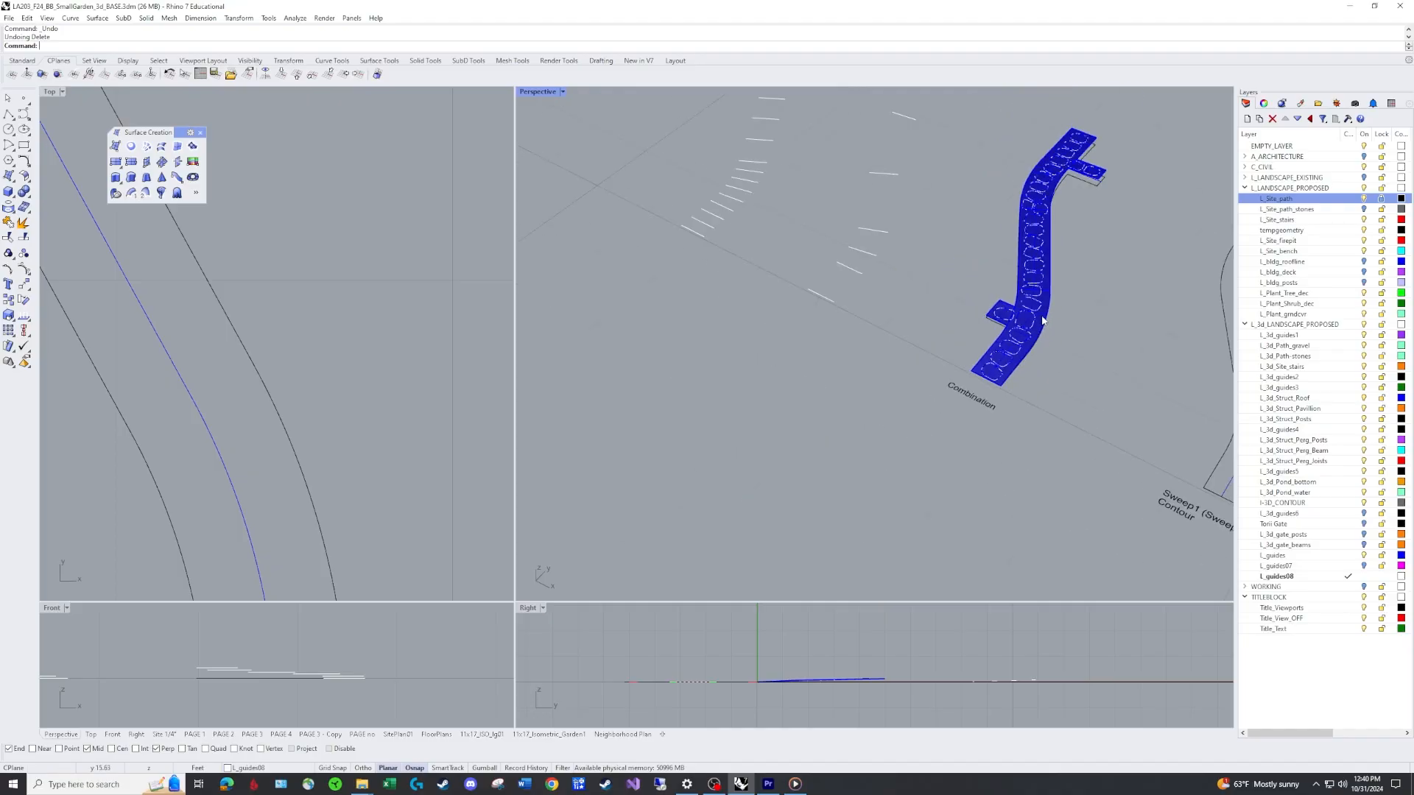
{"action": "left_click", "coordinate": [1281, 577]}
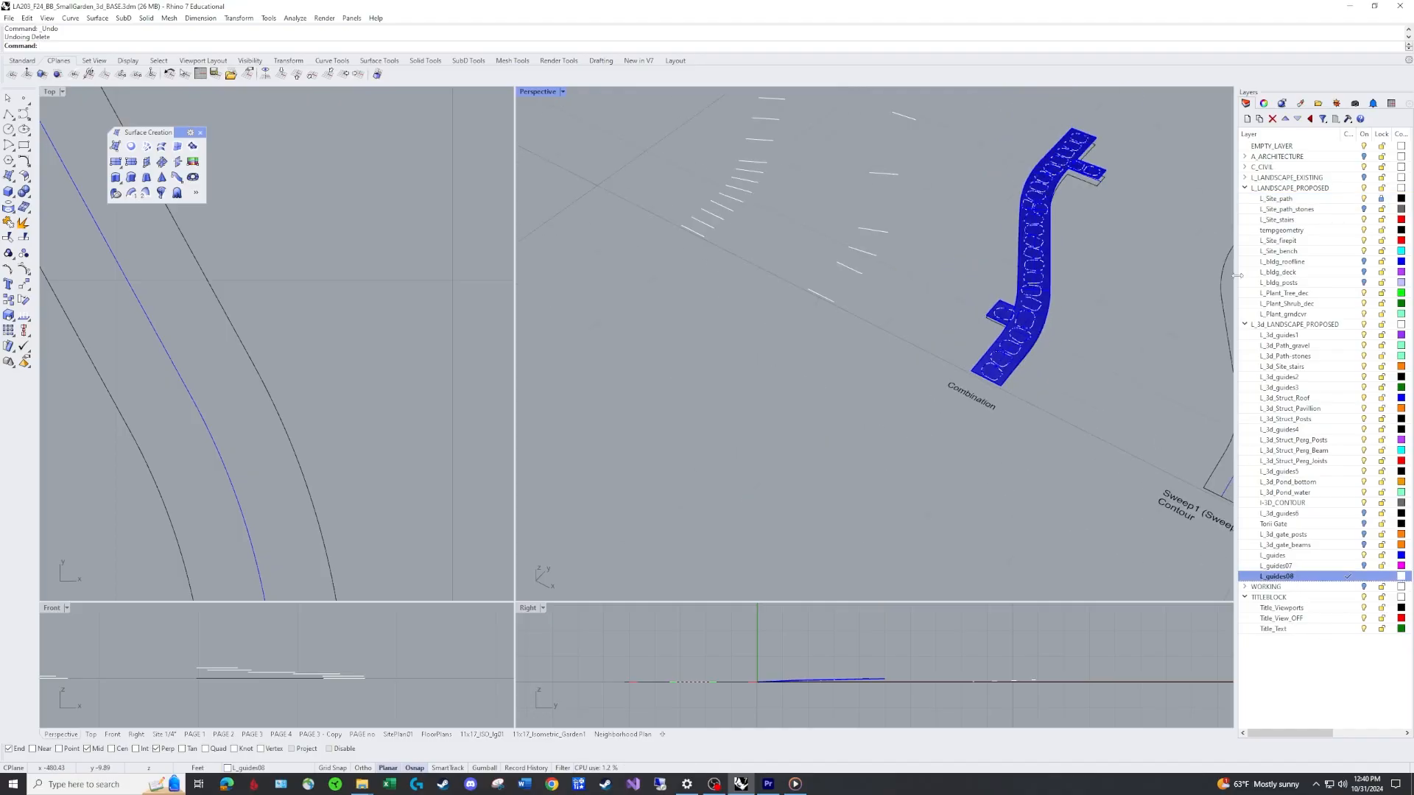
{"action": "left_click", "coordinate": [1246, 119]}
{"action": "type", "text": "L_"}
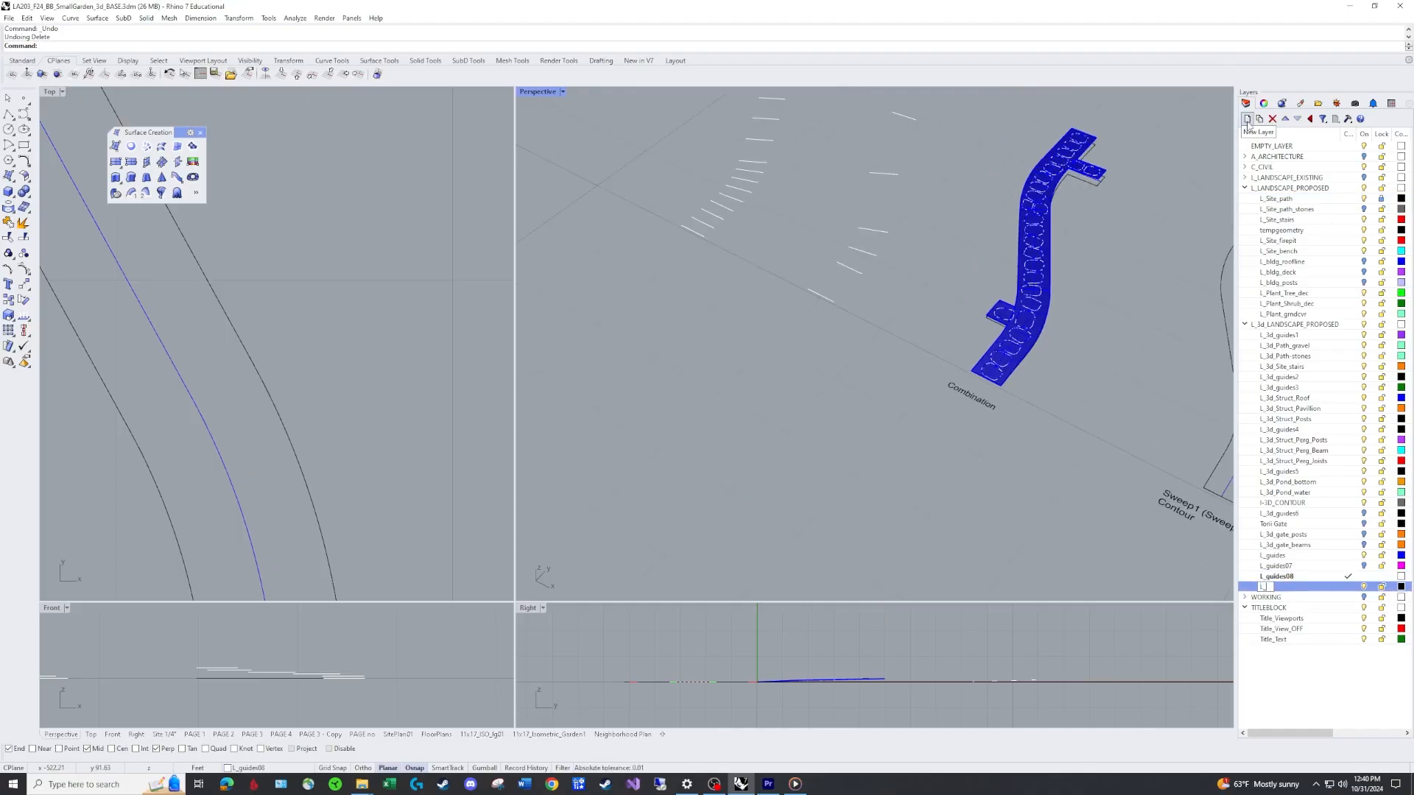
{"action": "type", "text": "3d_stones"}
{"action": "key", "text": "Return"}
Select the split stone surfaces along the path's lower section and move them to the L_3d_stones layer.
{"action": "scroll", "coordinate": [979, 383], "scroll_direction": "up", "scroll_amount": 3}
{"action": "left_click", "coordinate": [997, 360]}
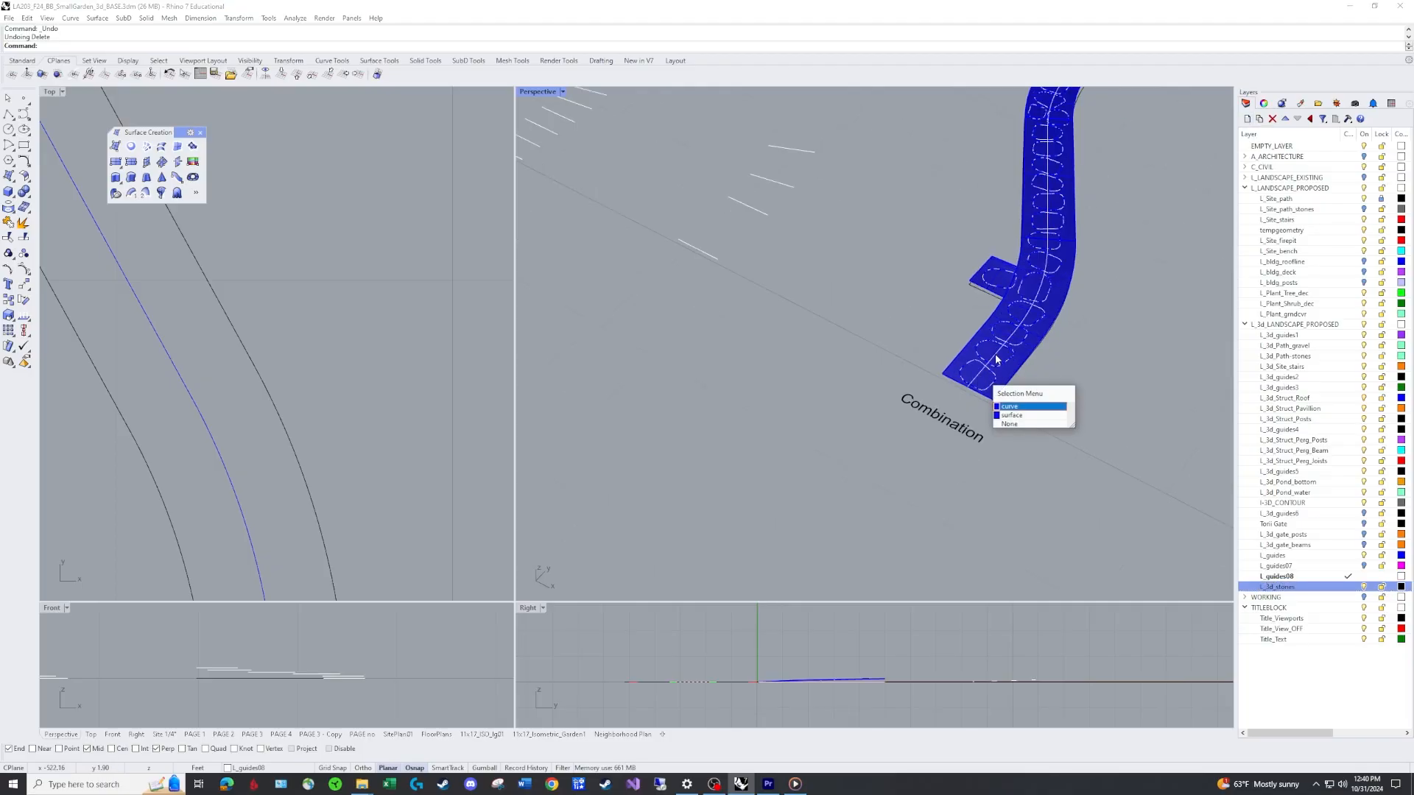
{"action": "left_click", "coordinate": [1012, 416]}
{"action": "left_click", "coordinate": [1005, 359], "text": "shift"}
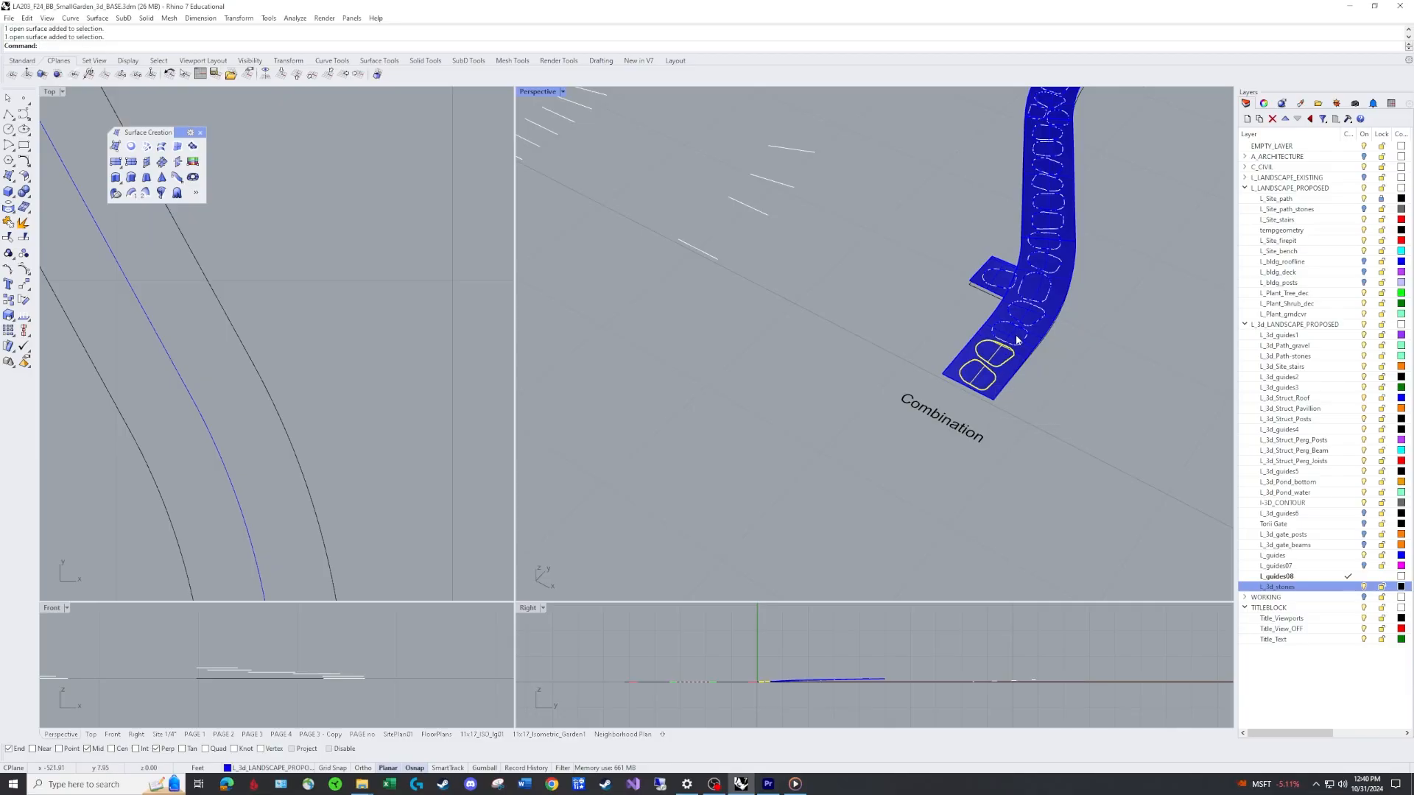
{"action": "left_click", "coordinate": [1013, 336], "text": "shift"}
{"action": "left_click", "coordinate": [1027, 314], "text": "shift"}
{"action": "left_click", "coordinate": [1034, 287], "text": "shift"}
{"action": "left_click", "coordinate": [998, 279], "text": "shift"}
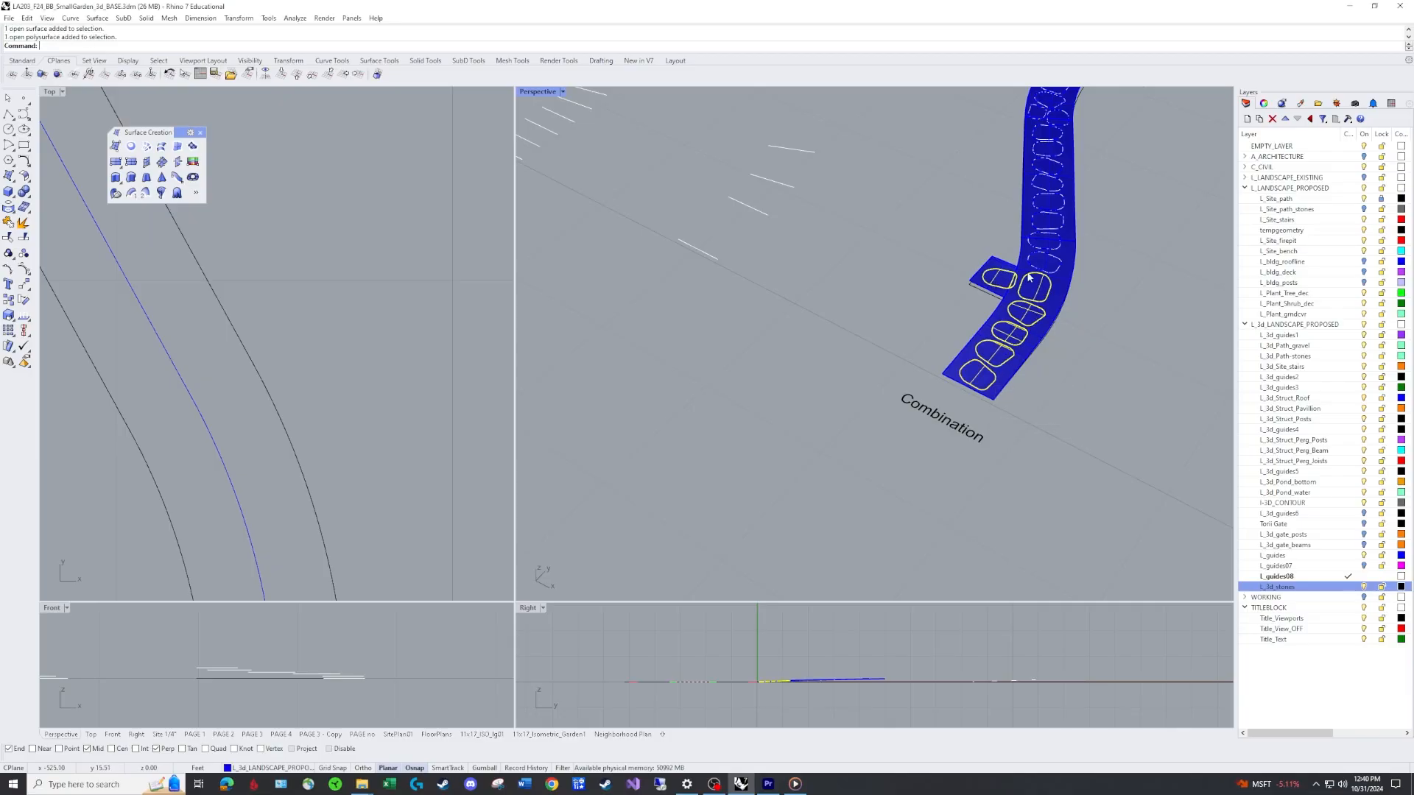
{"action": "left_click", "coordinate": [1043, 263], "text": "shift"}
{"action": "left_click", "coordinate": [1041, 241], "text": "shift"}
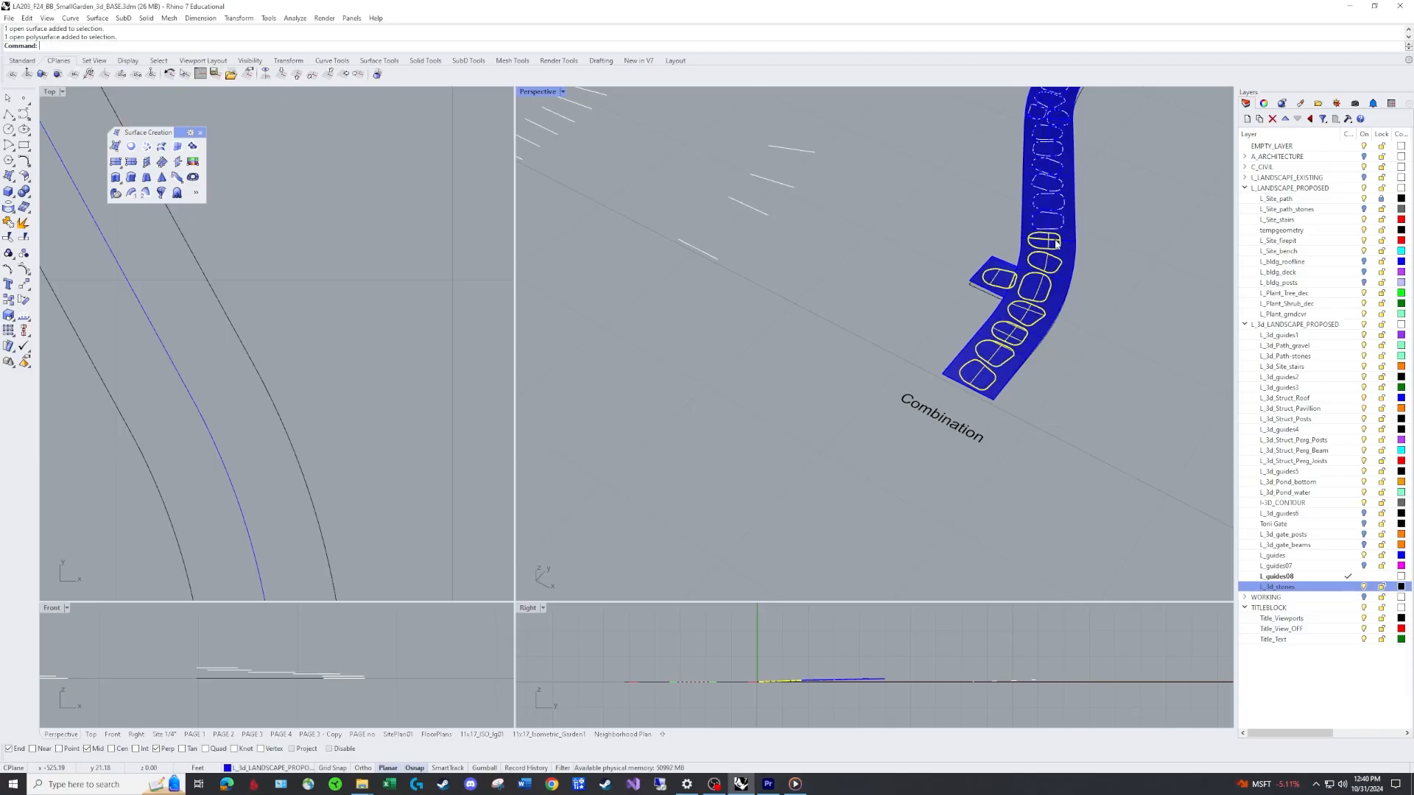
{"action": "left_click", "coordinate": [1267, 103]}
{"action": "left_click", "coordinate": [1402, 176]}
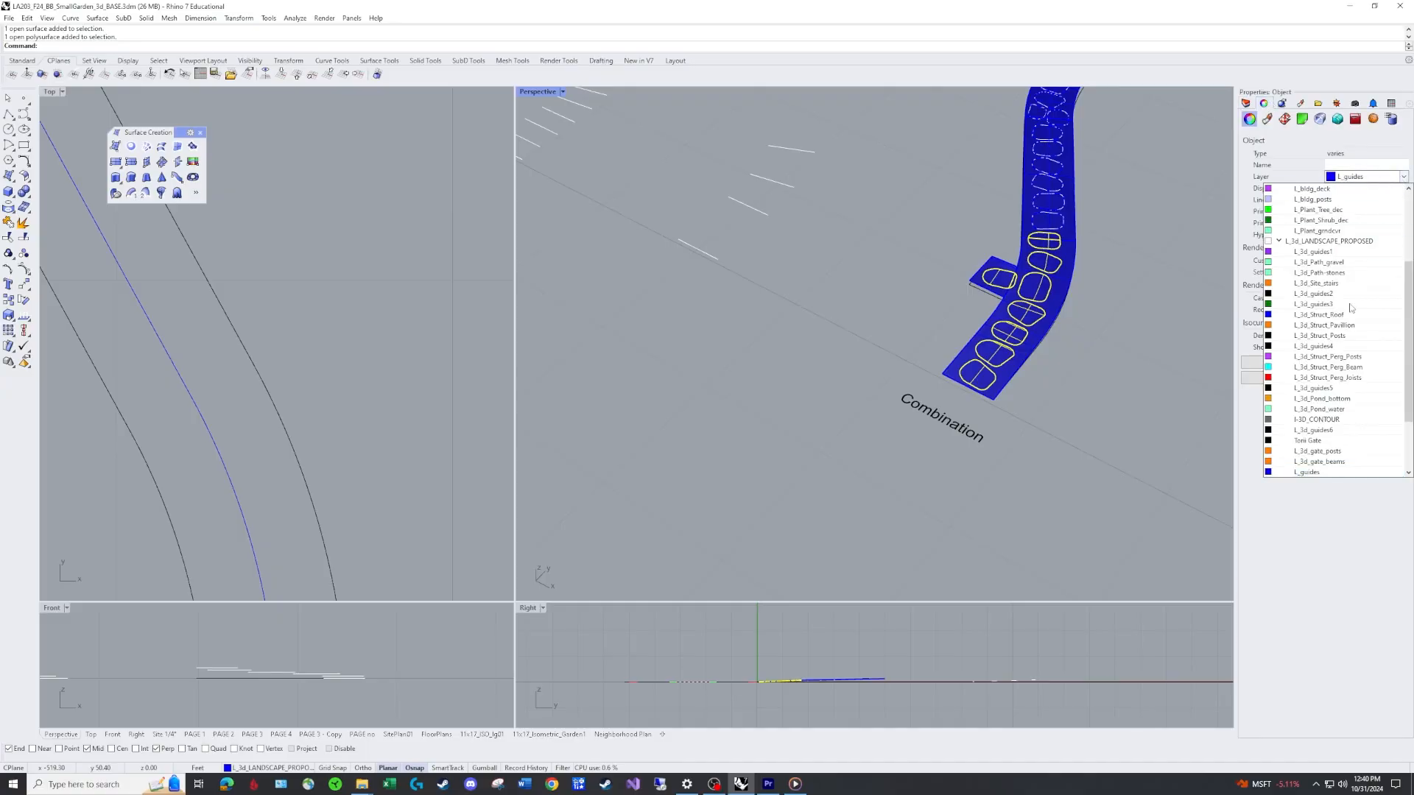
{"action": "scroll", "coordinate": [1347, 324], "scroll_direction": "down", "scroll_amount": 1}
{"action": "left_click", "coordinate": [1334, 418]}
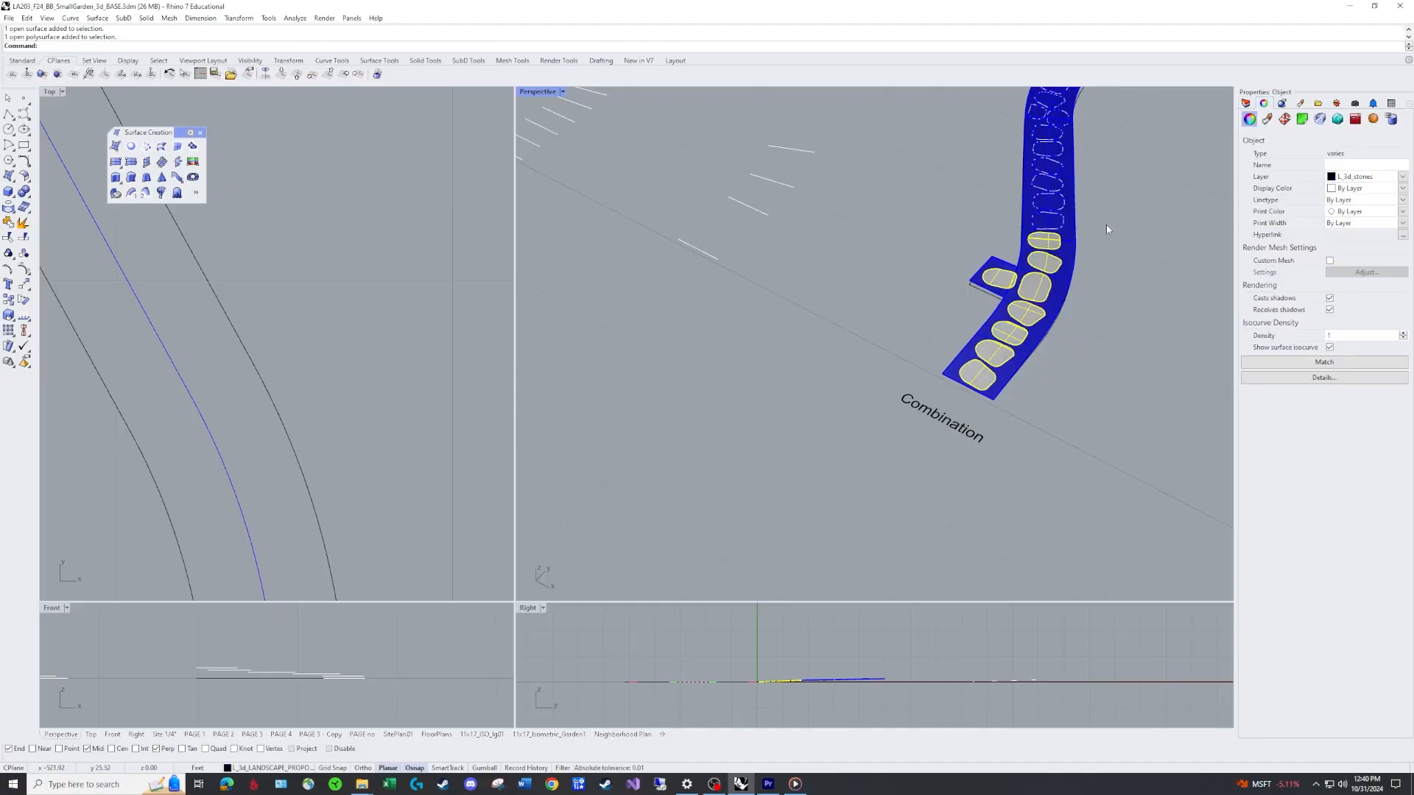
Select the split stone surfaces along the path's middle section and reassign their layer from the object properties.
{"action": "right_click_drag", "start_coordinate": [1106, 225], "coordinate": [985, 426], "text": "shift"}
{"action": "left_click", "coordinate": [985, 426]}
{"action": "left_click", "coordinate": [897, 475]}
{"action": "left_click", "coordinate": [897, 444], "text": "shift"}
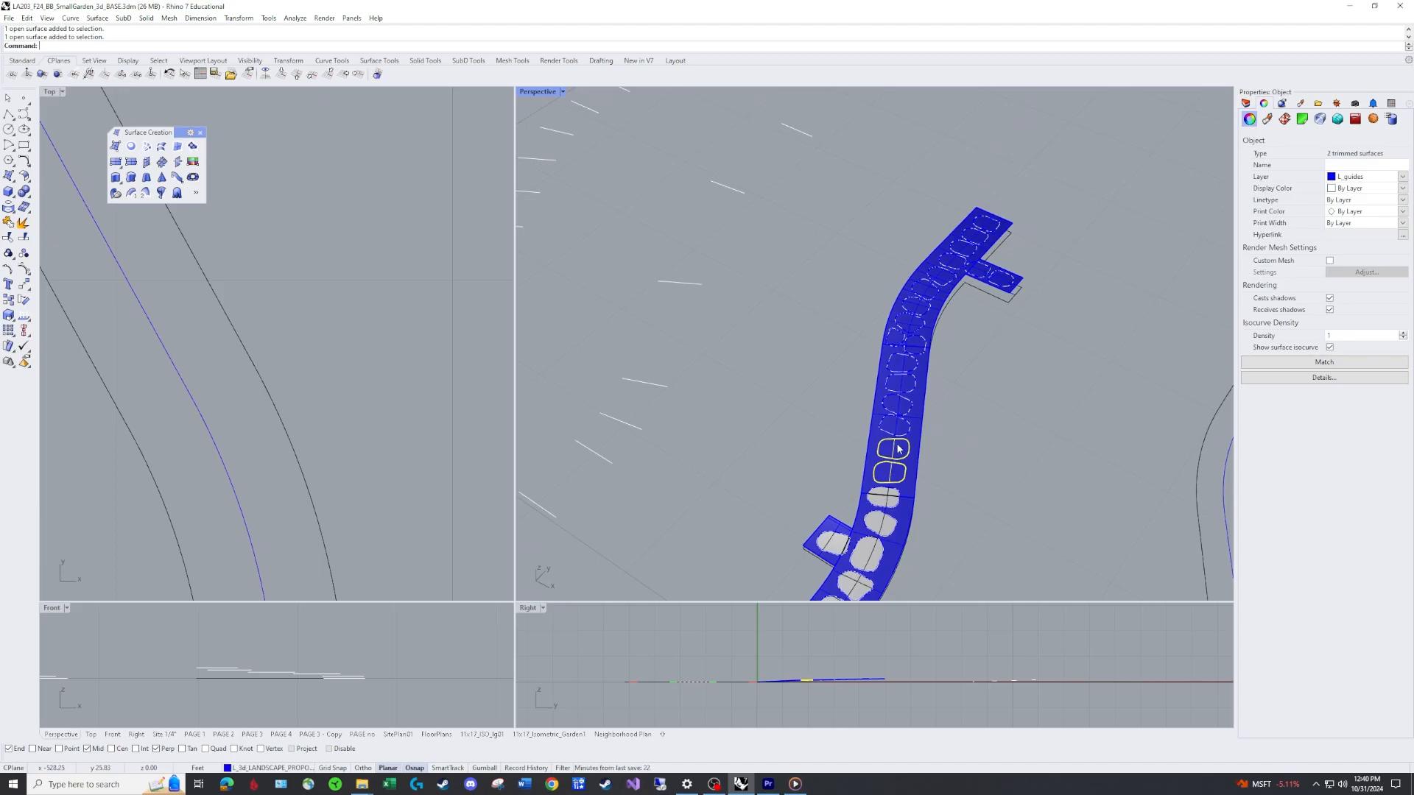
{"action": "left_click", "coordinate": [904, 426], "text": "shift"}
{"action": "left_click", "coordinate": [908, 401], "text": "shift"}
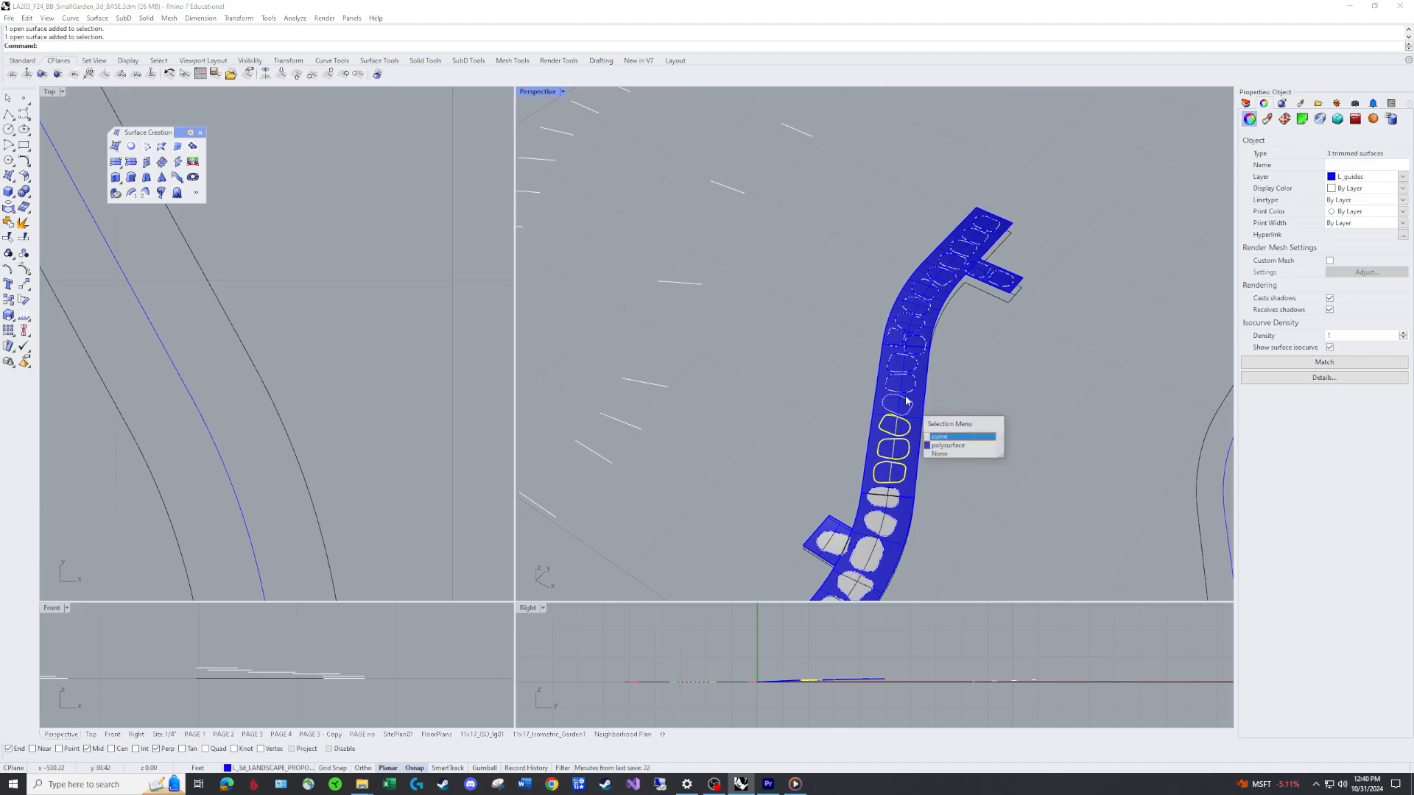
{"action": "left_click", "coordinate": [961, 451]}
{"action": "left_click", "coordinate": [962, 451]}
{"action": "left_click", "coordinate": [889, 482]}
{"action": "left_click", "coordinate": [904, 440], "text": "shift"}
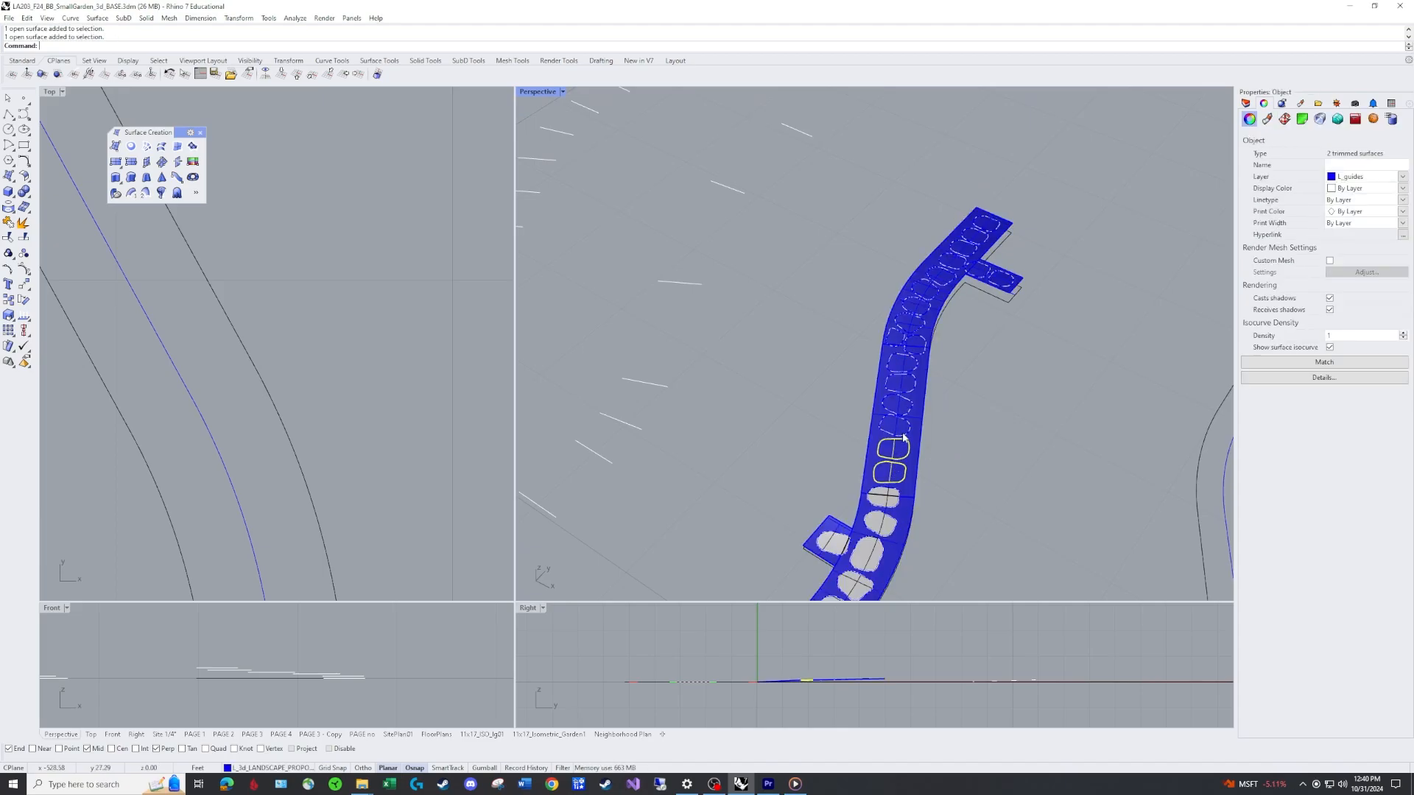
{"action": "left_click", "coordinate": [903, 427], "text": "shift"}
{"action": "left_click", "coordinate": [905, 407], "text": "shift"}
{"action": "left_click", "coordinate": [911, 383], "text": "shift"}
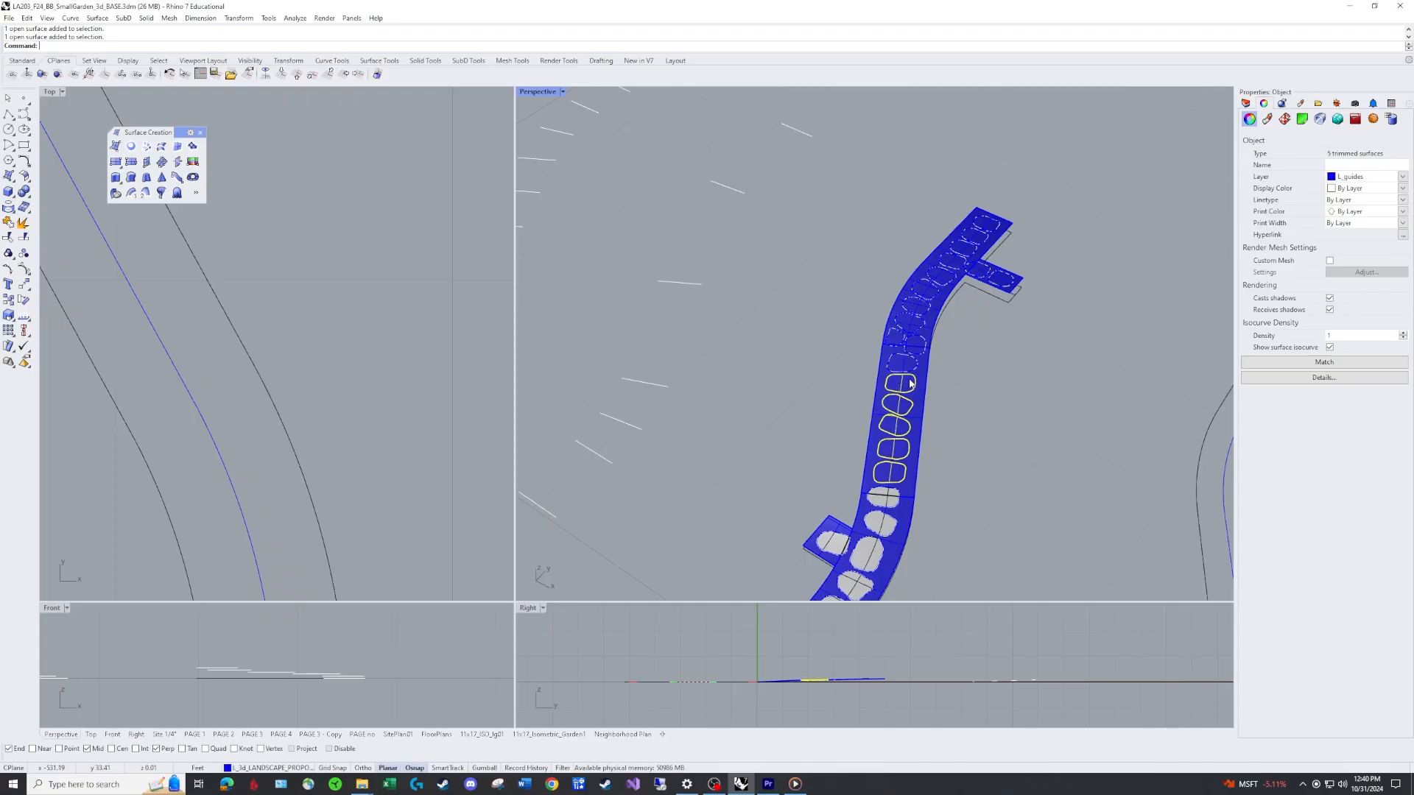
{"action": "left_click", "coordinate": [1401, 177]}
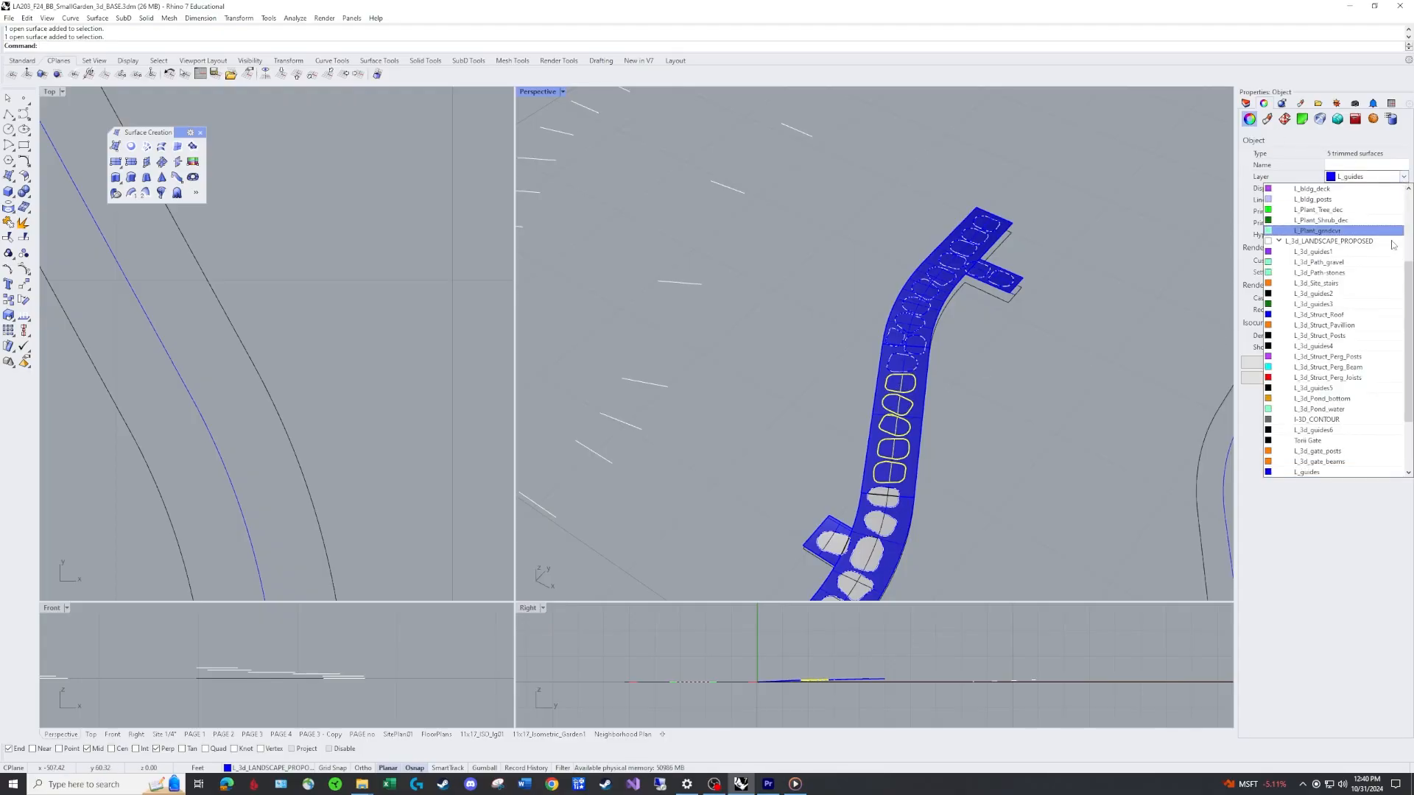
{"action": "left_click", "coordinate": [1359, 409]}
{"action": "key", "text": "Escape"}
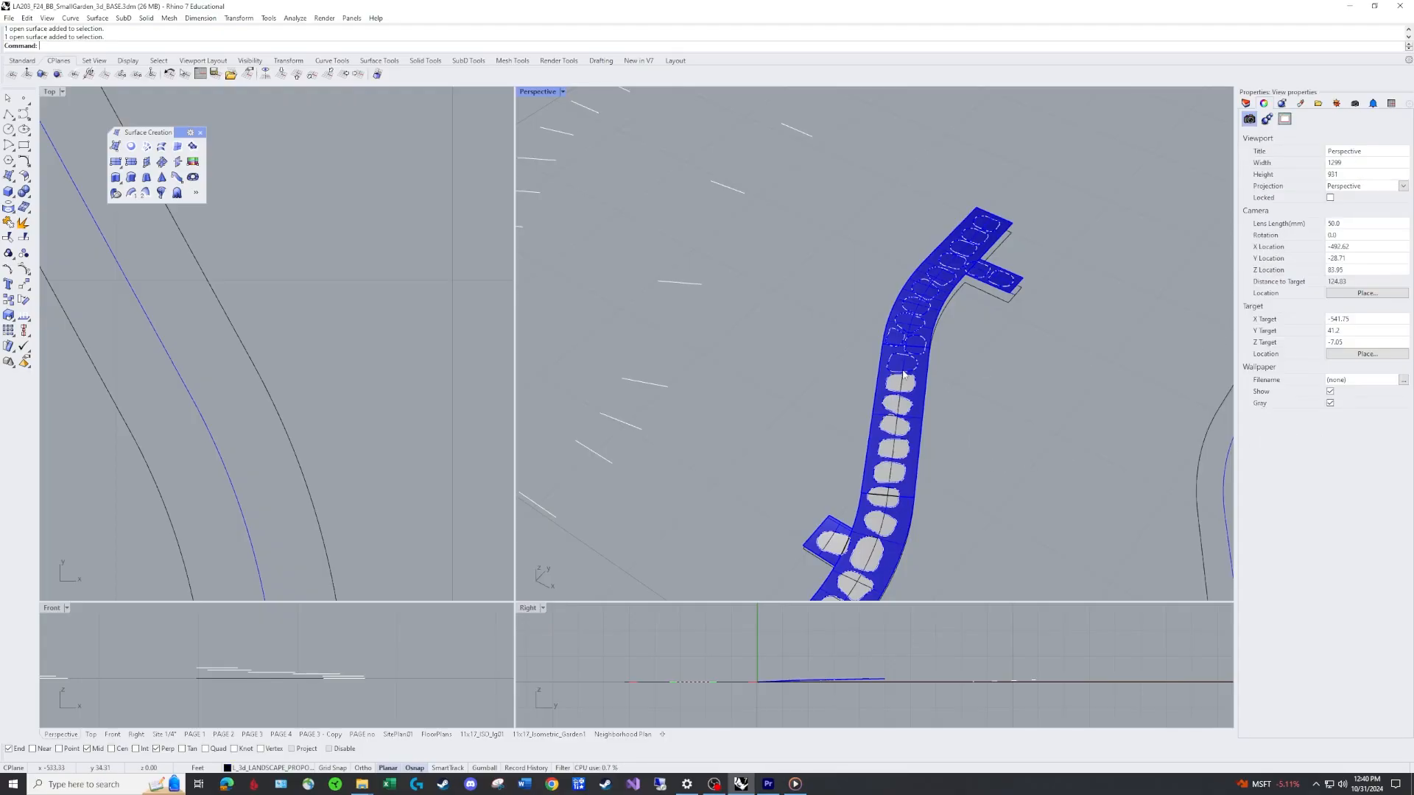
Select the stone surfaces along the path's upper curve and side branch and move them to the L_3d_stones layer.
{"action": "left_click", "coordinate": [904, 364]}
{"action": "left_click", "coordinate": [915, 343], "text": "shift"}
{"action": "left_click", "coordinate": [895, 337], "text": "shift"}
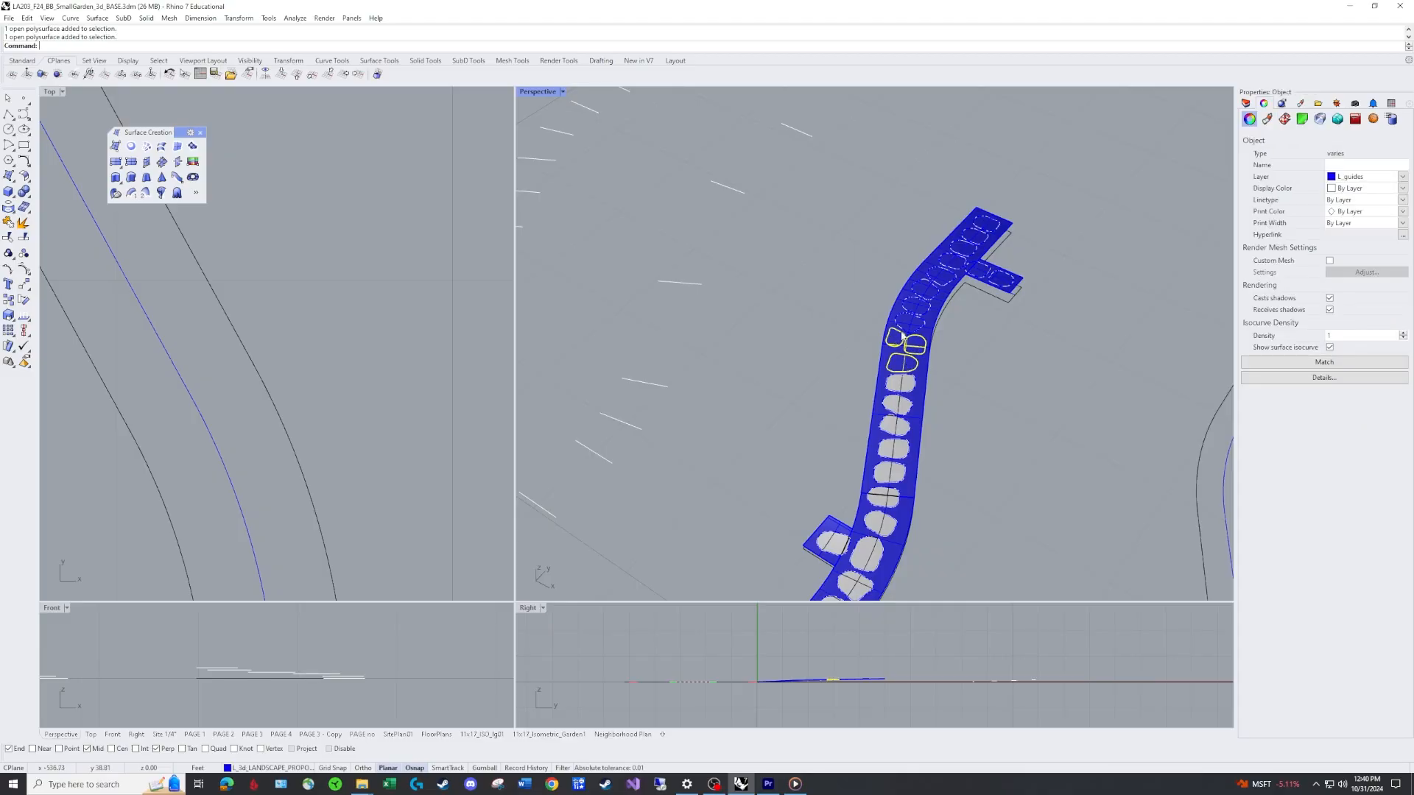
{"action": "left_click", "coordinate": [911, 322], "text": "shift"}
{"action": "left_click", "coordinate": [920, 309], "text": "shift"}
{"action": "left_click", "coordinate": [932, 293], "text": "shift"}
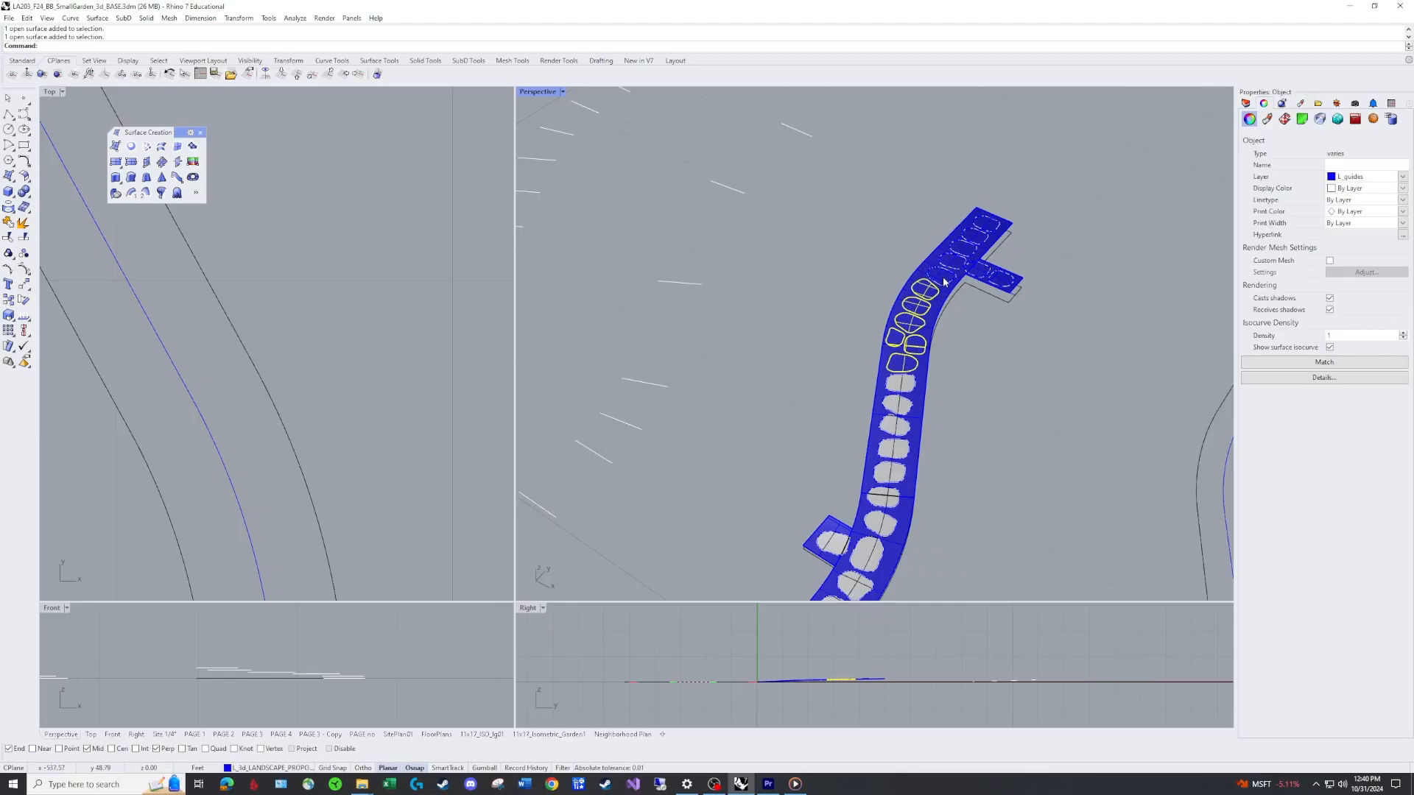
{"action": "left_click", "coordinate": [941, 277], "text": "shift"}
{"action": "left_click", "coordinate": [953, 263], "text": "shift"}
{"action": "left_click", "coordinate": [978, 269], "text": "shift"}
{"action": "left_click", "coordinate": [1001, 281], "text": "shift"}
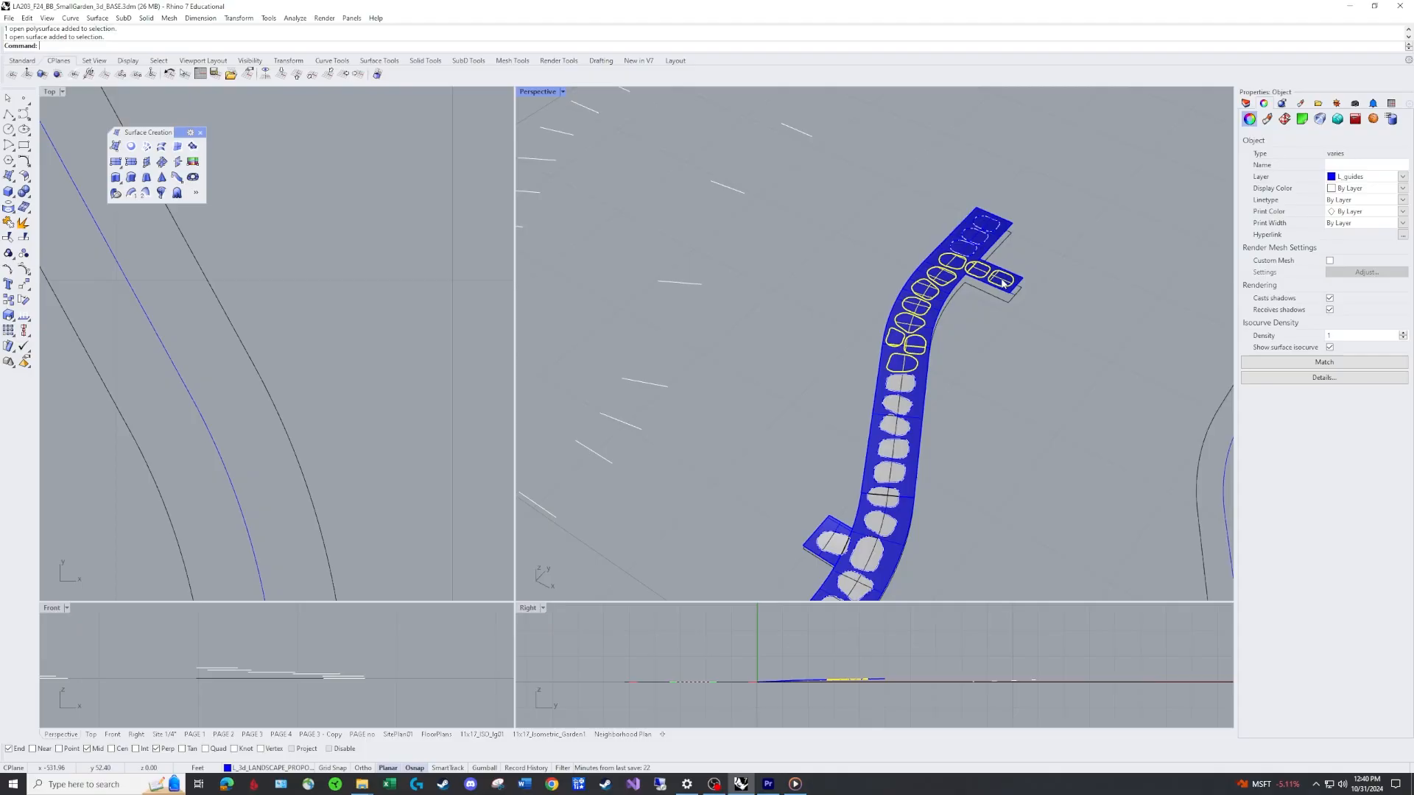
{"action": "left_click", "coordinate": [1401, 176]}
{"action": "scroll", "coordinate": [1336, 353], "scroll_direction": "down", "scroll_amount": 1}
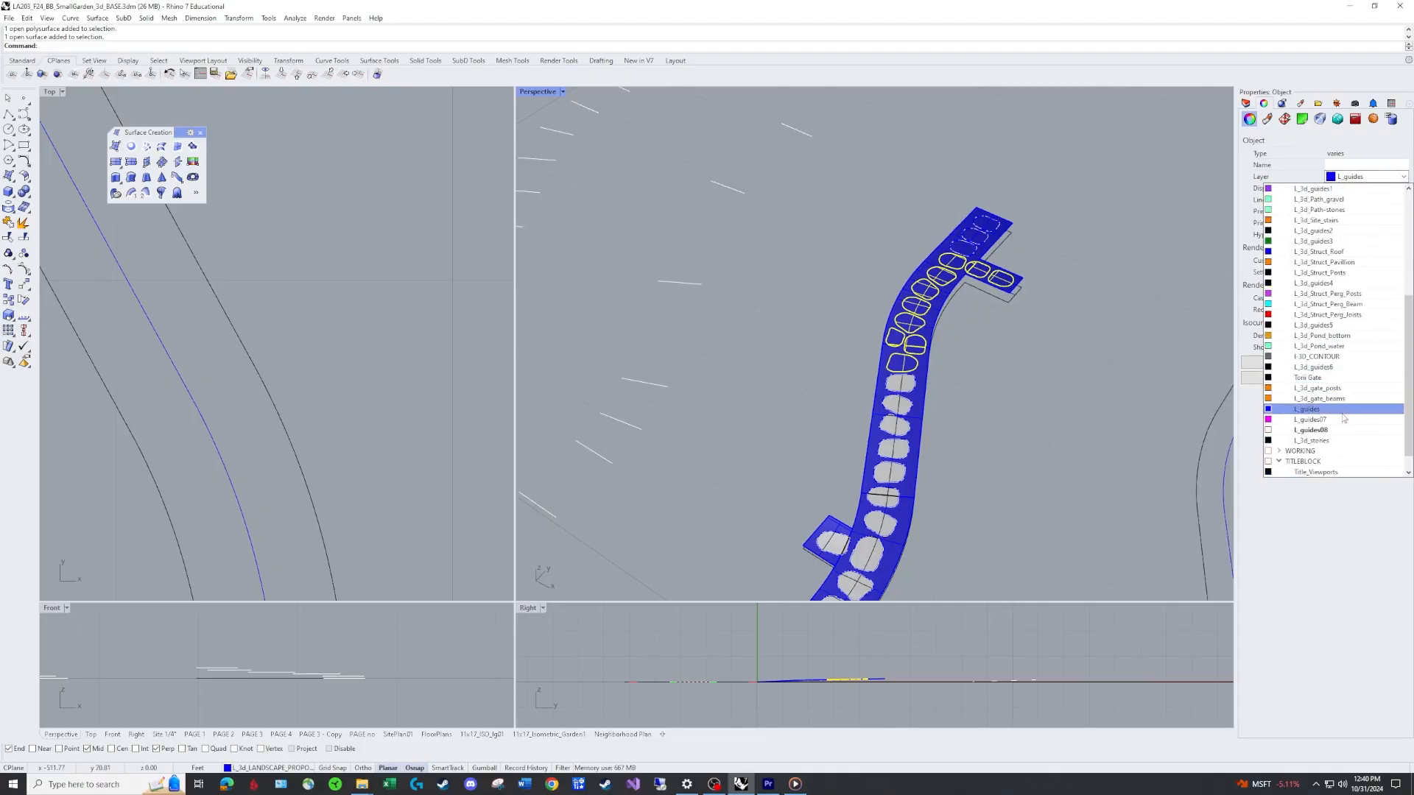
{"action": "left_click", "coordinate": [1343, 440]}
Select the three stone surfaces at the path's upper end and move them to the L_3d_stones layer.
{"action": "left_click", "coordinate": [966, 249]}
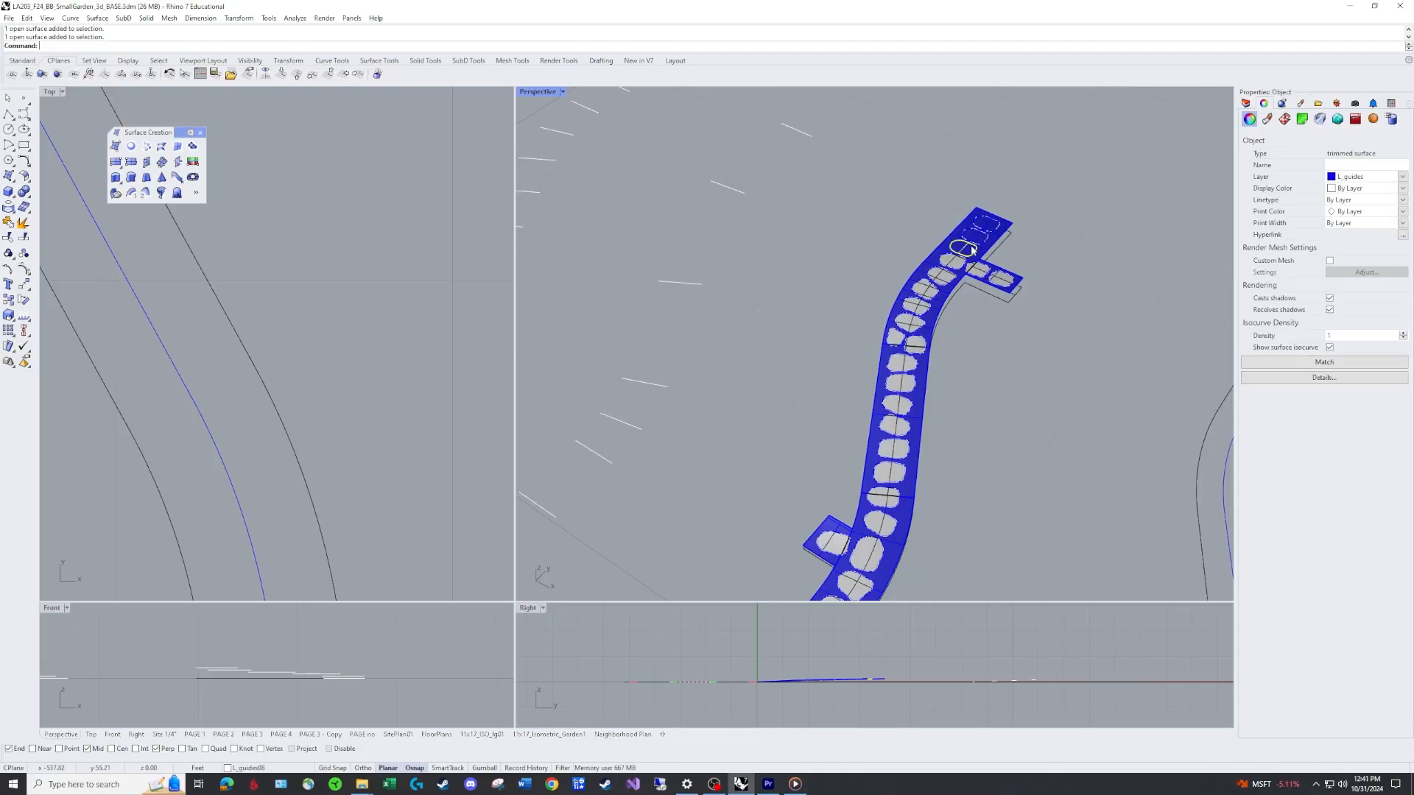
{"action": "left_click", "coordinate": [977, 235], "text": "shift"}
{"action": "left_click", "coordinate": [987, 222], "text": "shift"}
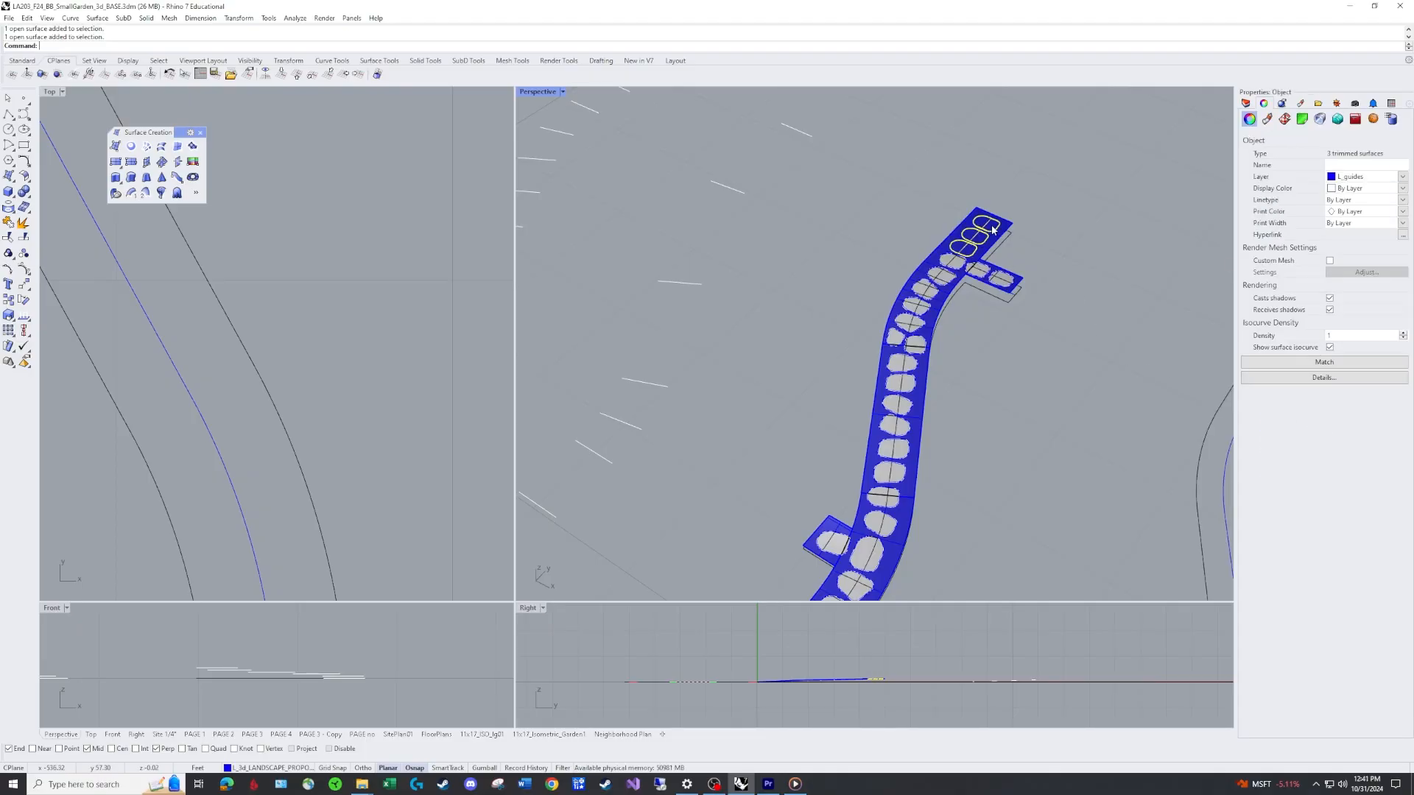
{"action": "left_click", "coordinate": [1401, 178]}
{"action": "left_click", "coordinate": [1347, 424]}
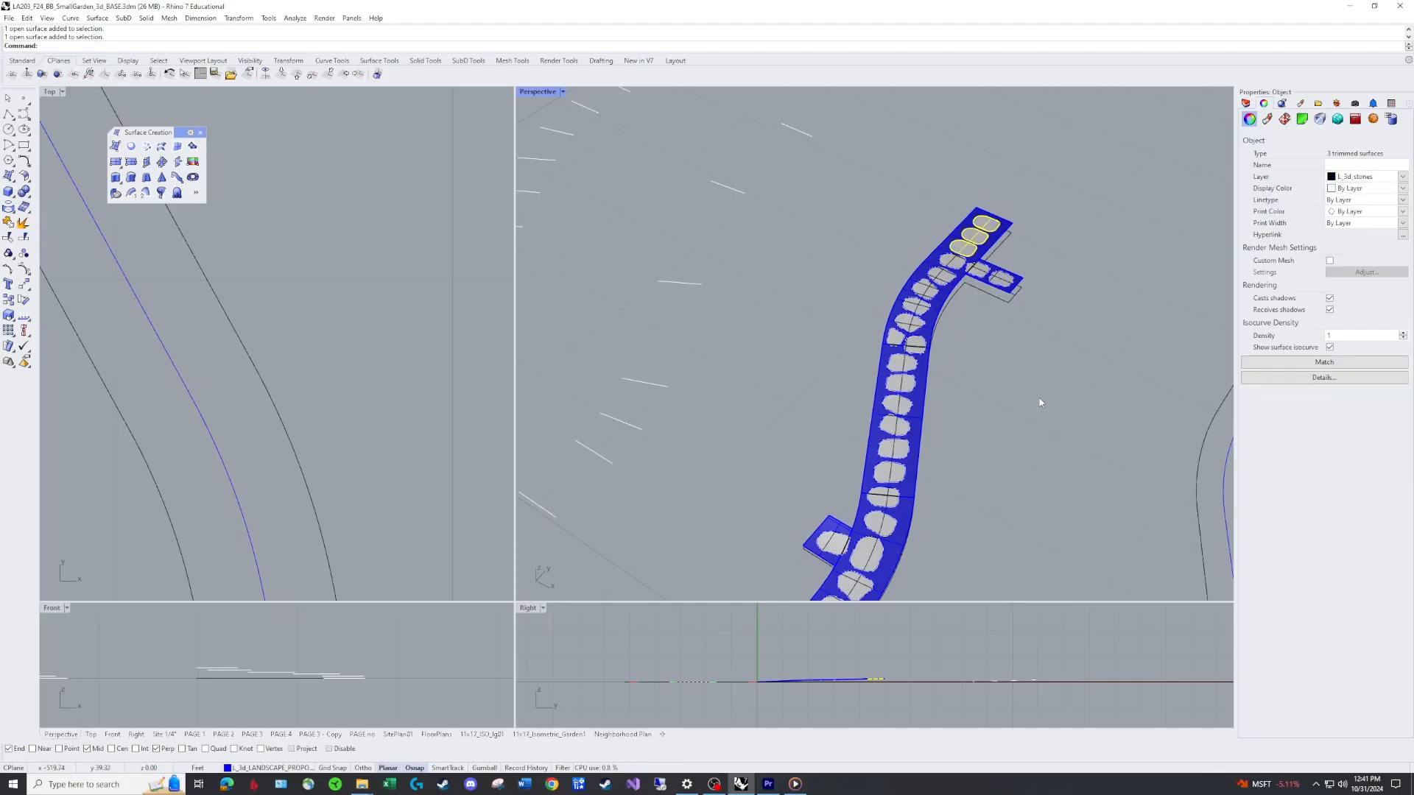
Open the Layers panel and inspect the path and stone surfaces in the perspective view.
{"action": "left_click", "coordinate": [1040, 403]}
{"action": "scroll", "coordinate": [1038, 406], "scroll_direction": "down", "scroll_amount": 8}
{"action": "right_click_drag", "start_coordinate": [1035, 410], "coordinate": [982, 328]}
{"action": "scroll", "coordinate": [1022, 396], "scroll_direction": "up", "scroll_amount": 7}
{"action": "scroll", "coordinate": [982, 328], "scroll_direction": "up", "scroll_amount": 3}
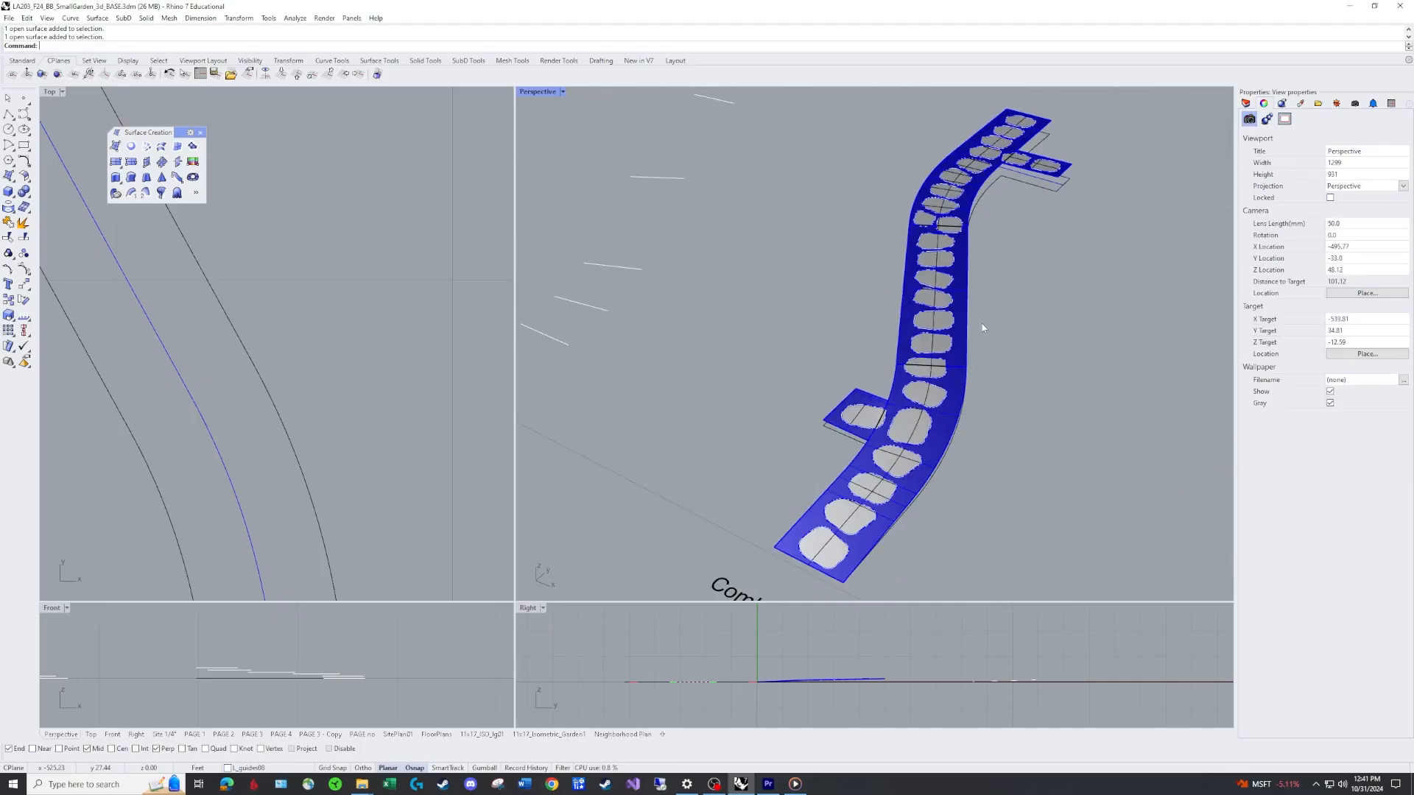
{"action": "left_click", "coordinate": [1246, 103]}
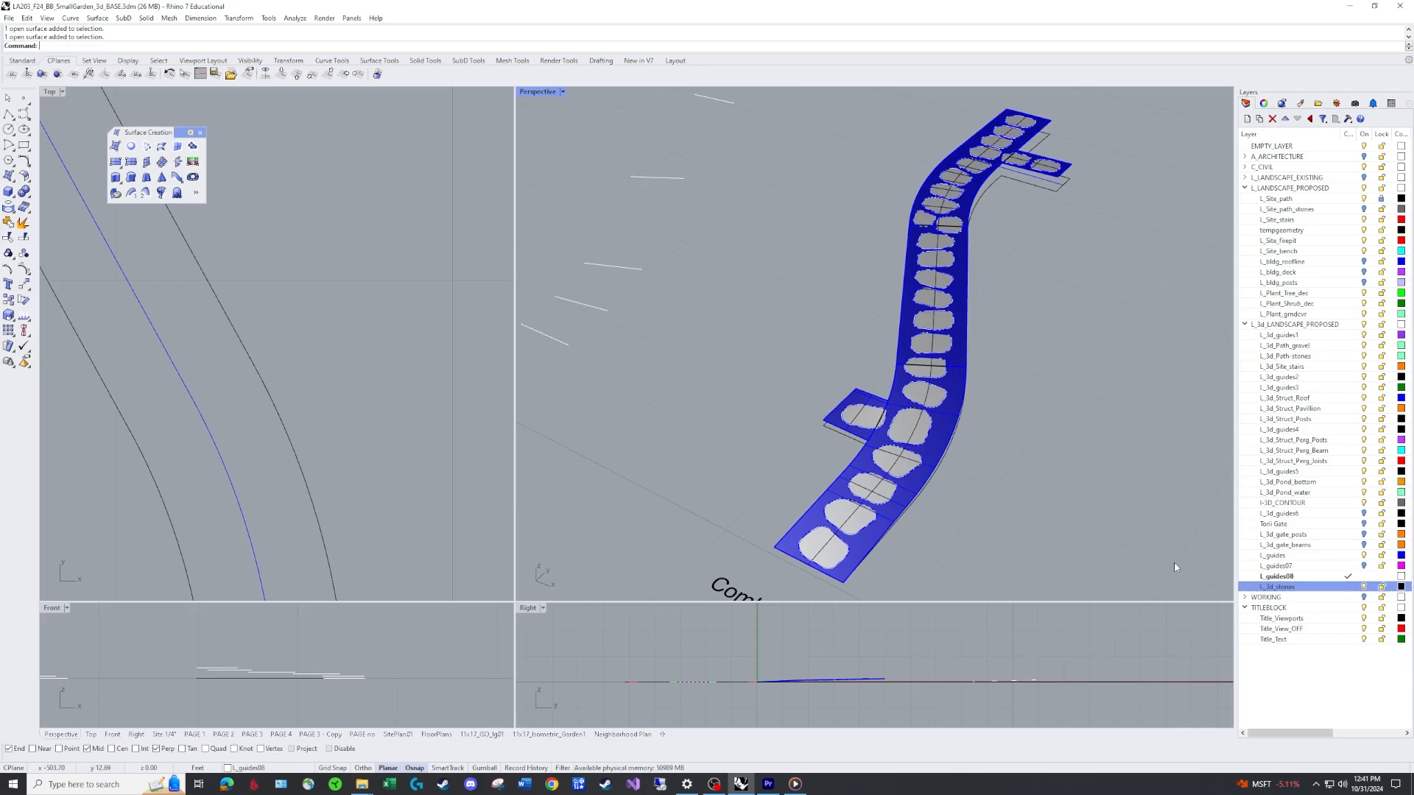
{"action": "left_click", "coordinate": [940, 449]}
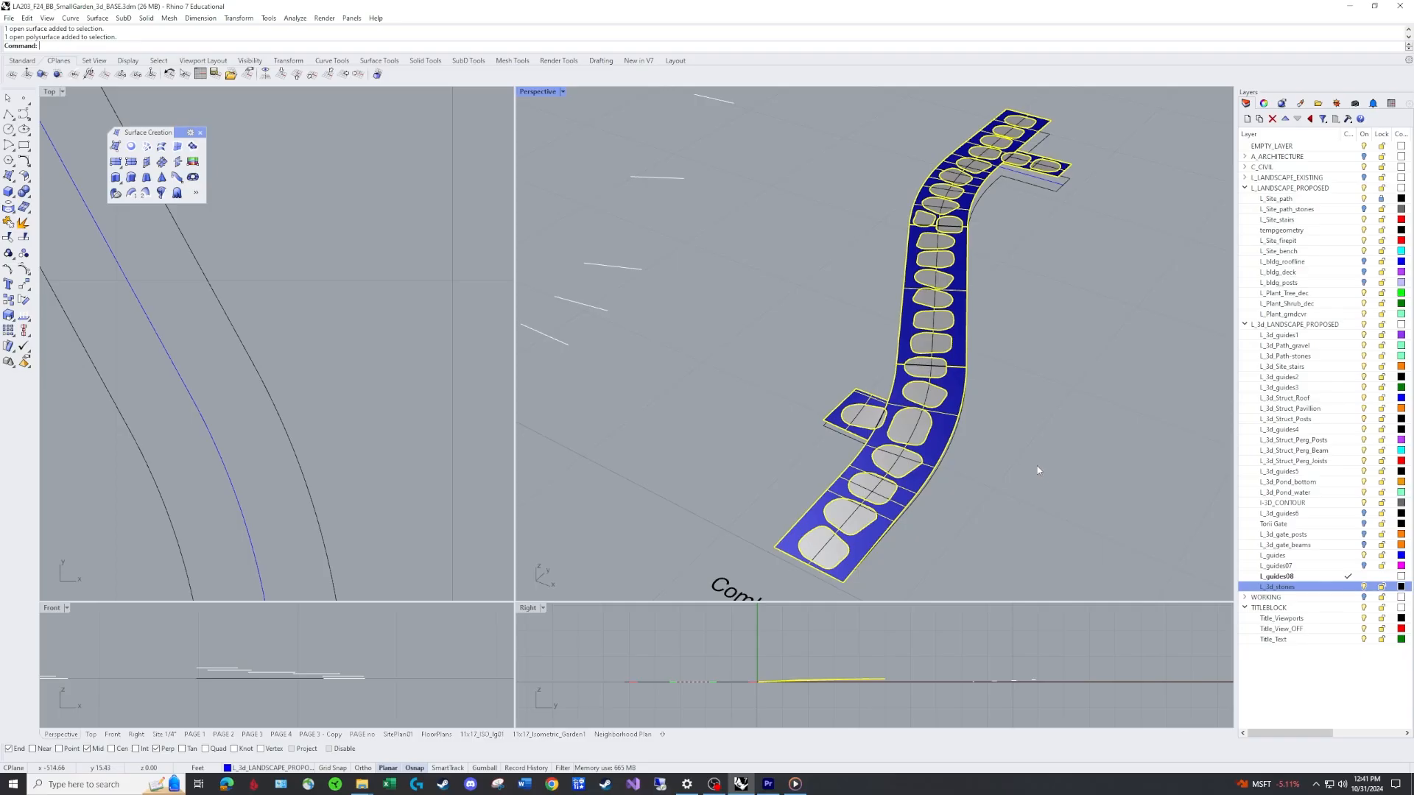
{"action": "left_click", "coordinate": [1039, 505]}
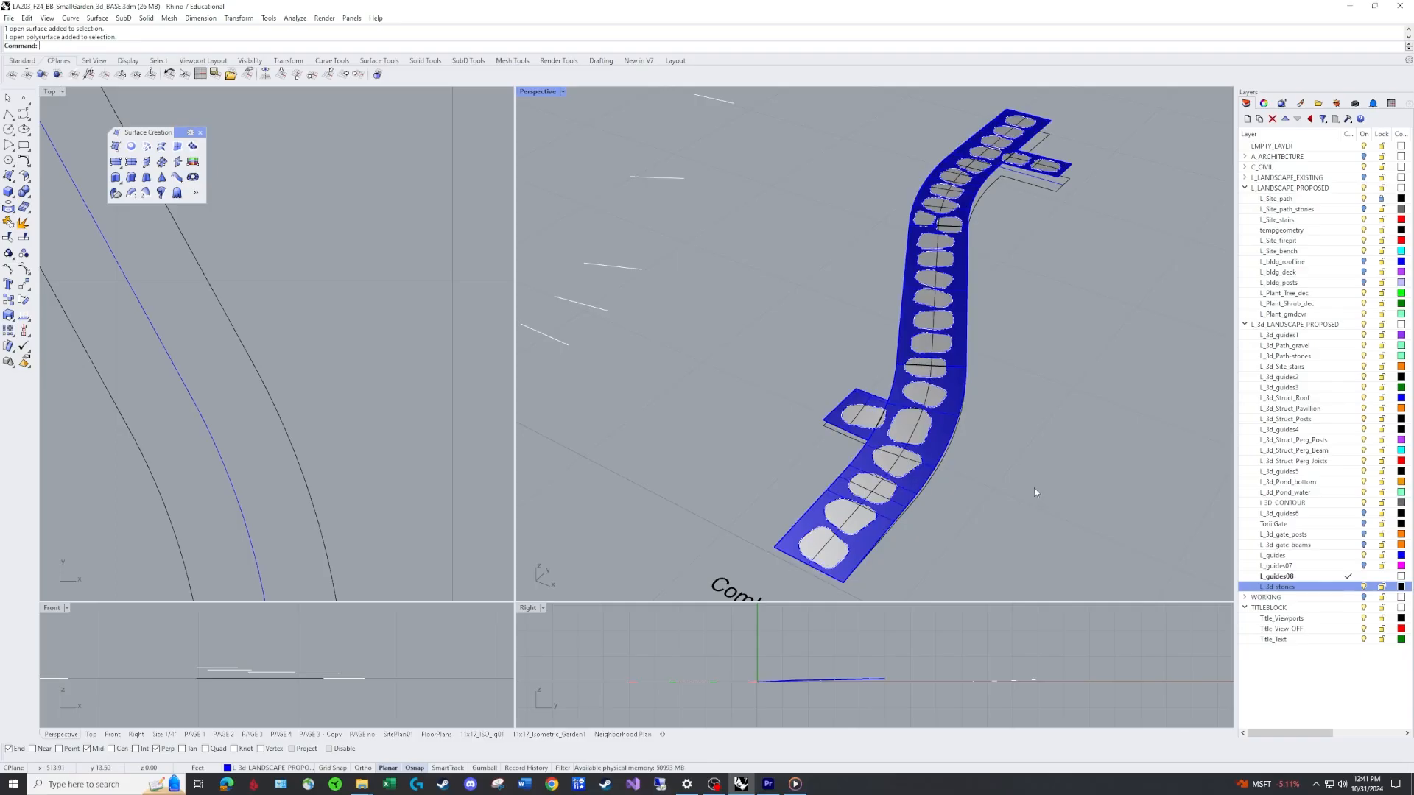
Switch the Perspective viewport to Rendered display mode to preview the path.
{"action": "scroll", "coordinate": [625, 356], "scroll_direction": "down", "scroll_amount": 10}
{"action": "scroll", "coordinate": [279, 324], "scroll_direction": "down", "scroll_amount": 20}
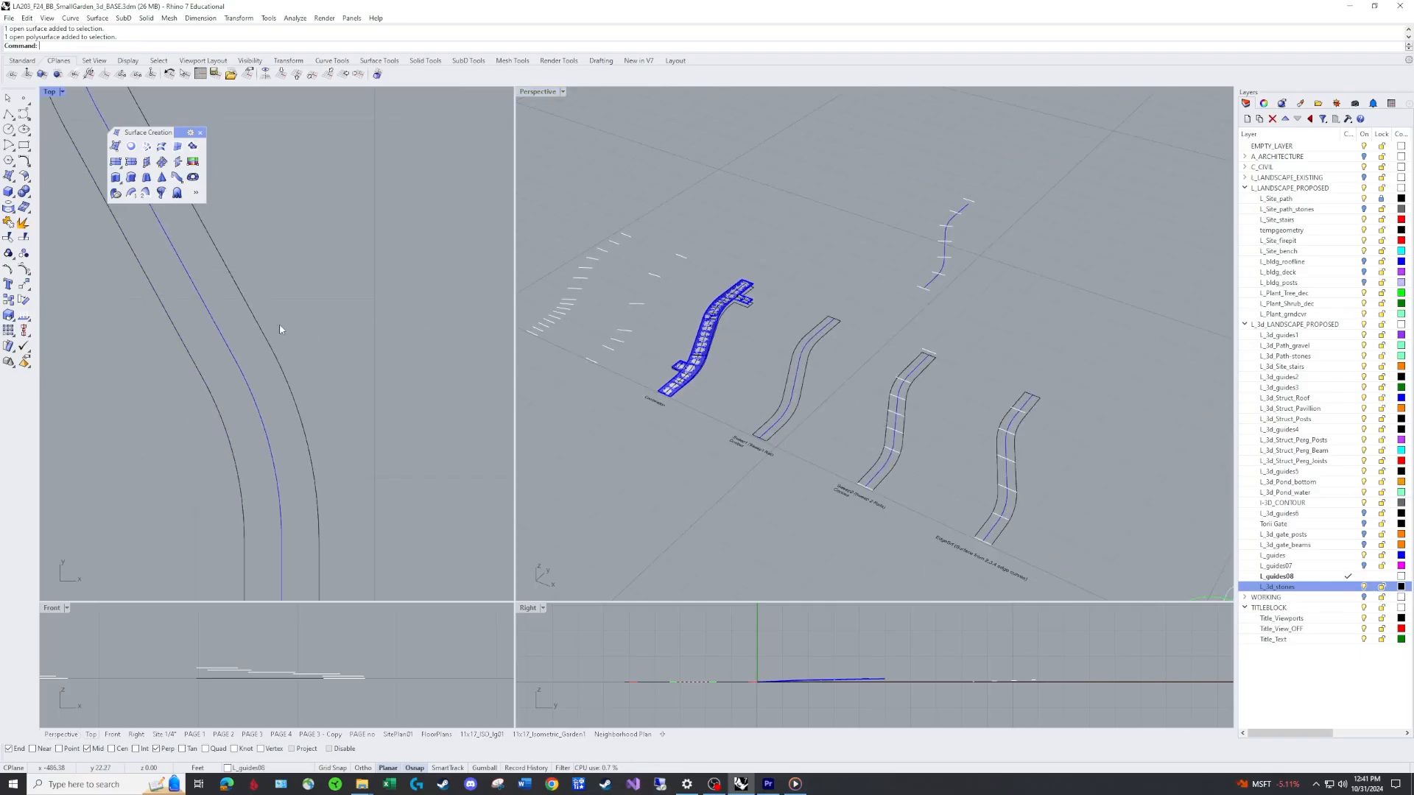
{"action": "scroll", "coordinate": [236, 372], "scroll_direction": "up", "scroll_amount": 8}
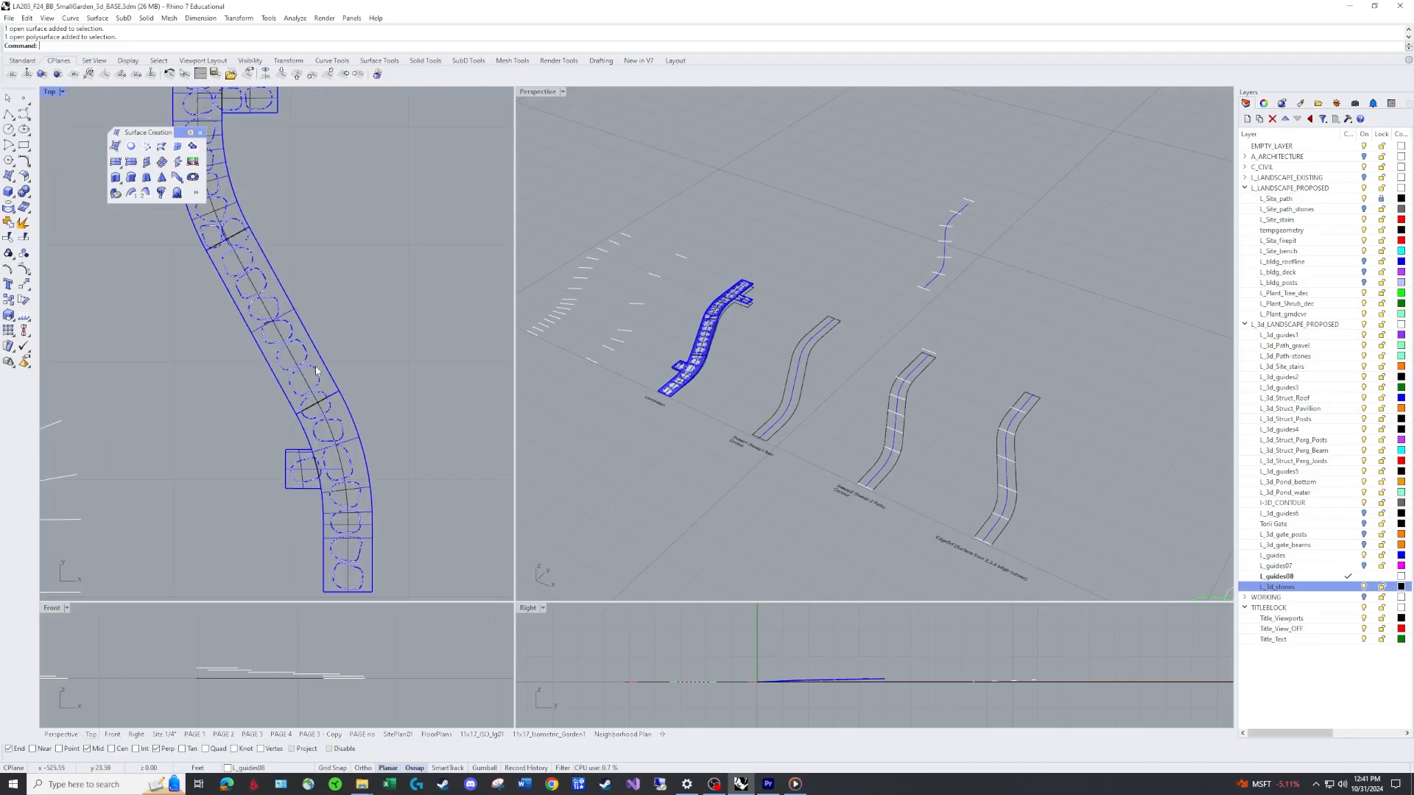
{"action": "scroll", "coordinate": [667, 258], "scroll_direction": "up", "scroll_amount": 3}
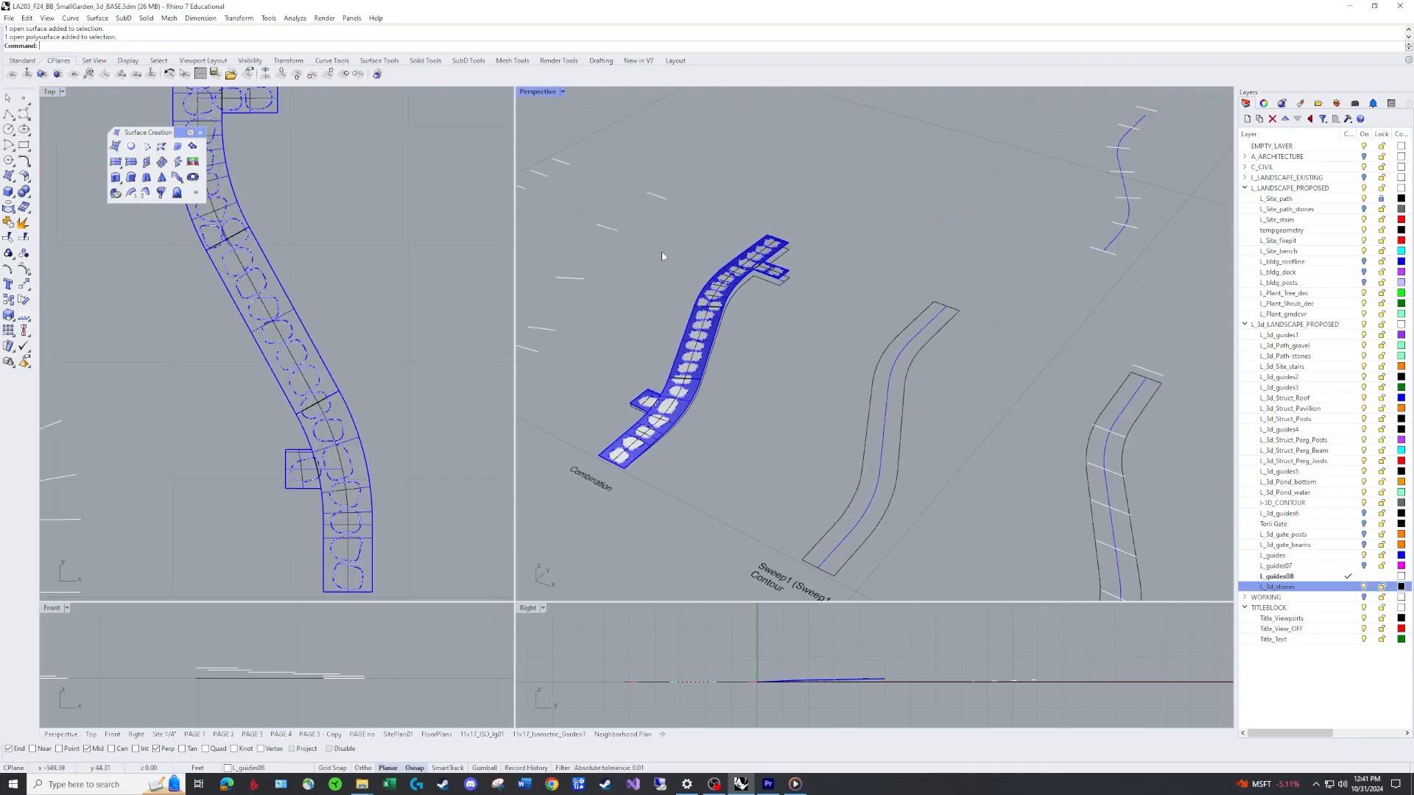
{"action": "left_click", "coordinate": [556, 92]}
{"action": "left_click", "coordinate": [549, 156]}
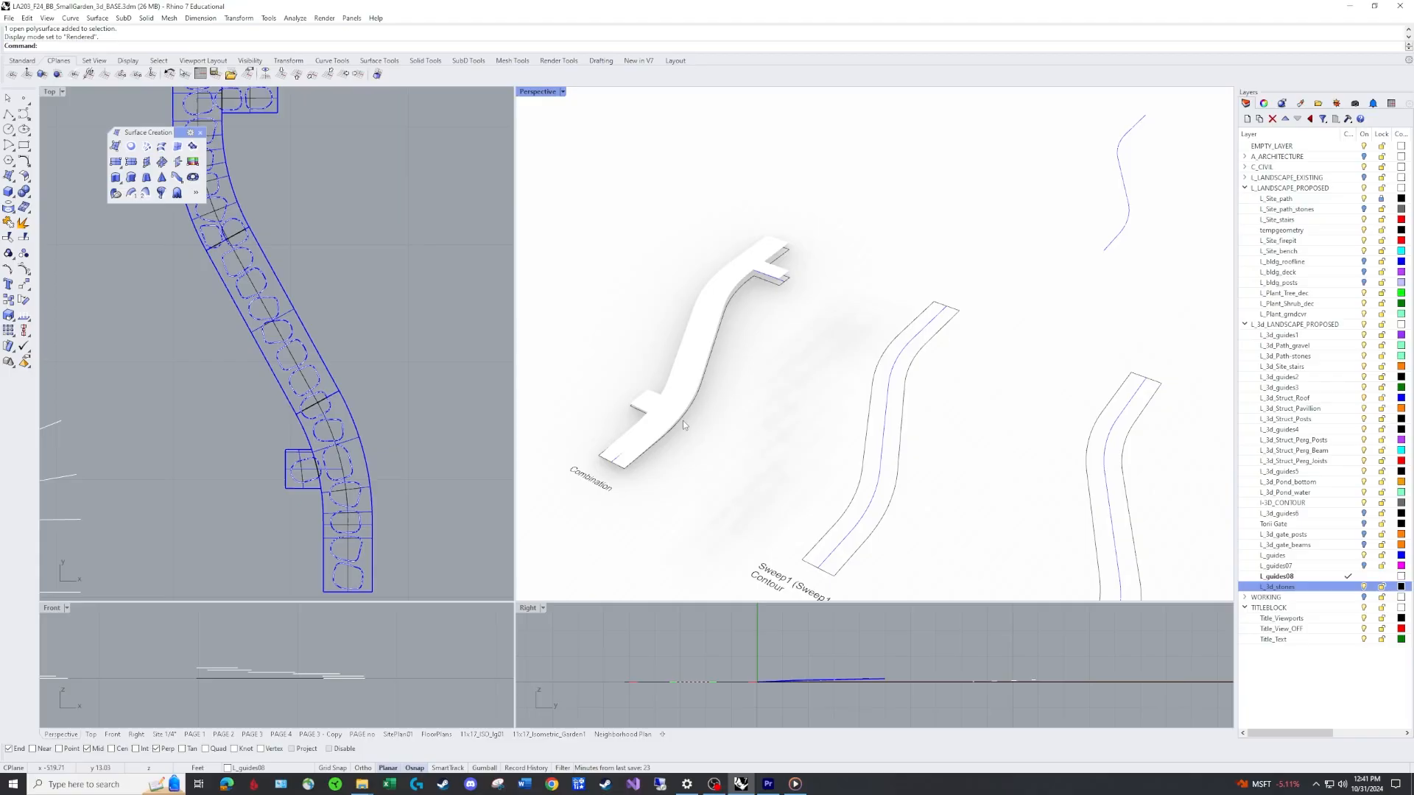
Switch the Perspective viewport back to Shaded display mode.
{"action": "left_click", "coordinate": [561, 92]}
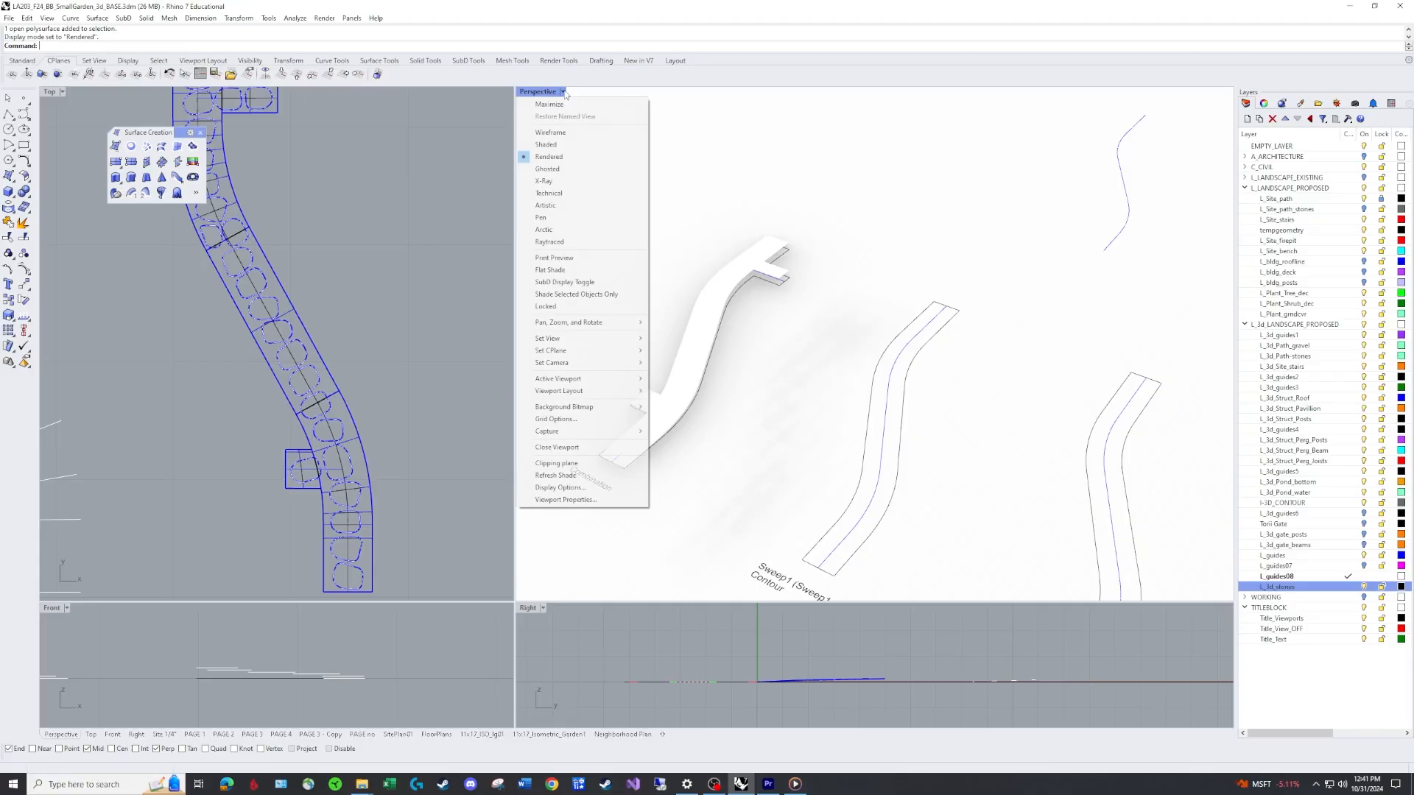
{"action": "left_click", "coordinate": [553, 145]}
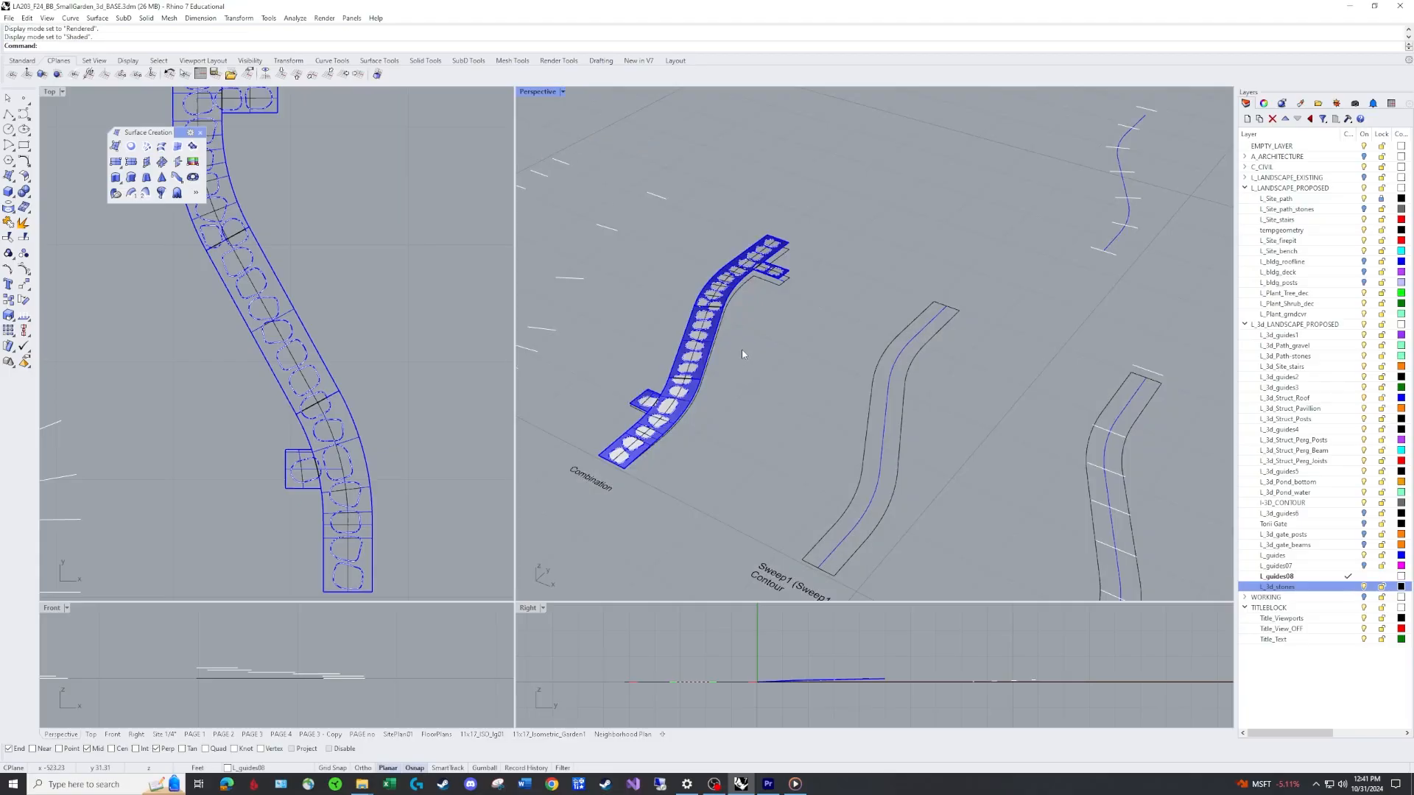
{"action": "right_click_drag", "start_coordinate": [742, 354], "coordinate": [749, 375]}
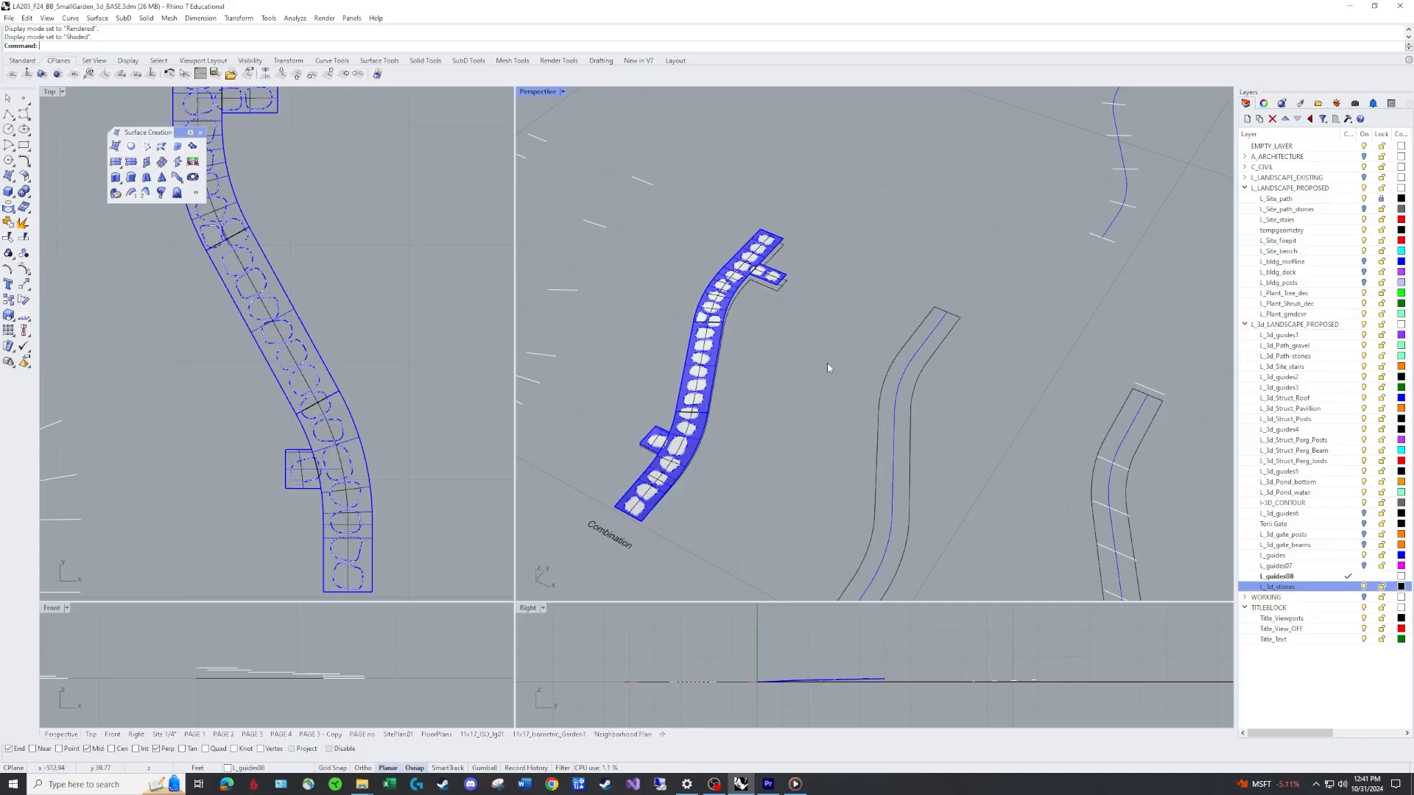
{"action": "scroll", "coordinate": [753, 440], "scroll_direction": "down", "scroll_amount": 5}
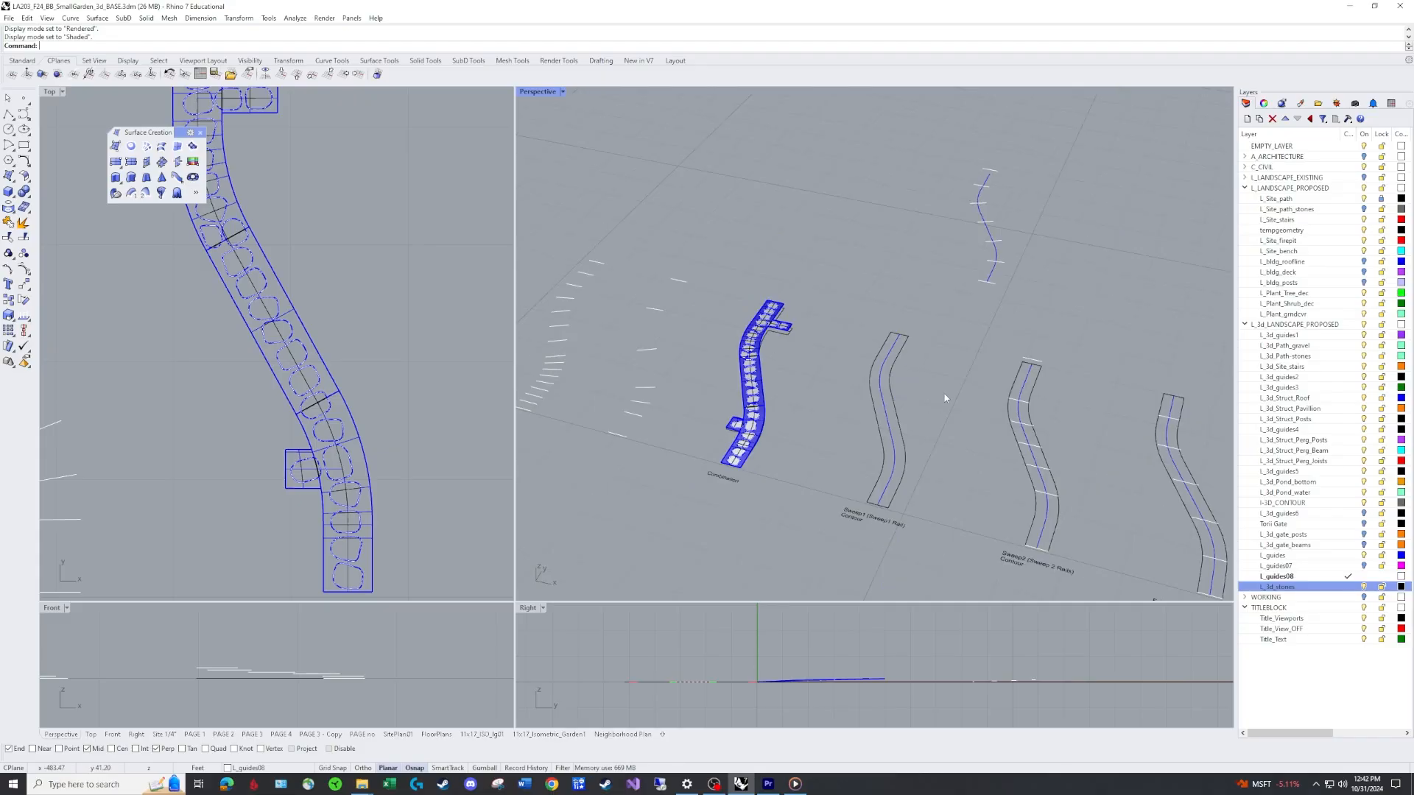